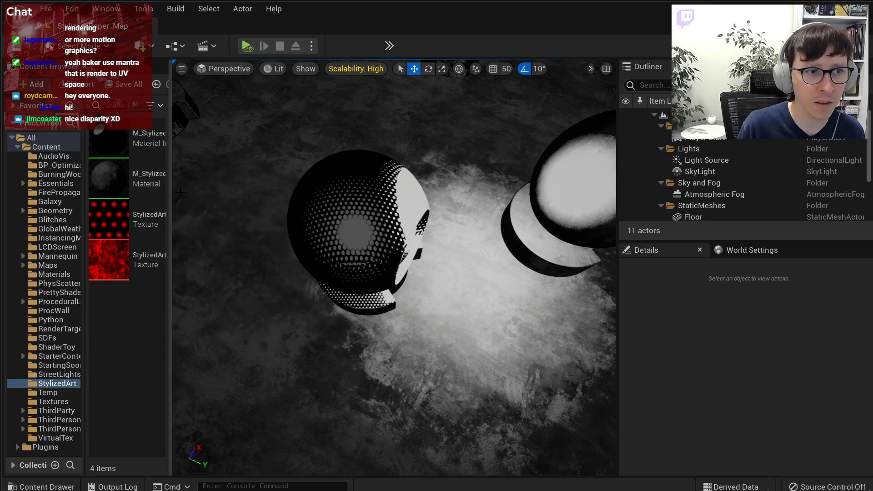
Rename the halftone material instance to MI_StylizedArt_Halftone and open it for editing.
left_click_drag(84, 229, 62, 225)
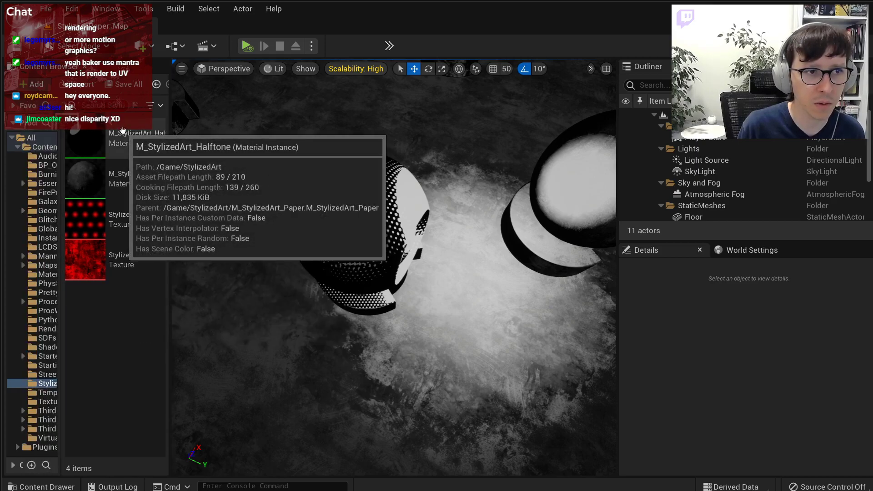
left_click(123, 131)
double_click(123, 131)
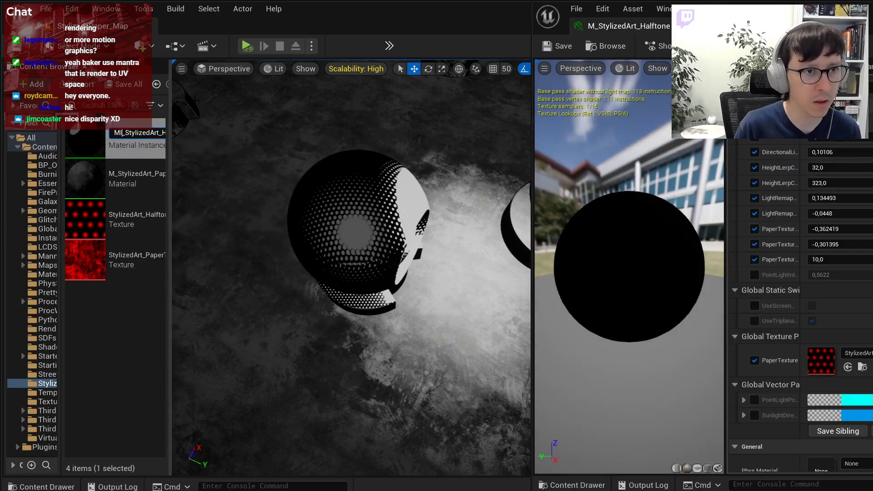
key("Return")
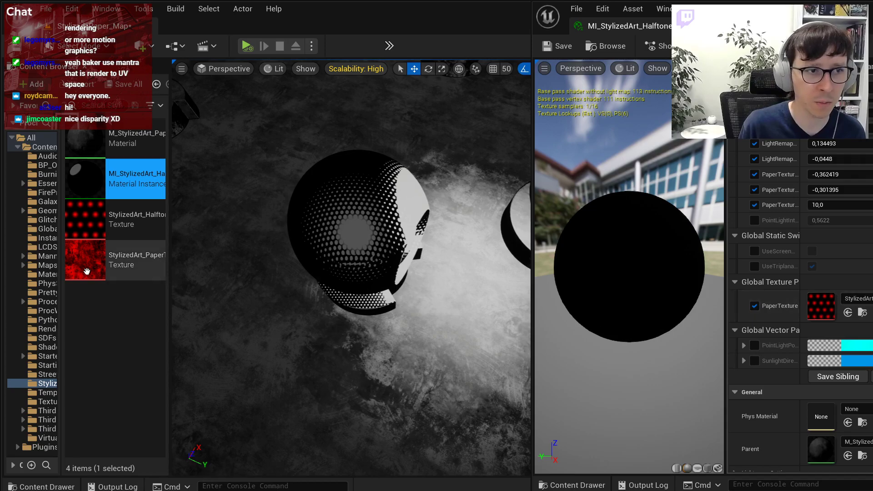
Assign the StylizedArt_PaperTexture asset to the PaperTexture parameter of the halftone material instance.
left_click_drag(86, 272, 822, 307)
right_click_drag(351, 268, 244, 78)
key("s")
right_click_drag(390, 339, 390, 339)
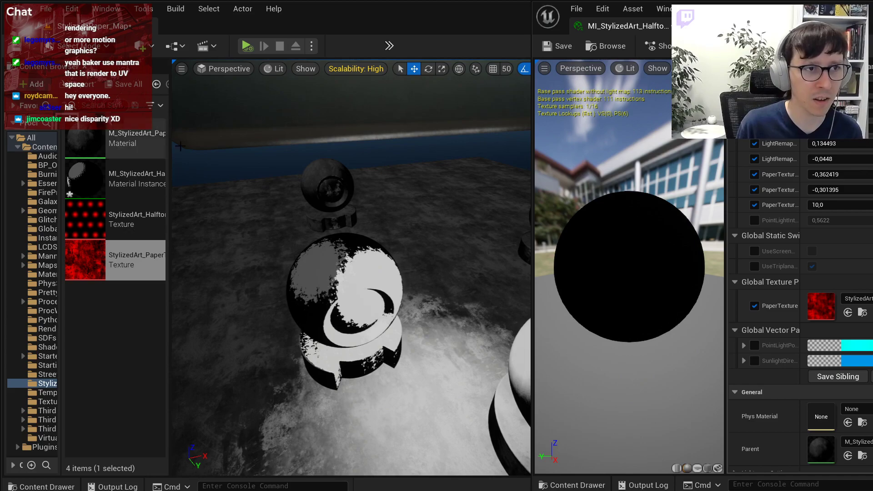
Examine the shading of the paper-textured shader ball from several angles in the level viewport.
left_click(183, 69)
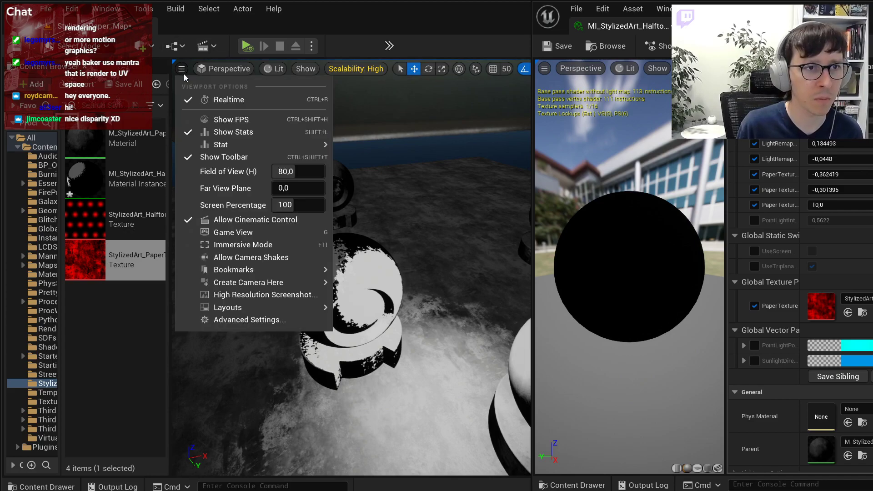
left_click(274, 69)
left_click(141, 46)
mouse_move(182, 150)
left_click(298, 176)
right_click_drag(298, 176, 298, 176)
left_click_drag(277, 303, 527, 302)
right_click_drag(450, 272, 450, 272)
left_click_drag(507, 262, 272, 391)
right_click_drag(273, 391, 305, 375)
left_click_drag(314, 371, 331, 379)
right_click_drag(331, 379, 331, 379)
Inspect the R, G and B components of the PointLightPosition vector parameter, leaving its override disabled.
scroll(778, 254, "up", 3)
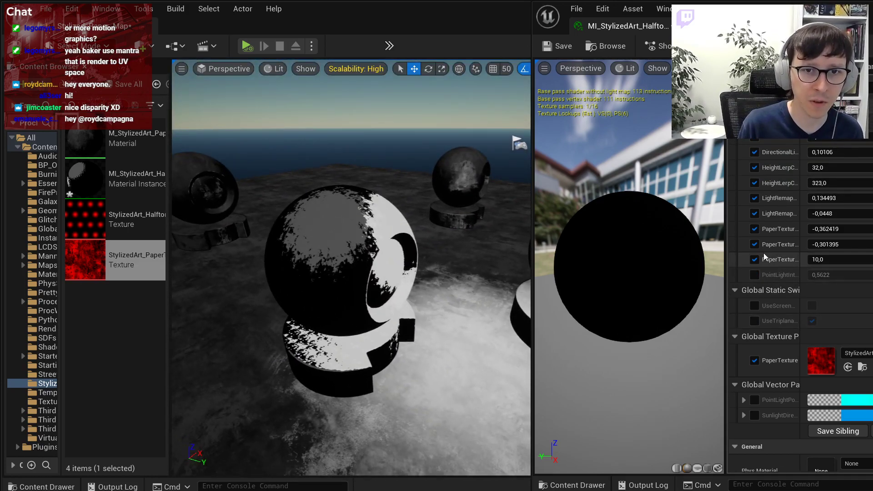
left_click_drag(726, 240, 653, 233)
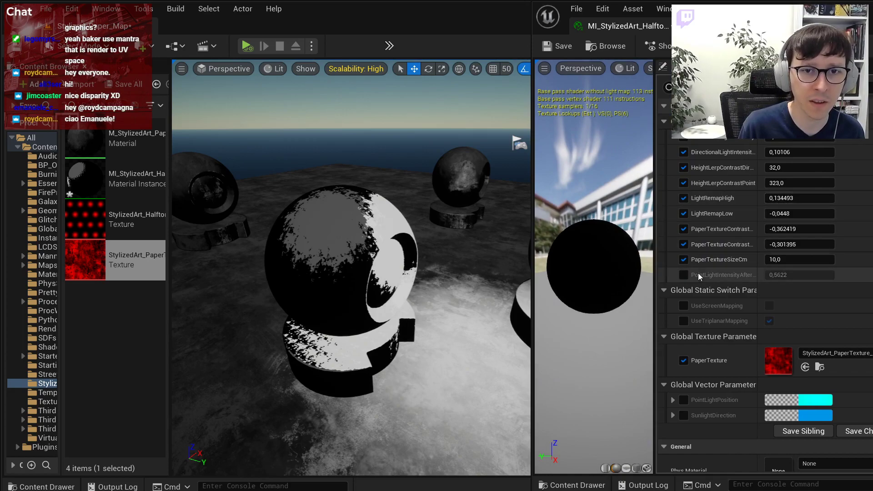
scroll(708, 284, "down", 1)
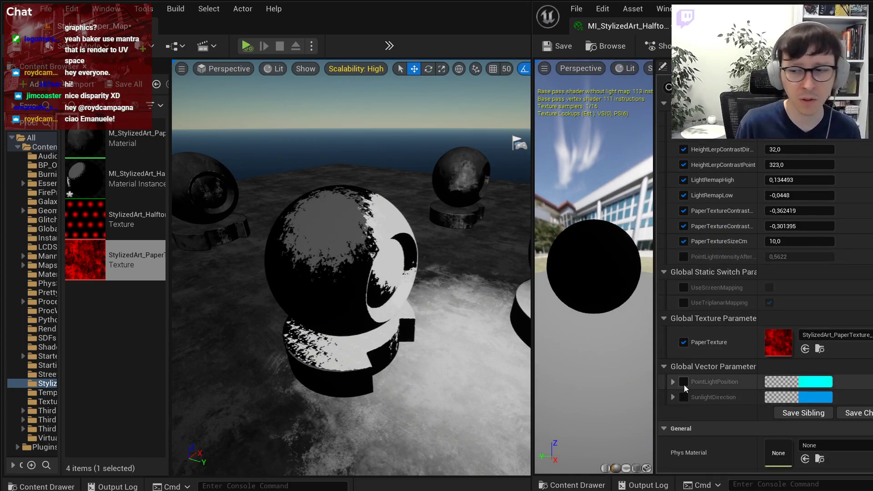
left_click(683, 382)
left_click(672, 382)
left_click_drag(801, 397, 801, 428)
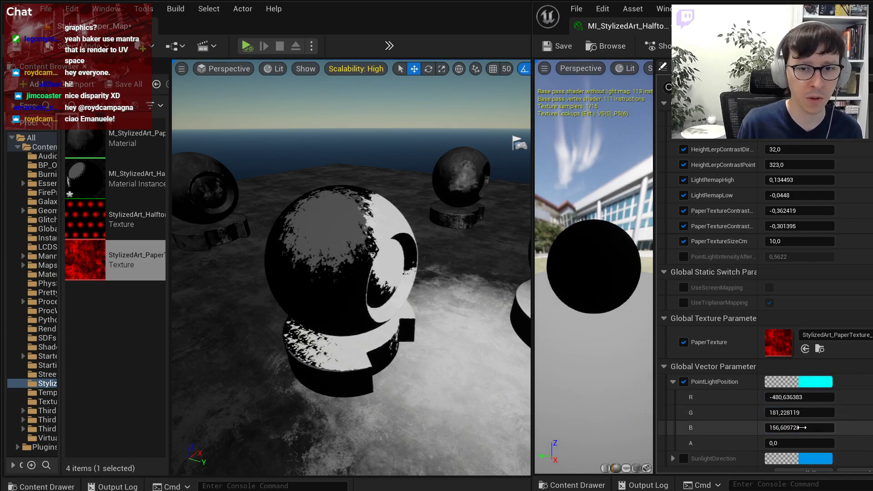
left_click(683, 381)
left_click(673, 382)
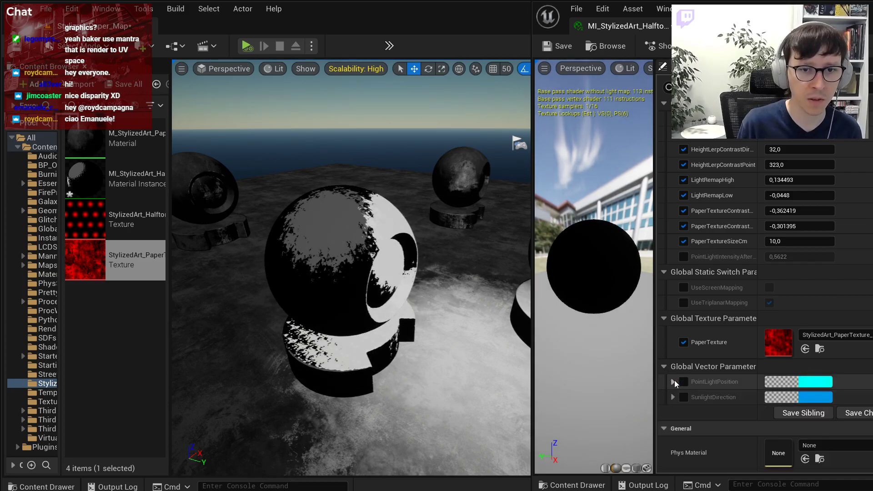
scroll(696, 388, "down", 2)
scroll(696, 388, "up", 3)
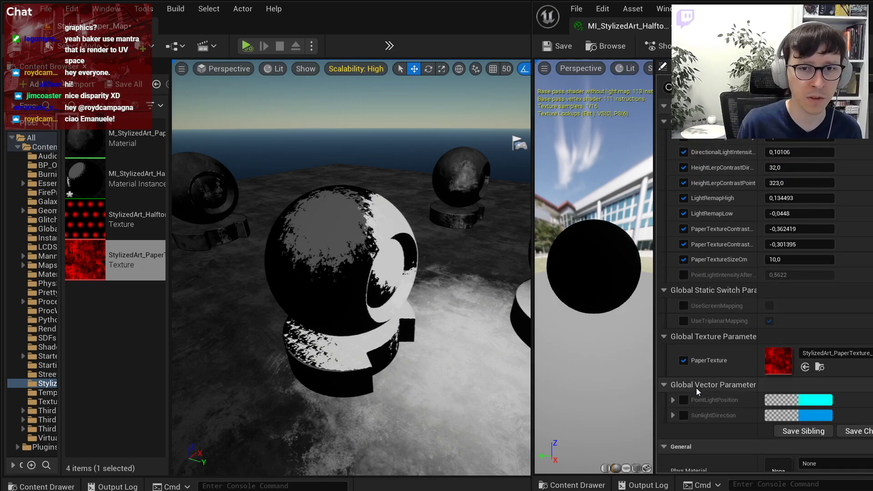
Open the parent material M_StylizedArt_Paper and enlarge its node graph area to overview the light sections.
scroll(756, 358, "down", 5)
double_click(767, 360)
scroll(701, 312, "down", 5)
right_click_drag(707, 309, 800, 304)
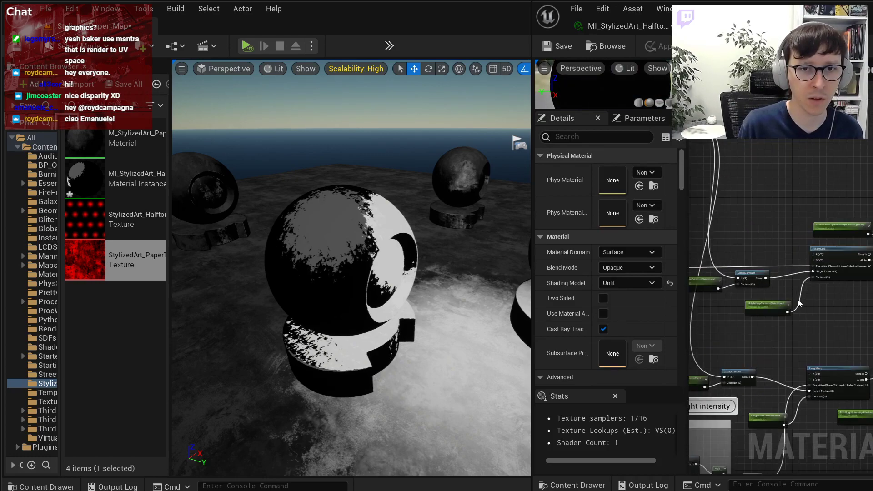
right_click_drag(752, 213, 700, 248)
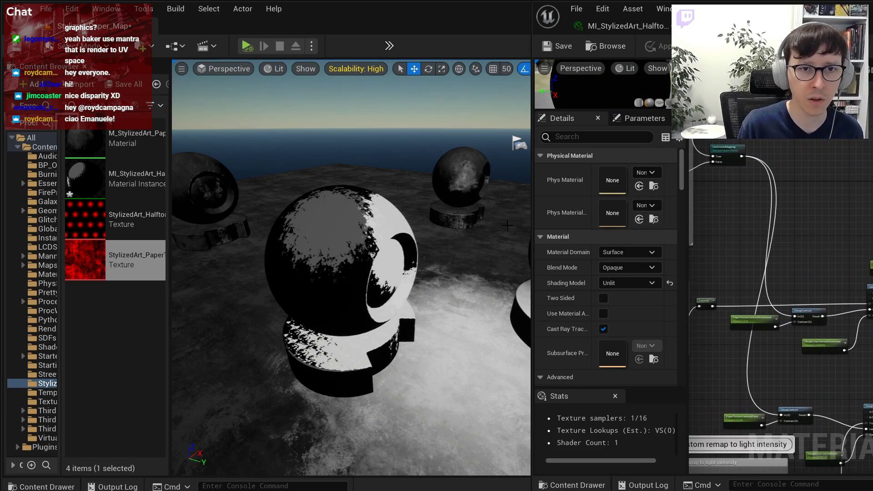
left_click_drag(532, 226, 447, 226)
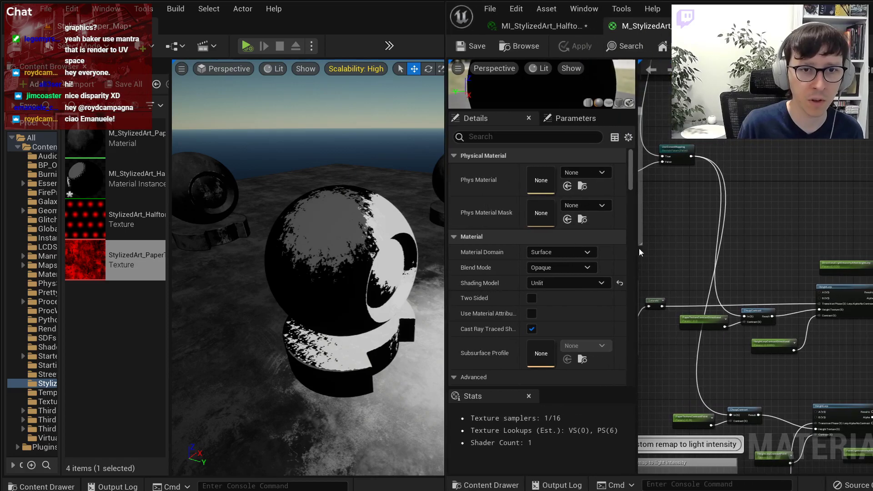
left_click_drag(637, 252, 592, 253)
scroll(693, 238, "down", 4)
right_click_drag(693, 238, 763, 312)
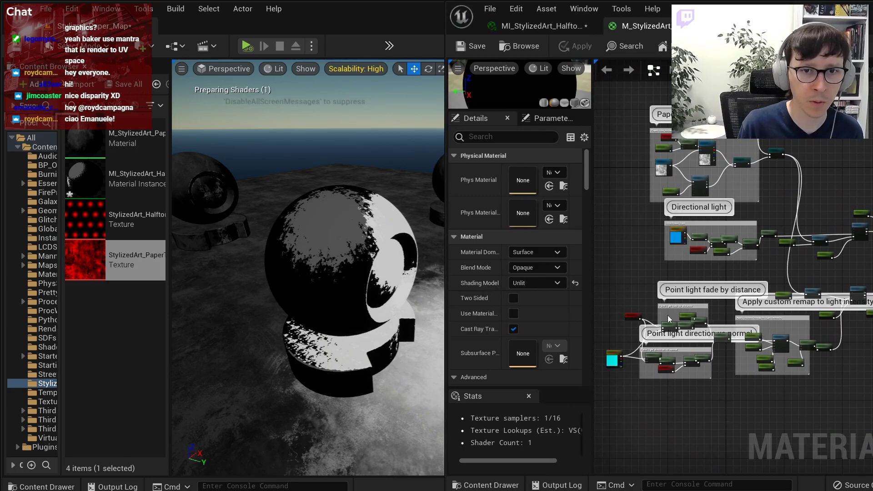
Examine how PointLightPosition and Absolute World Position feed the Subtract node in the point light graph.
scroll(660, 319, "up", 3)
right_click_drag(694, 252, 668, 439)
right_click_drag(728, 393, 789, 141)
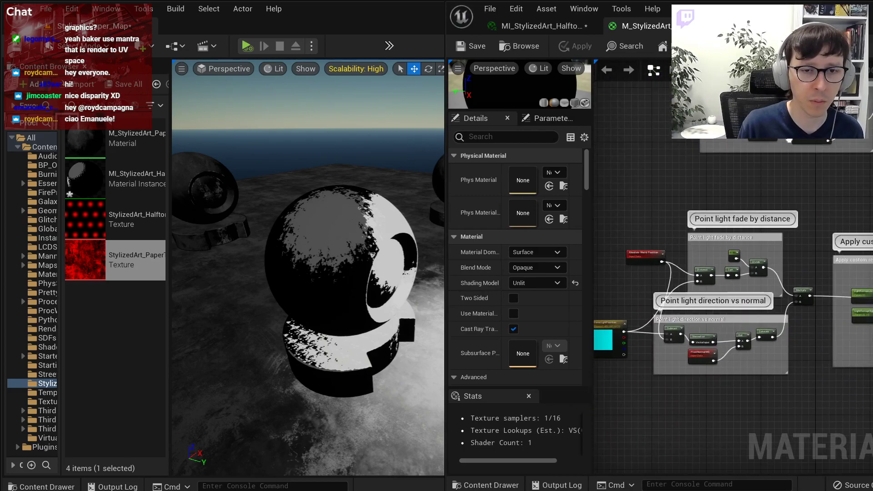
scroll(710, 259, "up", 3)
right_click_drag(710, 259, 795, 253)
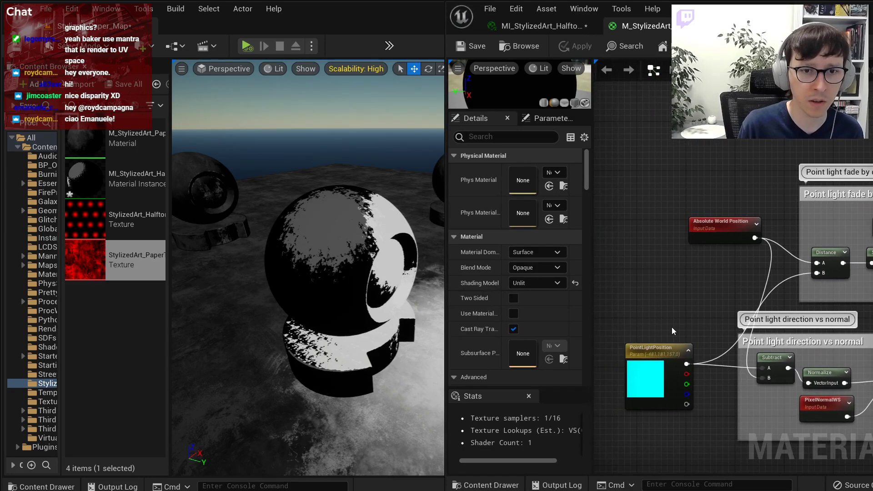
left_click(676, 364)
scroll(691, 423, "up", 2)
right_click_drag(707, 368, 628, 360)
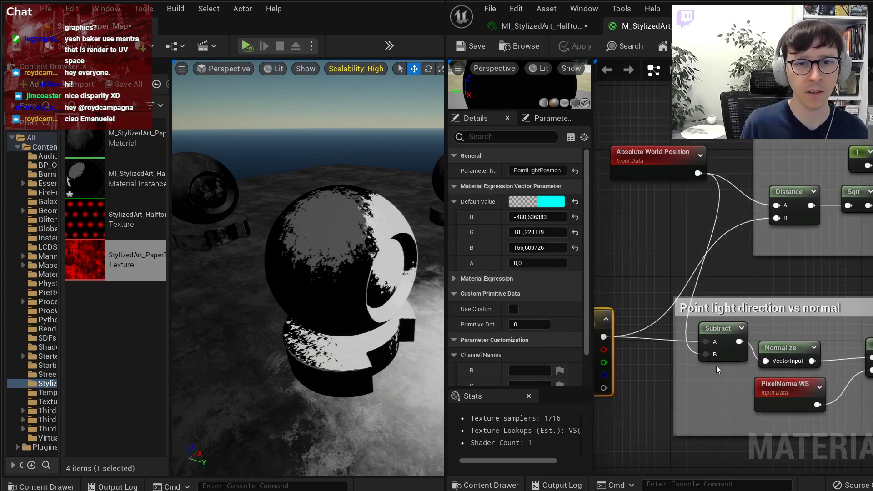
left_click(720, 334)
right_click_drag(721, 334, 770, 341)
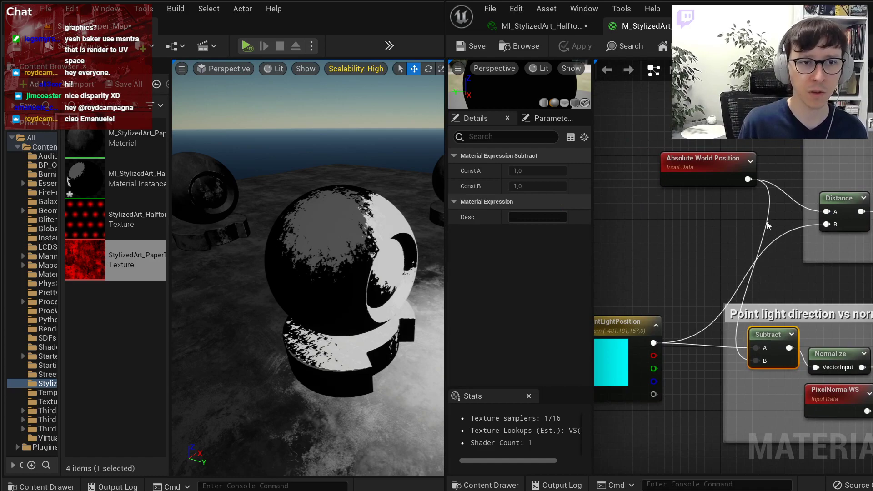
right_click_drag(717, 348, 703, 321)
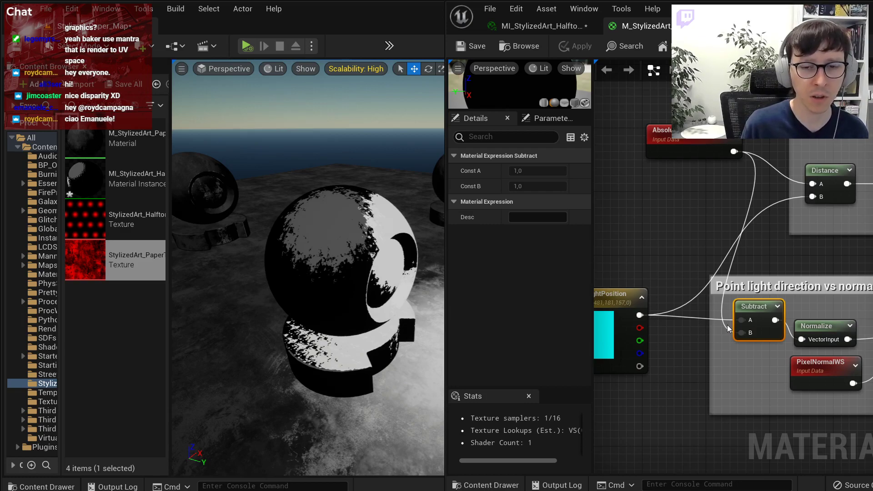
Examine the Normalize, PixelNormalWS, Dot and Saturate nodes in the "Point light direction vs normal" group.
left_click(817, 326)
right_click_drag(817, 326, 692, 335)
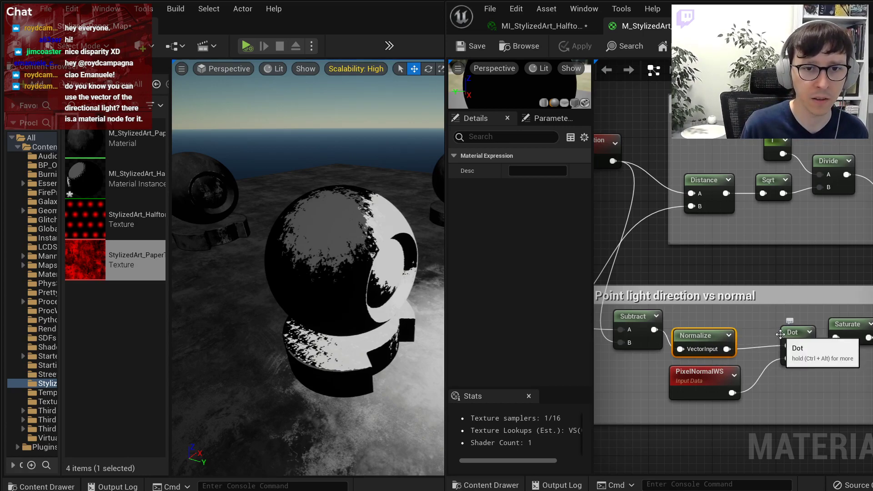
right_click_drag(748, 390, 766, 388)
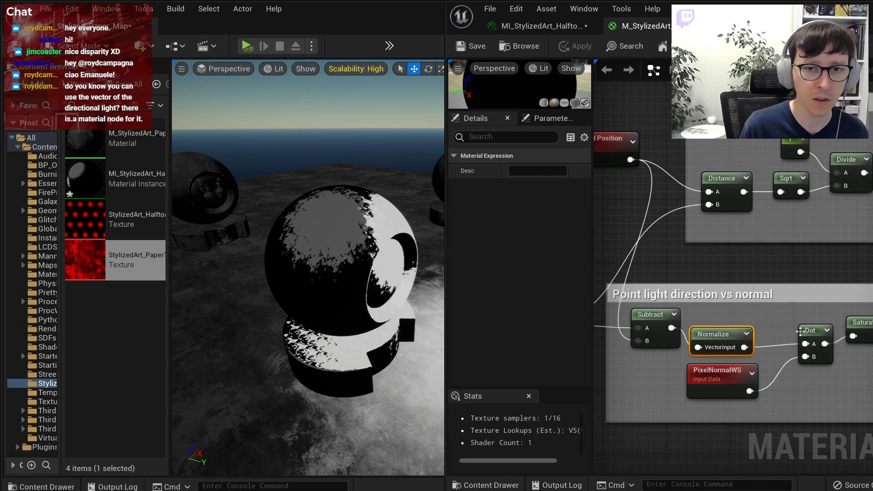
right_click_drag(724, 377, 742, 375)
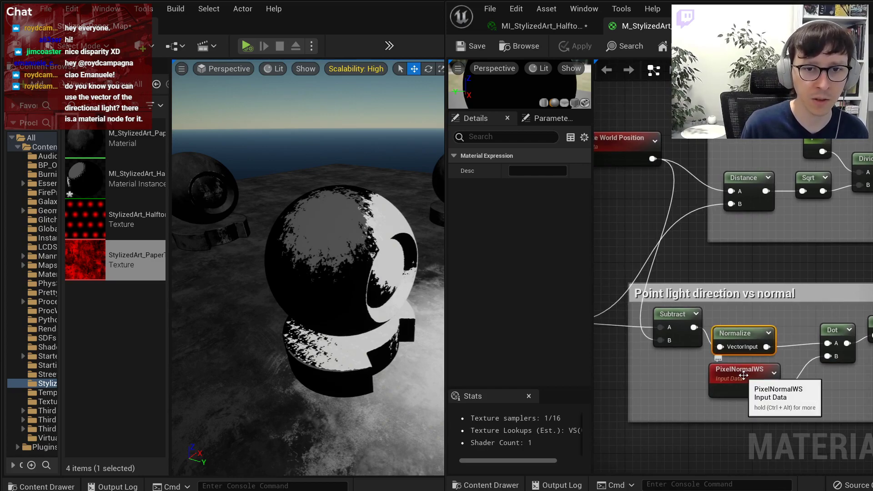
left_click(834, 330)
left_click(726, 382)
right_click_drag(727, 420, 672, 421)
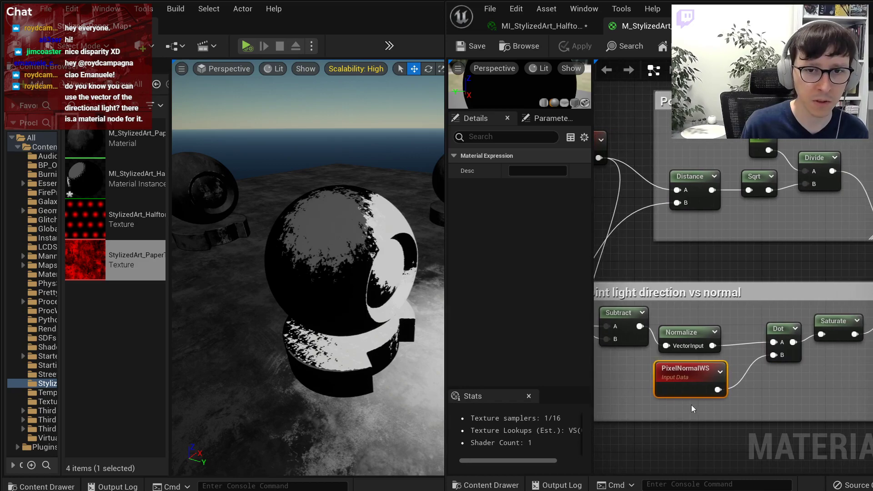
left_click(832, 323)
right_click_drag(756, 400, 672, 431)
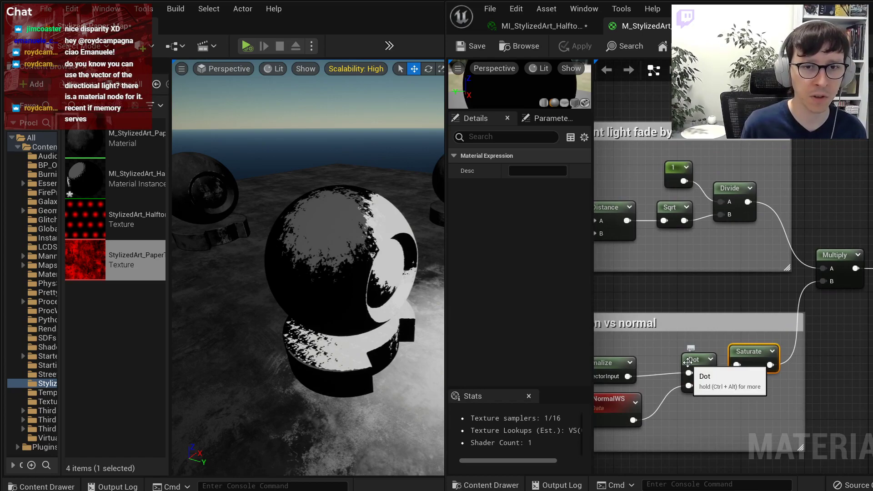
Examine the Distance, Sqrt, constant 1 and Divide nodes in the "Point light fade by distance" group.
right_click_drag(615, 303, 704, 338)
scroll(656, 295, "down", 1)
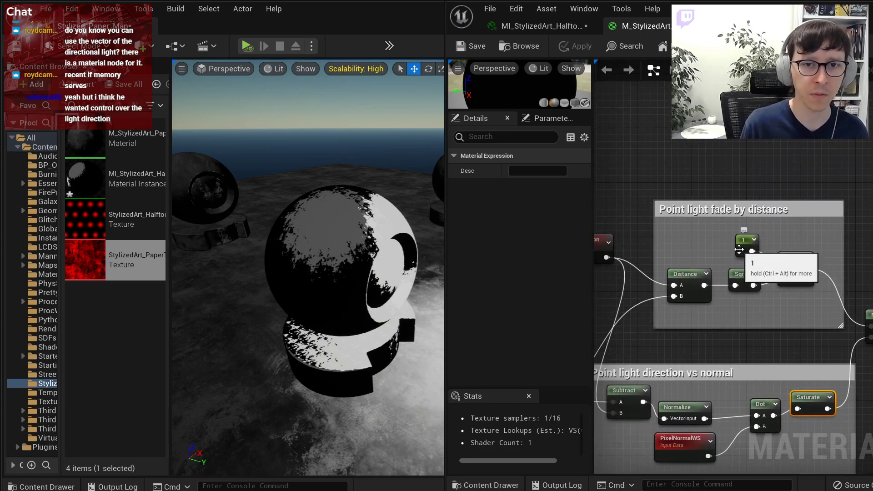
left_click(745, 246)
scroll(753, 272, "up", 2)
right_click_drag(739, 283, 794, 285)
right_click_drag(629, 243, 593, 286)
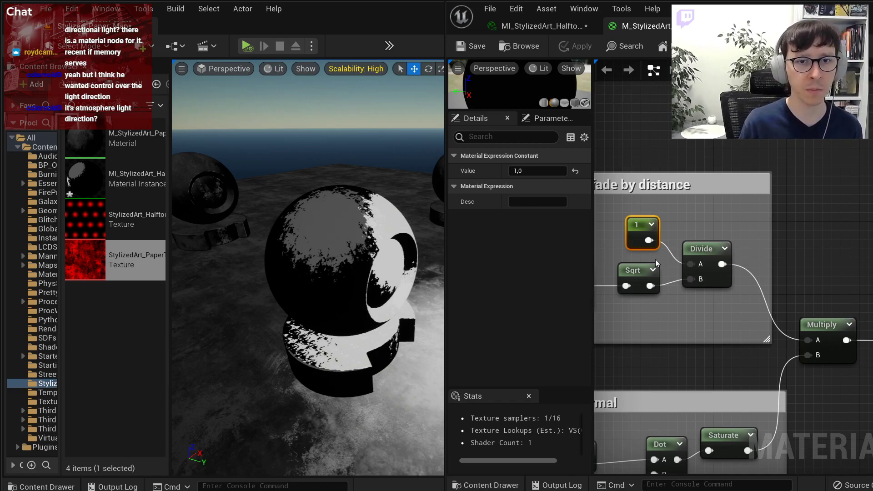
scroll(674, 247, "down", 1)
scroll(673, 247, "down", 1)
right_click_drag(674, 247, 732, 228)
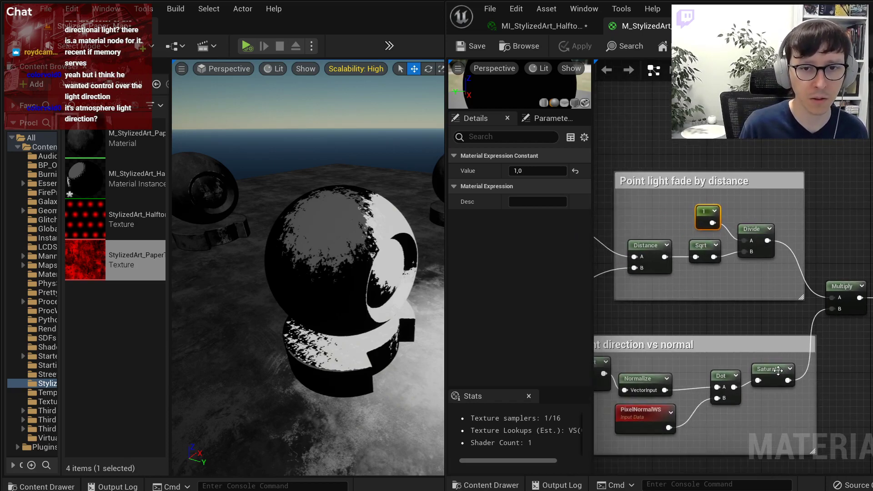
Examine the custom light intensity remap group and the HeightLerp node that handles the point light.
right_click_drag(830, 311, 613, 326)
right_click_drag(864, 253, 766, 231)
left_click_drag(659, 262, 843, 409)
left_click(842, 408)
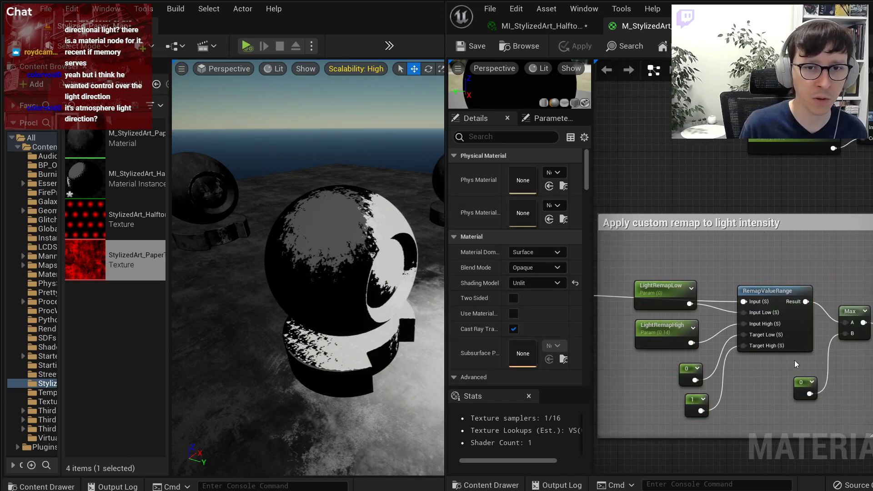
right_click_drag(793, 361, 620, 358)
scroll(691, 314, "down", 3)
right_click_drag(774, 268, 662, 345)
scroll(712, 269, "up", 4)
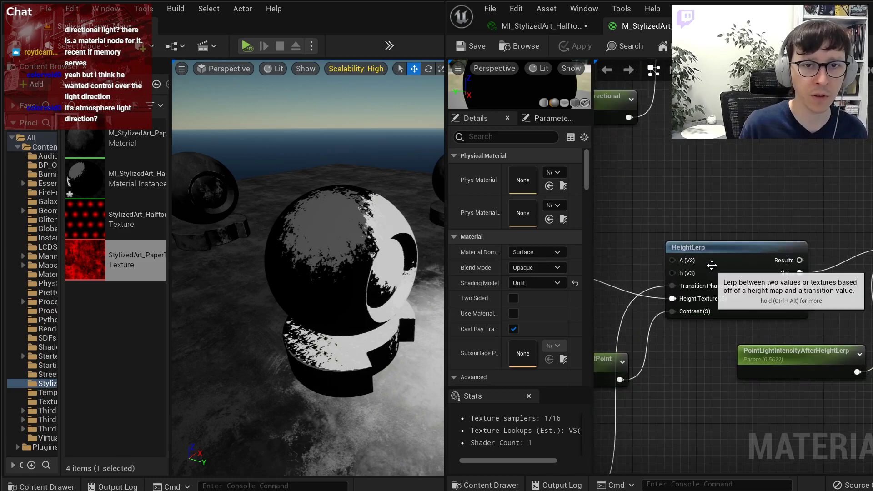
left_click(712, 268)
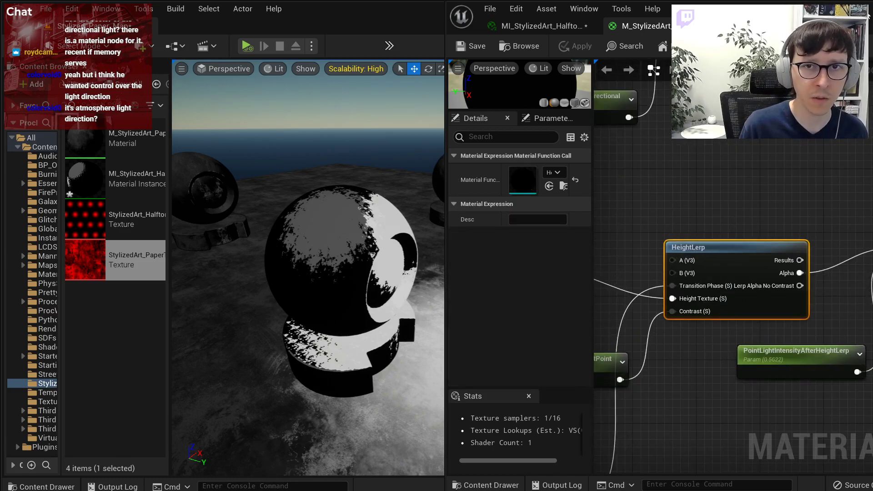
Return to the MI_StylizedArt_Halftone instance on the shader ball and set its PaperTexture parameter to RT_MeshDamage.
left_click(868, 16)
left_click(321, 254)
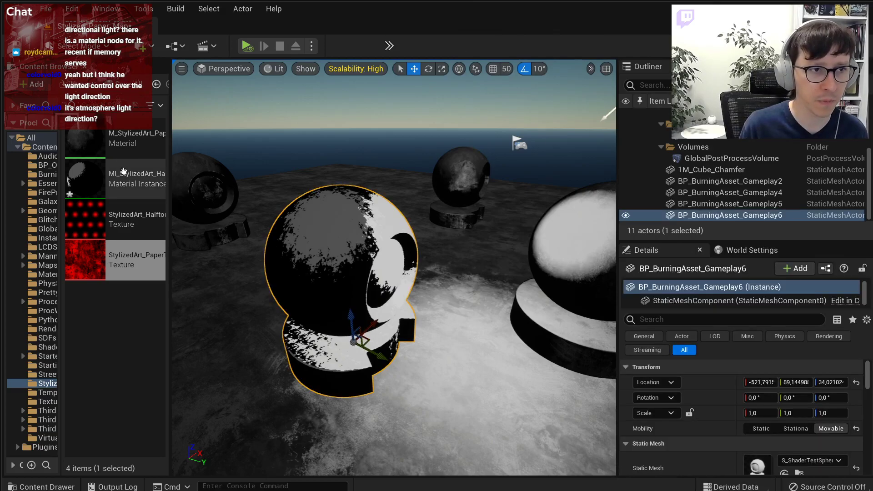
double_click(128, 146)
double_click(125, 163)
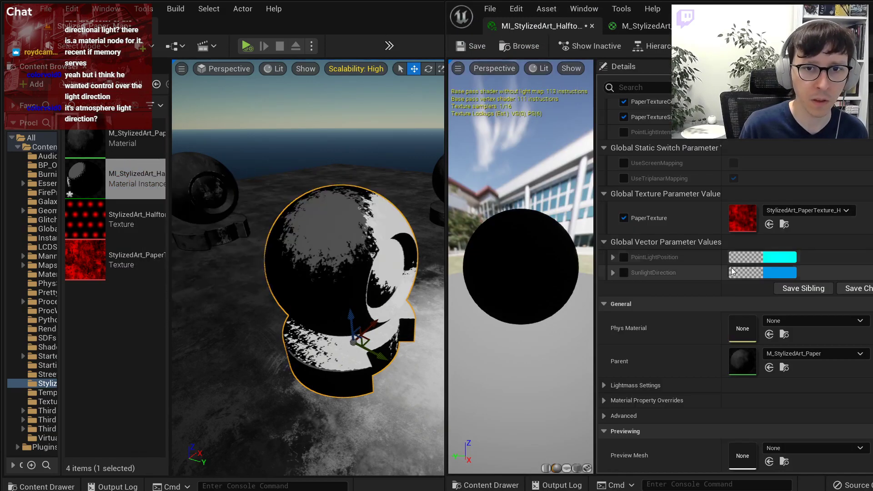
scroll(791, 255, "up", 2)
left_click(792, 248)
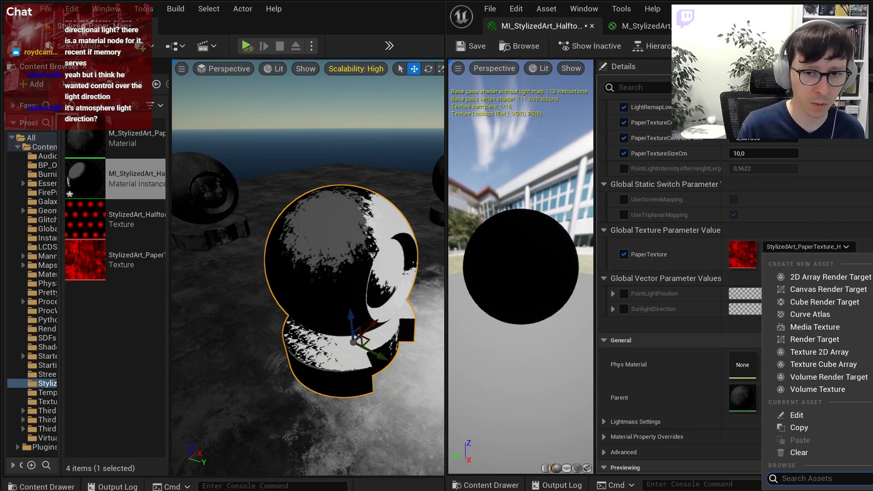
left_click(818, 490)
right_click_drag(348, 278, 368, 248)
mouse_move(245, 346)
right_mouse_down()
mouse_move(291, 346)
mouse_move(273, 364)
mouse_move(291, 359)
mouse_move(261, 342)
right_mouse_up()
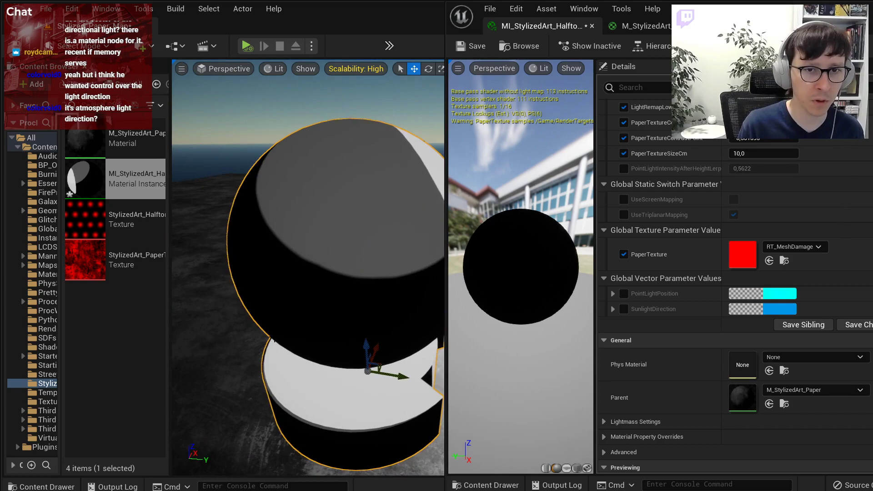
Assign the StylizedArt_PaperTexture_H texture to the PaperTexture parameter of MI_StylizedArt_Halftone.
scroll(773, 201, "up", 6)
mouse_move(772, 201)
left_mouse_down()
mouse_move(755, 201)
mouse_move(769, 201)
mouse_move(775, 211)
mouse_move(753, 214)
mouse_move(764, 211)
left_mouse_up()
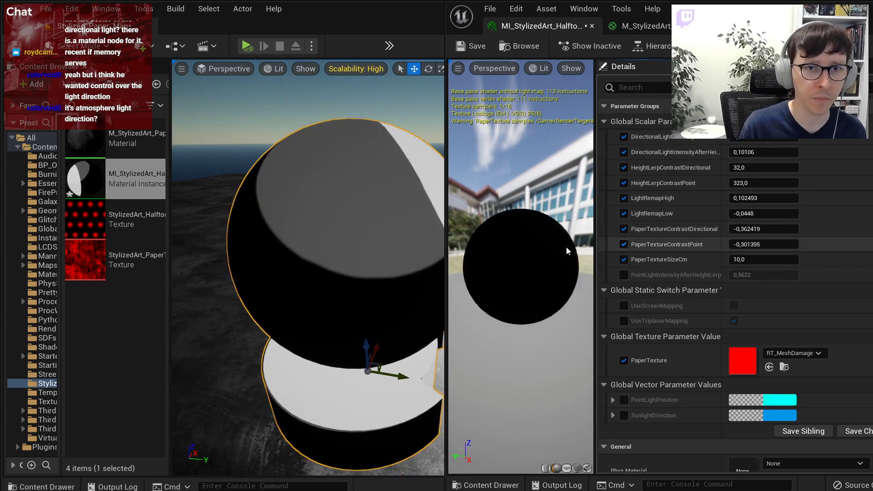
scroll(696, 314, "down", 5)
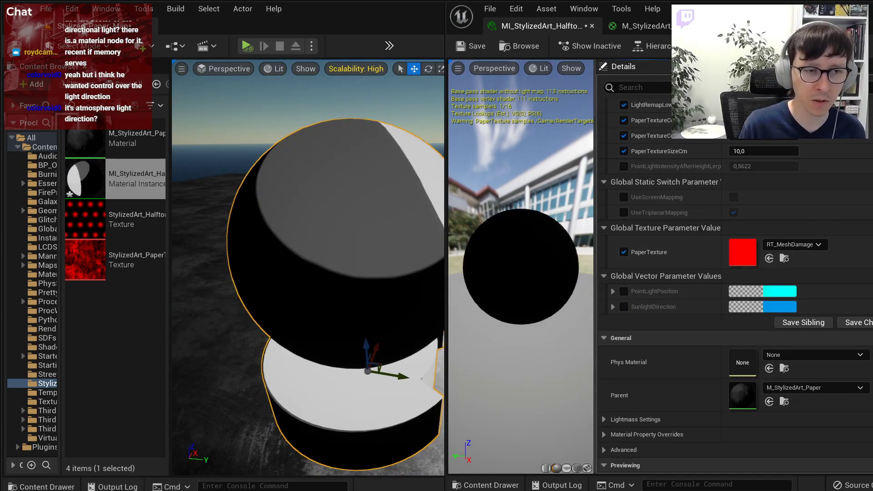
left_click_drag(134, 259, 750, 250)
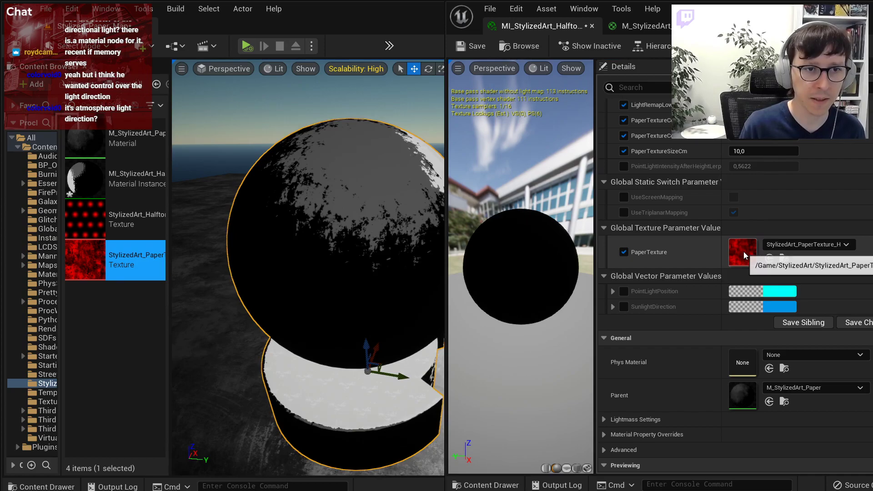
right_click_drag(387, 254, 277, 264)
Open the assigned paper texture to examine its grayscale pattern, and return to the HeightLerp area of the M_StylizedArt_Paper graph.
double_click(743, 253)
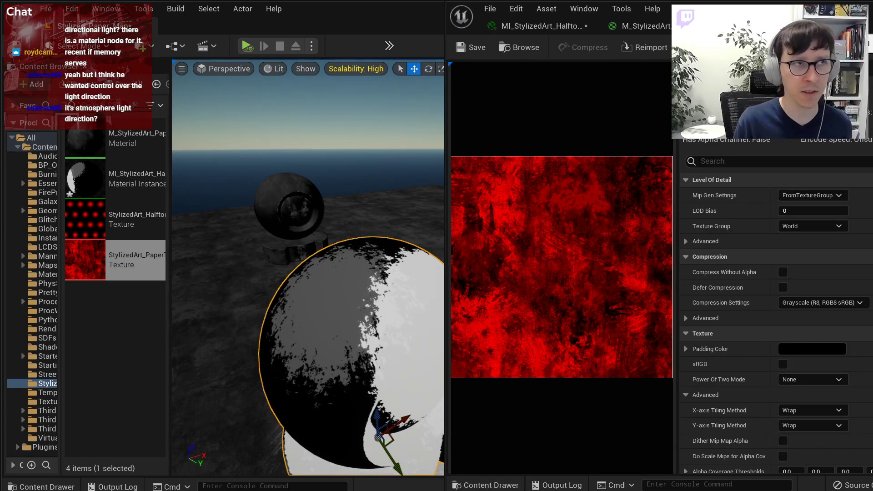
left_click(669, 26)
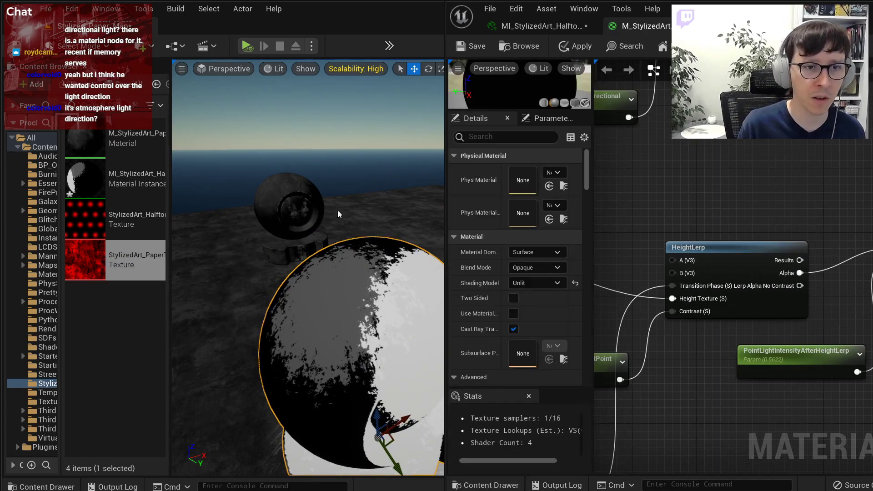
right_click_drag(361, 200, 373, 219)
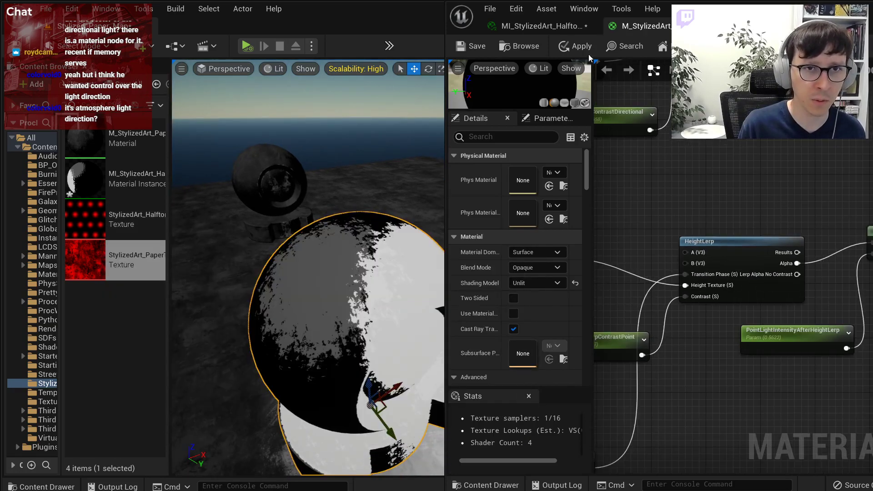
Assign the StylizedArt_HalftoneTexture_H texture to the PaperTexture parameter of MI_StylizedArt_Halftone.
left_click(541, 26)
left_click_drag(127, 222, 732, 243)
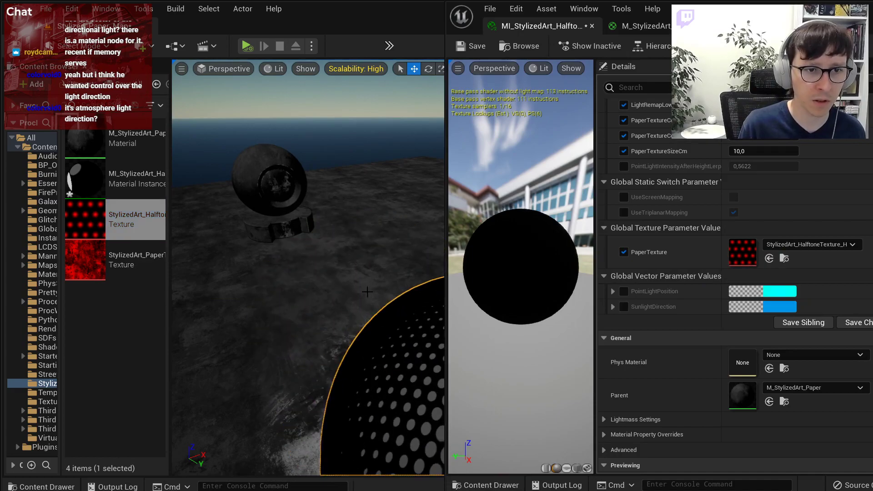
right_click_drag(332, 286, 400, 298)
right_click_drag(331, 258, 306, 236)
Open the assigned halftone texture and examine its dot gradients against the pattern on the shader ball.
double_click(741, 251)
scroll(566, 276, "up", 4)
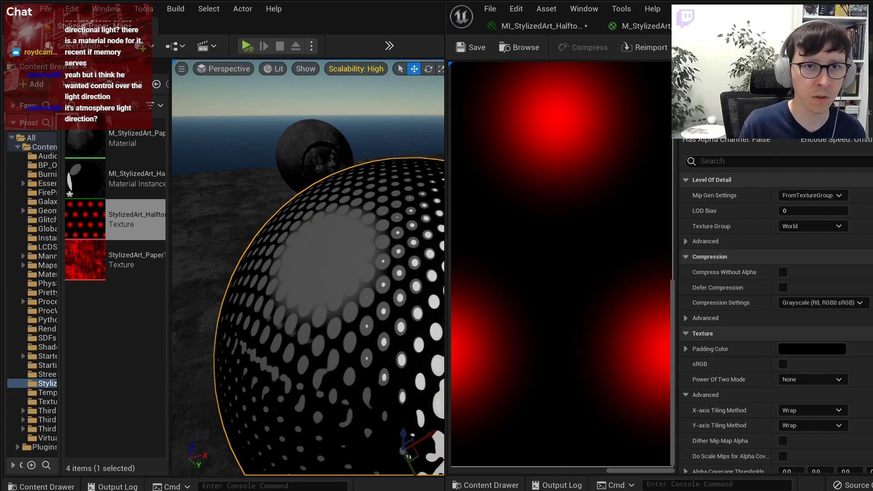
right_click_drag(386, 132, 366, 153)
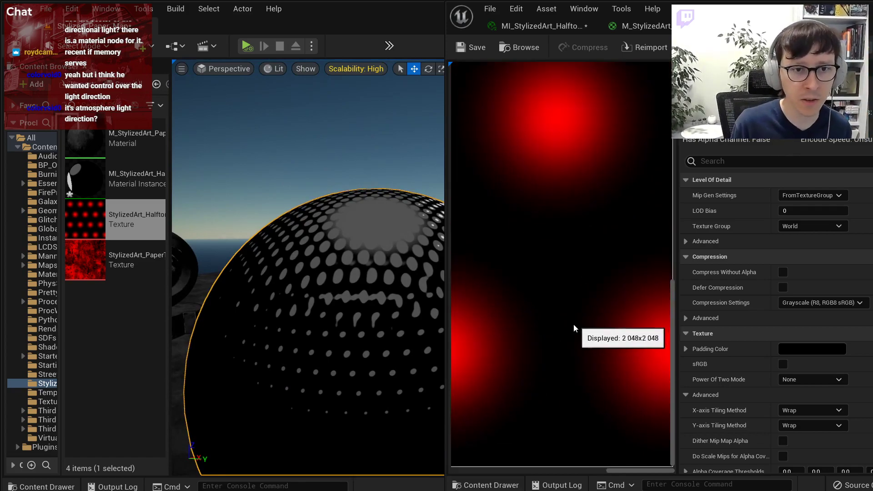
scroll(490, 363, "down", 3)
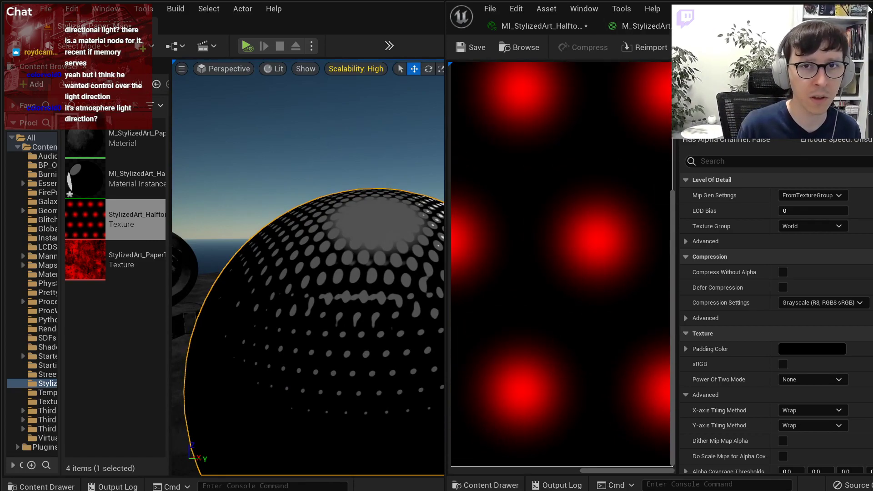
Select the halftone shader ball in the level and open the material instance assigned to its Element 0.
left_click(373, 224)
right_click_drag(372, 224, 291, 228)
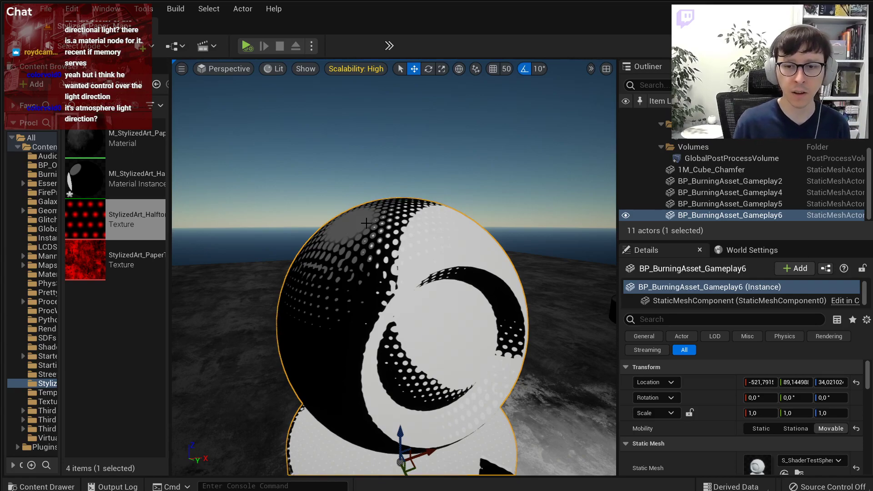
scroll(708, 411, "down", 5)
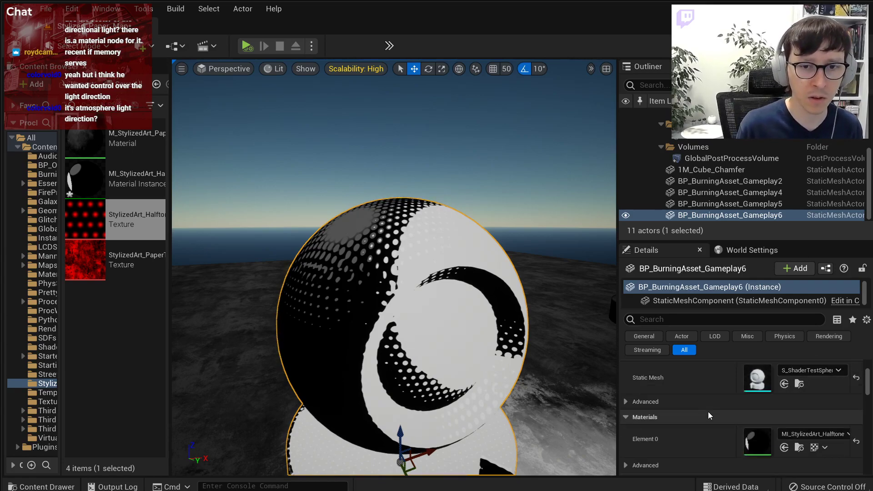
double_click(756, 439)
Bring up the M_StylizedArt_Paper graph and locate the SunlightDirection parameter in the Directional light group.
left_click(646, 27)
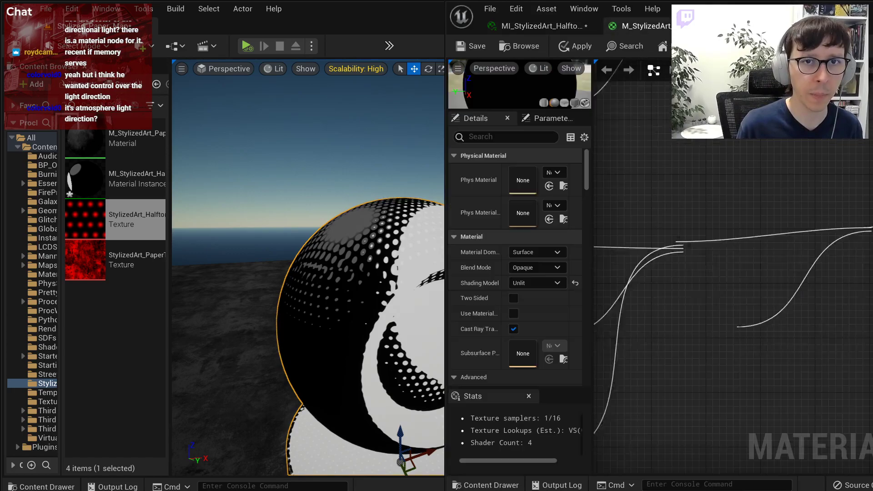
scroll(671, 232, "down", 5)
right_click_drag(650, 230, 829, 321)
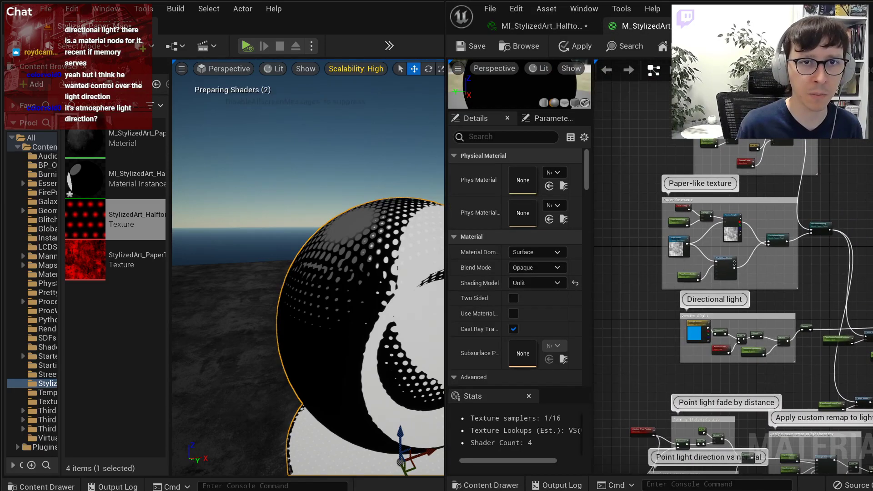
right_click_drag(661, 190, 650, 215)
scroll(673, 318, "up", 5)
right_click_drag(768, 360, 722, 202)
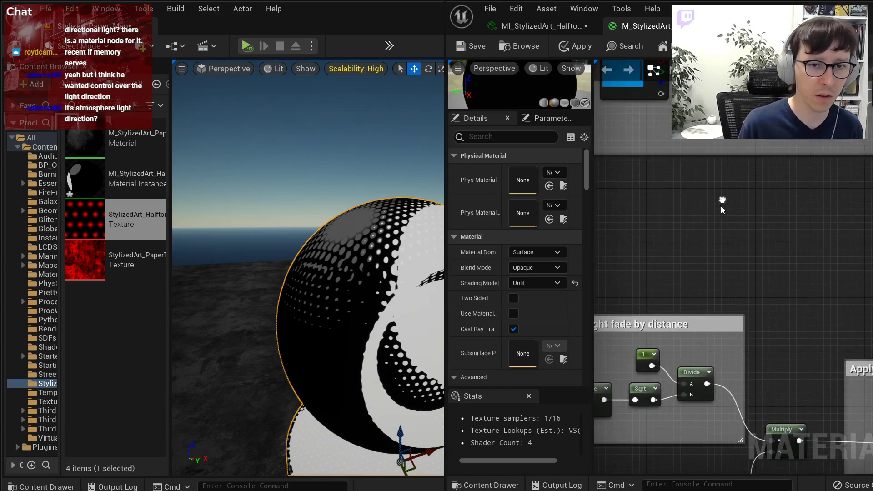
right_click_drag(727, 286, 720, 427)
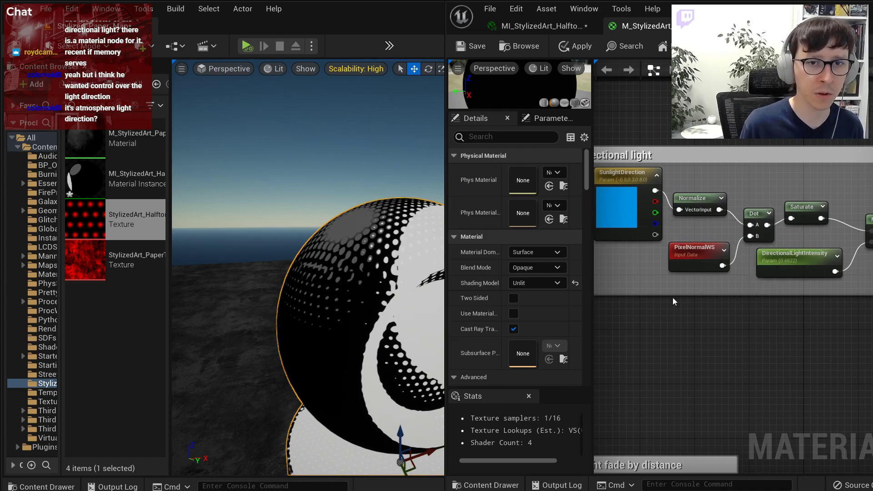
right_click_drag(660, 294, 690, 332)
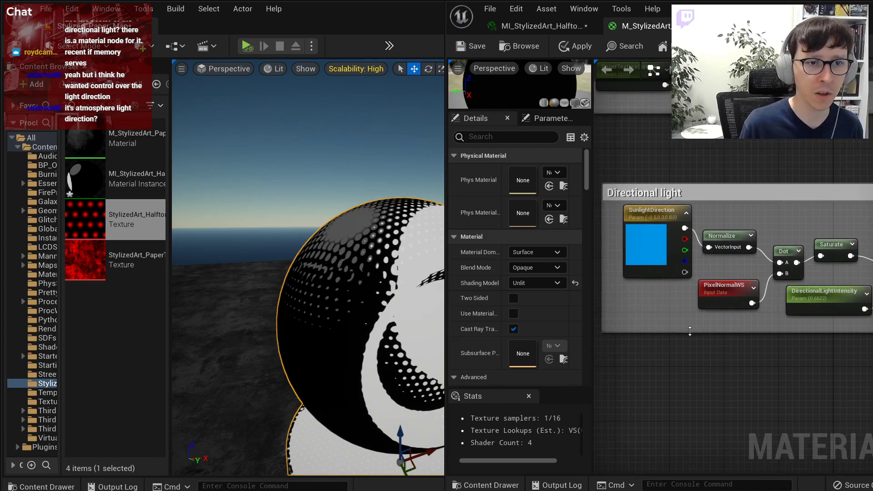
Add a SkyAtmosphereLightDirection node, connect it to the Normalize input of the Directional light group, and apply the material.
right_click(714, 222)
type("liog")
key("BackSpace")
key("BackSpace")
type("ght dir")
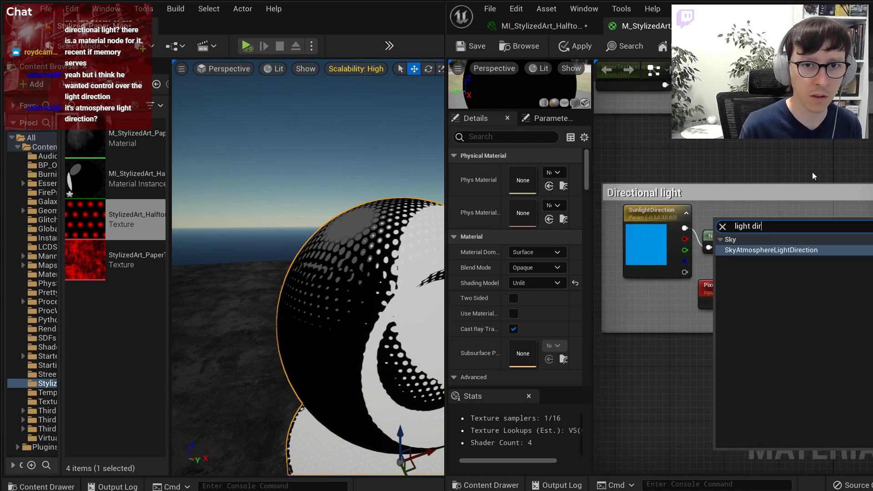
key("Return")
left_click_drag(785, 227, 712, 247)
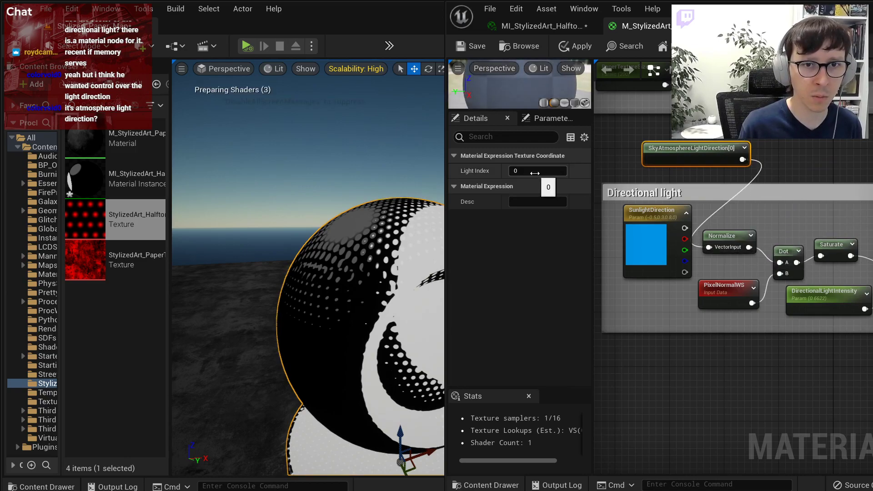
left_click(574, 45)
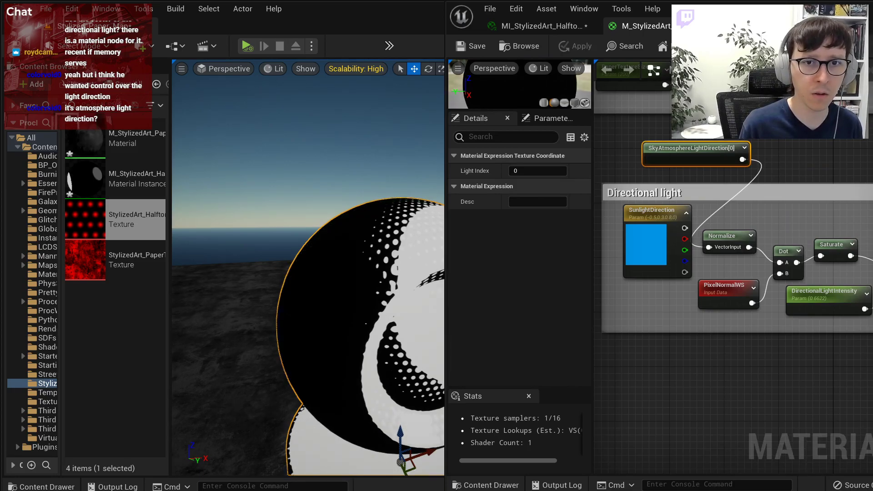
Select the Light Source directional light in the level and rotate it to test the light direction on the halftone shader ball.
key("alt+Tab")
scroll(711, 182, "up", 4)
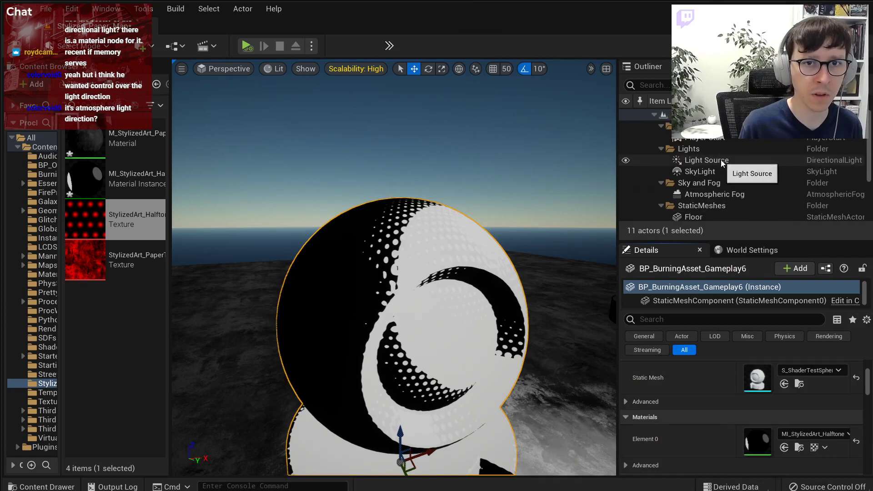
left_click(653, 163)
scroll(458, 206, "down", 5)
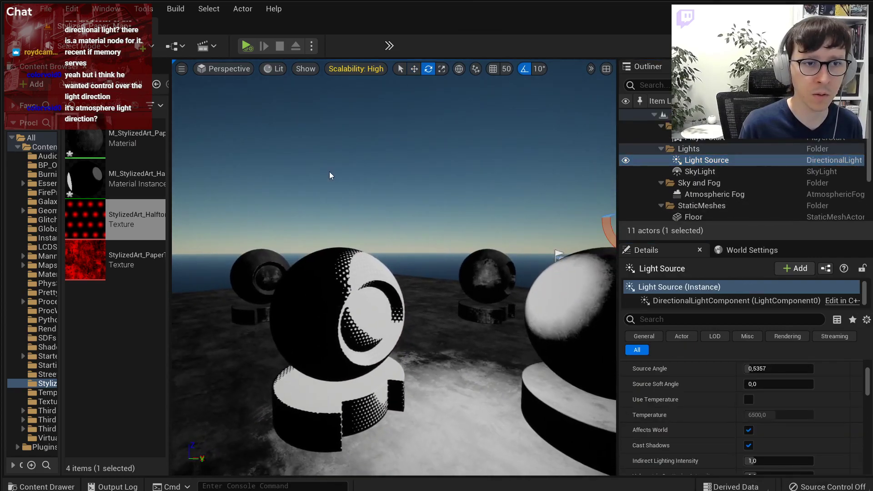
key("e")
left_click_drag(586, 158, 511, 234)
right_click_drag(458, 233, 514, 235)
left_click_drag(455, 231, 477, 259)
right_click_drag(475, 259, 359, 234)
key("s")
right_click_drag(490, 257, 523, 257)
left_click_drag(516, 224, 504, 223)
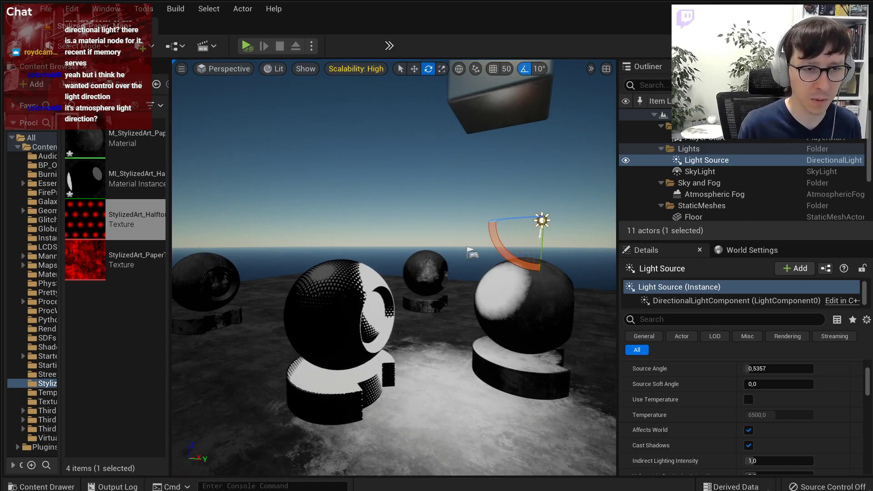
Delete the SunlightDirection parameter, put the SkyAtmosphereLightDirection node in its place, and widen the Directional light comment box around it.
key("alt+Tab")
scroll(678, 163, "up", 1)
right_click_drag(650, 196, 697, 200)
left_click(688, 226)
key("Delete")
left_click_drag(737, 149, 666, 252)
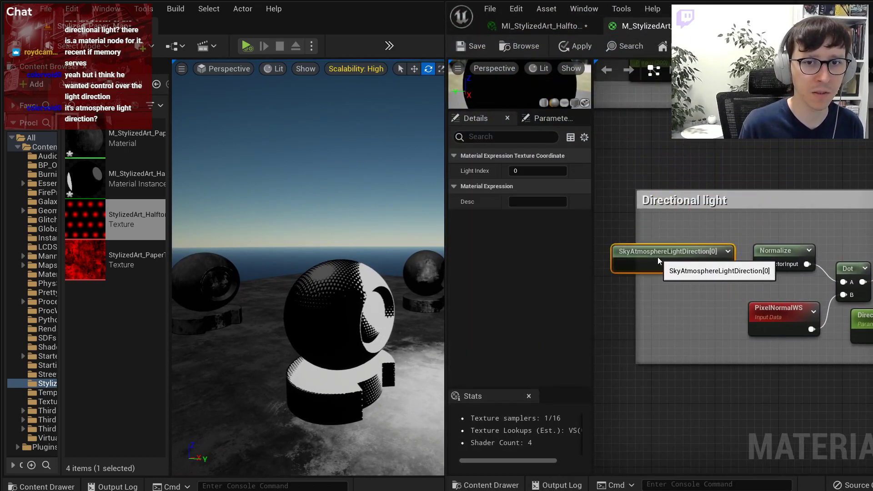
left_click(632, 217)
left_click_drag(636, 217, 603, 217)
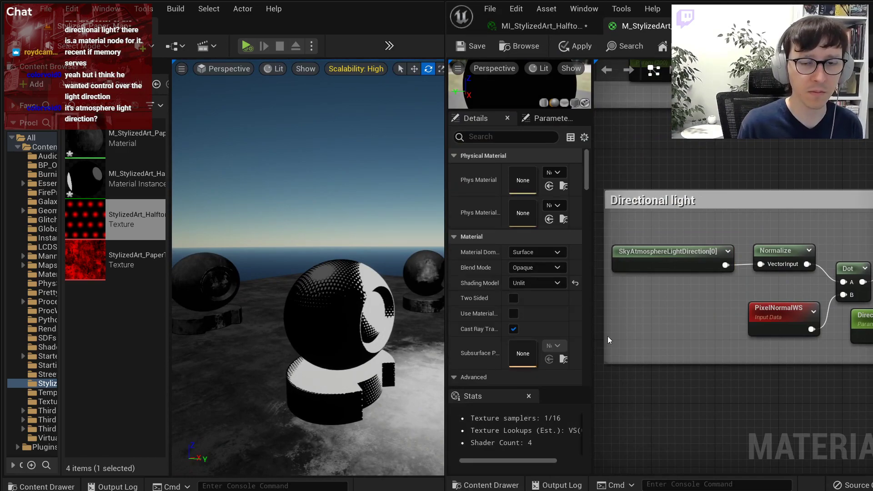
Rotate the Light Source slightly further and check the halftone shading on the ball.
key("w")
mouse_move(290, 257)
right_mouse_down()
mouse_move(328, 254)
mouse_move(295, 257)
mouse_move(313, 268)
mouse_move(323, 296)
mouse_move(334, 277)
mouse_move(304, 259)
right_mouse_up()
key("a")
key("d")
left_click_drag(432, 227, 420, 229)
key("a")
right_click_drag(251, 211, 209, 221)
Save all modified assets, including the edited M_StylizedArt_Paper material, and shift the material editor window aside.
key("ctrl+shift+s")
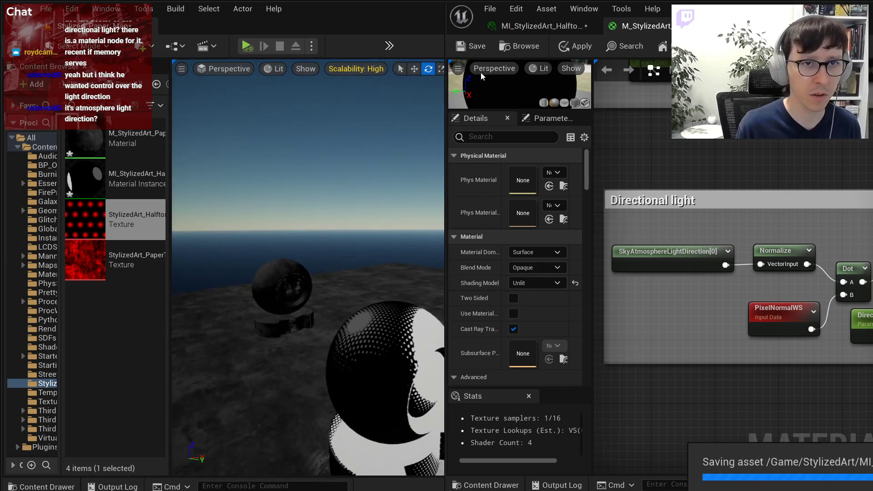
left_click(473, 49)
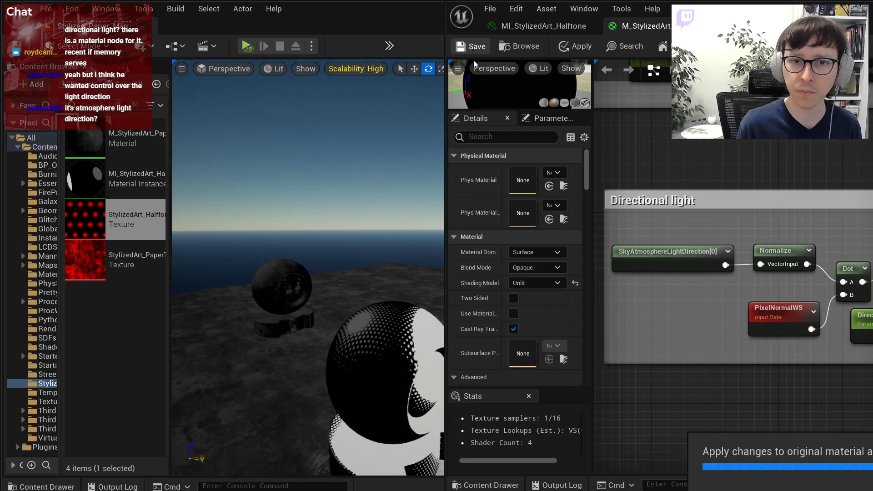
left_click_drag(705, 9, 660, 9)
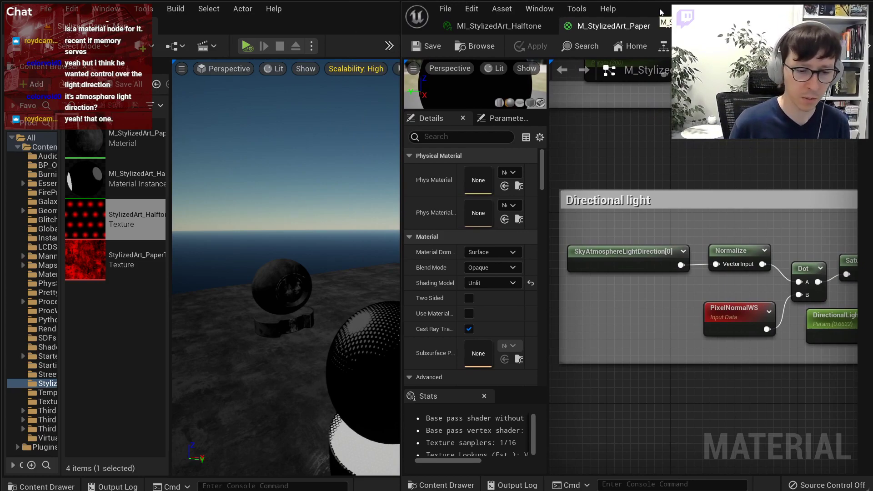
Switch to Discord, look through the recent posts in the personal-projects channel, and enlarge the frame rate image.
key("alt+Tab")
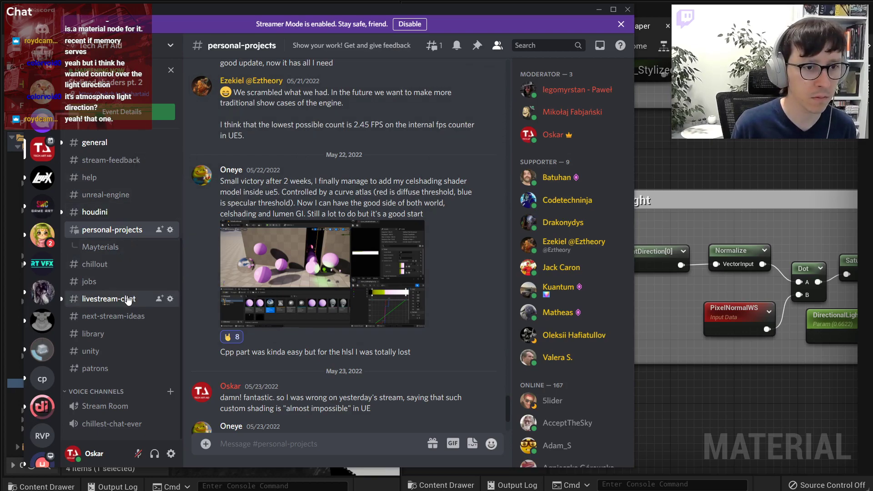
scroll(261, 322, "down", 1)
scroll(261, 322, "down", 3)
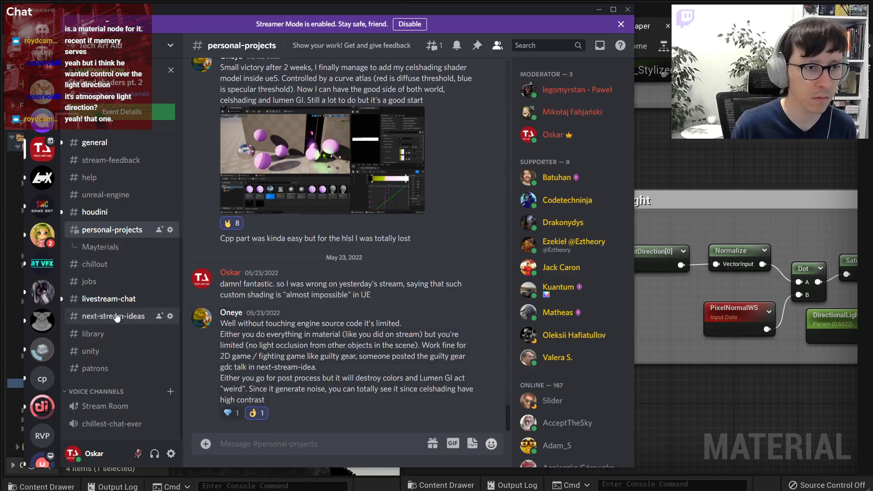
scroll(296, 318, "up", 5)
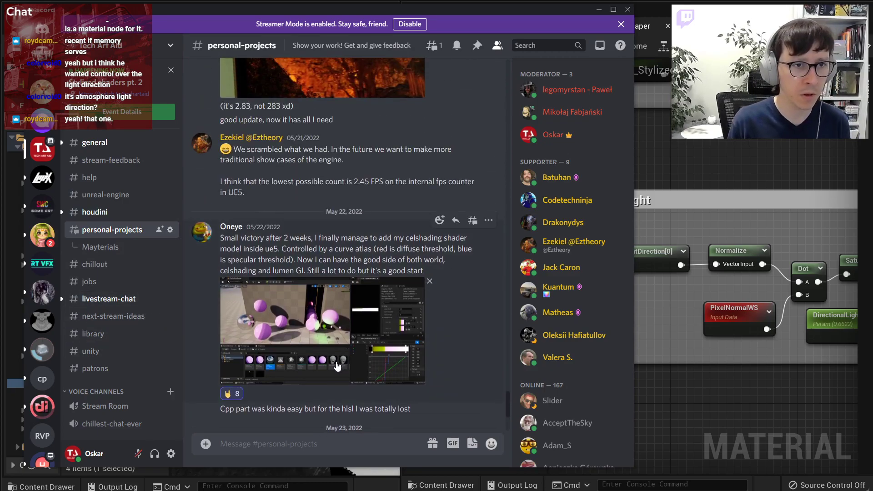
scroll(300, 380, "up", 5)
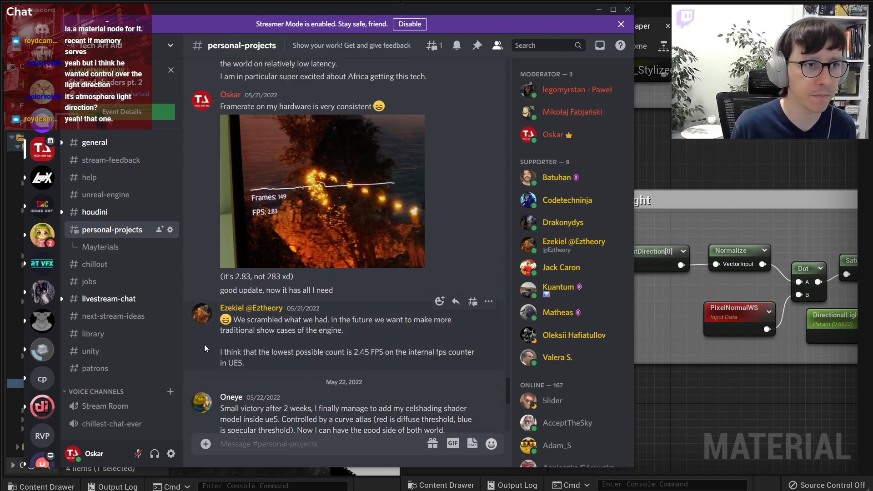
scroll(283, 336, "up", 3)
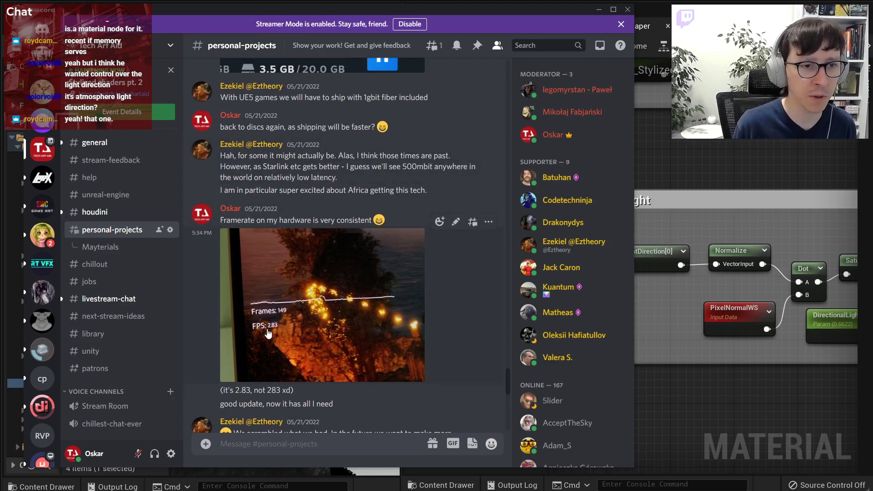
scroll(268, 331, "up", 3)
scroll(266, 329, "down", 3)
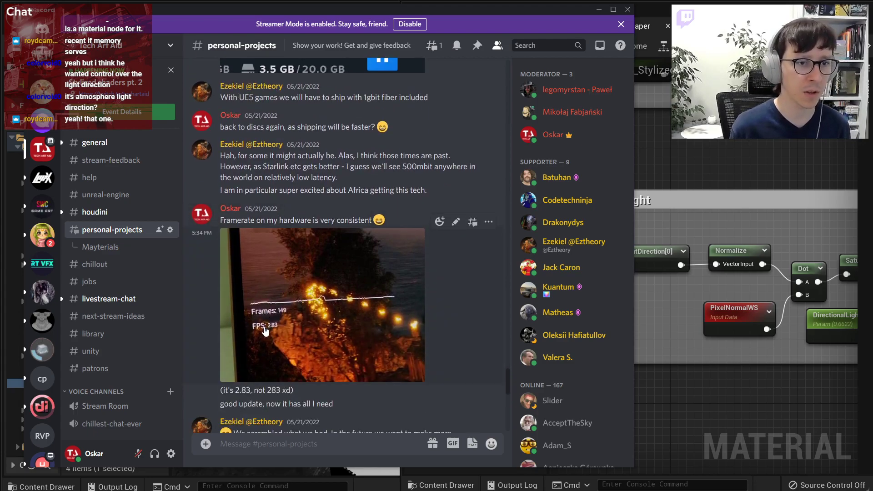
left_click(286, 317)
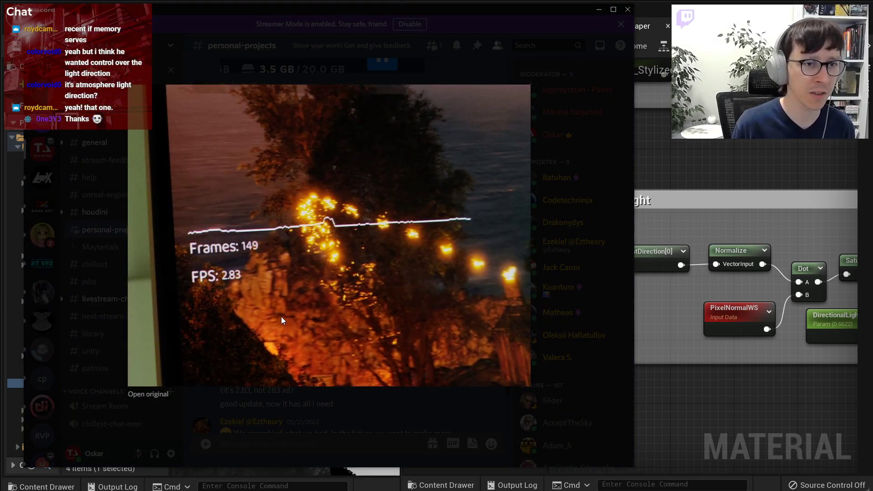
Close the enlarged frame rate image, read back through the EzBench posts in personal-projects, and view the stress test menu preview enlarged.
left_click(556, 229)
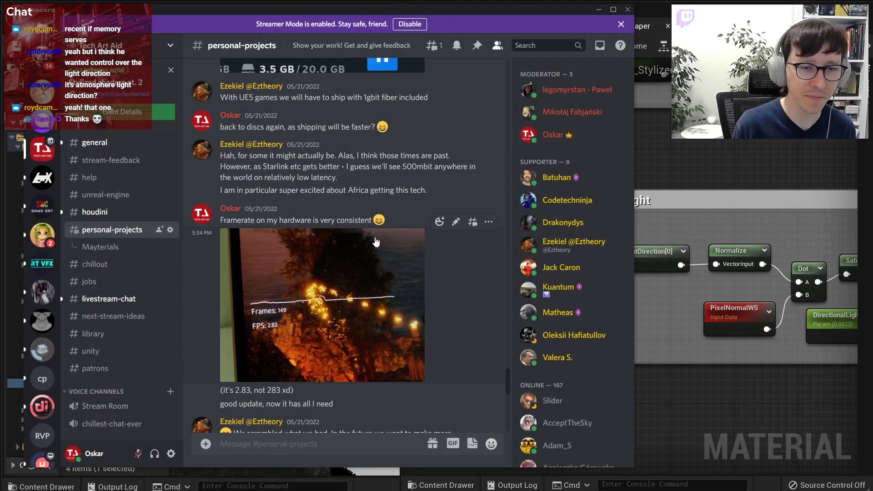
scroll(356, 234, "up", 15)
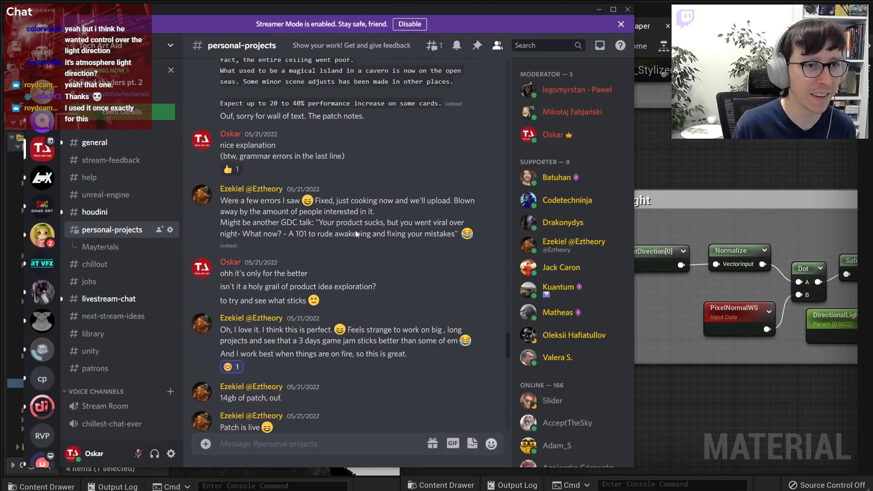
scroll(352, 230, "up", 10)
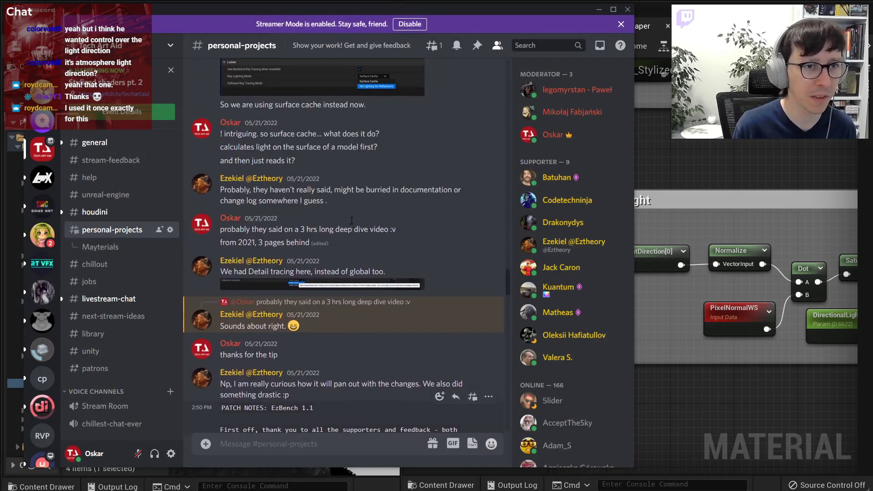
scroll(291, 210, "up", 6)
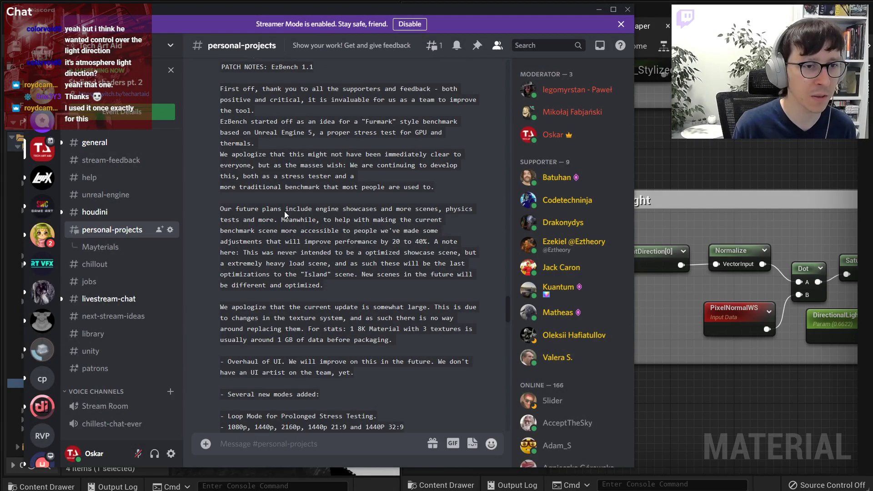
scroll(283, 211, "down", 20)
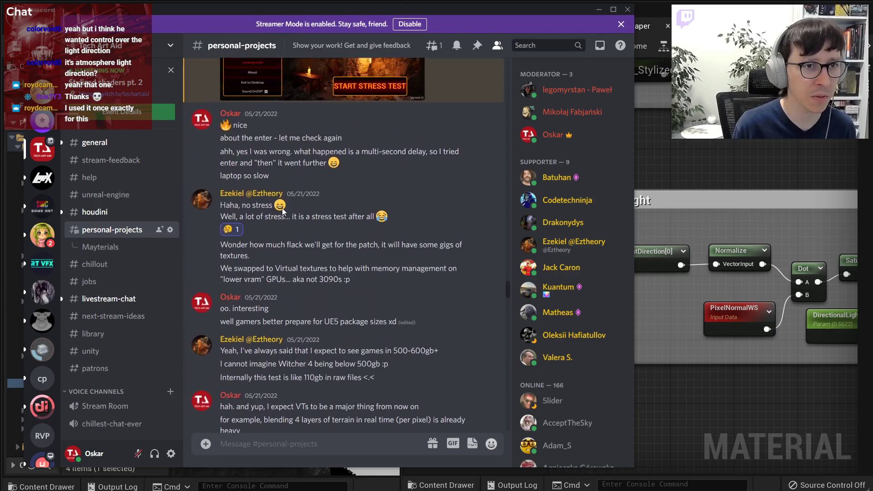
scroll(282, 212, "down", 2)
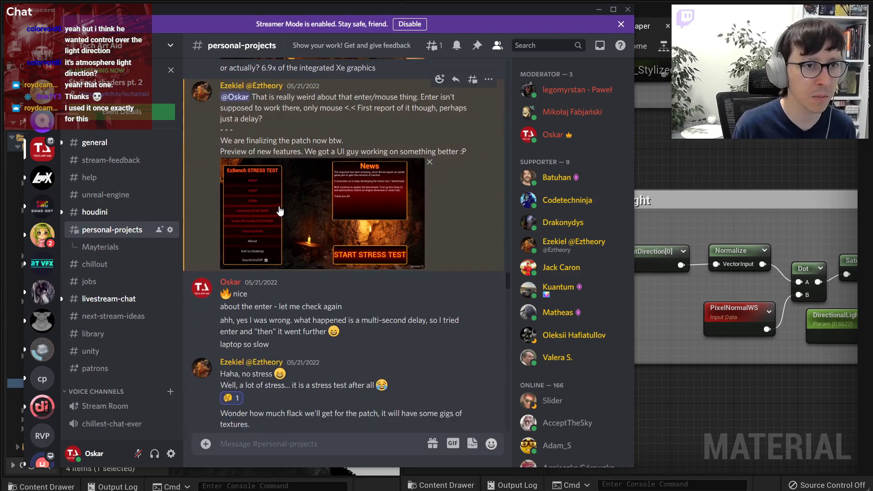
left_click(280, 211)
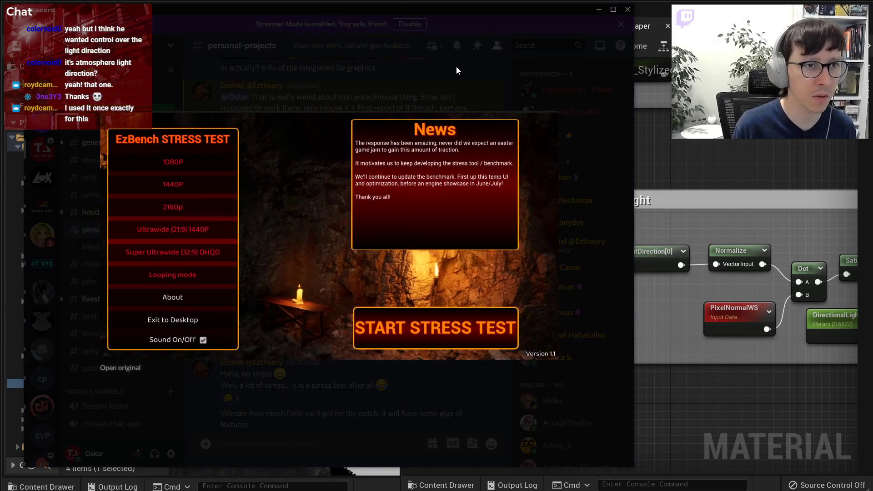
left_click(448, 69)
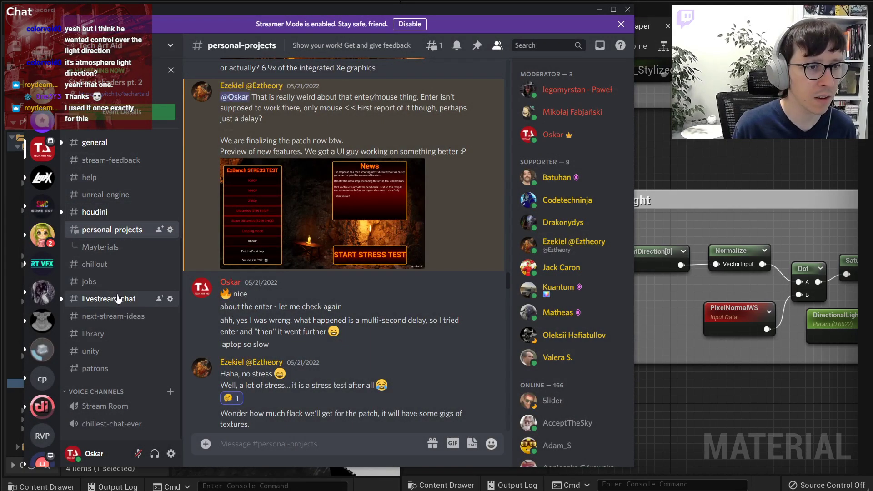
Open the next-stream-ideas channel and read back through the stylized art links to the Arcane discussion and earlier.
left_click(121, 317)
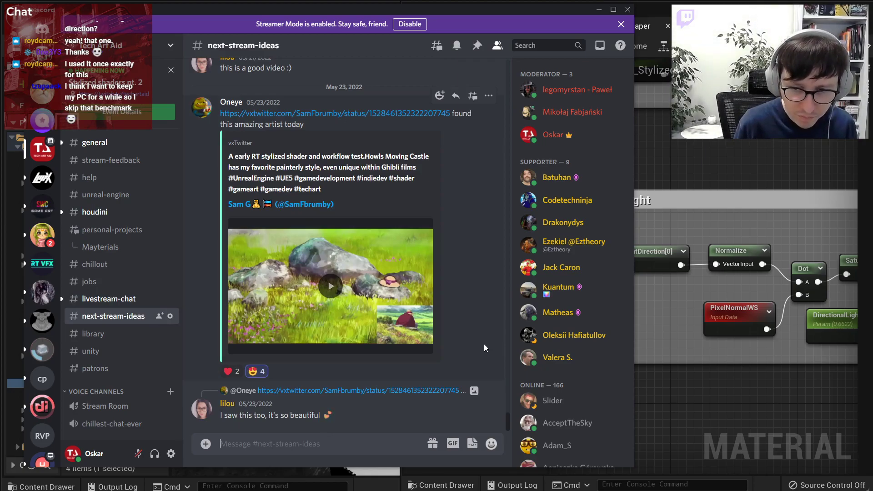
scroll(307, 272, "up", 15)
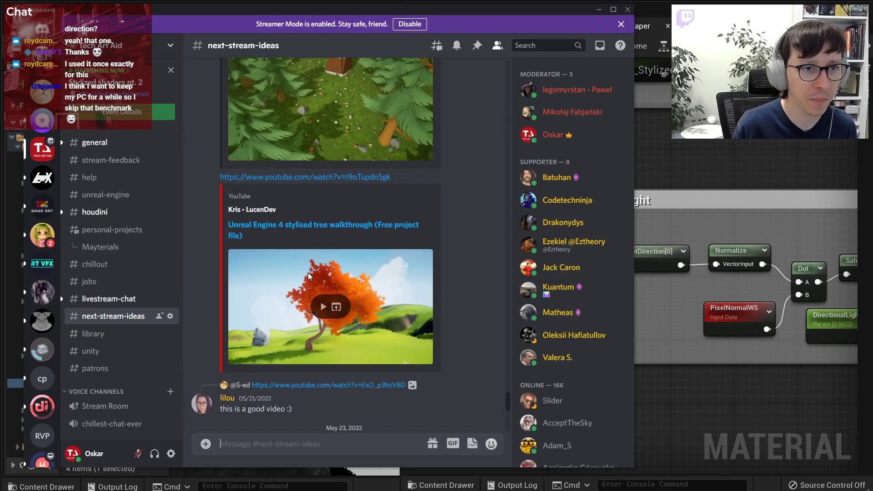
scroll(308, 273, "up", 15)
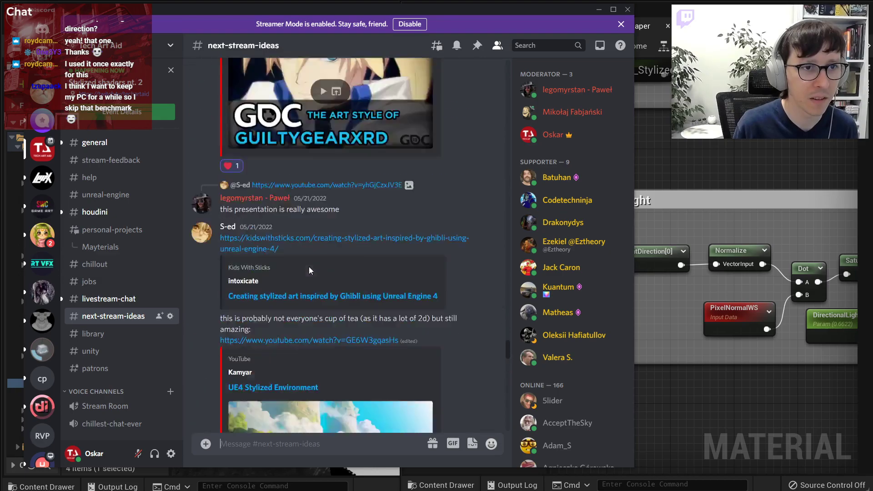
scroll(309, 267, "up", 12)
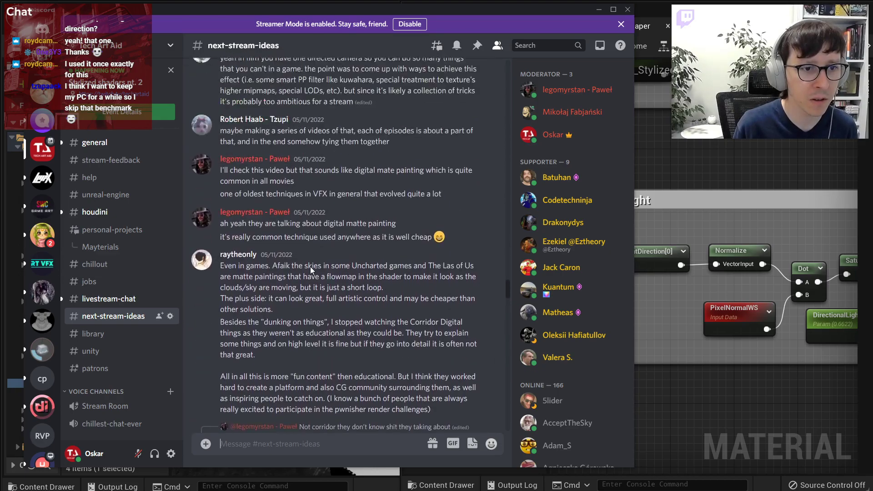
scroll(310, 268, "up", 15)
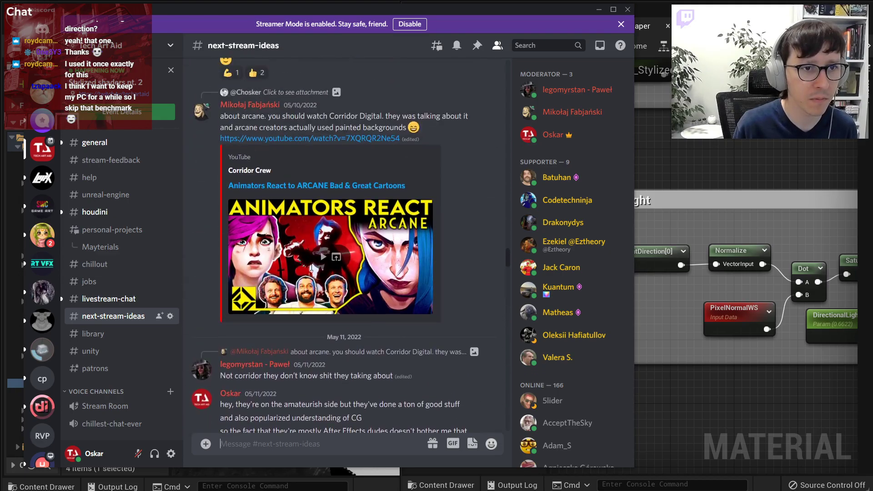
scroll(312, 272, "up", 4)
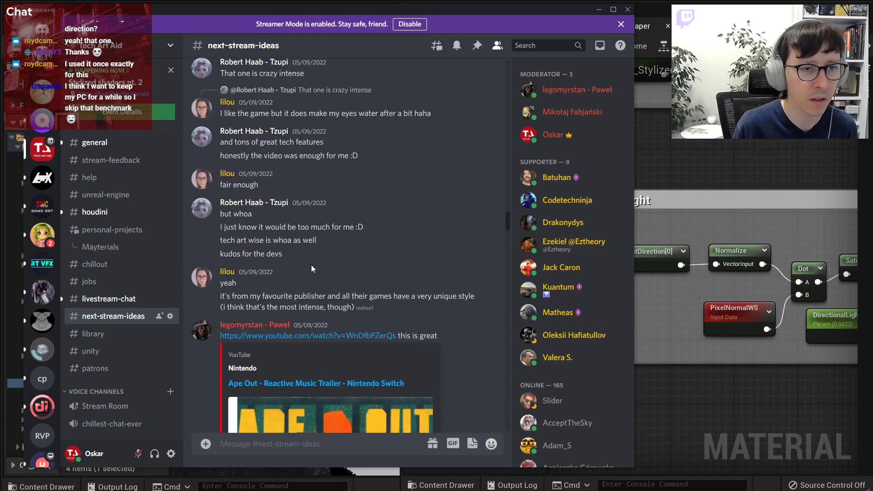
Examine the stylized game suggestions, including Ape Out, AENTITY, PANORAMICAL, Sayonara Wild Hearts and I was cursed.
scroll(312, 270, "down", 3)
scroll(312, 270, "up", 9)
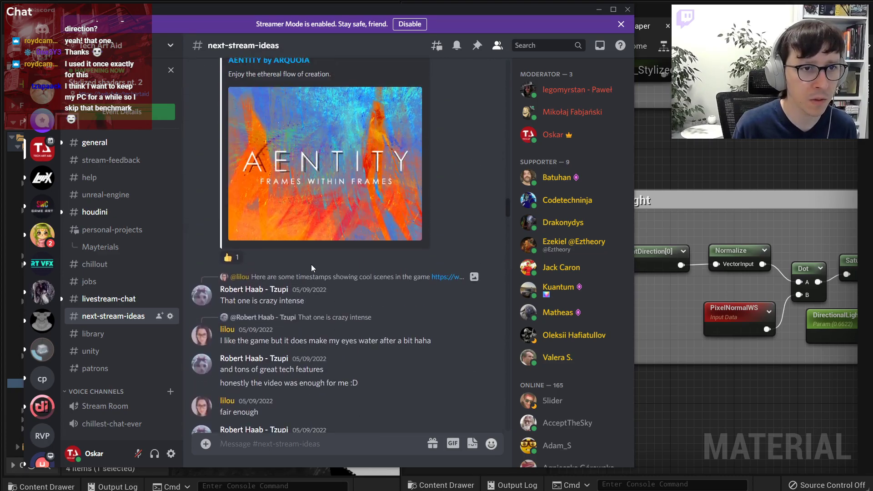
scroll(314, 271, "down", 8)
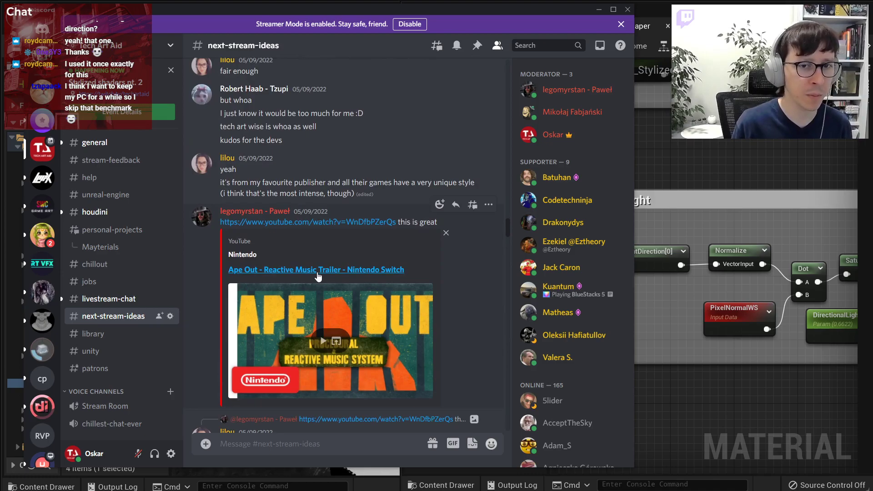
scroll(318, 275, "down", 4)
scroll(318, 273, "up", 7)
scroll(322, 271, "down", 8)
scroll(279, 237, "up", 1)
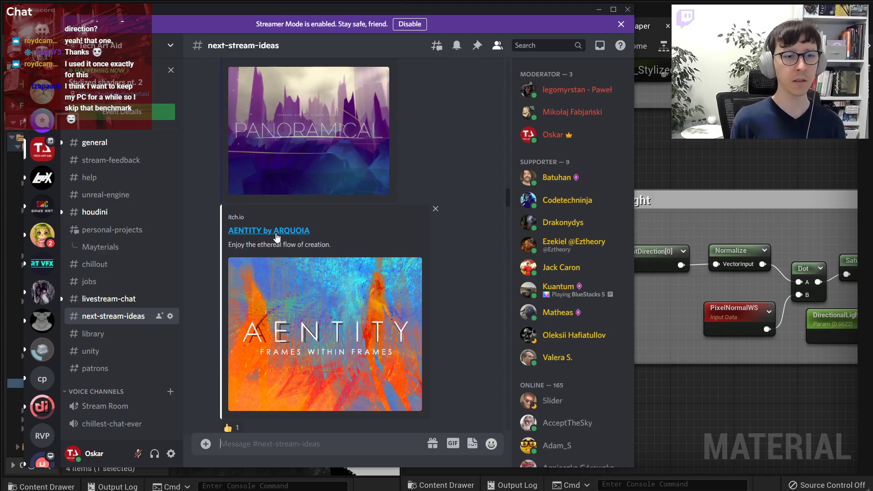
scroll(268, 234, "up", 10)
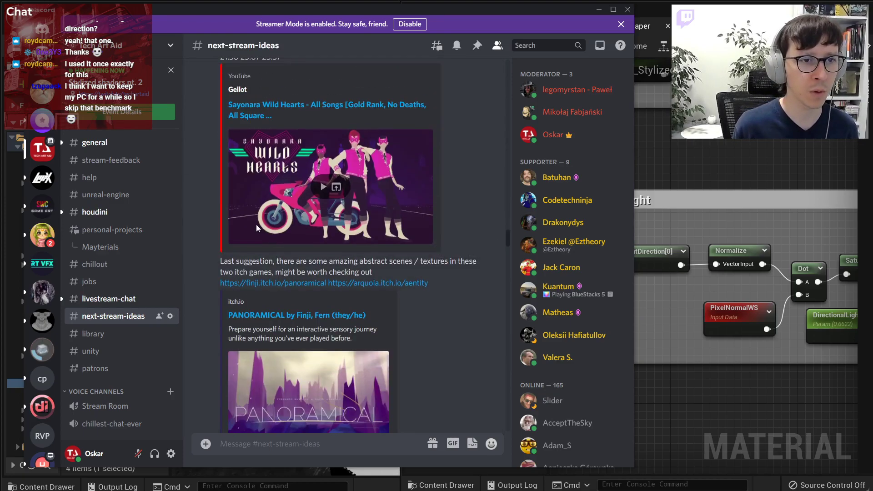
scroll(241, 205, "up", 4)
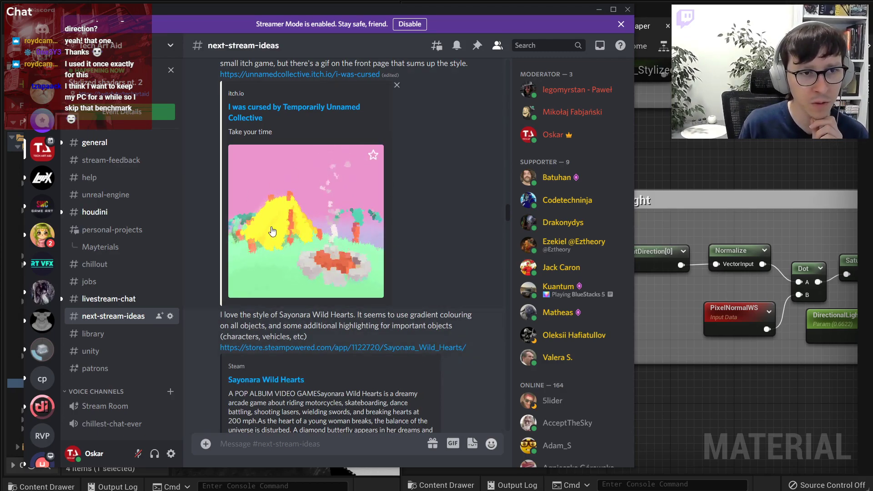
Minimize Discord, bring the Unreal level editor in front of the material editor, and view the halftone ball up close.
left_click(599, 11)
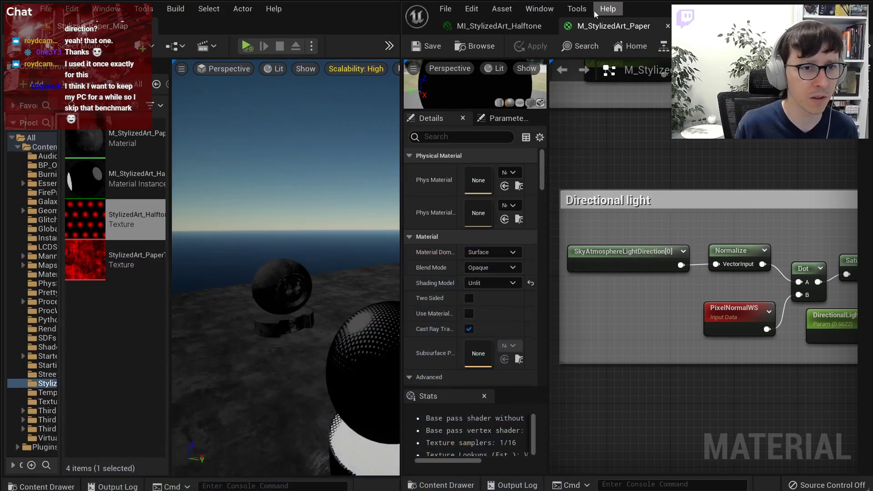
right_click_drag(331, 189, 310, 187)
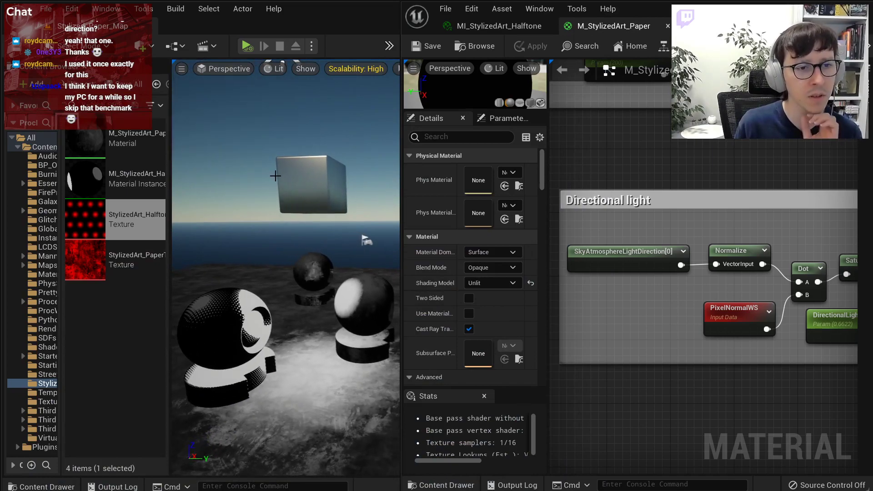
right_click_drag(271, 173, 271, 175)
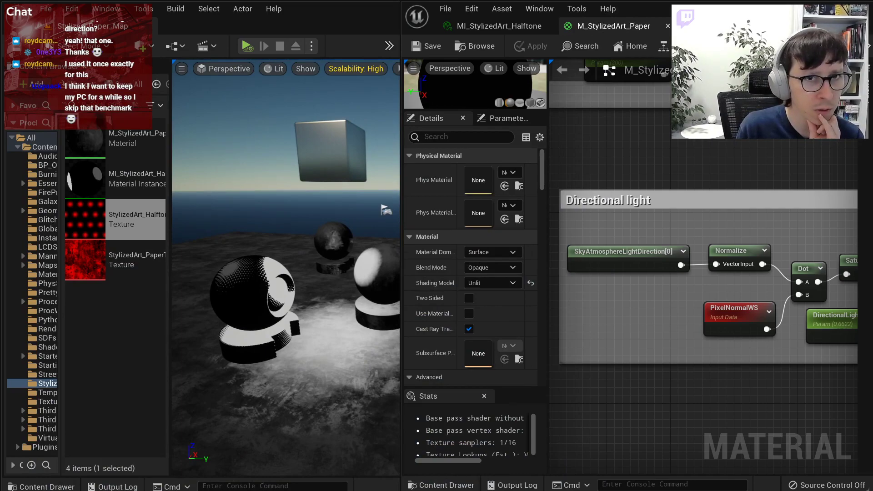
key("alt+Tab")
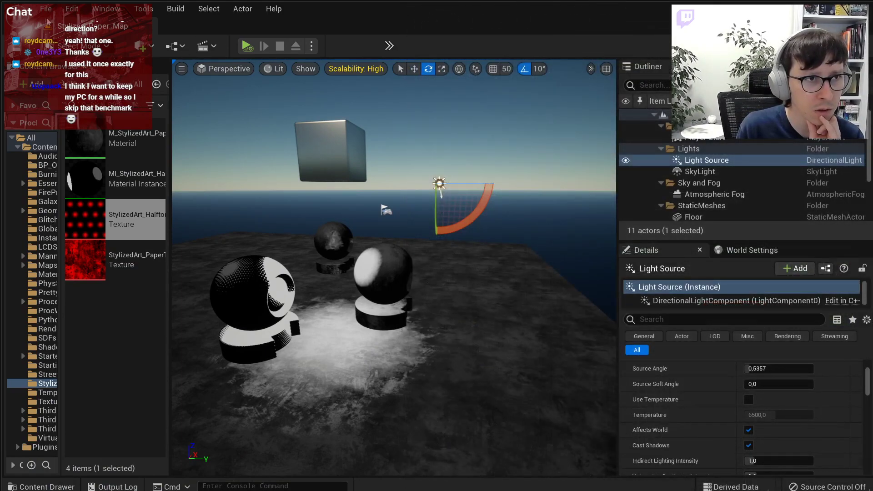
right_click_drag(366, 172, 335, 159)
mouse_move(269, 278)
right_mouse_down()
mouse_move(256, 277)
mouse_move(269, 278)
right_mouse_up()
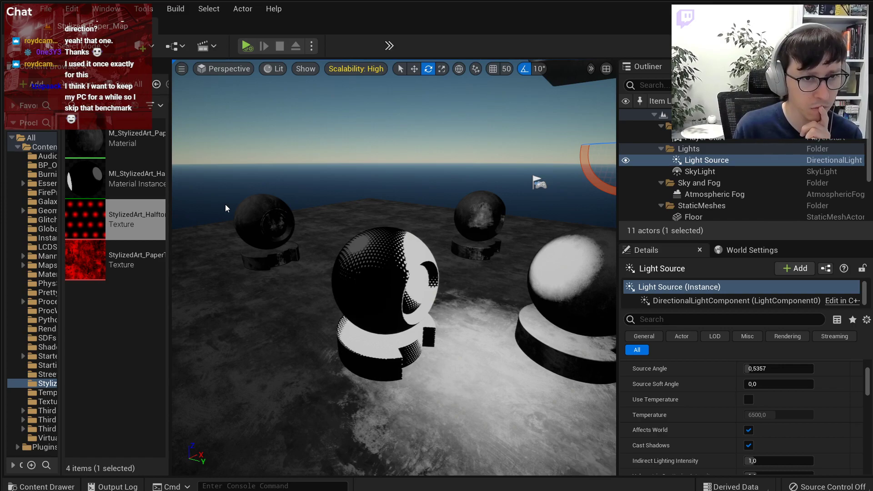
right_click_drag(225, 213, 236, 202)
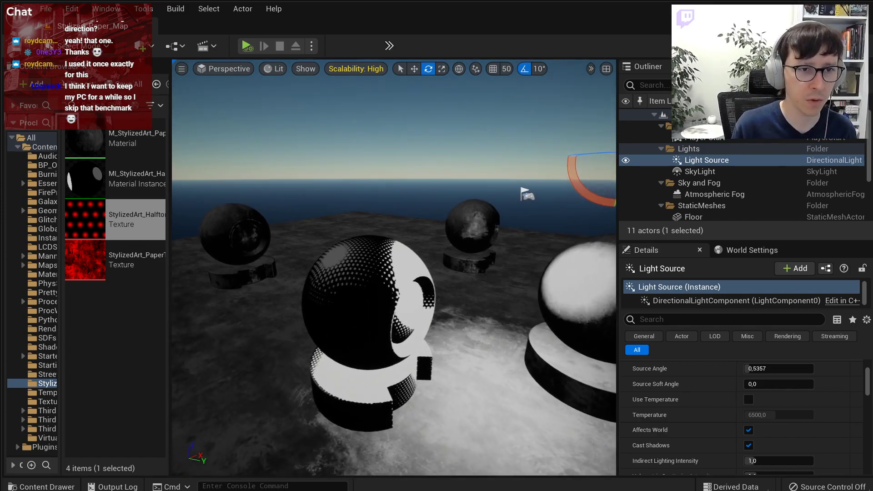
left_click(46, 8)
mouse_move(99, 91)
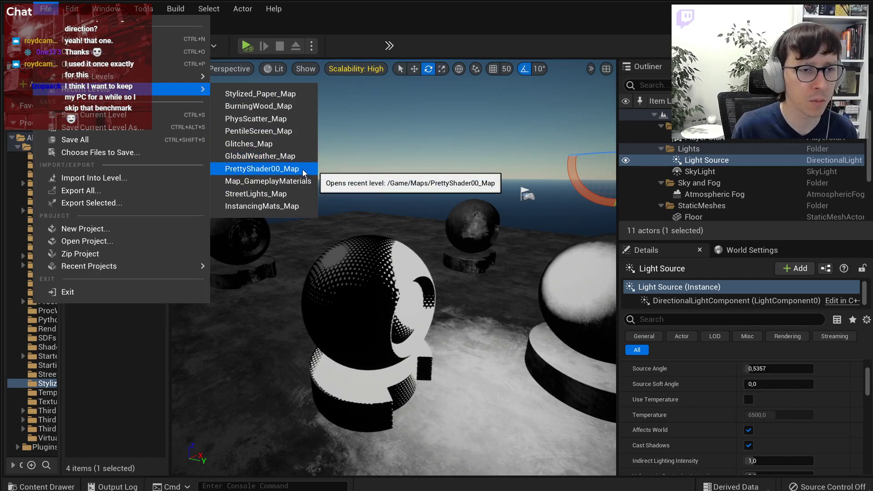
right_click_drag(386, 228, 334, 238)
key("d")
key("s")
key("d")
key("a")
key("s")
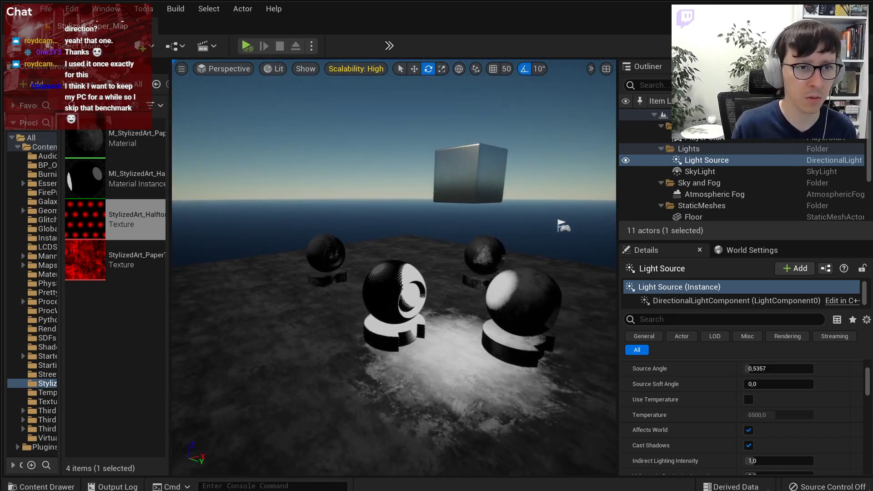
Deselect the Light Source, temporarily hide the Atmospheric Fog to check the ball shading without it, and show the fog again.
left_click(333, 169)
right_click_drag(332, 168, 359, 154)
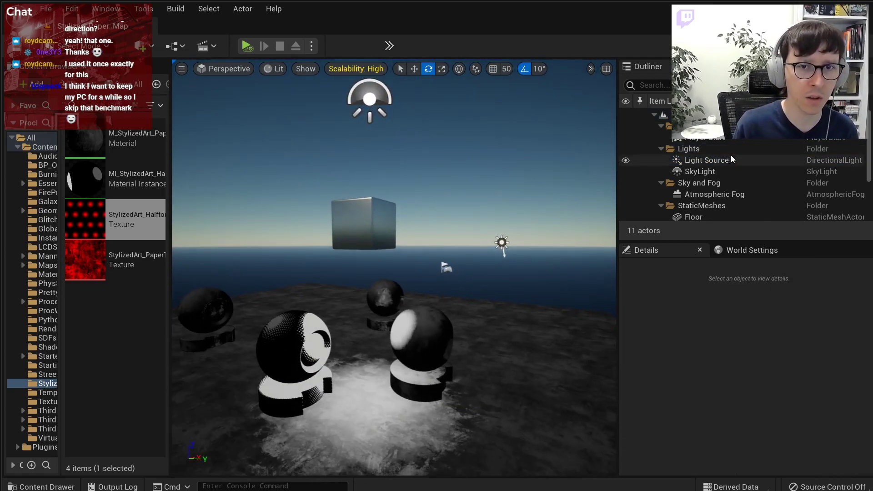
left_click(711, 194)
left_click(626, 194)
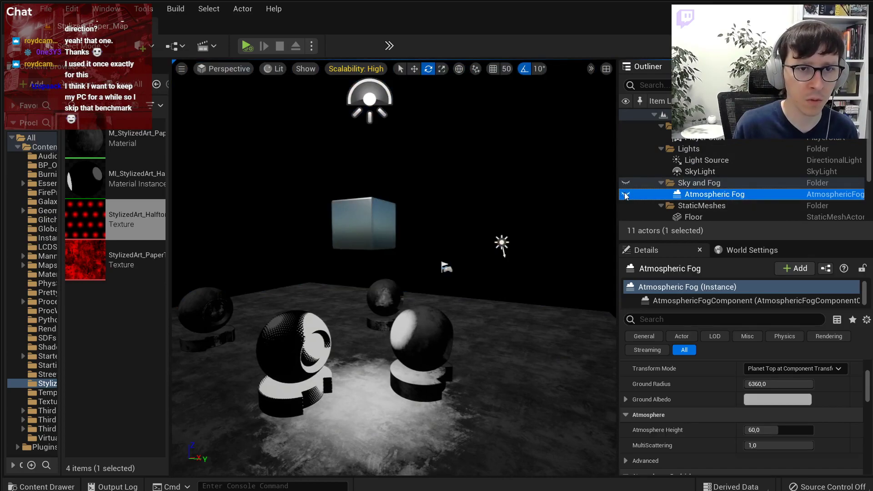
key("w")
mouse_move(374, 223)
right_mouse_down()
mouse_move(314, 259)
mouse_move(373, 223)
right_mouse_up()
left_click(626, 195)
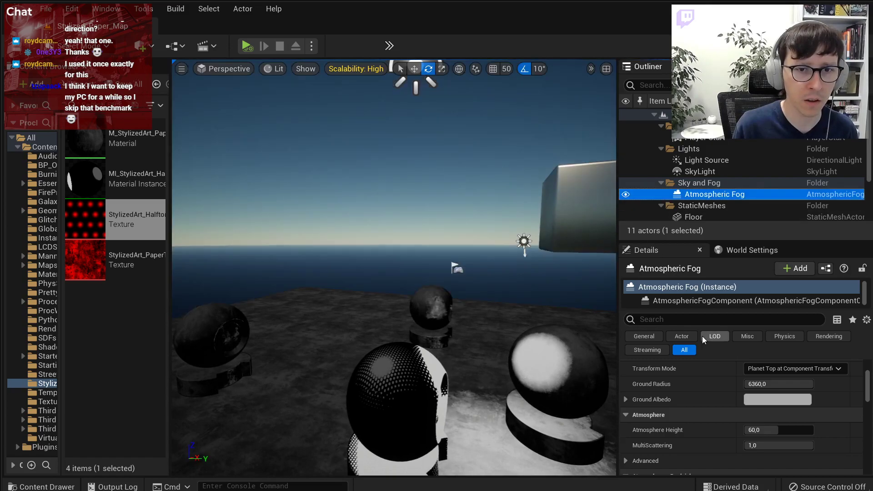
Delete the Atmospheric Fog actor and the emptied Sky and Fog folder from the level.
right_click_drag(501, 228, 531, 198)
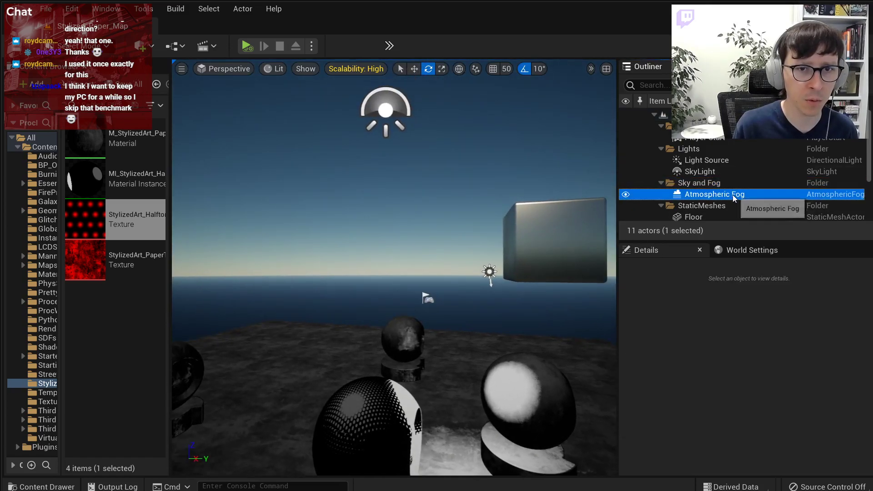
key("Delete")
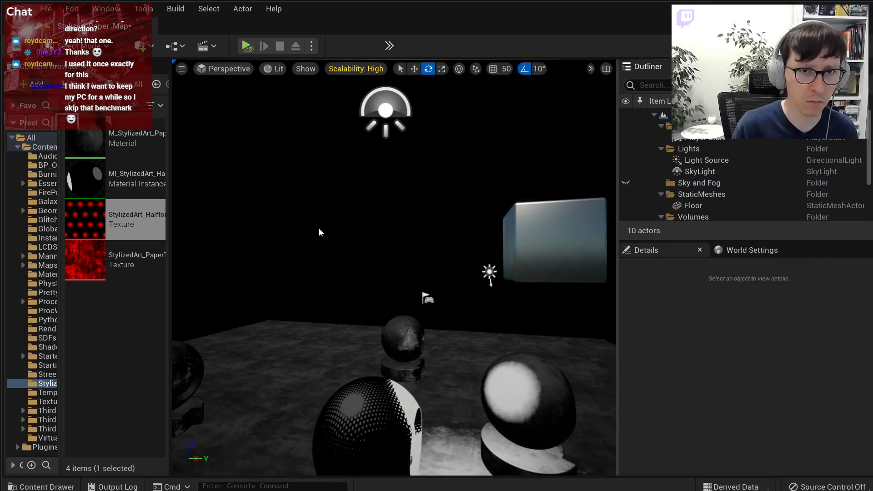
left_click(741, 182)
key("Delete")
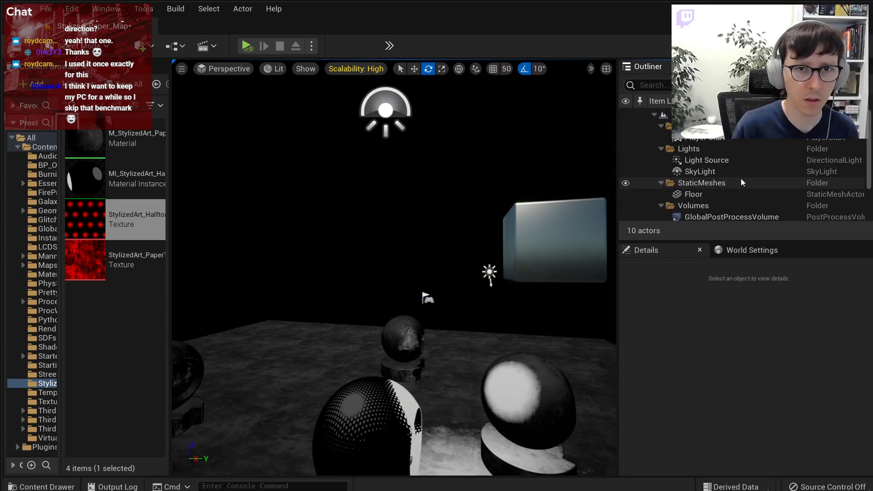
Save the level and widen the Content Browser beside the viewport.
right_click_drag(380, 210, 364, 215)
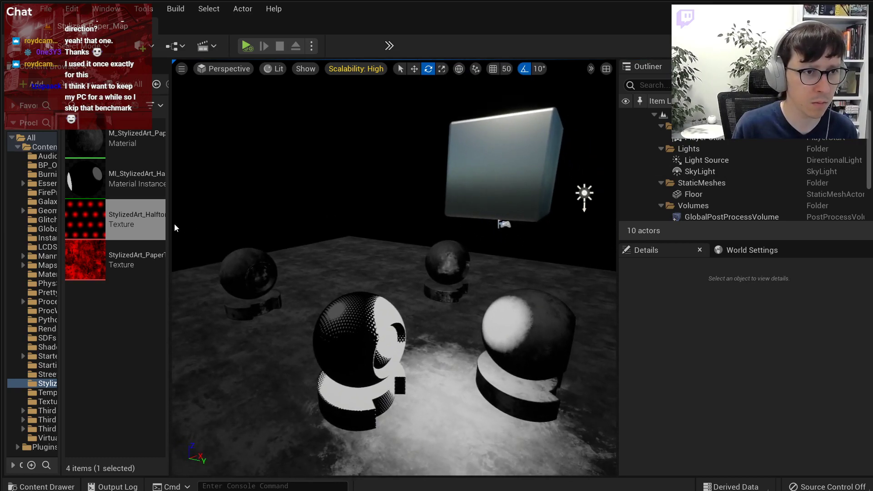
left_click_drag(168, 234, 210, 233)
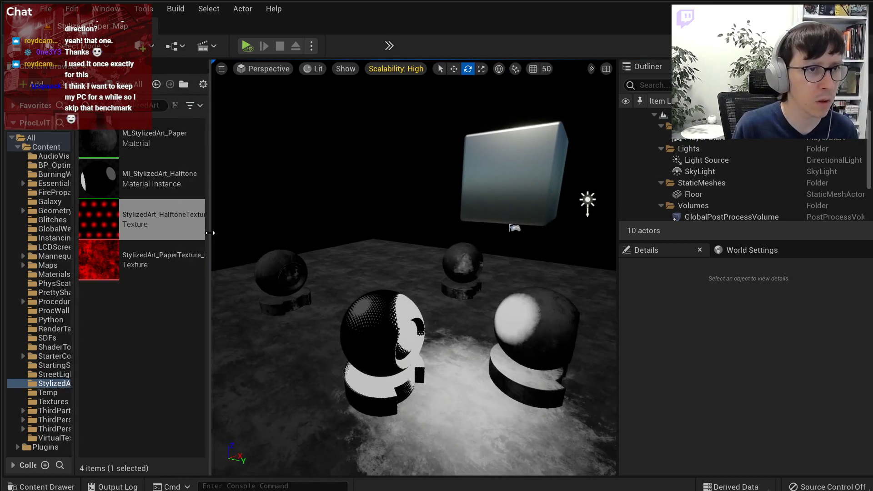
Add an Exponential Height Fog actor to the level and raise it slightly above the floor.
left_click(143, 46)
mouse_move(203, 172)
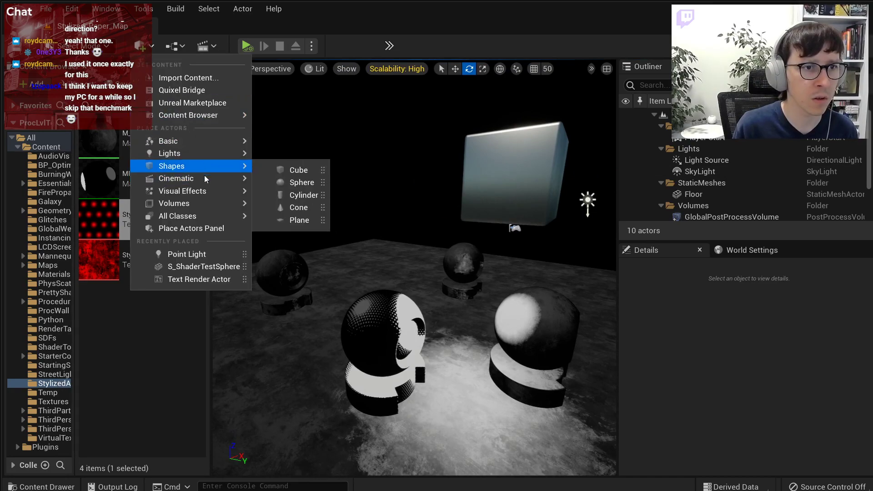
mouse_move(206, 193)
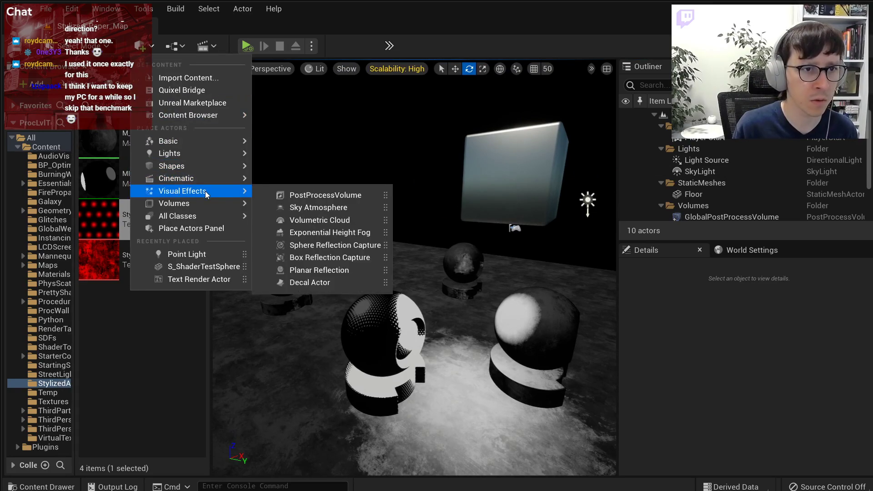
left_click(330, 232)
key("w")
left_click_drag(415, 237, 415, 219)
key("a")
mouse_move(414, 219)
right_mouse_down()
mouse_move(487, 211)
mouse_move(428, 212)
right_mouse_up()
key("d")
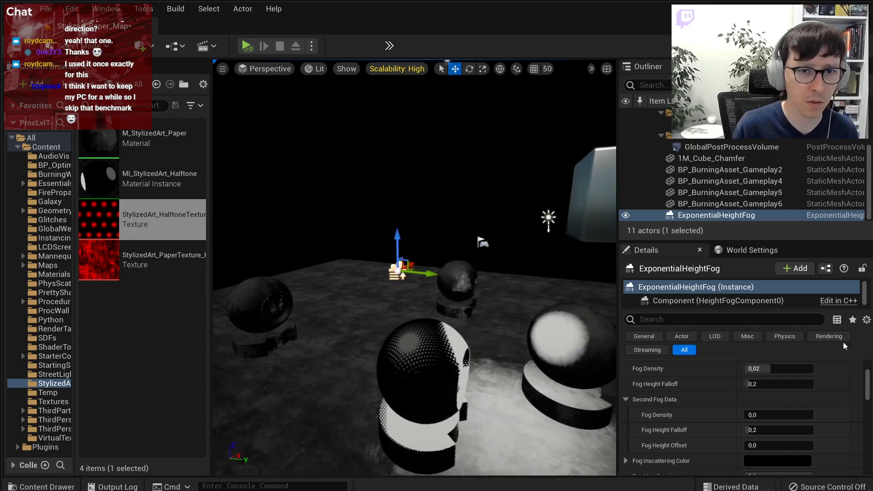
Set the height fog's main Fog Density to 1.0.
left_click_drag(780, 371, 800, 371)
left_click(778, 369)
type("1")
key("Return")
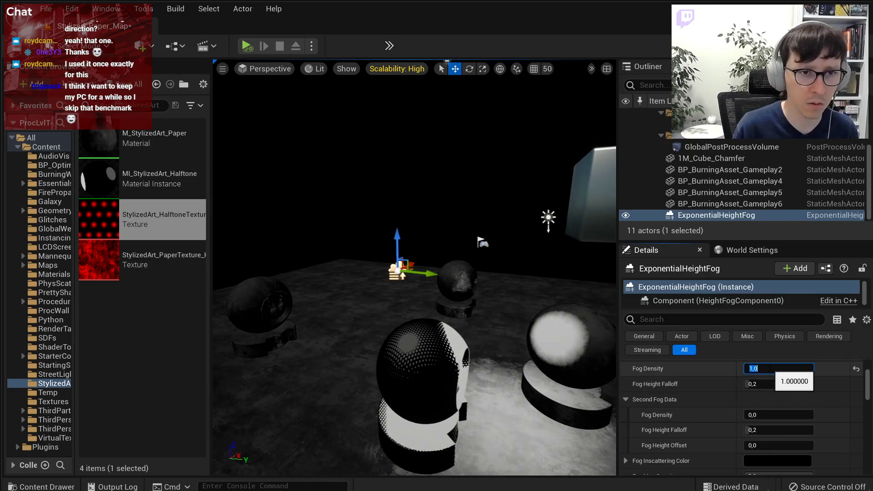
right_click_drag(541, 346, 586, 338)
scroll(728, 404, "down", 3)
scroll(728, 406, "up", 4)
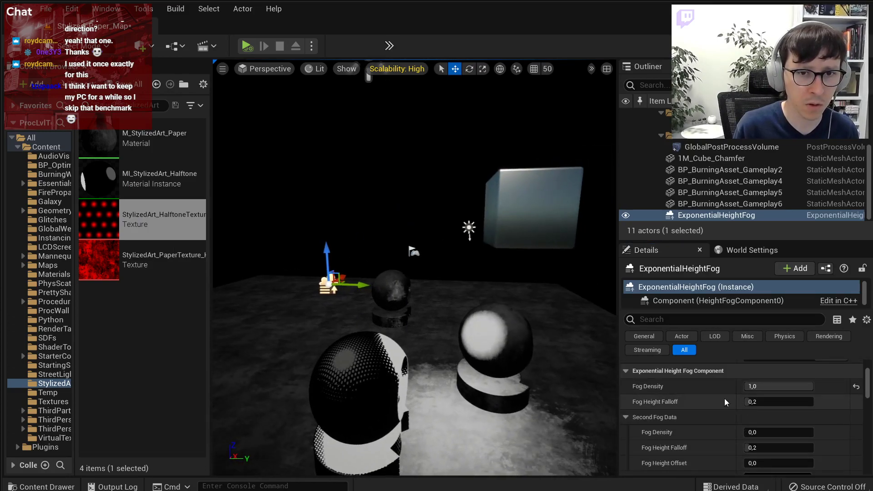
Enable Volumetric Fog on the height fog actor and raise the actor higher above the floor.
left_click_drag(737, 241, 737, 182)
scroll(658, 423, "down", 3)
scroll(657, 423, "down", 6)
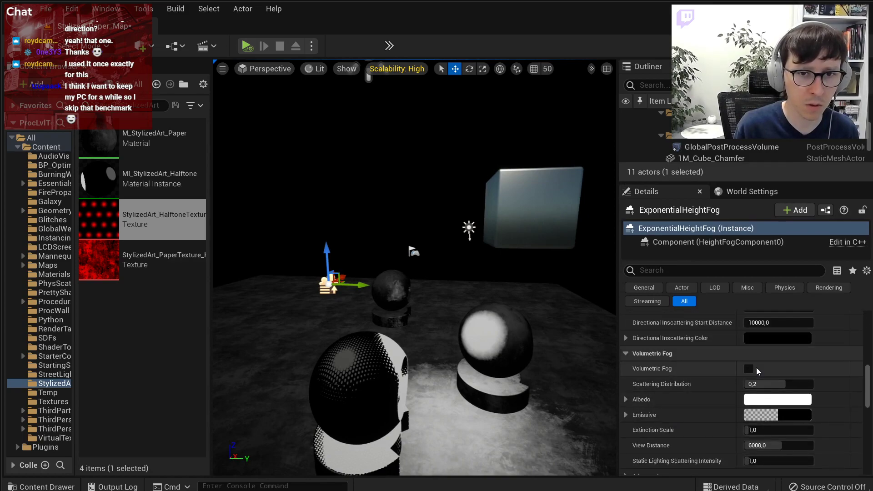
left_click(749, 367)
right_click_drag(536, 309, 500, 295)
key("d")
key("a")
left_click_drag(397, 289, 397, 234)
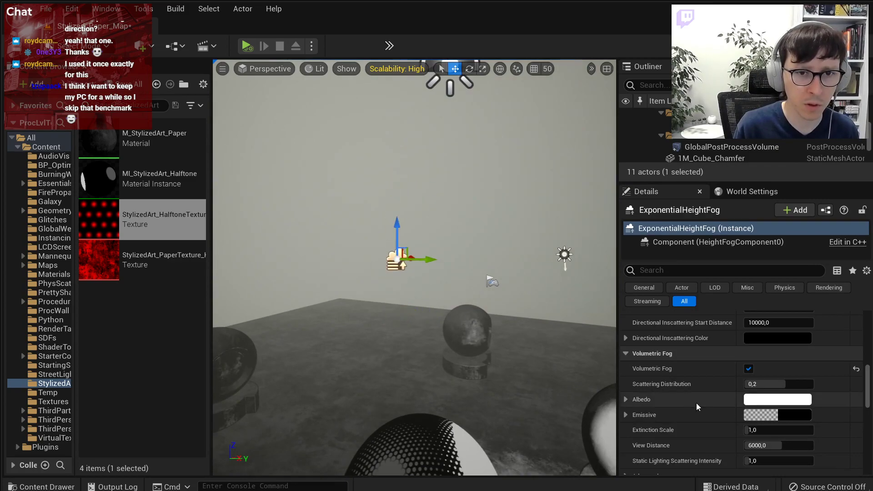
Fine-tune the height fog's settings and lower the fog actor towards the shader balls.
scroll(698, 406, "up", 5)
left_click_drag(773, 389, 814, 389)
key("s")
right_click_drag(536, 332, 513, 308)
left_click_drag(441, 286, 441, 330)
right_click_drag(441, 330, 424, 366)
key("d")
key("s")
key("w")
key("s")
Delete the floating chamfered cube from the level.
left_click(390, 214)
key("s")
key("a")
right_click_drag(394, 221, 431, 247)
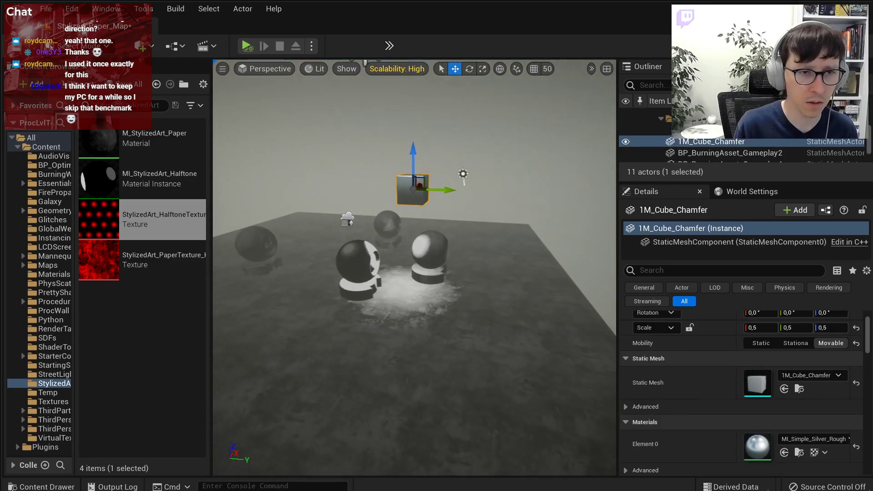
key("w")
right_click_drag(442, 204, 441, 203)
left_click_drag(441, 160, 276, 162)
right_click_drag(385, 193, 353, 194)
key("Delete")
Duplicate the halftone shader ball and place the copy beside the original, away from the point-lit paper ball.
key("w")
right_click_drag(408, 188, 361, 180)
left_click(392, 193)
key("s")
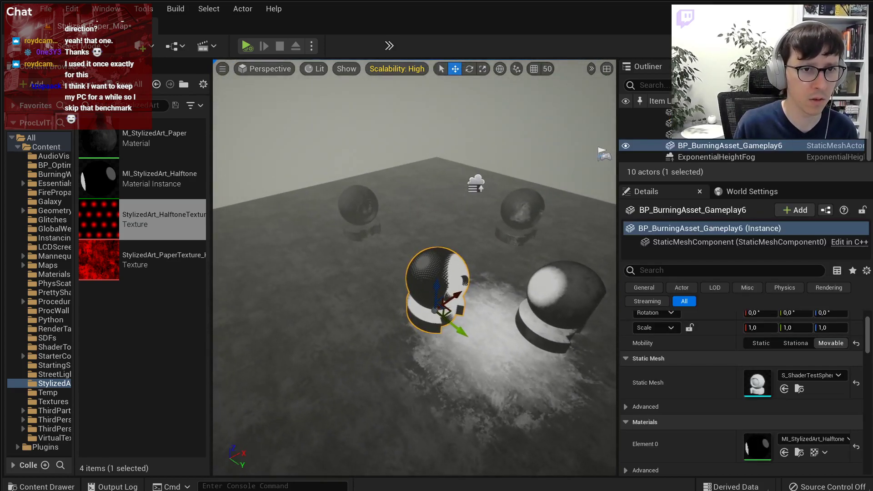
left_click_drag(455, 323, 368, 278, "alt")
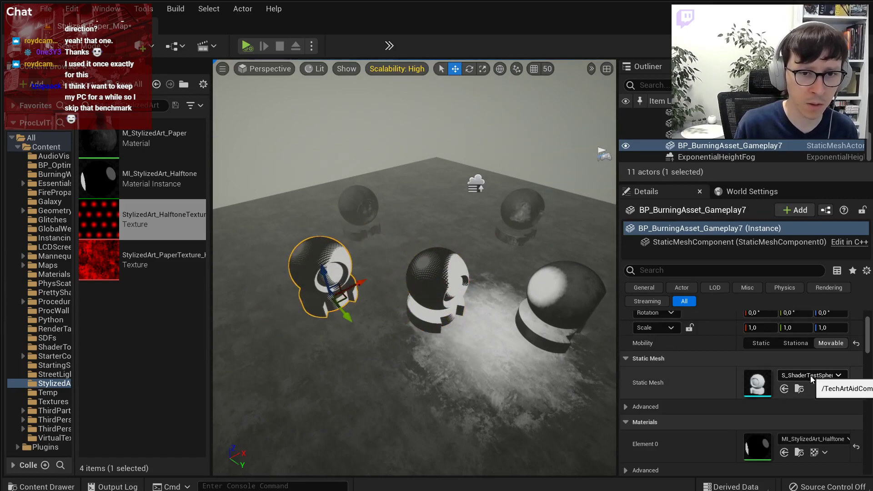
Assign the M_IridescentMetal material to the duplicated ball and rotate it -20° around the Z axis.
left_click(835, 439)
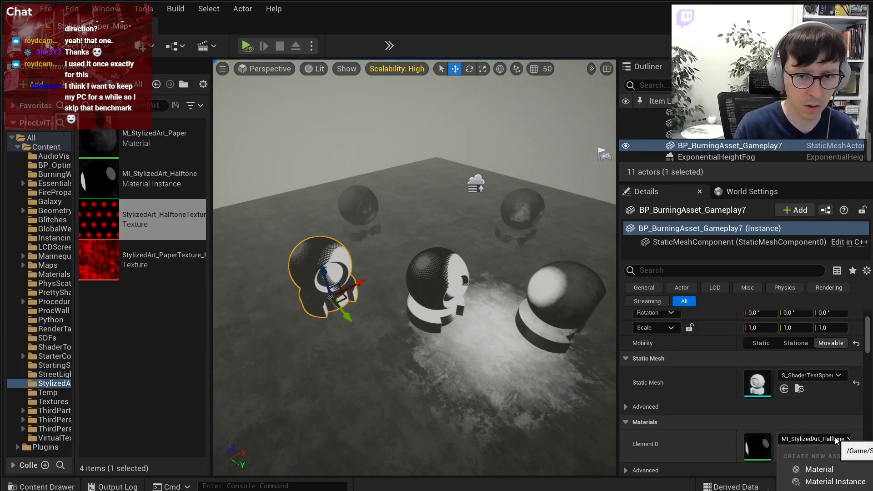
left_click(826, 490)
right_click_drag(324, 350, 268, 338)
key("e")
left_click_drag(388, 348, 402, 342)
right_click_drag(402, 342, 402, 377)
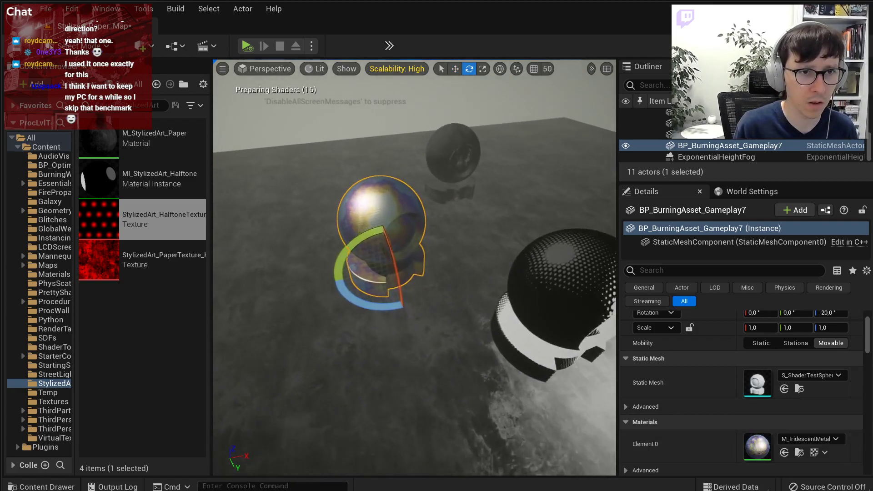
Set the floor's scale to 8 on the X, Y and Z axes.
left_click(507, 194)
right_click_drag(507, 193, 400, 193)
left_click(423, 152)
left_click(378, 285)
right_click_drag(378, 284, 412, 309)
left_click(757, 328)
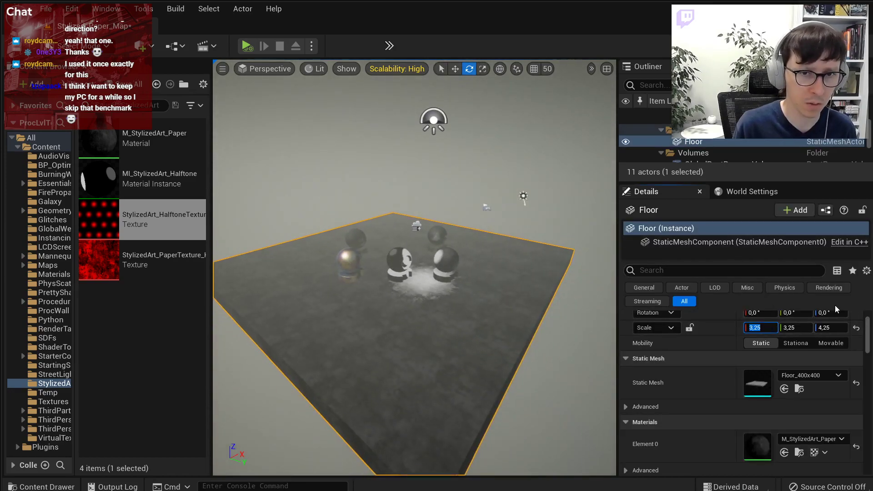
type("8")
key("Tab")
type("8")
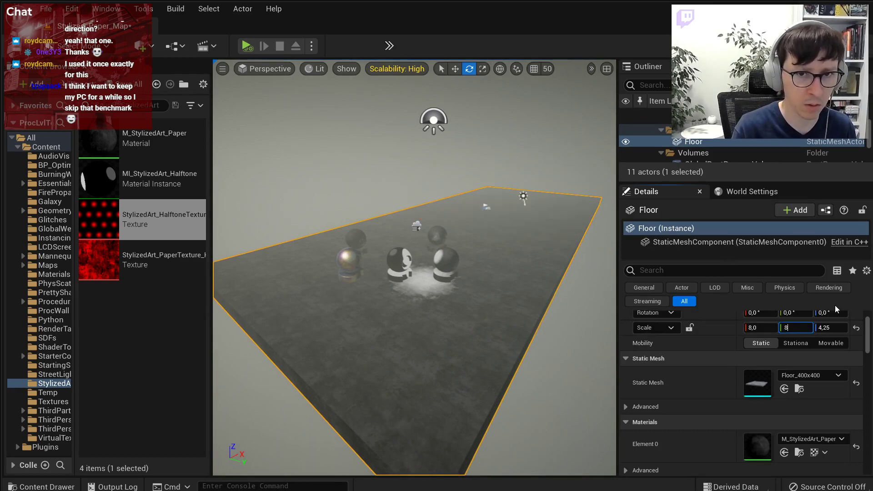
key("Tab")
type("8")
key("Return")
scroll(835, 318, "up", 2)
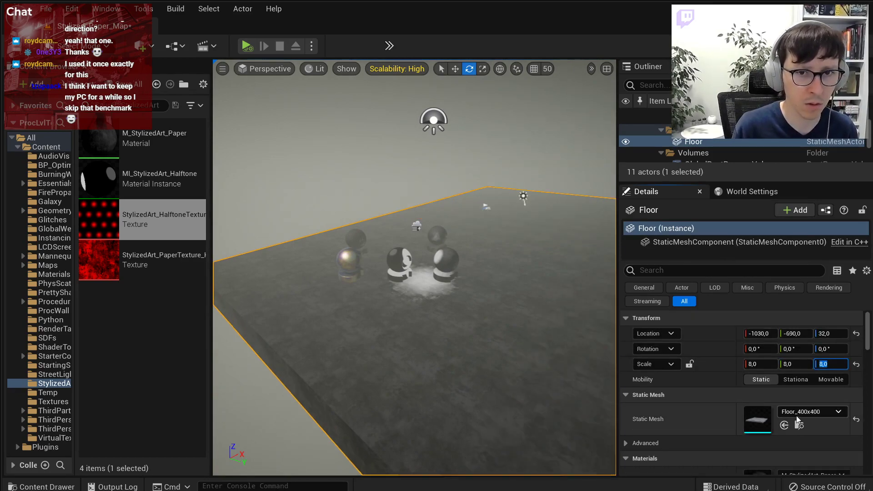
Reset the floor's location to the origin and set its X and Y location to -1600.
left_click(856, 335)
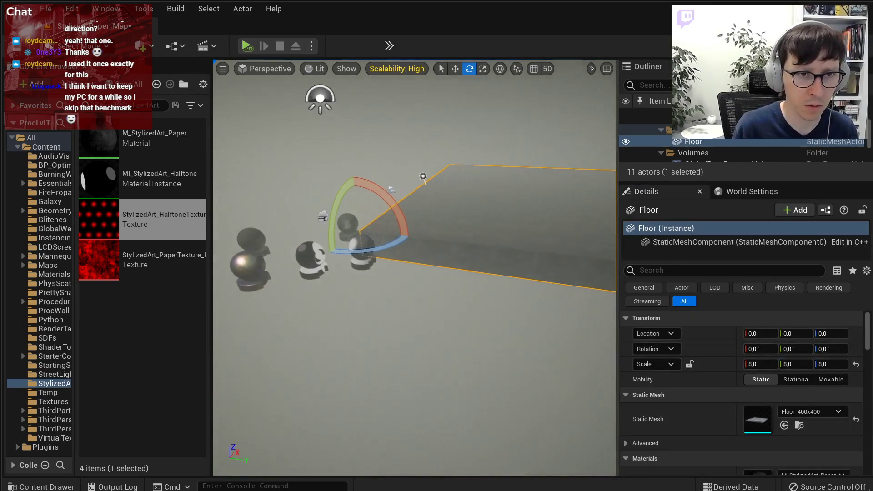
left_click(762, 333)
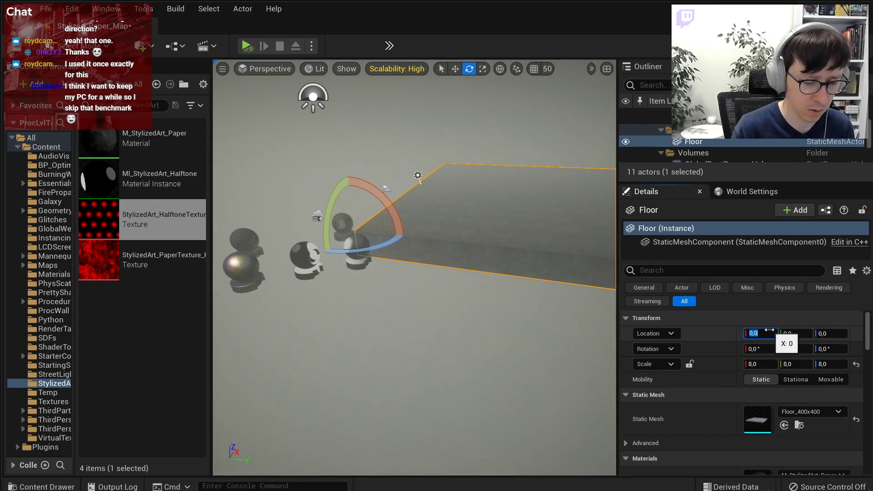
mouse_move(308, 160)
right_mouse_down()
mouse_move(387, 160)
mouse_move(308, 160)
right_mouse_up()
left_click(768, 334)
type("-1600")
key("Tab")
type("-1600")
key("Return")
right_click_drag(389, 101, 483, 215)
key("w")
key("w")
left_click(388, 101)
key("s")
left_click(483, 216)
key("f")
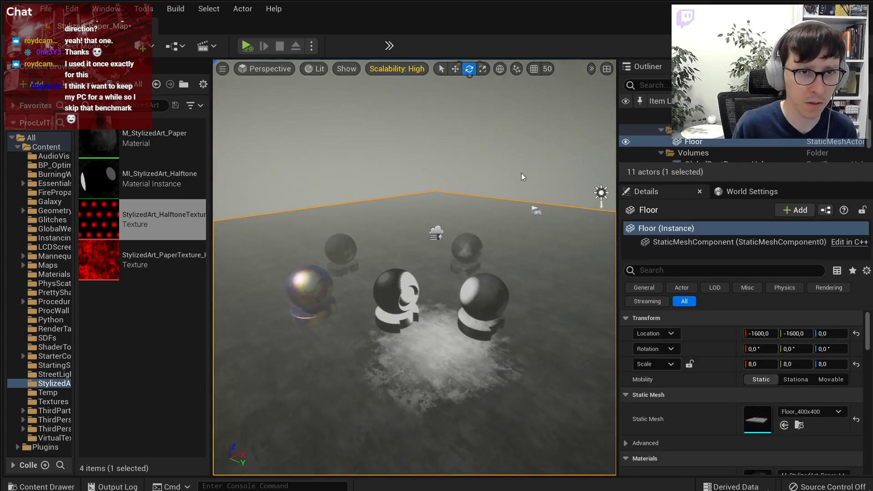
Set the floor's X and Y location to -3200 and its X and Y scale to 16.
left_click(759, 333)
type("-3200")
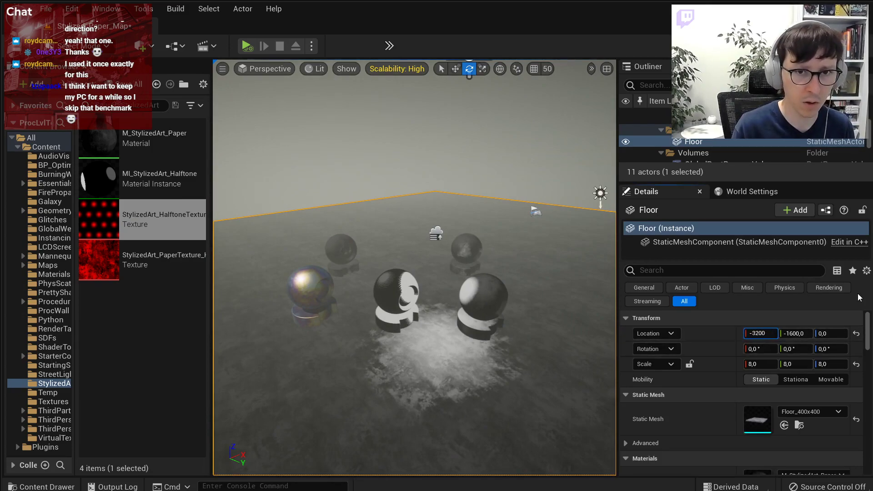
key("Tab")
type("-3200")
key("Tab")
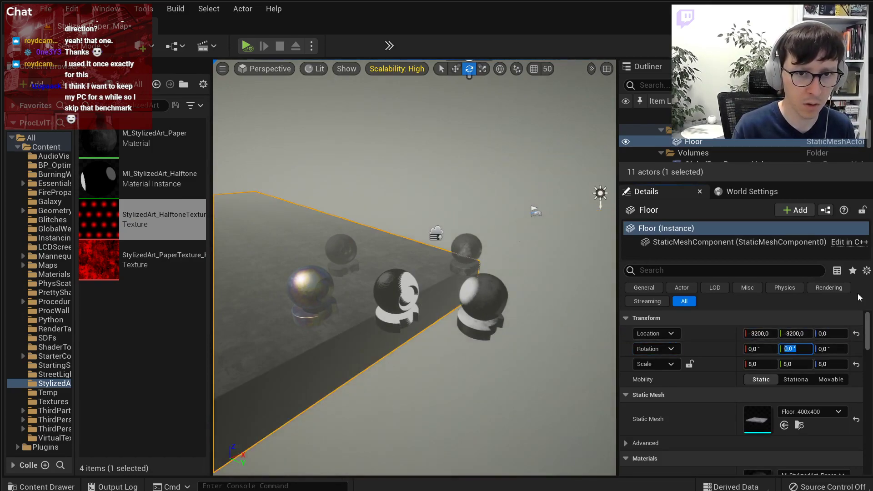
type("16")
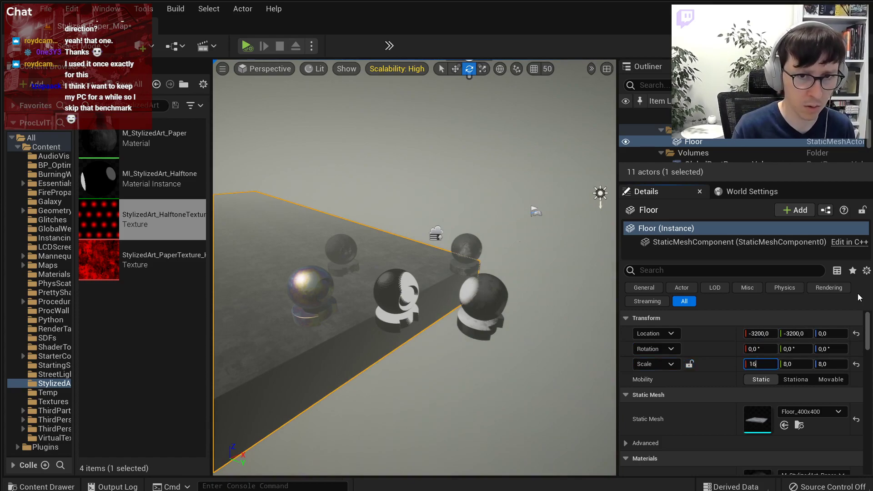
key("Tab")
type("16")
key("Tab")
left_click(384, 168)
right_click_drag(384, 167, 400, 176)
key("w")
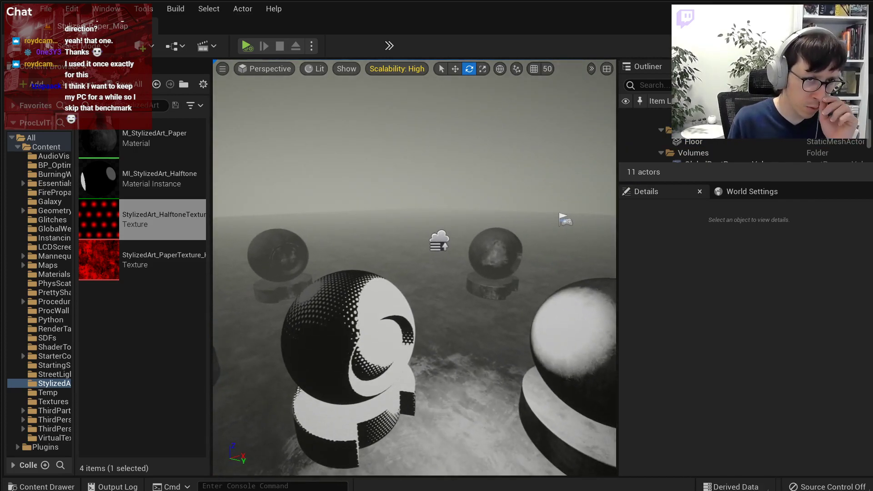
Raise the height fog actor well above the shader balls and save the level.
left_click(440, 240)
key("w")
left_click_drag(439, 218, 444, 93)
key("s")
mouse_move(444, 175)
right_mouse_down()
mouse_move(425, 180)
mouse_move(455, 180)
right_mouse_up()
key("ctrl+s")
Select the floor and open its M_StylizedArt_Paper material for editing.
key("w")
right_click_drag(352, 379, 411, 353)
left_click(352, 379)
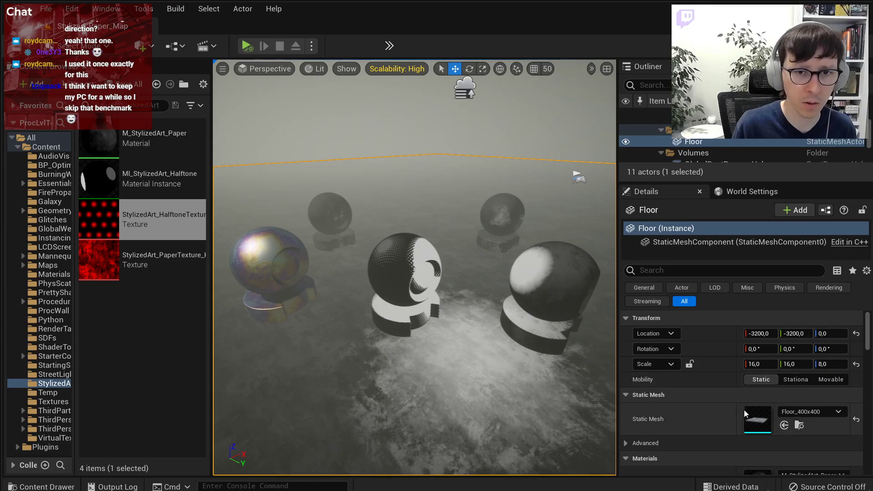
scroll(744, 405, "down", 3)
double_click(759, 360)
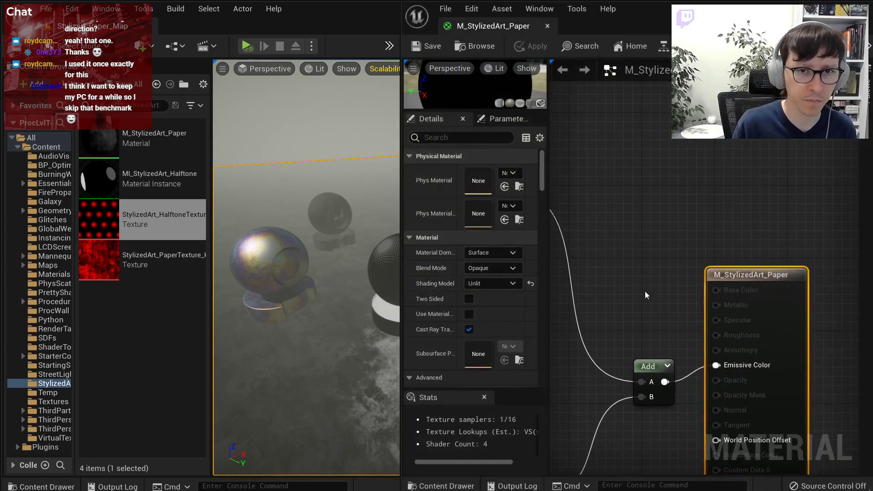
Examine how the paper material's texture masks and light terms combine into Emissive Color.
scroll(612, 258, "up", 3)
right_click_drag(700, 228, 699, 269)
scroll(699, 269, "up", 4)
scroll(699, 269, "down", 6)
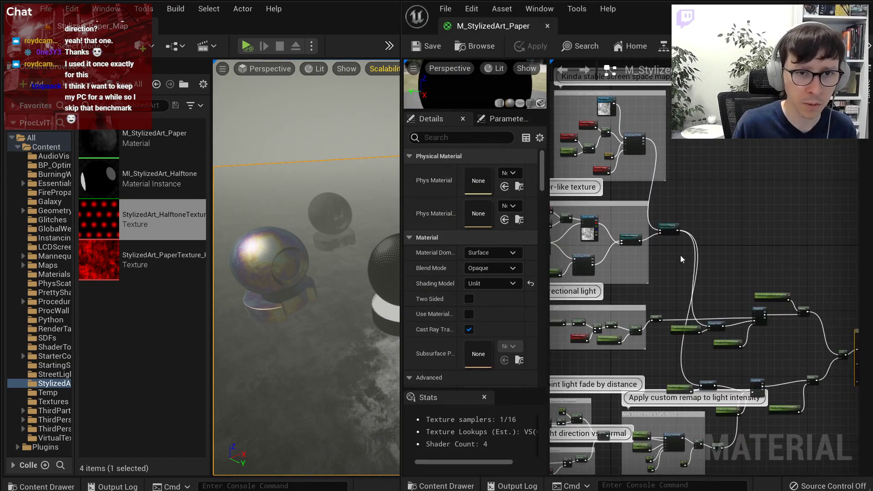
scroll(757, 338, "up", 6)
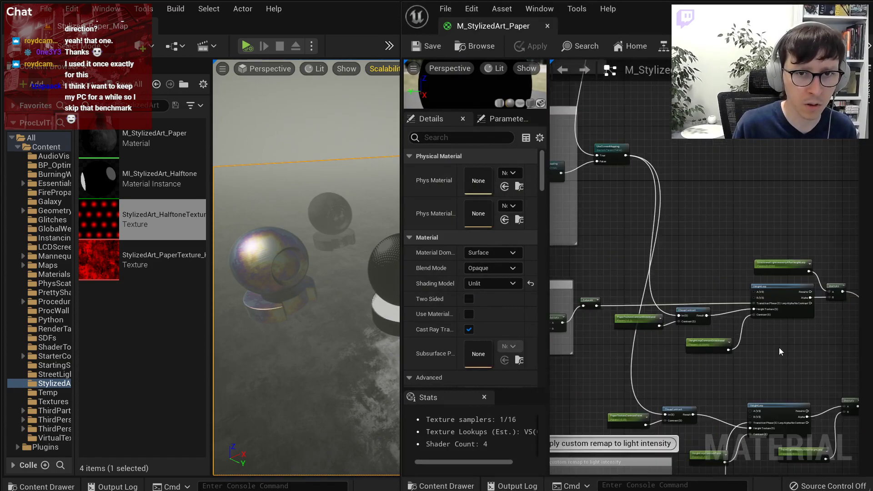
scroll(708, 347, "down", 3)
right_click_drag(708, 347, 549, 366)
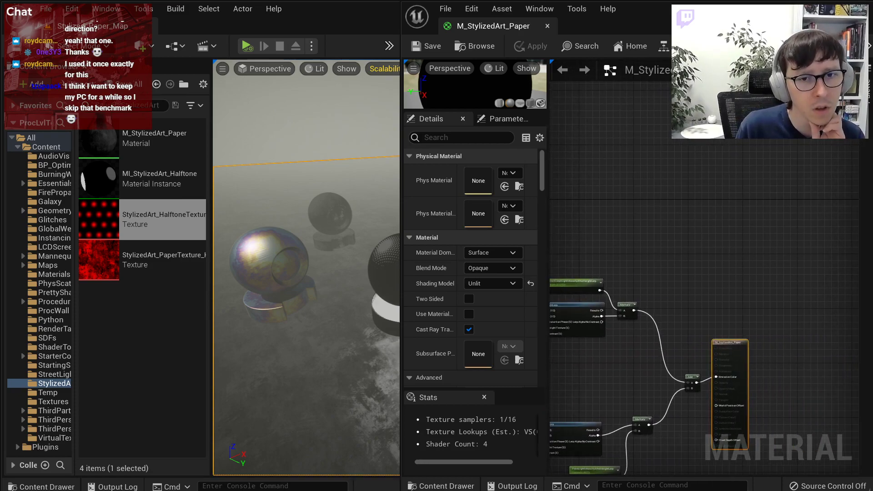
right_click_drag(664, 343, 793, 281)
scroll(780, 338, "up", 3)
right_click_drag(781, 338, 739, 416)
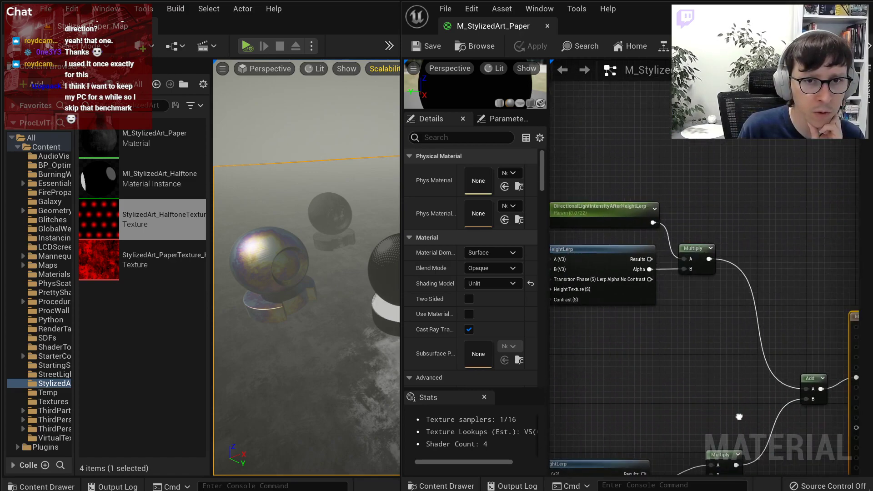
scroll(682, 406, "down", 2)
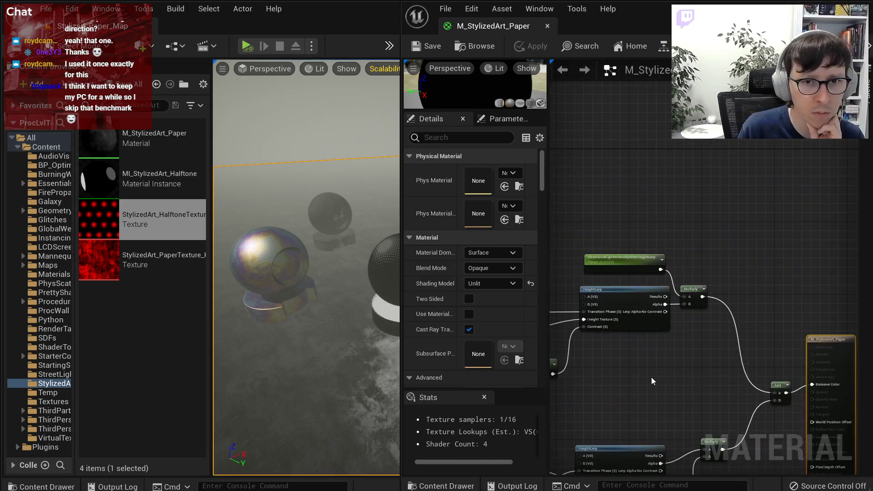
Move the material's output node farther from the final Add node to make room in the graph.
right_click_drag(732, 362, 655, 347)
left_click_drag(747, 324, 820, 306)
left_click(726, 293)
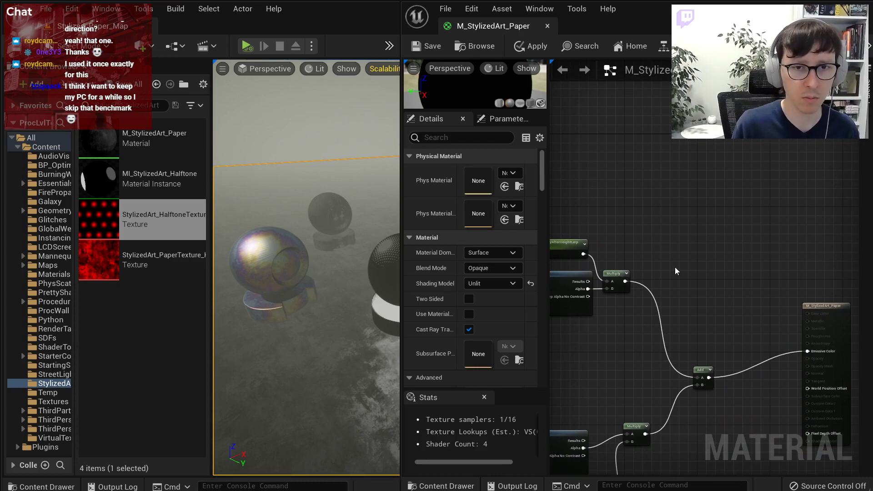
Add a vector parameter named BaseColor in the empty area above the Add node.
scroll(675, 266, "up", 2)
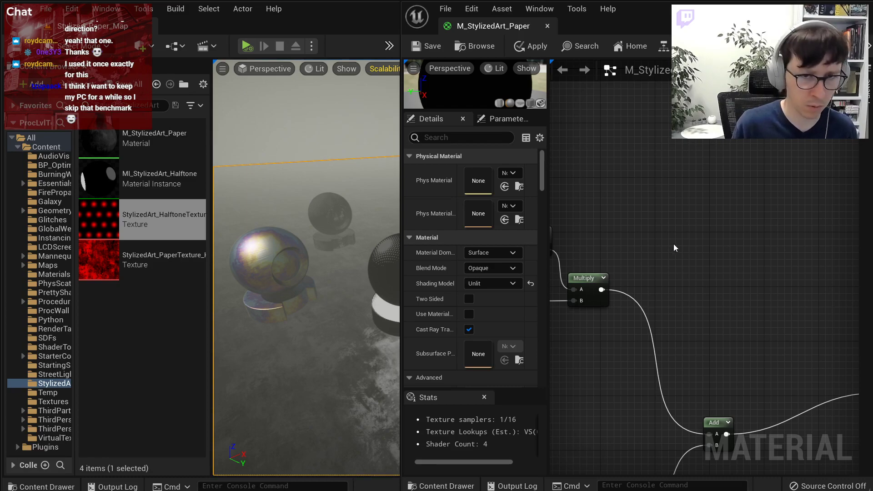
left_click(673, 244)
type("BaseColor")
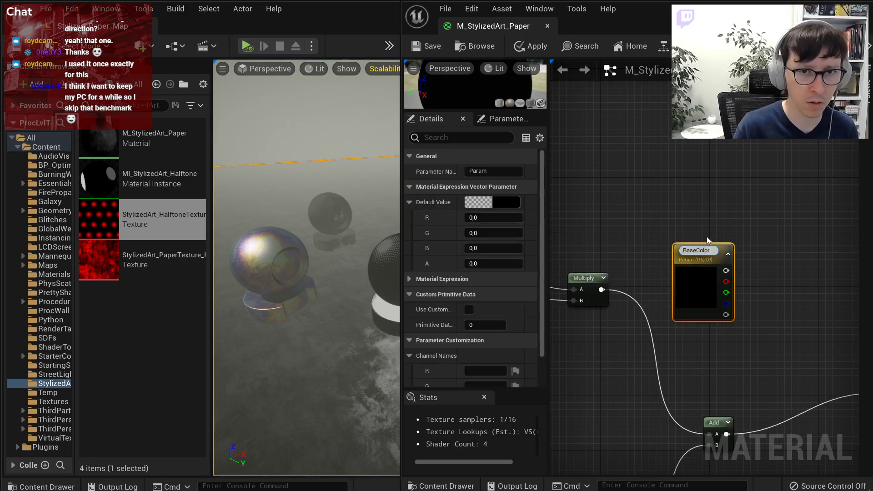
key("Return")
Set the BaseColor parameter's default to a light mint green, R 0.508555, G 0.888542, B 0.721883.
left_click(501, 204)
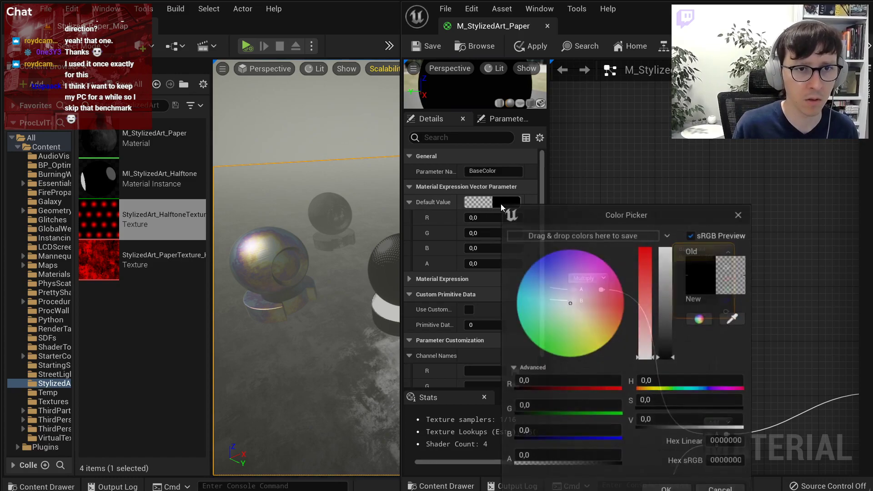
left_click(550, 315)
left_click(667, 316)
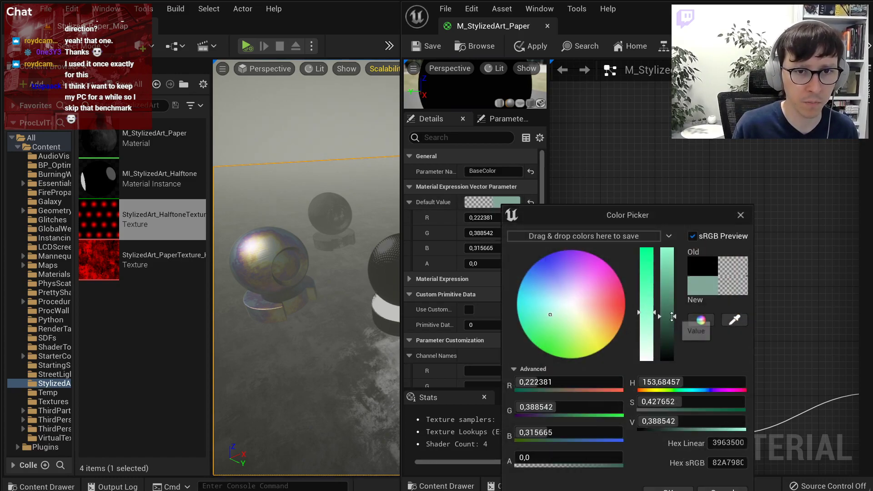
left_click(667, 260)
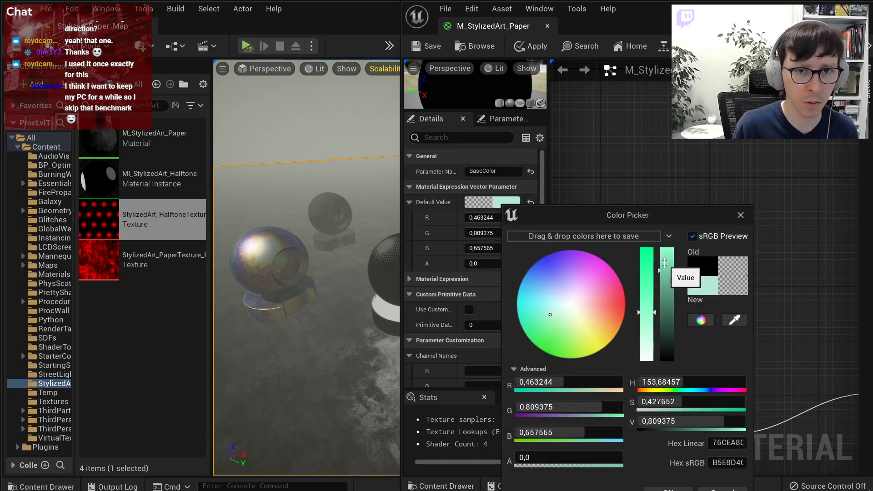
left_click(668, 488)
right_click_drag(735, 340, 658, 251)
scroll(659, 254, "down", 1)
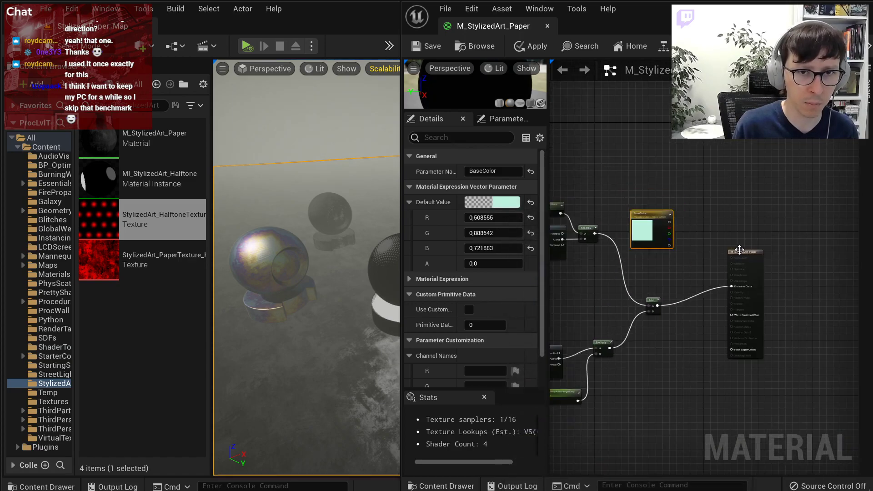
left_click(716, 275)
right_click_drag(716, 275, 707, 252)
left_click(728, 238)
left_click_drag(658, 177, 667, 179)
left_click_drag(714, 134, 773, 336)
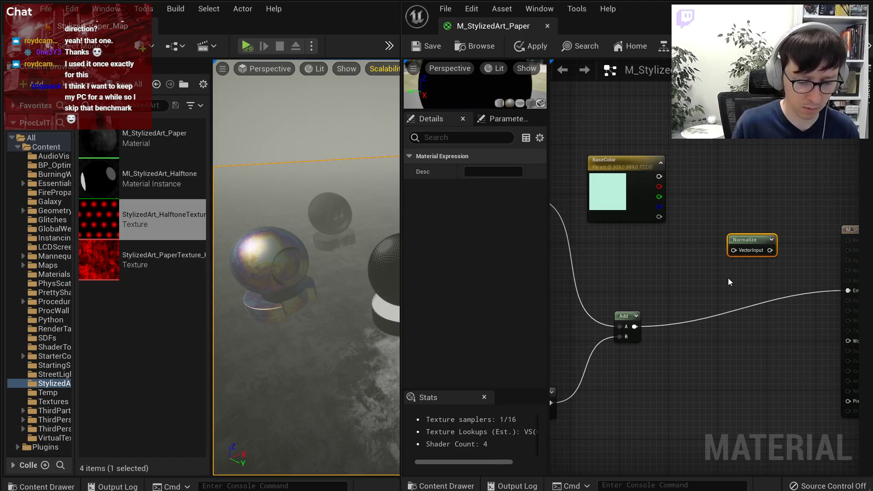
key("Delete")
Multiply BaseColor by the final Add result with a new Multiply node that feeds Emissive Color.
left_click(718, 221)
left_click_drag(659, 177, 723, 231)
left_click_drag(635, 327, 722, 241)
left_click_drag(707, 15, 529, 23)
left_click_drag(568, 239, 572, 299)
right_click_drag(506, 319, 608, 309)
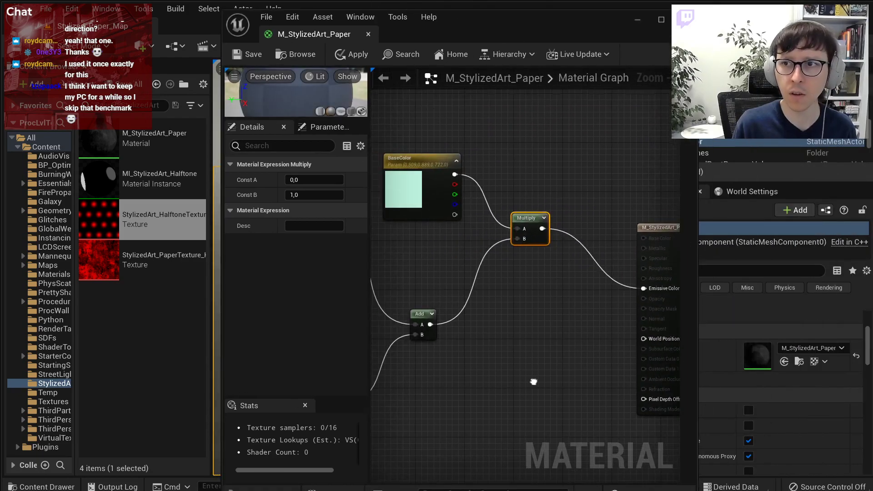
Rearrange the new Multiply node and the material output so the BaseColor branch lines up with the Add node.
left_click(659, 244, "ctrl")
left_click_drag(659, 243, 599, 227)
left_click(632, 275)
left_click(520, 208)
right_click_drag(519, 208, 641, 226)
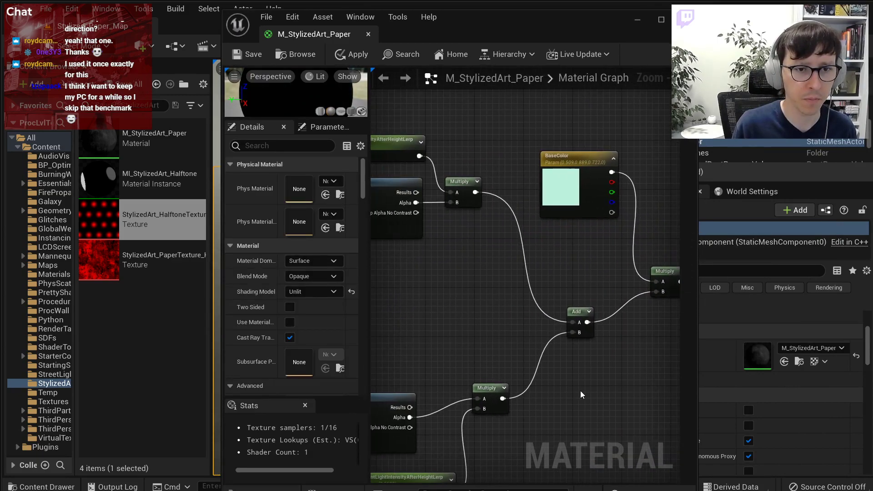
Apply the changes to the original paper material and view the tinted floor and spheres in the level.
left_click_drag(387, 23, 605, 21)
left_click(573, 53)
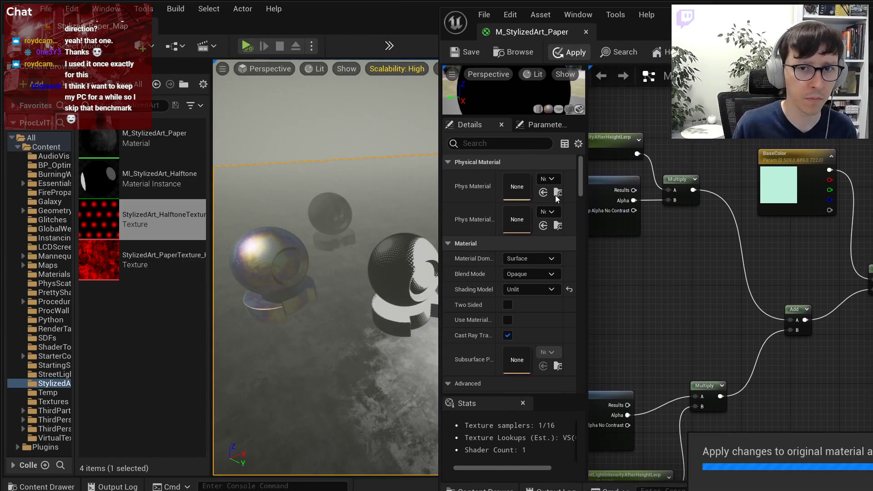
left_click_drag(441, 206, 521, 209)
right_click_drag(485, 362, 528, 364)
left_click_drag(644, 167, 594, 167)
scroll(648, 280, "down", 3)
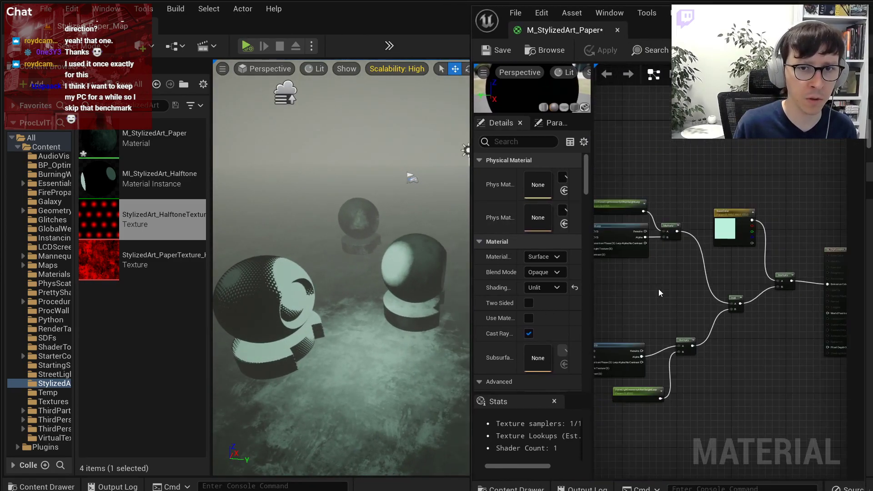
right_click_drag(308, 360, 279, 359)
right_click_drag(294, 269, 280, 269)
Move BaseColor, its Multiply and the material output together, farther away from the Add node.
right_click_drag(617, 269, 786, 282)
right_click_drag(710, 282, 828, 395)
scroll(703, 361, "up", 6)
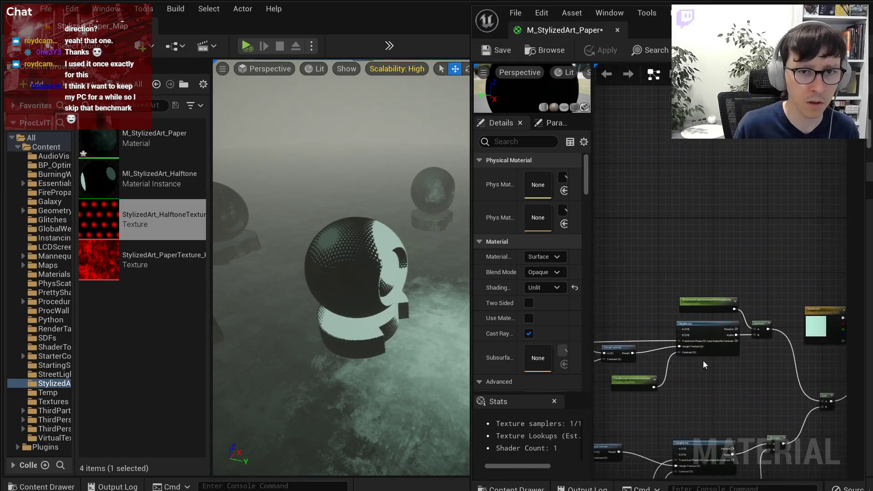
scroll(759, 304, "down", 3)
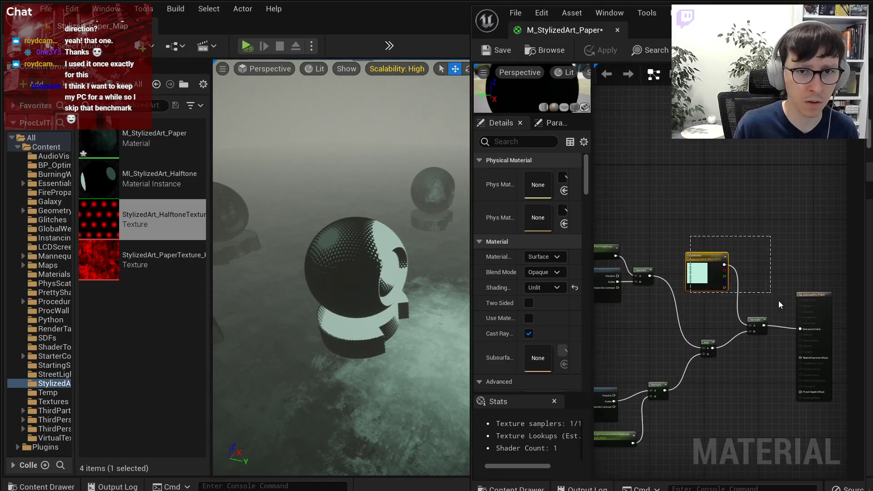
left_click_drag(770, 291, 811, 331)
left_click_drag(757, 318, 799, 282)
left_click(683, 269)
Insert a Multiply node between the directional light's intensity Multiply and input A of the Add node.
scroll(684, 289, "up", 2)
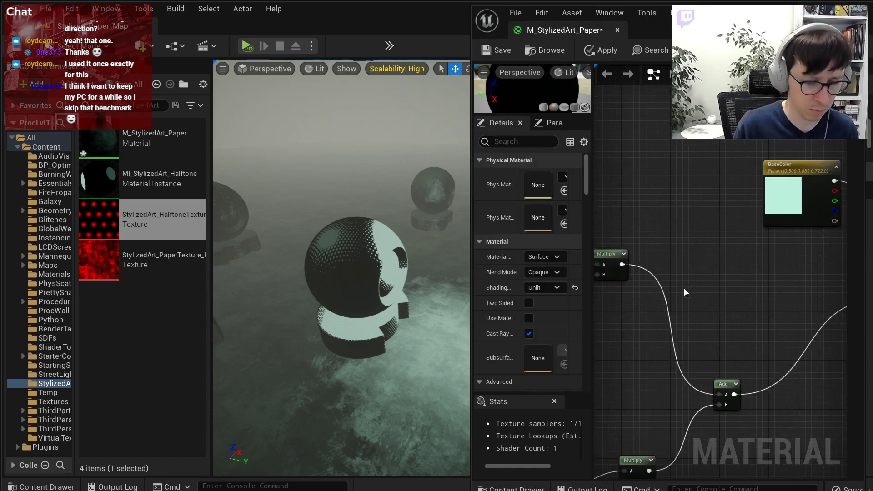
left_click(683, 288)
left_click_drag(622, 264, 720, 394)
left_click_drag(696, 300, 682, 261)
left_click(670, 244)
left_click_drag(705, 288, 679, 255)
Add a vector parameter named DirectionalLightColor and connect it to input A of the newly inserted Multiply.
right_click_drag(648, 227, 695, 220)
key("v")
left_click(648, 165)
type("D")
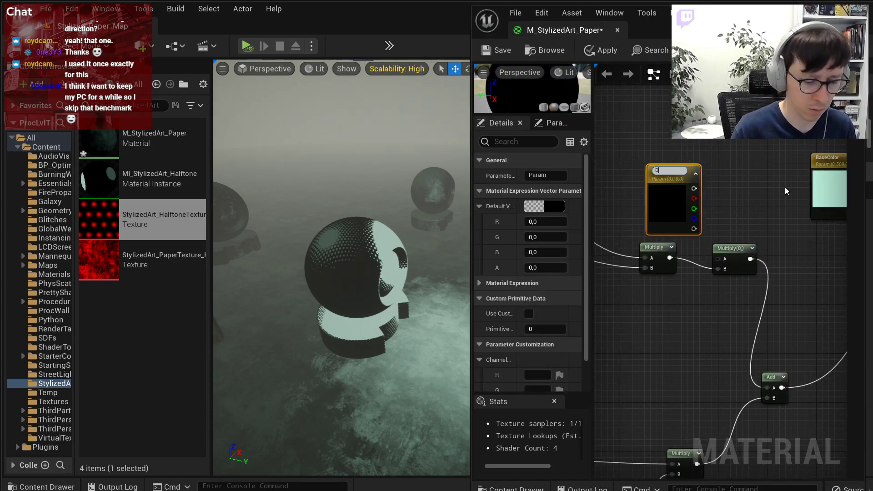
type("irectionalLightColor")
key("Return")
left_click_drag(706, 186, 718, 269)
left_click_drag(673, 170, 658, 150)
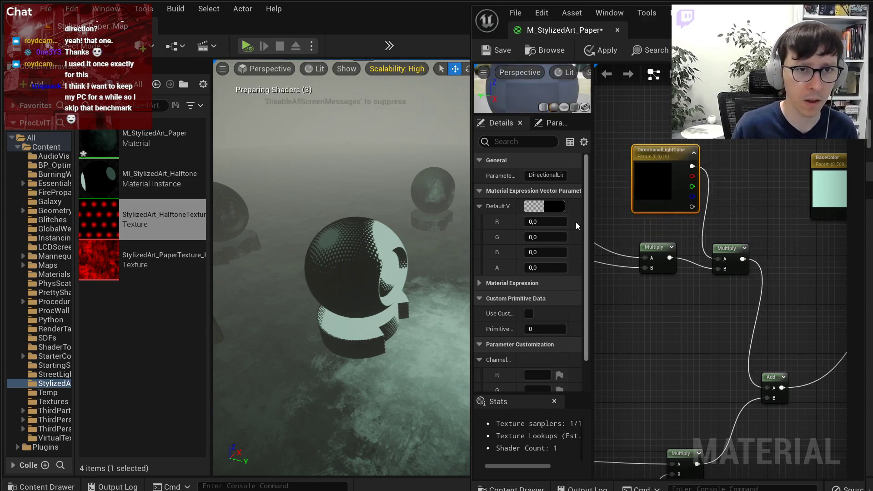
Set DirectionalLightColor's default to a warm cream, R 1.0, G 0.894192, B 0.648958, and save the material.
left_click(550, 206)
left_click(635, 313)
left_click_drag(703, 257, 719, 249)
left_click_drag(699, 314, 700, 321)
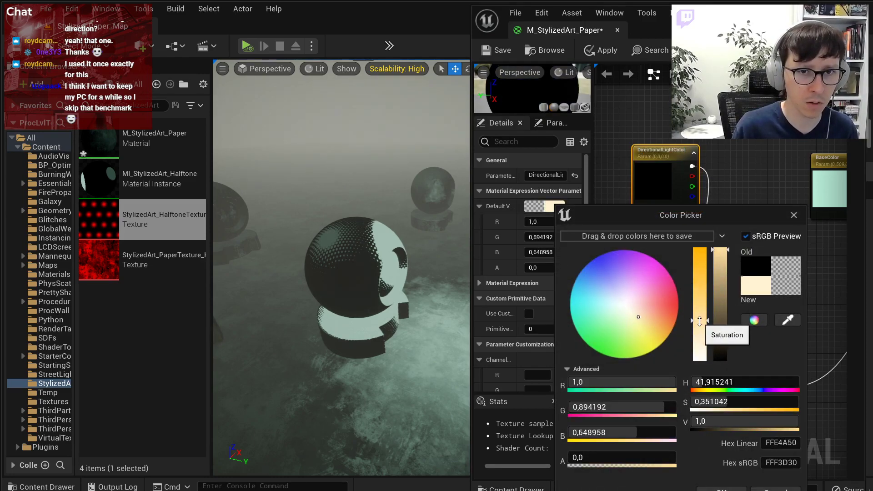
left_click(722, 489)
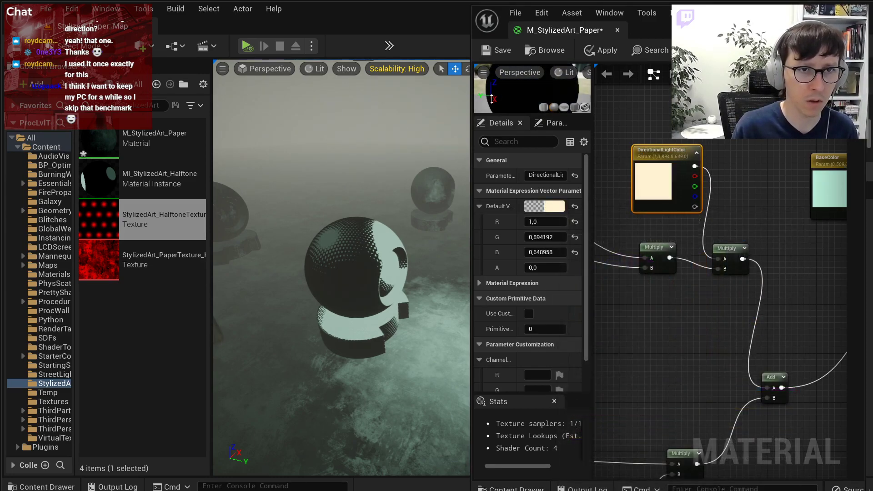
left_click(503, 50)
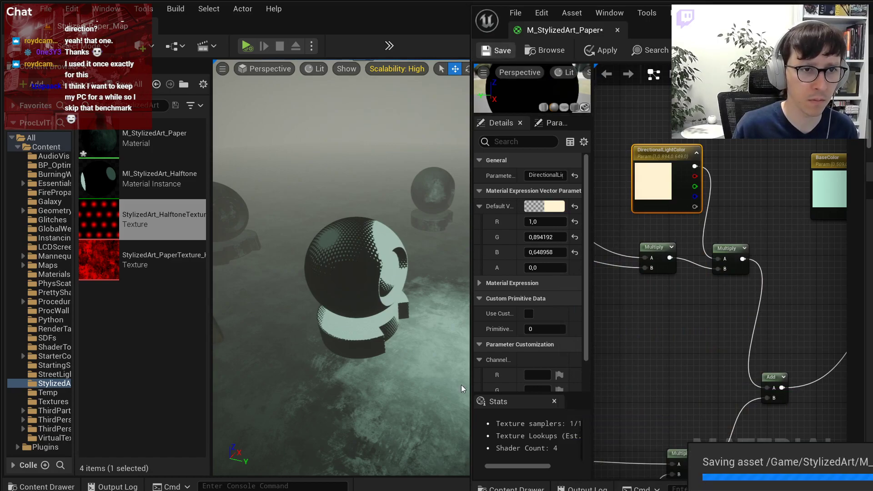
Set the DirectionalLightIntensityAfterHeightLerp default value to 0.1 and save the material.
scroll(771, 308, "down", 5)
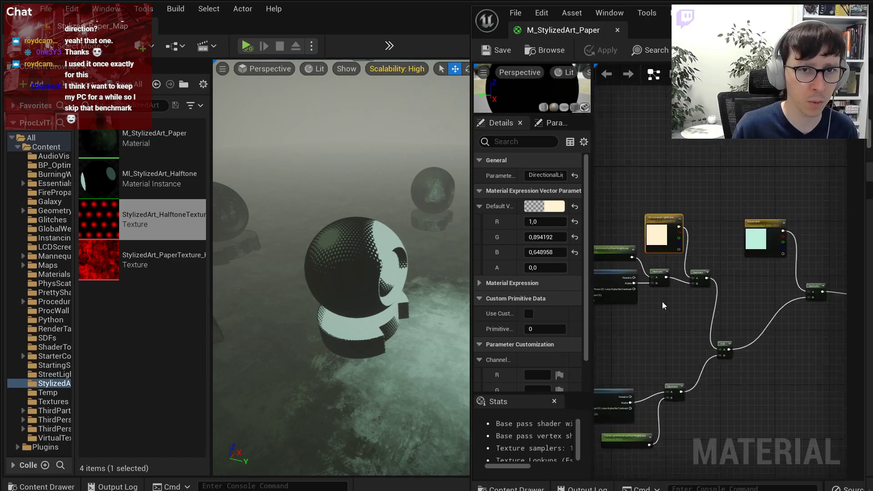
scroll(673, 323, "up", 5)
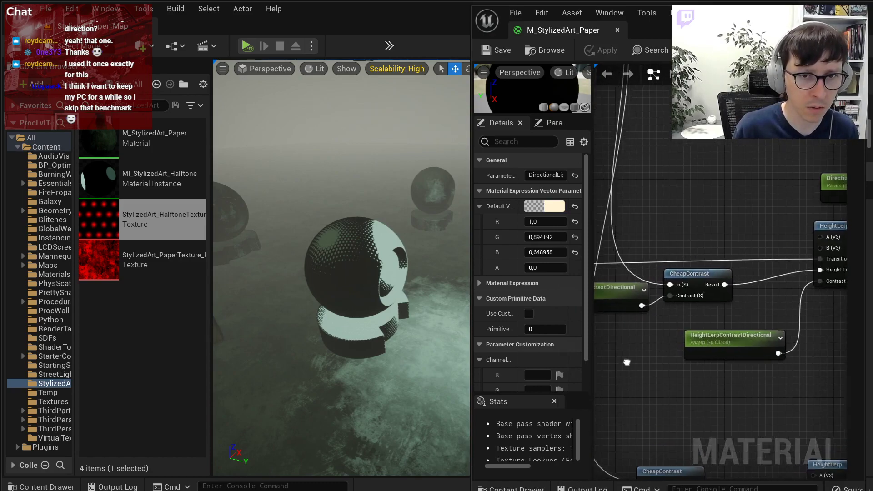
right_click_drag(712, 367, 580, 387)
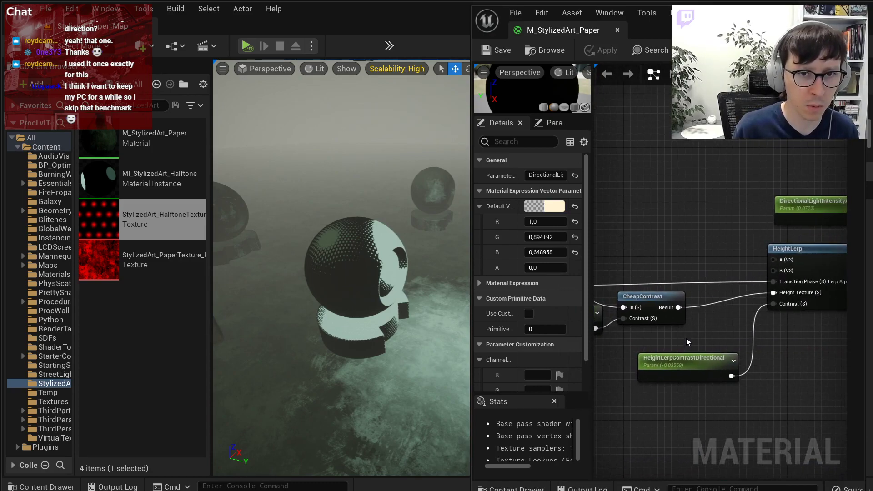
right_click_drag(686, 339, 619, 353)
left_click(753, 225)
mouse_move(551, 206)
left_mouse_down()
mouse_move(564, 206)
mouse_move(553, 206)
left_mouse_up()
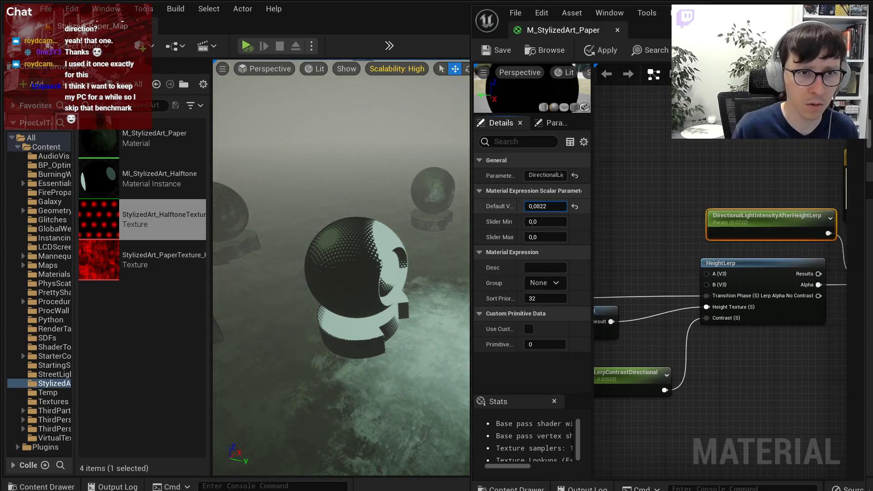
left_click(559, 209)
right_click_drag(751, 144, 649, 158)
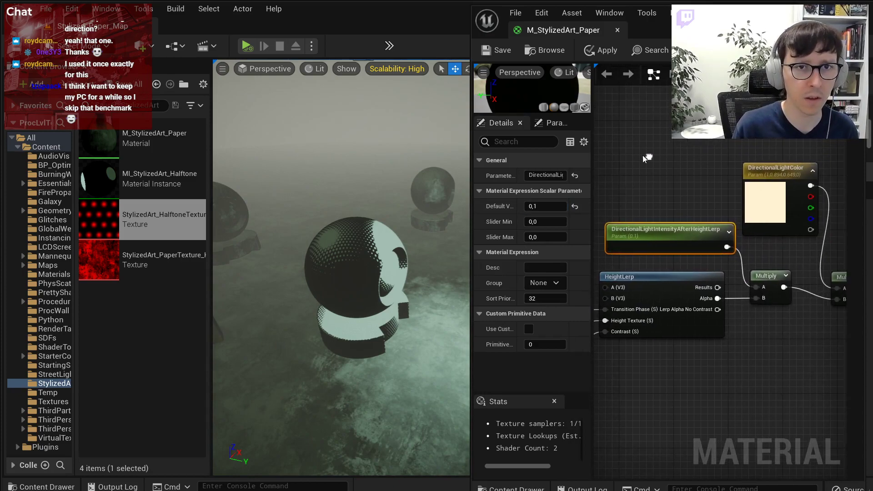
left_click(512, 53)
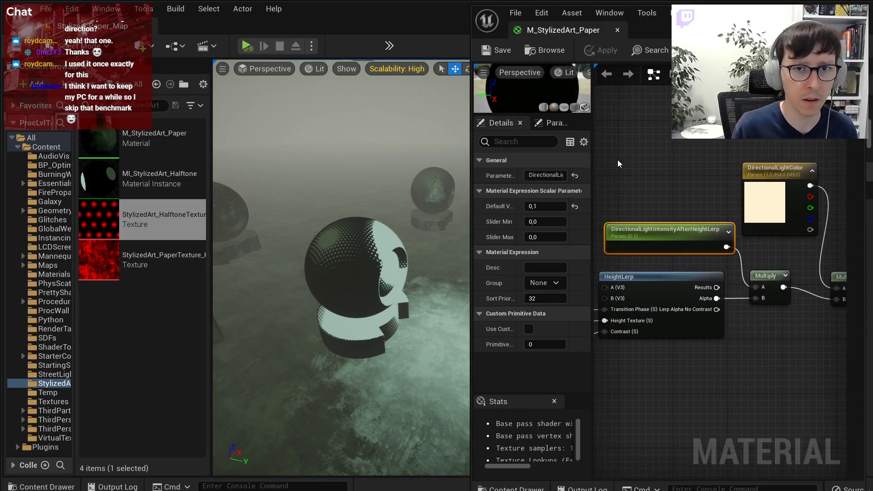
Insert a second Add node between the existing Add and the BaseColor Multiply's input B.
scroll(618, 160, "down", 5)
right_click_drag(654, 305, 711, 302)
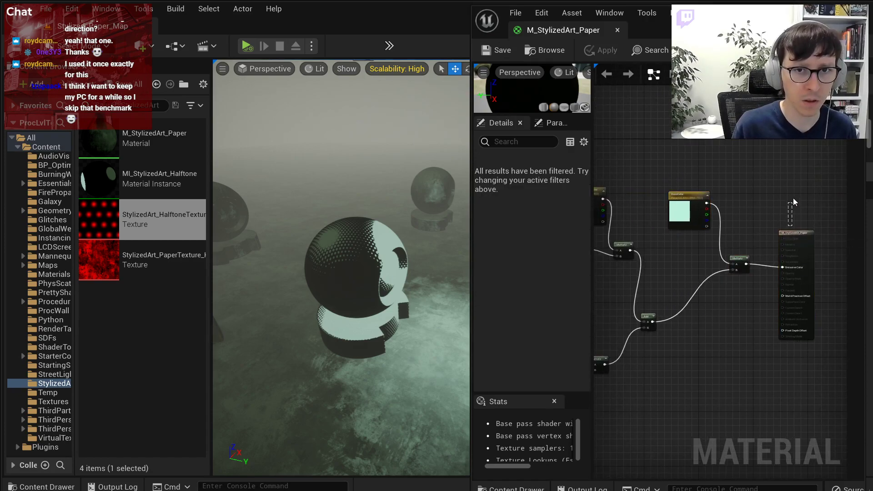
left_click(682, 213)
scroll(699, 301, "up", 3)
key("a")
left_click(698, 298)
left_click_drag(621, 313, 765, 219)
right_click_drag(673, 367, 702, 337)
Search the material nodes for an ambient occlusion input using the terms ambient, occ and ao.
right_click(664, 341)
type("ambient")
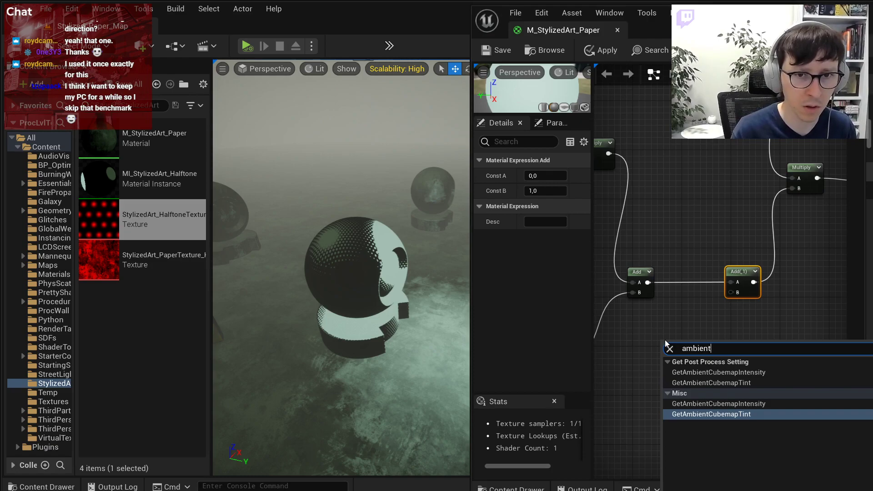
key("ctrl+a")
type("occlu")
key("ctrl+a")
type("occ")
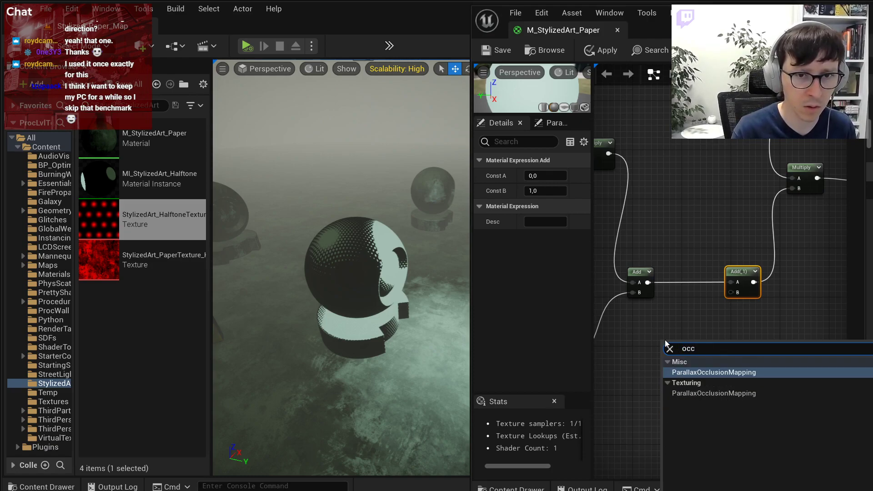
key("ctrl+a")
type("\\")
key("BackSpace")
type("ao")
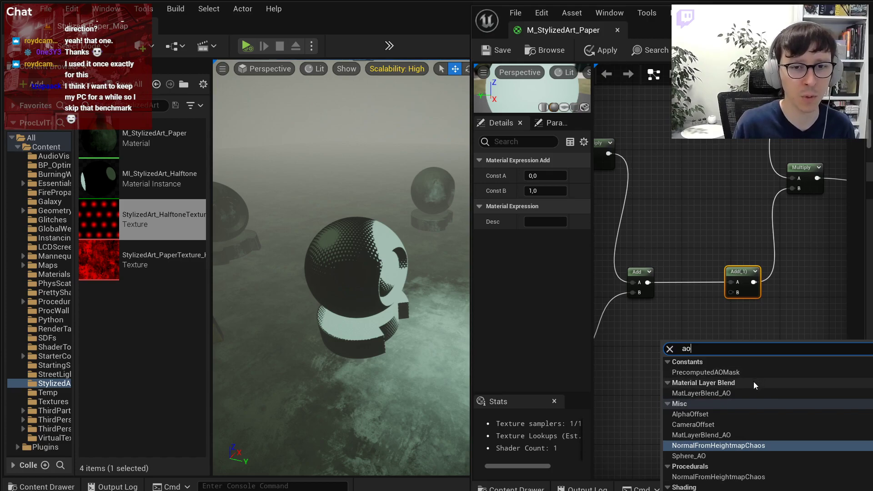
Search the material nodes for distance field functions using the terms distance field and distance to.
key("BackSpace")
key("BackSpace")
type("dis")
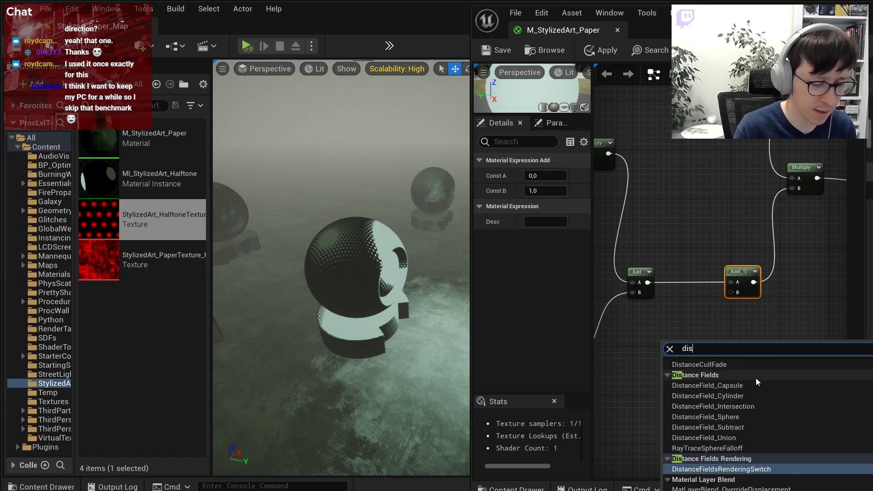
type("tance field")
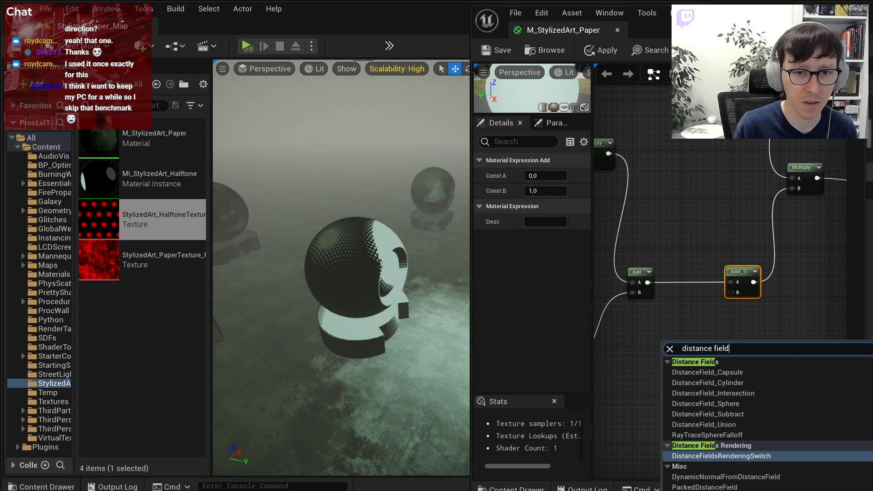
key("BackSpace")
key("BackSpace")
key("BackSpace")
key("BackSpace")
key("BackSpace")
key("BackSpace")
key("BackSpace")
key("BackSpace")
key("BackSpace")
type("nce to")
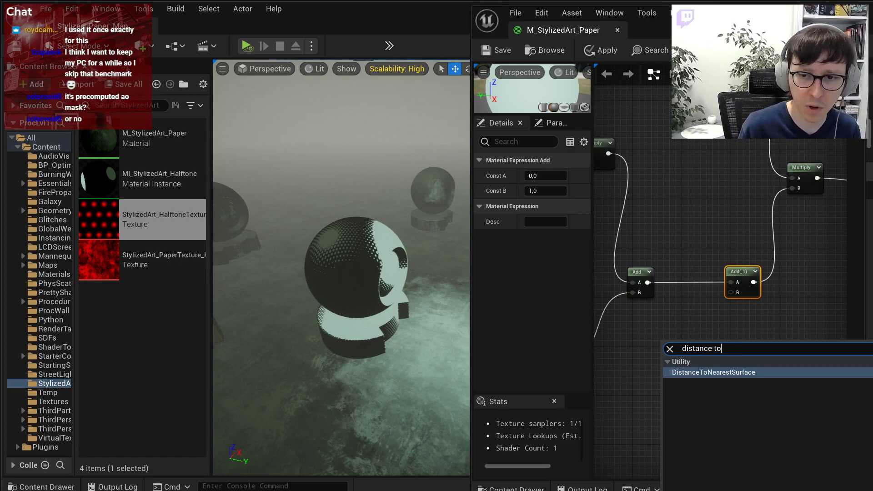
Add a PrecomputedAOMask node below the second Add and connect it directly to Emissive Color.
type("preco")
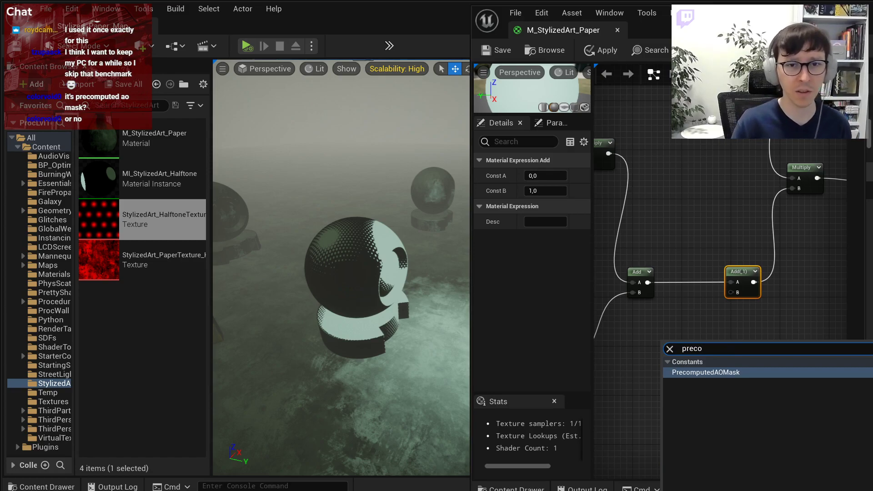
key("Return")
right_click_drag(759, 355, 666, 429)
left_click_drag(628, 417, 792, 258)
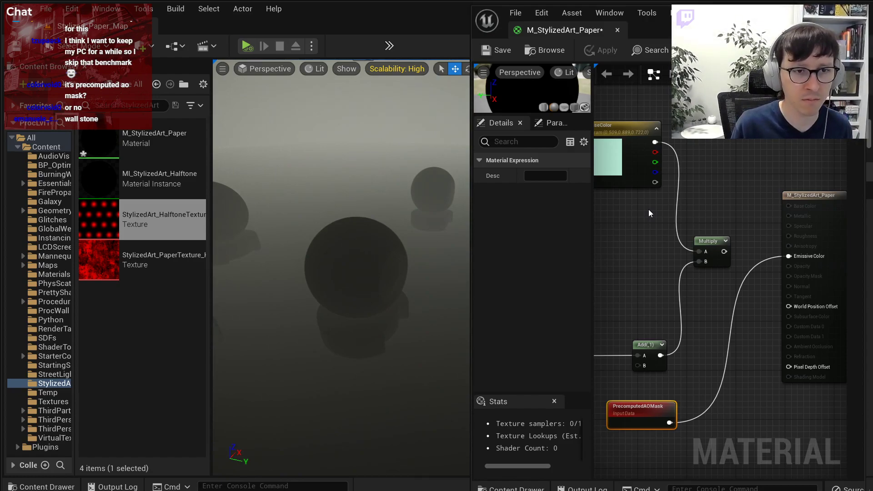
Inspect the mask on the spheres, shrink the material editor window and enlarge the Outliner to show the light actors.
right_click_drag(401, 330, 371, 267)
right_click_drag(325, 98, 336, 98)
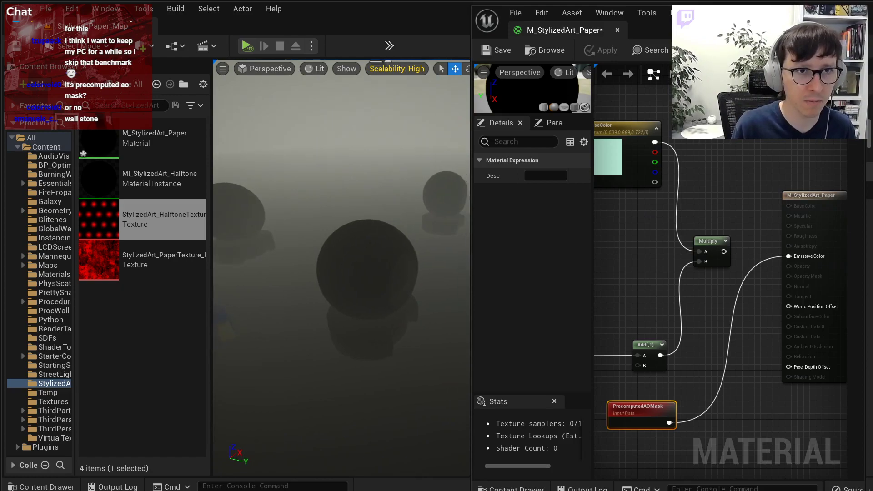
key("super+Down")
left_click_drag(745, 181, 741, 241)
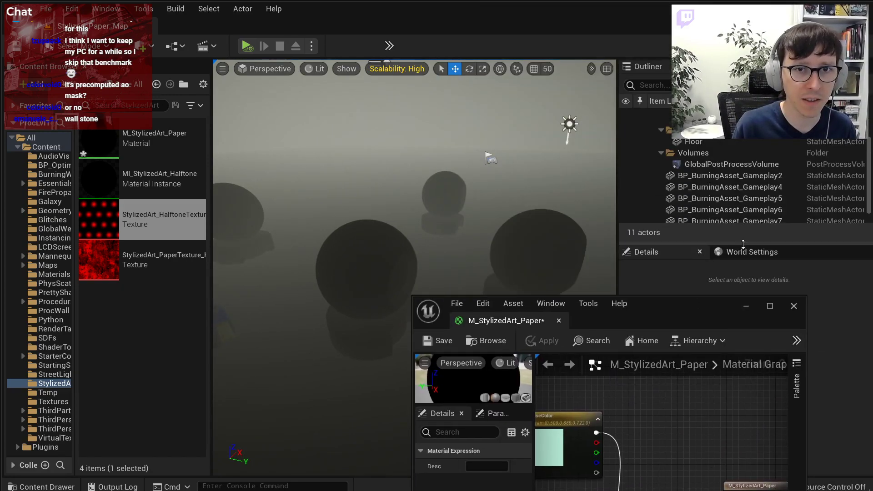
scroll(727, 182, "up", 3)
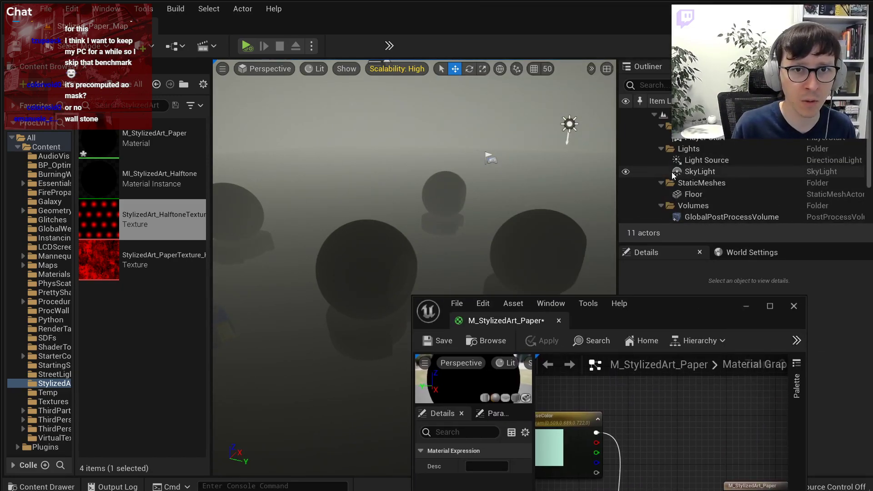
Put the ExponentialHeightFog actor in the Lights folder, hide it in the level, and clear the material editor window off the Details area.
scroll(651, 179, "down", 3)
scroll(651, 180, "up", 3)
scroll(648, 177, "down", 3)
left_click(713, 219)
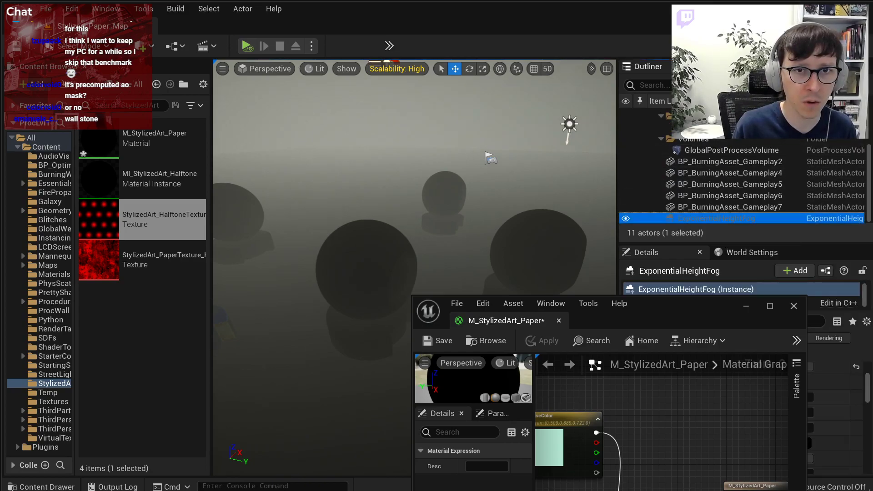
scroll(746, 161, "up", 3)
left_click_drag(743, 164, 746, 161)
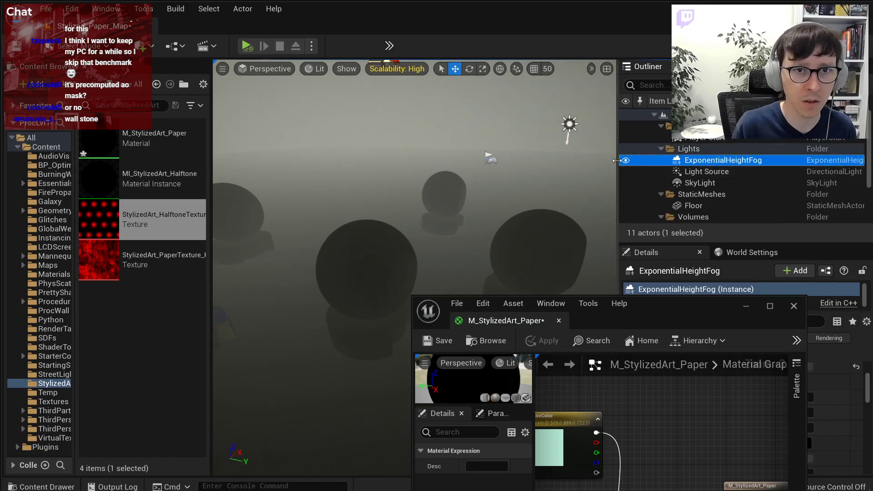
left_click(625, 162)
left_click_drag(665, 308, 263, 490)
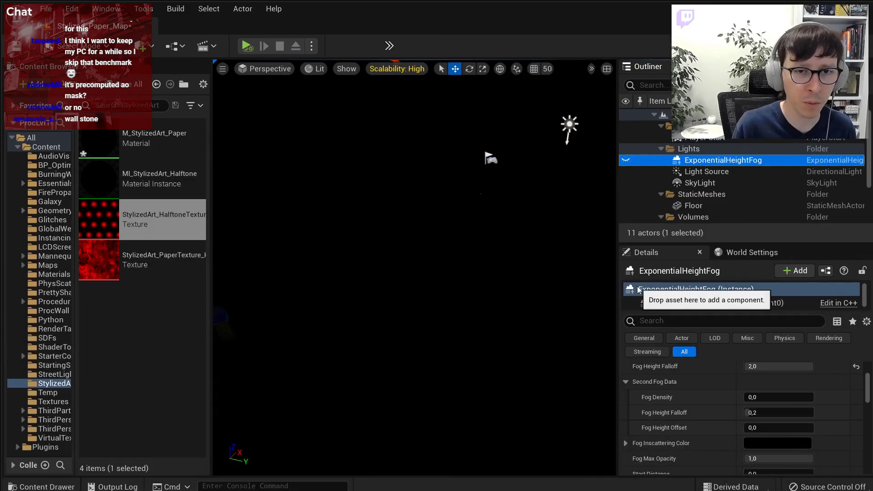
Search the GlobalPostProcessVolume's properties for distance settings and look through the ambient occlusion options.
scroll(716, 177, "down", 4)
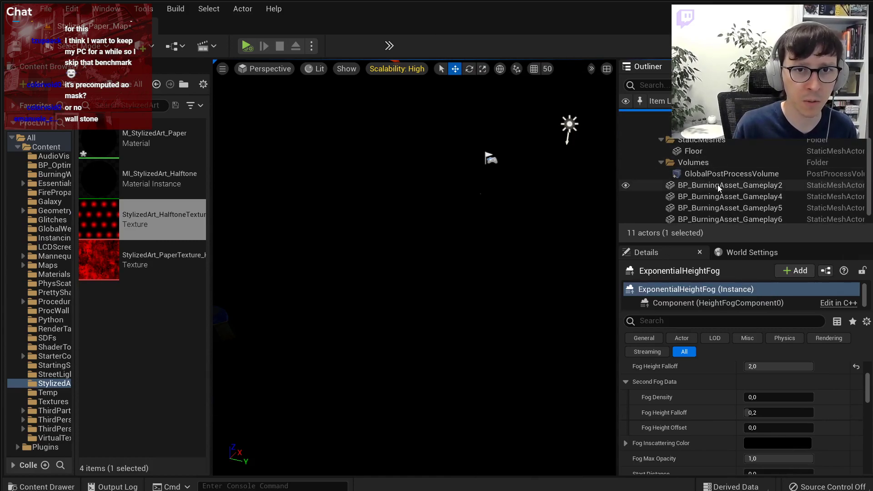
scroll(716, 196, "up", 3)
scroll(715, 197, "down", 3)
left_click(719, 179)
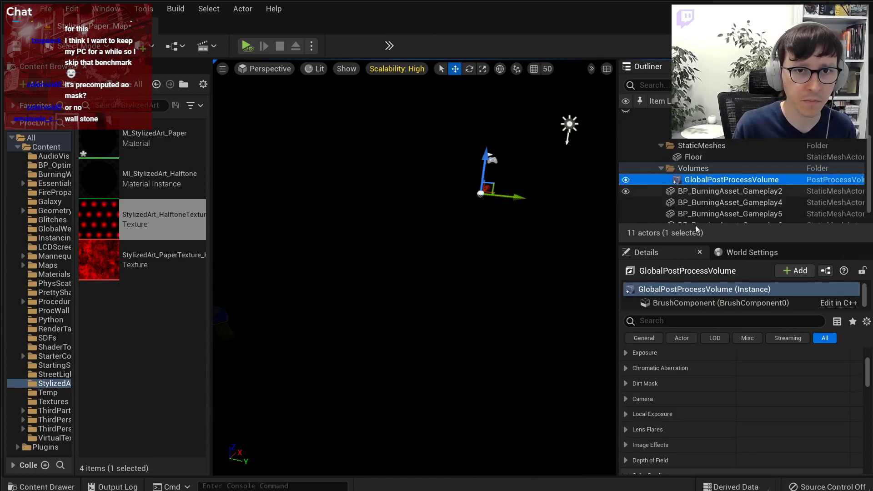
left_click(662, 320)
type("distan")
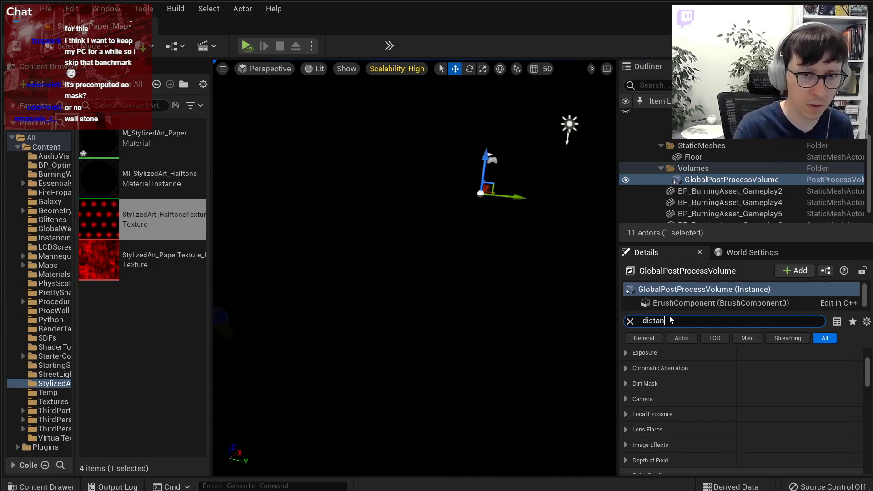
type("c")
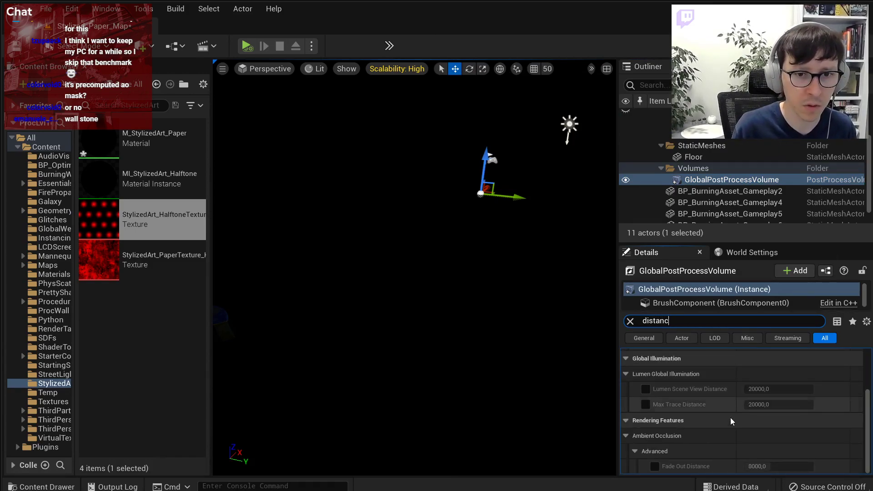
scroll(719, 401, "up", 3)
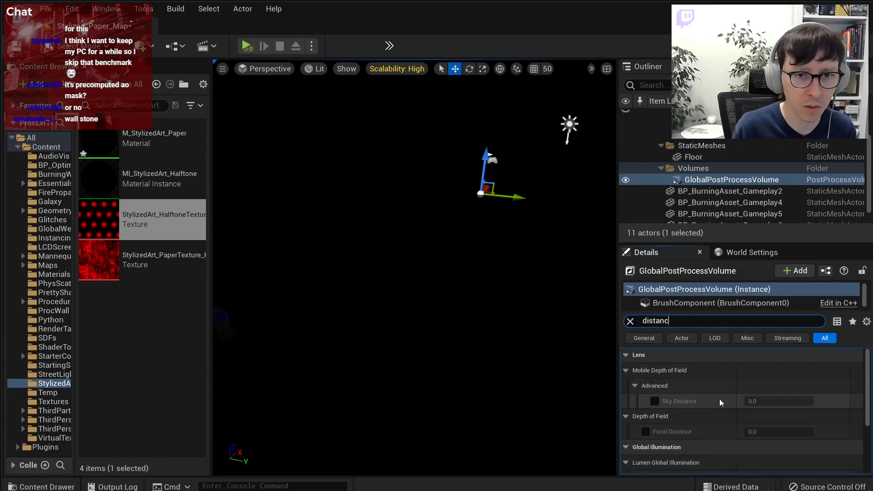
scroll(720, 402, "down", 3)
Filter the SkyLight's properties by "dist" and review its Distance Field Ambient Occlusion settings.
left_click(705, 134)
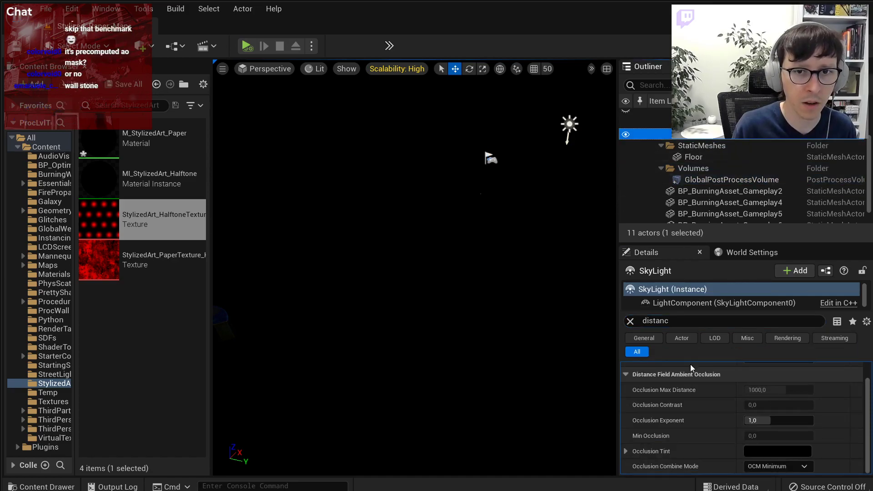
scroll(691, 362, "up", 1)
left_click(631, 321)
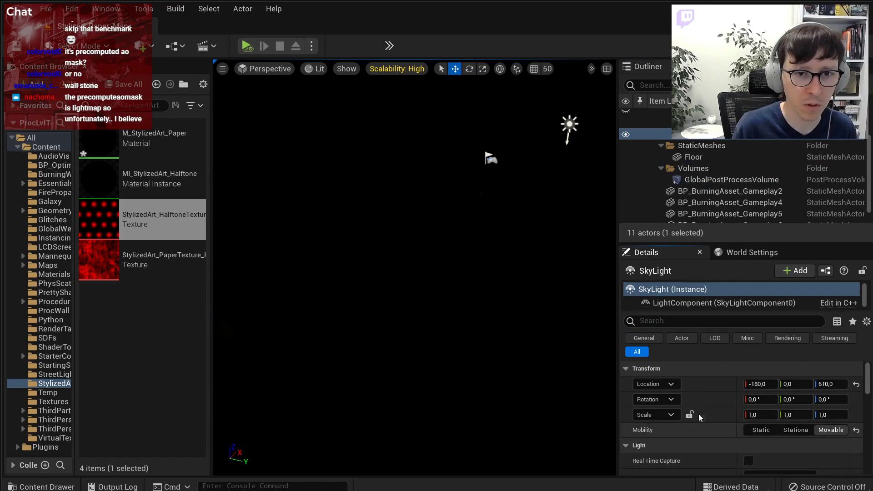
type("dist")
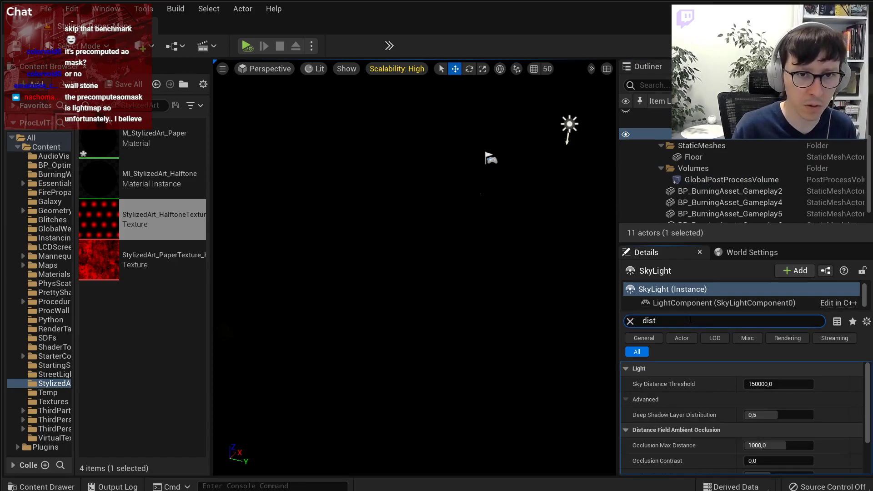
scroll(722, 408, "down", 1)
scroll(724, 410, "down", 2)
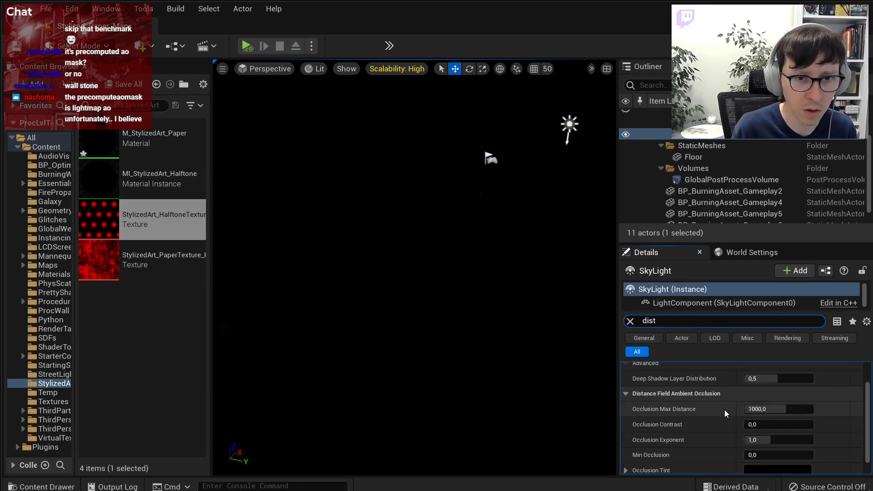
scroll(725, 411, "up", 3)
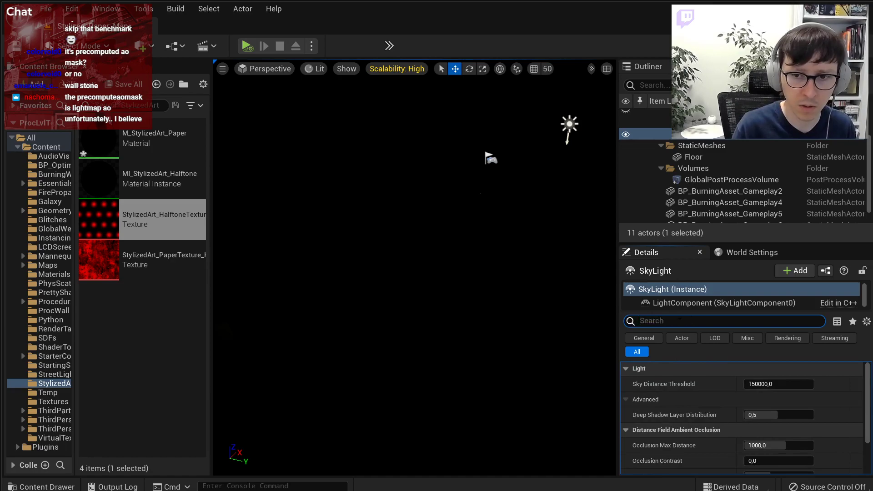
Save M_StylizedArt_Paper and turn on the Distance Field Ambient Occlusion visualization in the level view.
left_click_drag(400, 489, 499, 437)
key("ctrl+s")
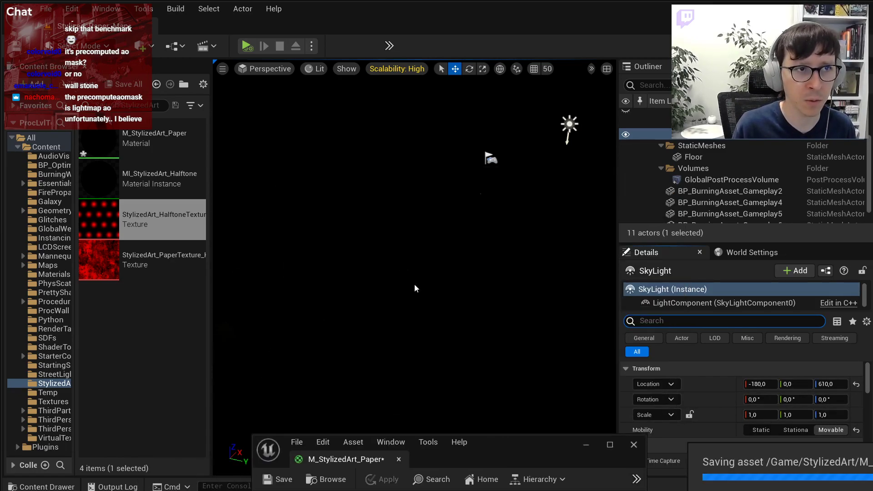
left_click(314, 67)
mouse_move(389, 311)
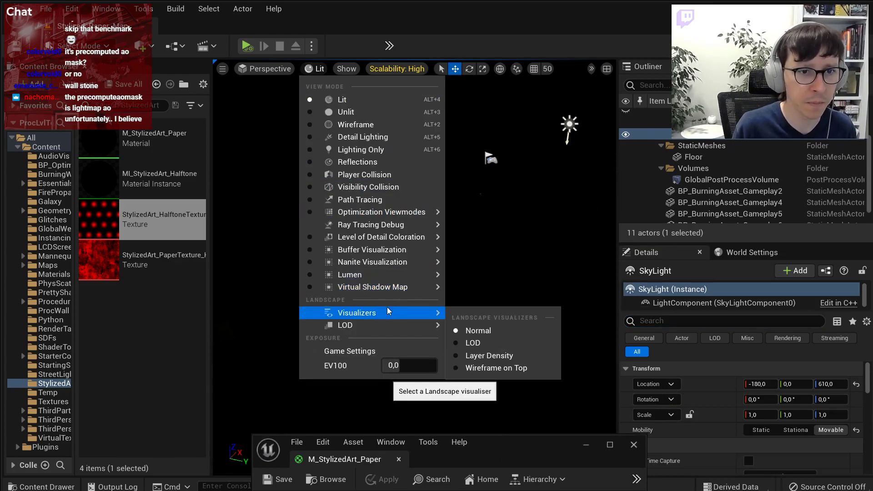
left_click(346, 69)
mouse_move(400, 388)
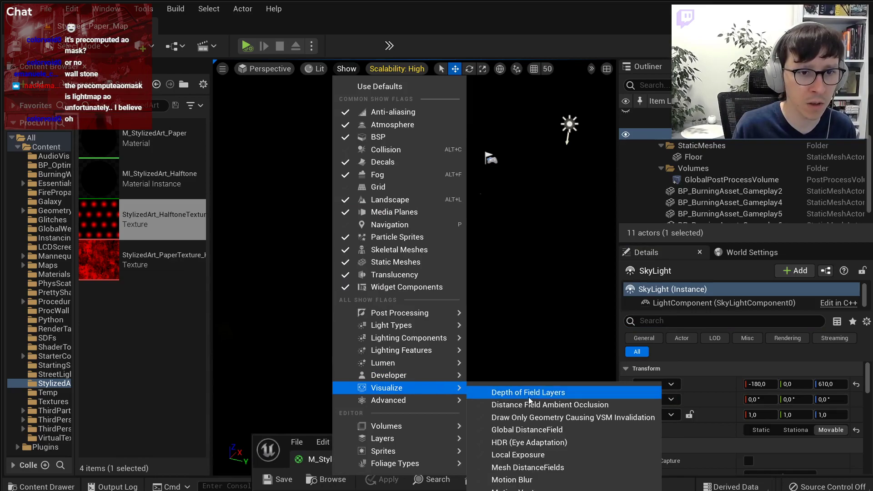
left_click(550, 404)
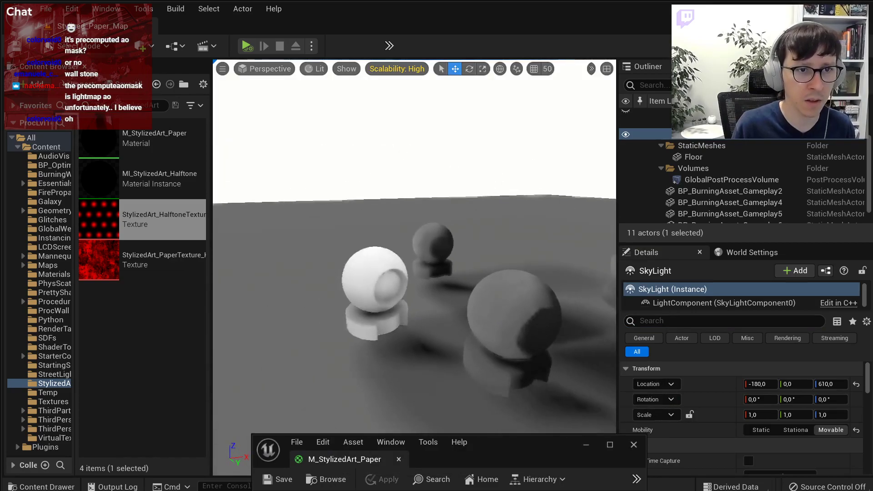
scroll(598, 209, "up", 10)
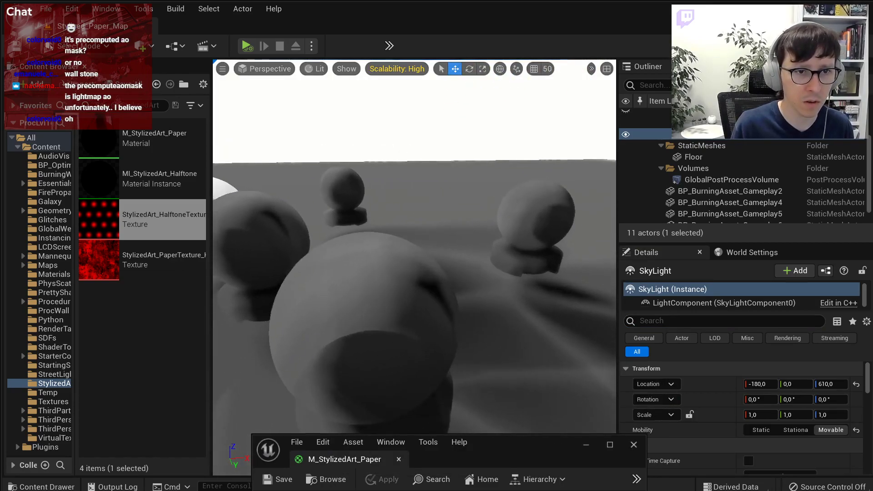
Open the static mesh used by the BP_BurningAsset_Gameplay6 sphere and widen its property area.
left_click(337, 246)
key("f")
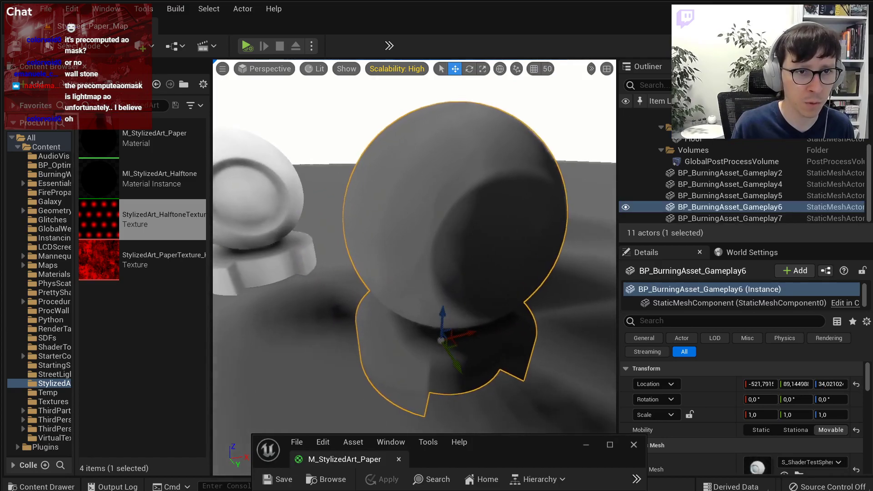
scroll(728, 400, "down", 3)
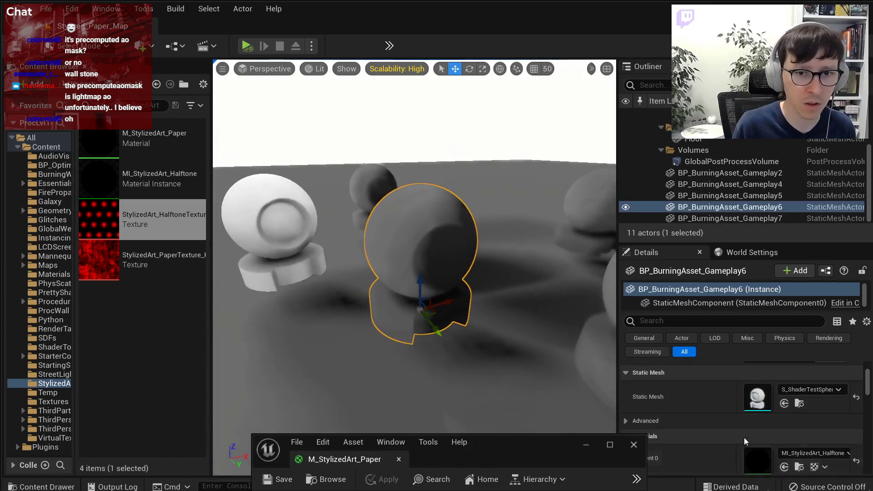
double_click(757, 397)
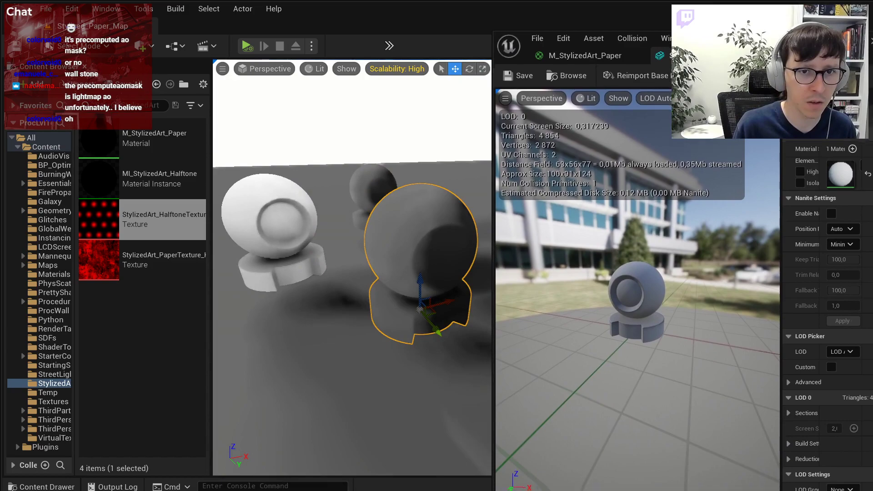
left_click_drag(780, 289, 647, 339)
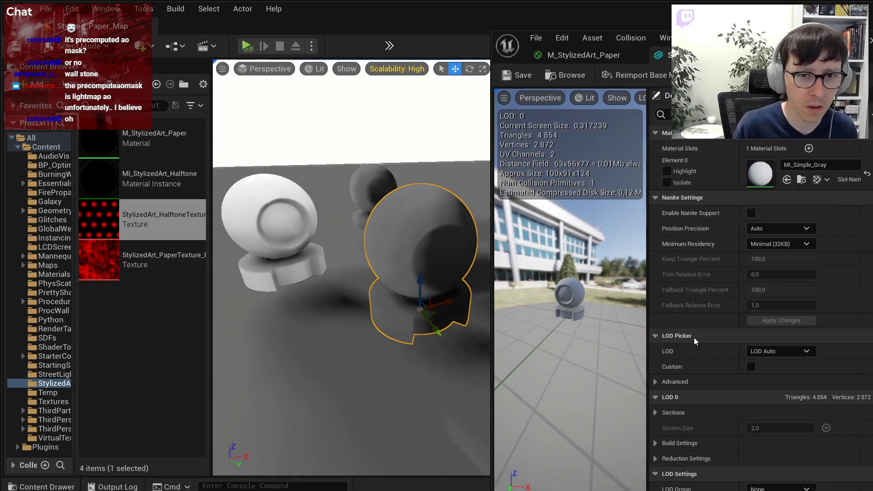
Set the sphere mesh's Distance Field Resolution to 3, apply the build settings, and check the occlusion in the level.
type("lod")
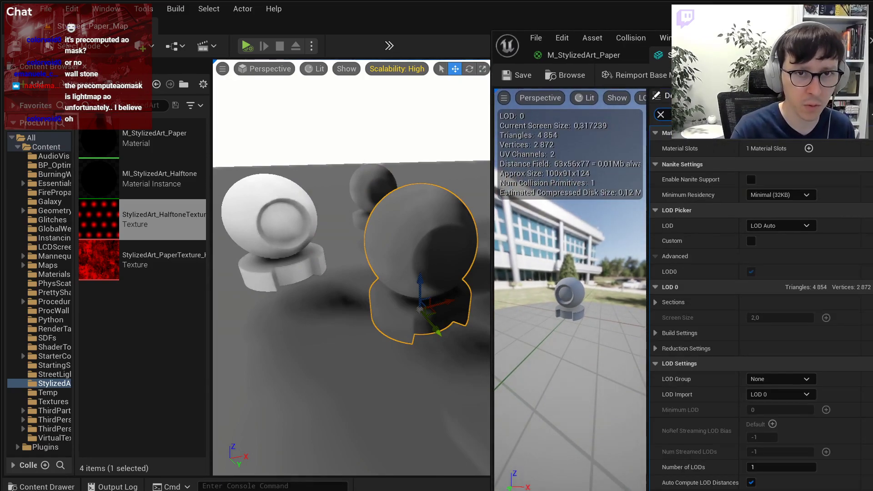
type("ist")
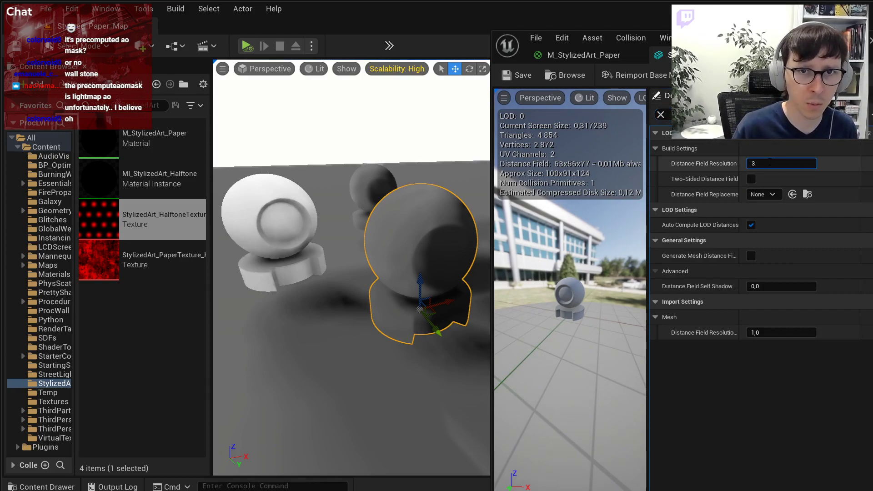
key("Return")
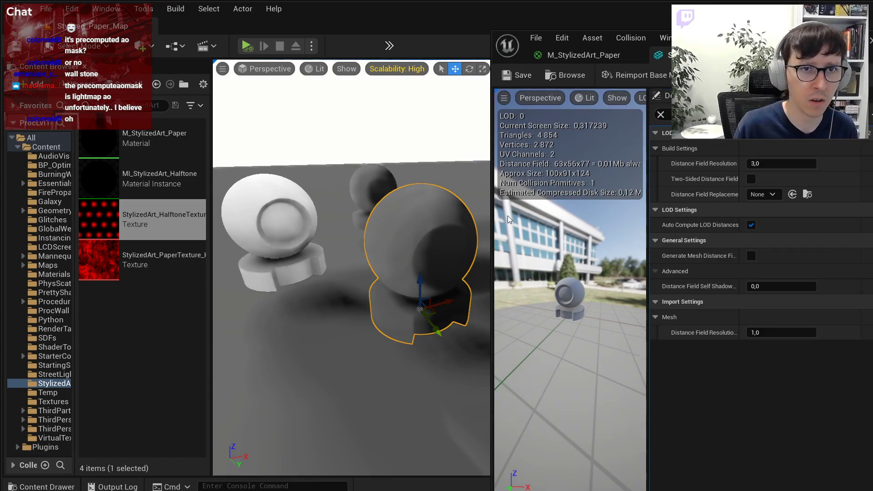
left_click(661, 114)
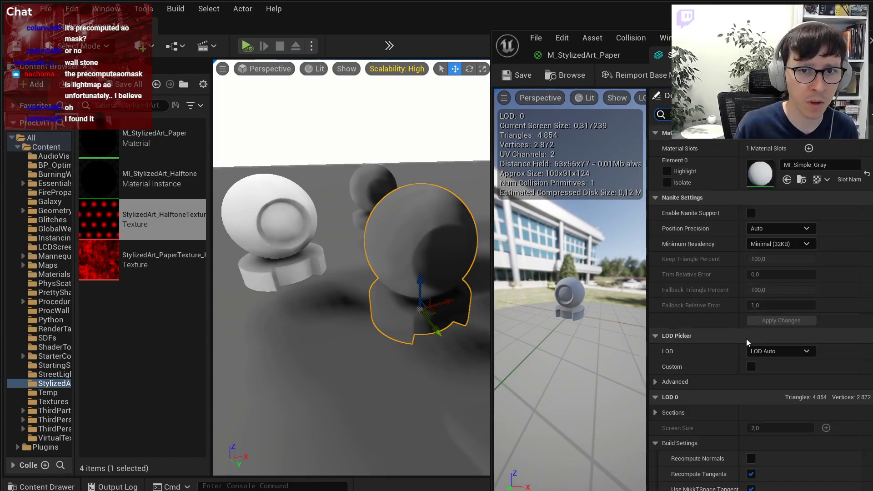
scroll(719, 341, "down", 10)
scroll(718, 339, "down", 3)
left_click(774, 407)
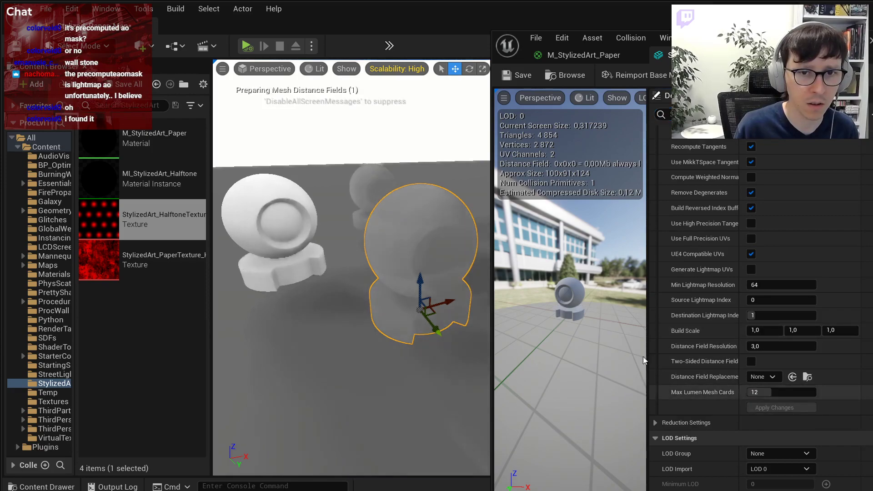
mouse_move(428, 272)
right_mouse_down()
mouse_move(437, 273)
mouse_move(386, 241)
mouse_move(437, 278)
mouse_move(430, 268)
mouse_move(292, 289)
mouse_move(333, 292)
right_mouse_up()
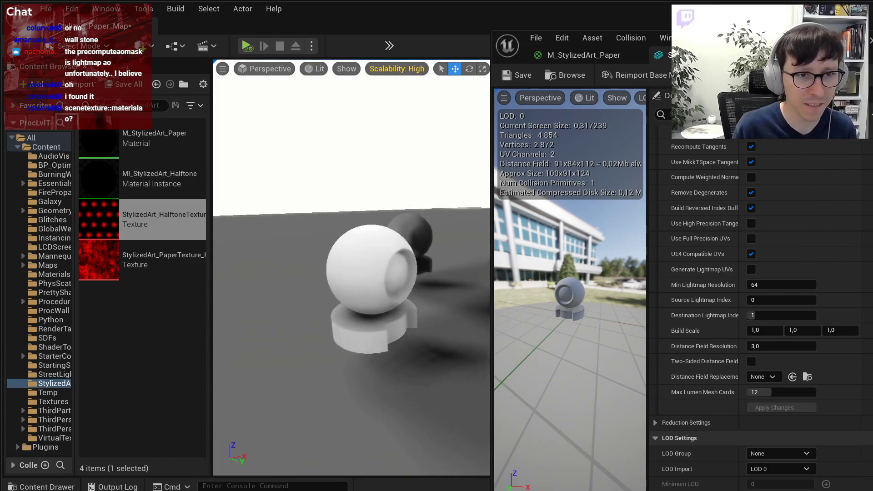
Try the Default Lit shading model on M_StylizedArt_Paper, compare the occlusion on the spheres, and restore Unlit.
left_click(616, 56)
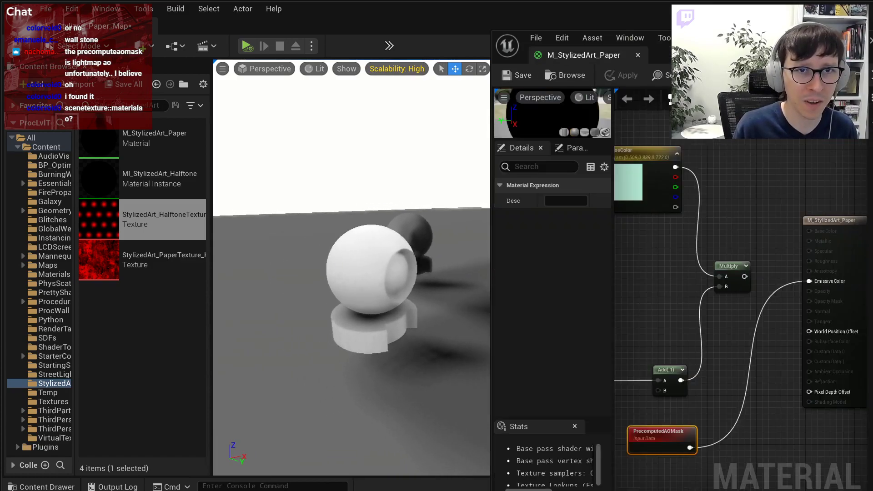
left_click(744, 151)
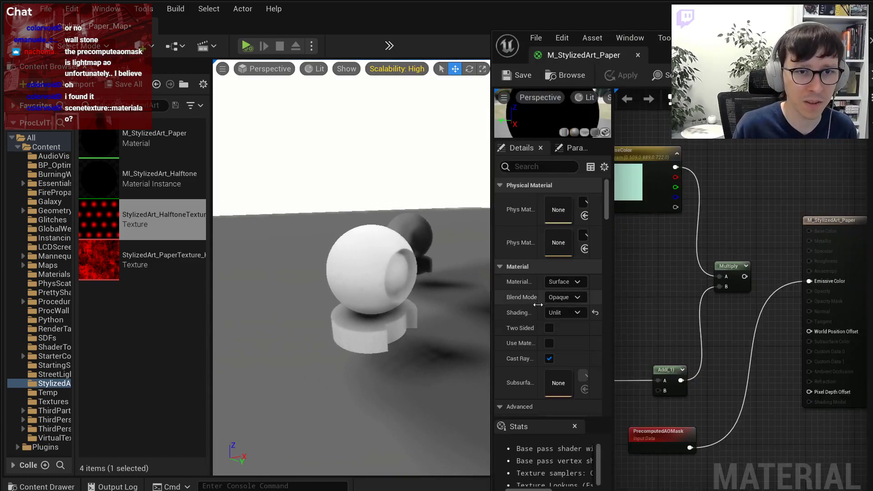
left_click(563, 313)
left_click(564, 334)
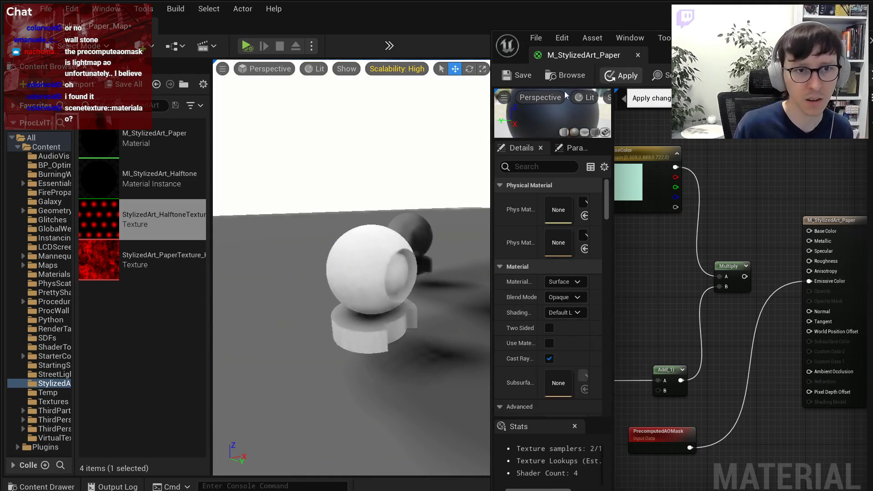
right_click_drag(450, 157, 482, 157)
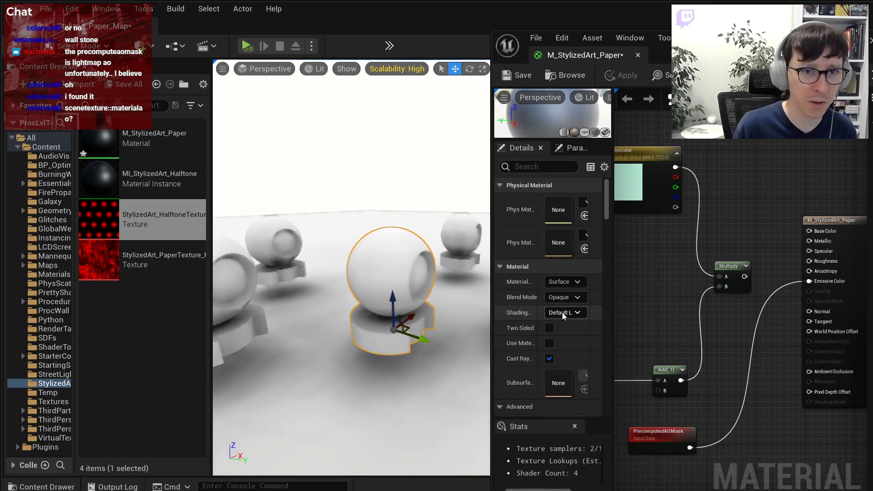
left_click(566, 313)
left_click(561, 326)
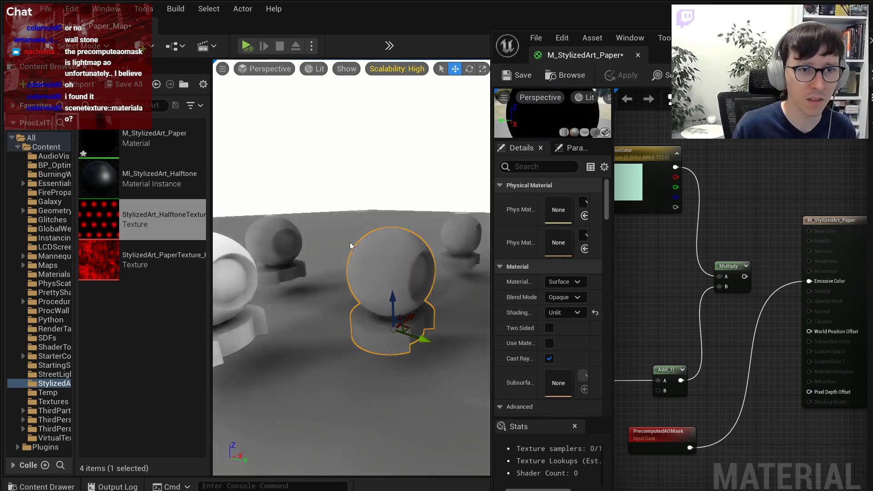
Examine the distance field occlusion around the unlit spheres and floor from several angles, including from above.
right_click_drag(350, 242, 357, 289)
key("w")
key("s")
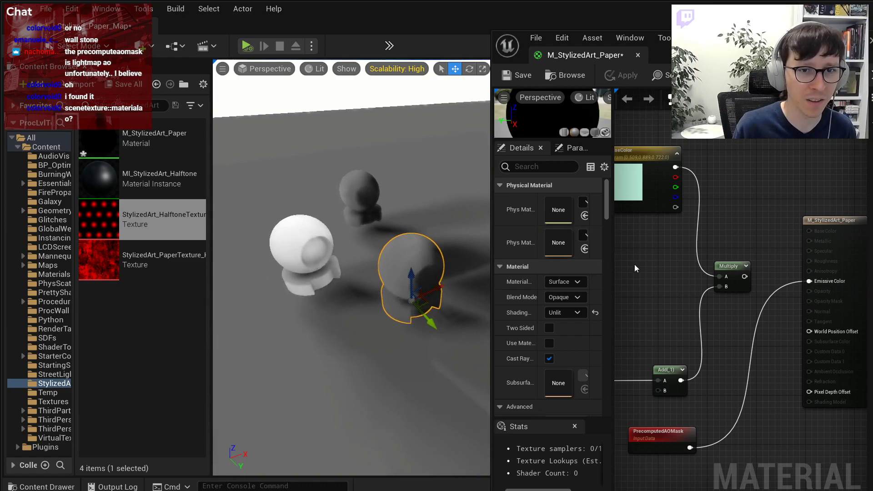
key("s")
right_click_drag(359, 254, 403, 315)
key("a")
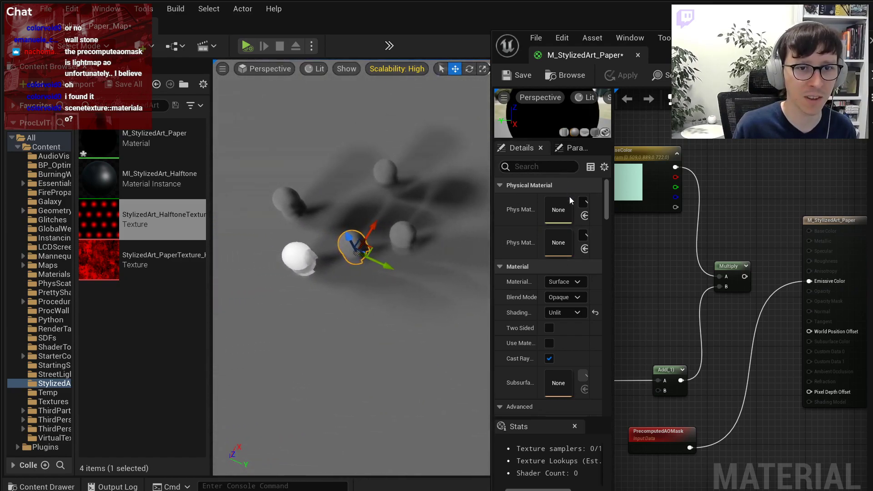
Apply the Default Lit shading model to the paper material, compare the spheres' occlusion, and apply Unlit again.
left_click(564, 312)
left_click(568, 335)
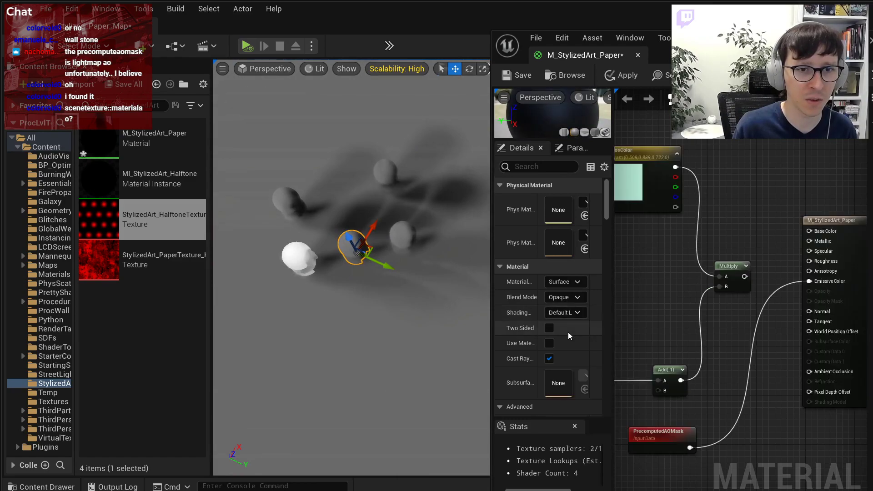
left_click(620, 75)
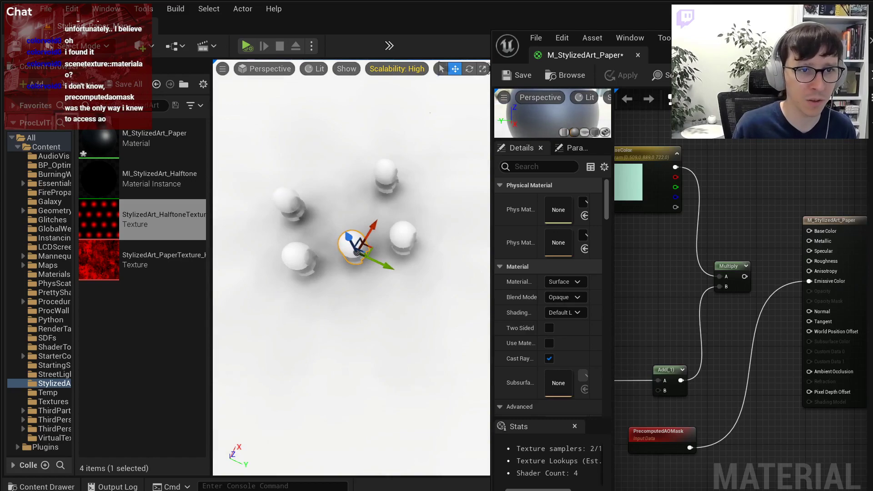
left_click(563, 313)
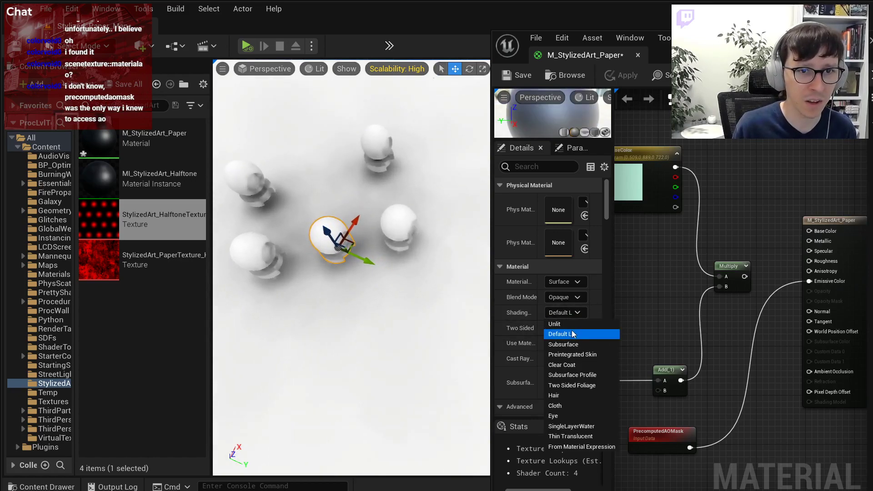
left_click(566, 324)
left_click(620, 77)
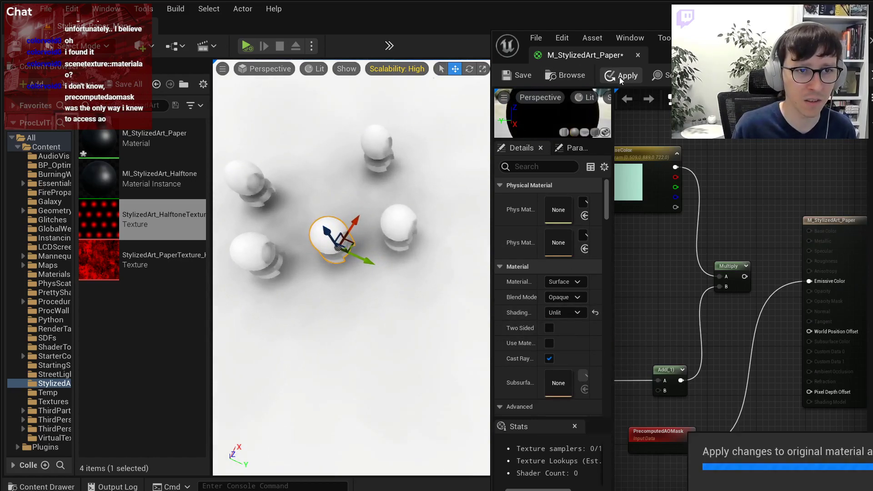
right_click_drag(465, 154, 455, 197)
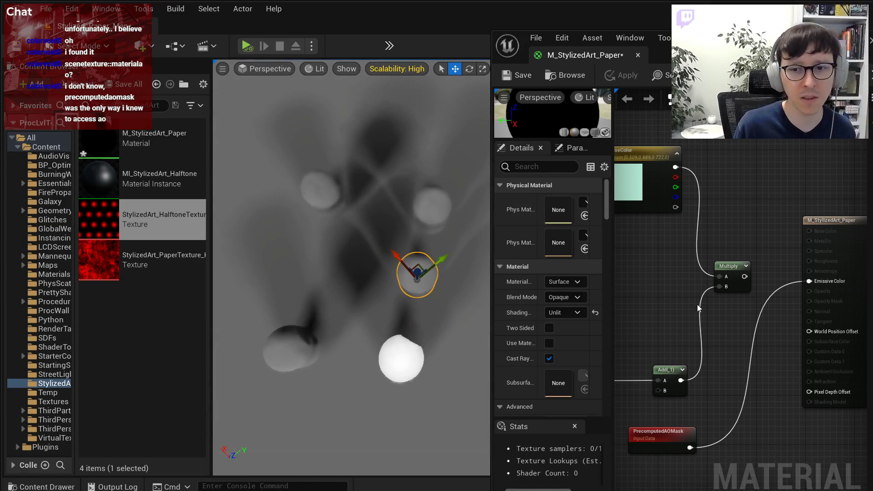
Add a SceneTexture node below PrecomputedAOMask and set its scene texture to MaterialAO.
right_click_drag(697, 305, 777, 186)
right_click(693, 347)
type("scene tex")
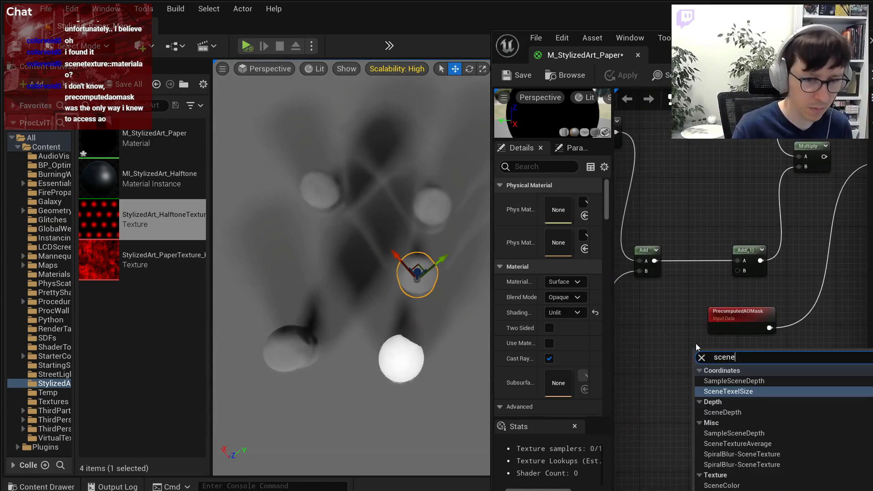
key("Return")
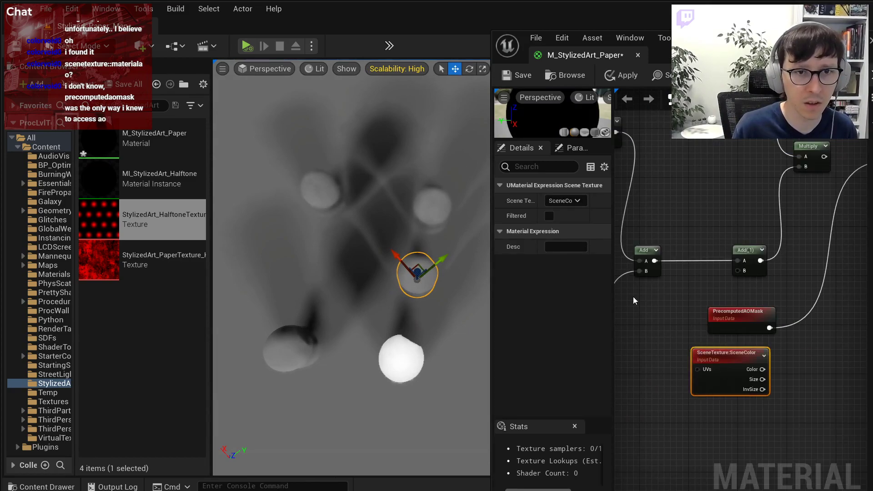
left_click(573, 201)
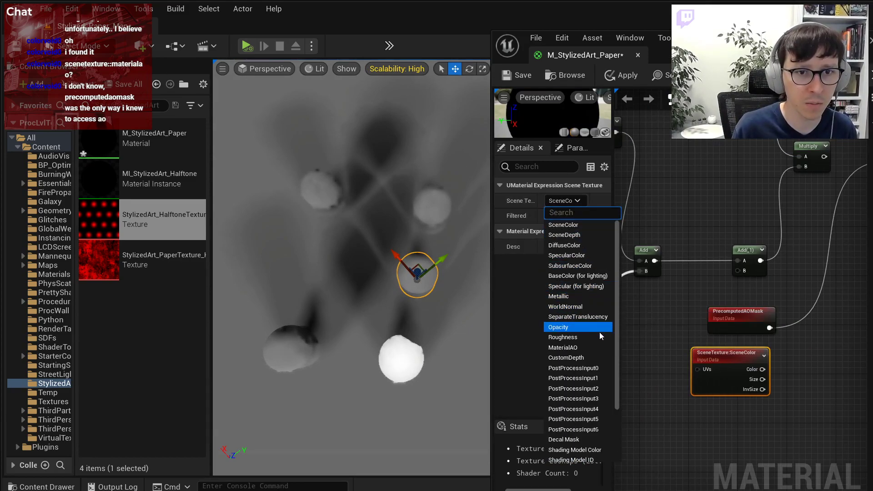
left_click(591, 348)
Connect the MaterialAO scene texture's Color output to Emissive Color and try to apply the material.
right_click_drag(792, 339, 683, 383)
left_click_drag(681, 422, 781, 209)
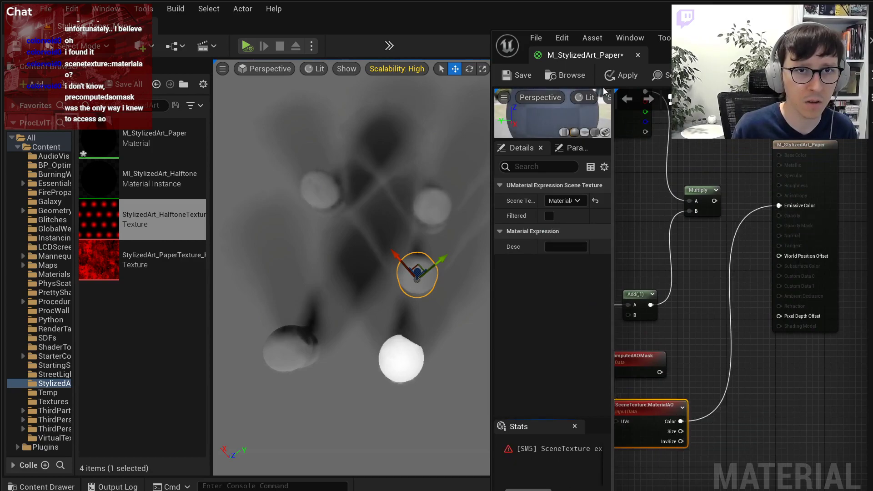
left_click(621, 75)
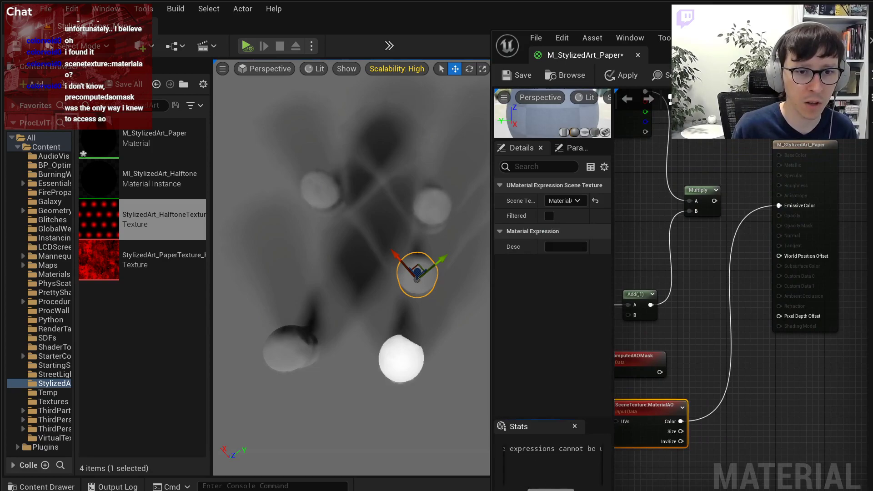
right_click_drag(746, 437, 795, 391)
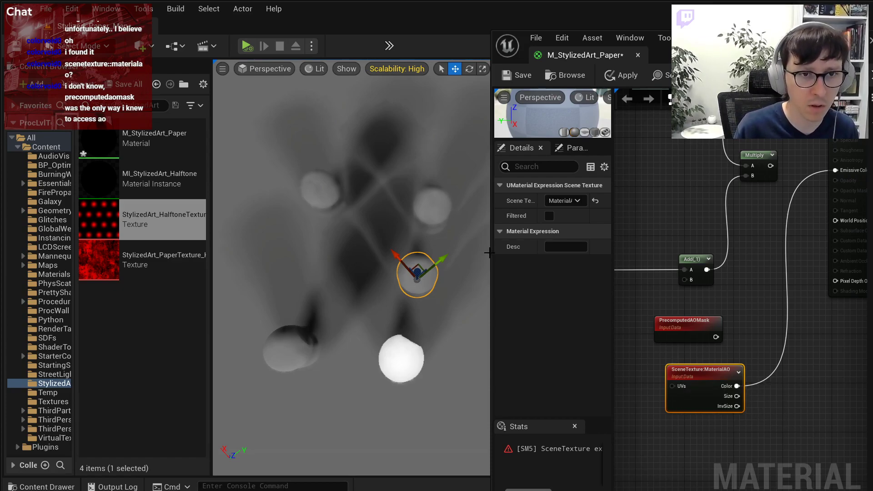
Enlarge the material editor window, delete the SceneTexture node, and save the material.
left_click_drag(491, 253, 373, 253)
key("Delete")
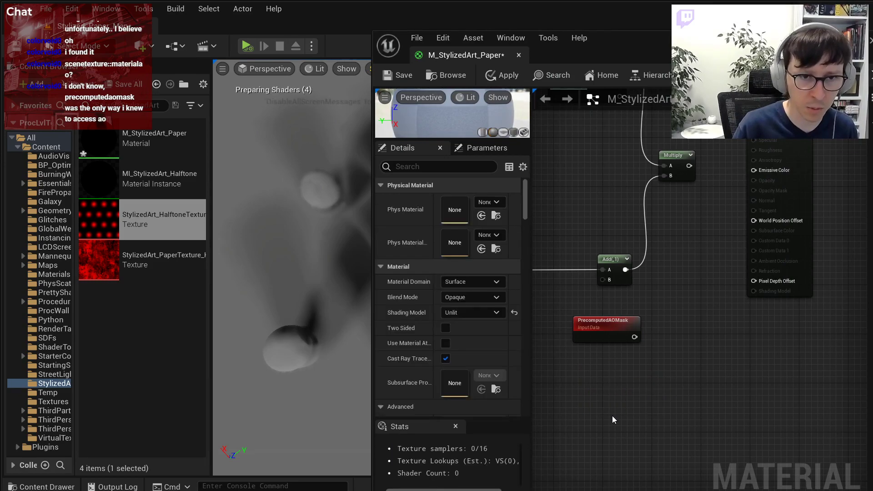
left_click_drag(541, 55, 639, 41)
key("ctrl+s")
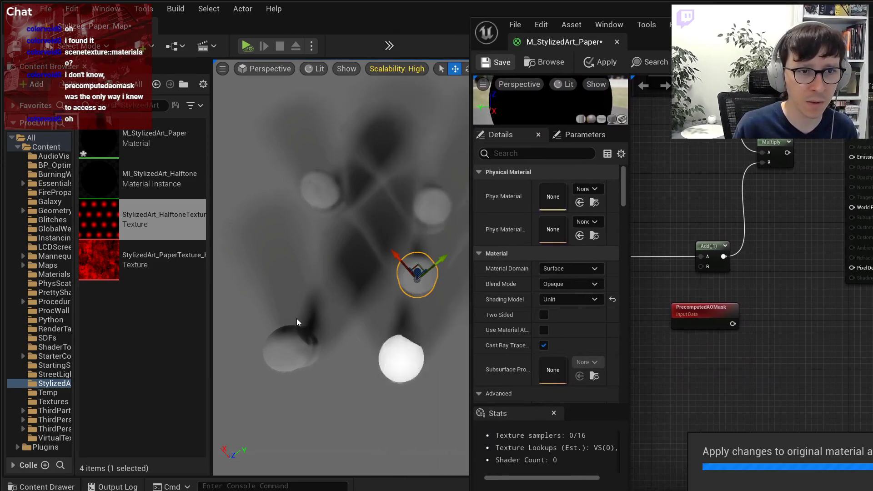
Save the paper material with the Default Lit shading model and inspect the distance field occlusion around the spheres up close.
right_click_drag(392, 245, 392, 246)
left_click(571, 299)
left_click(573, 321)
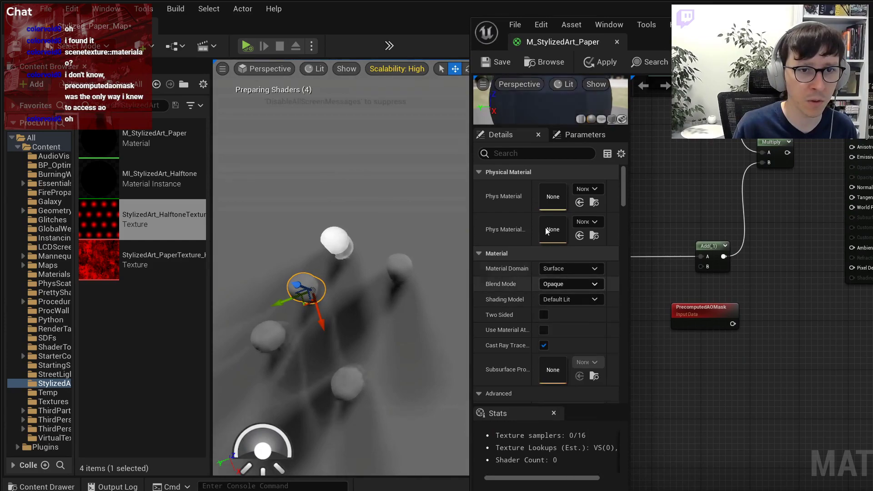
left_click(490, 64)
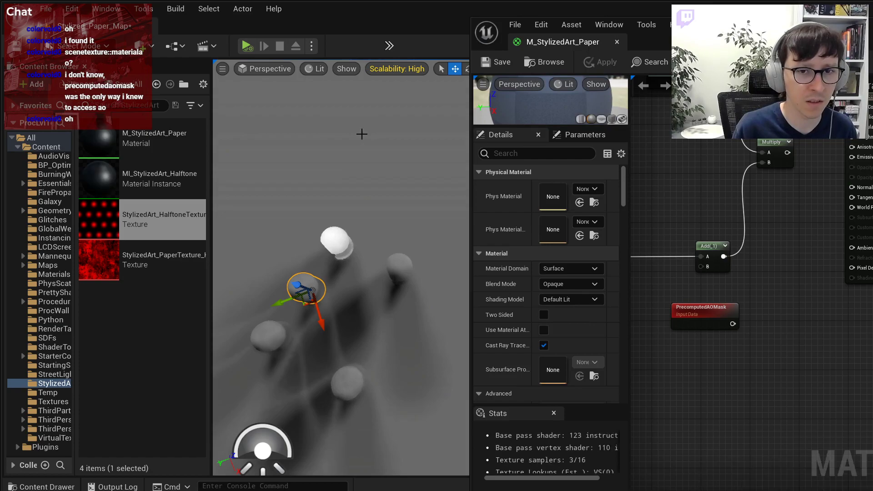
right_click_drag(363, 138, 420, 171)
key("w")
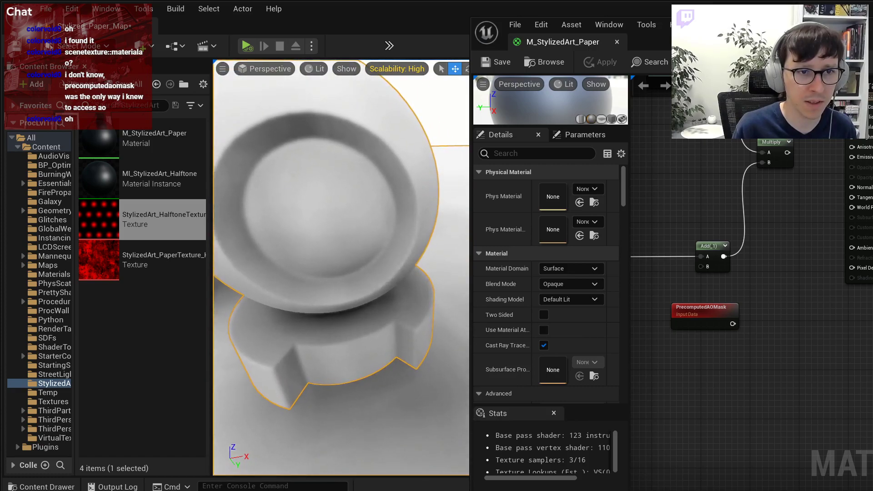
key("s")
key("s")
right_click_drag(353, 264, 376, 256)
key("s")
Select the spheres together and lower them slightly towards the floor, adjusting the movement grid snap.
left_click(292, 290)
left_click(351, 312, "shift")
left_click(365, 262, "shift")
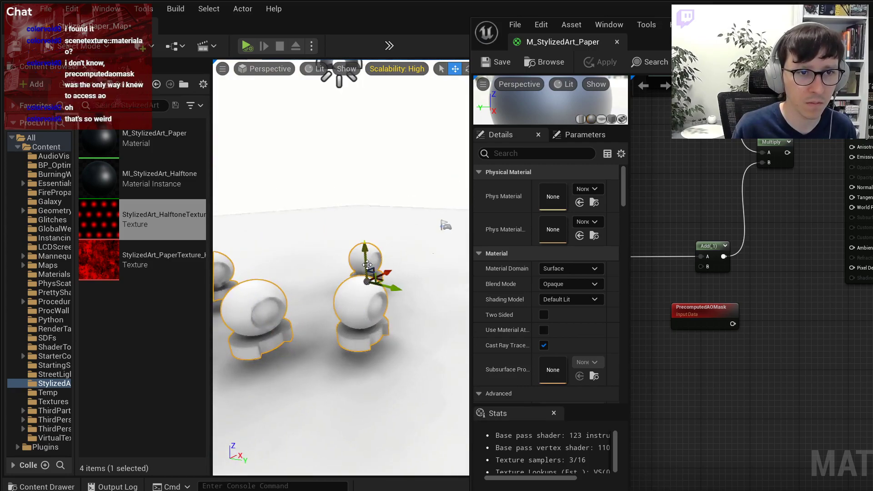
left_click_drag(368, 257, 370, 266)
left_click_drag(473, 44, 611, 183)
left_click(546, 70)
left_click(565, 124)
left_click_drag(364, 253, 372, 263)
left_click(491, 203)
right_click_drag(474, 140, 421, 138)
left_click_drag(773, 181, 610, 26)
right_click_drag(320, 190, 386, 194)
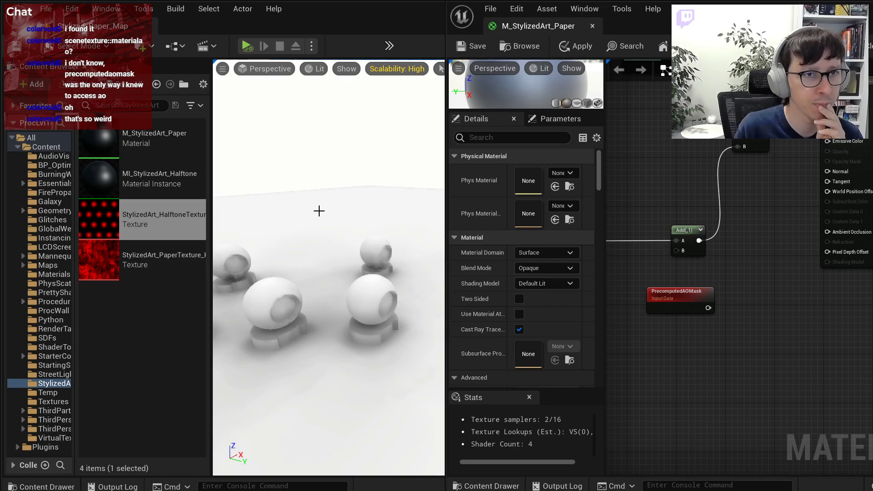
Turn off the Distance Field Ambient Occlusion visualization in the level viewport and look over the paper material's graph.
left_click(314, 69)
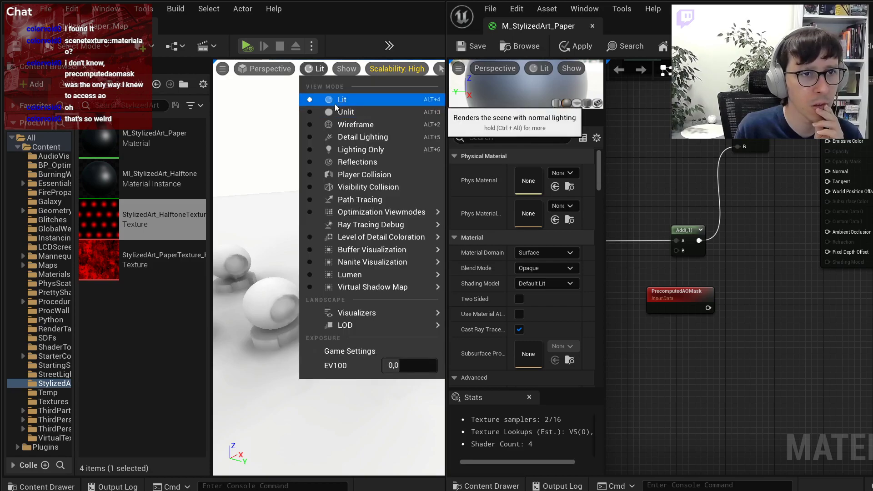
left_click(346, 69)
mouse_move(423, 388)
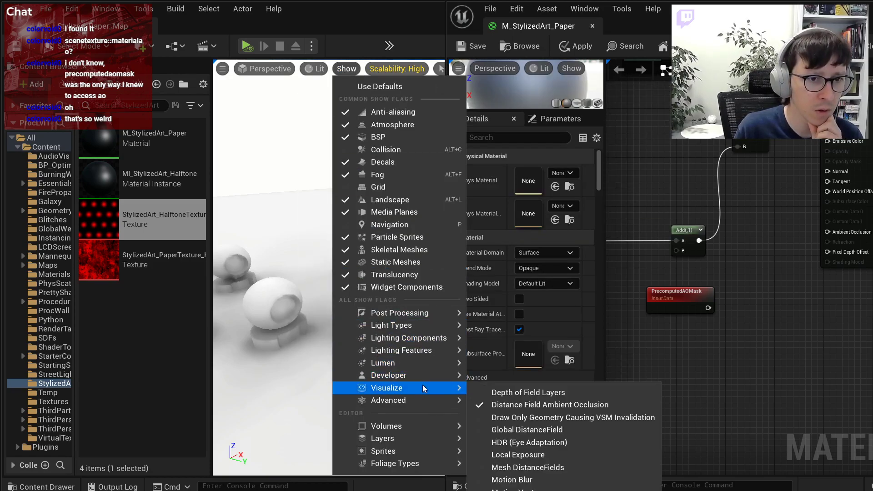
left_click(514, 406)
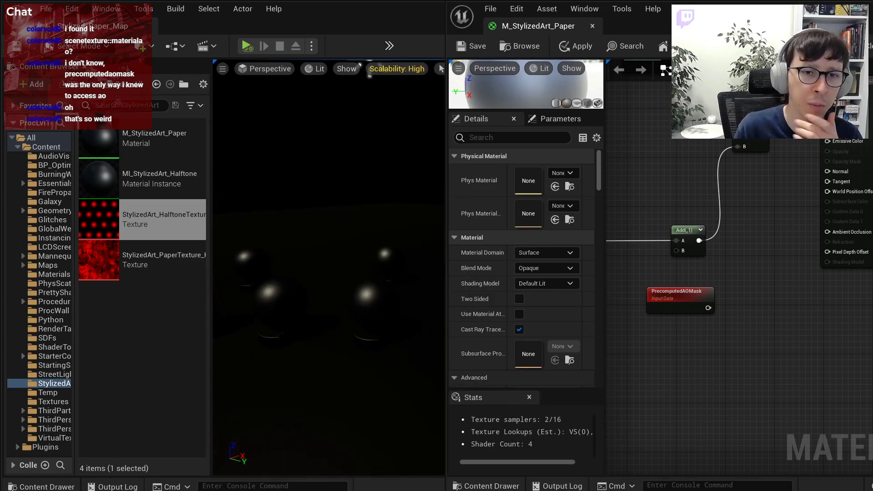
scroll(717, 239, "down", 2)
right_click_drag(713, 207, 713, 320)
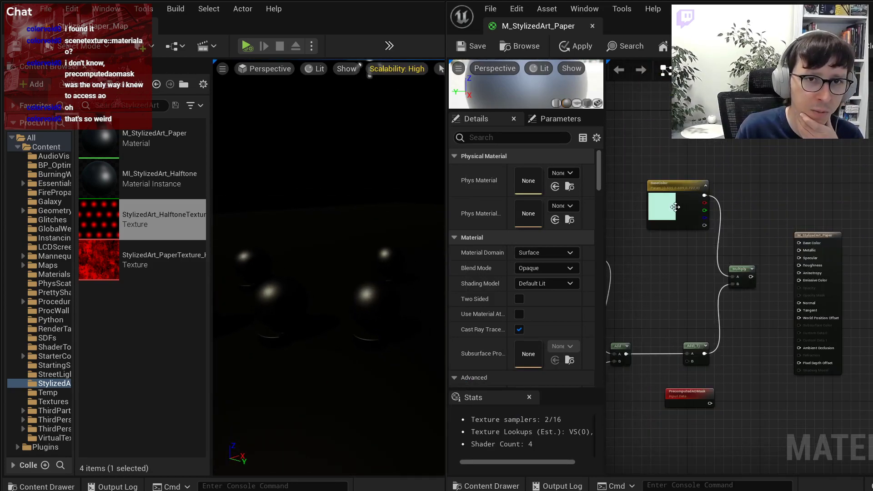
scroll(754, 303, "up", 3)
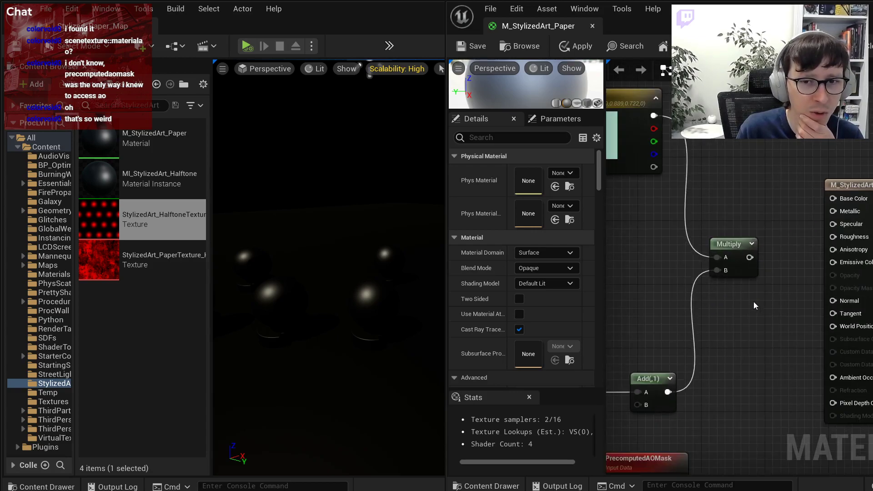
Look through the shading models and view modes, and turn the Distance Field Ambient Occlusion visualization back on.
left_click(558, 285)
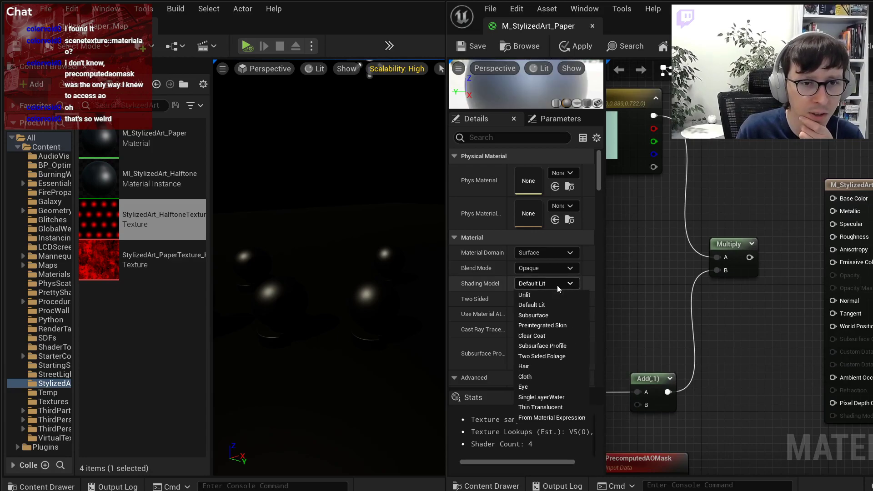
left_click(558, 285)
left_click(324, 69)
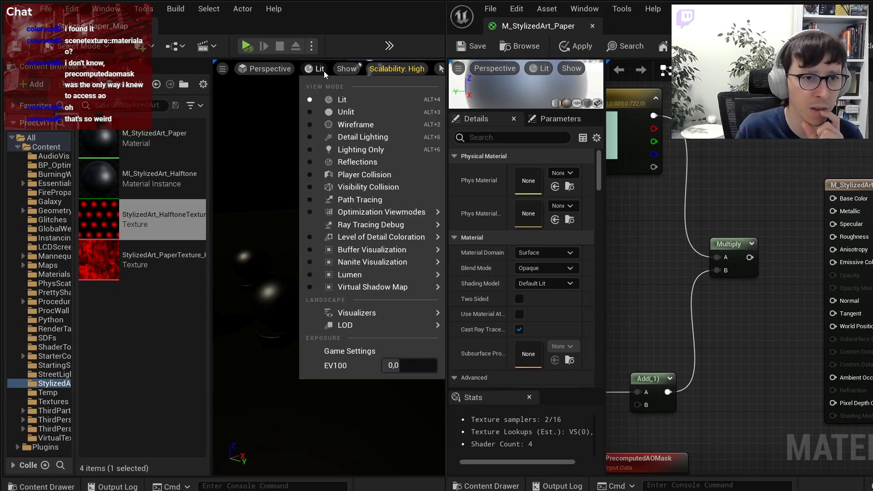
mouse_move(383, 257)
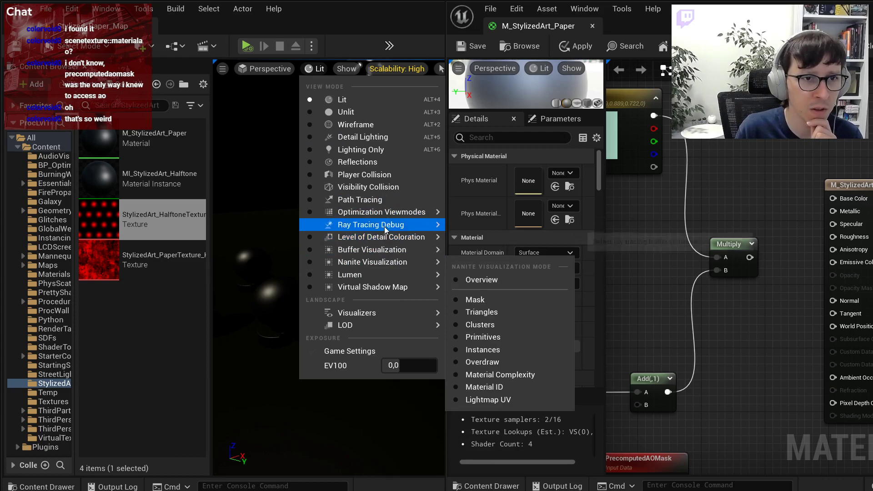
left_click(347, 69)
mouse_move(414, 388)
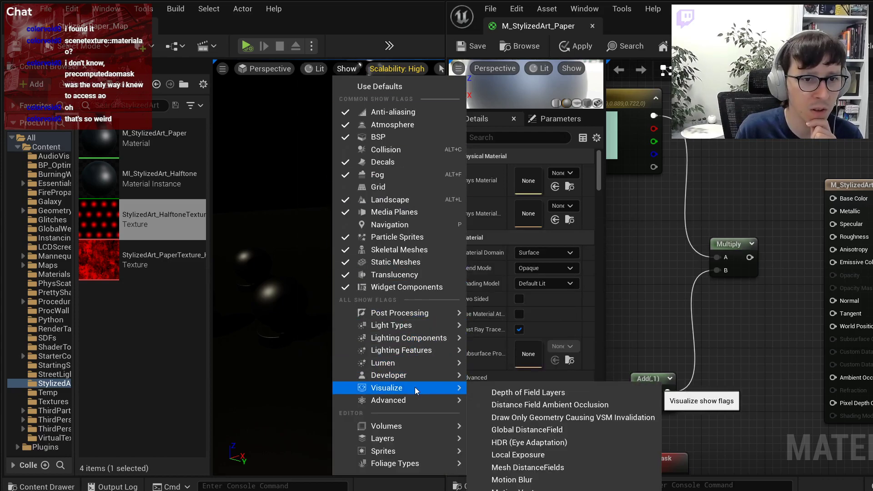
left_click(528, 406)
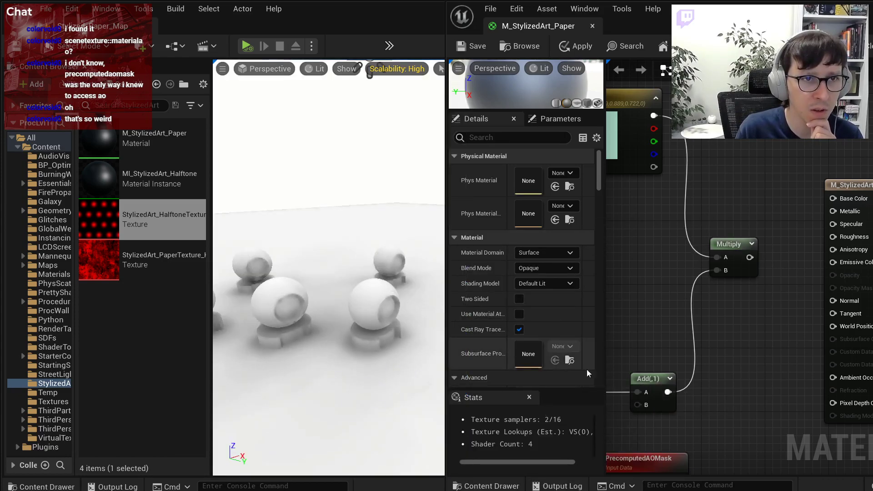
Delete the PrecomputedAOMask node from the paper material graph.
right_click_drag(731, 413, 795, 306)
left_click(696, 364)
key("Delete")
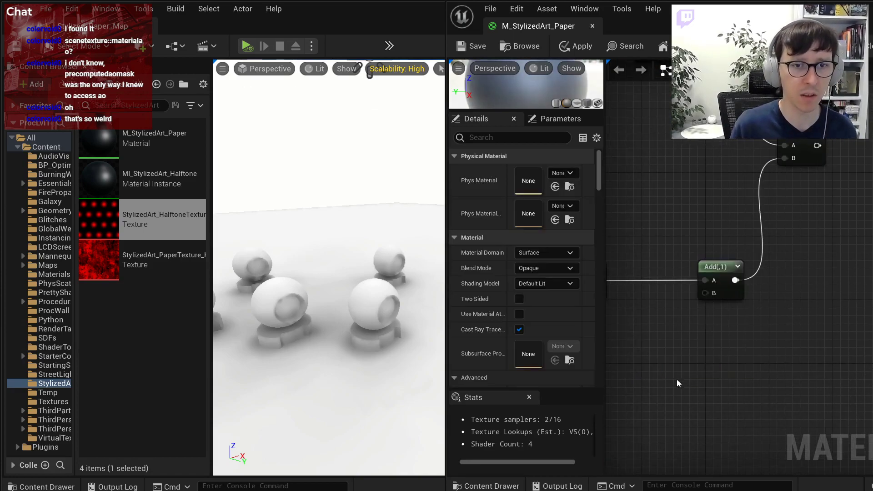
Set the paper material's shading model to Unlit, keeping the material domain on Surface.
left_click(563, 253)
left_click(562, 263)
left_click(561, 283)
left_click(550, 295)
left_click(541, 253)
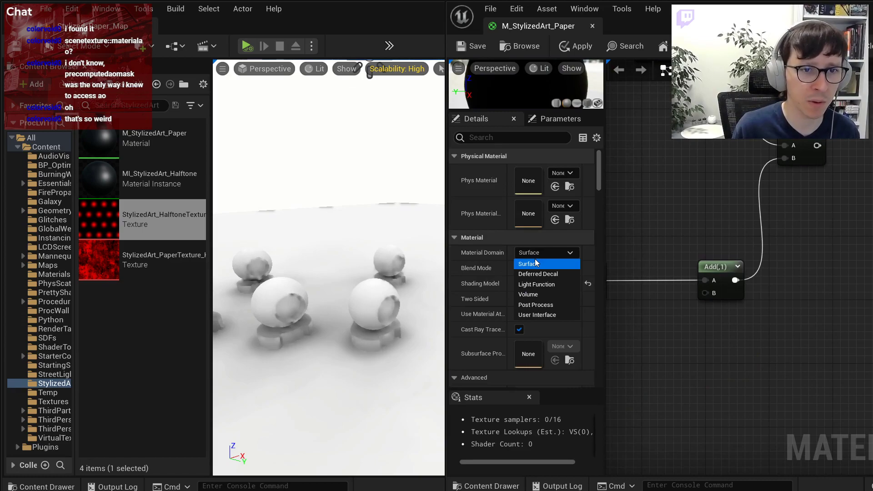
left_click(536, 261)
Set the paper material's blend mode to Translucent, save it, and check the occlusion view in the level.
left_click(542, 268)
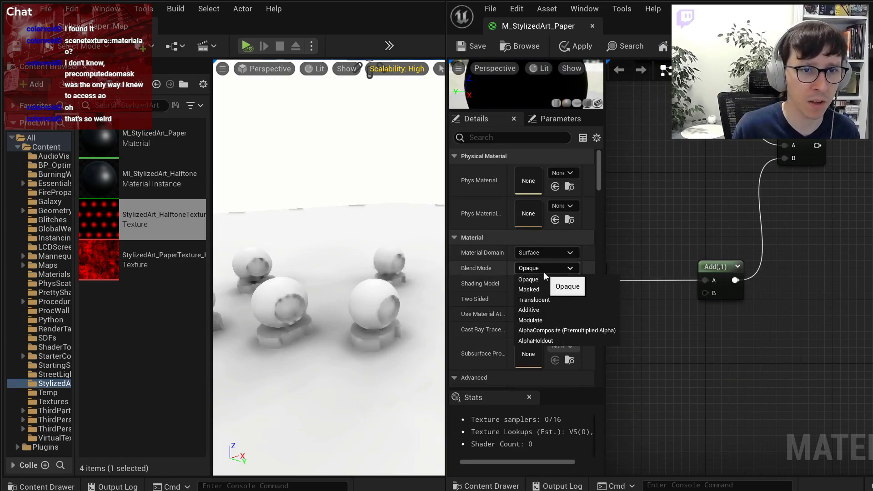
left_click(547, 299)
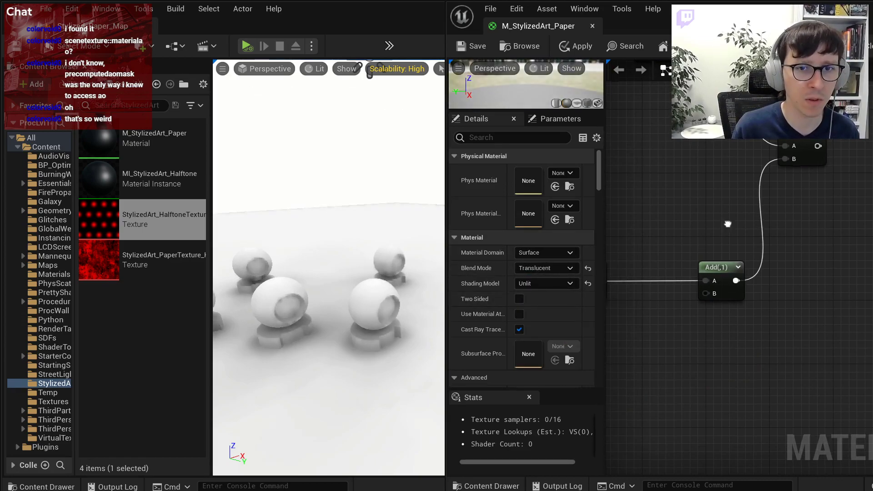
right_click_drag(835, 166, 802, 236)
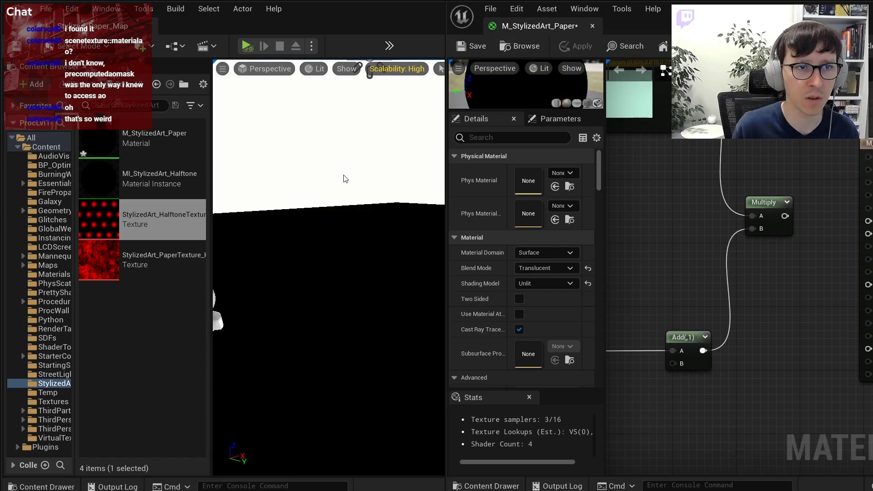
key("ctrl+s")
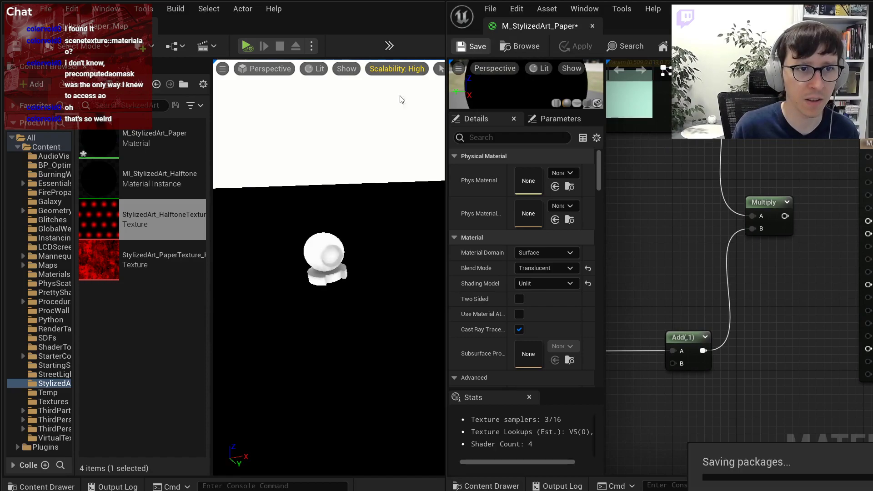
right_click_drag(324, 152, 343, 162)
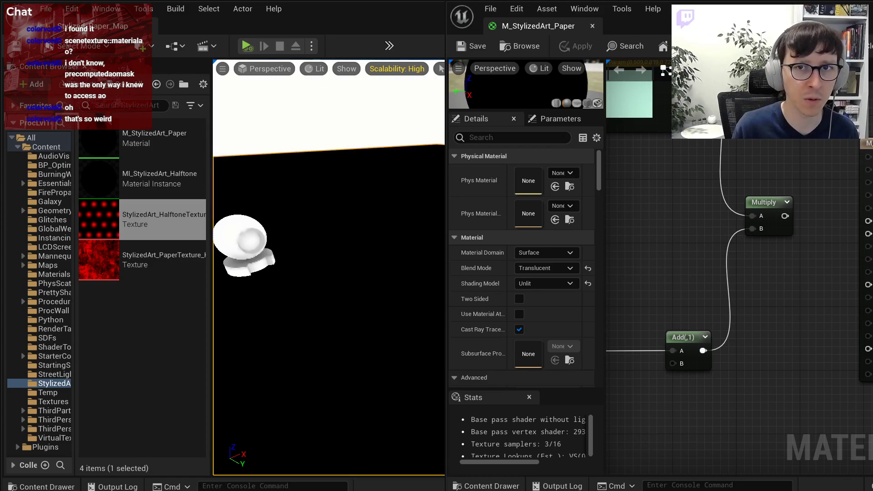
Replace the Floor's Element 0 paper material with the white M_TAA_Simple environment material.
key("alt+Tab")
scroll(688, 383, "down", 2)
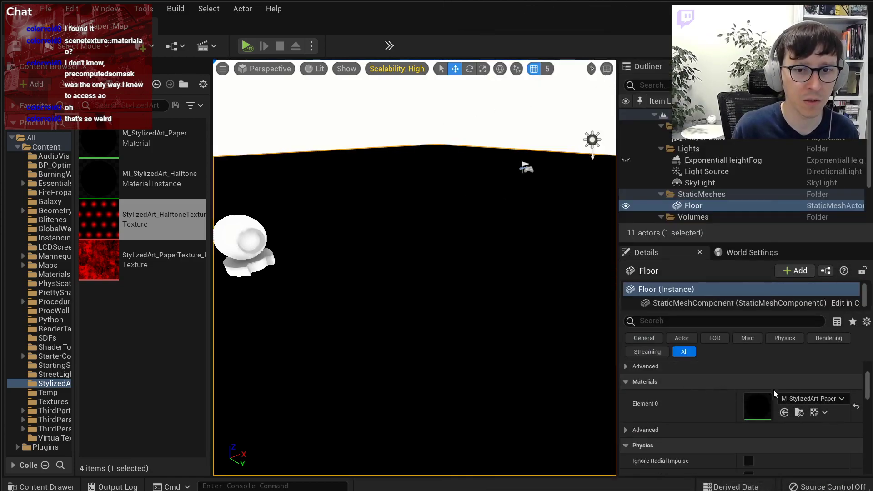
left_click(811, 398)
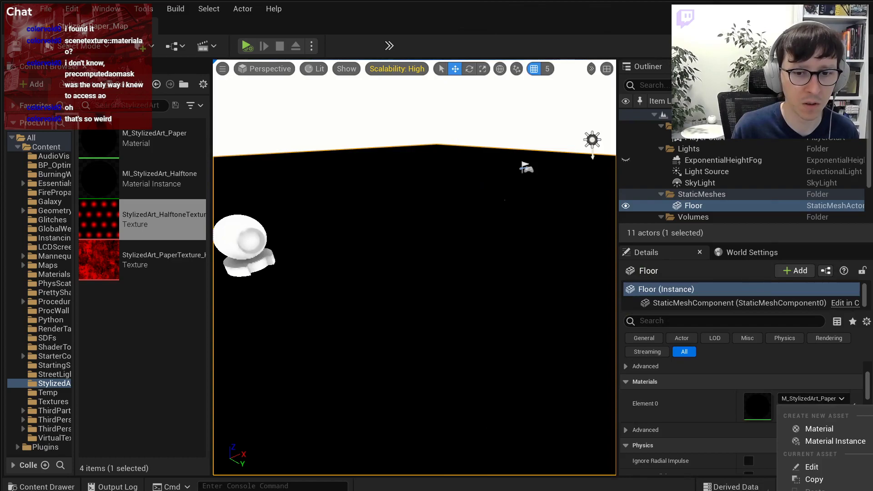
left_click(819, 490)
right_click_drag(417, 325, 409, 298)
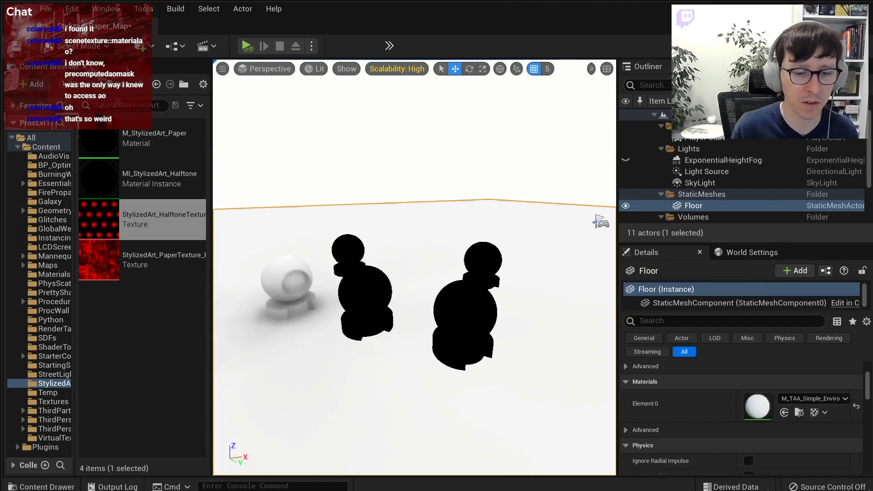
Try the Masked blend mode on the paper material and apply it to compare the occlusion view.
key("alt+Tab")
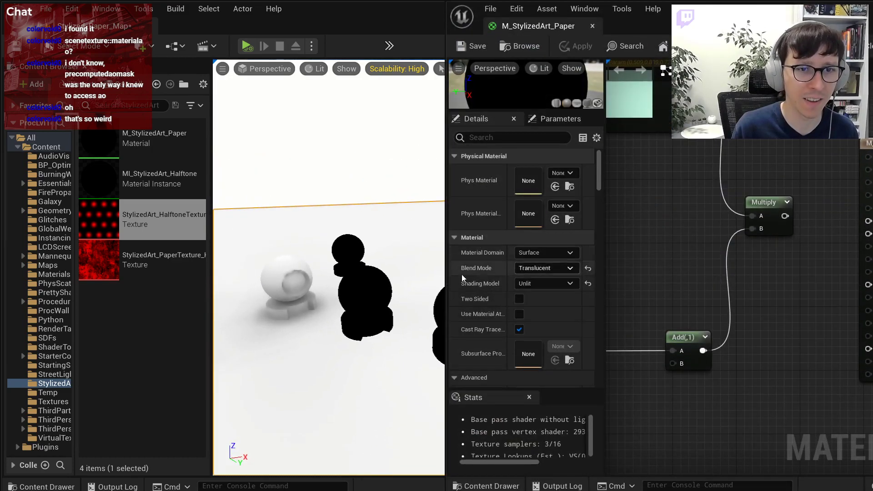
left_click(563, 271)
left_click(566, 290)
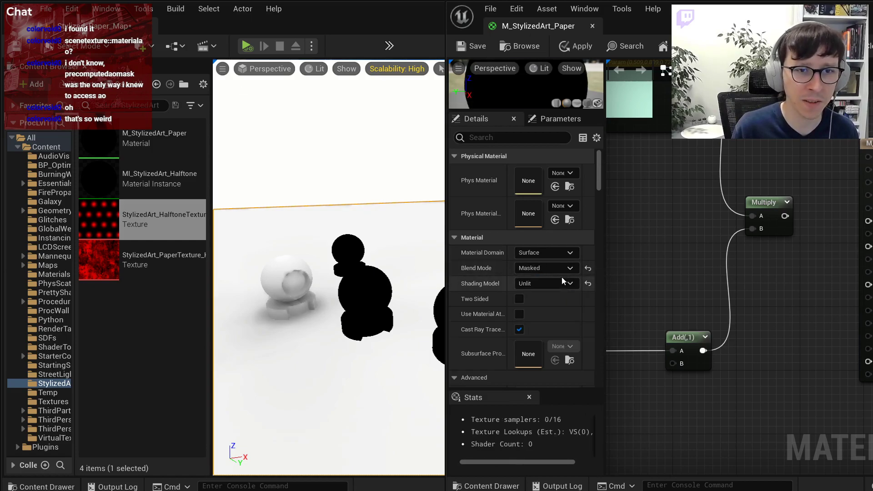
left_click(572, 47)
Set the paper material's blend mode to Opaque and apply it, checking the occlusion on the test spheres.
left_click_drag(445, 254, 516, 257)
left_click(600, 268)
left_click(603, 280)
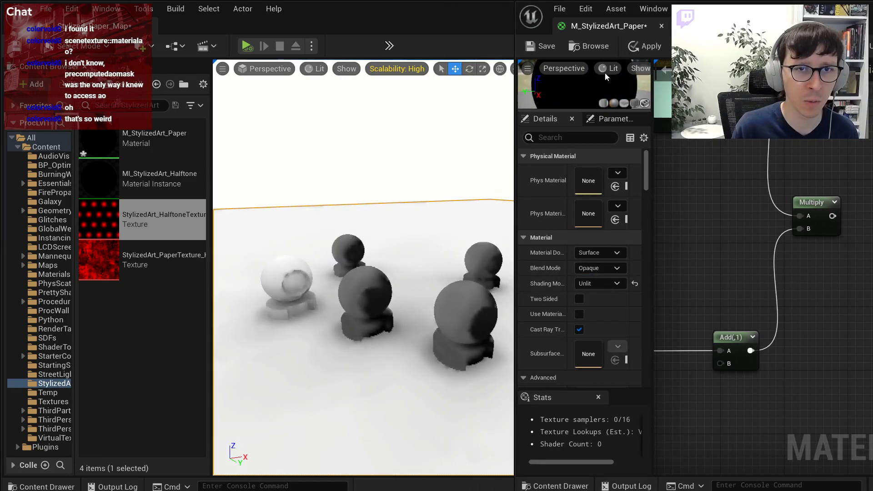
left_click(644, 46)
left_click_drag(459, 289, 468, 269)
Test the Two Sided and Cast Ray Traced Shadows options on the paper material, then restore and apply the original settings.
left_click(579, 299)
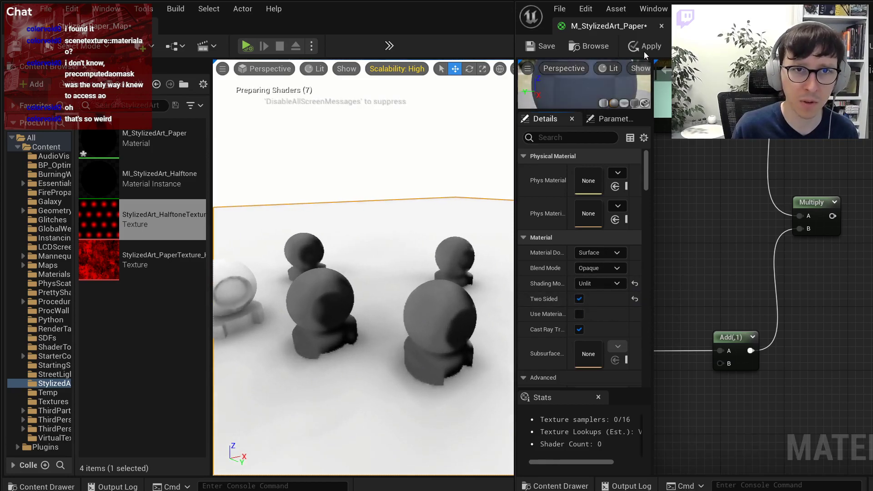
left_click(642, 50)
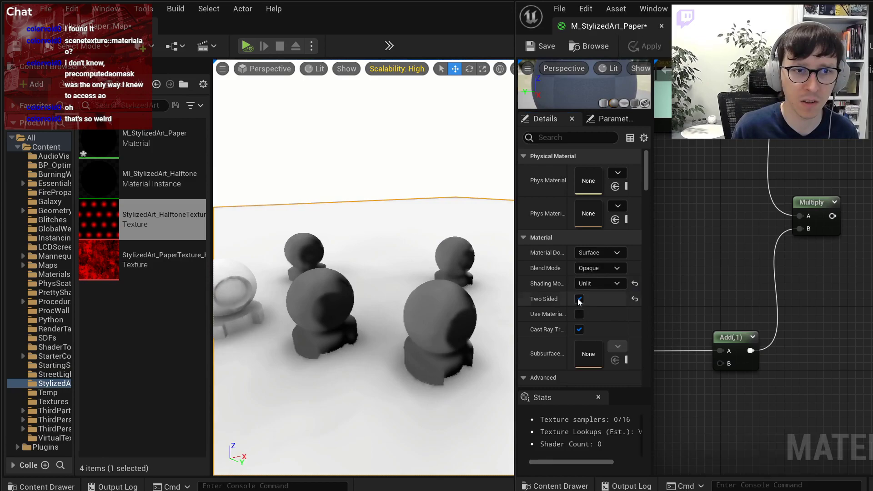
left_click(579, 299)
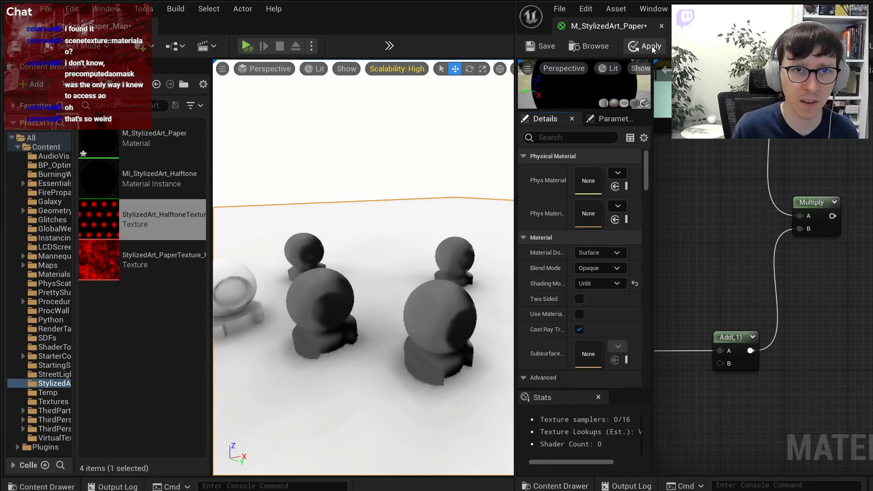
left_click(580, 330)
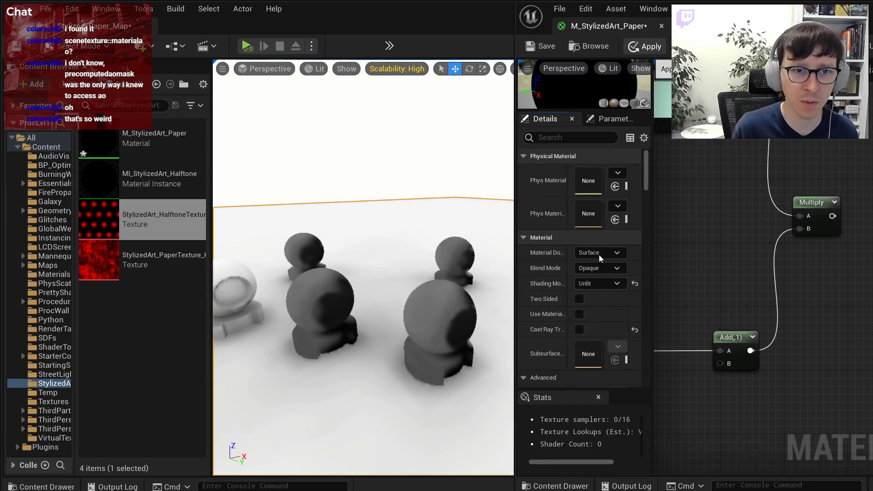
left_click(579, 330)
left_click(642, 47)
Apply the Default Lit shading model to the paper material to compare its occlusion with Unlit.
left_click(599, 283)
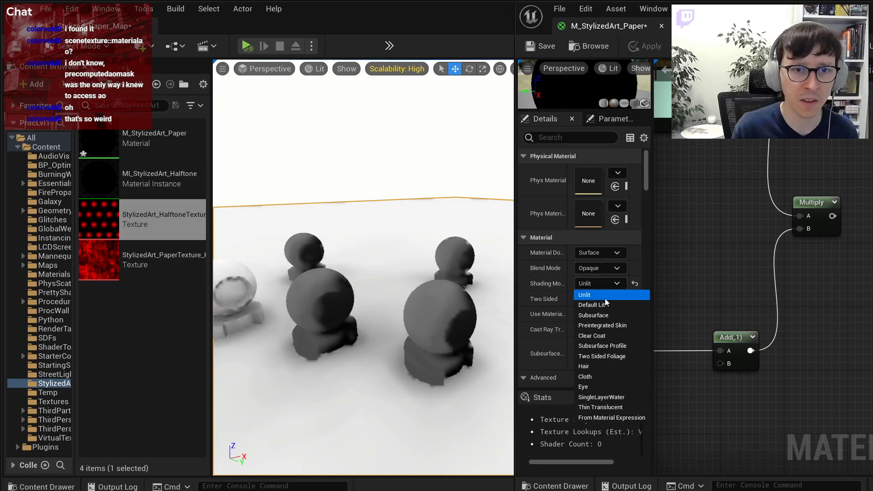
left_click(599, 304)
left_click(633, 47)
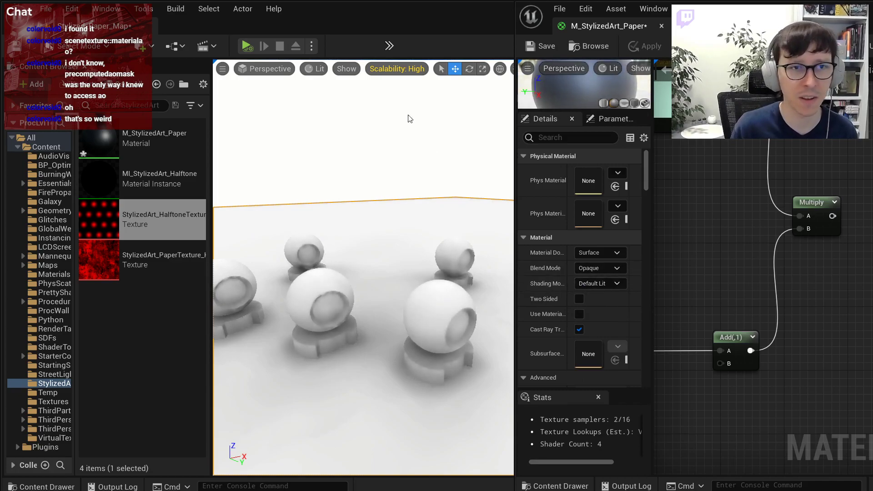
Turn off the Distance Field Ambient Occlusion visualization in the level and inspect the normally lit test spheres.
left_click(346, 69)
mouse_move(414, 388)
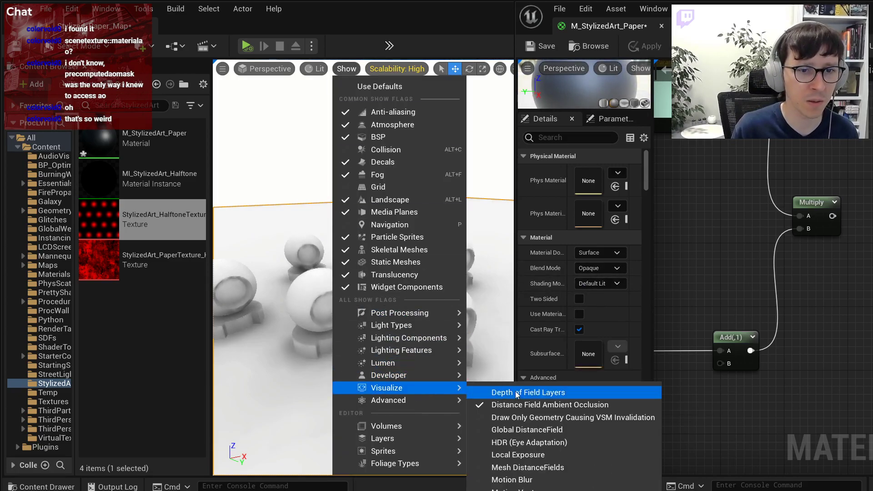
left_click(530, 405)
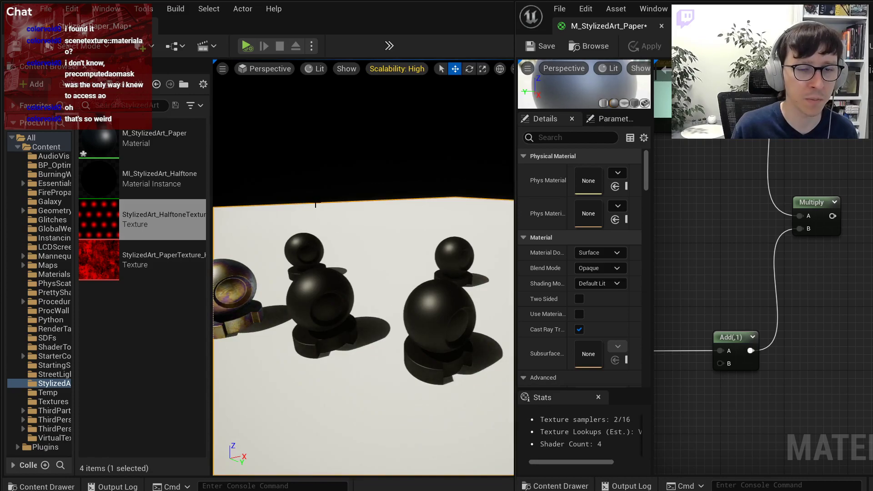
right_click_drag(431, 265, 430, 292)
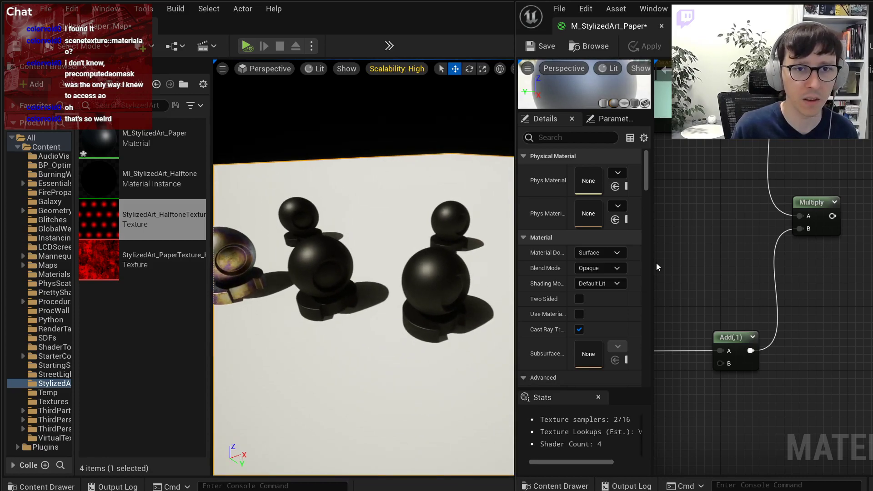
Set the paper material's shading model back to Unlit and save the material.
left_click_drag(517, 184, 440, 183)
scroll(757, 285, "down", 2)
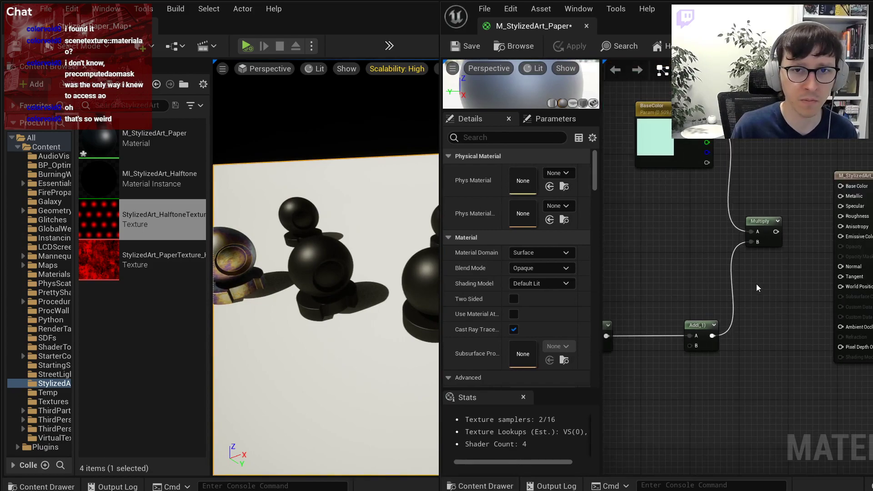
right_click_drag(756, 284, 771, 330)
left_click(538, 253)
left_click(542, 266)
left_click(544, 270)
left_click(545, 278)
left_click(541, 283)
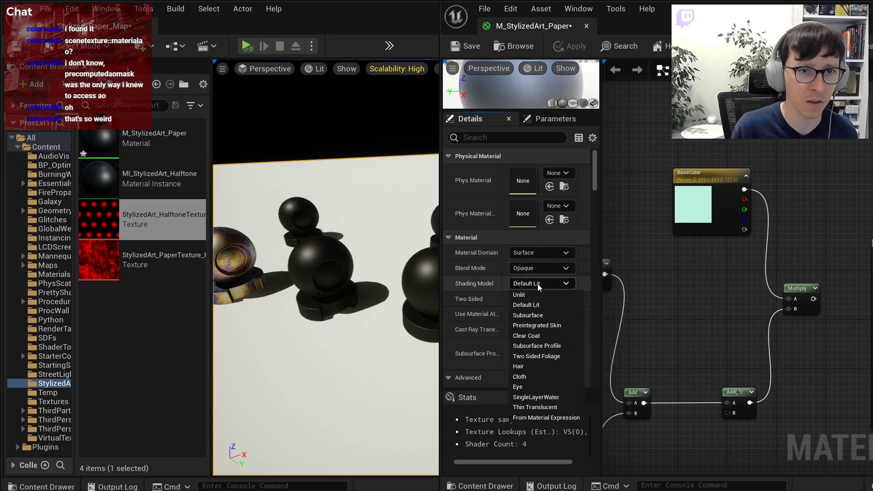
left_click(538, 295)
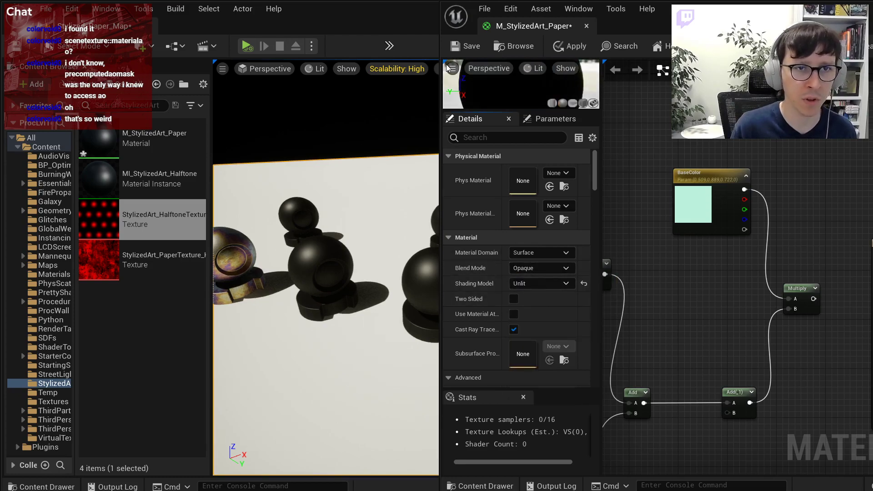
left_click(461, 47)
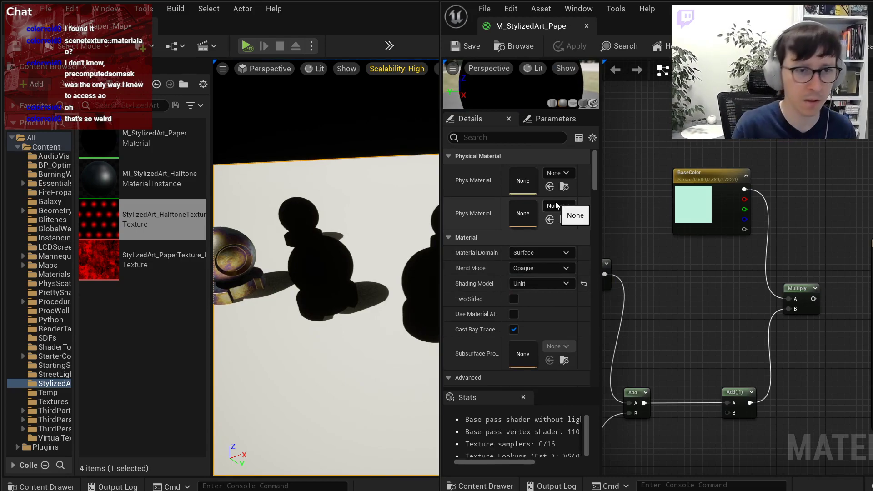
Switch to Substance Designer, open the recent StylizedArt.sbs package and add the TAA_Basic_ShaderTestSphere_v012_Dense.fbx mesh to it.
left_click(328, 304)
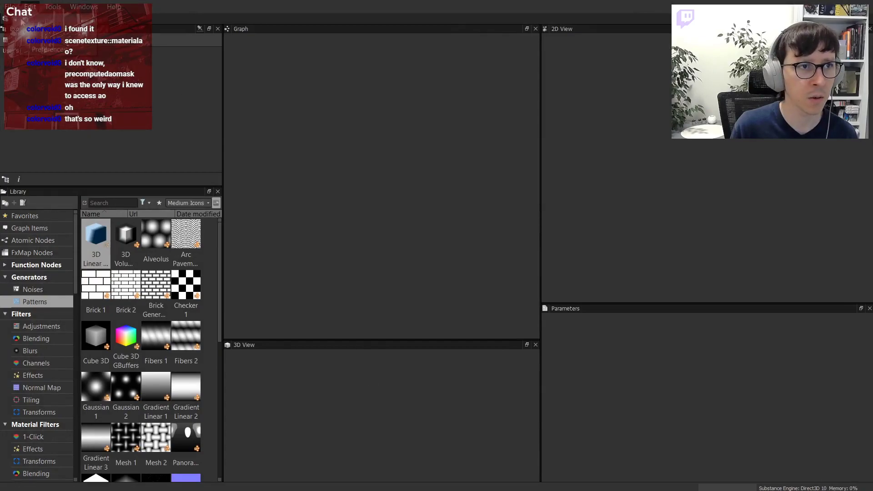
left_click(10, 6)
mouse_move(27, 62)
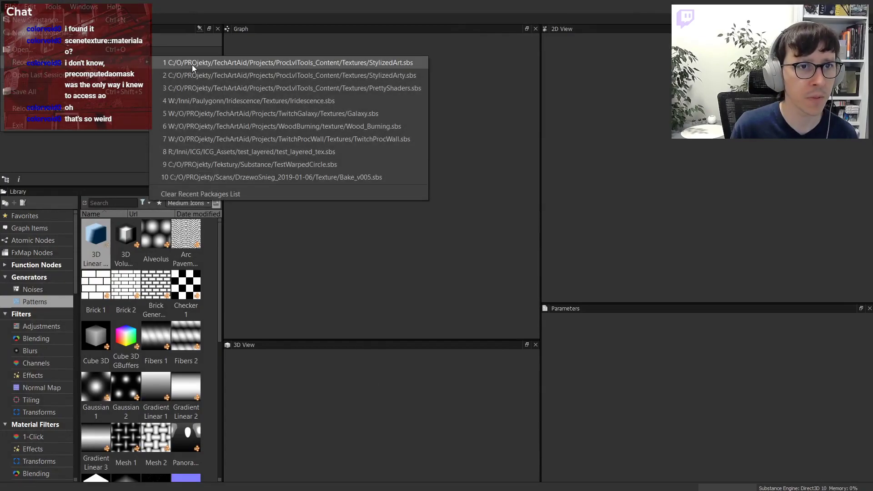
left_click(192, 65)
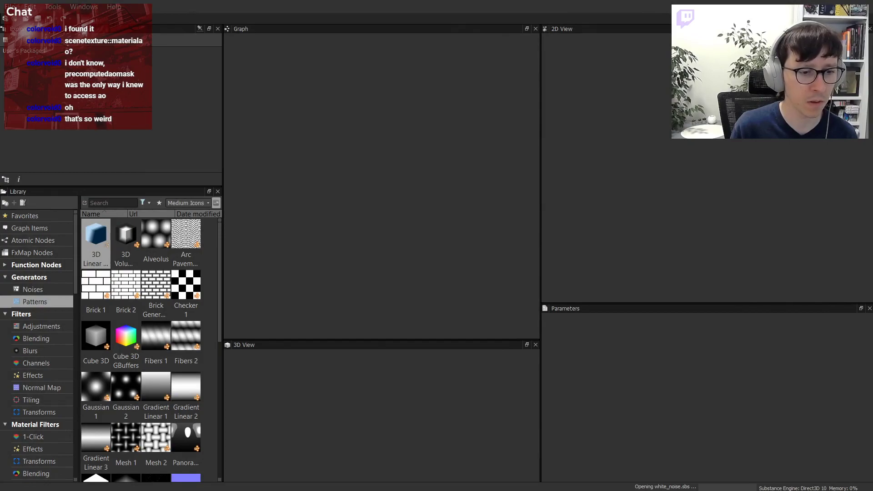
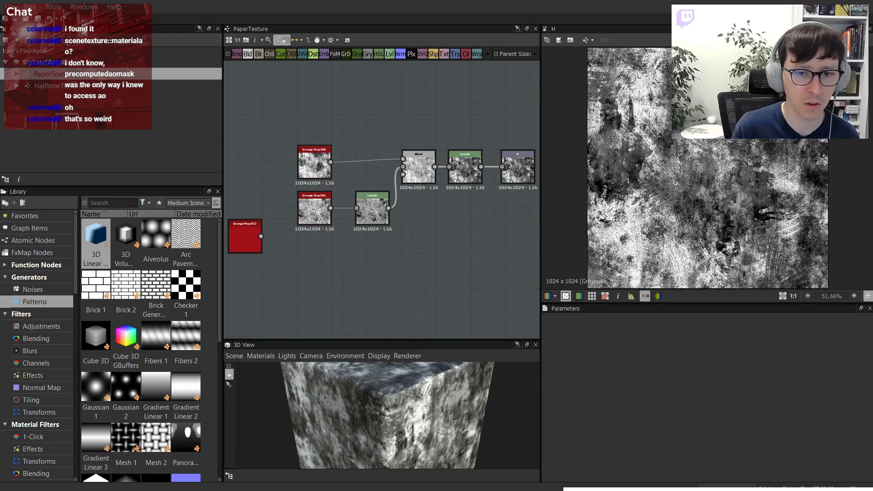
left_click_drag(420, 457, 63, 63)
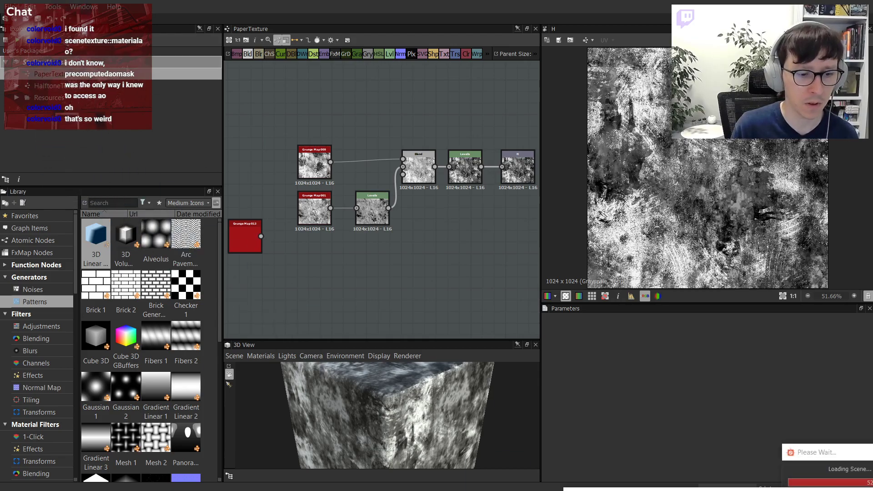
Switch back to Unreal Editor and locate the selected test sphere's S_ShaderTestSphere mesh in the project content.
key("alt+Tab")
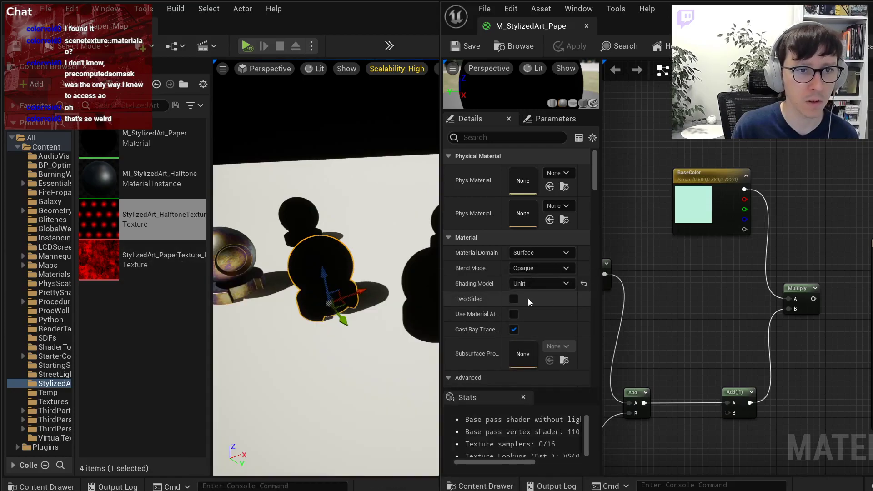
left_click(814, 8)
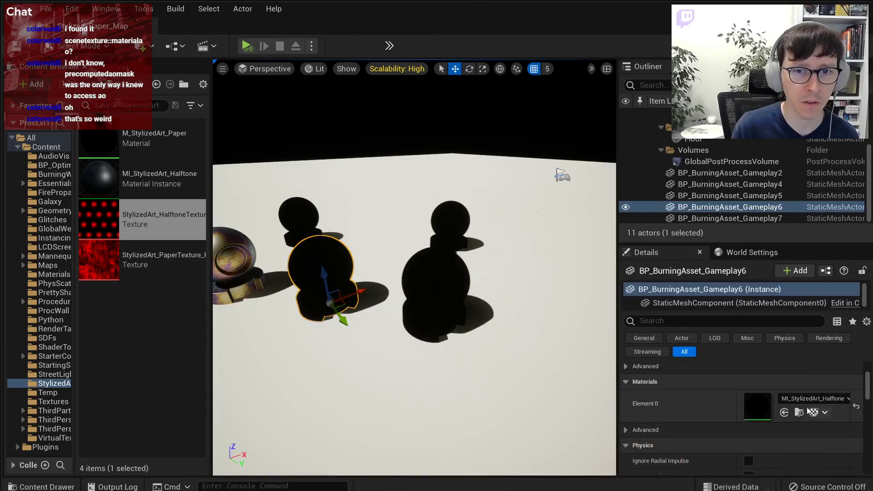
scroll(713, 430, "down", 3)
scroll(759, 386, "up", 6)
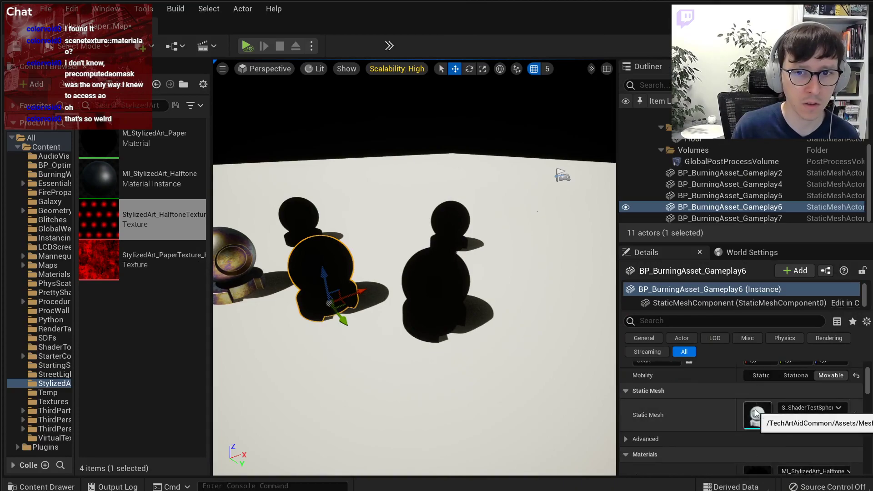
right_click(756, 412)
left_click(791, 416)
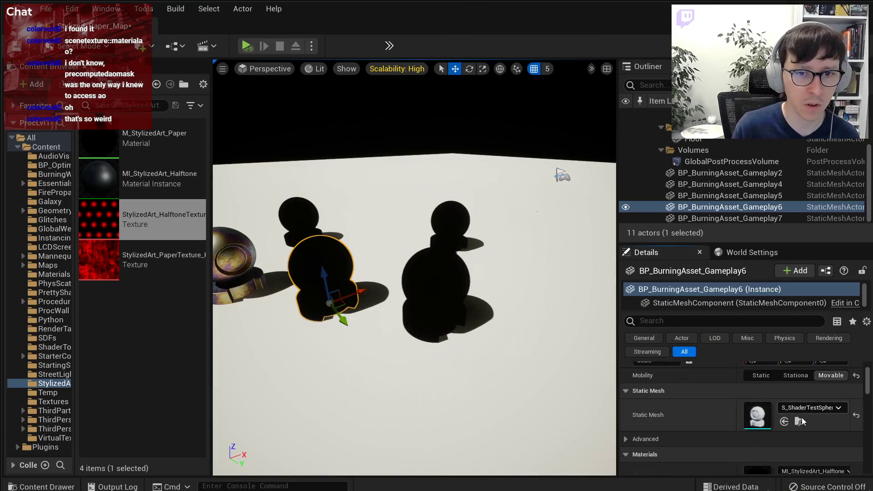
left_click(799, 422)
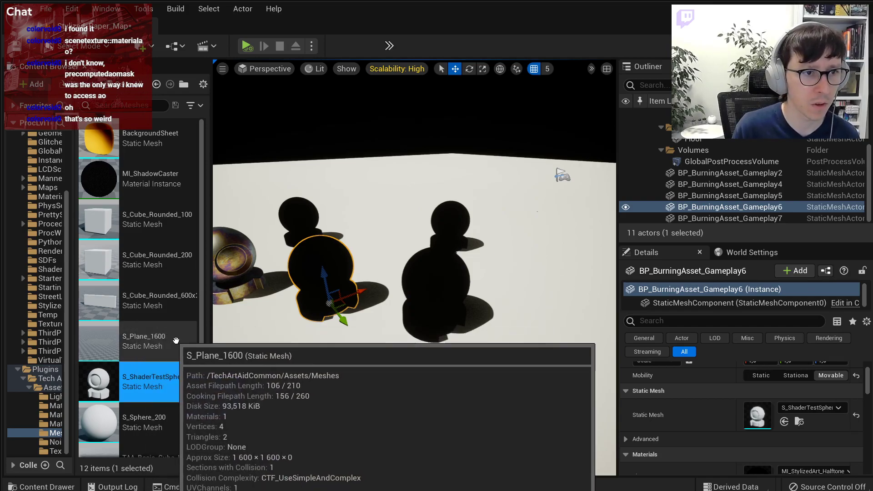
Select all five BP_BurningAsset_Gameplay test spheres and replace their static mesh with TAA_Basic_ShaderTestSphere_v012_Dense.
left_click_drag(210, 347, 211, 347)
scroll(191, 364, "down", 4)
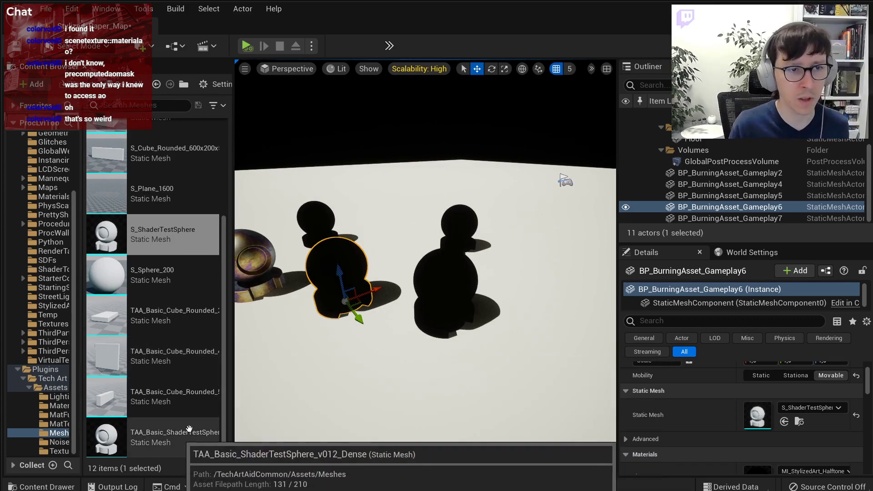
left_click(320, 223, "ctrl")
left_click(450, 287, "ctrl")
left_click(465, 232, "ctrl")
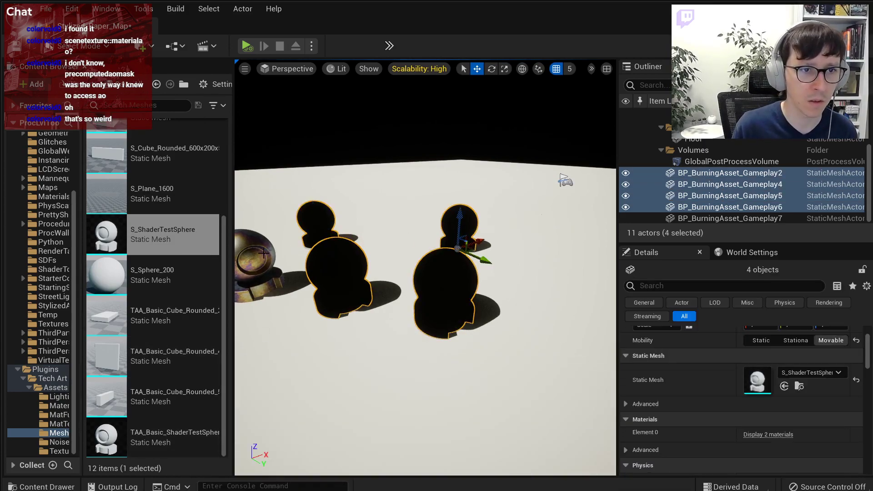
left_click(257, 268, "ctrl")
left_click(103, 444)
left_click_drag(103, 444, 757, 381)
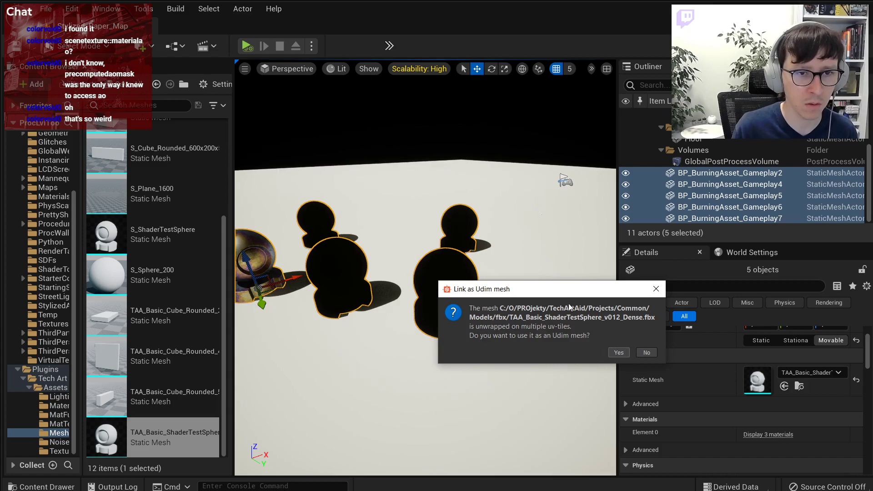
Accept linking the dense test sphere as a UDIM mesh, and launch Blender 3.1.2.
left_click(619, 352)
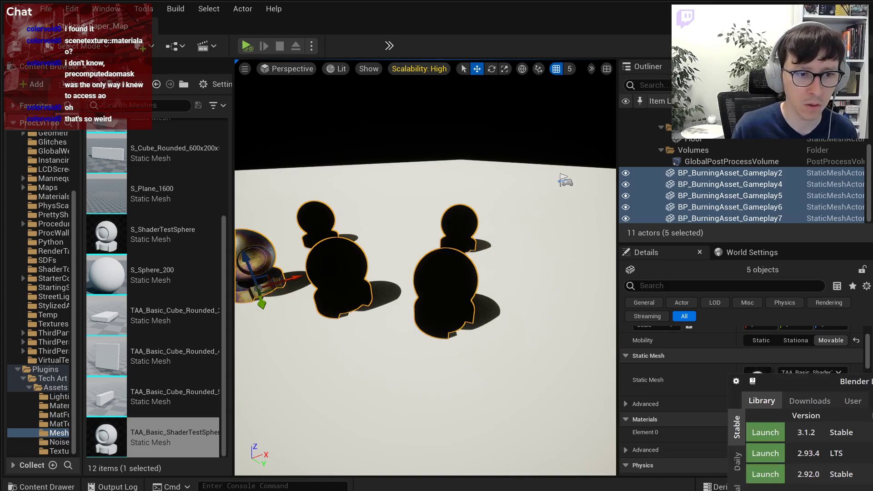
left_click(771, 435)
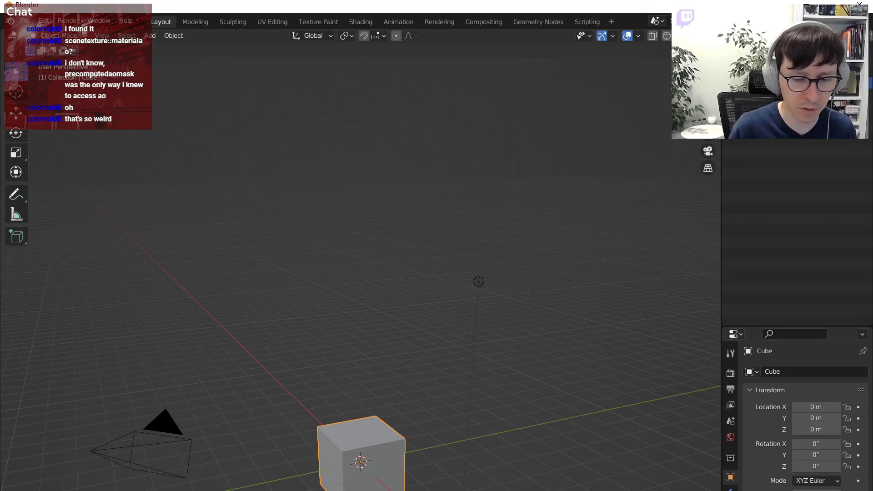
left_click_drag(503, 7, 551, 38)
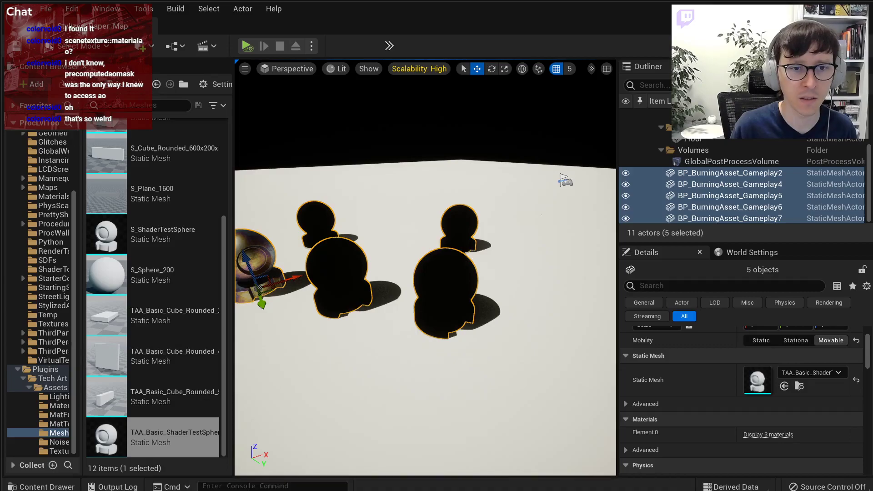
Switch to Blender and fit its window to the screen.
left_click_drag(502, 490, 728, 11)
mouse_move(872, 490)
left_mouse_down()
mouse_move(872, 478)
mouse_move(871, 490)
left_mouse_up()
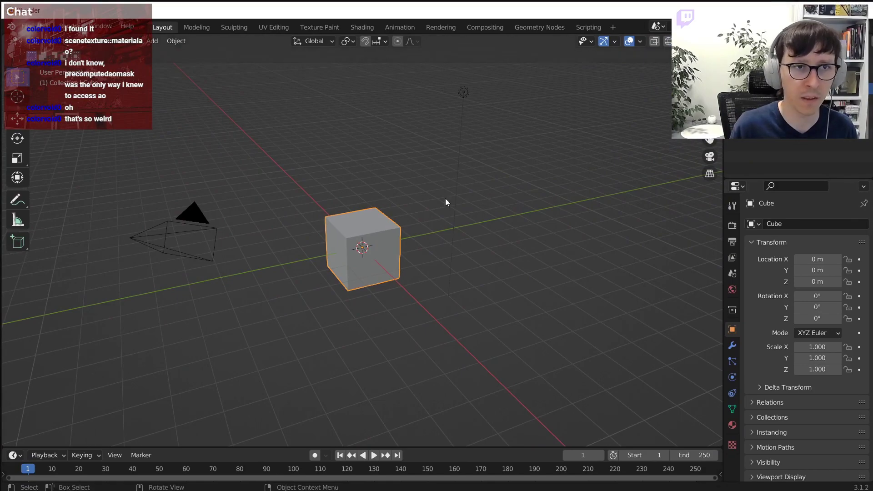
Look through the C:\O\PROjekty\TechArtAid\Projects\Common\Models\blend folder for a source file of the dense shader test sphere, without opening one.
left_click(26, 26)
mouse_move(88, 64)
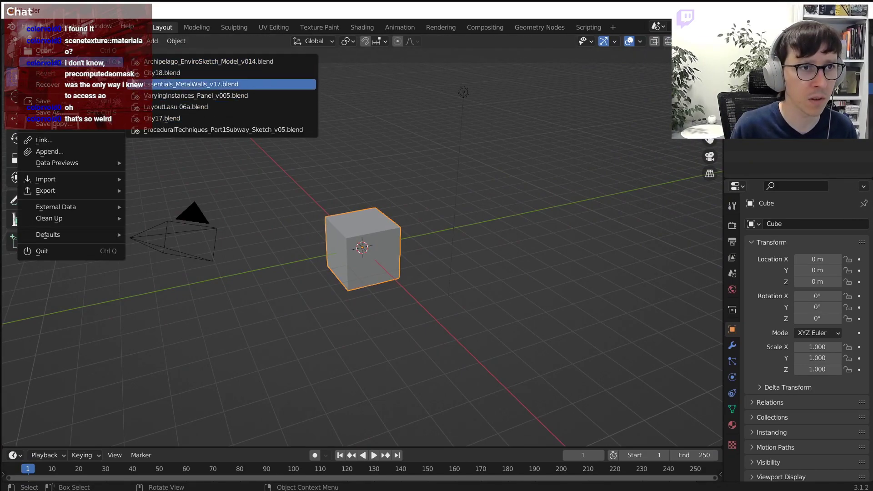
left_click(46, 50)
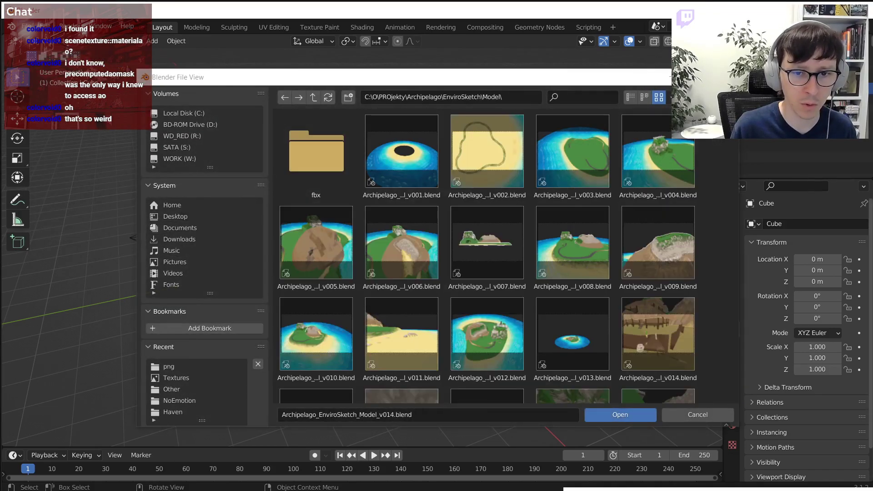
left_click(489, 96)
type("C:\\O\\PROjekty\\TechArtAid\\Projects\\Common\\Models\\blend\\")
key("Return")
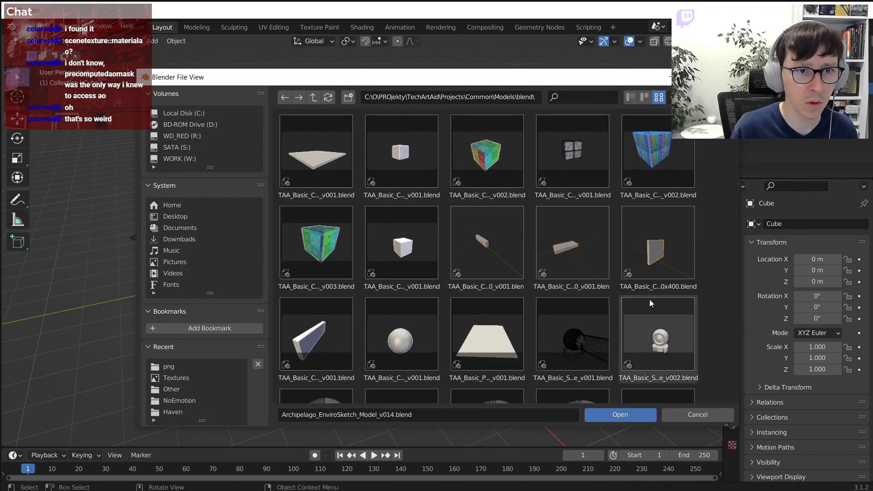
scroll(649, 299, "down", 3)
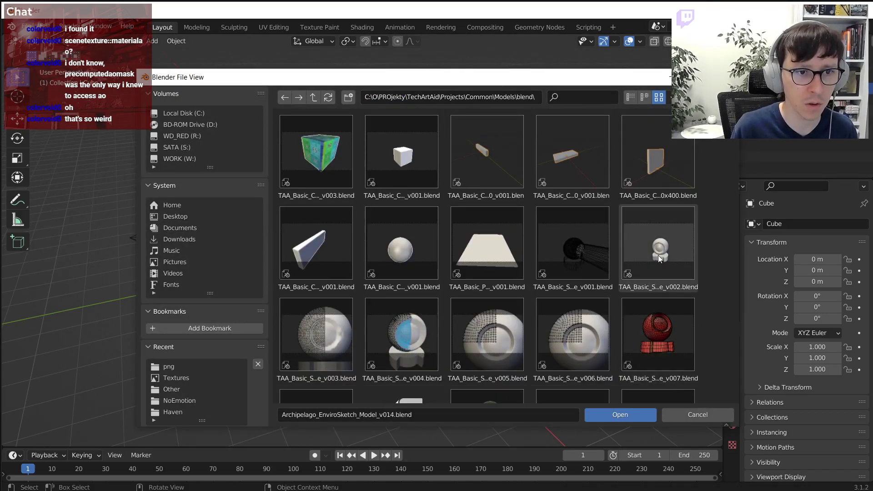
scroll(659, 256, "down", 5)
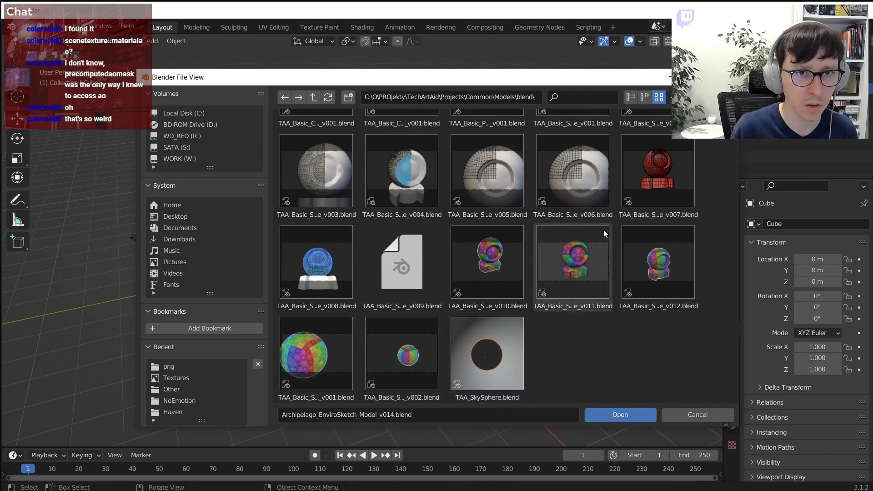
left_click(632, 98)
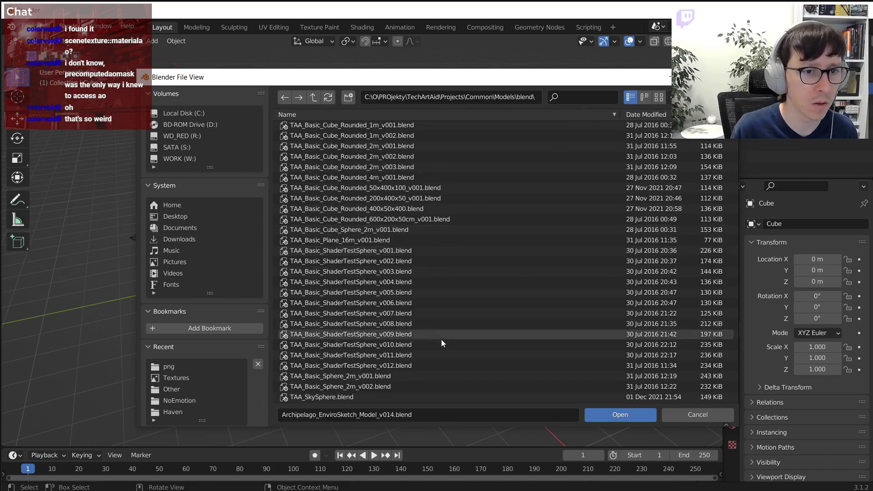
left_click(429, 365)
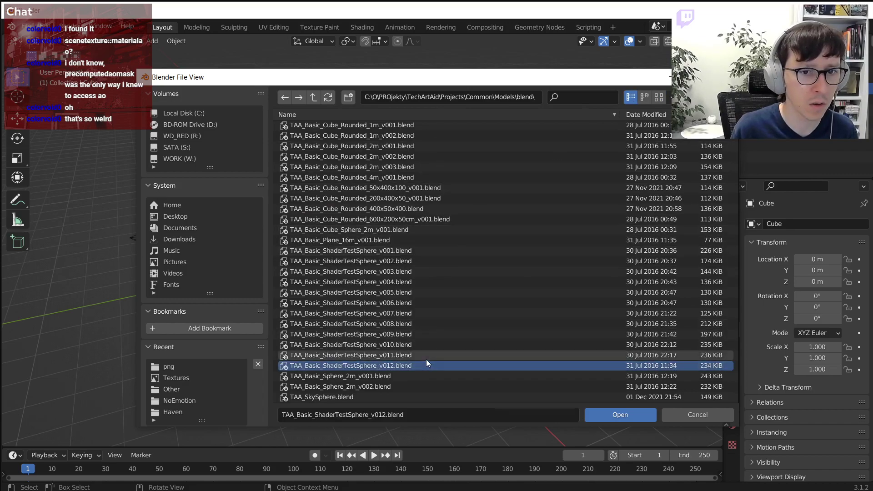
scroll(653, 367, "up", 1)
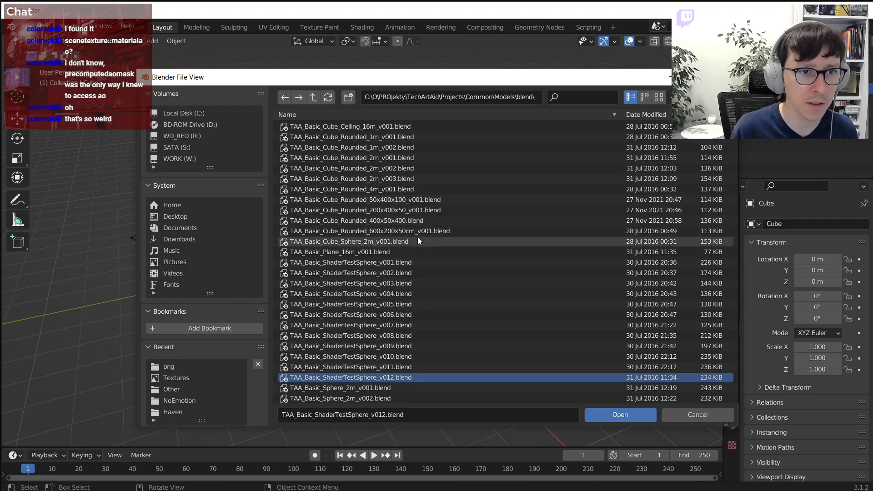
scroll(460, 238, "down", 1)
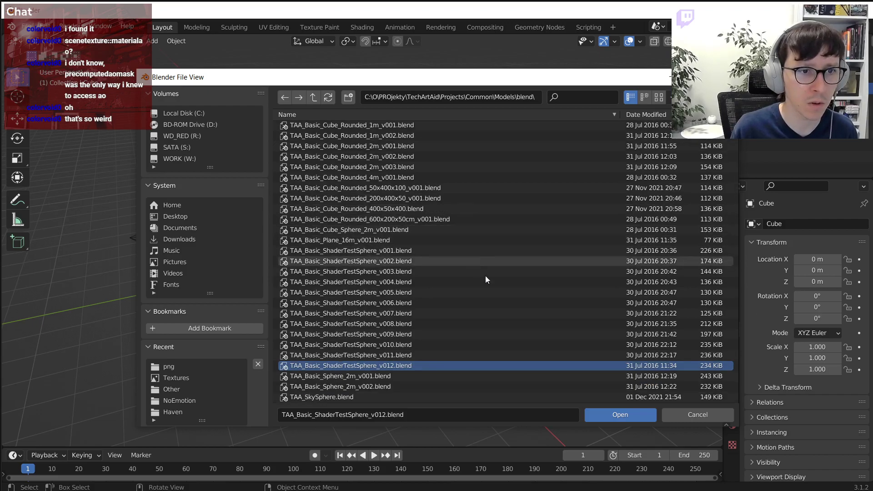
left_click(686, 419)
Delete the default cube and import TAA_Basic_ShaderTestSphere_v012_Dense.fbx from the TechArtAid Common\Models\fbx folder.
key("Delete")
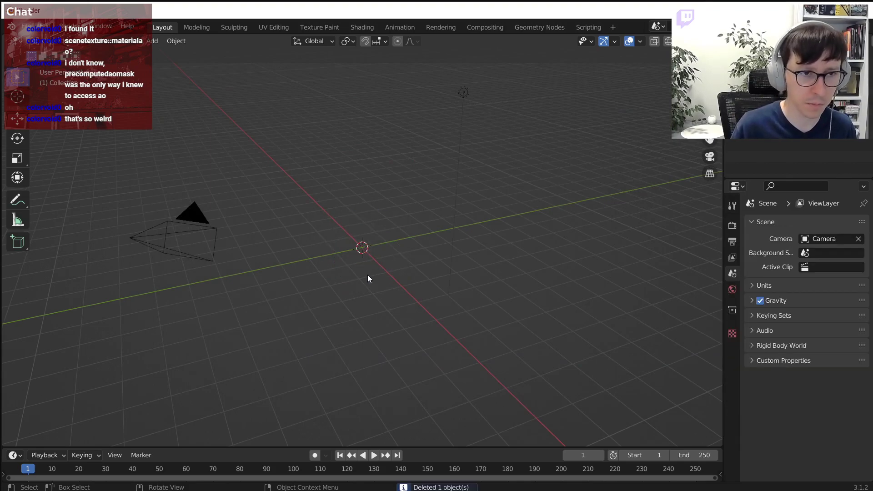
left_click(26, 26)
mouse_move(88, 180)
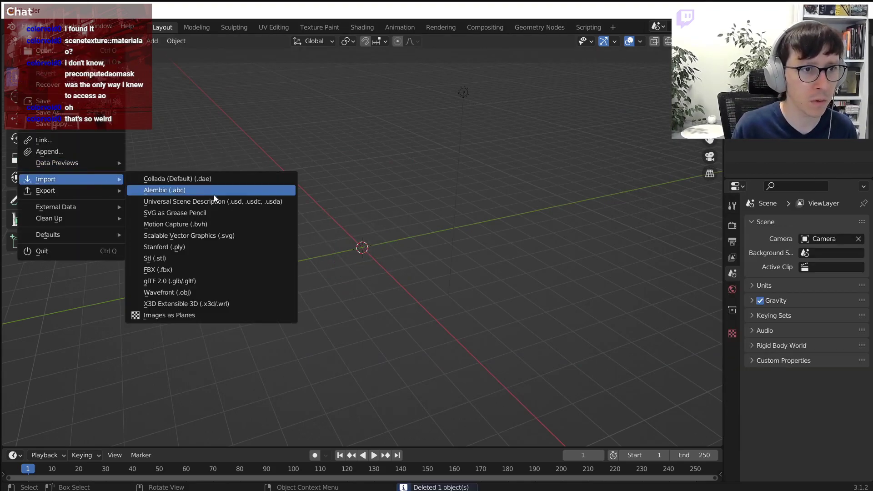
left_click(185, 270)
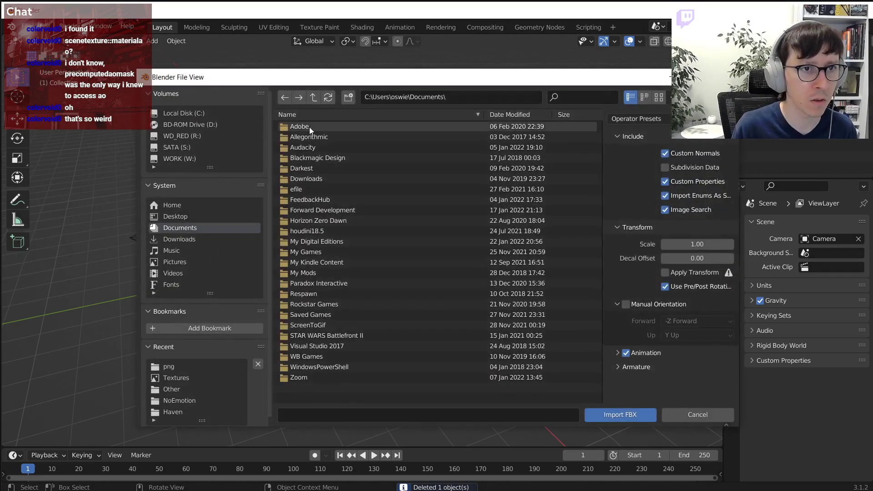
left_click(423, 97)
type("C:\\O\\PROjekty\\TechArtAid\\Projects\\Common\\Models\\blend\\")
key("Return")
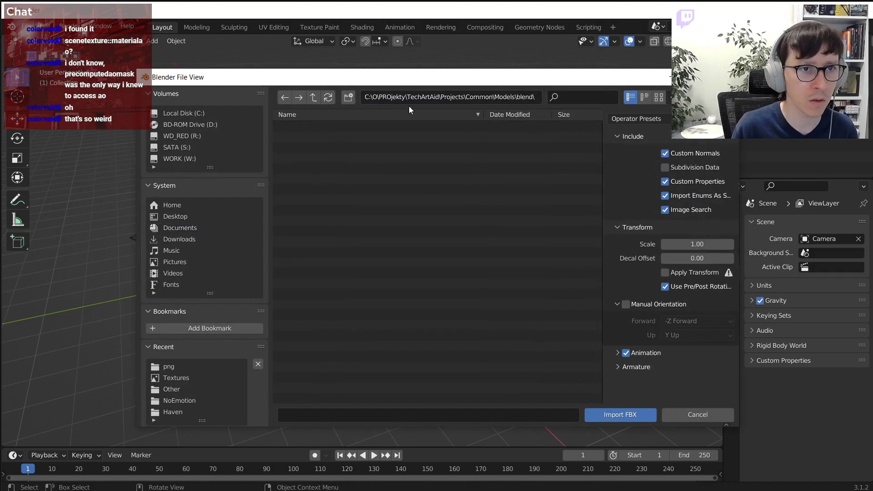
left_click(314, 97)
left_click(314, 137)
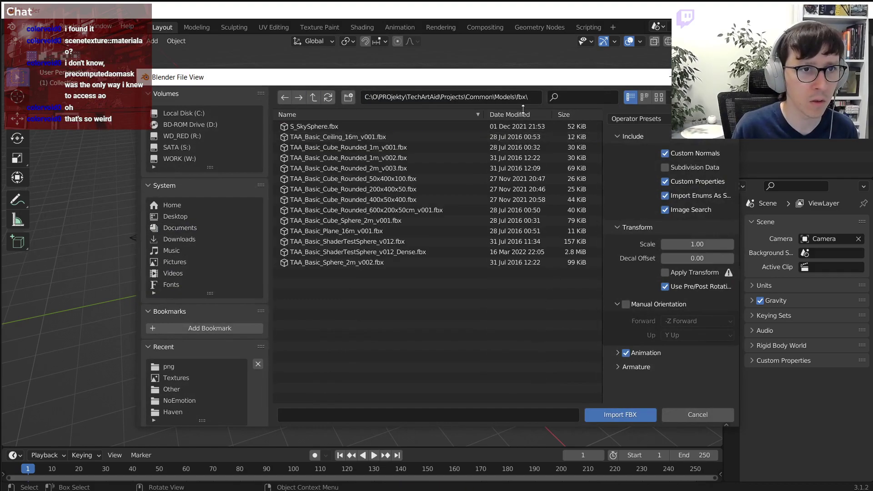
left_click(531, 115)
left_click(496, 127)
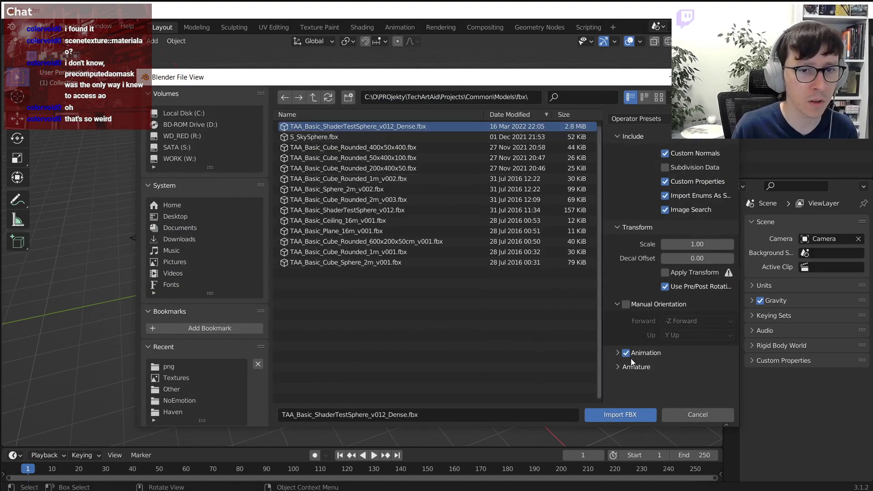
left_click(642, 415)
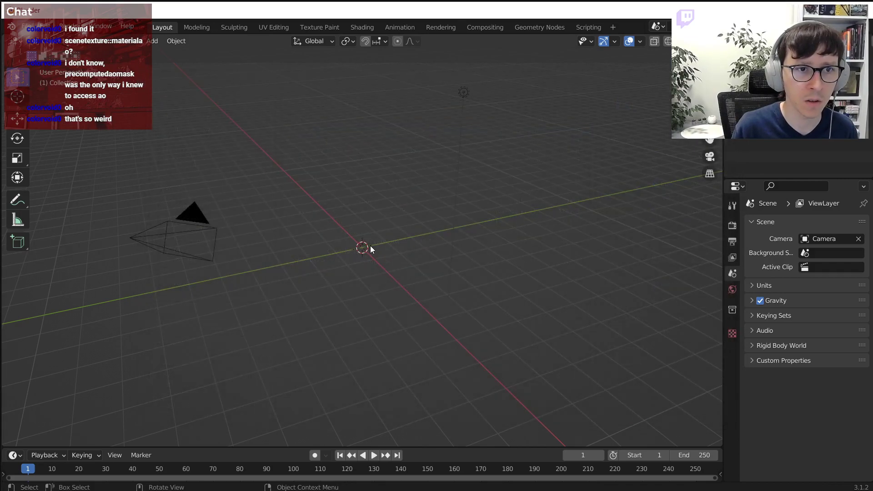
Apply all transforms to the imported test sphere.
scroll(351, 267, "up", 4)
middle_click_drag(350, 267, 511, 265)
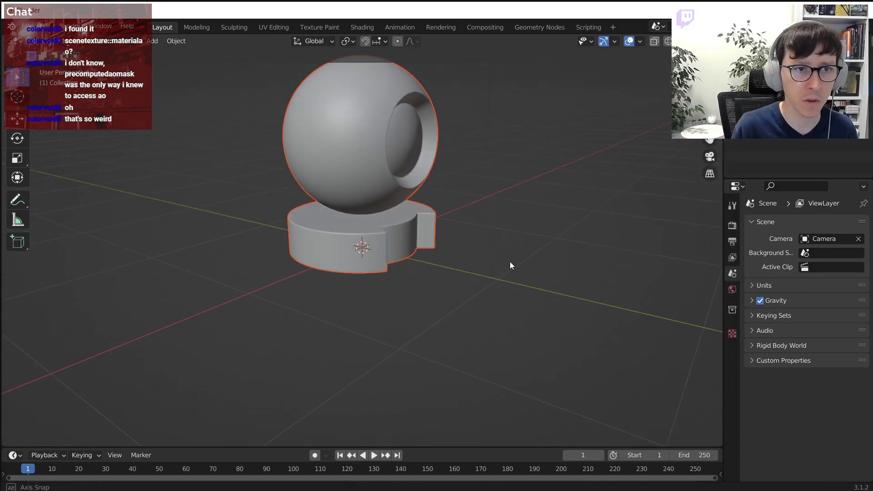
scroll(391, 224, "down", 3)
middle_click_drag(391, 224, 387, 291, "shift")
key("ctrl+a")
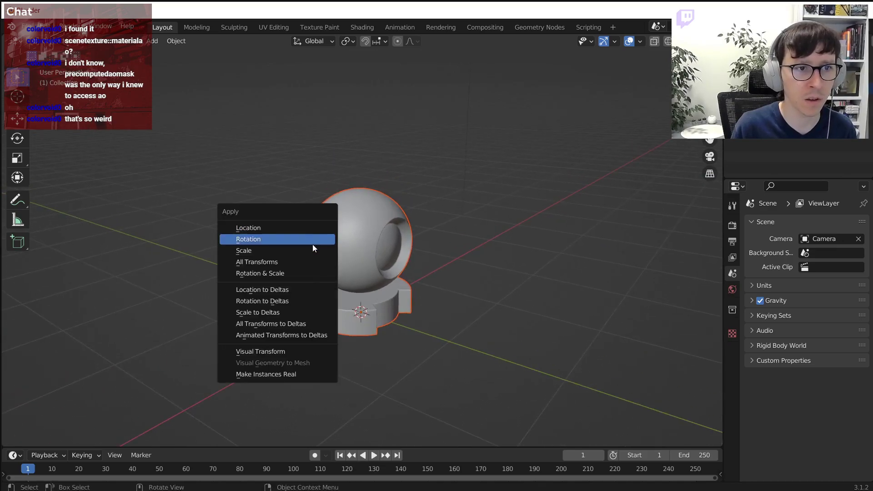
left_click(282, 263)
Save the scene as TAA_Basic_ShaderTestSphere_v012_Dense.blend in C:\O\PROjekty\TechArtAid\Projects\Common\Models\blend.
left_click(28, 26)
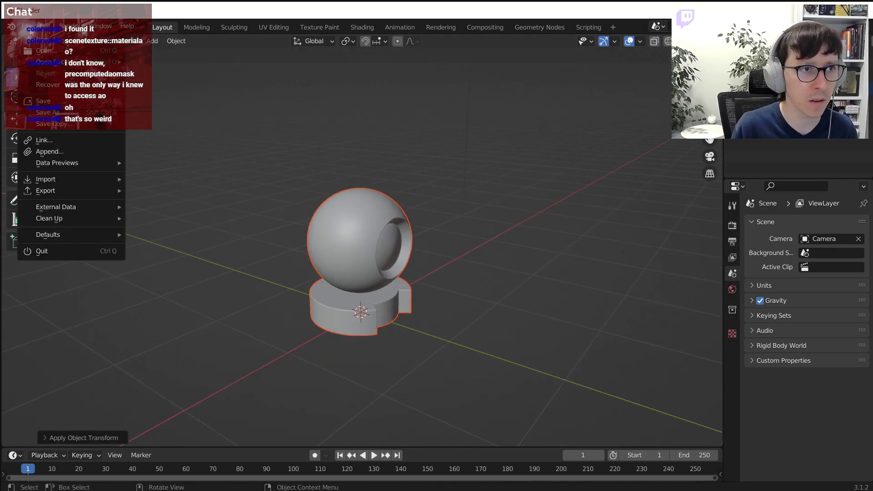
left_click(44, 112)
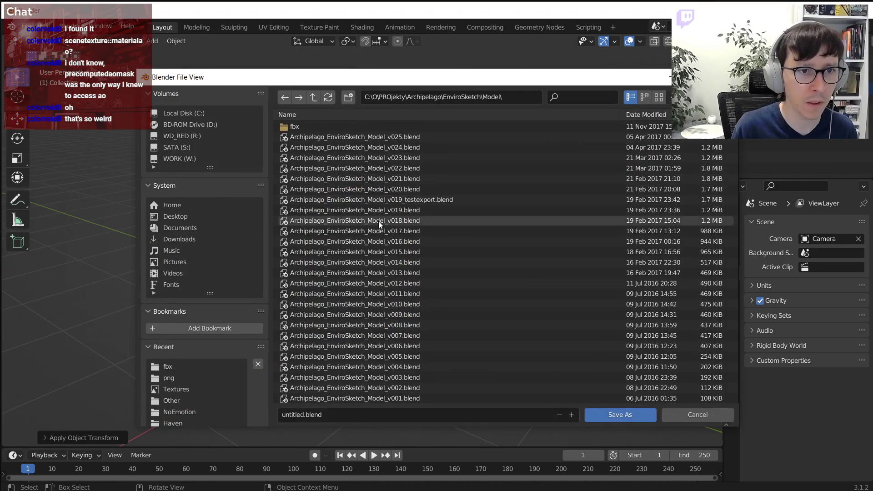
left_click(518, 97)
type("C:\\O\\PROjekty\\TechArtAid\\Projects\\Common\\Models\\blend")
key("Return")
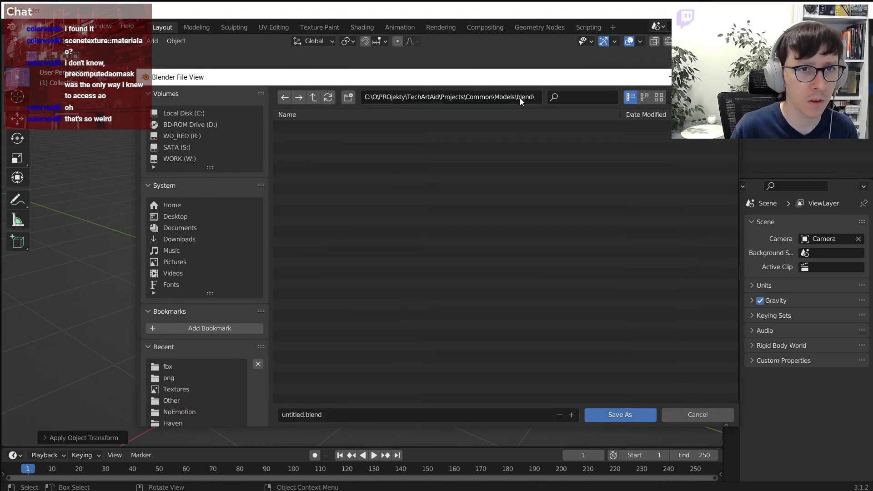
scroll(402, 332, "down", 1)
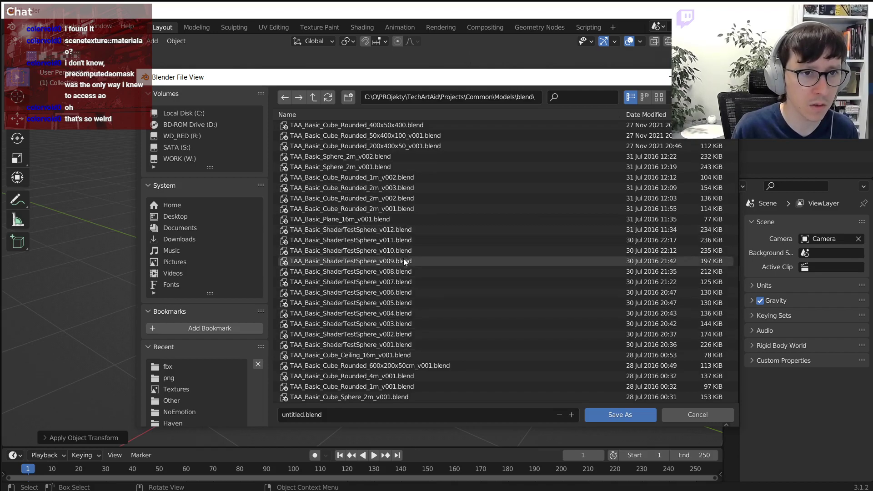
left_click(387, 230)
left_click(386, 415)
left_click(386, 415)
type("_Dense")
key("Return")
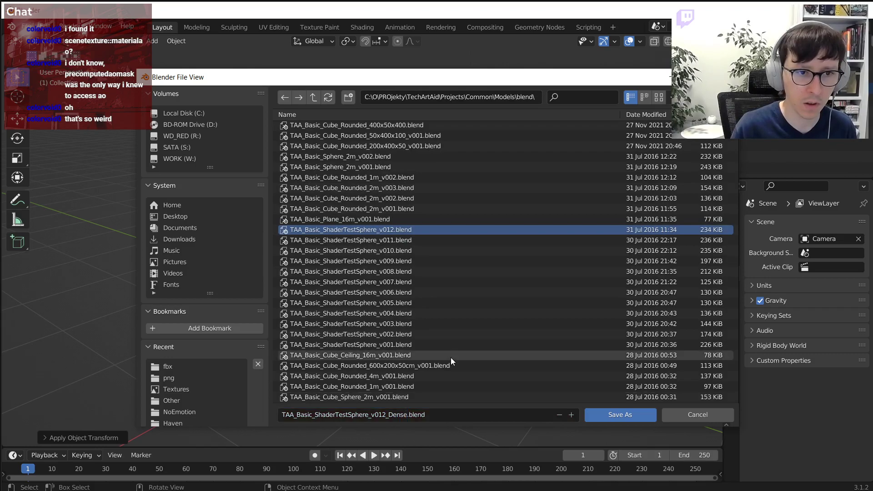
left_click(599, 419)
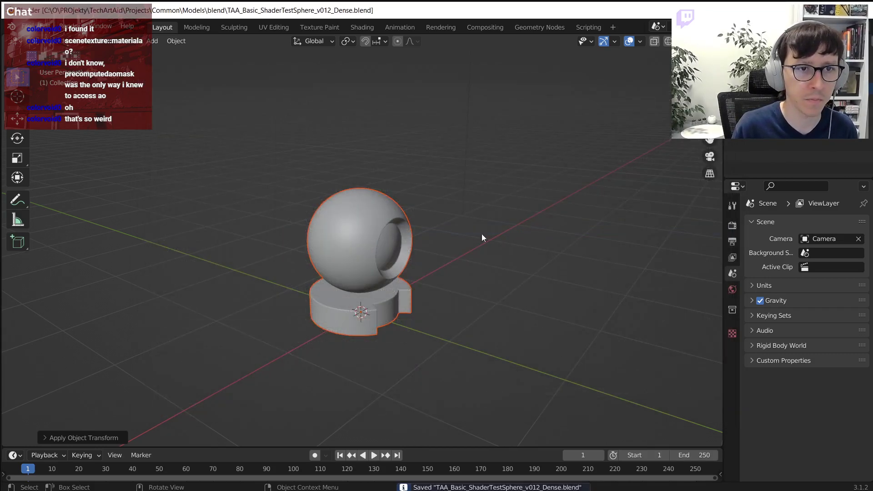
Rename the sphere object to TAA_Basic_ShaderTestSphere_v012_Dense, matching its mesh asset name in Unreal Editor, and save the blend file.
left_click(732, 330)
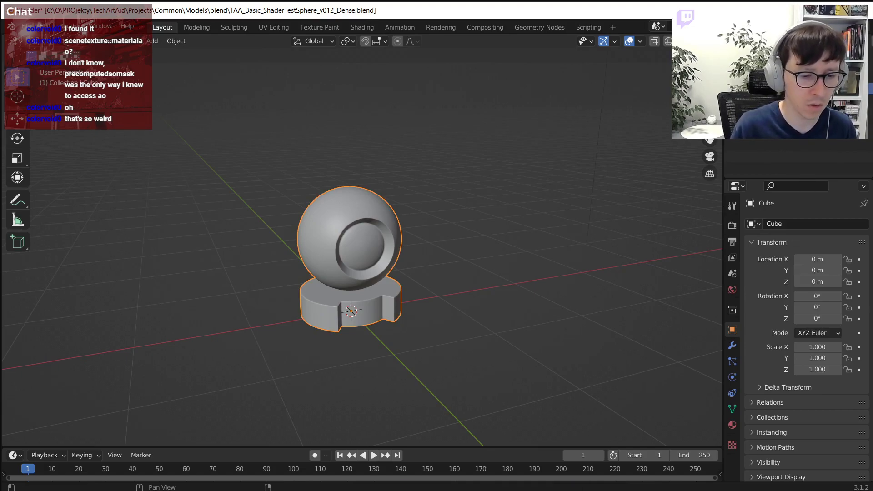
key("alt+Tab")
left_click(173, 430)
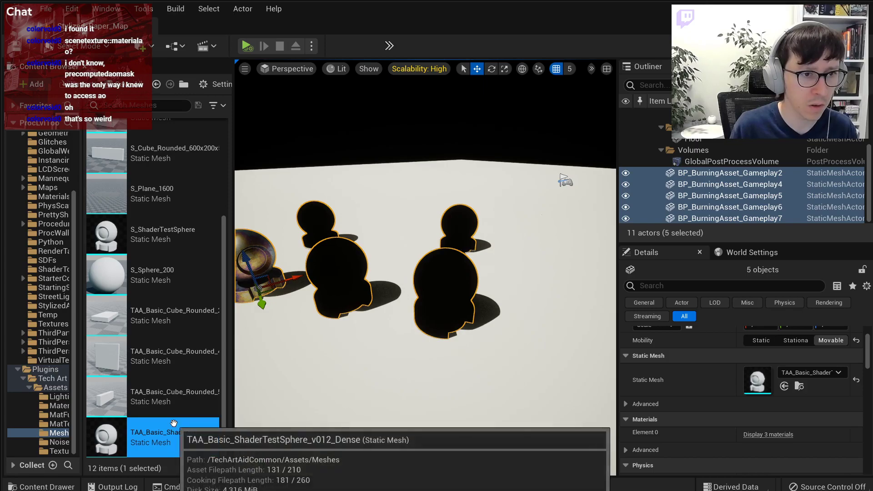
key("alt+Tab")
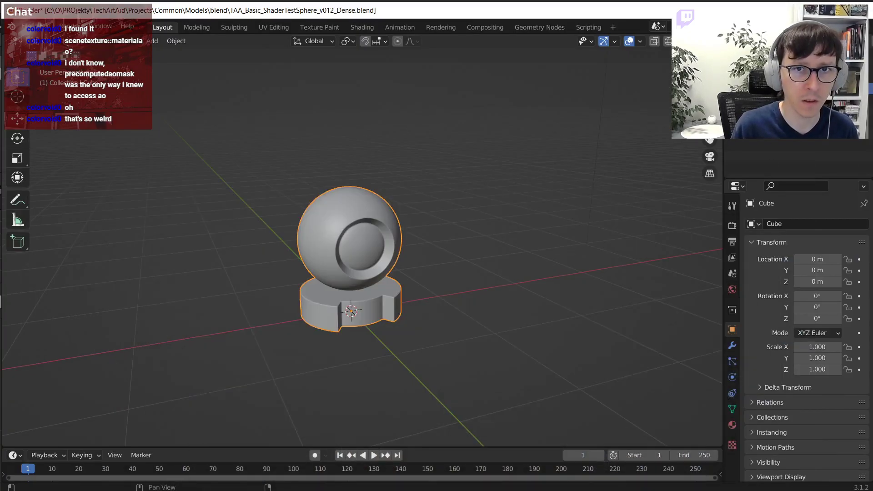
type("TAA_Basic_ShaderTestSphere_v012_Dense")
key("ctrl+s")
Open the sphere in the UV Editing workspace and make its Lightmap UV map the active one.
scroll(256, 260, "up", 2)
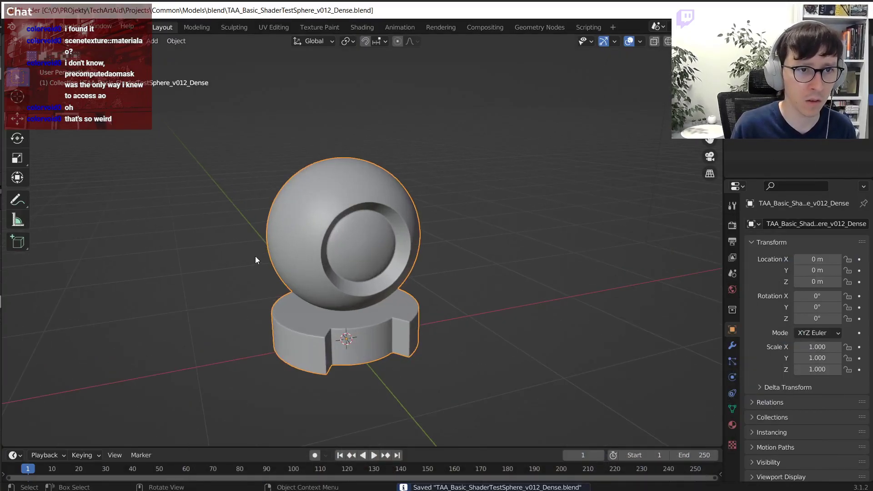
left_click_drag(724, 149, 617, 153)
scroll(258, 263, "up", 2)
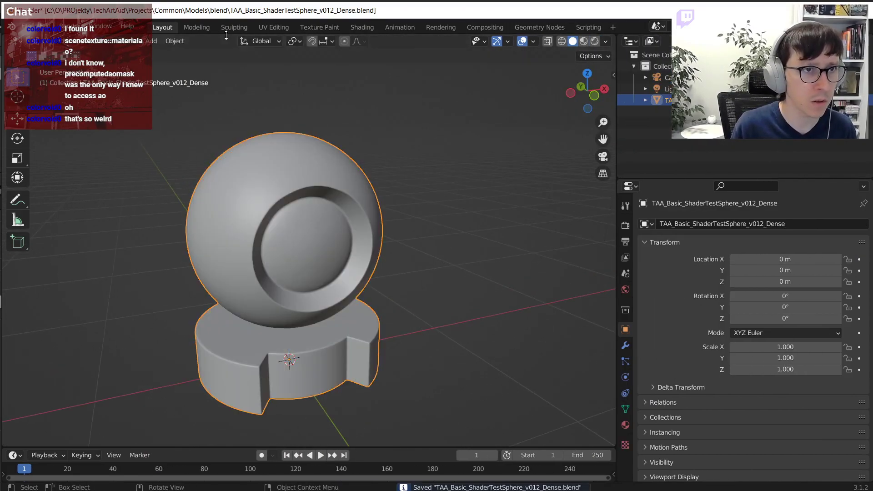
left_click(273, 27)
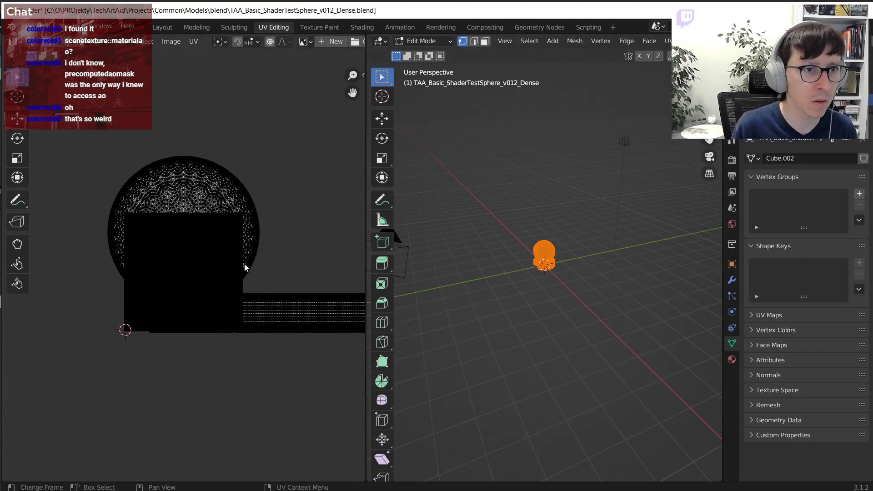
scroll(523, 273, "up", 4)
left_click(751, 315)
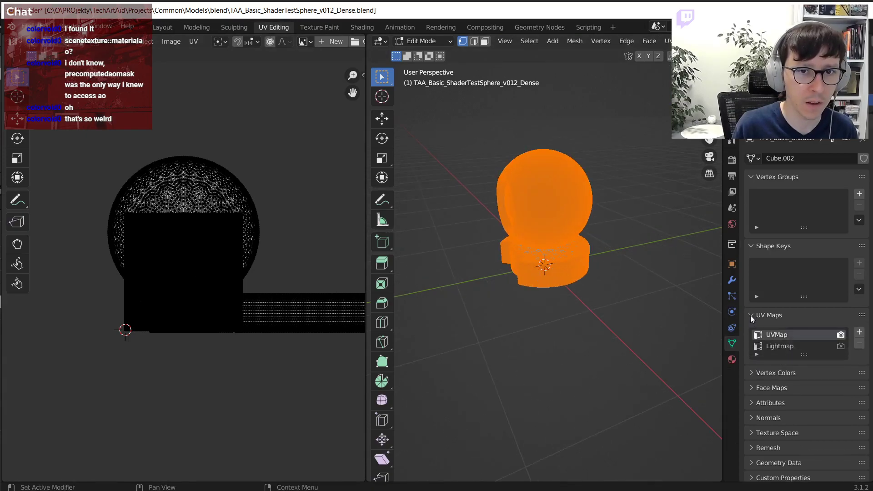
left_click(814, 347)
scroll(155, 293, "up", 5)
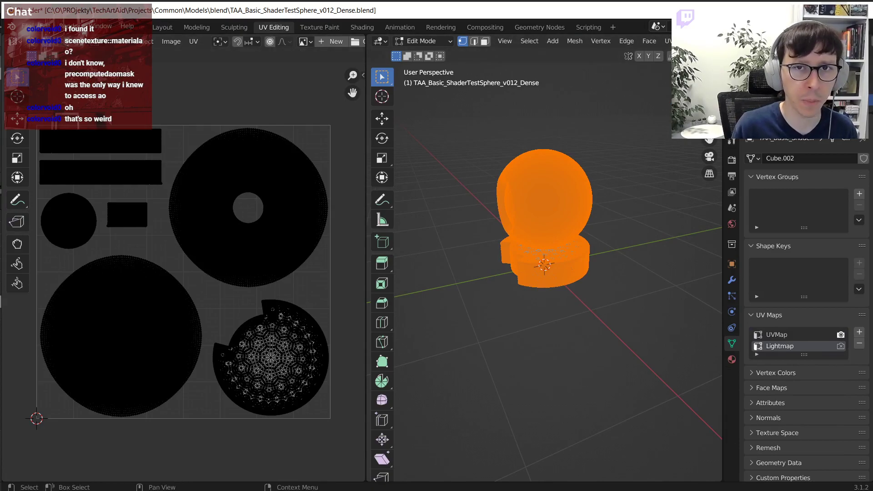
Return the sphere to Object Mode, save the blend file and switch to Substance Designer.
key("Tab")
key("ctrl+s")
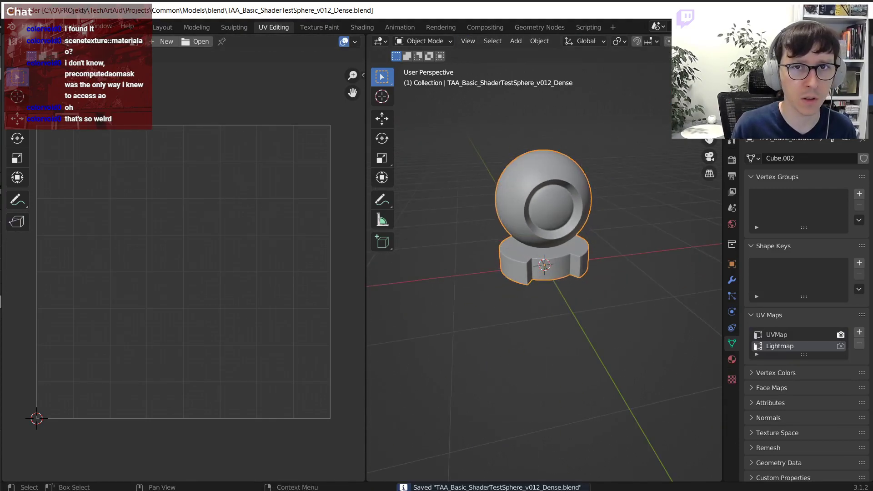
key("alt+Tab")
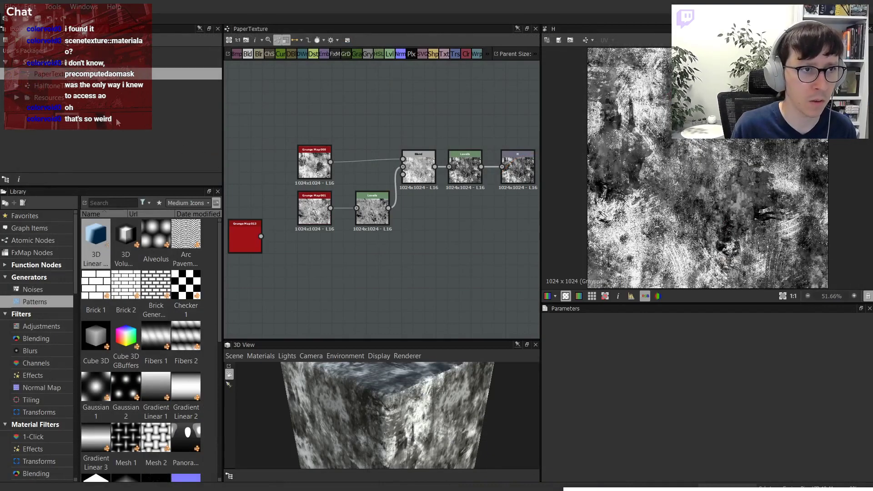
Open the model information baking setup for the TAA_Basic_ShaderTestSphere_v012_Dense mesh in the StylizedArt package's Resources.
right_click(57, 67)
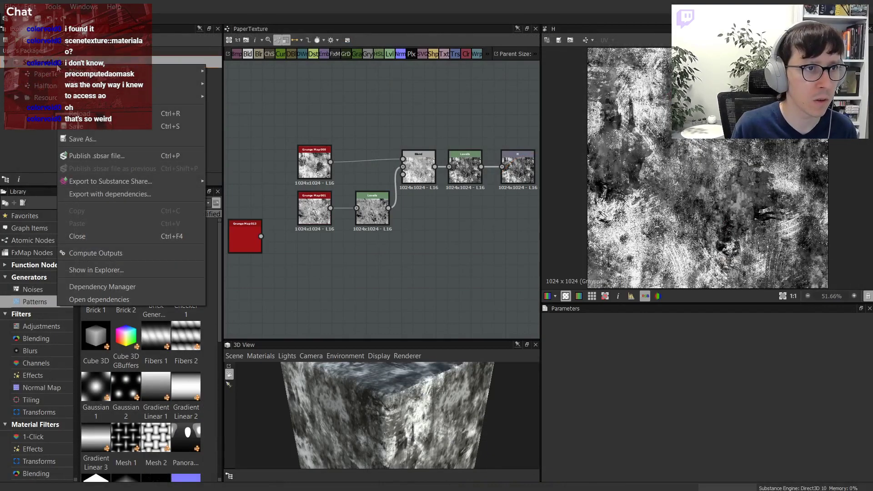
left_click(38, 107)
left_click(55, 66)
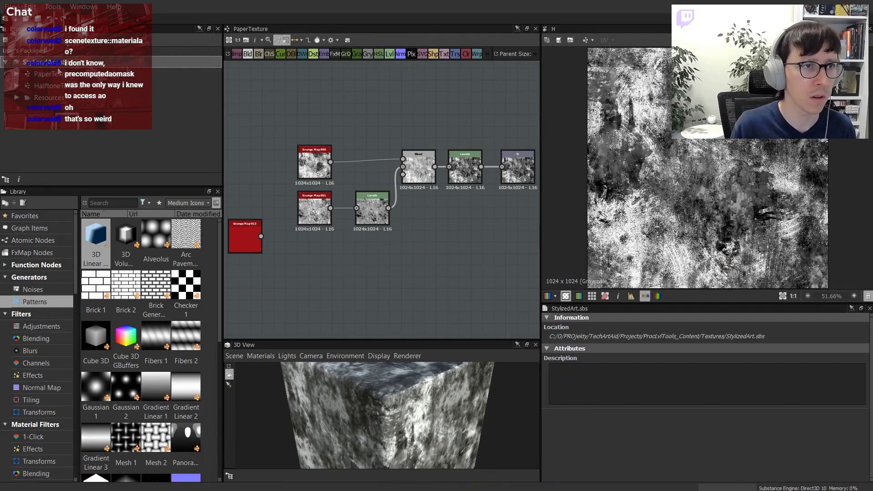
left_click(16, 97)
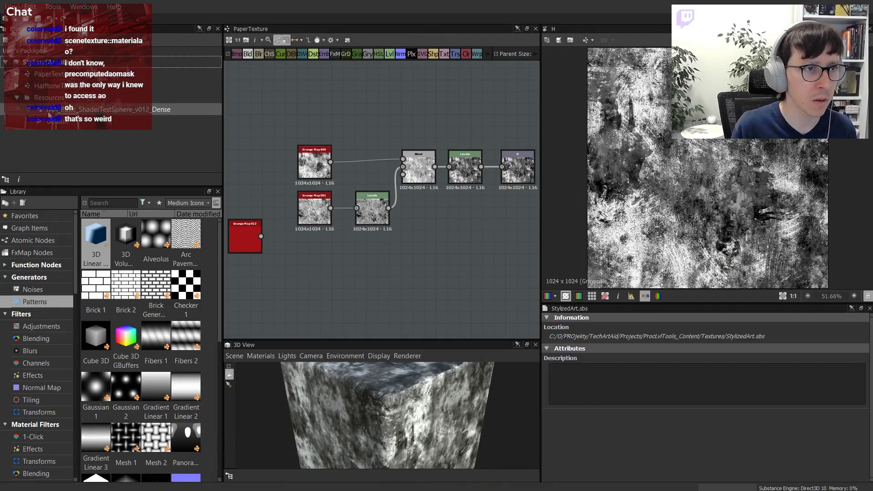
right_click(48, 110)
left_click(114, 111)
right_click(138, 109)
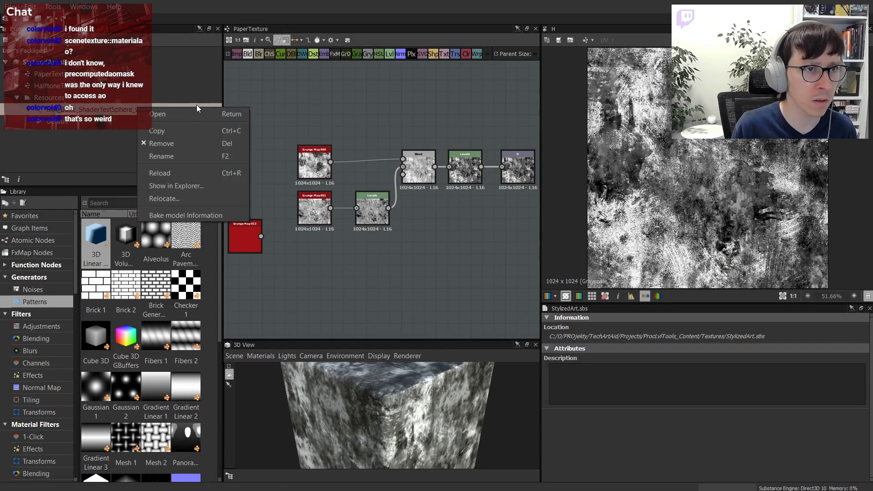
left_click(200, 216)
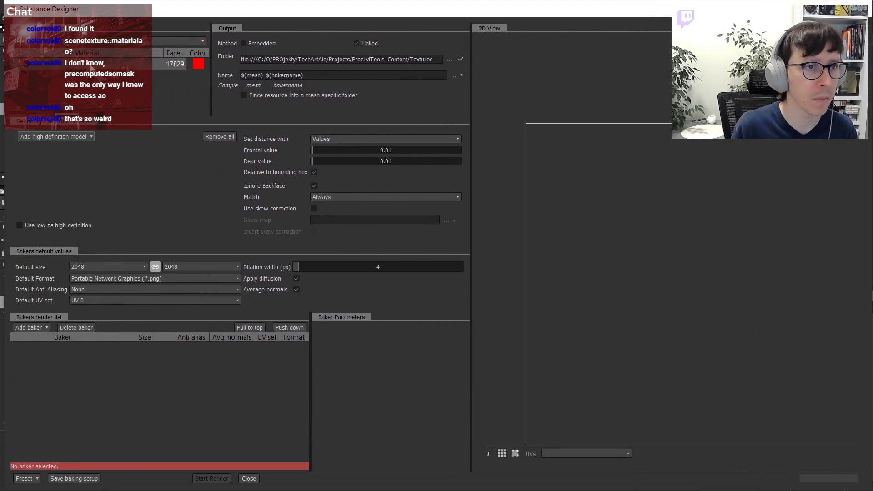
Set the default UV set to UV 1 and add an Ambient Occlusion baker to the render list.
left_click(127, 299)
left_click(113, 315)
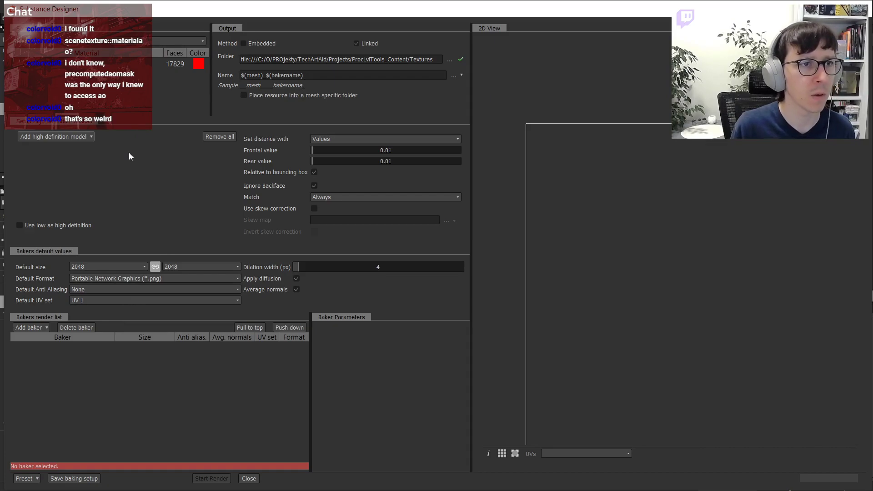
left_click(42, 327)
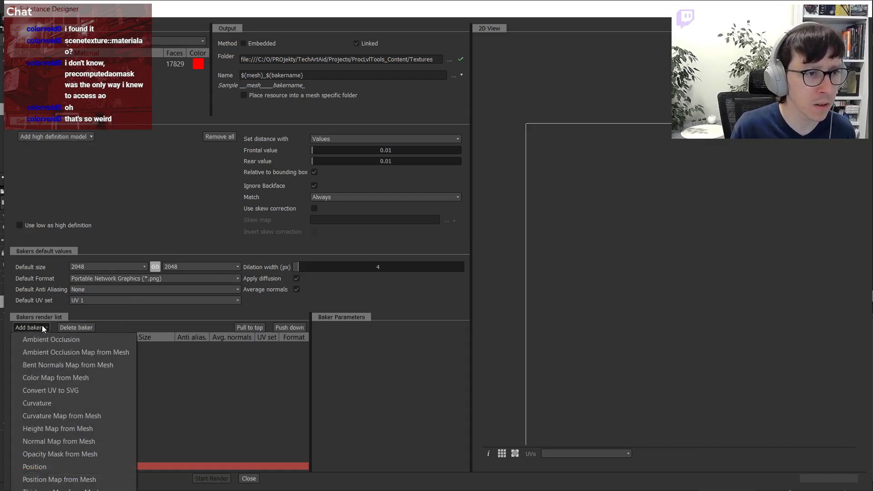
left_click(109, 340)
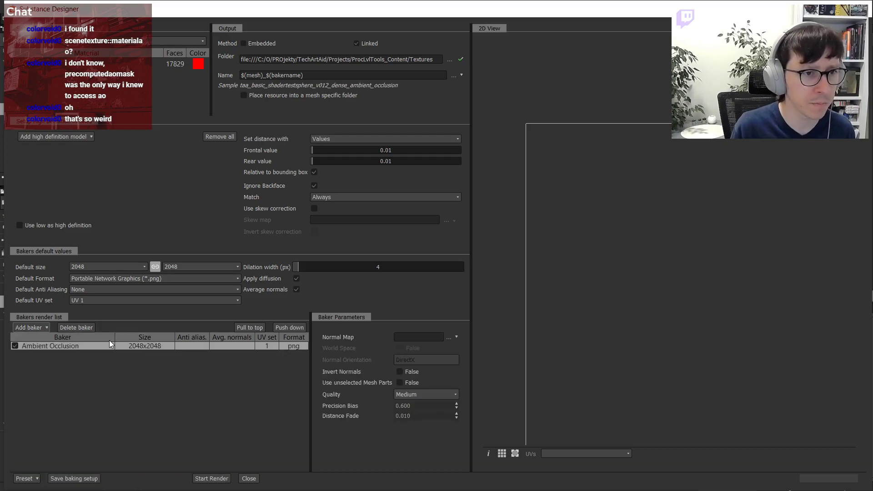
Set the default bake size to 256 by 256 and render the ambient occlusion map.
left_click(116, 265)
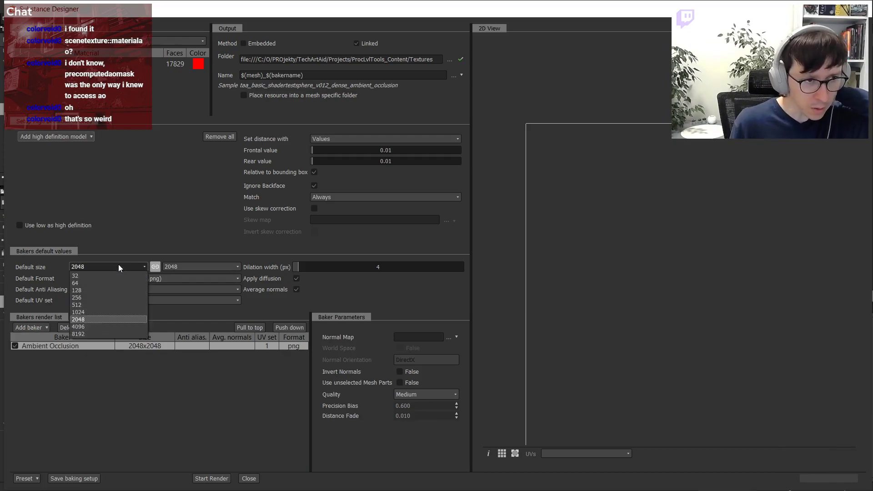
left_click(123, 297)
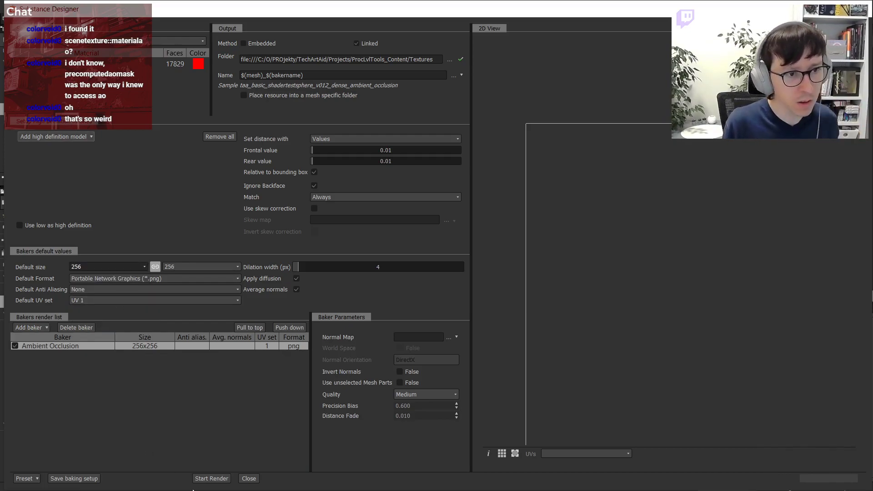
left_click(211, 478)
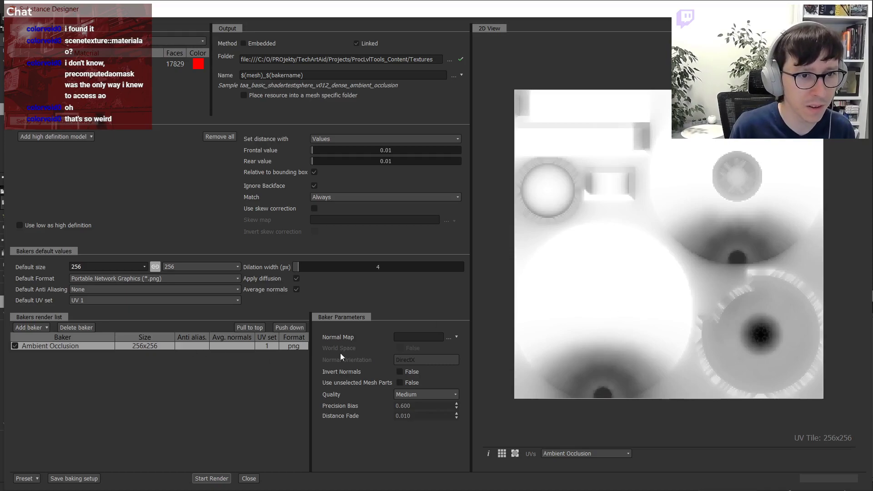
left_click(161, 279)
left_click(161, 279)
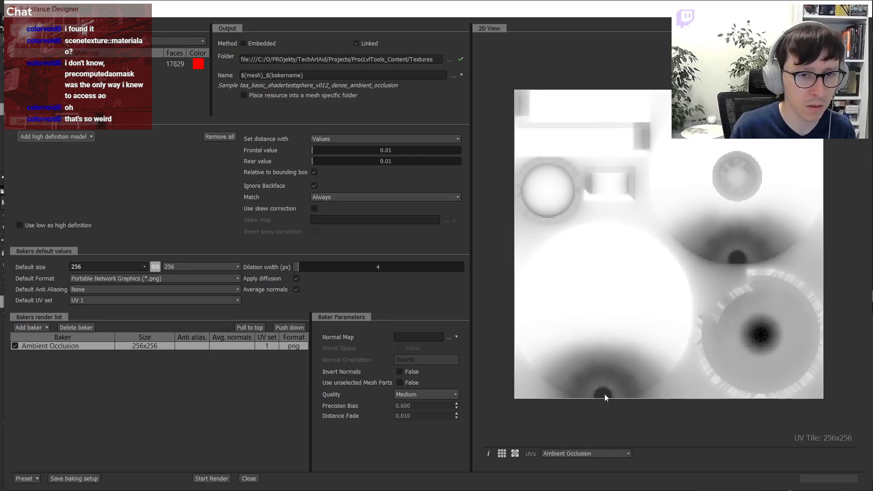
Move the baking window out of the way, load the dense test sphere into the 3D View and enlarge that view.
left_click_drag(259, 7, 277, 481)
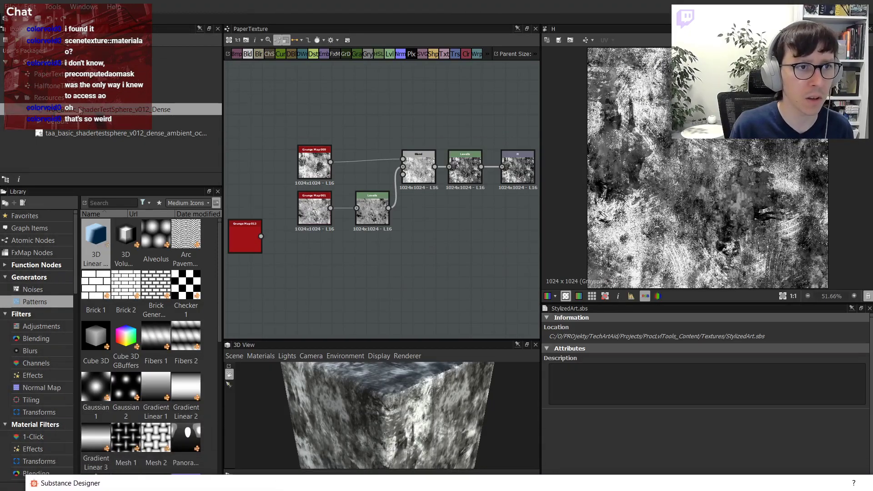
left_click_drag(87, 120, 497, 257)
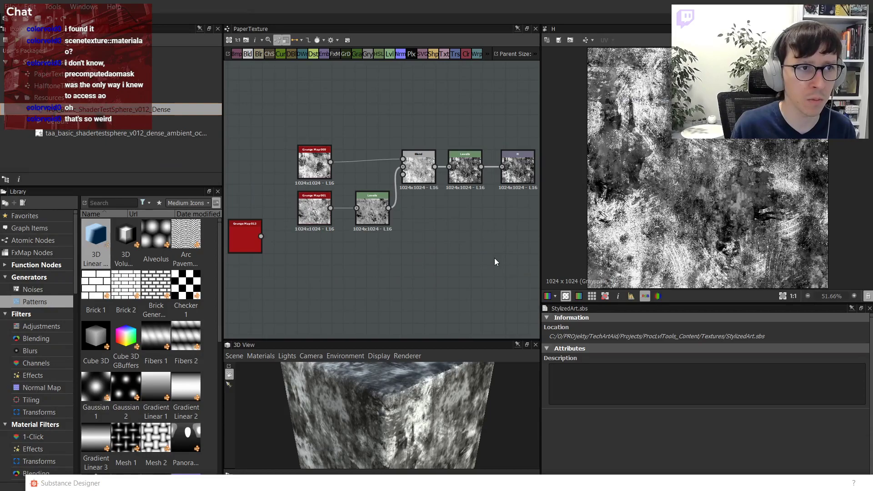
left_click_drag(143, 114, 395, 405)
left_click_drag(374, 340, 372, 203)
mouse_move(369, 274)
left_mouse_down()
mouse_move(397, 269)
mouse_move(386, 273)
left_mouse_up()
Apply the baked ambient occlusion map to the sphere in the 3D View and open its Default material for editing.
left_click_drag(107, 133, 400, 341)
left_click(446, 352)
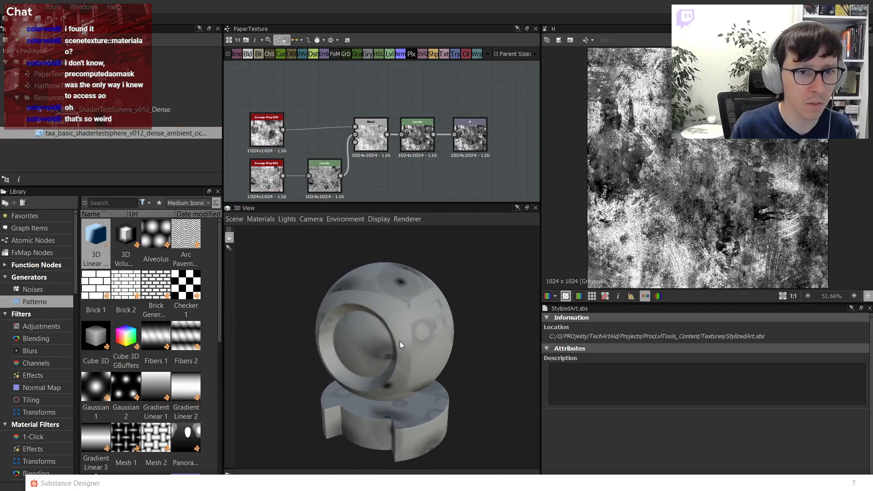
left_click(269, 220)
mouse_move(281, 232)
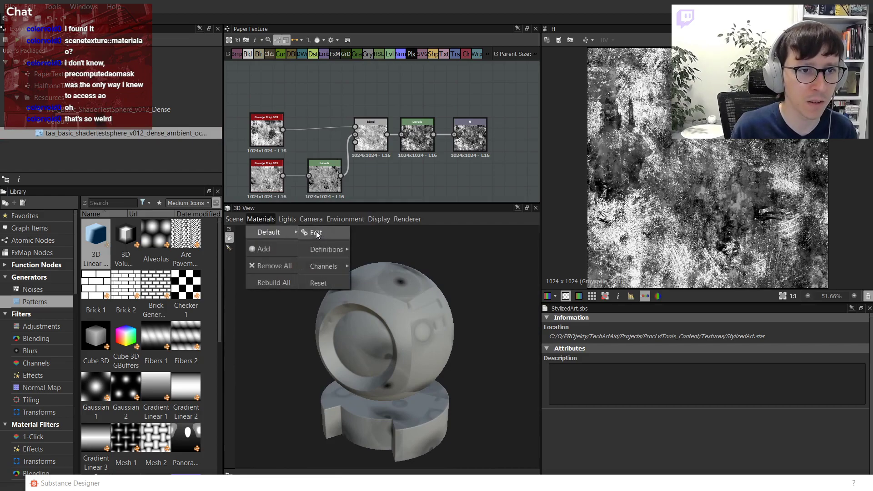
Review the default material's editable properties and the 3D view's material, display and scene options.
mouse_move(334, 251)
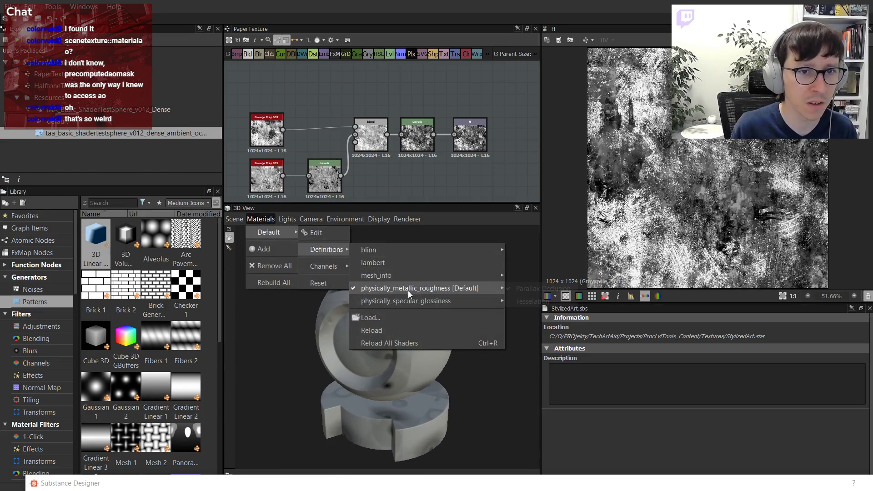
left_click(315, 232)
left_click_drag(574, 304, 574, 184)
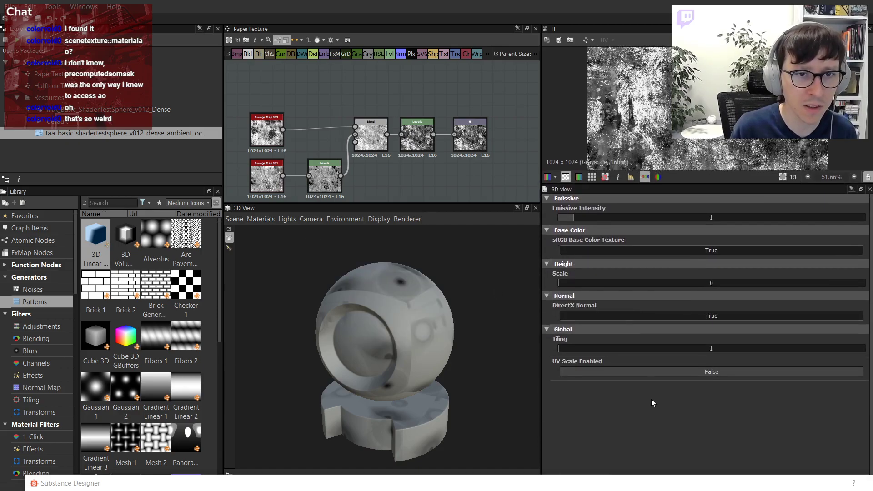
left_click(379, 218)
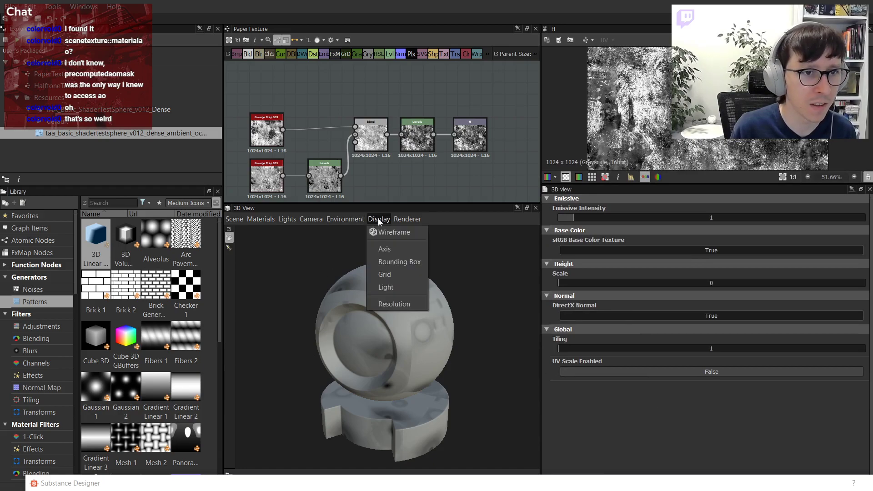
mouse_move(266, 219)
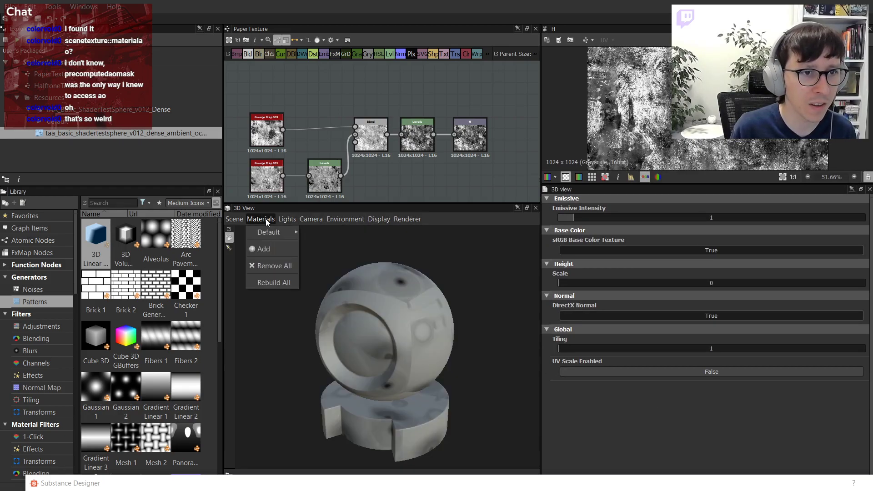
mouse_move(235, 220)
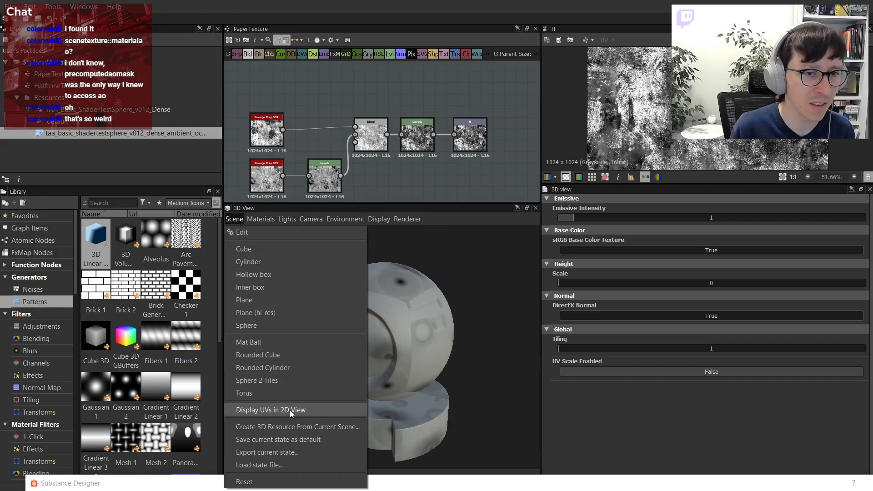
left_click(435, 380)
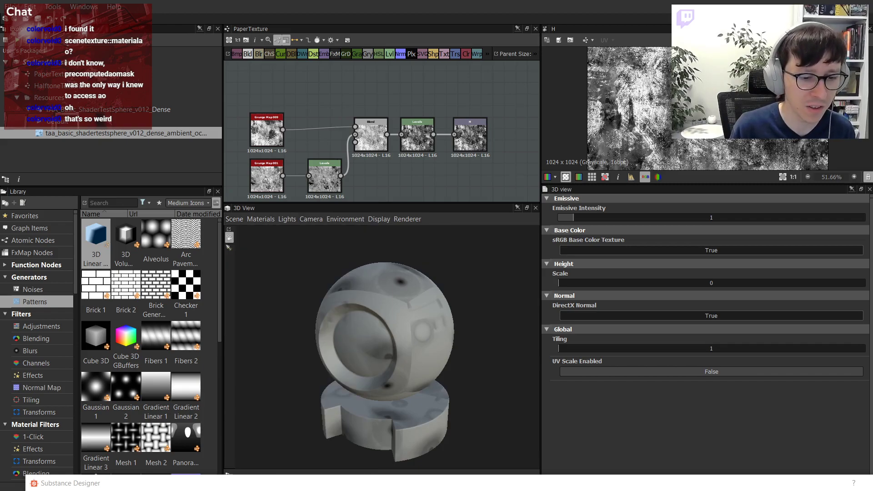
Return to the baking window and set the bakers' default size to 1024.
left_click_drag(384, 484, 368, 14)
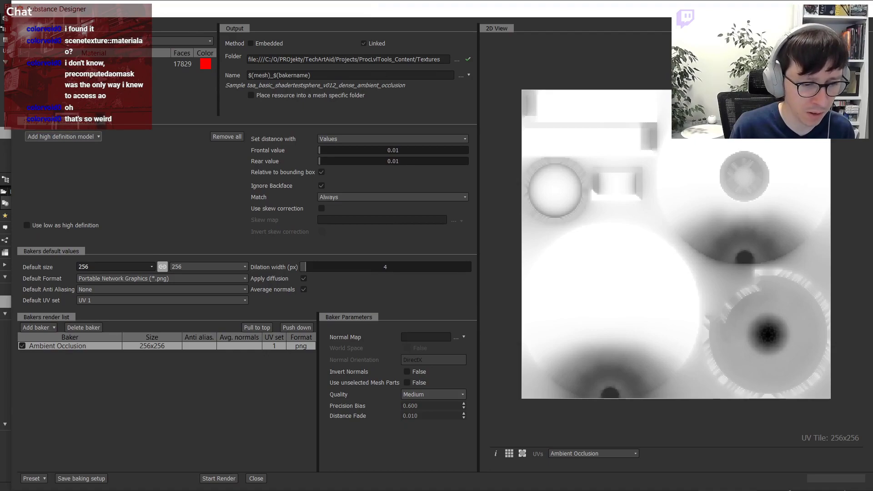
left_click(237, 404)
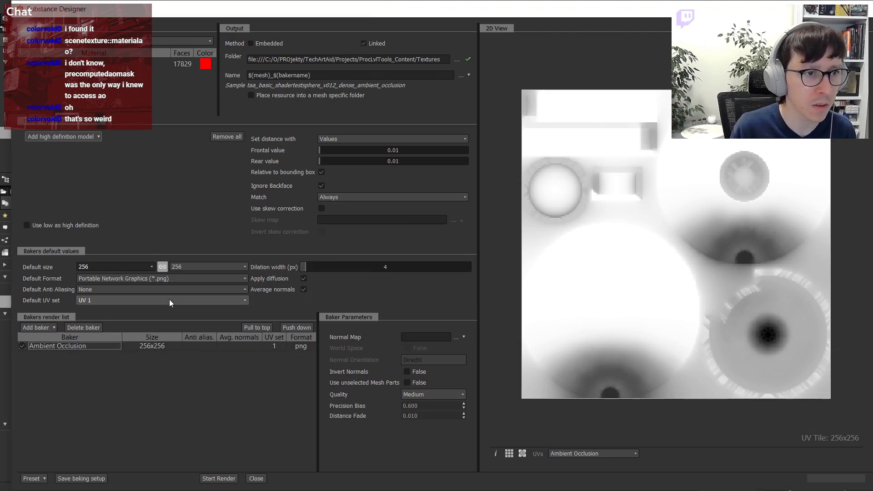
left_click(142, 270)
left_click(140, 311)
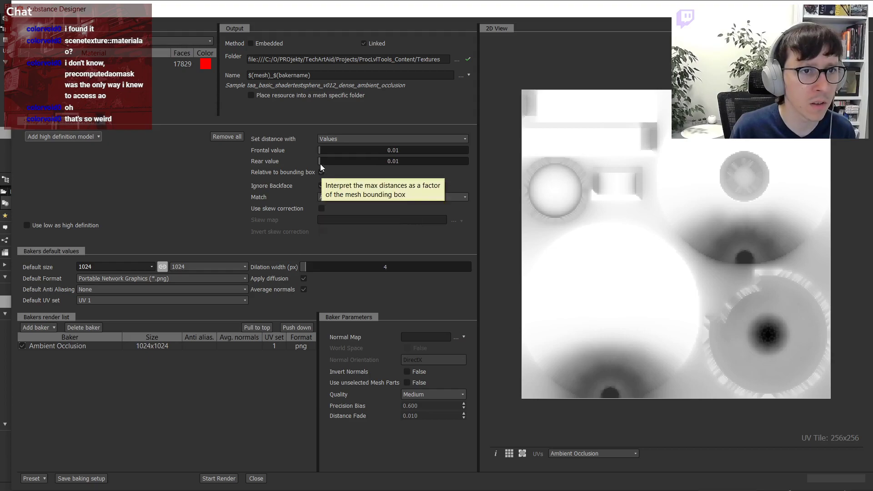
Set the frontal and rear distance values to 0.05 and render the ambient occlusion bake.
left_click_drag(325, 147, 329, 148)
double_click(329, 147)
type("0.05")
key("Tab")
type("0.05")
key("Return")
left_click(219, 479)
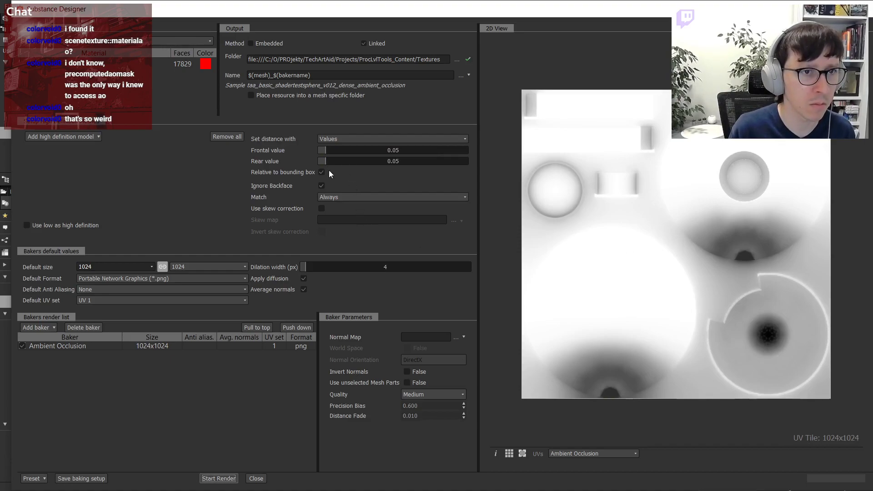
Reduce the frontal and rear distance values to 0.001 and render the ambient occlusion again.
double_click(341, 150)
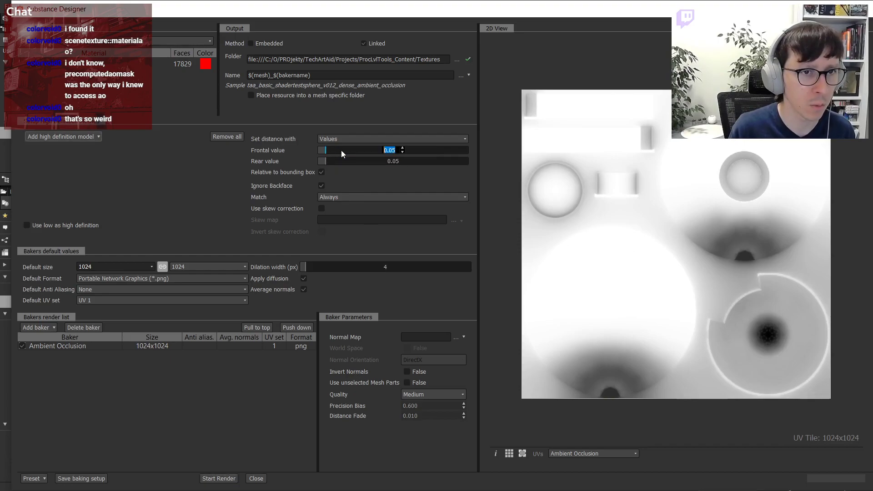
type("0.001")
key("Tab")
type("0.001")
key("Return")
left_click(219, 479)
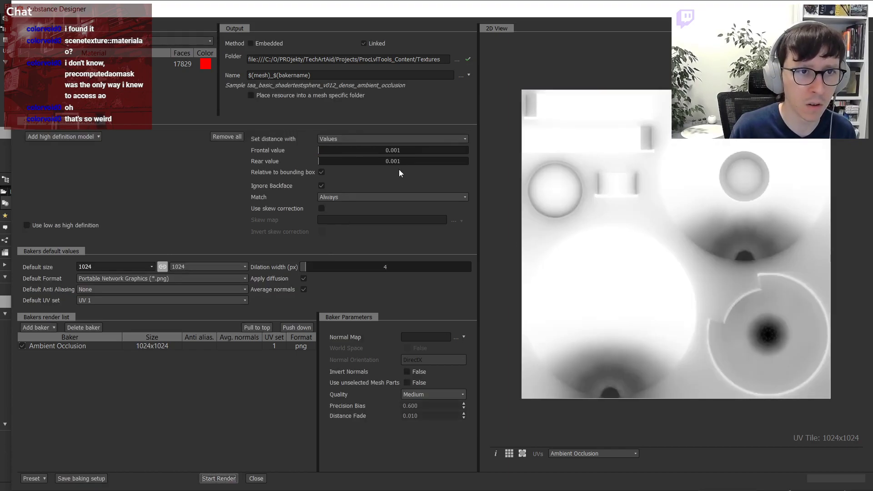
Set the frontal and rear distance values to 0.1 and rebake the ambient occlusion.
double_click(411, 149)
type("0.1")
key("Tab")
type("0.1")
left_click(220, 478)
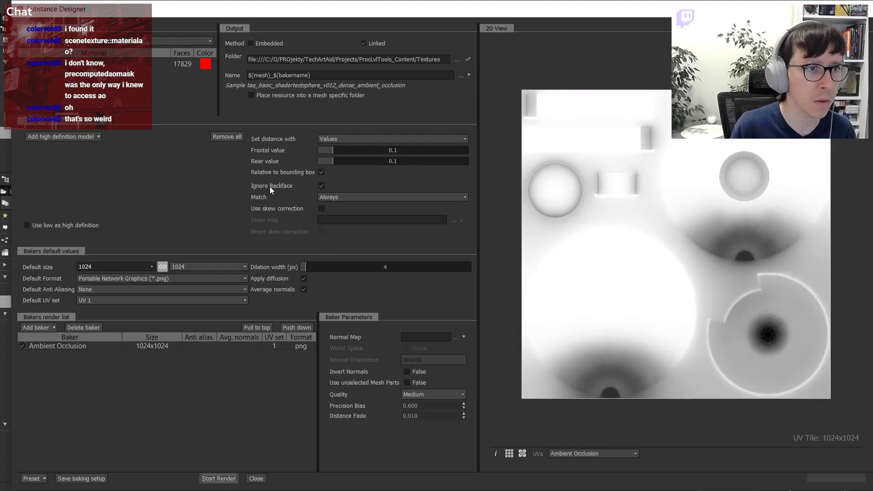
Set the dilation width to 16 px and render the ambient occlusion bake.
double_click(311, 268)
type("16")
key("Return")
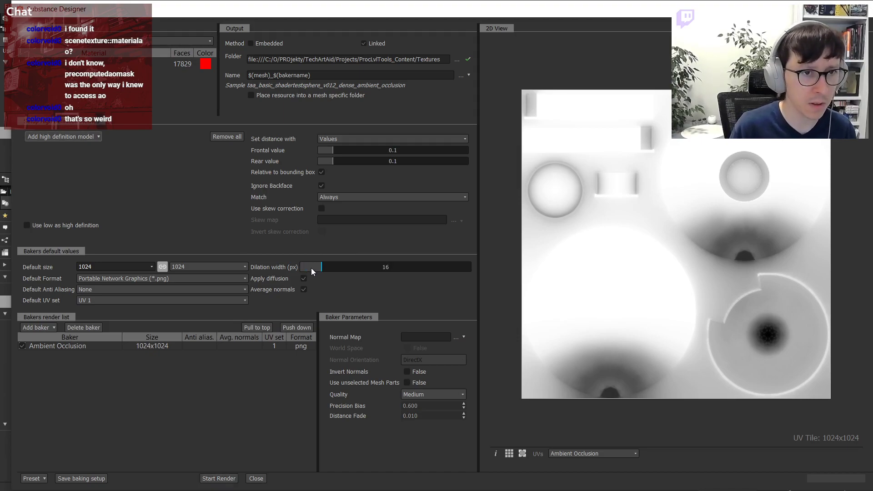
left_click(218, 479)
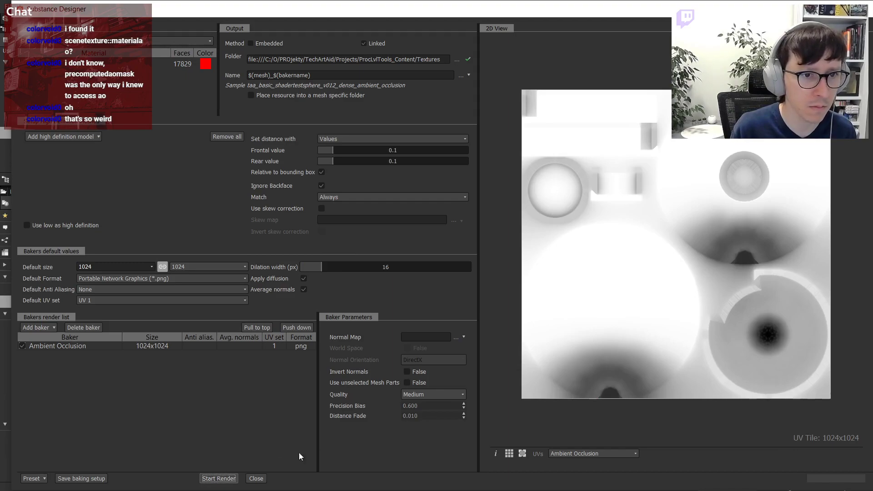
Set the dilation width to 32 px and the ambient occlusion baker's quality to High.
double_click(361, 266)
type("32")
key("Return")
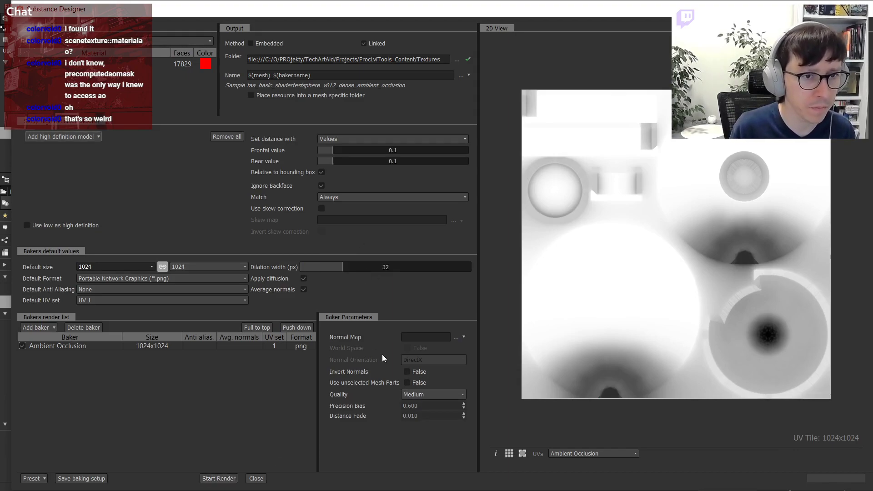
left_click(444, 395)
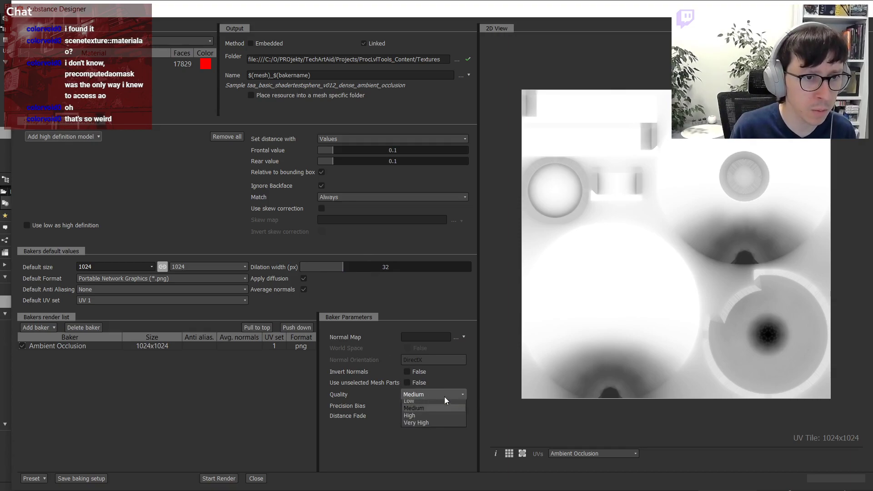
left_click(432, 421)
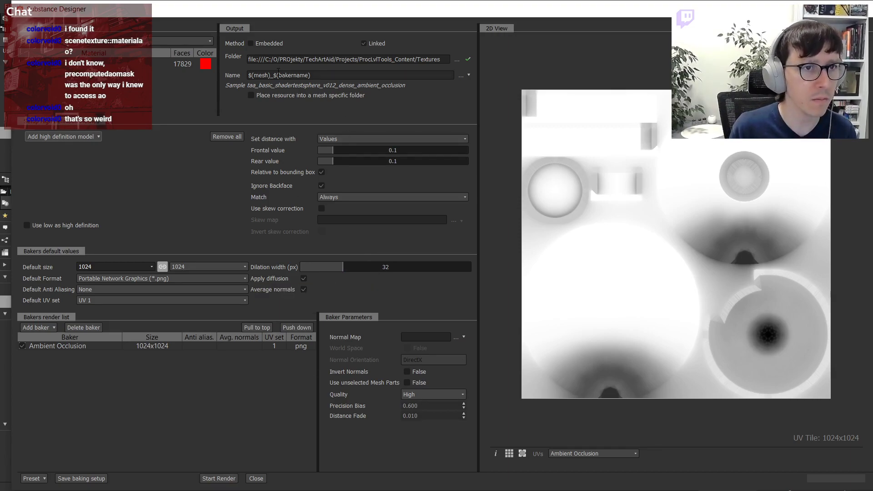
Change the bake's output name to $(mesh)_O and render the ambient occlusion map.
left_click_drag(273, 75, 331, 77)
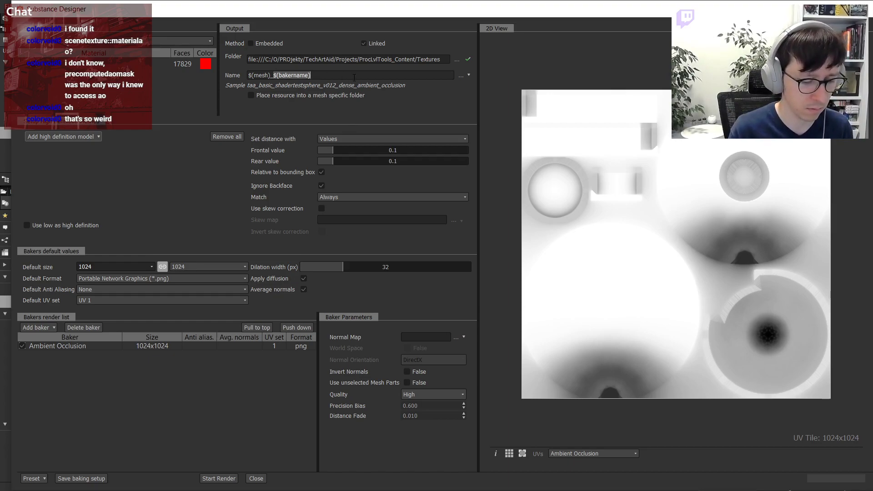
type("O")
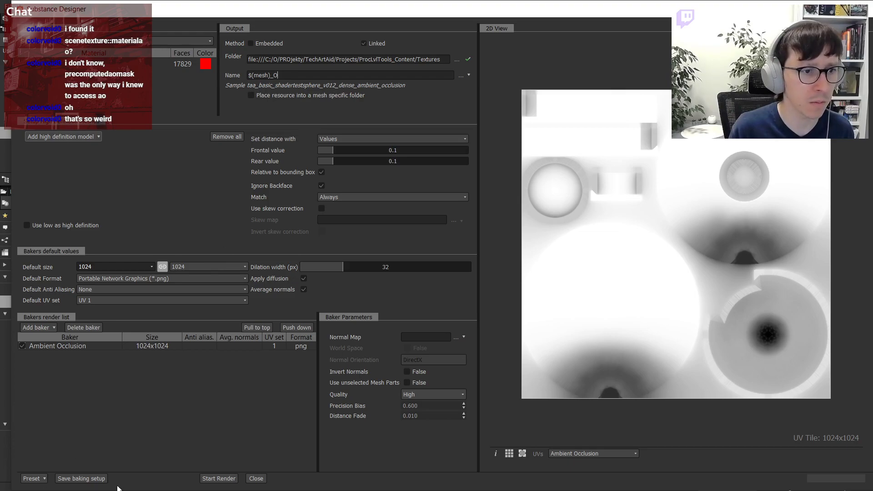
left_click(219, 478)
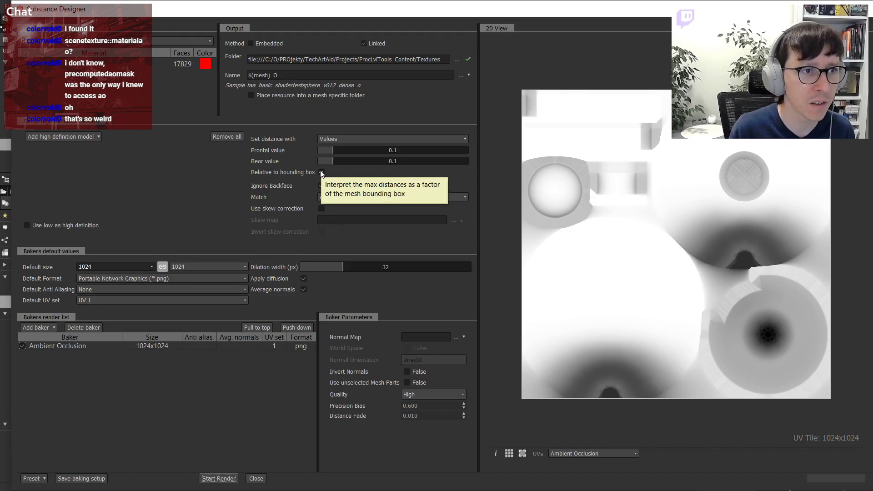
Rebake with the low mesh used as high definition and save the baking setup.
left_click(81, 226)
left_click(212, 478)
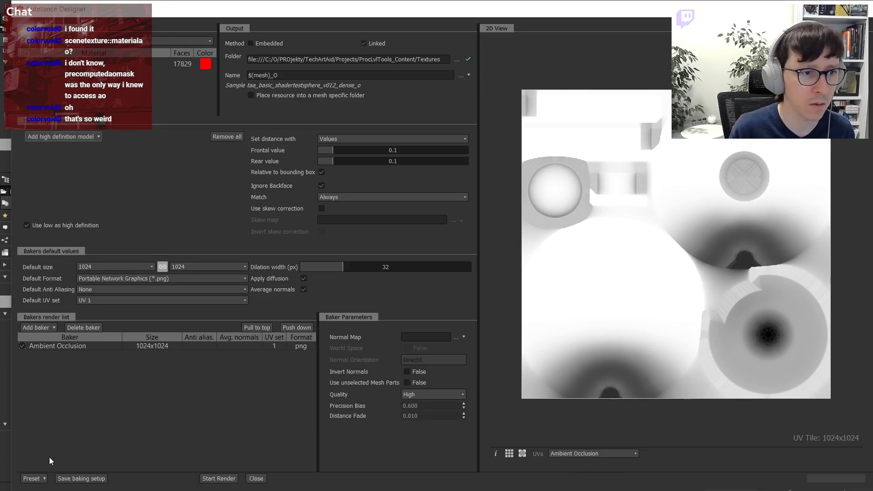
left_click(75, 479)
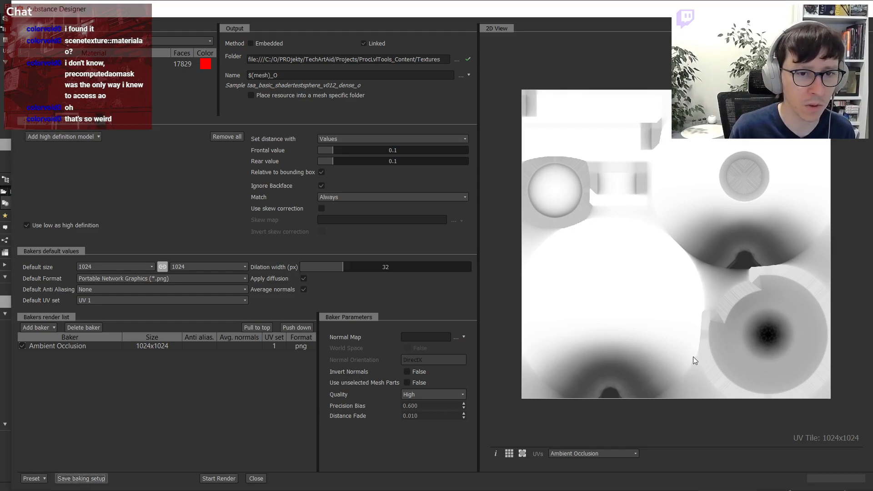
left_click(256, 479)
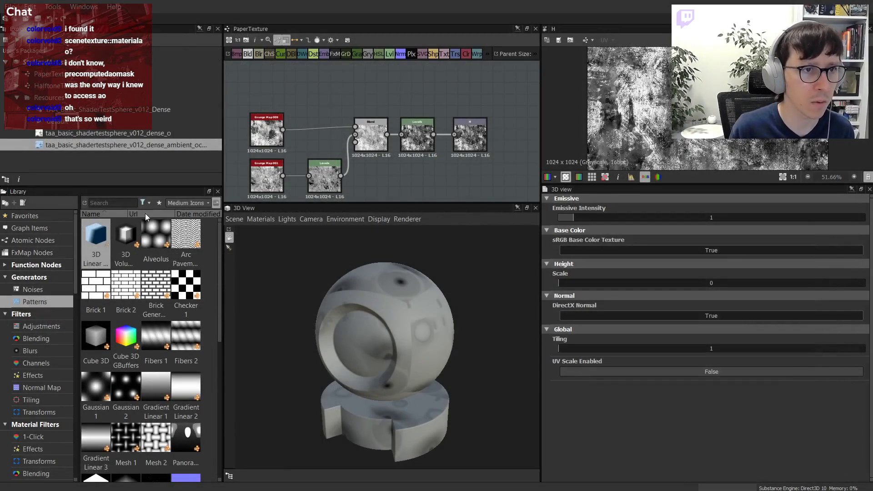
Remove the old taa_basic_shadertestsphere_v012_dense_ambient_occlusion bitmap from the package resources.
right_click(160, 145)
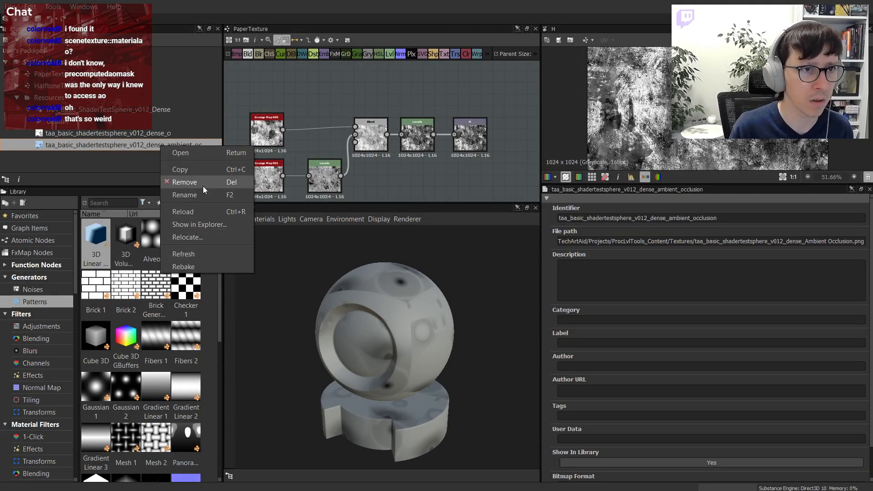
left_click(202, 184)
key("Return")
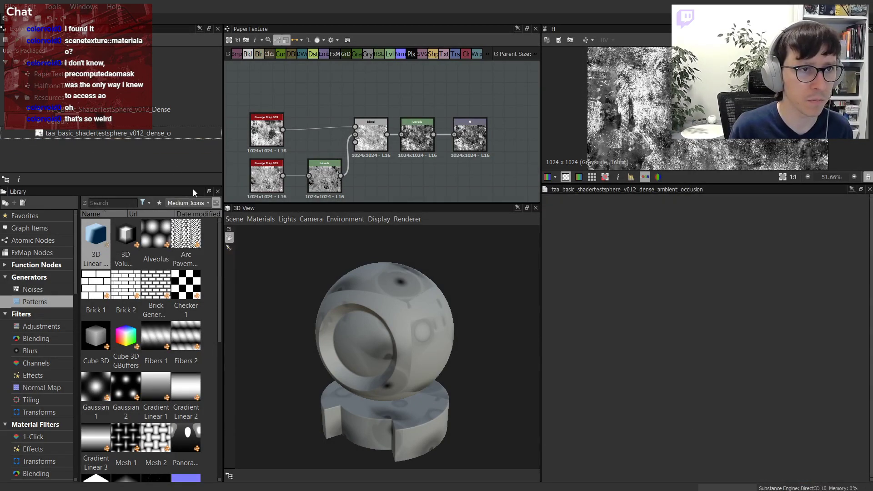
Rename the remaining baked occlusion resource to T_TAA_Basic_ShaderTestSphere_v012_Dense_O.
right_click(146, 128)
left_click(189, 176)
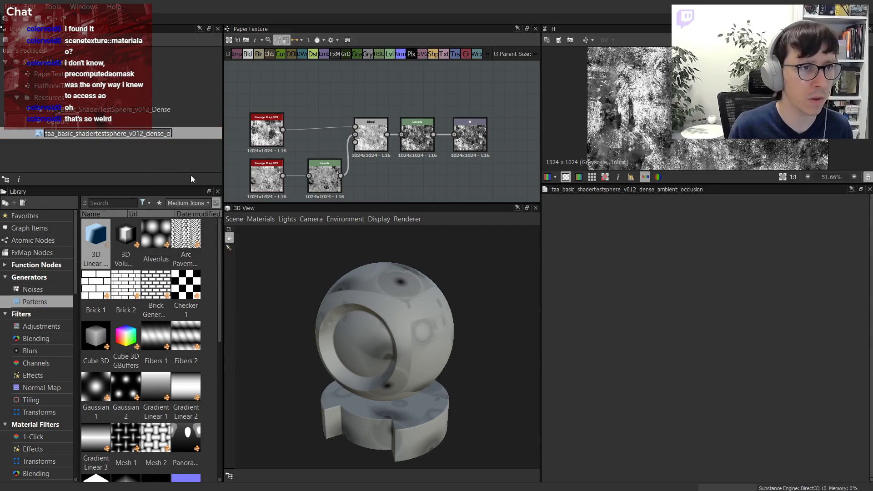
type("TAA")
key("Right")
key("Delete")
type("B")
key("Right")
key("Right")
key("Delete")
type("S")
key("Right")
key("Delete")
type("T")
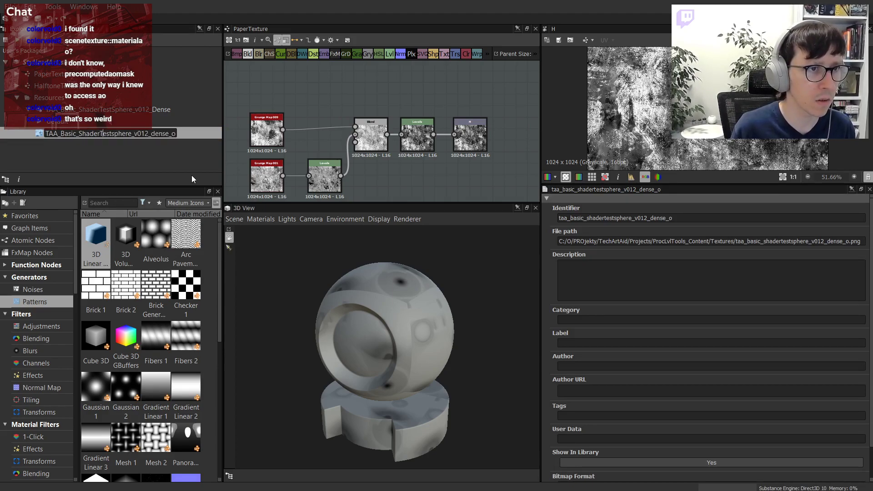
key("Delete")
type("S")
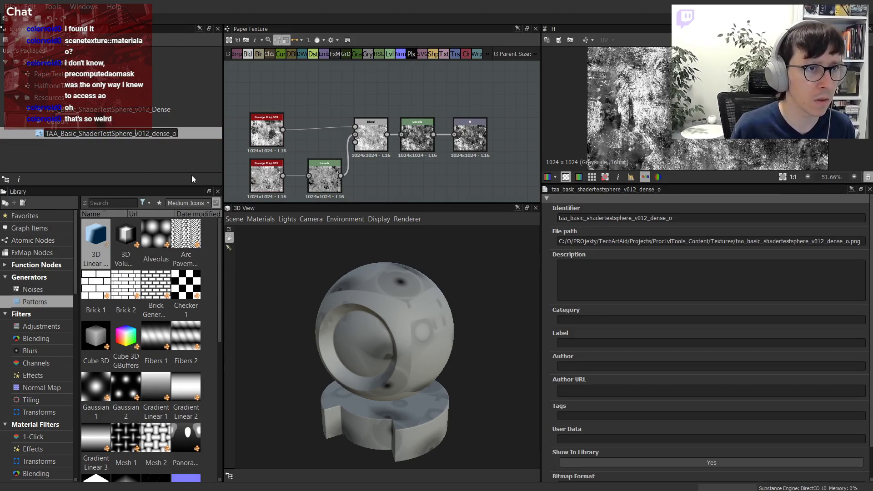
key("Delete")
type("D")
key("End")
key("BackSpace")
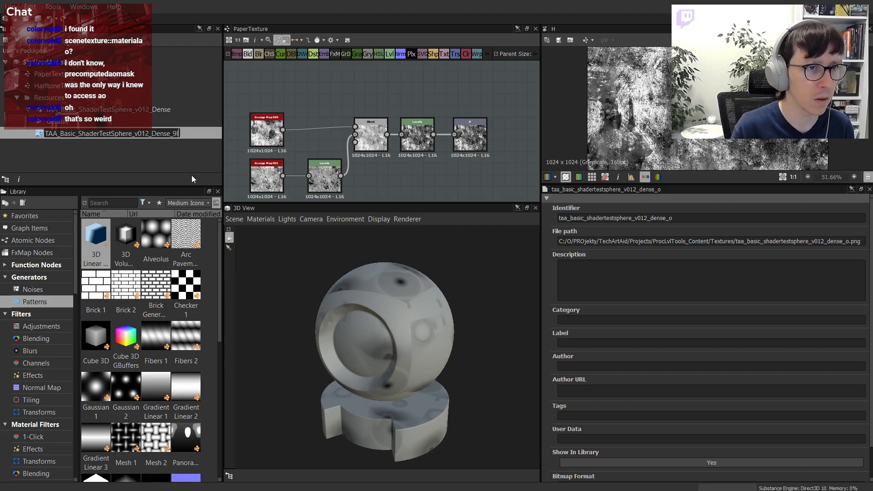
type("O")
key("Home")
type("T_")
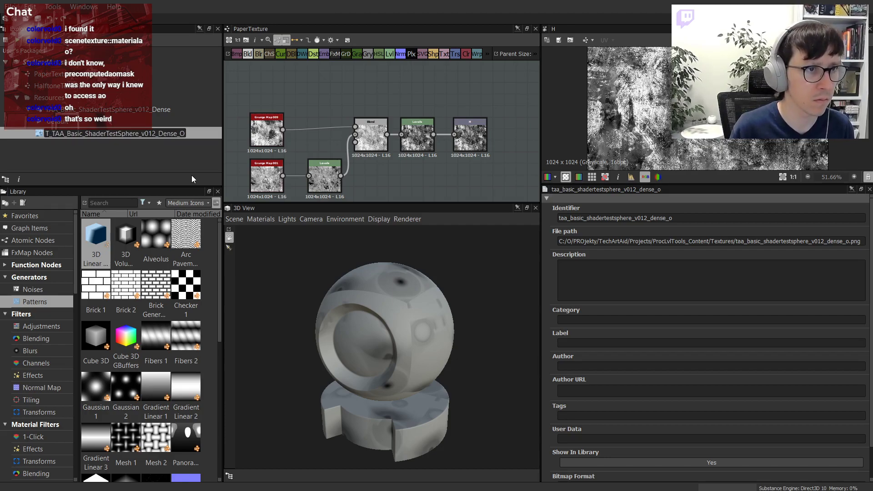
key("Return")
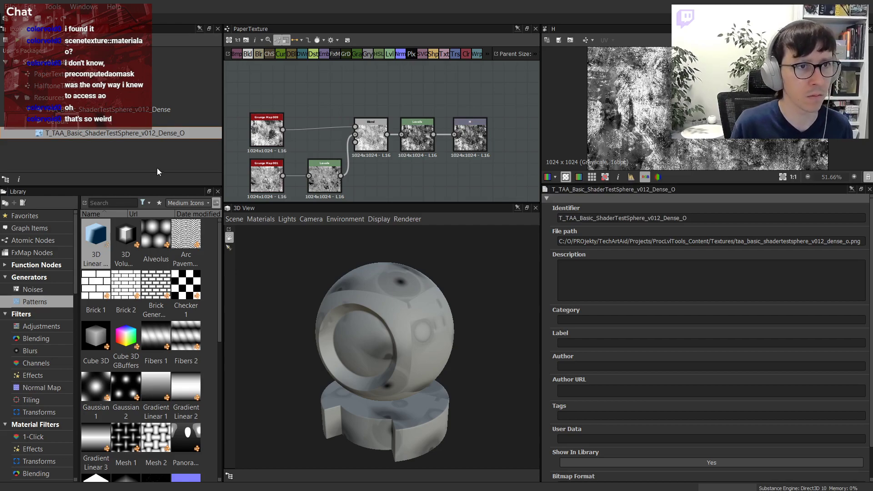
Show the renamed occlusion resource's PNG in its Textures folder in File Explorer, and return to the package resources.
right_click(112, 138)
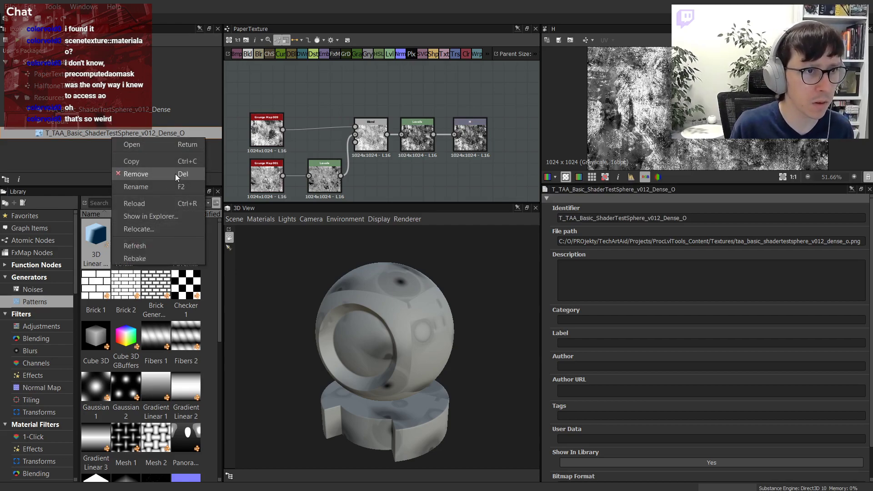
left_click(158, 215)
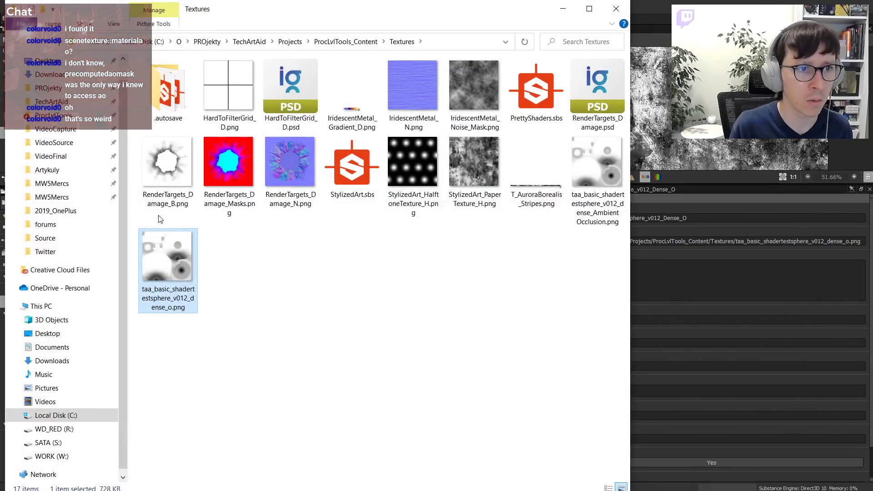
left_click_drag(221, 9, 532, 107)
left_click(124, 140)
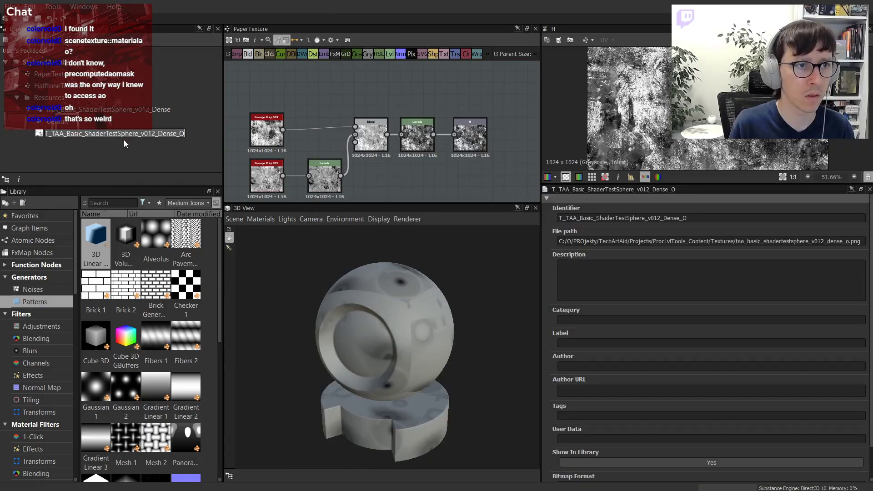
Rename the baked PNG to T_TAA_Basic_ShaderTestSphere_v012_Dense_O and delete the old taa_basic_shadertestsphere_v012_dense_AmbientOcclusion PNG from the Textures folder.
key("ctrl+a")
key("ctrl+c")
key("alt+Tab")
key("F2")
key("ctrl+v")
left_click(613, 395)
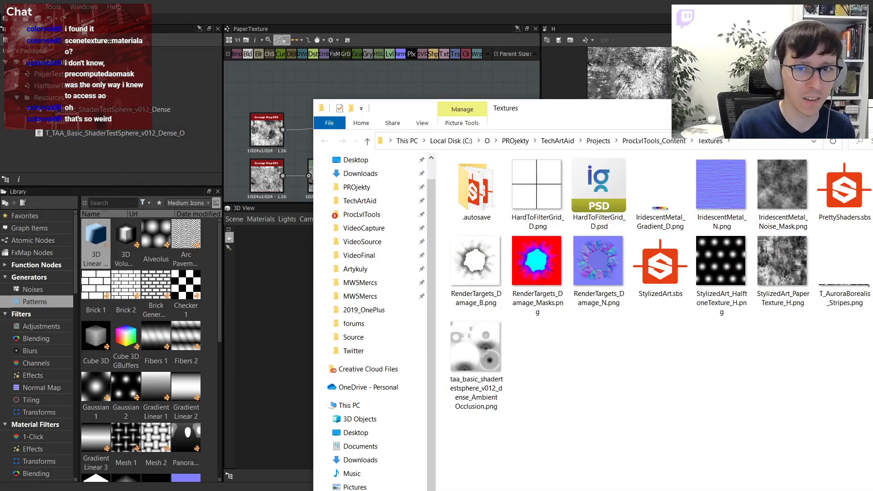
left_click(494, 368)
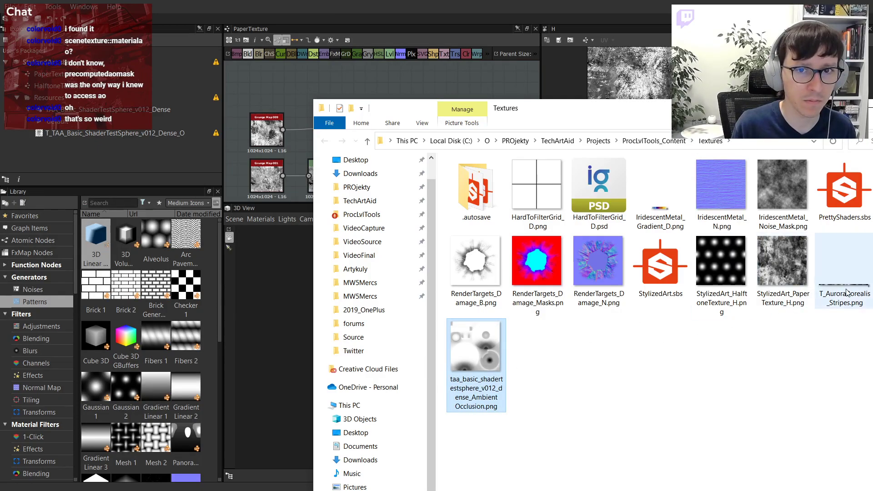
left_click(605, 406)
Relocate the occlusion resource in the package to the renamed T_TAA_Basic_ShaderTestSphere_v012_Dense_O.png file.
left_click(114, 132)
right_click(114, 133)
left_click(184, 228)
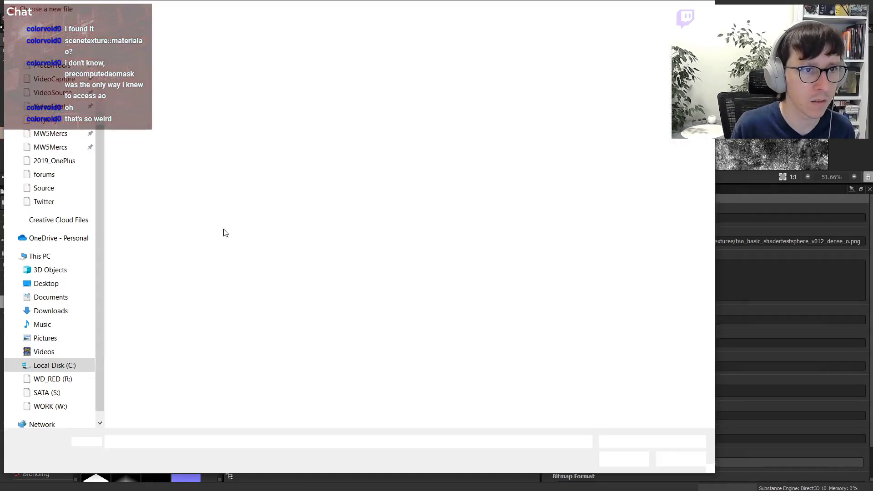
double_click(327, 190)
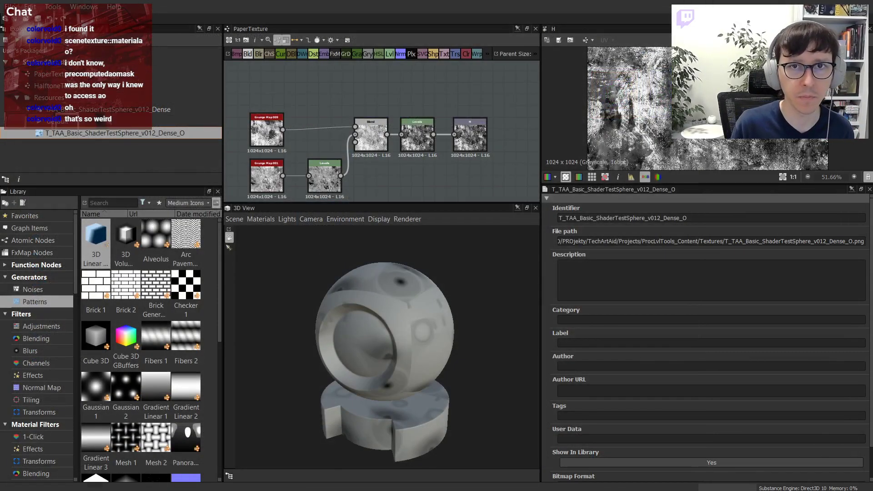
Switch to Unreal Editor, widen the content folder tree and open the Tech Art Aid Common plugin's Assets Textures folder.
key("ctrl+super+Left")
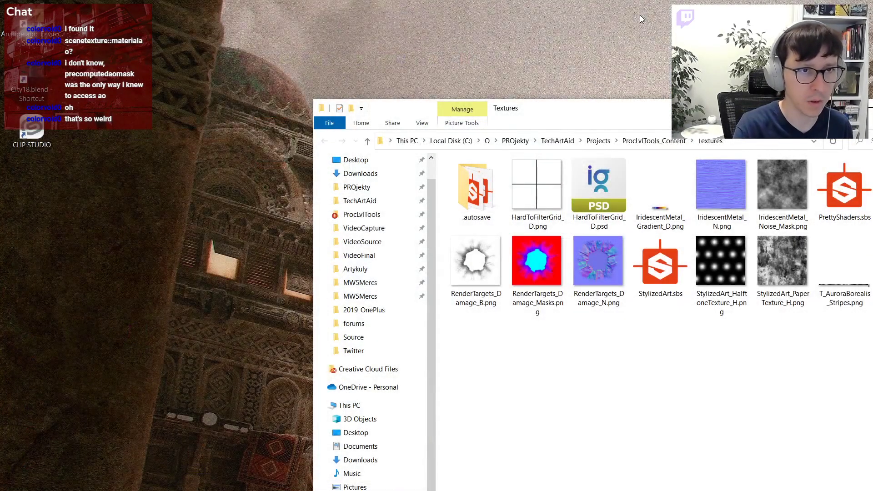
key("alt+Tab")
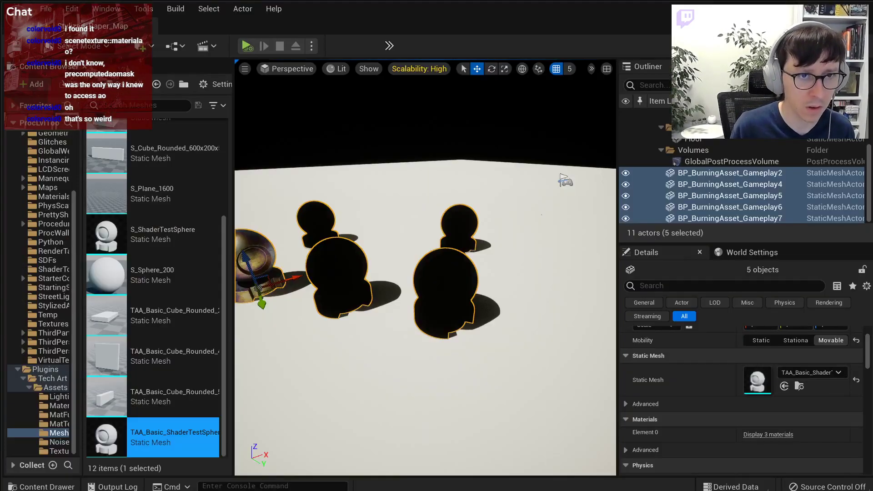
key("alt+Tab")
scroll(147, 336, "up", 3)
scroll(147, 337, "down", 4)
left_click(111, 434)
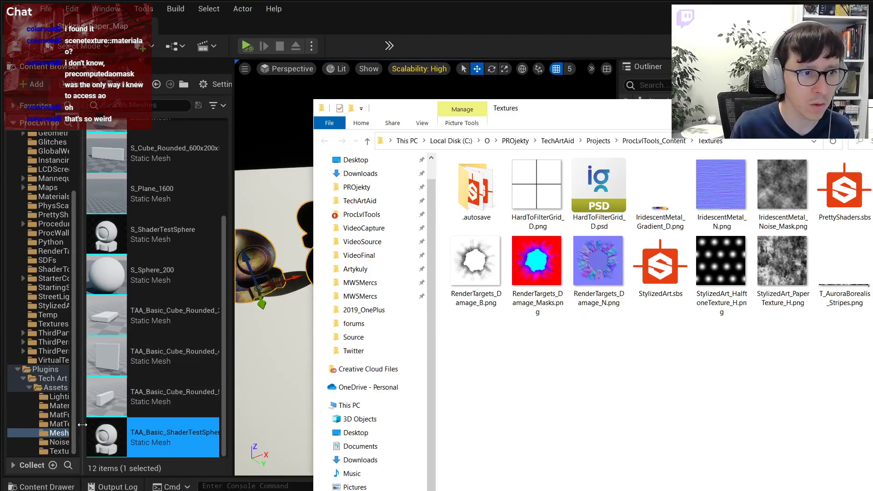
left_click(83, 425)
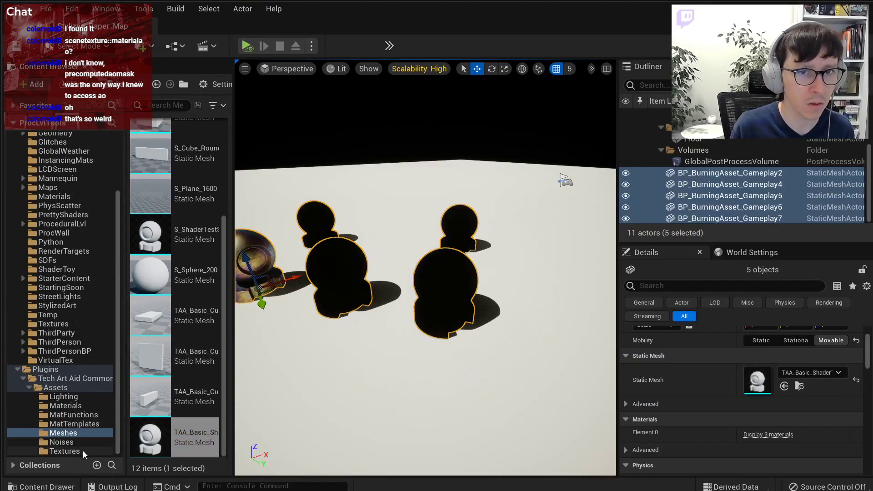
left_click(65, 451)
Import T_TAA_Basic_ShaderTestSphere_v012_Dense_O.png from File Explorer into the plugin's Textures folder.
key("alt+Tab")
left_click_drag(850, 268, 186, 378)
scroll(176, 379, "down", 10)
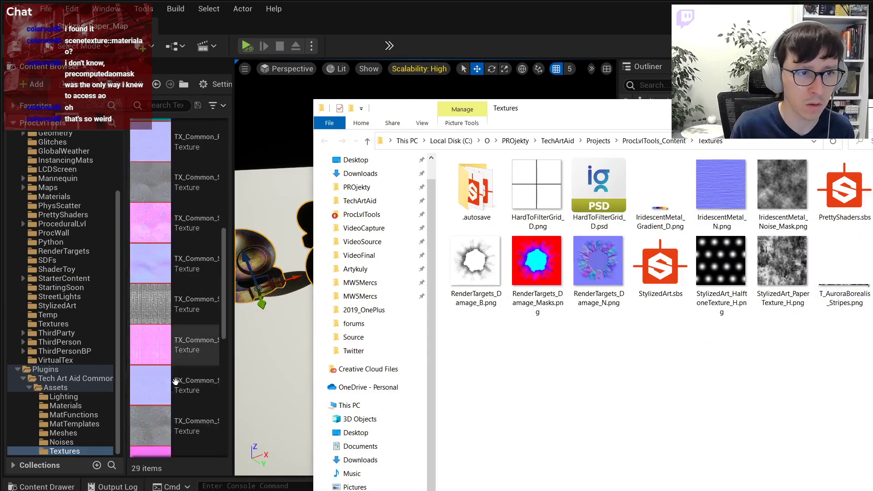
Set the imported occlusion texture's compression to Grayscale and save the texture.
left_click(181, 436)
double_click(180, 436)
left_click(836, 303)
left_click(823, 340)
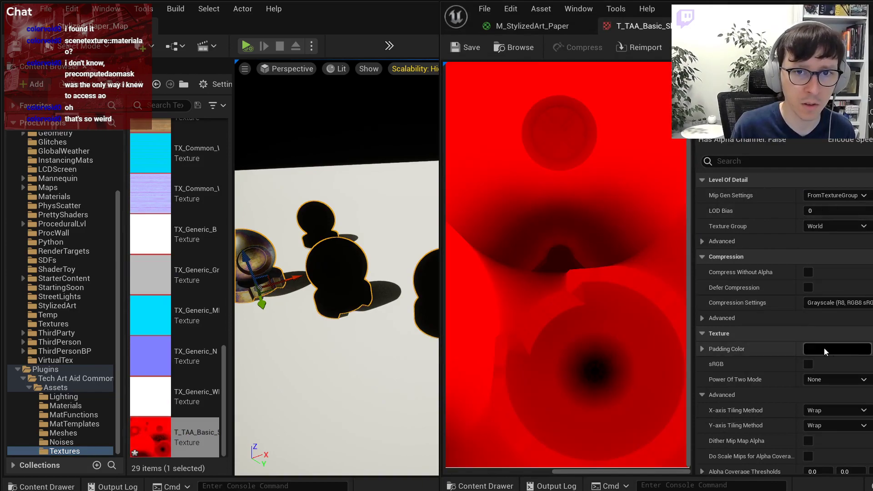
left_click(474, 50)
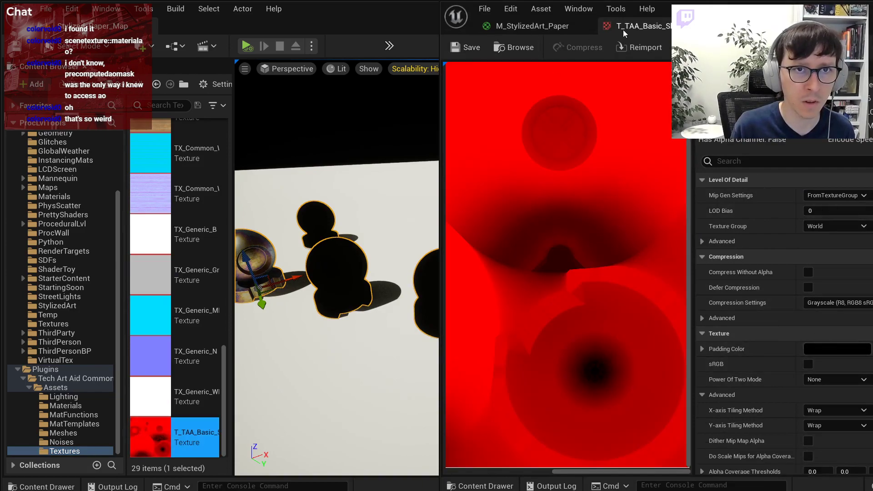
Close the texture editor and add a 2D texture sample parameter named AmbientOcclusion to the M_StylizedArt_Paper graph, below the Add node.
middle_click(640, 28)
right_click_drag(685, 287, 643, 205)
right_click(674, 371)
type("texture sa")
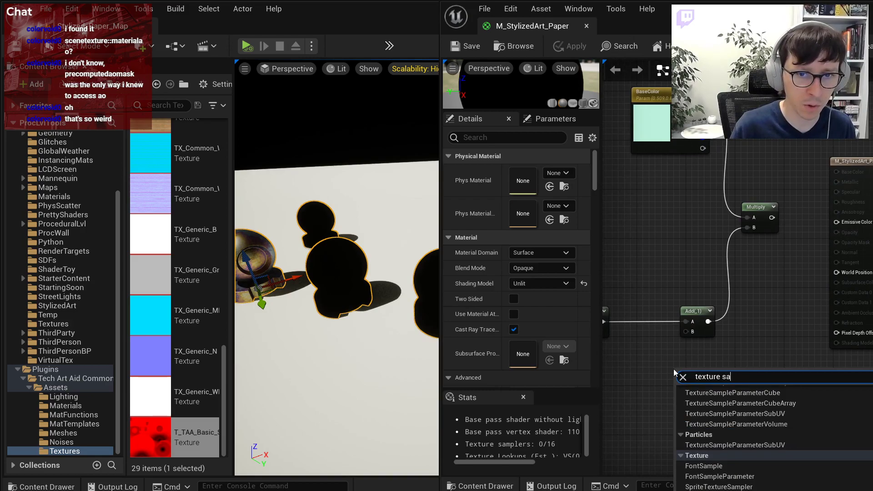
key("Return")
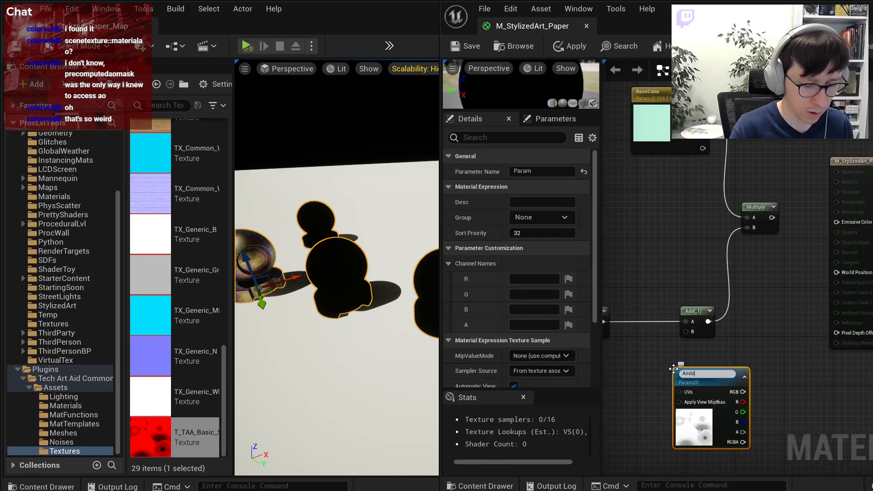
type("AmbientOcclusion")
key("Return")
scroll(764, 286, "up", 2)
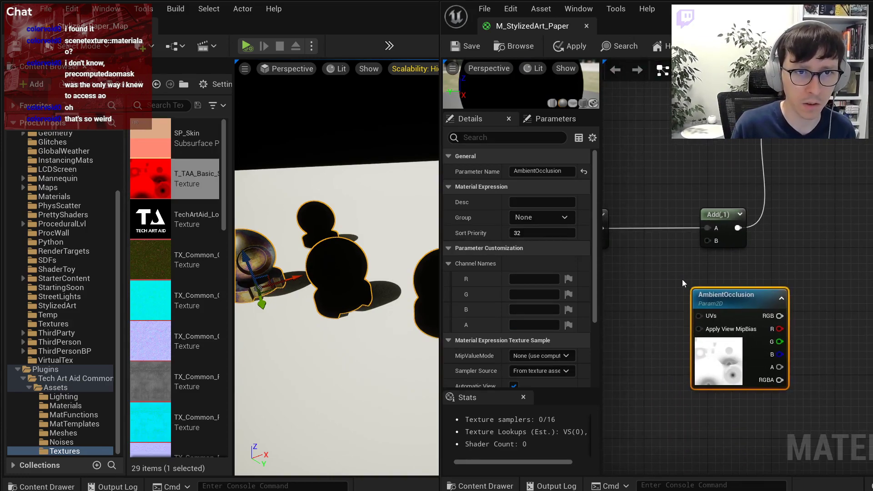
Add a texture coordinate node with coordinate index 1 before the AmbientOcclusion sampler and make room between the two nodes.
right_click_drag(650, 303, 688, 304)
right_click(683, 304)
type("u")
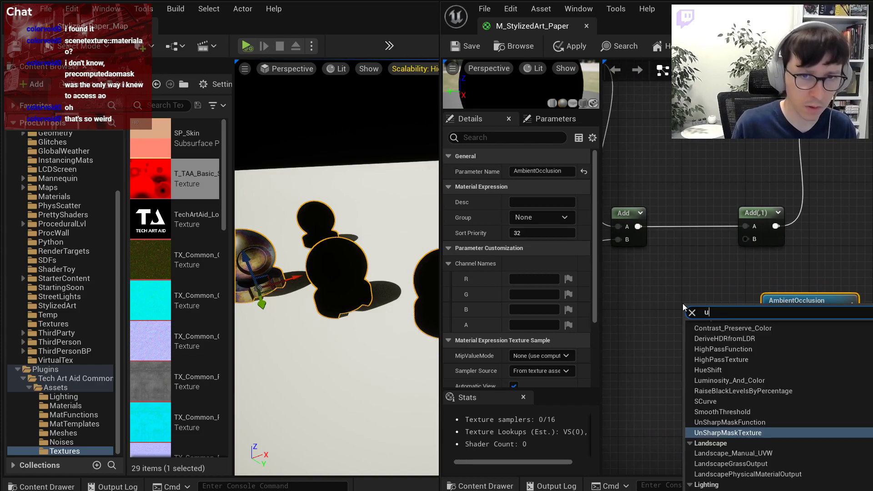
type("v para")
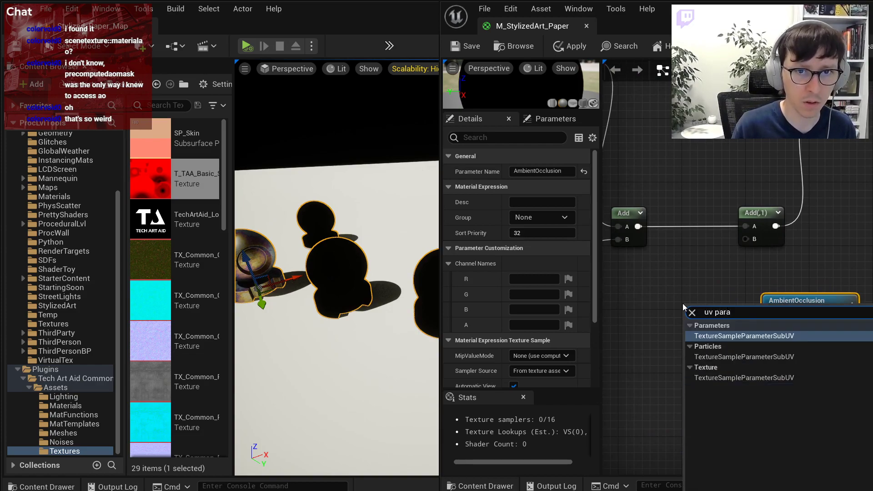
type("uv")
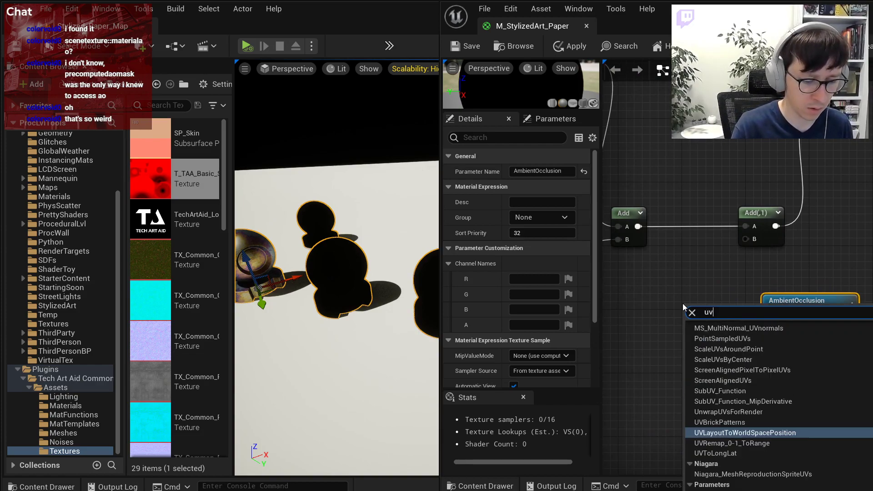
left_click(682, 313)
left_click(680, 321)
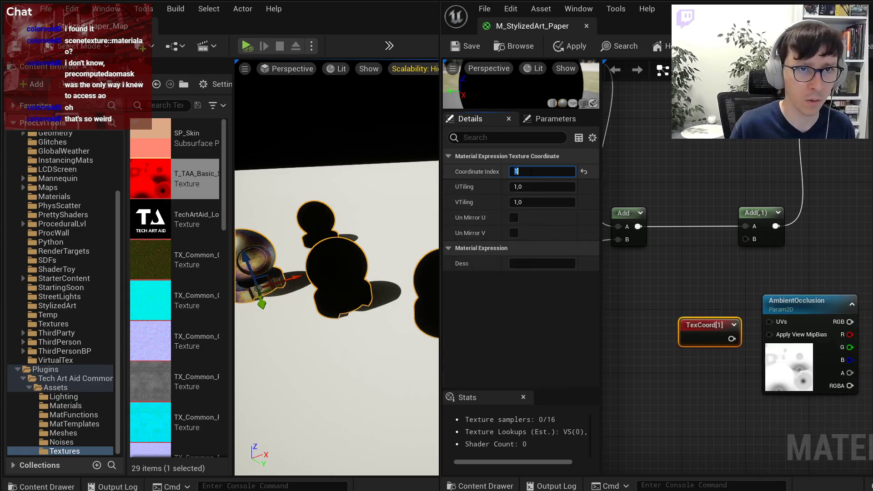
right_click_drag(746, 349, 871, 352)
left_click_drag(867, 324, 799, 348)
right_click_drag(832, 303, 745, 285)
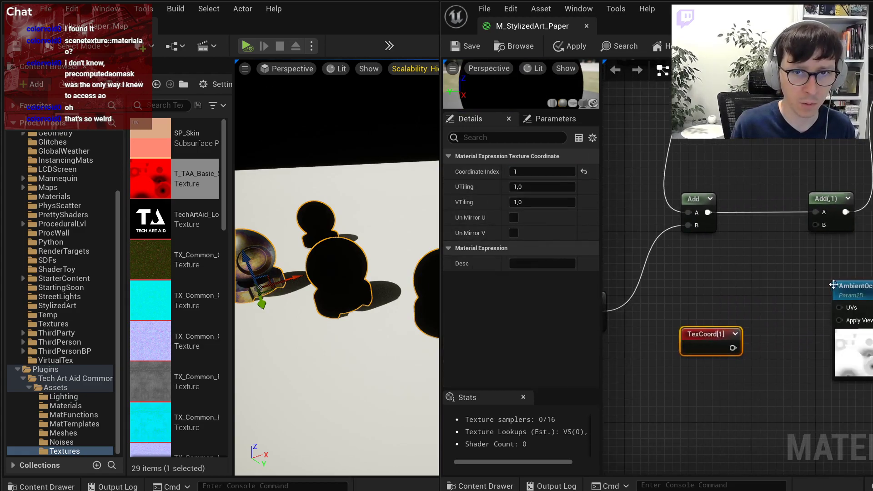
left_click(835, 289)
right_click(791, 324)
type("swit")
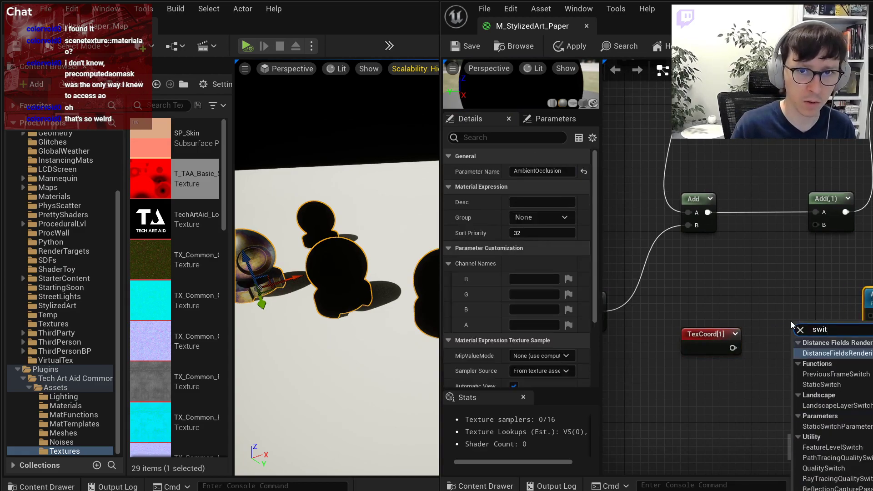
key("Down")
key("Down")
key("Return")
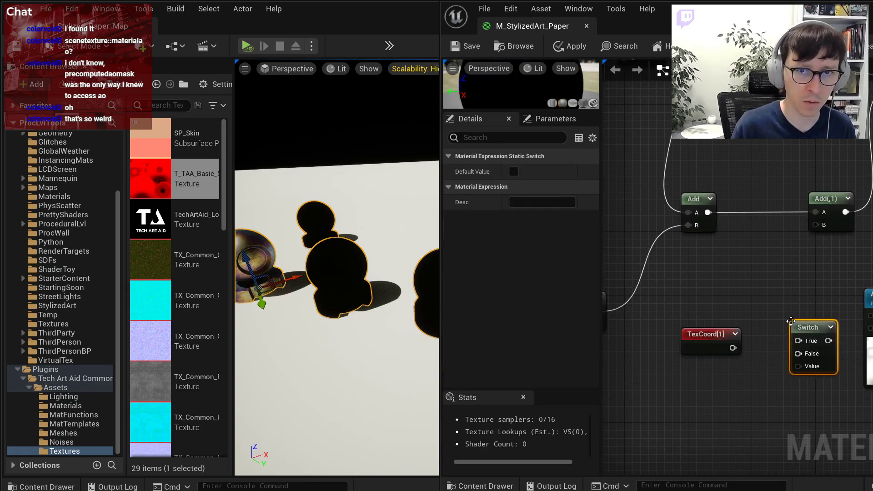
key("Delete")
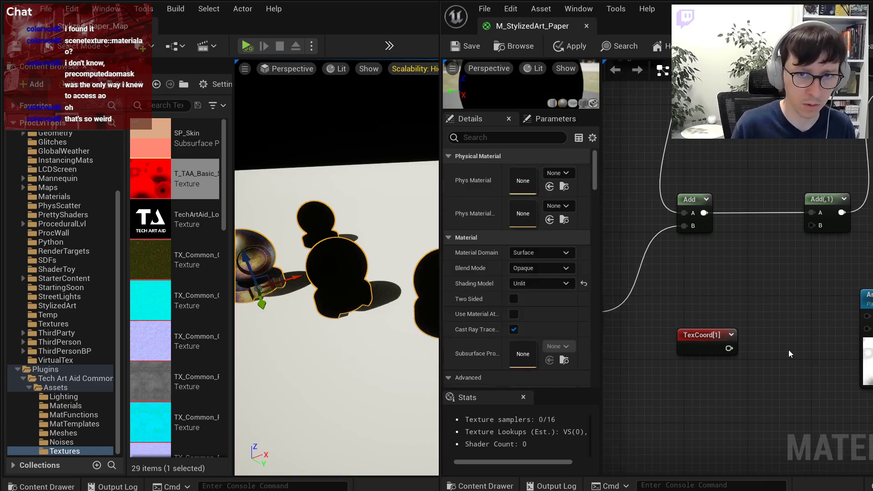
right_click(788, 351)
type("staticswitch")
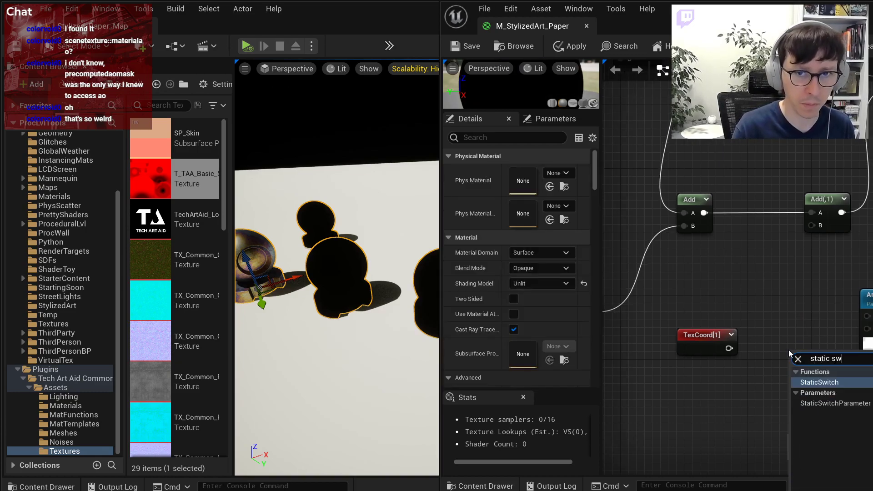
key("Return")
left_click_drag(800, 356, 800, 335)
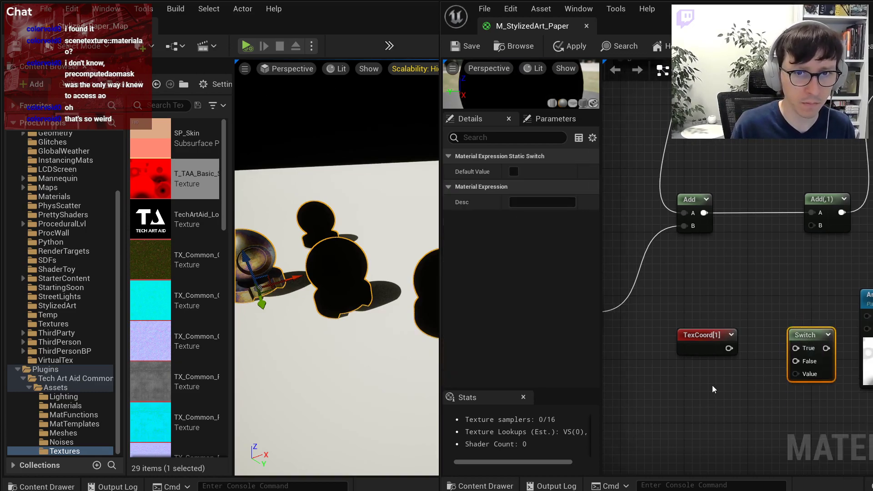
key("Delete")
Add a static switch parameter named AmbientOcclusionUseUV2 and place it between the texture coordinate node and the AmbientOcclusion sampler.
right_click(779, 346)
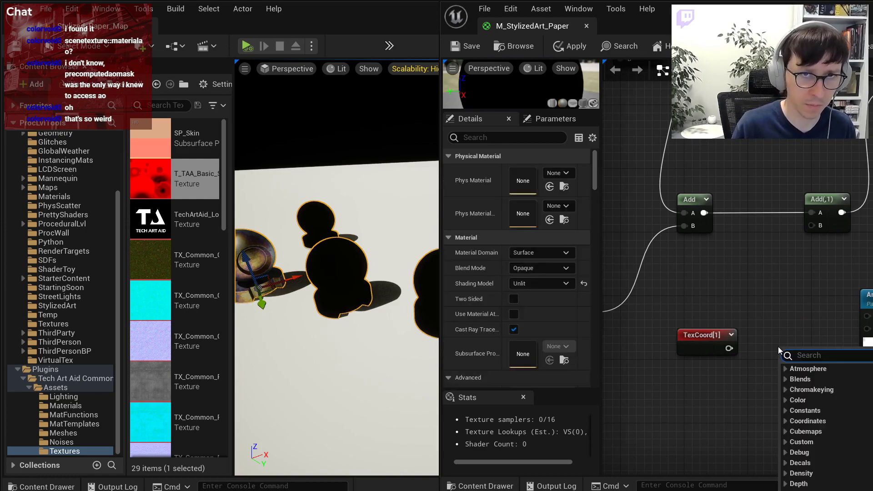
type("static swi")
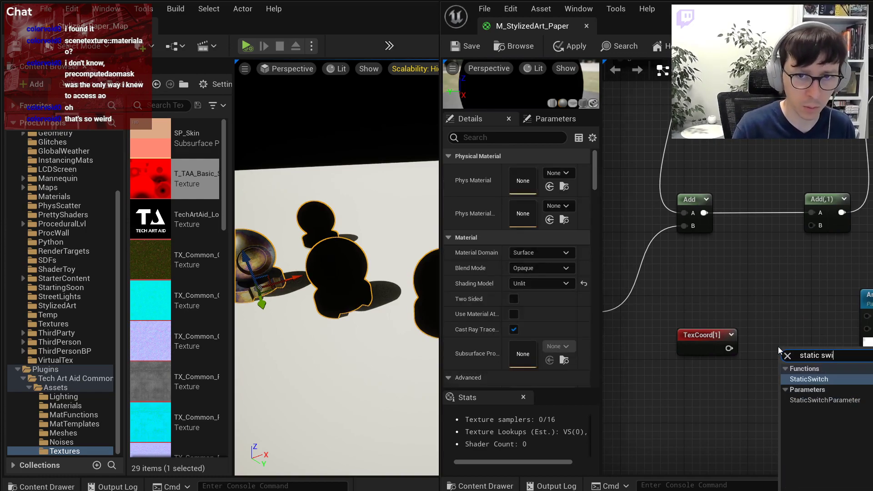
key("Down")
key("Return")
left_click_drag(633, 30, 447, 29)
type("UseUV2")
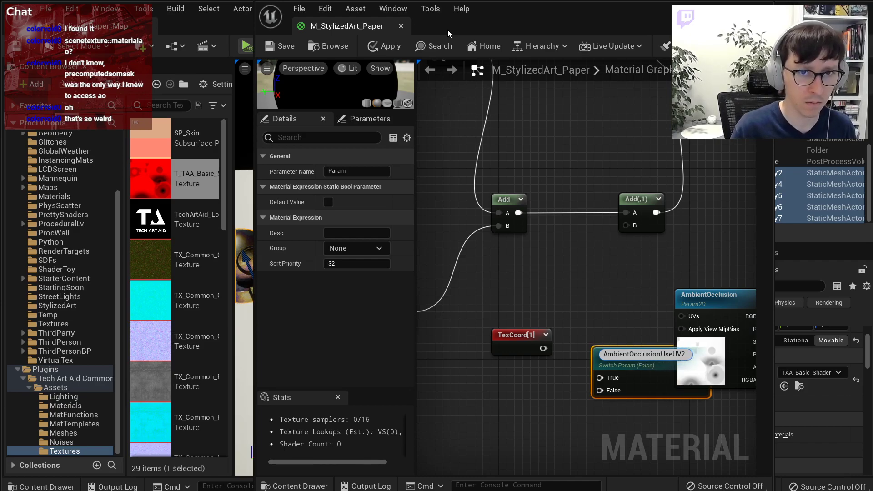
key("Return")
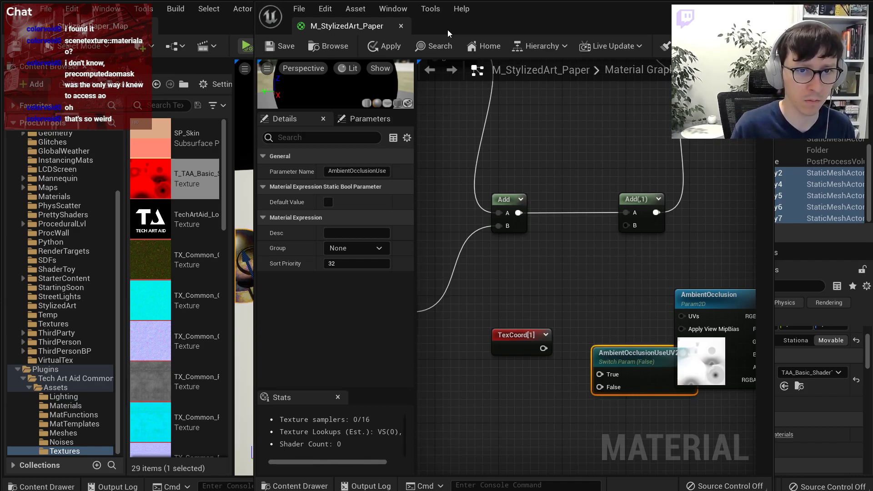
left_click_drag(629, 356, 569, 386)
left_click(624, 306)
right_click_drag(624, 306, 586, 293)
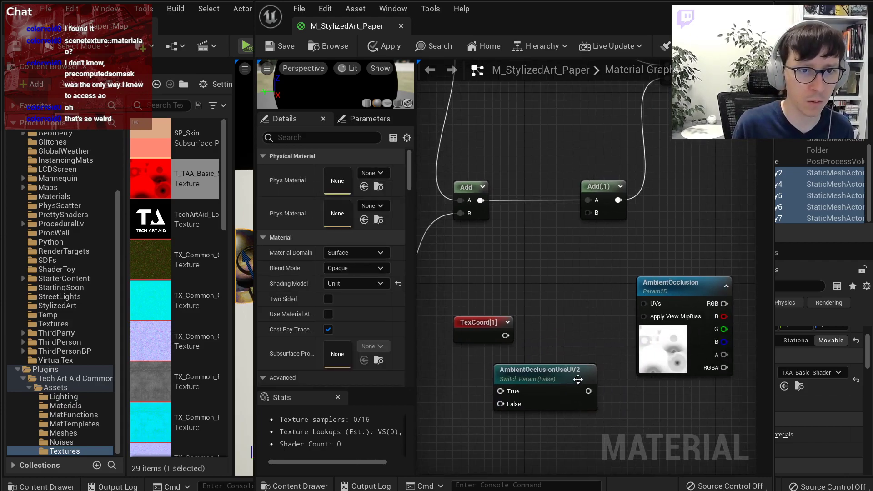
Connect TexCoord[1] to the switch's True input, and a duplicated texture coordinate node with index 0 to its False input.
left_click_drag(525, 392, 549, 360)
left_click_drag(478, 321, 525, 359)
left_click_drag(458, 336, 474, 337)
key("ctrl+d")
left_click_drag(473, 378, 524, 372)
type("0")
key("Return")
left_click_drag(546, 345, 546, 336)
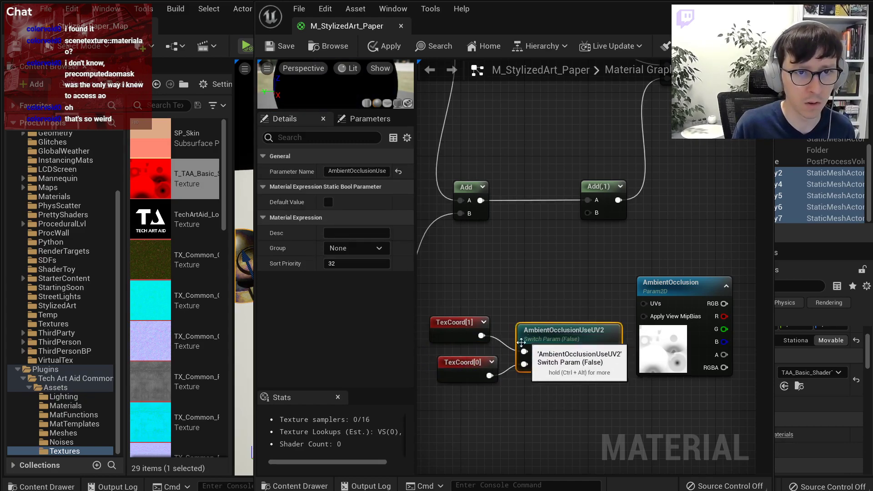
left_click_drag(460, 364, 452, 364)
left_click(554, 334)
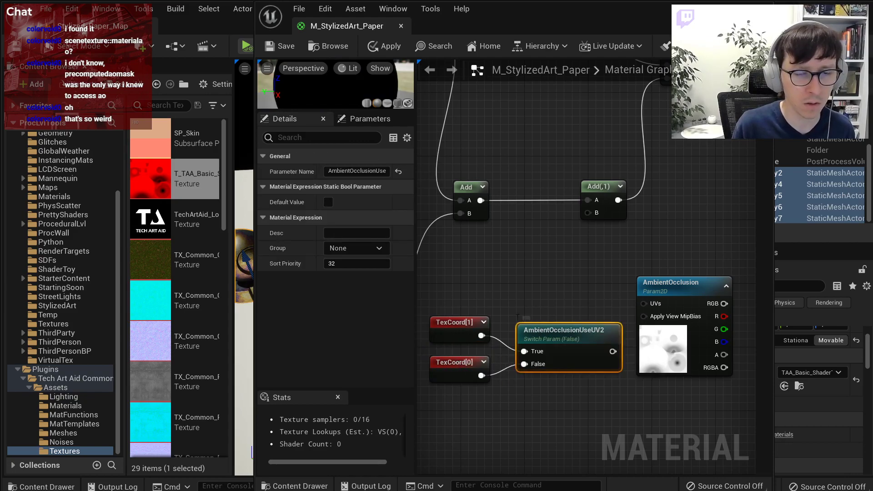
Connect the AmbientOcclusionUseUV2 output to the AmbientOcclusion sampler's UVs and align the switch and coordinate nodes with it.
left_click_drag(613, 351, 643, 303)
left_click_drag(507, 391, 425, 313, "ctrl")
left_click_drag(555, 335, 547, 311)
right_click_drag(547, 312, 500, 319)
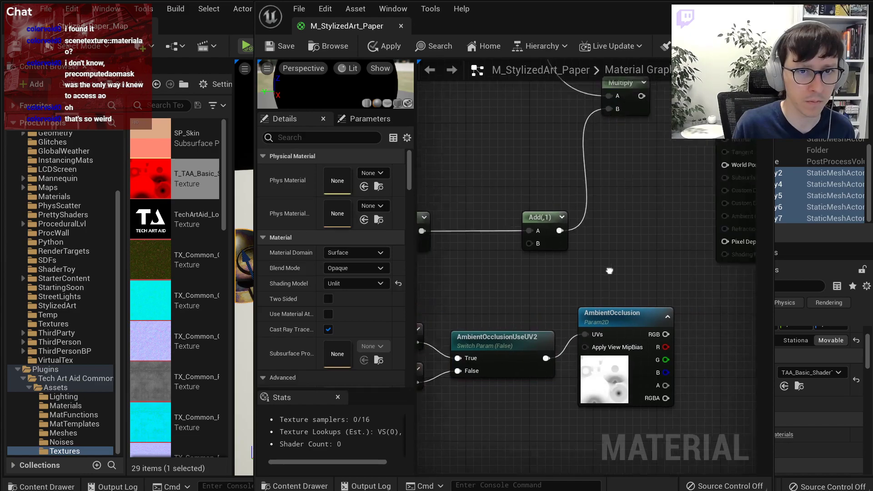
Connect the AmbientOcclusion sampler's R output to the material's Emissive Color and save the material.
scroll(536, 293, "down", 2)
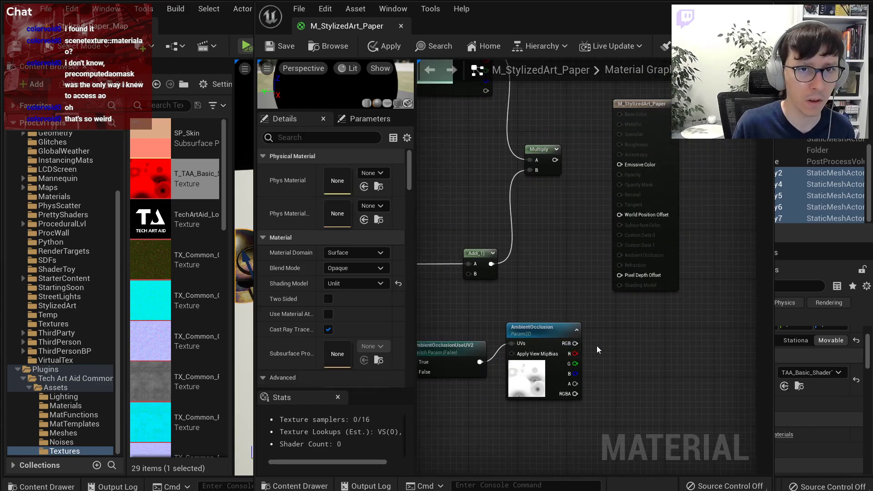
left_click_drag(575, 353, 619, 165)
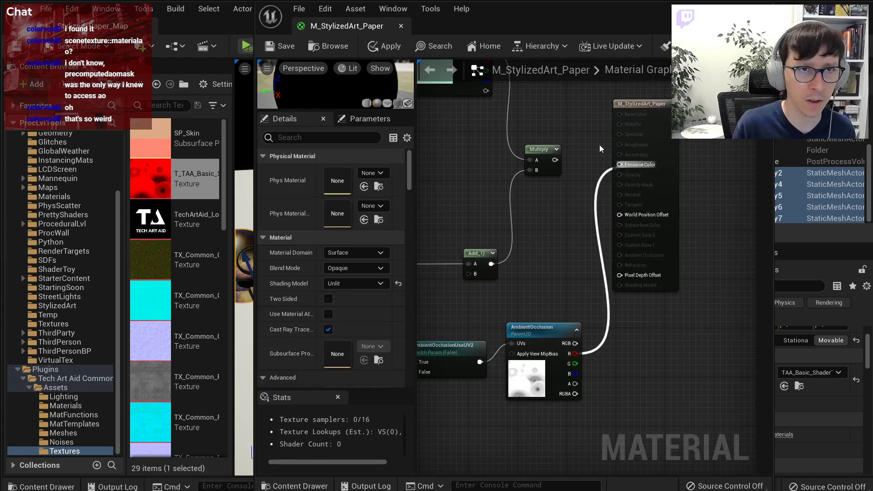
left_click_drag(256, 62, 476, 62)
key("ctrl+s")
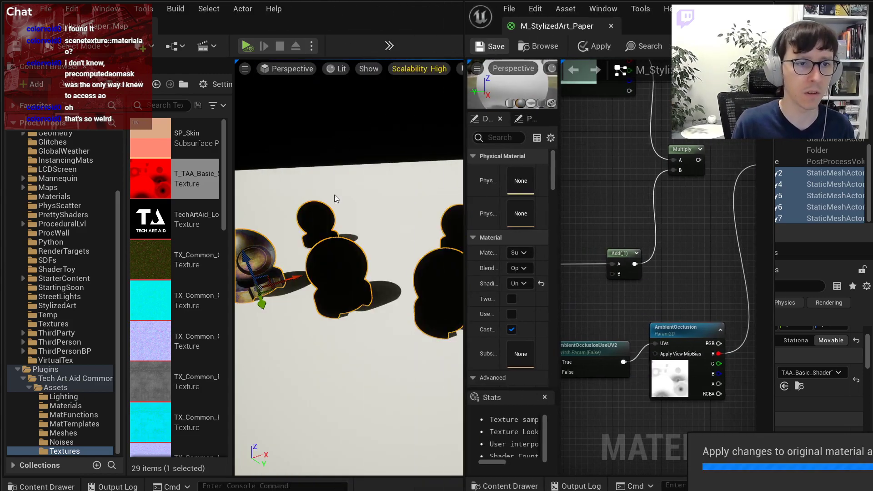
Set the AmbientOcclusionUseUV2 switch parameter's default value to true and save the material.
right_click_drag(308, 209, 378, 191)
key("Escape")
right_click_drag(656, 279, 764, 268)
right_click_drag(664, 309, 637, 309)
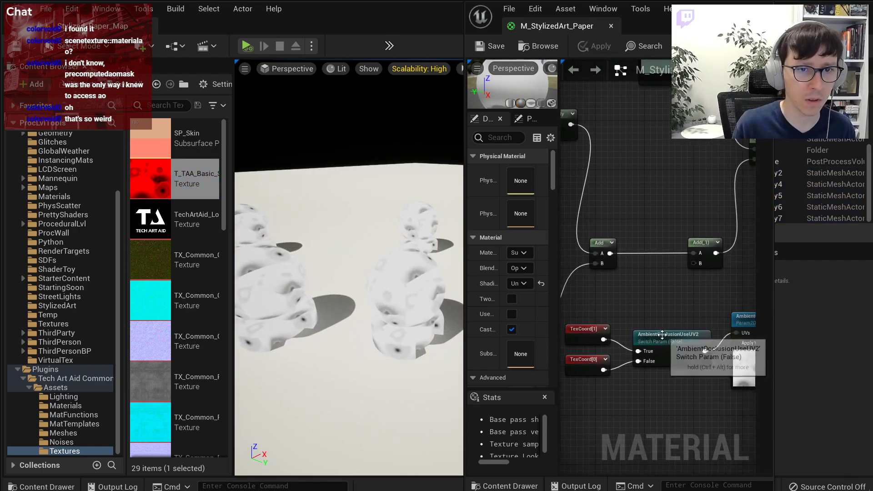
left_click(668, 336)
left_click(511, 202)
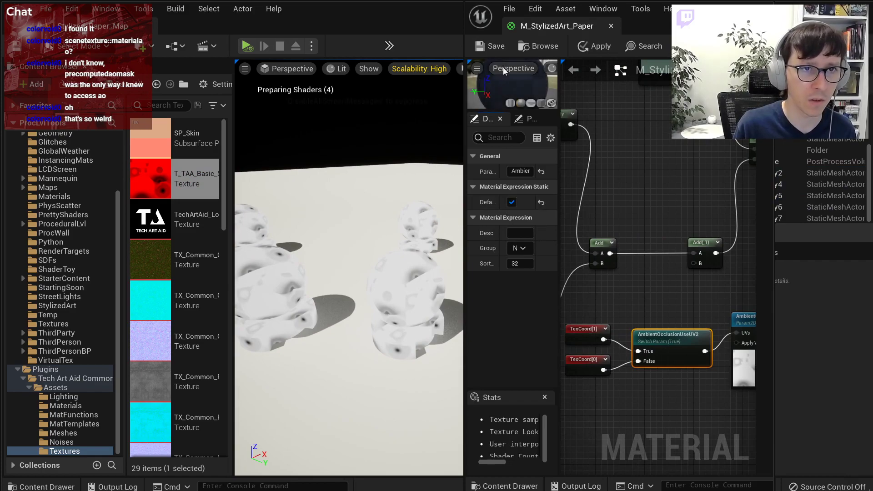
left_click(484, 47)
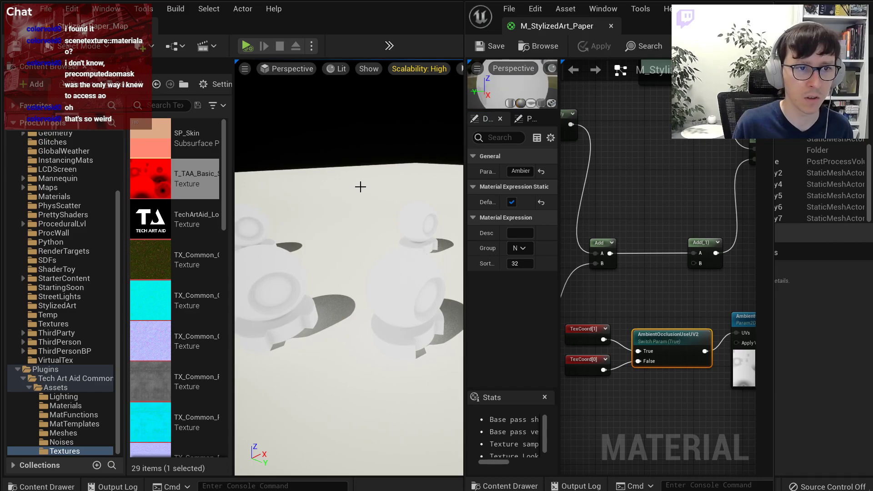
Switch the level viewport's view mode to Unlit and frame one of the shader balls.
right_click_drag(383, 229, 376, 210)
left_click(337, 69)
left_click(359, 116)
right_click_drag(359, 120, 375, 126)
Widen the material editor and add a vector parameter named AmbientLight beside the BaseColor node.
scroll(661, 259, "down", 3)
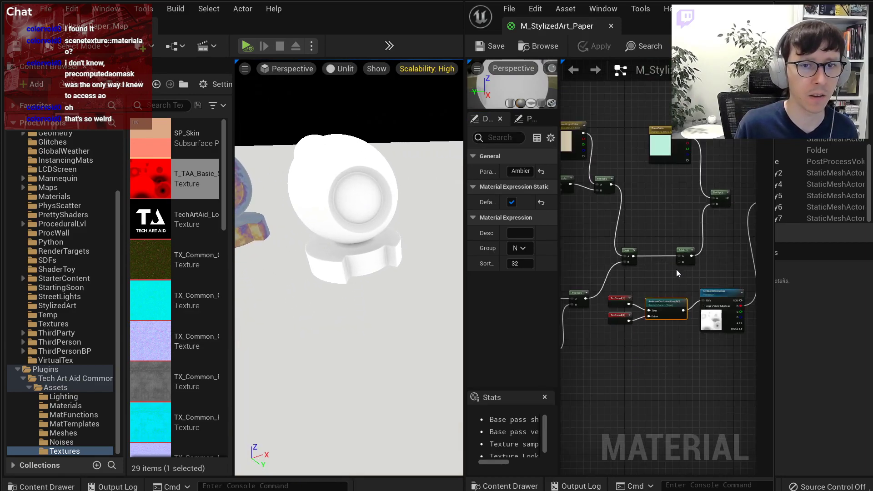
right_click_drag(672, 267, 589, 351)
left_click(680, 242)
scroll(637, 257, "up", 4)
right_click_drag(638, 257, 658, 267)
scroll(657, 266, "down", 3)
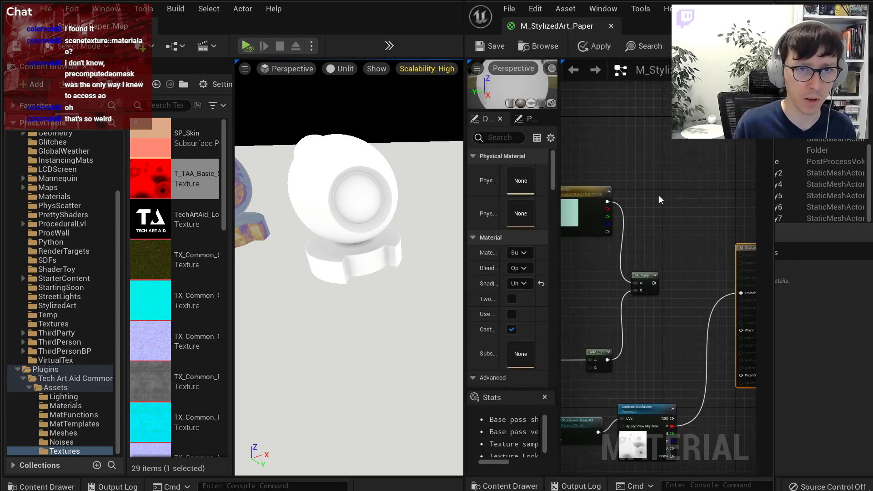
scroll(645, 189, "up", 2)
left_click_drag(464, 152, 412, 158)
left_click(619, 190)
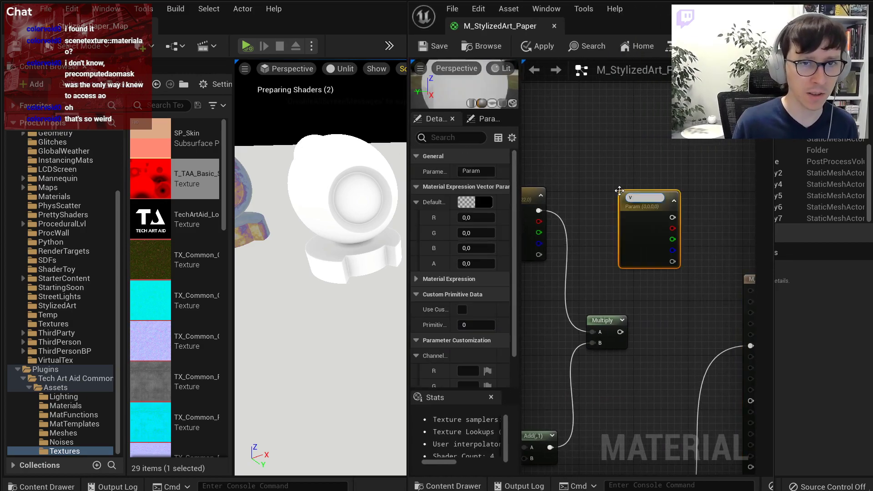
type("Ambie")
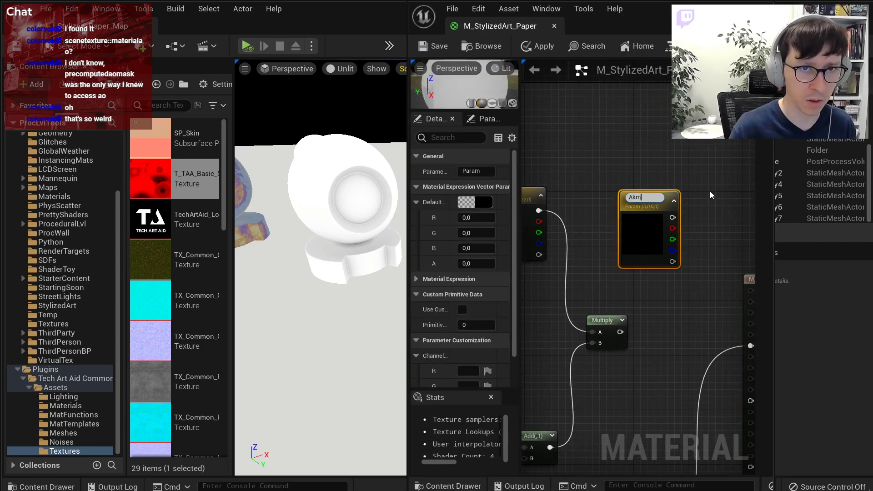
type("ntLight")
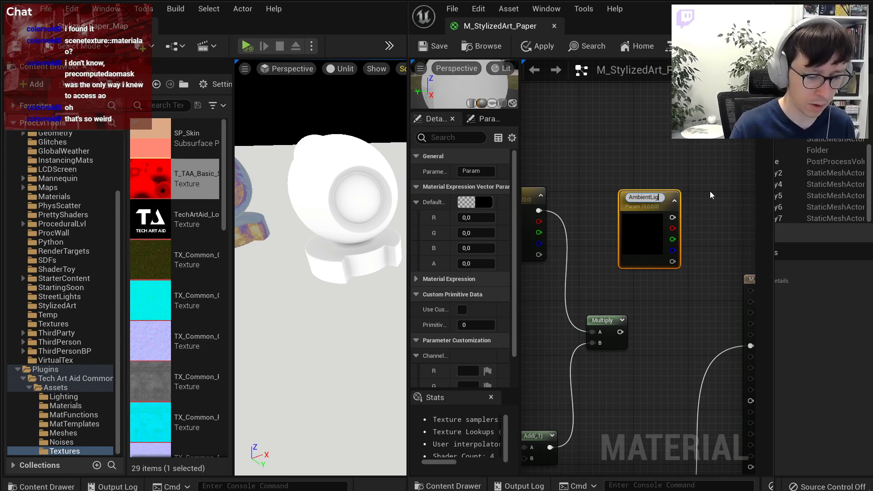
key("Return")
Set the AmbientLight default colour to light blue with R 0.395758, G 0.590469 and B 1.0.
left_click(491, 202)
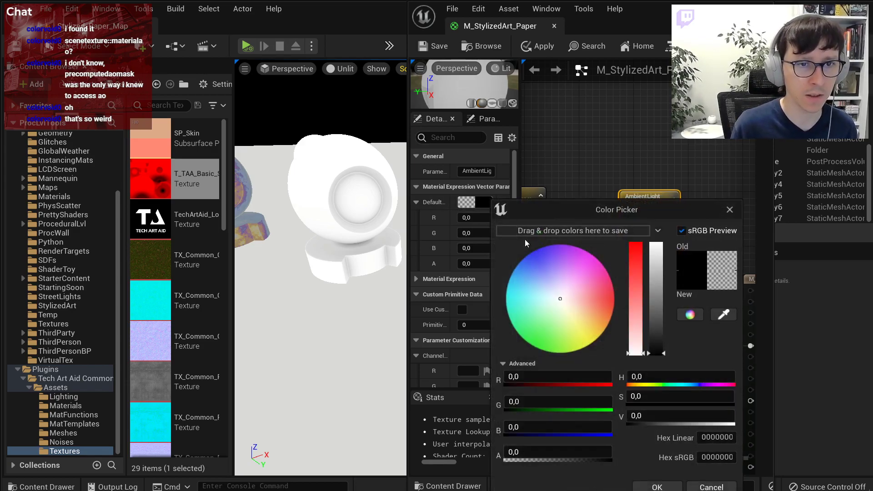
left_click_drag(557, 299, 535, 277)
left_click_drag(655, 266, 657, 239)
left_click(657, 487)
right_click_drag(668, 235, 597, 207)
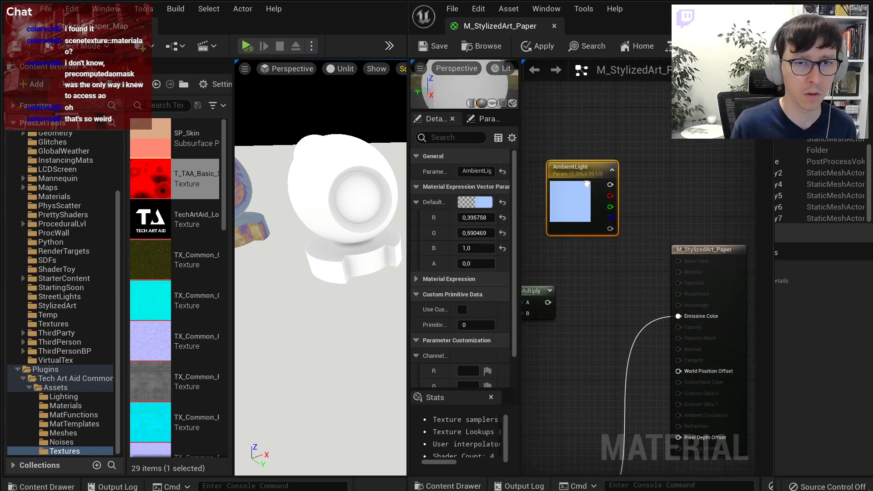
Multiply AmbientLight by the AmbientOcclusion sampler's R output, feed the product into Emissive Color, and apply the material.
left_click_drag(706, 251, 743, 254)
scroll(648, 245, "down", 3)
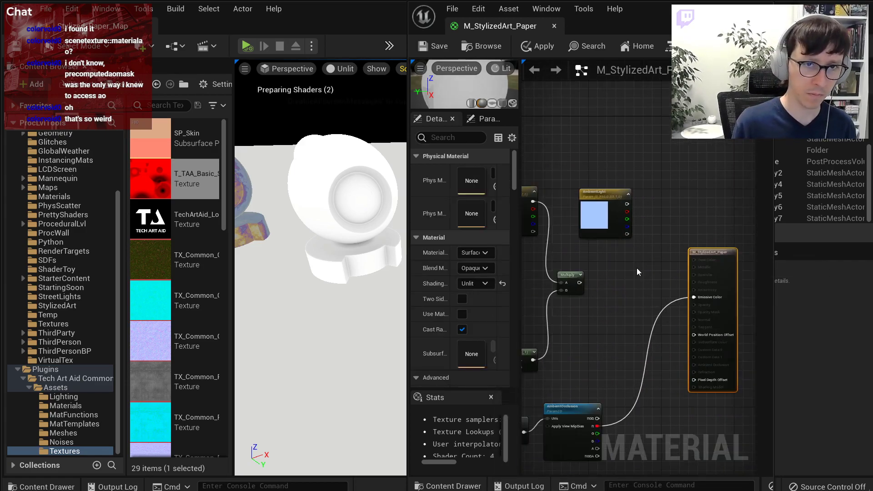
right_click_drag(638, 270, 639, 252)
left_click(639, 254)
scroll(627, 184, "up", 2)
left_click_drag(624, 183, 658, 277)
right_click_drag(650, 291, 657, 254)
left_click_drag(593, 445, 728, 271)
left_click(536, 47)
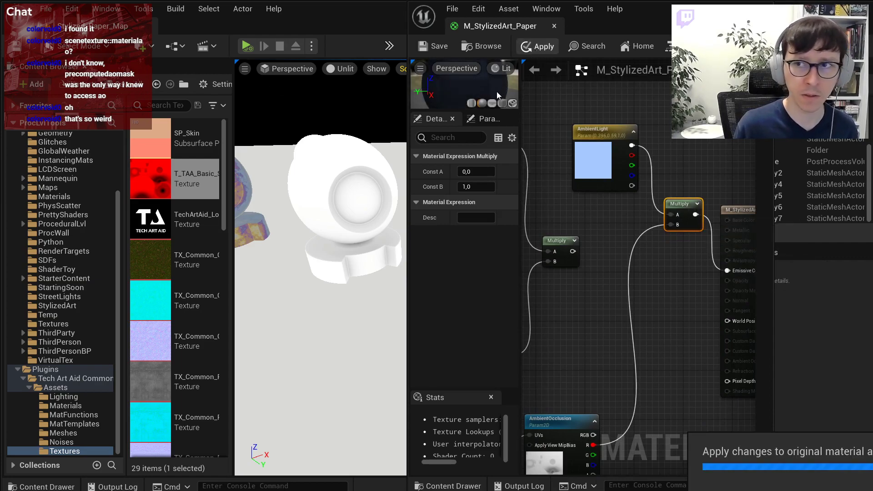
mouse_move(376, 213)
right_mouse_down()
mouse_move(380, 200)
mouse_move(381, 209)
right_mouse_up()
Darken the AmbientLight default colour to a dark slate blue of about R 0.09, G 0.11, B 0.16.
left_click(614, 182)
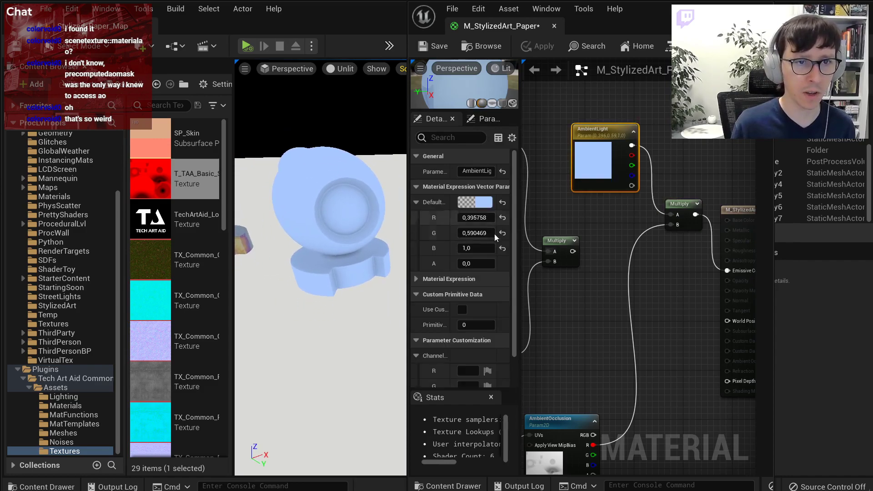
left_click(486, 206)
left_click(656, 342)
mouse_move(655, 347)
left_mouse_down()
mouse_move(659, 359)
mouse_move(659, 352)
left_mouse_up()
left_click(641, 316)
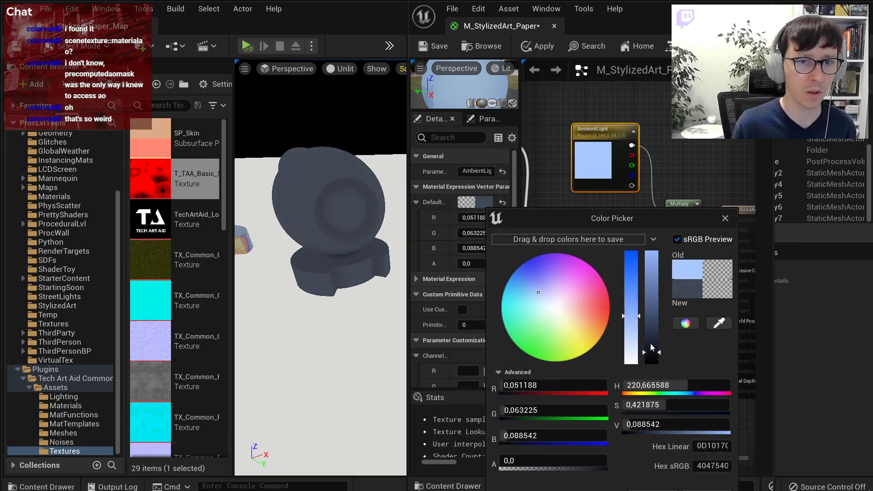
left_click(651, 345)
left_click(665, 490)
Place an Add node beside the ambient Multiply node and move the material output node to make room.
scroll(596, 324, "down", 1)
right_click_drag(590, 267, 624, 262)
key("a")
left_click(673, 270)
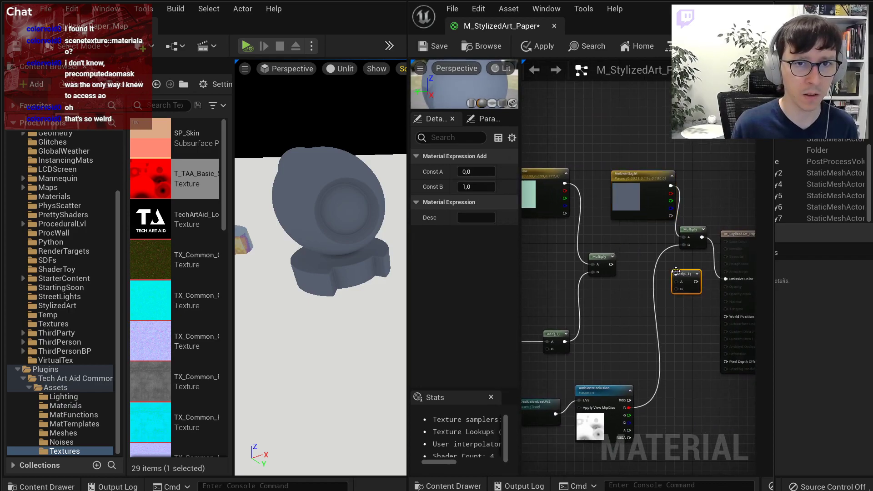
right_click_drag(675, 271, 639, 270)
left_click_drag(667, 236, 717, 236)
left_click_drag(640, 270, 652, 266)
left_click_drag(695, 235, 728, 236)
left_click_drag(668, 266, 690, 261)
Connect the ambient Multiply to the Add node's A and the BaseColor Multiply to B, link its output to Emissive Color, and apply.
left_click_drag(575, 263, 666, 236)
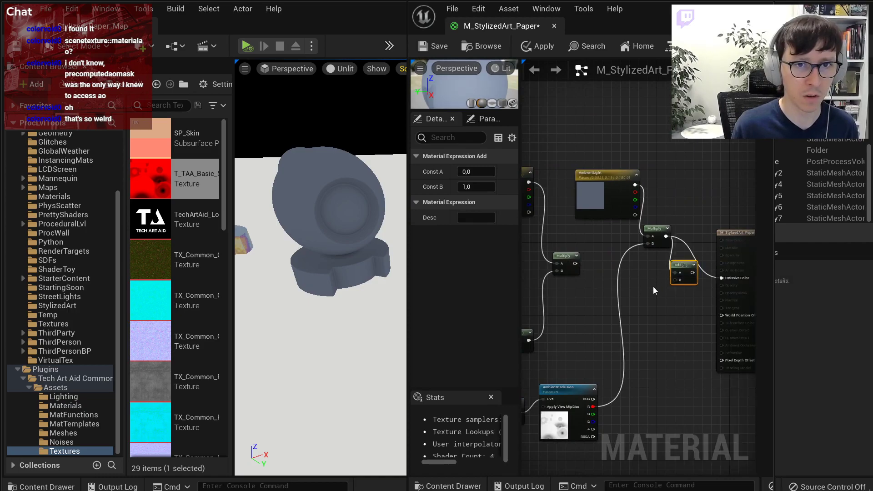
left_click_drag(675, 280, 575, 263)
scroll(638, 304, "up", 1)
left_click_drag(704, 263, 629, 272)
right_click_drag(537, 307, 655, 315)
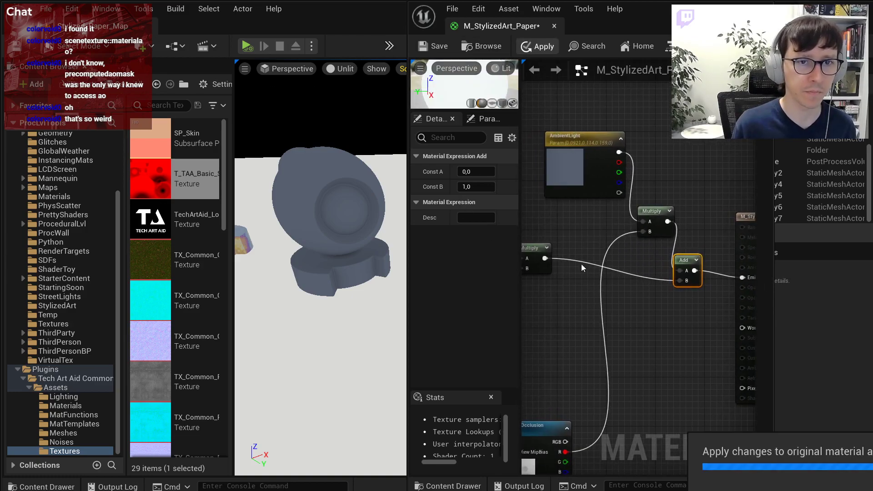
left_click_drag(689, 265, 700, 259)
left_click(659, 282)
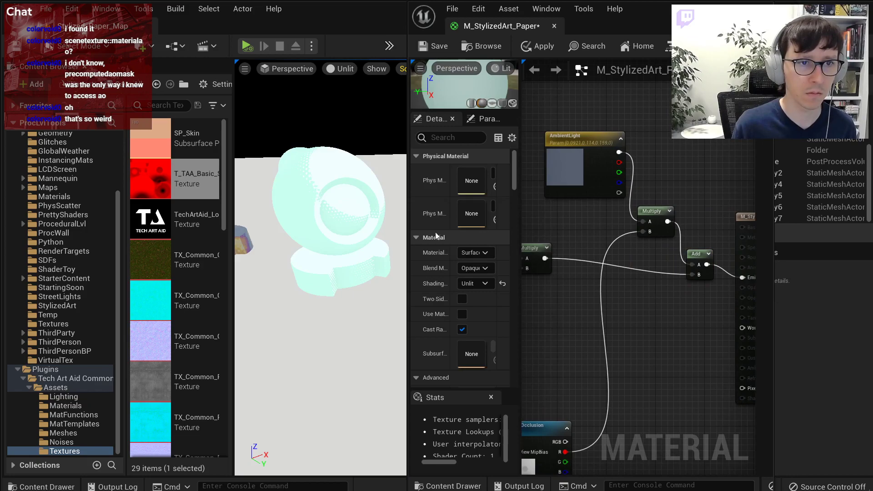
Review the BaseColor and ambient light branches of the graph and widen the level viewport across the content browser.
scroll(580, 261, "down", 3)
right_click_drag(580, 261, 703, 287)
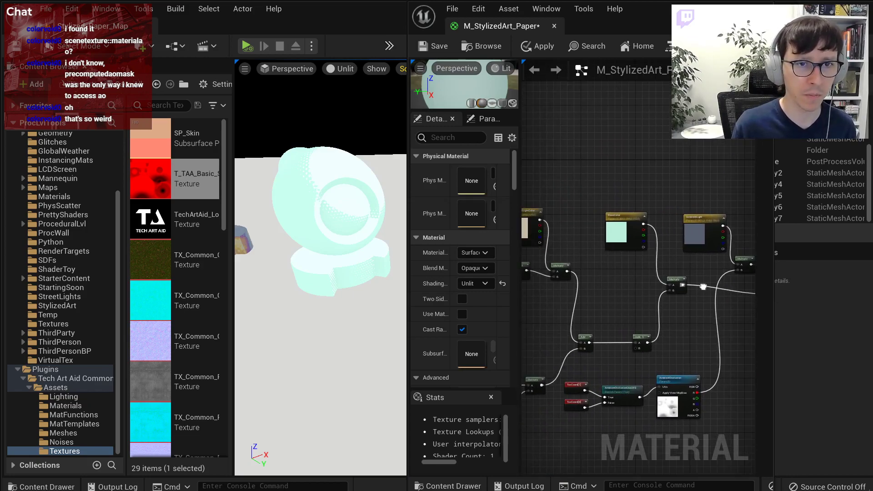
scroll(561, 236, "up", 3)
right_click_drag(650, 253, 544, 235)
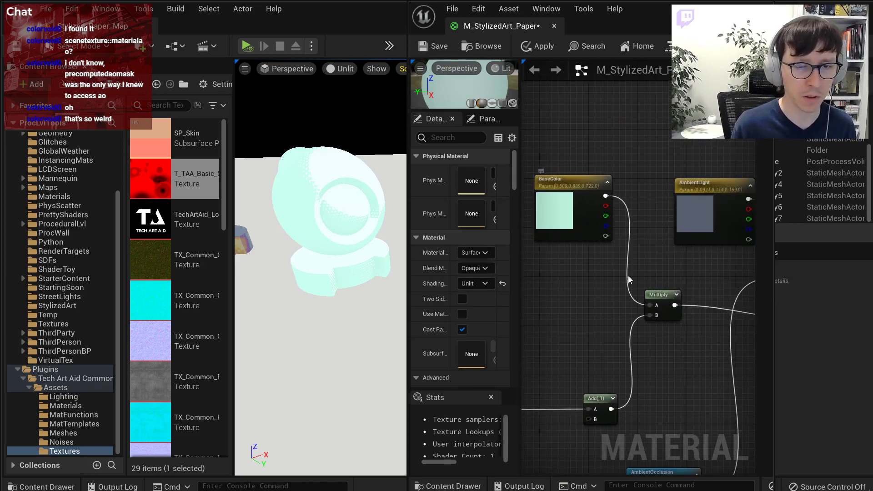
scroll(628, 276, "down", 2)
right_click_drag(690, 329, 659, 308)
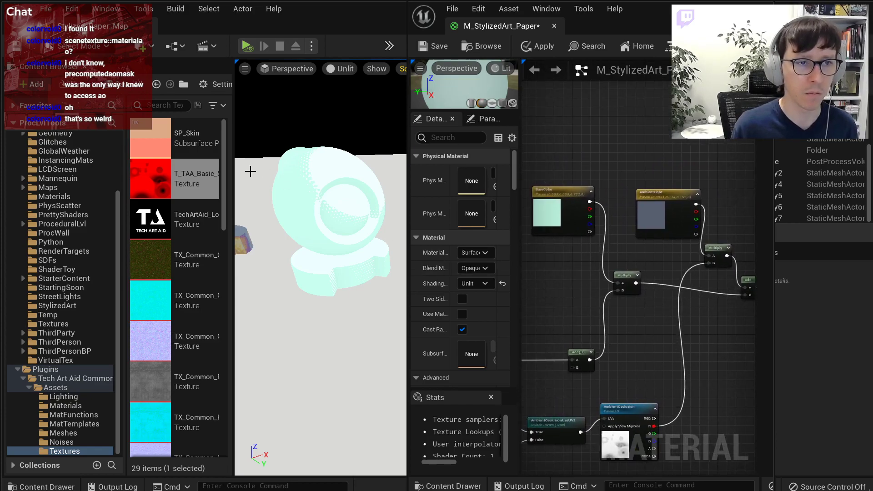
left_click_drag(233, 169, 76, 171)
Compare the material without ambient light by linking the BaseColor Multiply straight to Emissive Color, then reconnect the Add output and apply.
right_click_drag(674, 270, 600, 266)
left_click_drag(563, 279, 709, 294)
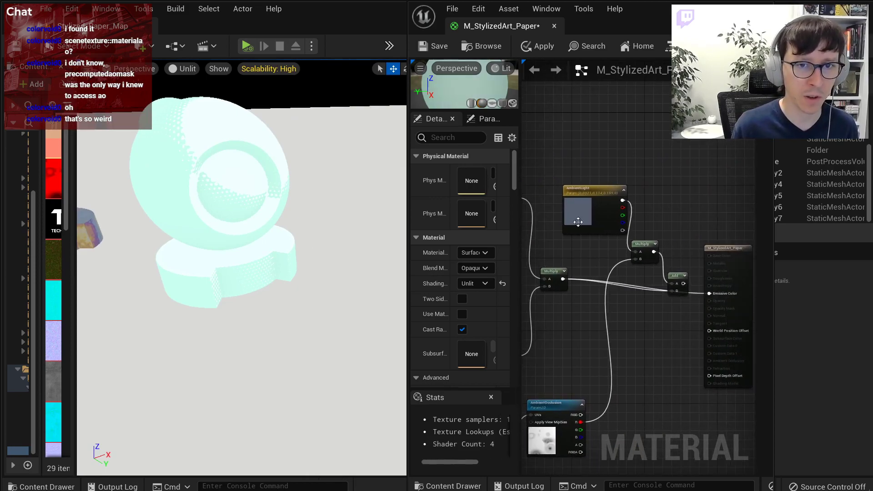
left_click(535, 53)
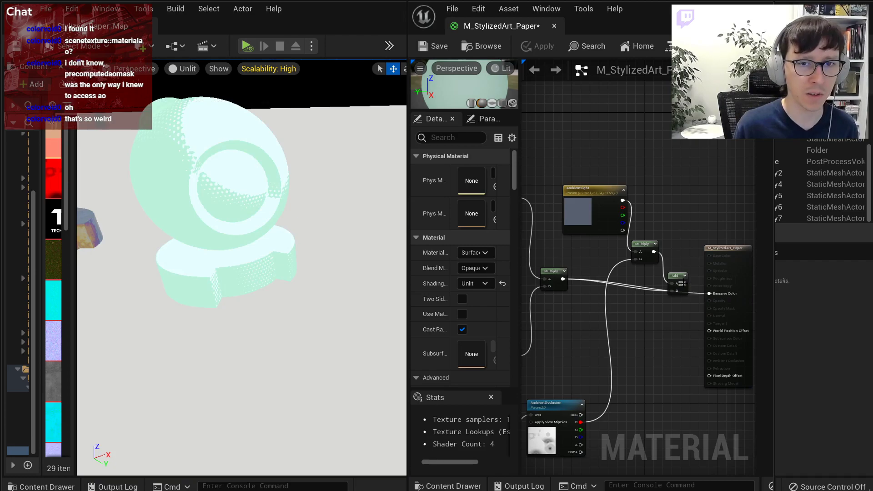
left_click_drag(683, 283, 712, 294)
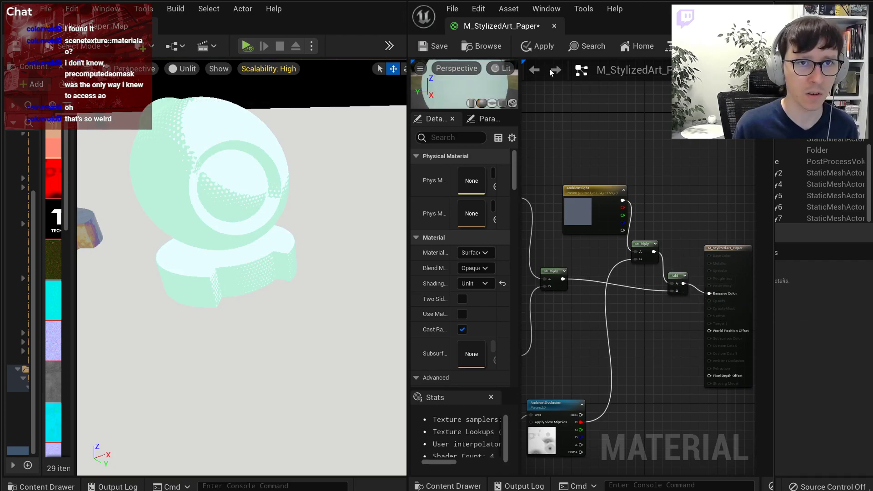
left_click(540, 47)
Connect the first Add node directly to the BaseColor Multiply's B input, delete the redundant second Add node, and save the material.
scroll(589, 260, "down", 5)
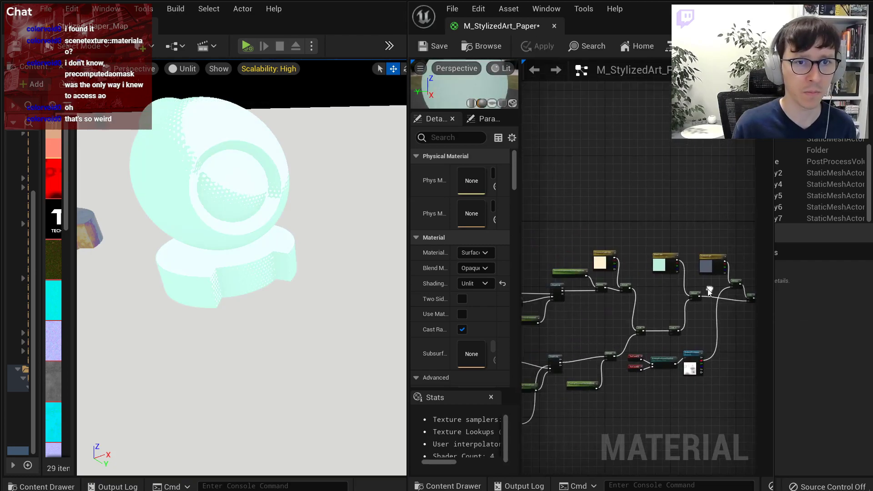
scroll(664, 275, "up", 2)
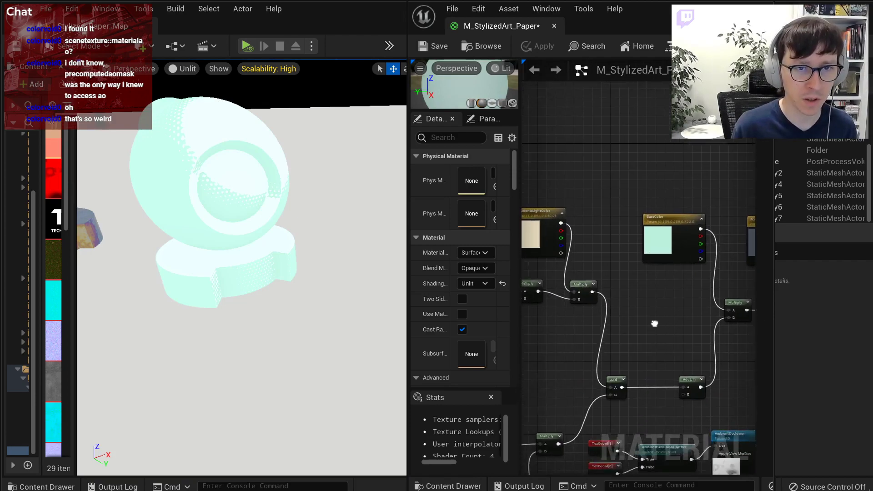
right_click_drag(679, 324, 606, 296)
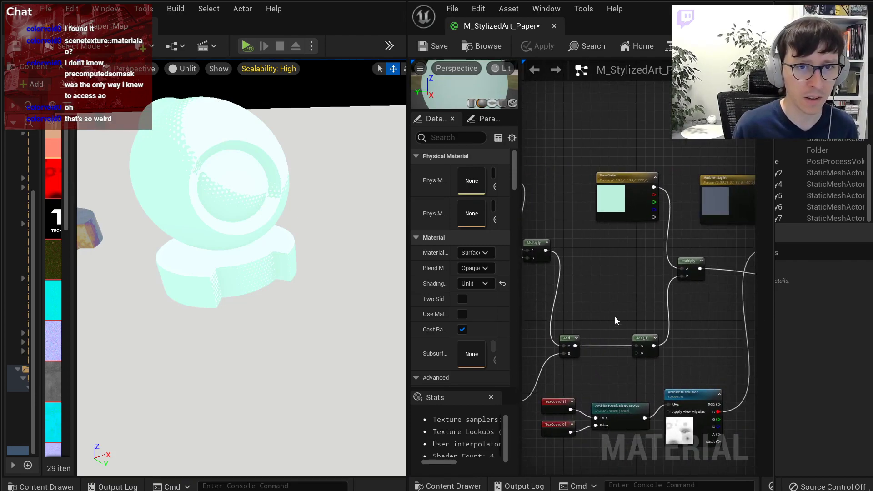
left_click(639, 355)
left_click_drag(574, 346, 684, 276)
key("Delete")
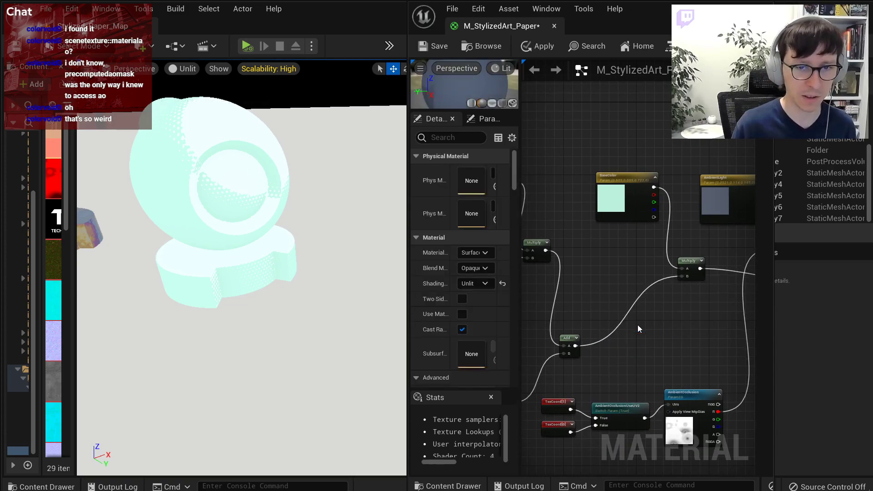
left_click(423, 45)
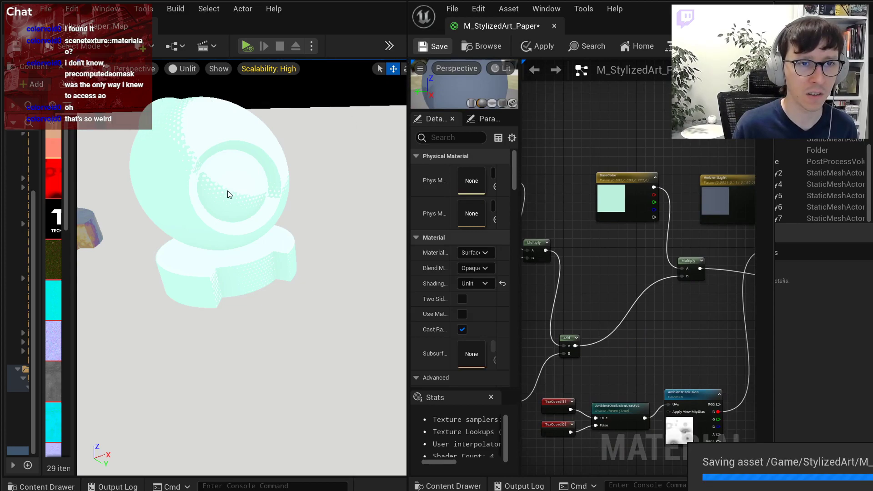
Examine the halftone shading and ambient colour on the shader balls from close up and from a distance.
scroll(227, 191, "down", 3)
scroll(254, 201, "up", 3)
right_click_drag(265, 208, 326, 317)
scroll(299, 277, "up", 4)
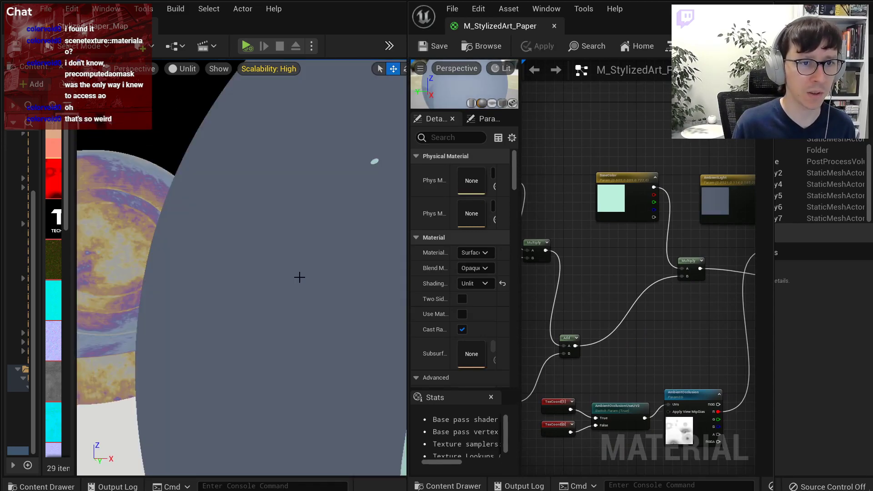
scroll(315, 292, "down", 4)
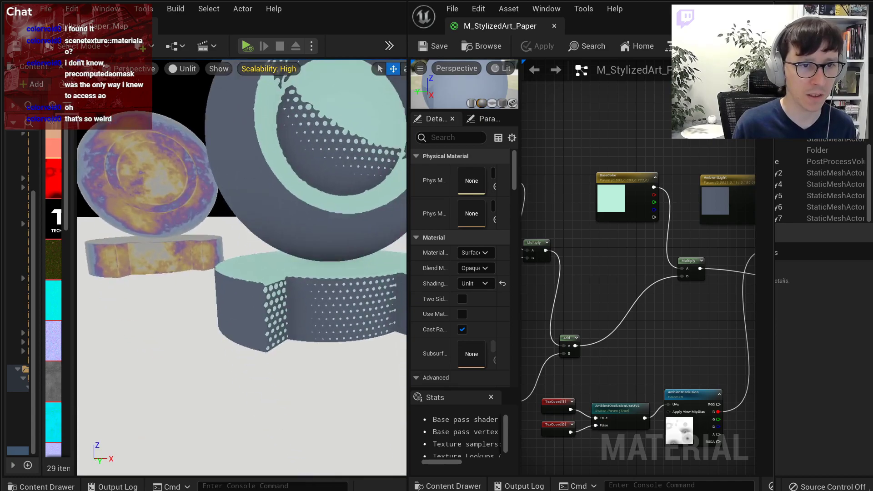
scroll(315, 291, "up", 4)
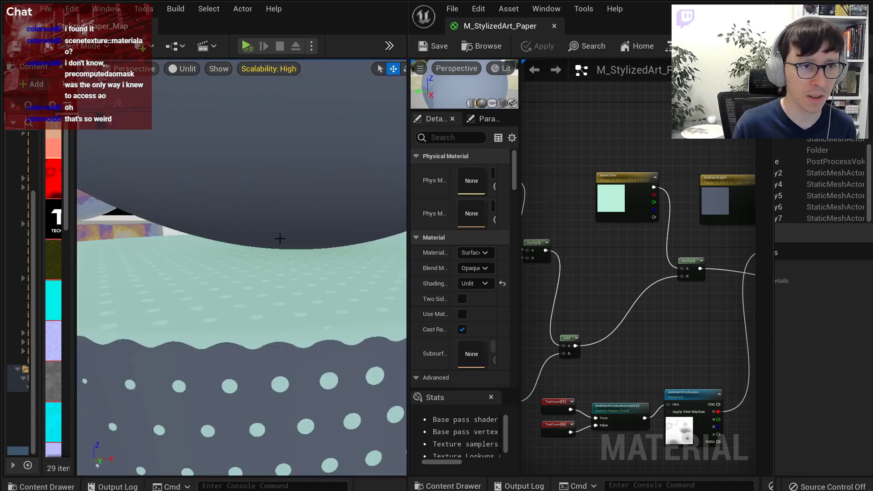
scroll(280, 238, "down", 4)
right_click_drag(273, 230, 274, 228)
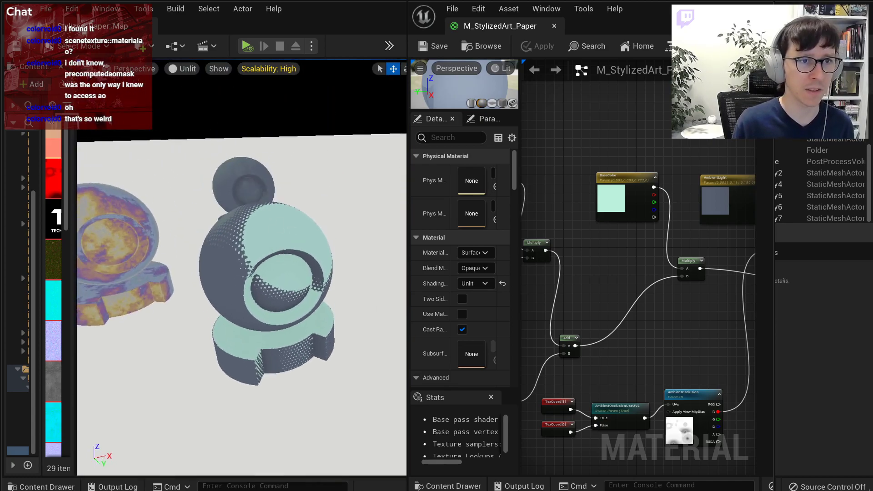
scroll(263, 263, "up", 3)
right_click_drag(263, 263, 227, 249)
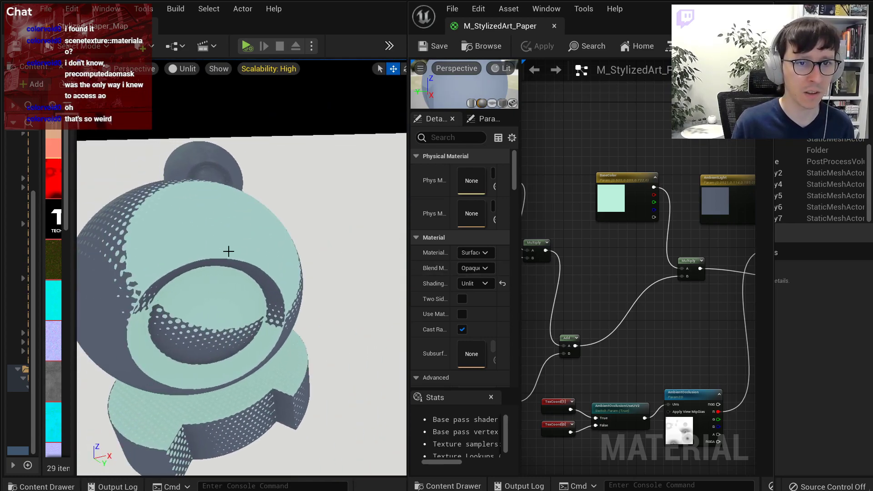
Make room in the graph and insert a Multiply node between the lower Multiply and the Add node's B input.
right_click_drag(537, 305, 614, 238)
left_click_drag(741, 385, 600, 263)
left_click_drag(629, 271, 689, 267)
scroll(628, 313, "up", 2)
left_click(619, 331)
mouse_move(612, 331)
right_mouse_down()
mouse_move(695, 312)
mouse_move(600, 342)
right_mouse_up()
key("m")
left_click(681, 285)
left_click_drag(614, 316, 728, 251)
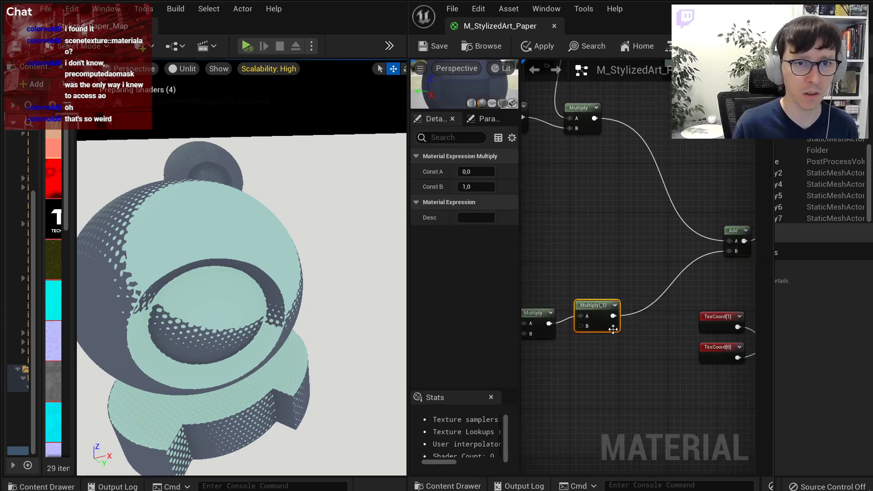
Add a vector parameter named PointLightColor above the newly inserted Multiply node and connect it to that node's A input.
right_click_drag(564, 332, 615, 320)
left_click_drag(600, 312, 632, 313)
right_click_drag(567, 216, 594, 237)
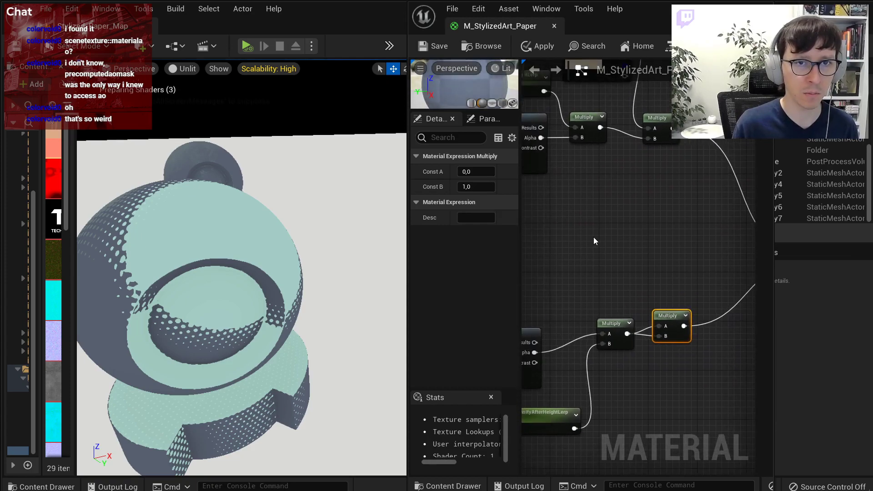
key("v")
left_click(608, 234)
type("POoi")
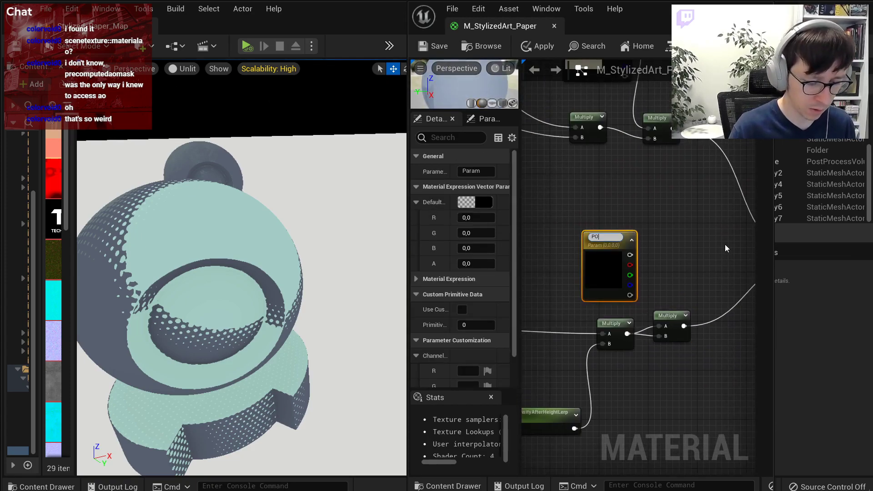
key("BackSpace")
key("BackSpace")
key("BackSpace")
type("o")
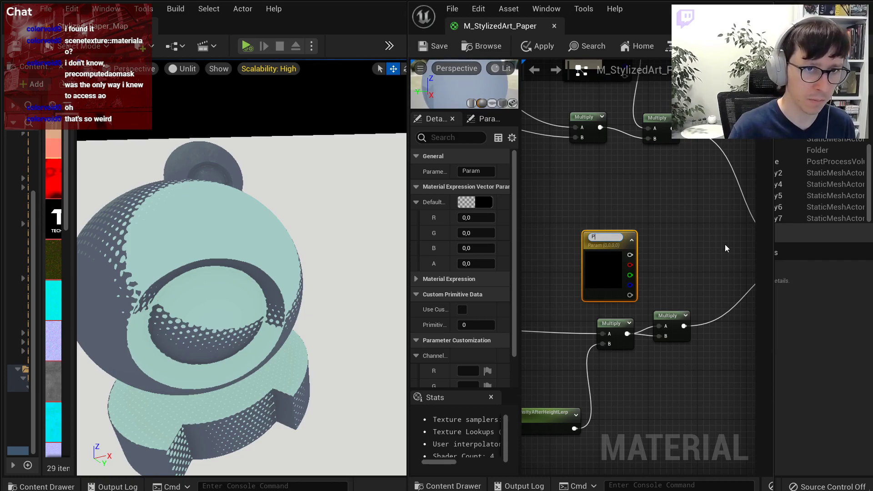
type("intLight")
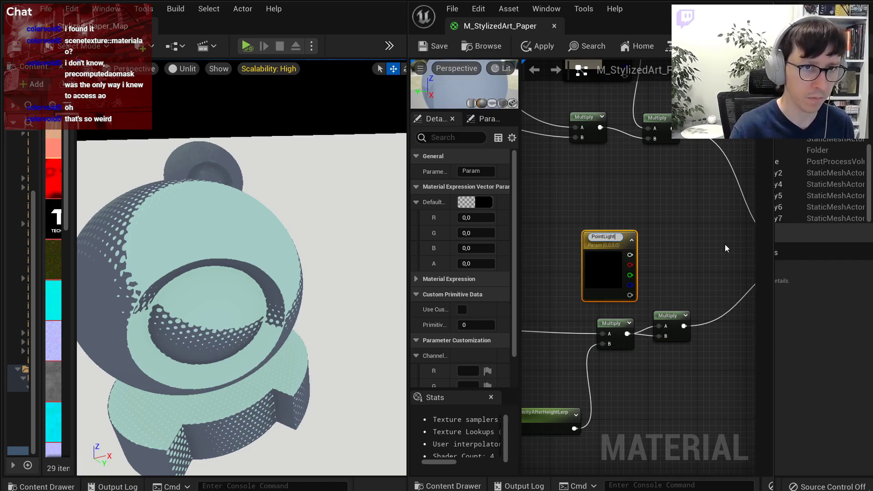
type("Color")
key("Return")
left_click_drag(629, 251, 664, 324)
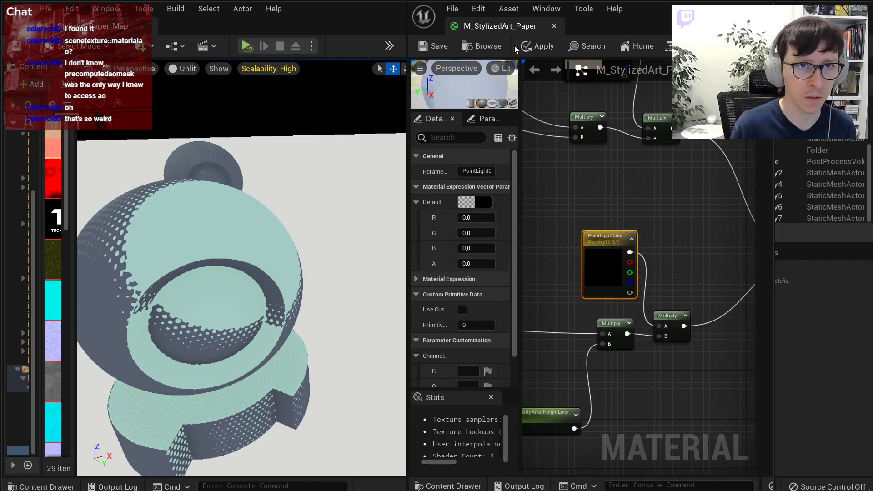
Set PointLightColor's default to a light salmon pink of R 0.967708, G 0.573645, B 0.482575.
left_click(478, 205)
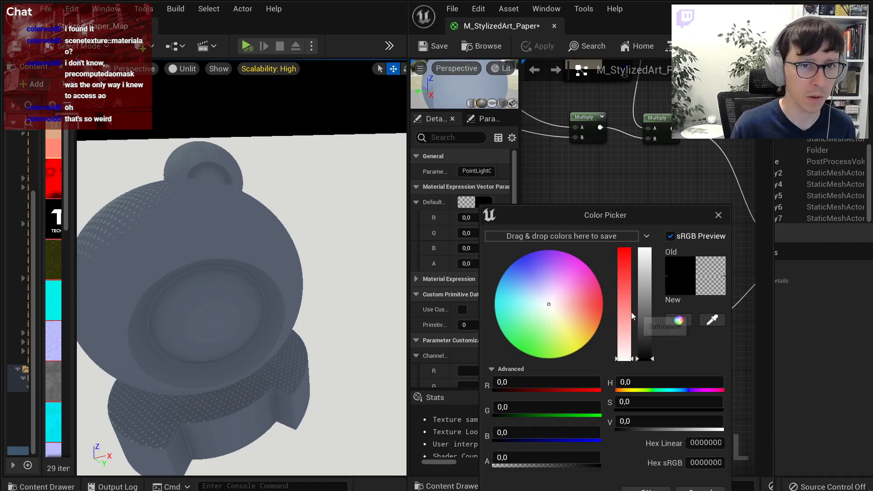
left_click(642, 313)
mouse_move(626, 277)
left_mouse_down()
mouse_move(626, 300)
mouse_move(644, 251)
mouse_move(629, 271)
left_mouse_up()
mouse_move(597, 304)
left_mouse_down()
mouse_move(577, 319)
mouse_move(560, 308)
mouse_move(576, 310)
left_mouse_up()
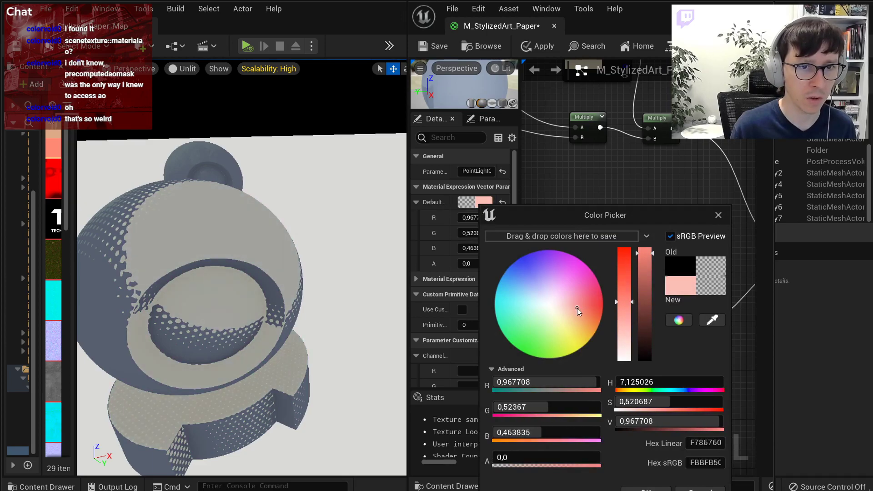
left_click(646, 488)
right_click_drag(371, 353, 405, 314)
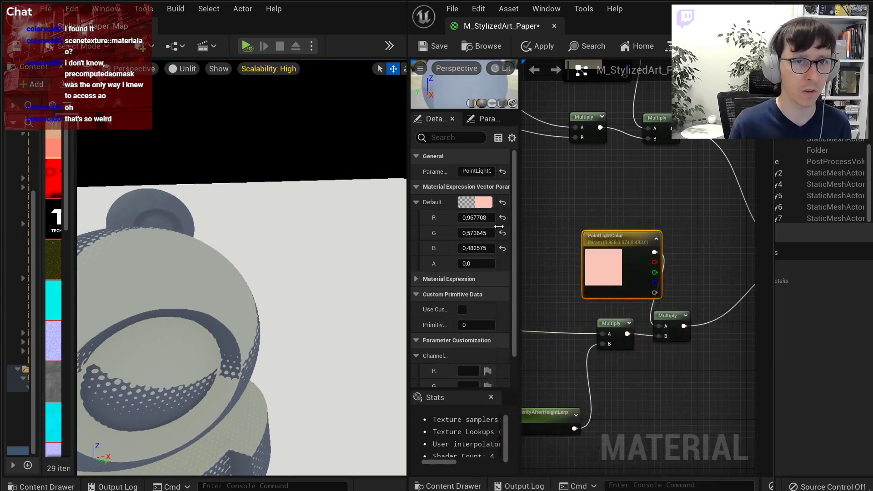
Change the BaseColor parameter's default to a neutral off-white with R, G and B at 0.896875.
scroll(575, 211, "down", 6)
right_click_drag(636, 160, 601, 203)
scroll(600, 204, "up", 3)
left_click(601, 203)
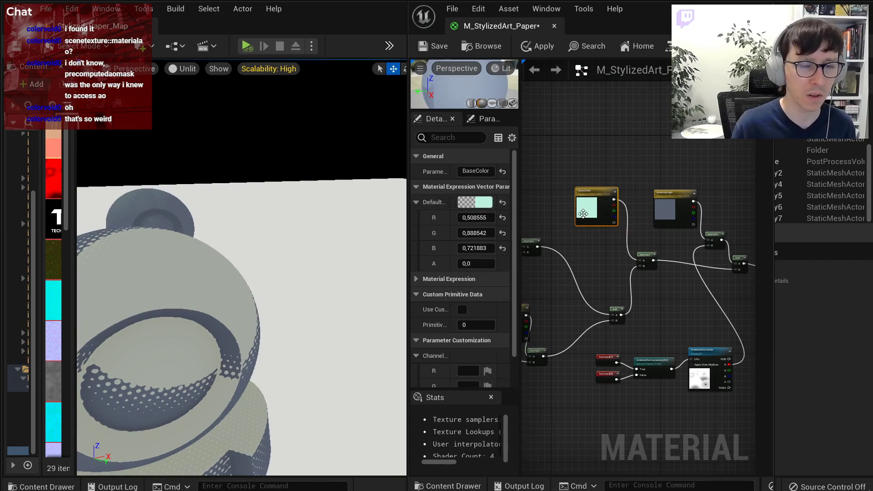
scroll(583, 214, "up", 4)
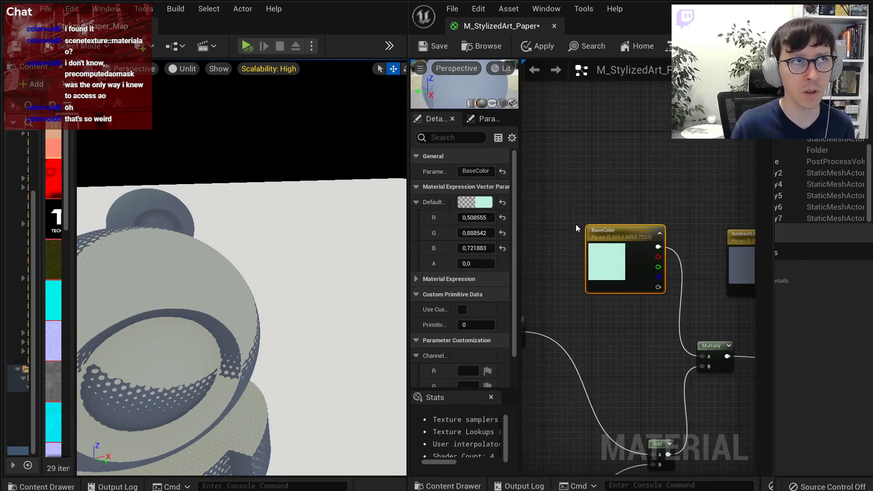
scroll(572, 226, "down", 4)
scroll(572, 226, "up", 4)
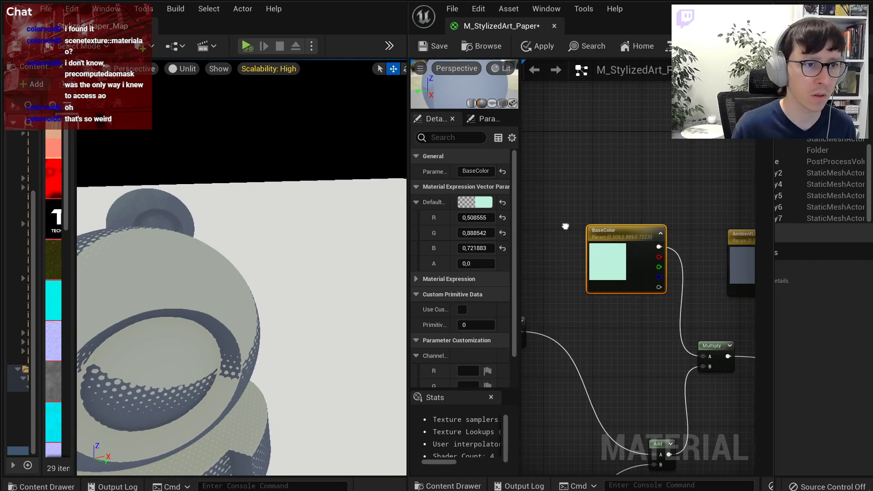
right_click_drag(569, 225, 578, 221)
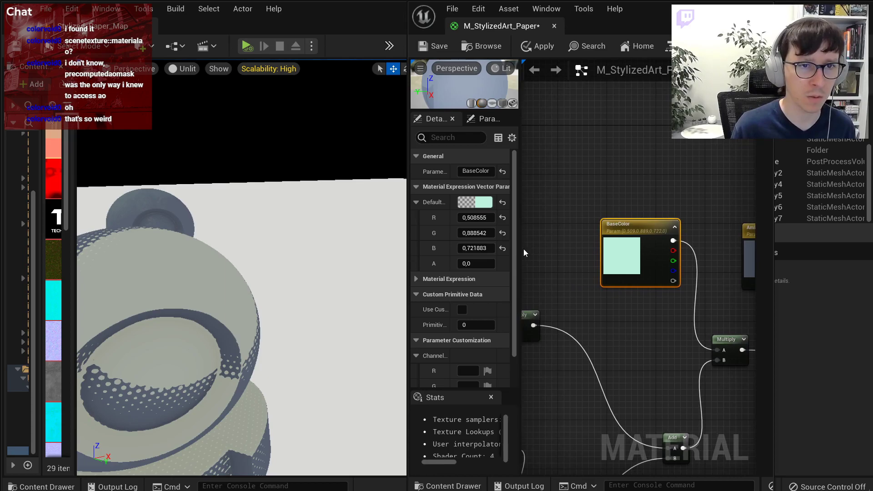
left_click(484, 203)
left_click(542, 311)
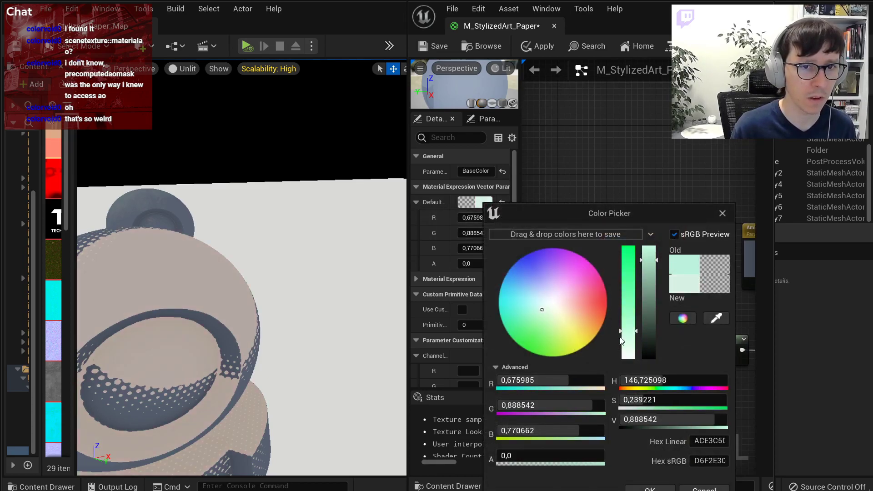
left_click_drag(620, 337, 635, 399)
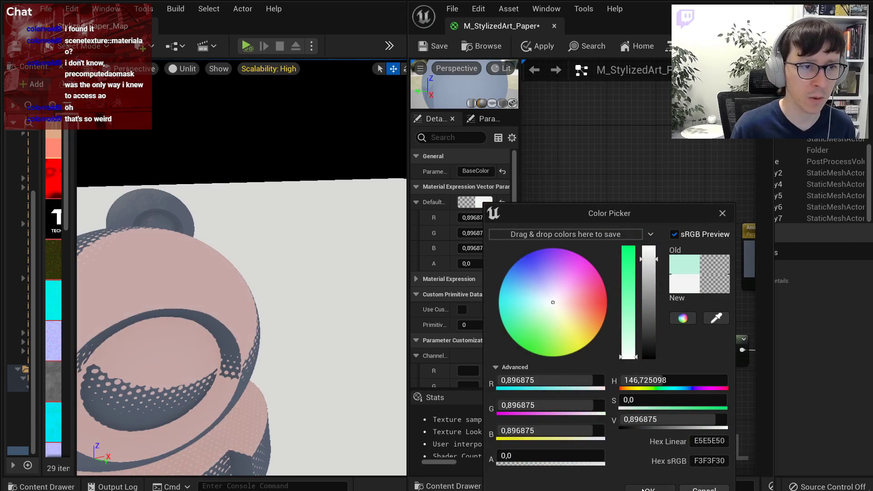
left_click(650, 489)
Make PointLightColor a more saturated orange with R 0.967708, G 0.338051 and B 0.192534.
scroll(218, 271, "down", 5)
scroll(218, 272, "down", 2)
scroll(210, 273, "up", 8)
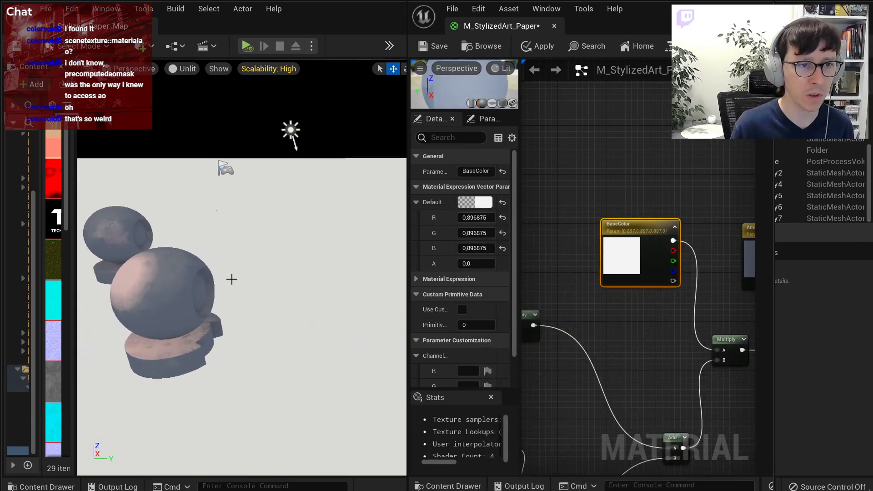
scroll(548, 290, "down", 5)
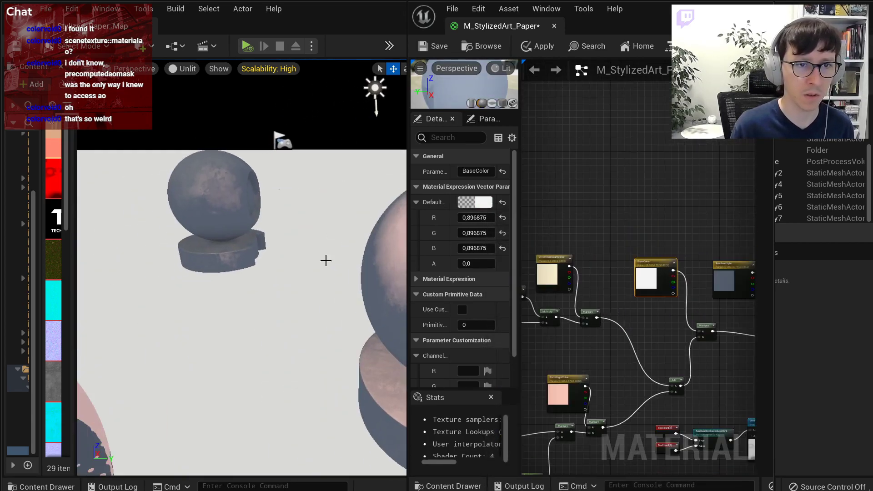
scroll(347, 265, "up", 6)
left_click(556, 392)
left_click(470, 187)
left_click(458, 187)
left_click(475, 202)
left_click_drag(620, 292, 617, 264)
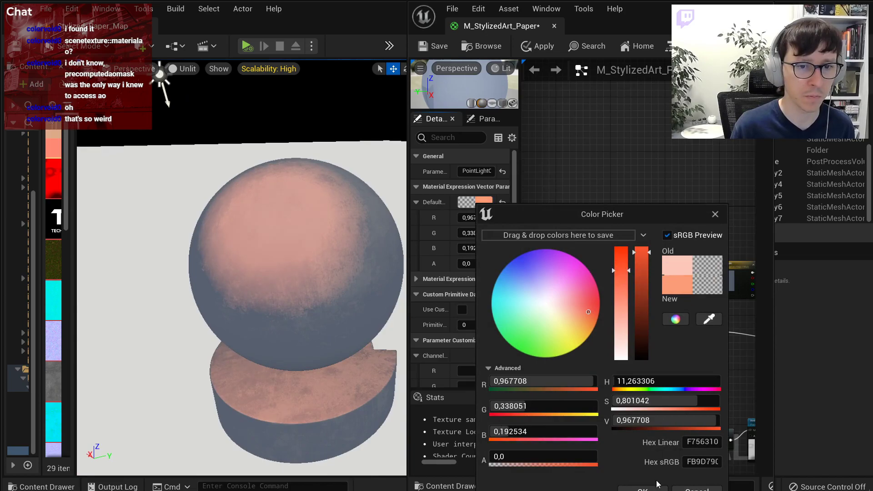
left_click(642, 487)
Set the default of the DirectionalLightIntensityAfterHeightLerp parameter to 0.8.
right_click_drag(159, 248, 327, 261)
scroll(558, 214, "down", 4)
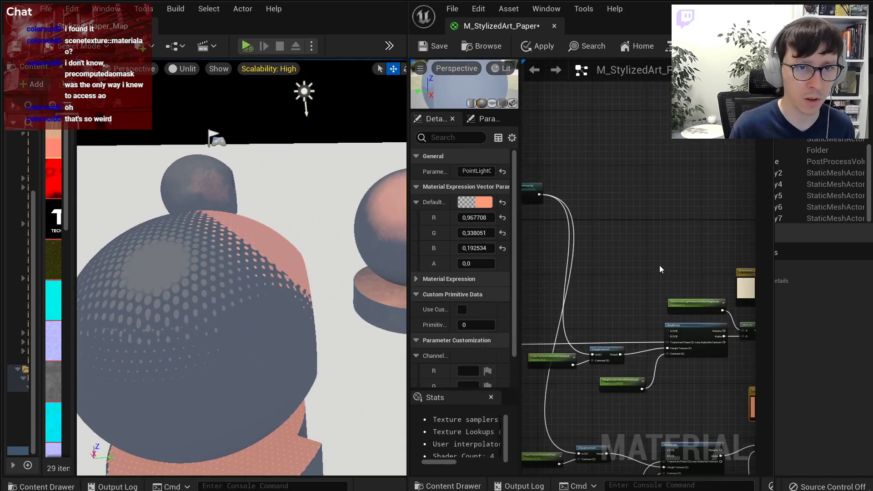
scroll(657, 293, "up", 5)
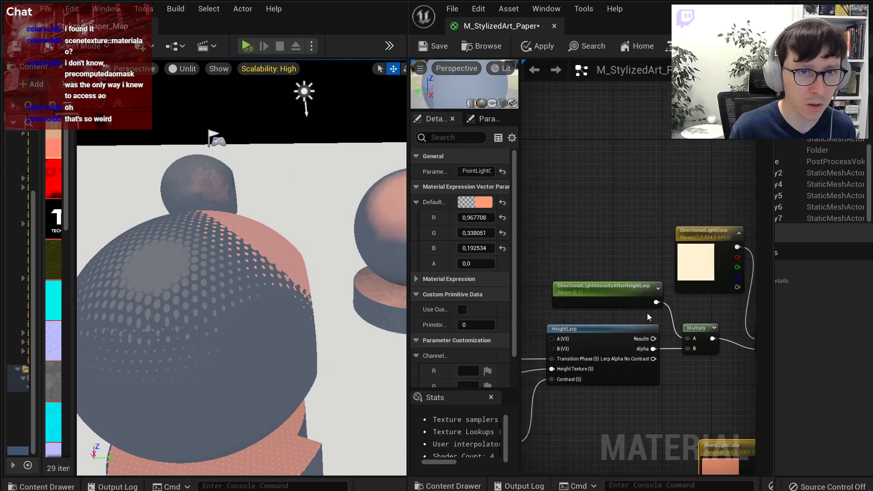
scroll(613, 302, "down", 5)
right_click_drag(554, 327, 586, 317)
right_click_drag(345, 258, 191, 260)
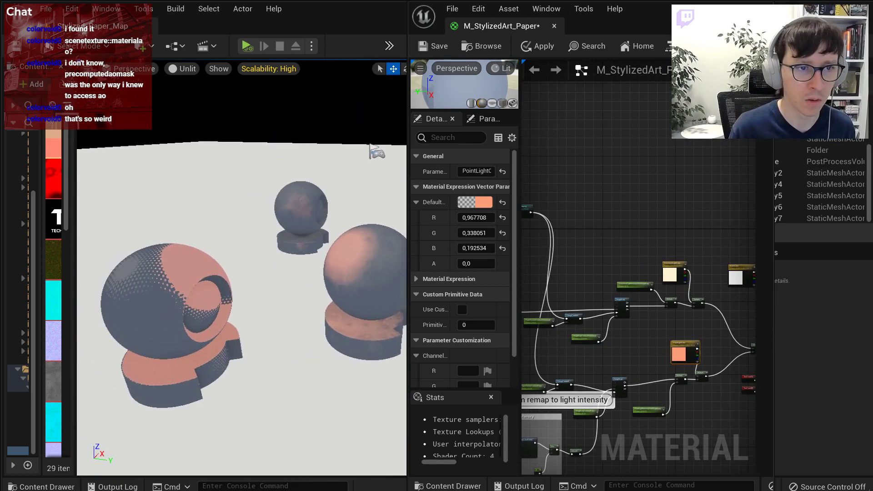
scroll(564, 358, "up", 3)
scroll(678, 321, "up", 1)
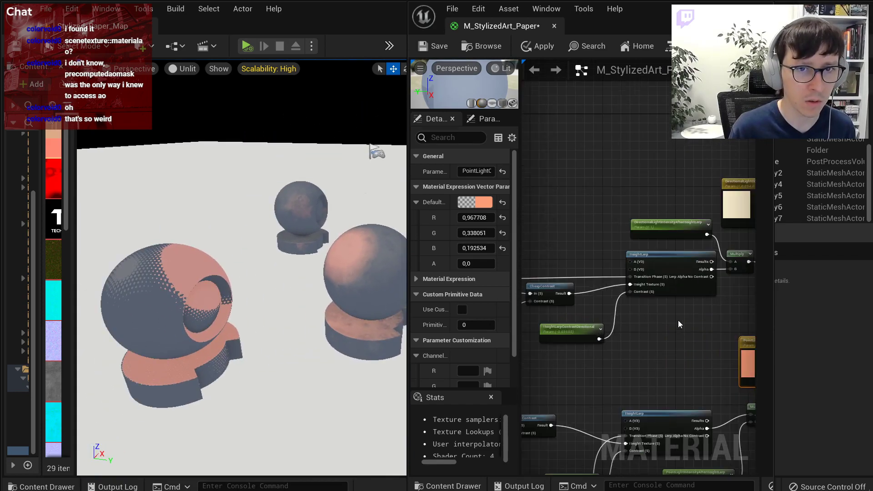
left_click(483, 203)
key("Escape")
left_click(669, 227)
scroll(629, 279, "up", 2)
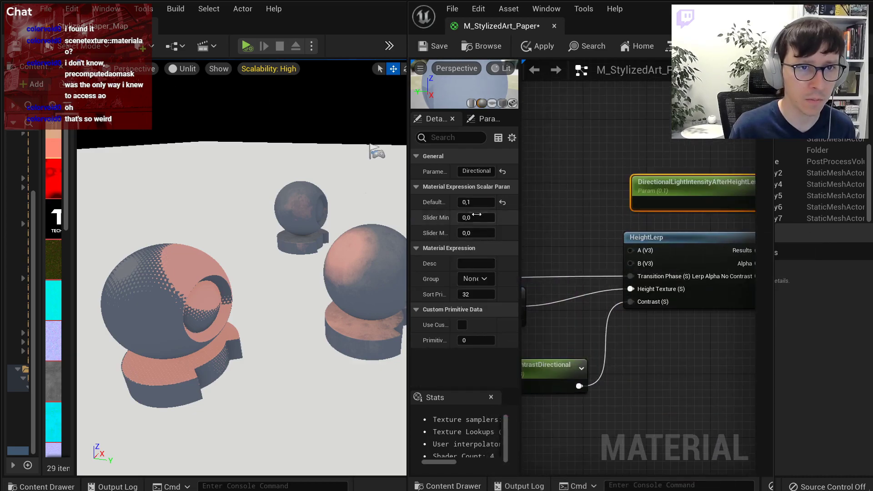
mouse_move(480, 201)
left_mouse_down()
mouse_move(500, 202)
mouse_move(481, 202)
left_mouse_up()
type("0,8")
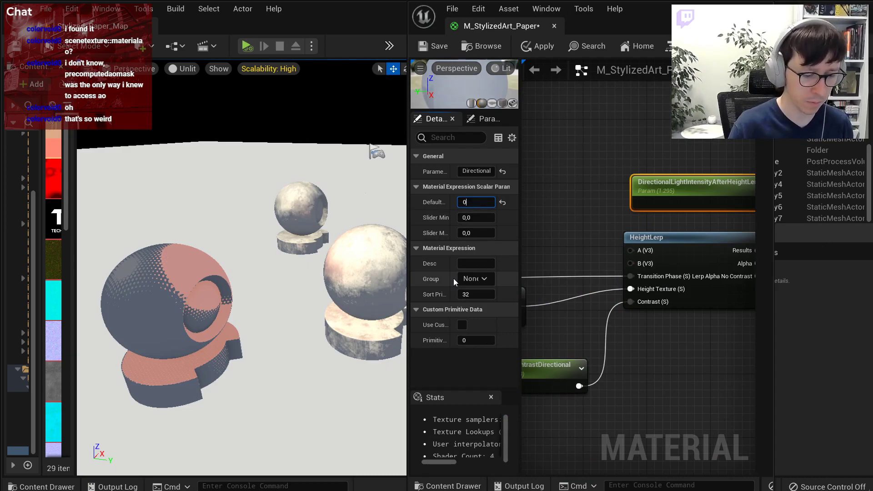
key("Return")
Examine the directional and point light colours on the shader balls from several sides, and save the material.
right_click_drag(285, 151, 379, 164)
key("d")
key("w")
key("s")
key("a")
right_click_drag(325, 263, 288, 268)
key("d")
key("w")
key("s")
key("s")
key("d")
key("w")
key("a")
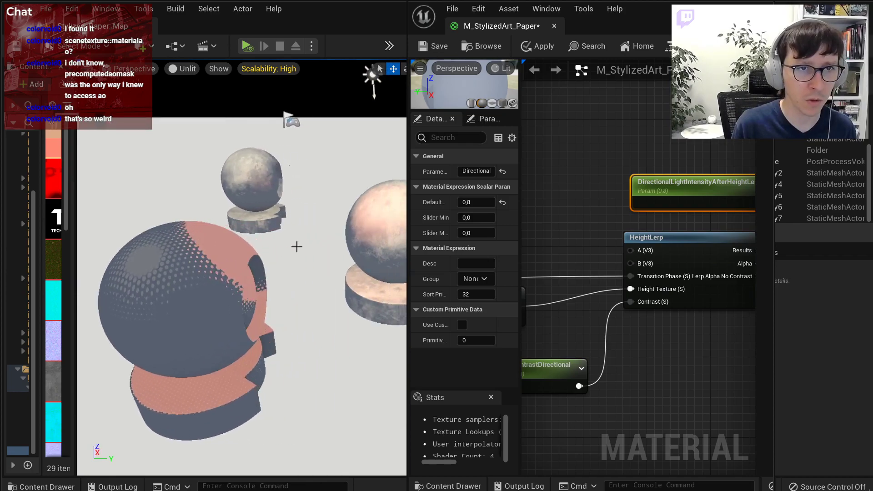
key("ctrl+s")
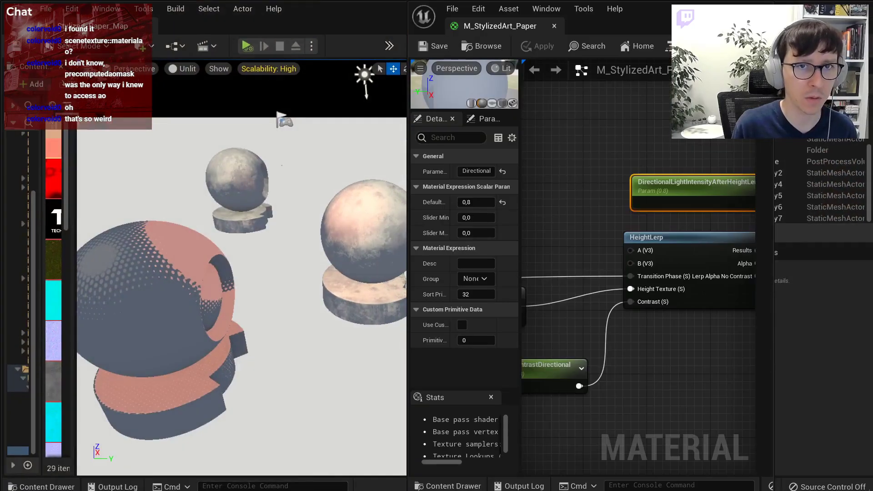
Open the halftone ball's material instance, raise its second directional light intensity, the one after the HeightLerp, to 0.8, and save it.
left_click(94, 236)
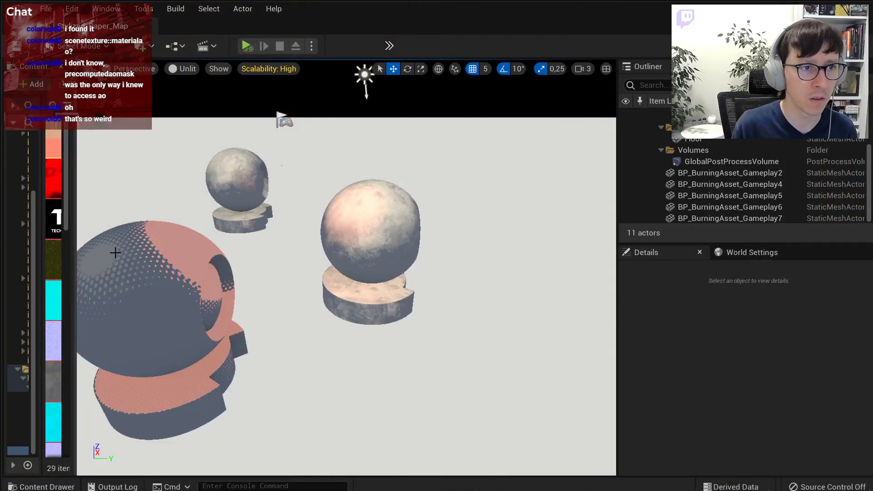
left_click(113, 250)
scroll(813, 412, "down", 4)
double_click(758, 390)
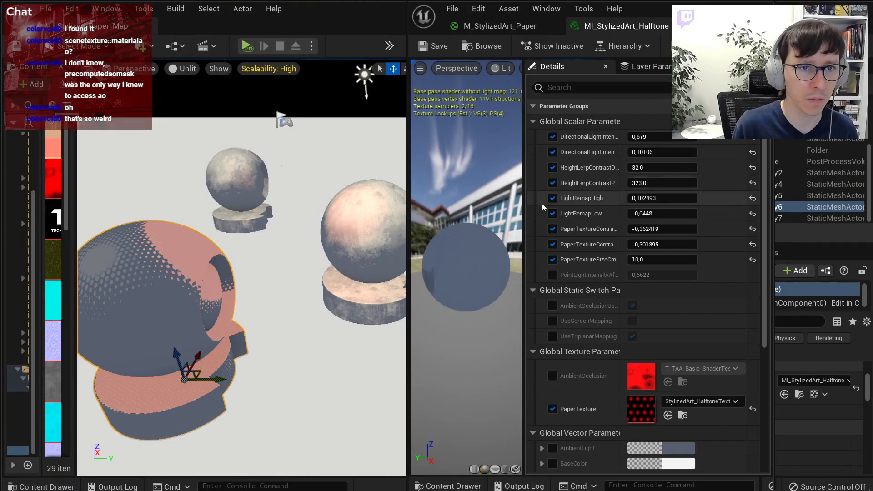
left_click_drag(523, 177, 554, 179)
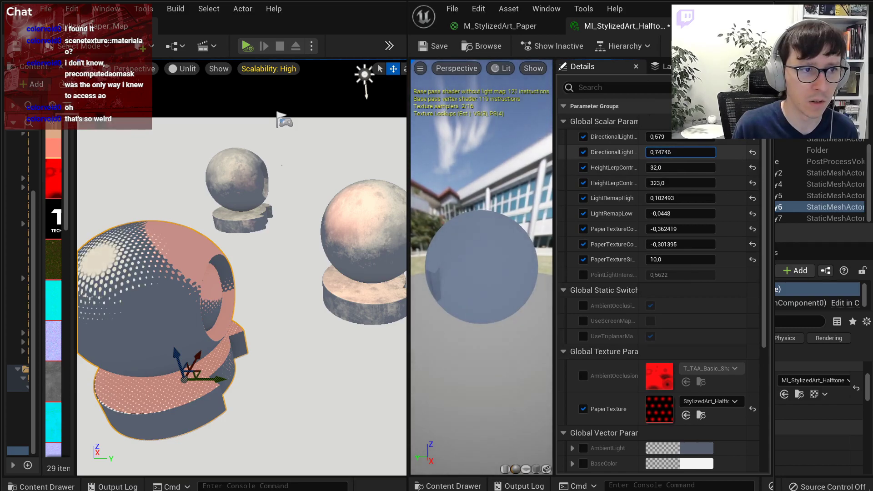
mouse_move(680, 152)
left_mouse_down()
mouse_move(705, 152)
mouse_move(693, 152)
left_mouse_up()
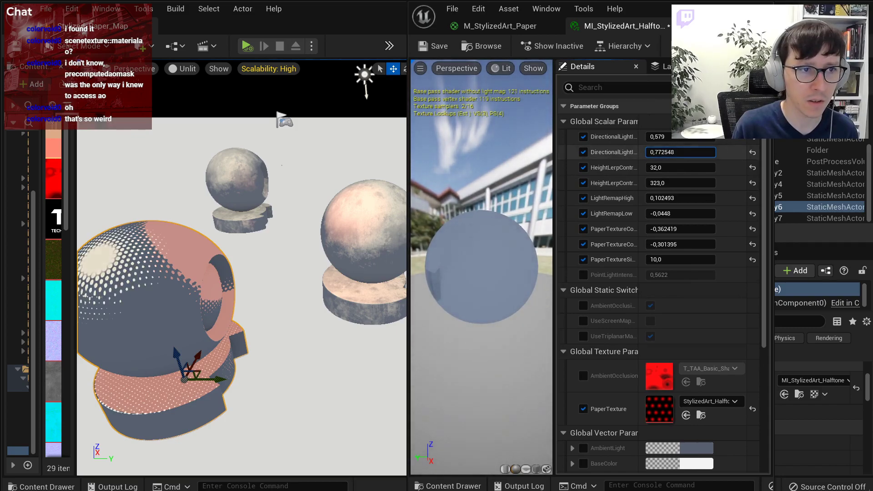
key("ctrl+s")
Switch the level viewport to the Lit view mode and examine the group of shader balls.
key("s")
right_click_drag(233, 194, 136, 193)
scroll(243, 200, "up", 5)
key("w")
right_click_drag(186, 80, 220, 83)
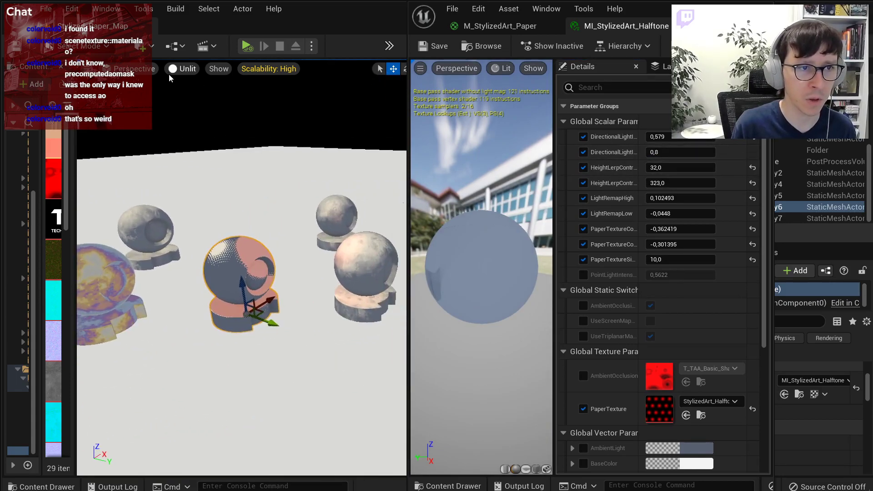
left_click(173, 69)
left_click(193, 99)
left_click(267, 172)
right_click_drag(267, 172, 305, 184)
key("w")
Compare the stylized balls with the regular lit ball and floor by alternating the viewport between Unlit and Lit, ending in Lit.
left_click(183, 72)
left_click(204, 110)
left_click(184, 71)
left_click(202, 100)
right_click_drag(202, 106, 273, 105)
key("a")
key("s")
left_click(183, 71)
left_click(208, 111)
key("w")
right_click_drag(217, 115, 296, 250)
left_click(183, 73)
left_click(193, 98)
key("d")
mouse_move(193, 100)
right_mouse_down()
mouse_move(175, 104)
mouse_move(193, 112)
mouse_move(177, 107)
right_mouse_up()
key("a")
key("d")
right_click_drag(218, 182, 161, 177)
key("d")
key("d")
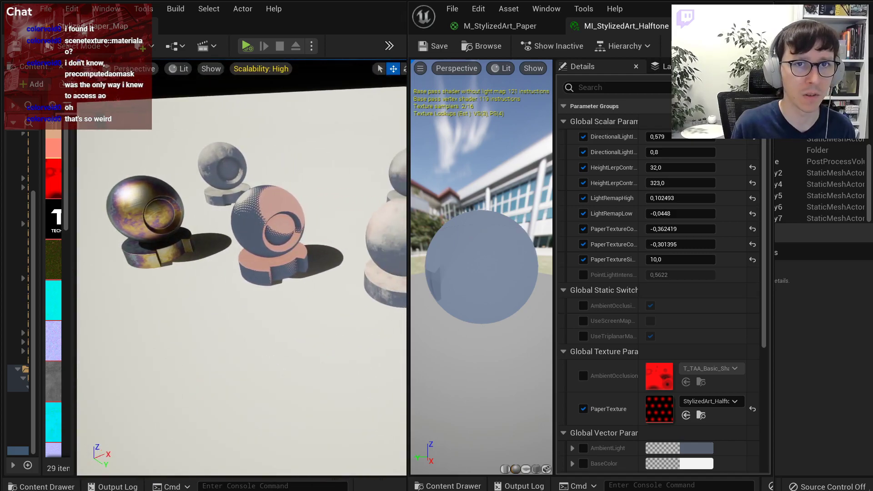
Assign M_StylizedArt_Paper to the Floor's material Element 0 and view the floor together with the shader balls.
left_click(405, 236)
right_click_drag(375, 233, 377, 270)
key("w")
left_click(364, 236)
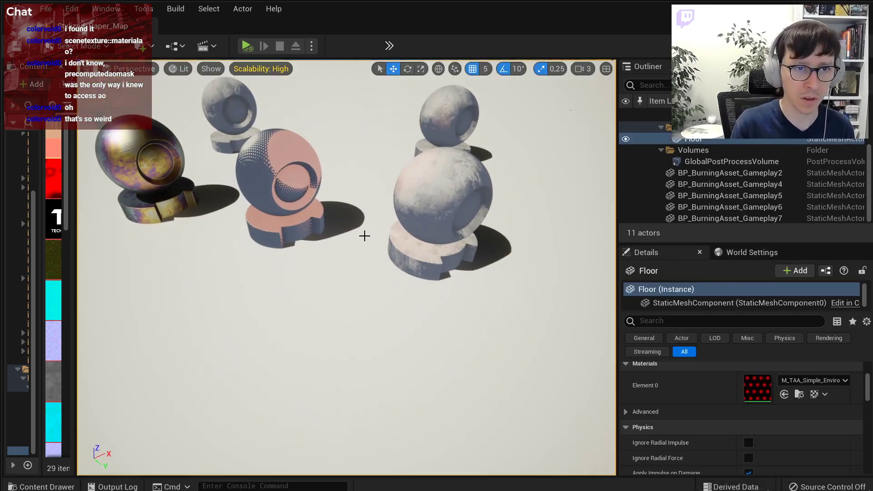
scroll(710, 373, "down", 2)
scroll(742, 381, "up", 2)
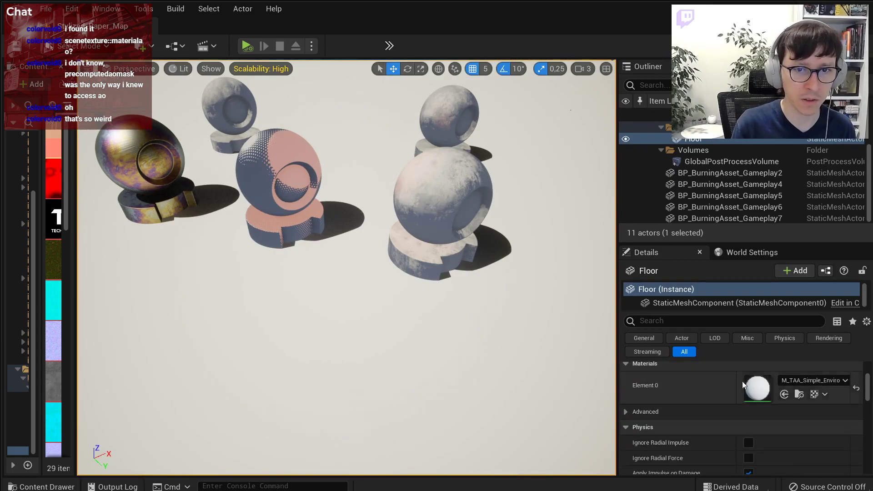
left_click(821, 385)
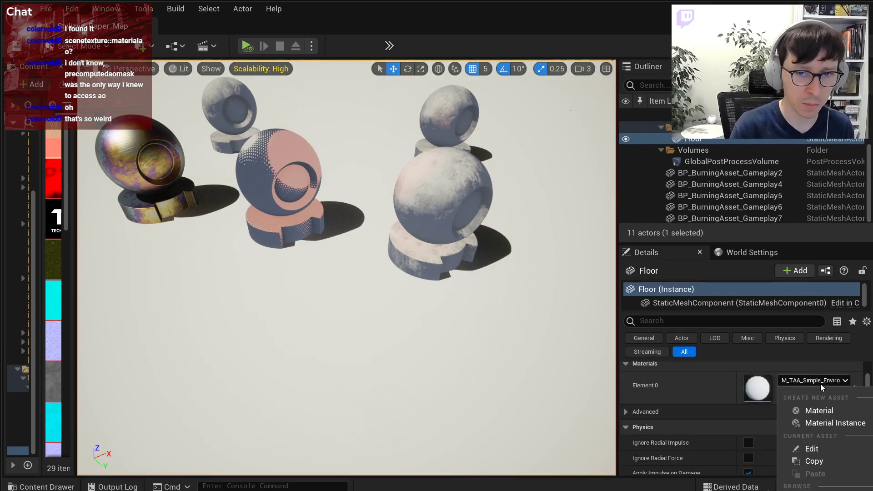
left_click(821, 490)
right_click_drag(384, 308, 393, 262)
key("s")
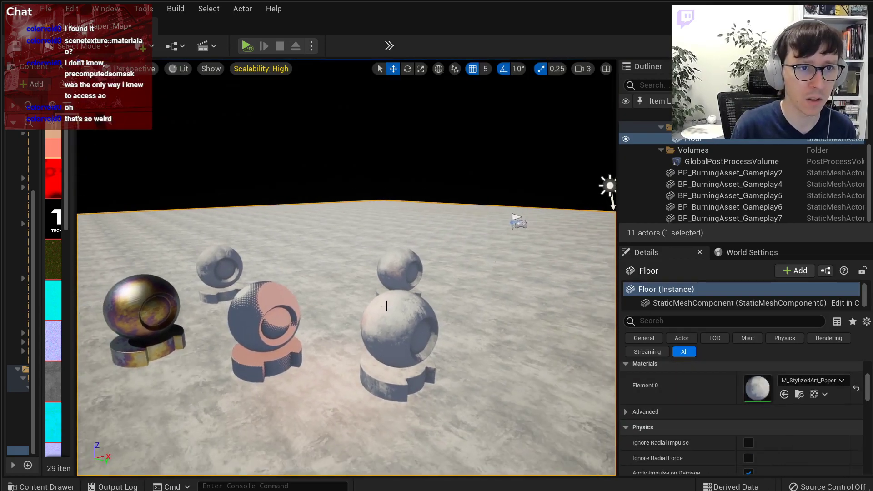
Clear the floor selection in the viewport and save the level.
right_click_drag(386, 304, 372, 330)
left_click(414, 125)
key("ctrl+s")
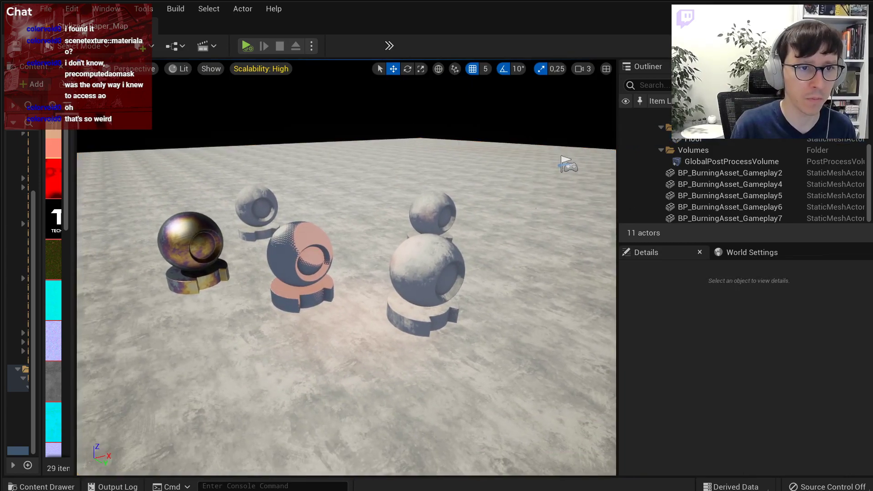
Rotate the directional Light Source to a new angle over the shader balls and floor, and save the level.
key("w")
right_click_drag(414, 123, 513, 157)
key("a")
right_click_drag(318, 218, 336, 162)
key("d")
key("s")
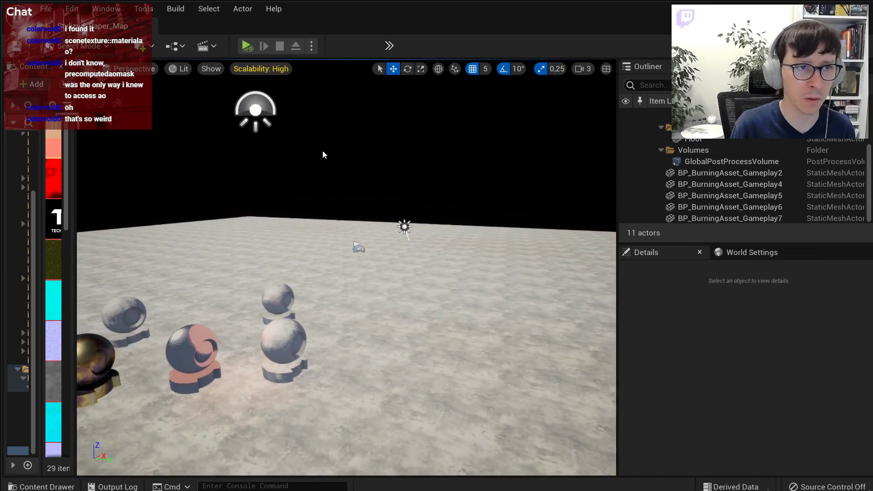
left_click(255, 105)
left_click(402, 226)
left_click_drag(400, 216, 417, 195)
mouse_move(417, 194)
right_mouse_down()
mouse_move(396, 204)
mouse_move(417, 196)
right_mouse_up()
key("w")
mouse_move(428, 182)
left_mouse_down()
mouse_move(420, 193)
mouse_move(432, 175)
mouse_move(423, 191)
mouse_move(382, 189)
mouse_move(382, 210)
left_mouse_up()
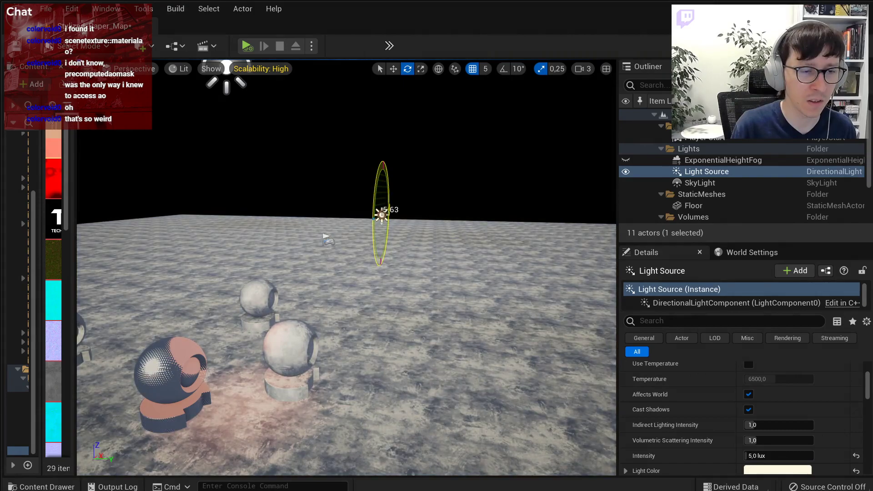
right_click_drag(488, 173, 505, 168)
key("ctrl+s")
Replace the floor's Element 0 material with MI_Test_Grid_3, and switch it to the lighter MI_Test_Grid_4.
key("w")
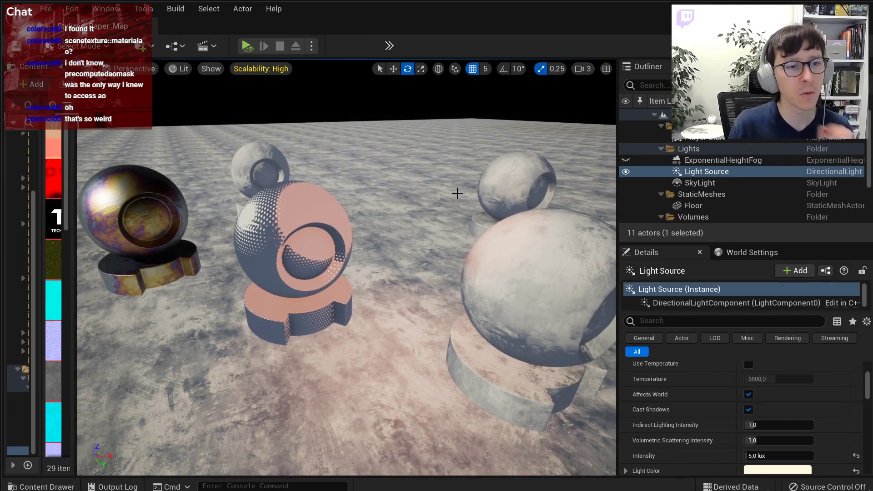
right_click_drag(388, 204, 412, 205)
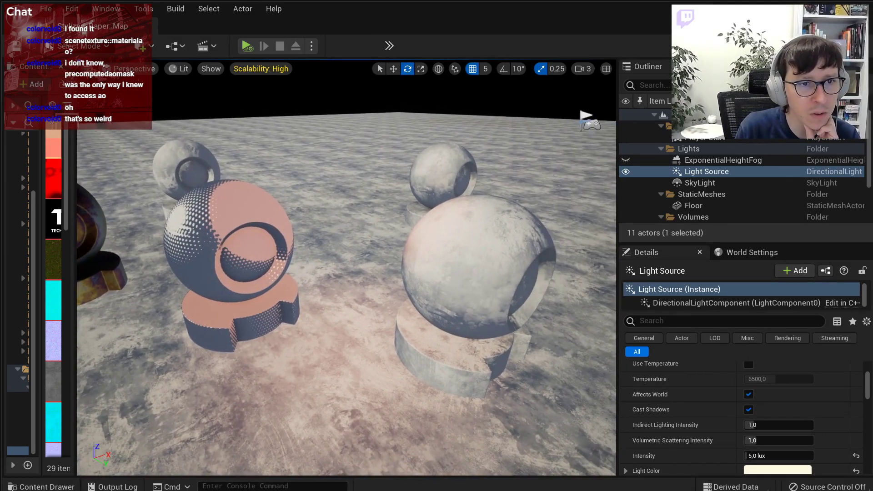
scroll(388, 203, "down", 5)
scroll(388, 203, "up", 3)
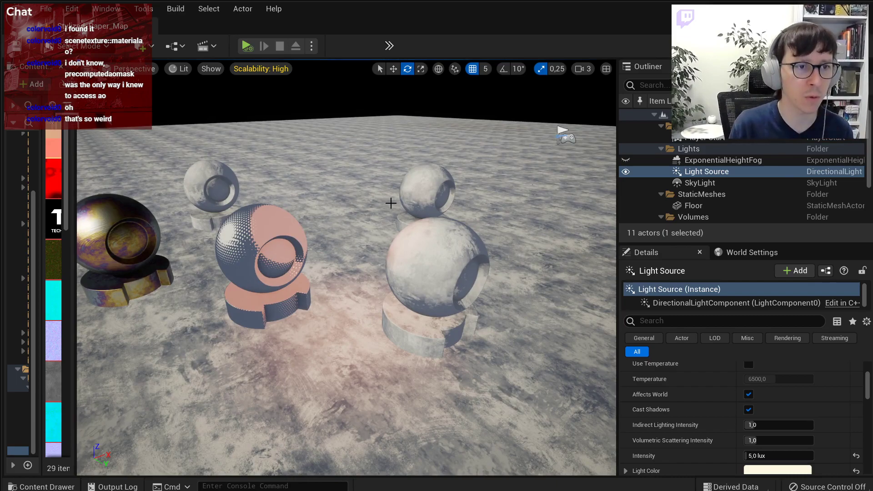
right_click_drag(394, 217, 400, 217)
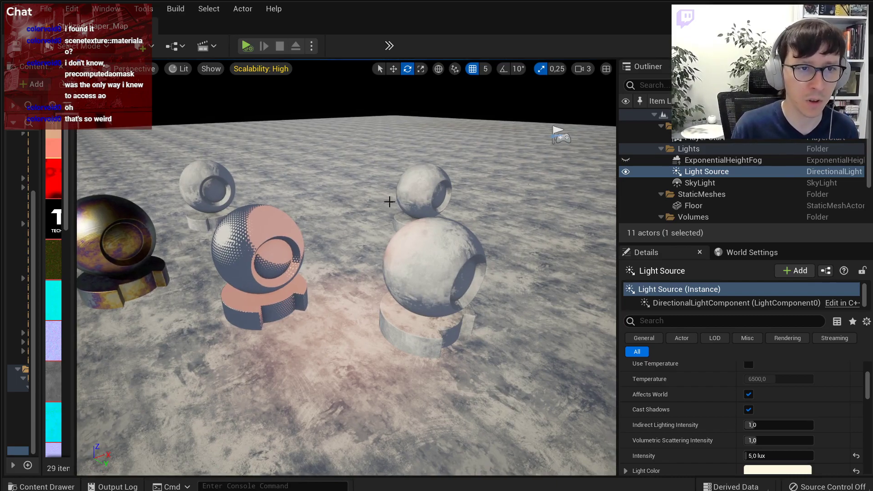
left_click(397, 210)
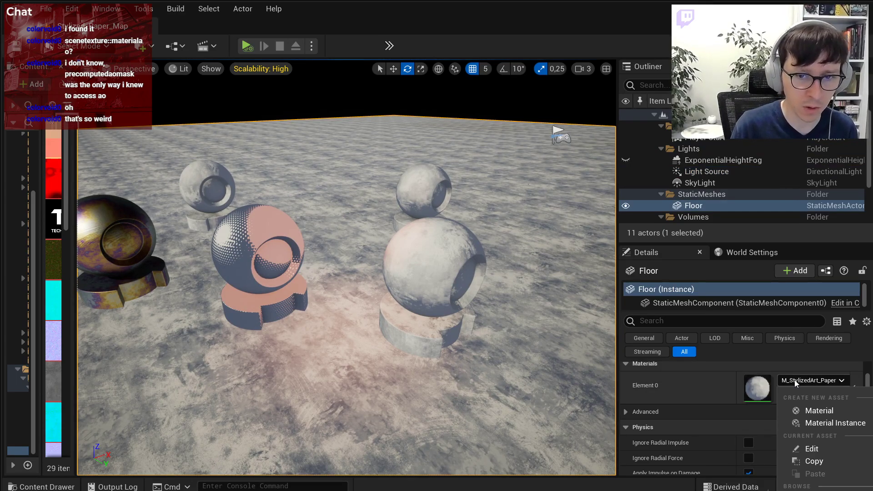
left_click(819, 490)
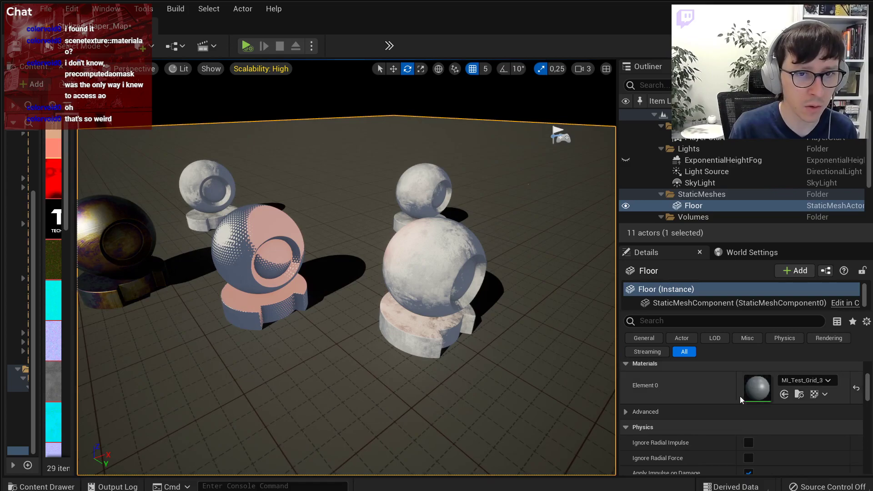
left_click(807, 380)
left_click(818, 477)
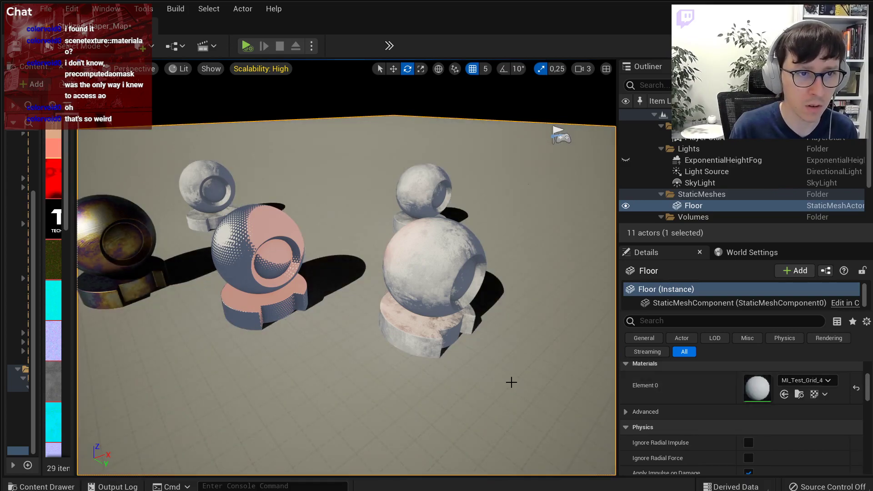
Change the directional Light Source's Light Color to pure white.
right_click_drag(510, 382, 427, 205)
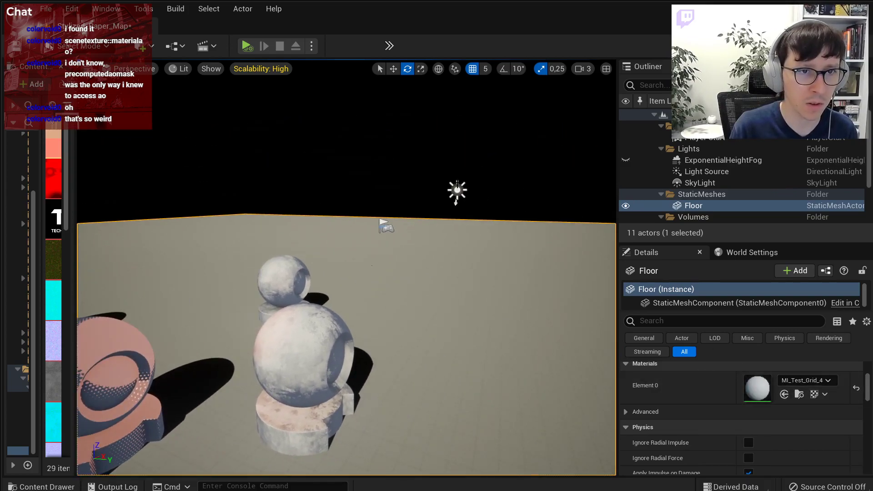
left_click(457, 190)
scroll(740, 455, "down", 3)
left_click(777, 435)
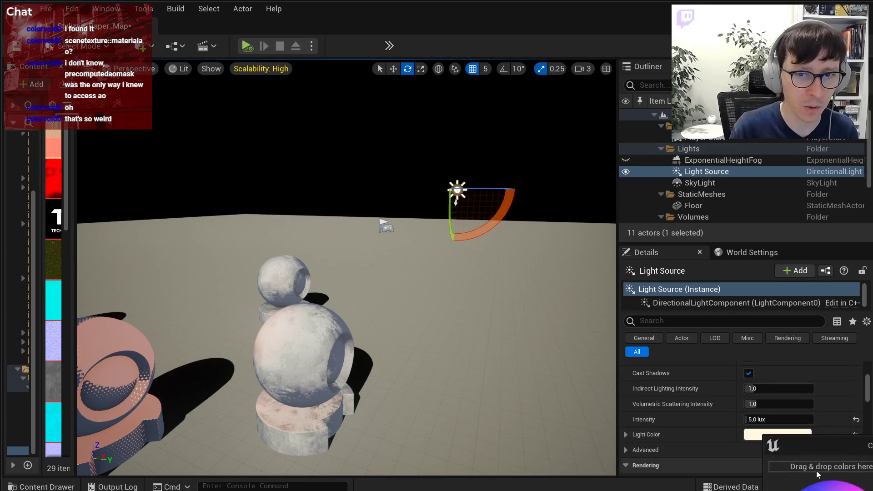
mouse_move(546, 386)
right_mouse_down()
mouse_move(487, 407)
mouse_move(480, 400)
mouse_move(546, 386)
right_mouse_up()
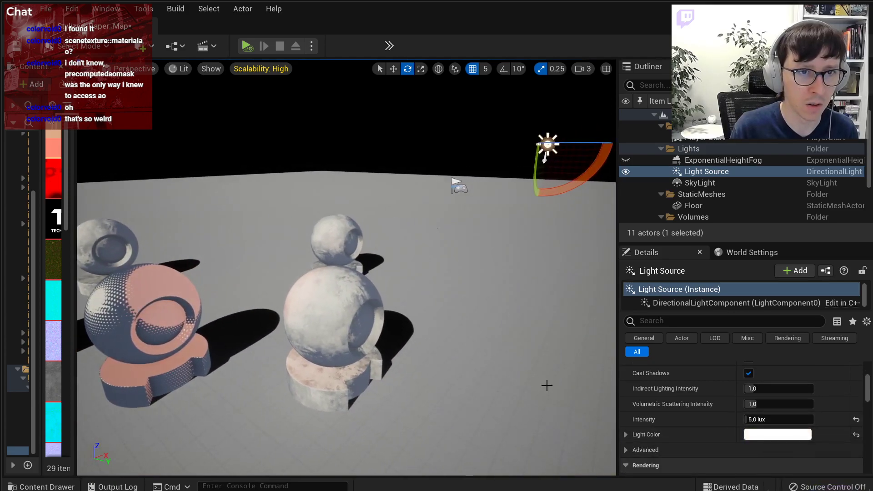
Select the floor and examine the shader balls and their shadows on it under the white light.
left_click(551, 279)
right_click_drag(468, 333, 505, 277)
scroll(724, 416, "down", 5)
scroll(721, 416, "down", 3)
scroll(721, 416, "up", 2)
key("w")
key("s")
mouse_move(599, 386)
right_mouse_down()
mouse_move(597, 403)
mouse_move(599, 386)
right_mouse_up()
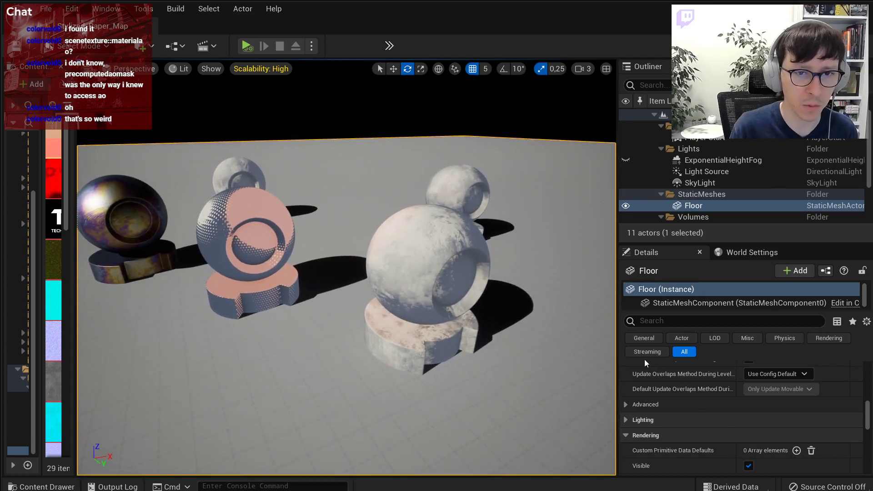
Try MI_Test_Grid_2 and MI_Test_Grid_1 as the floor's Element 0 material, and settle on the dark grey grid material.
scroll(679, 395, "up", 6)
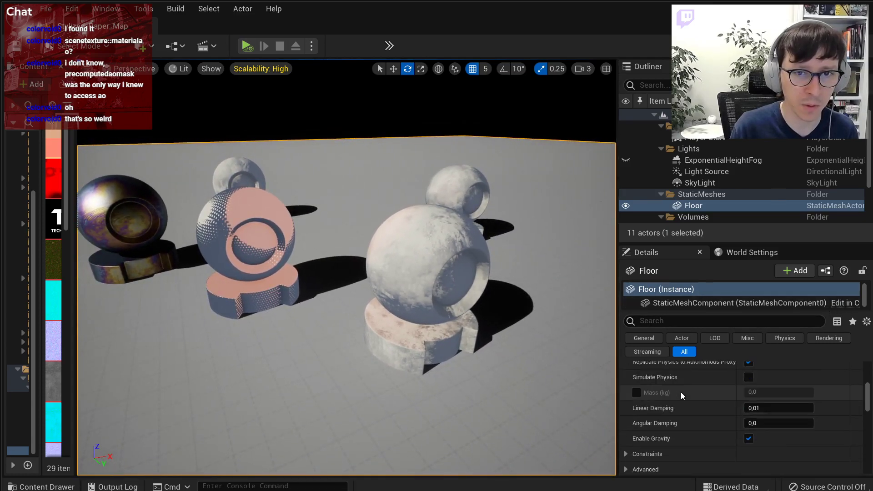
left_click(803, 417)
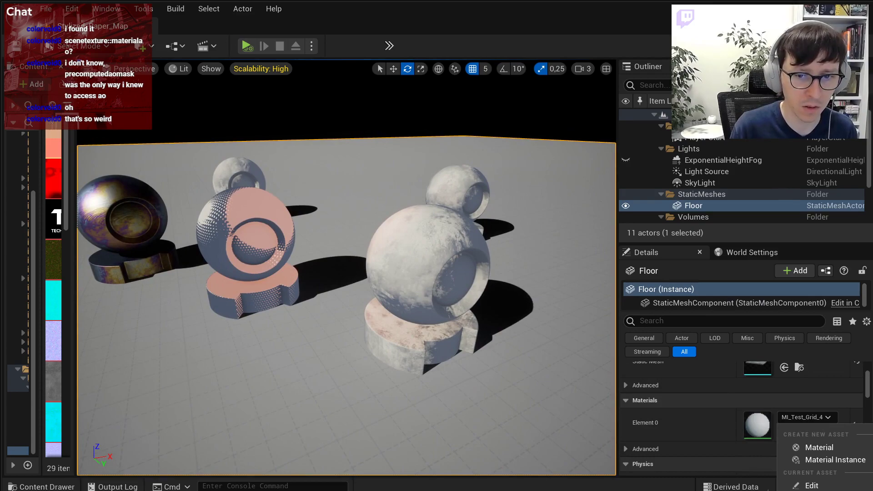
left_click(823, 490)
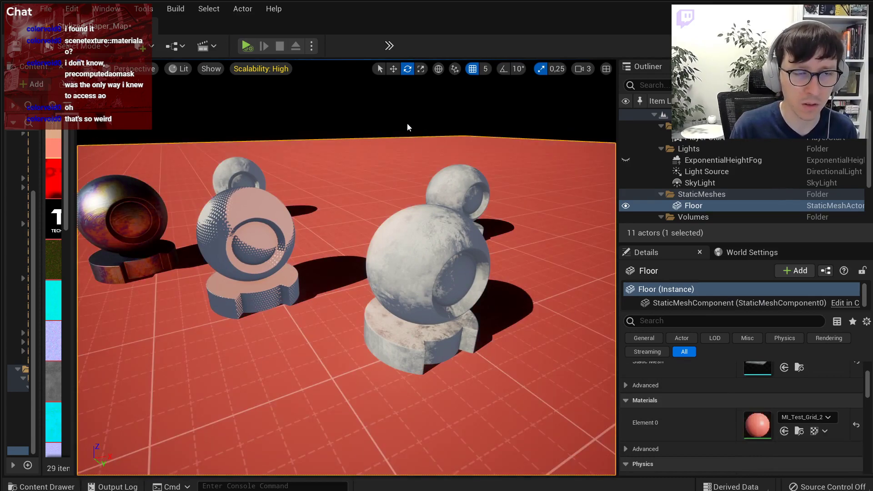
left_click(802, 417)
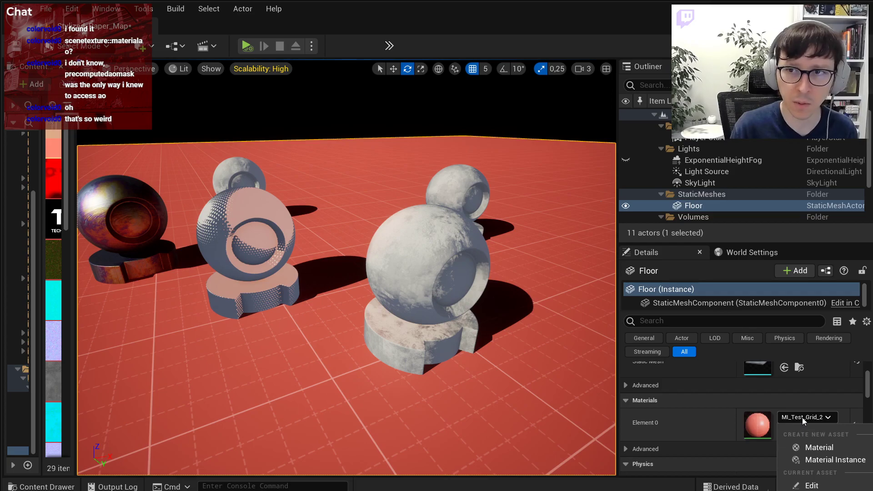
left_click(823, 490)
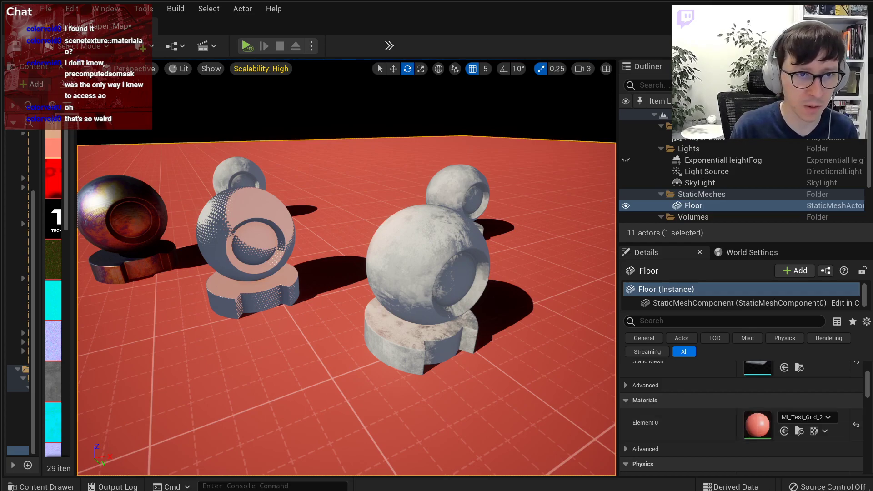
left_click(828, 418)
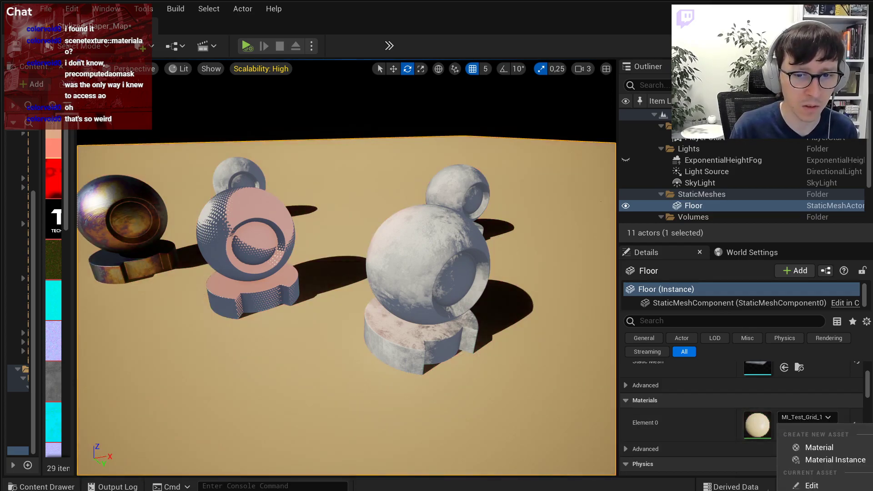
left_click(823, 490)
Set the SkyLight's Source Type to SLS Specified Cubemap and assign the TX_HDRIHaven_Ari cubemap to it.
right_click_drag(524, 351, 523, 325)
left_click(448, 235)
right_click_drag(449, 235, 408, 241)
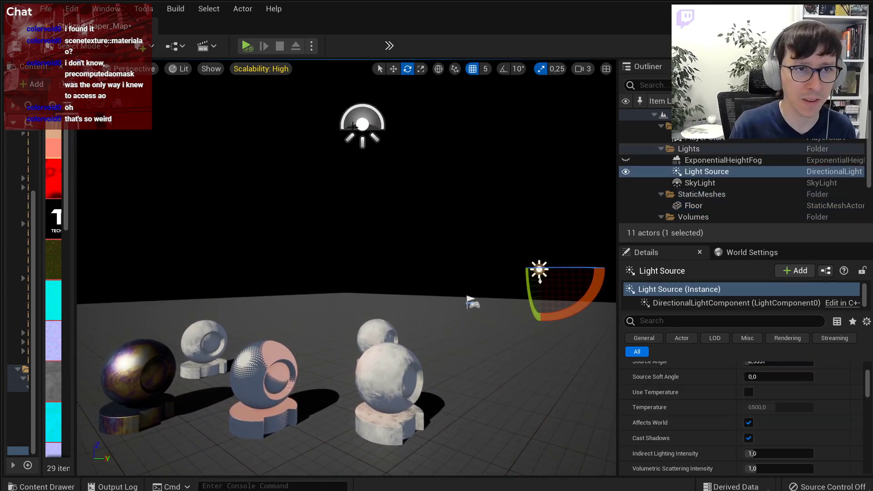
left_click(699, 183)
scroll(677, 434, "up", 3)
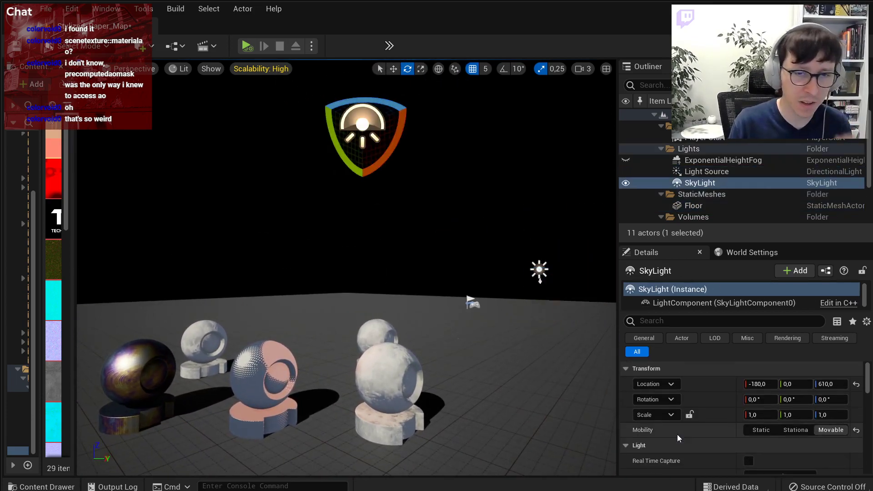
scroll(678, 435, "down", 5)
scroll(675, 429, "up", 1)
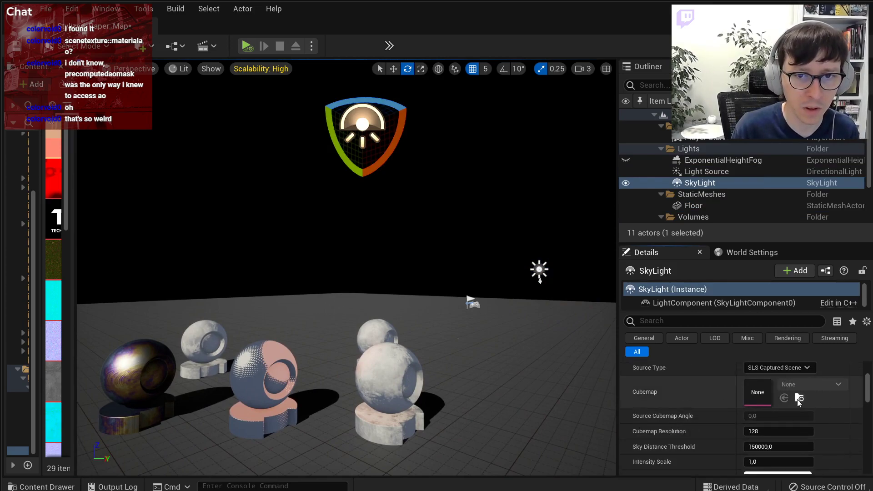
scroll(783, 387, "up", 1)
left_click(781, 387)
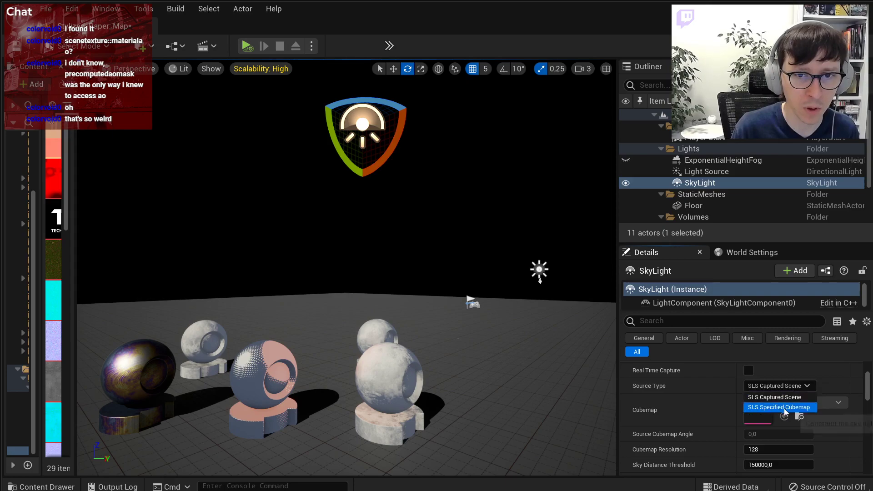
left_click(785, 408)
left_click(786, 403)
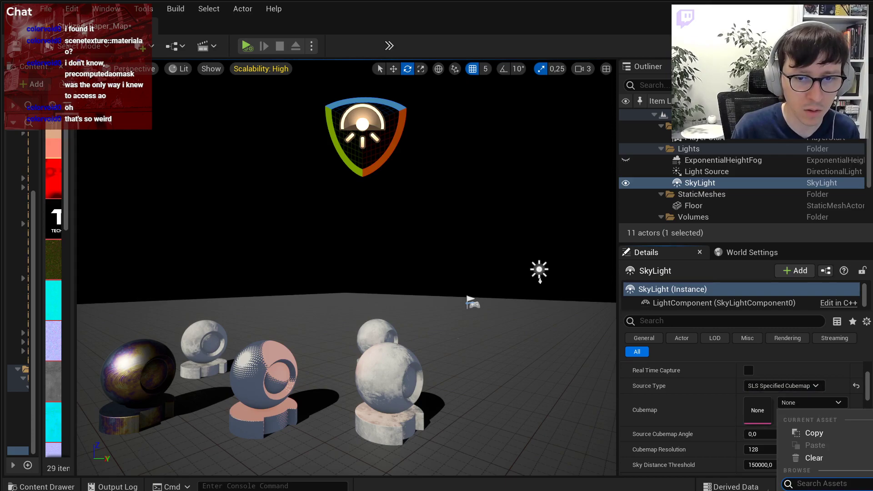
left_click(824, 489)
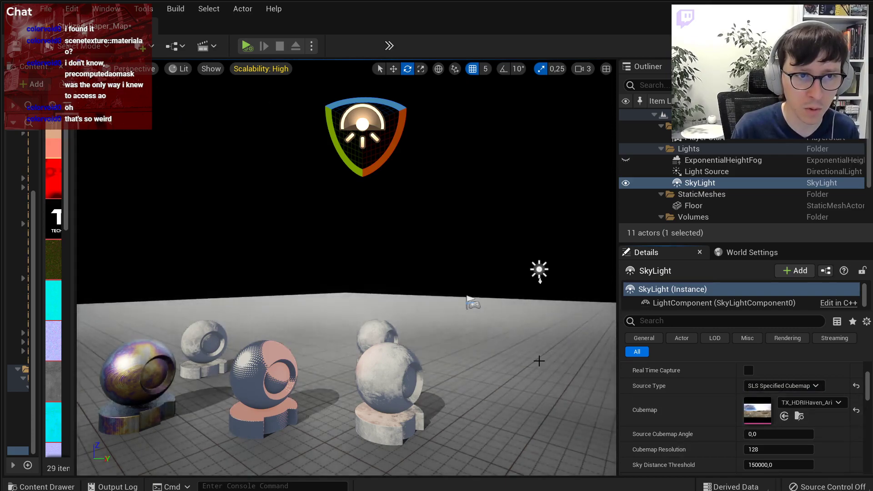
View the shader balls under the cubemap lighting, widen the Content Browser, and open the Tech Art Aid plugin's Meshes folder.
right_click_drag(533, 356, 514, 377)
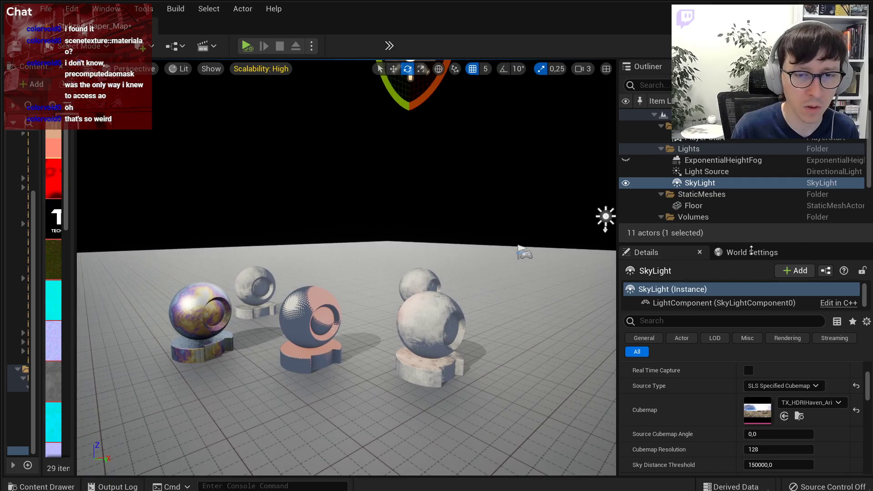
scroll(735, 385, "up", 5)
right_click_drag(595, 366, 596, 384)
right_click_drag(456, 330, 434, 330)
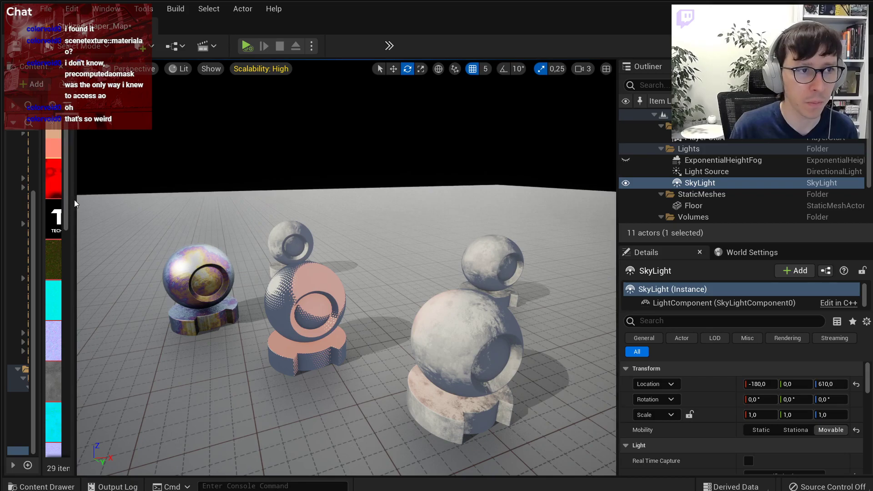
left_click_drag(76, 200, 260, 202)
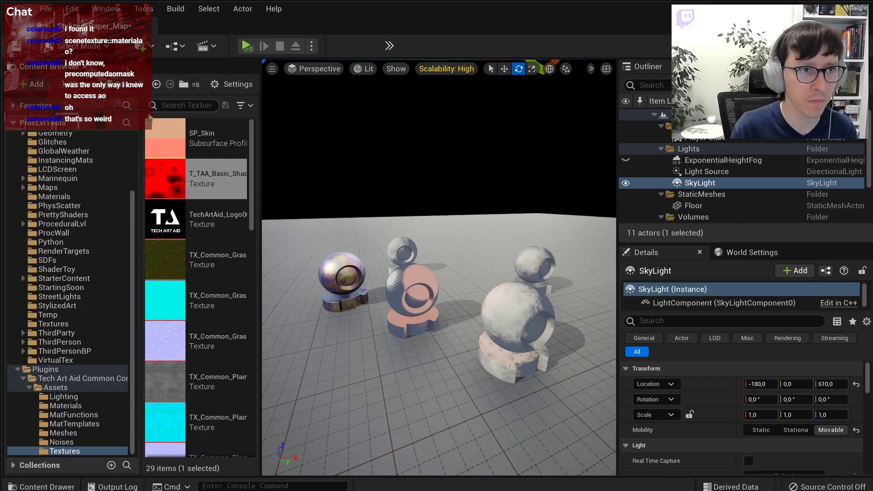
left_click_drag(140, 117, 79, 118)
left_click(60, 432)
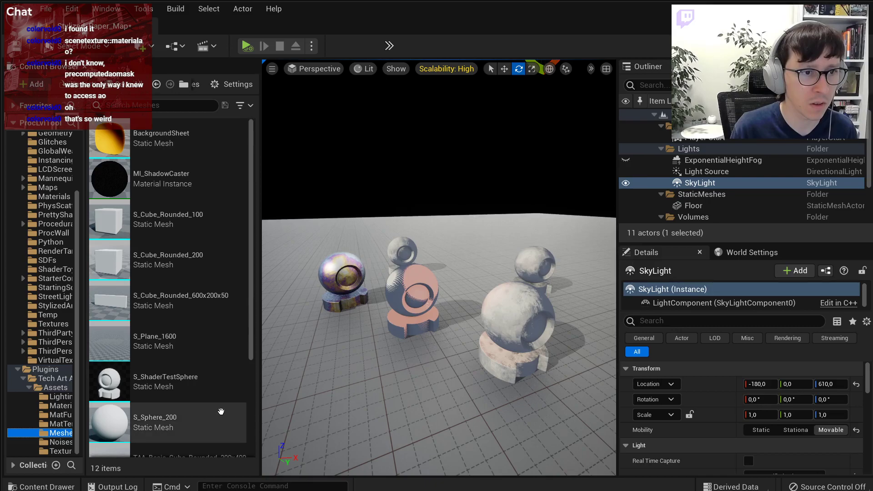
Look through the plugin's Meshes folder and the content folder tree for a sky sphere mesh.
scroll(224, 413, "down", 4)
scroll(206, 374, "up", 3)
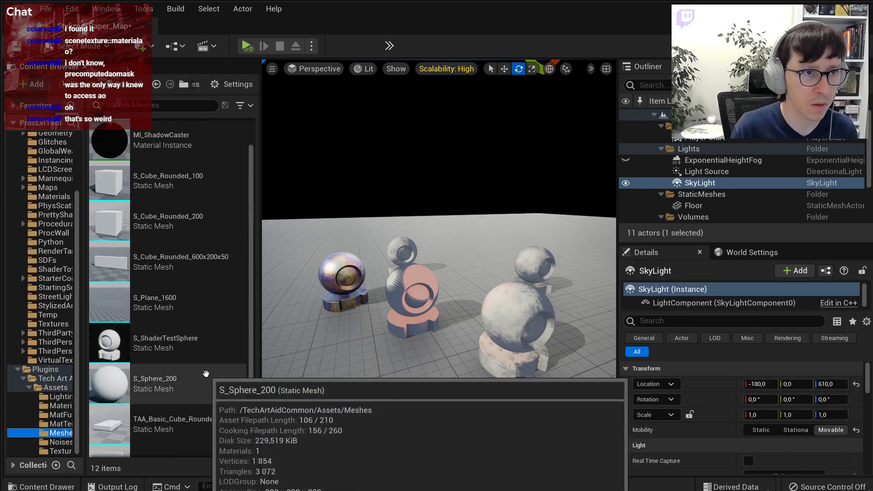
scroll(206, 374, "down", 2)
scroll(206, 374, "up", 3)
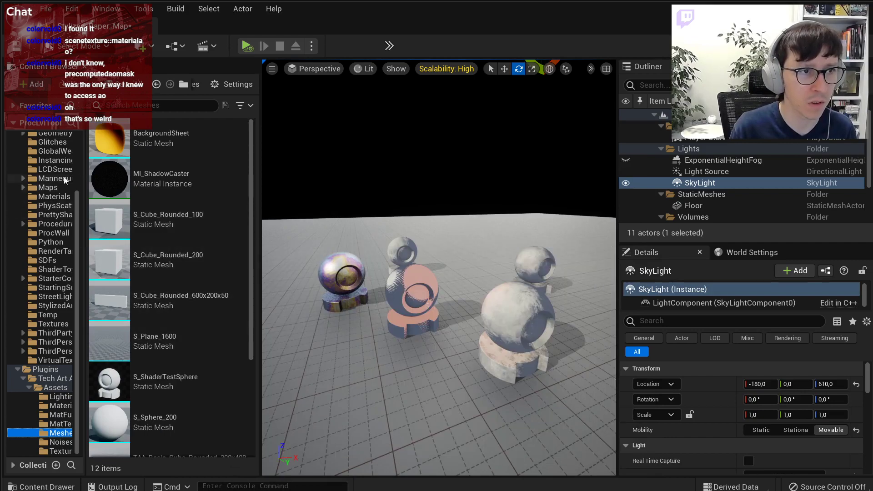
scroll(64, 183, "up", 3)
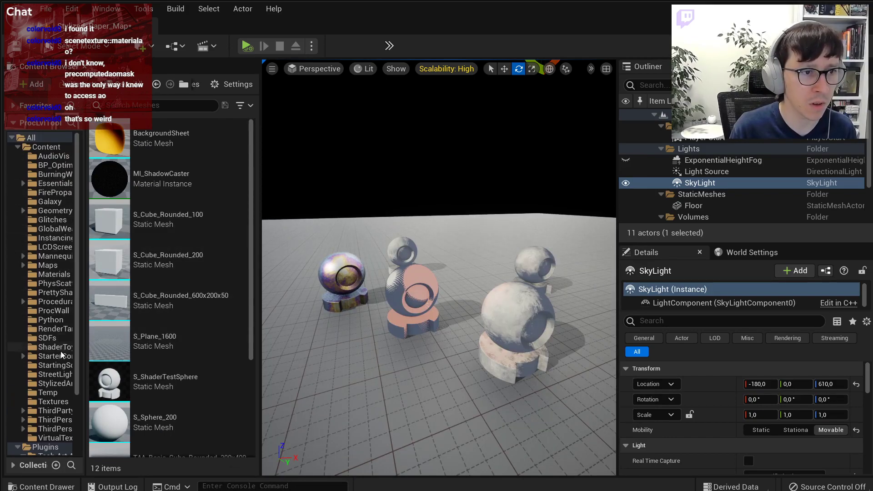
scroll(61, 355, "down", 3)
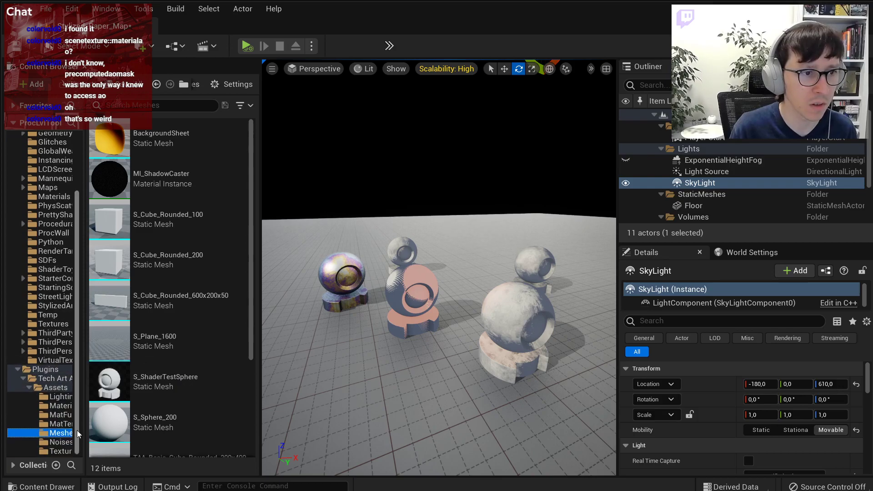
left_click_drag(79, 435, 109, 434)
scroll(50, 150, "up", 3)
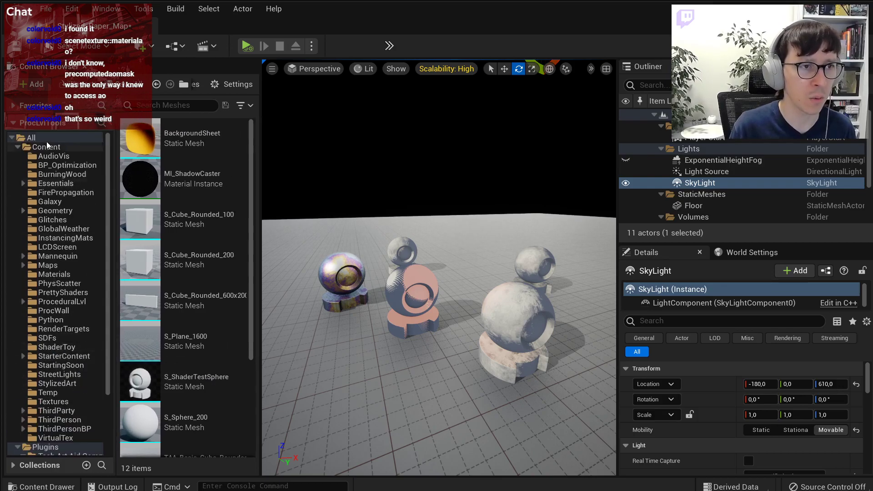
Search the Content folder for "sky sphere" and place the S_SkySphere mesh in the level at location 0, 0, 0.
left_click(50, 147)
left_click(156, 109)
type("sky sphere")
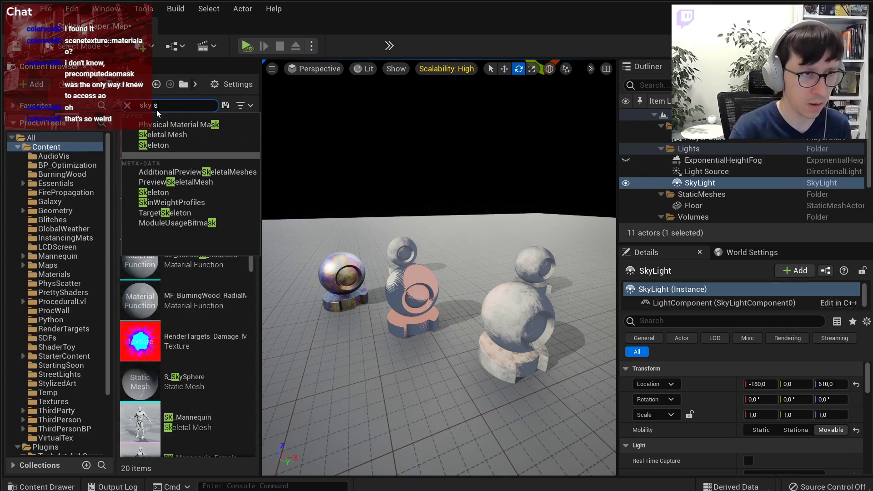
left_click_drag(185, 138, 455, 314)
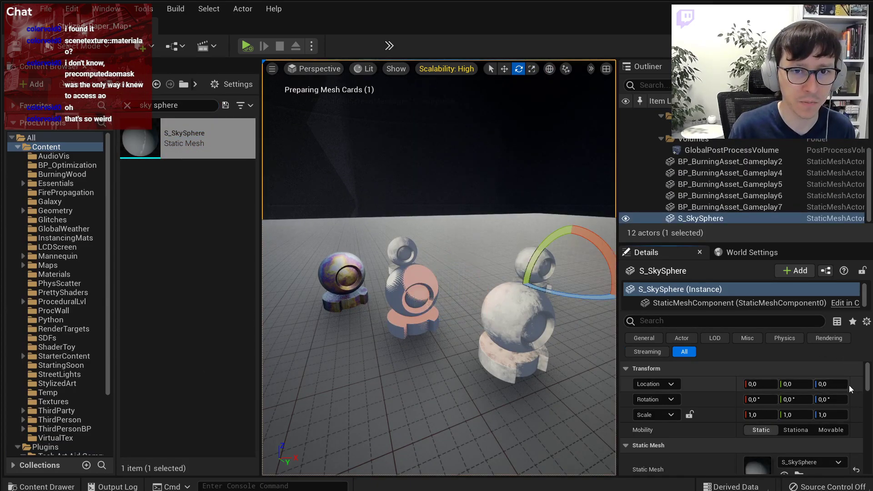
Replace the sky sphere's Element 0 WorldGridMaterial with the cloudy beach sky material.
scroll(818, 400, "down", 5)
left_click(814, 417)
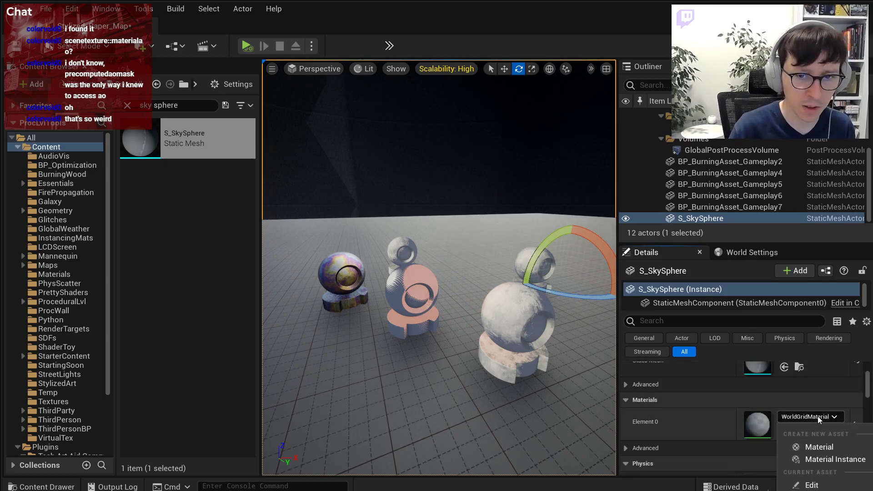
left_click(823, 489)
right_click_drag(454, 282, 517, 248)
scroll(713, 379, "up", 5)
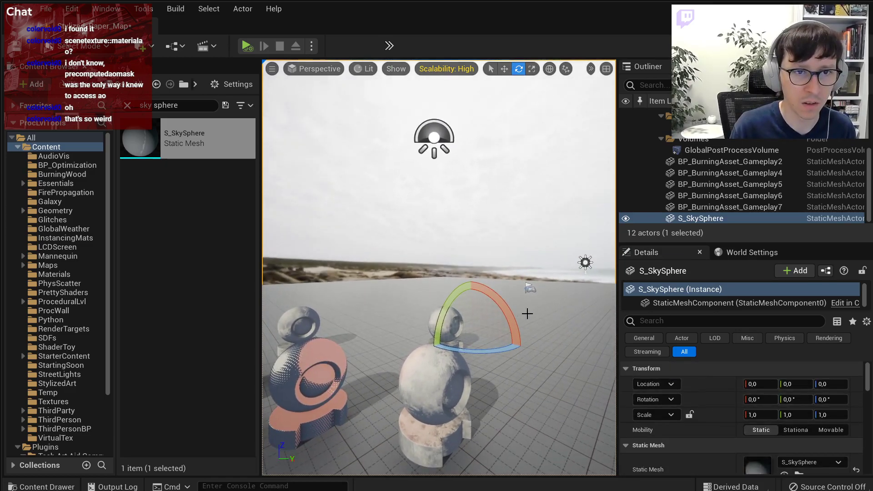
Rotate the sky sphere about -37.4° around Z and view the shader balls against the new sky.
left_click_drag(462, 348, 454, 348)
right_click_drag(454, 347, 435, 325)
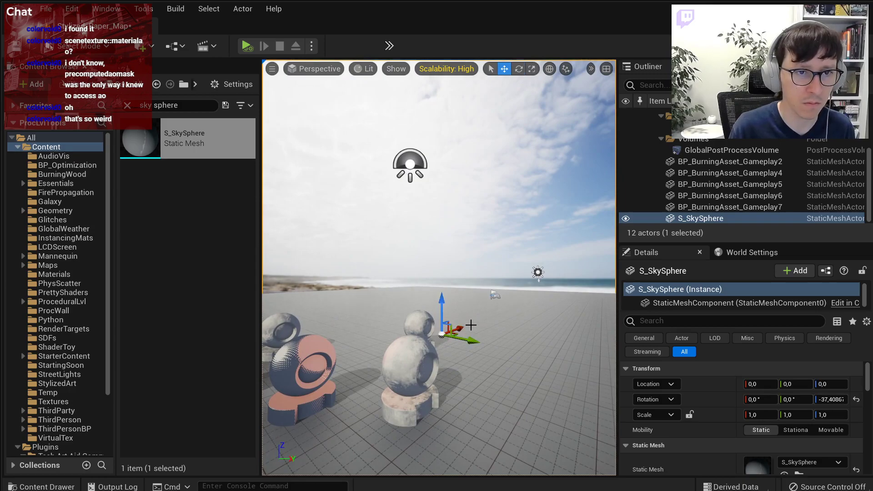
right_click_drag(499, 220, 437, 204)
right_click_drag(365, 246, 400, 178)
left_click(366, 246)
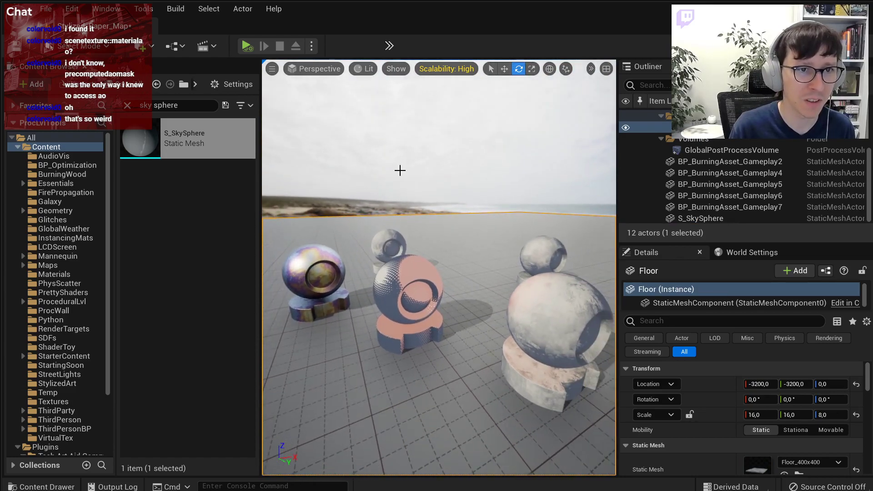
Make the hidden ExponentialHeightFog visible in the level and select it.
scroll(728, 170, "up", 3)
scroll(701, 181, "down", 2)
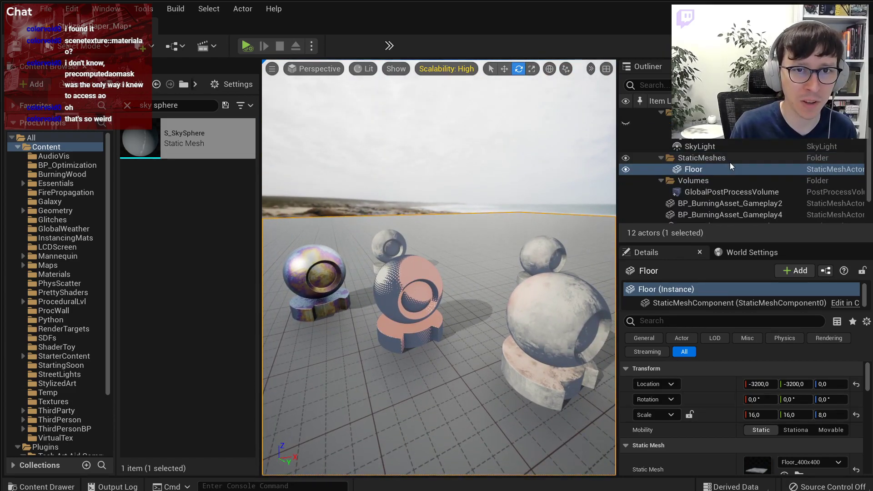
left_click(689, 193)
left_click(626, 124)
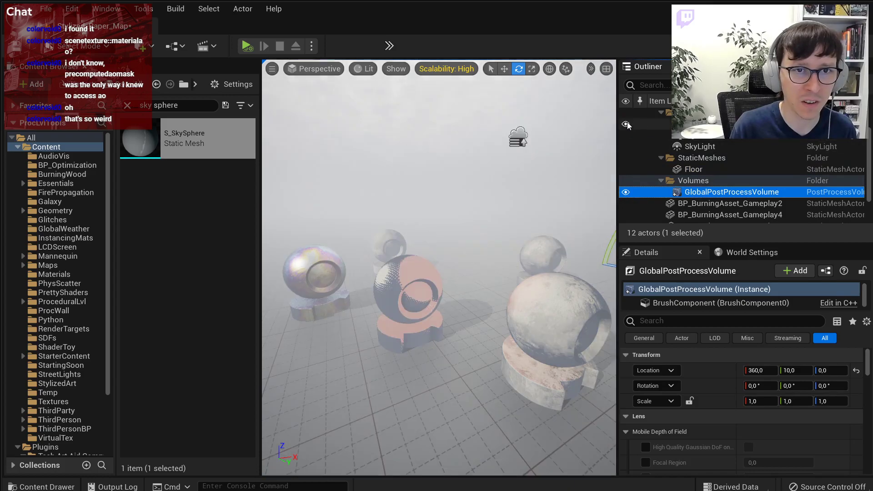
left_click(702, 124)
right_click_drag(438, 268, 537, 255)
Try Fog Density values of 0.05 and 0.5 on the ExponentialHeightFog and view the shader balls through it.
scroll(773, 387, "down", 3)
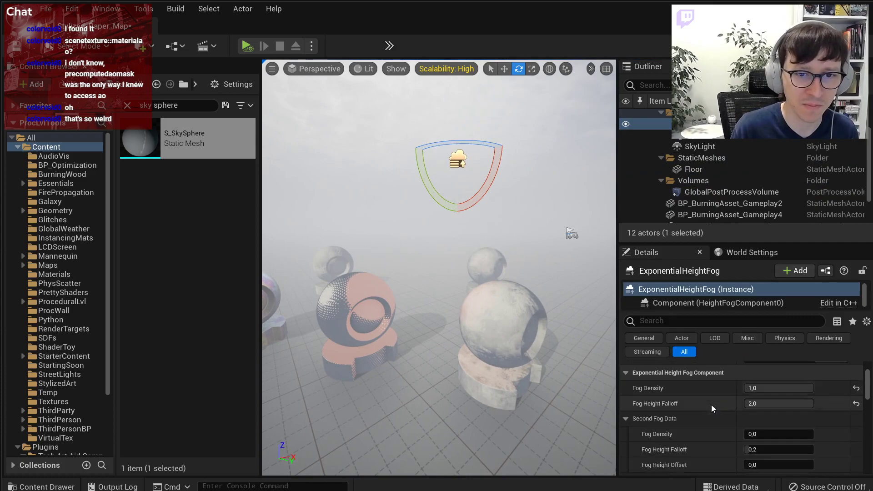
left_click_drag(787, 386, 769, 386)
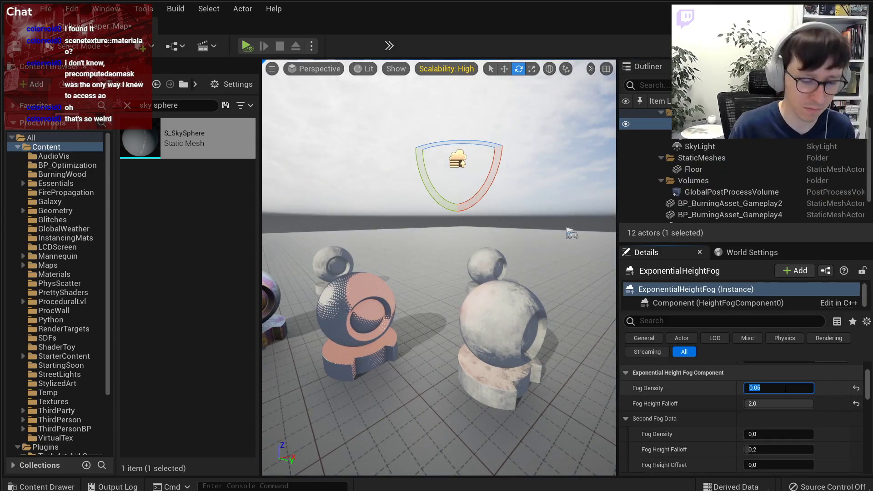
type("5")
key("Return")
right_click_drag(493, 240, 470, 239)
key("w")
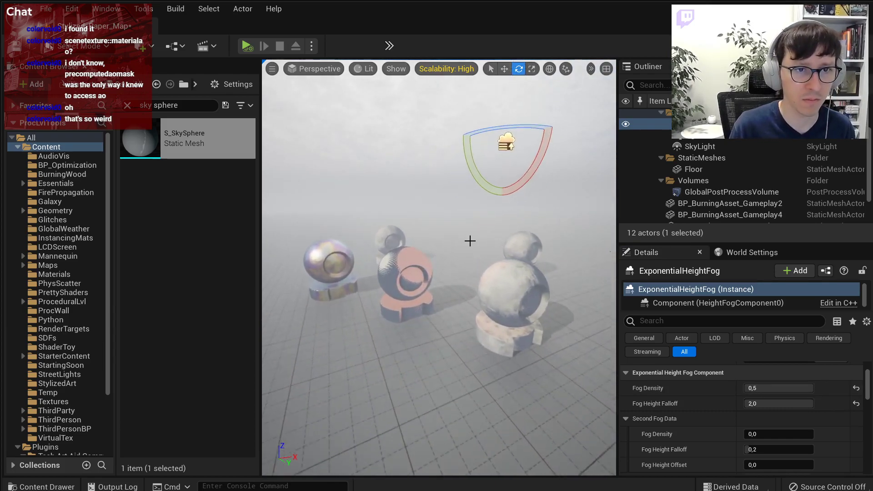
key("ctrl+s")
Try a Fog Density of 0.3, settle on 0.35, and save the level.
scroll(737, 427, "up", 2)
left_click(768, 461)
type("0,3")
key("Return")
right_click_drag(403, 277, 403, 277)
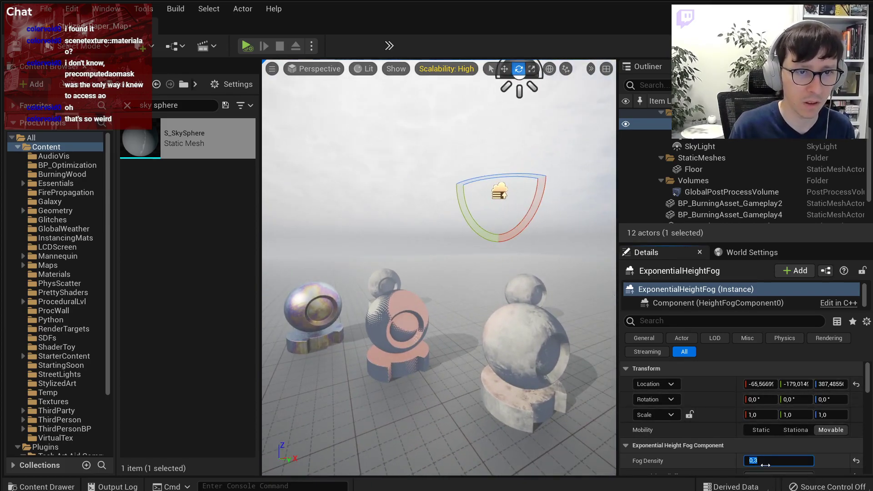
right_click_drag(329, 159, 335, 161)
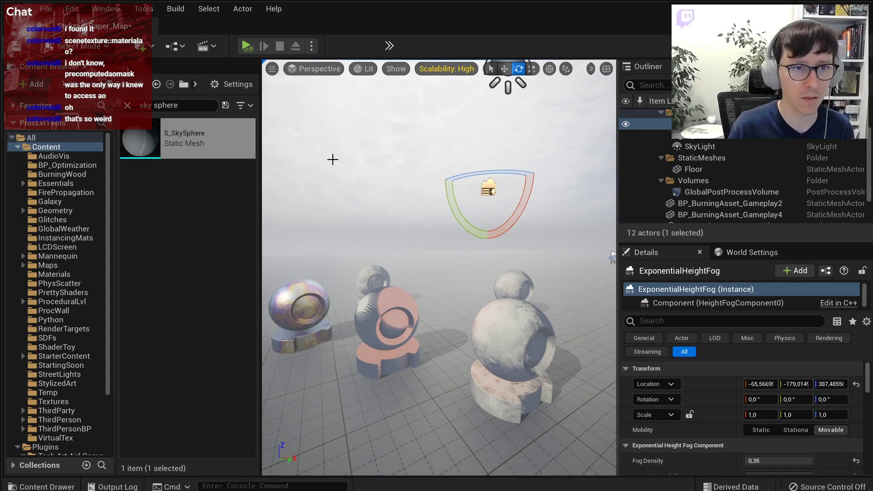
left_click(421, 204)
key("ctrl+s")
key("Escape")
Scale the floor to 24 in X and Y, set its X and Y location to -4800, and save the level.
right_click_drag(437, 228, 444, 236)
key("s")
key("w")
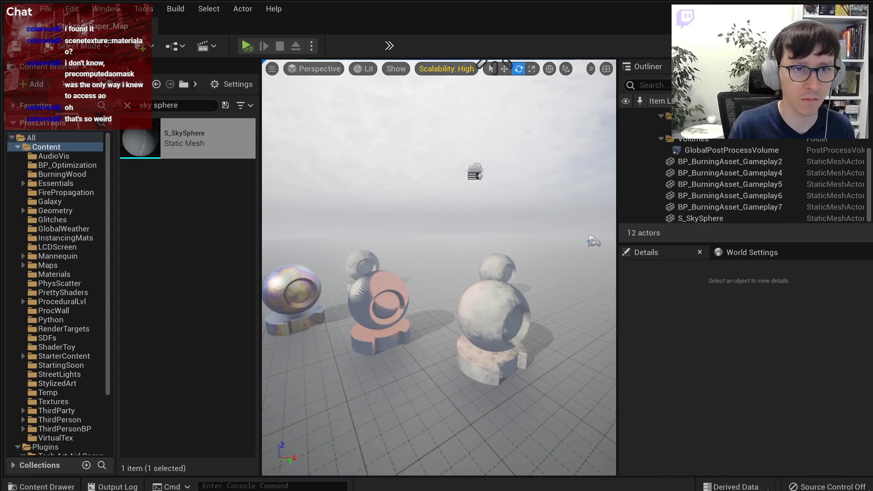
left_click(440, 273)
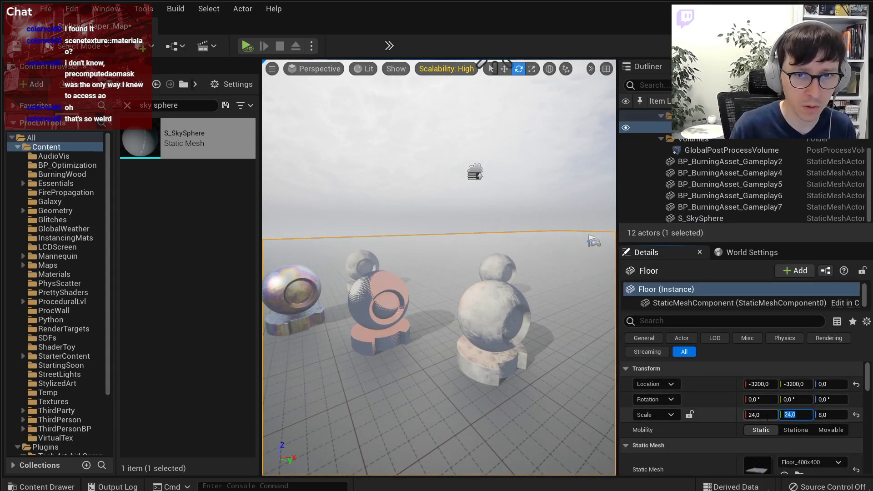
left_click(759, 384)
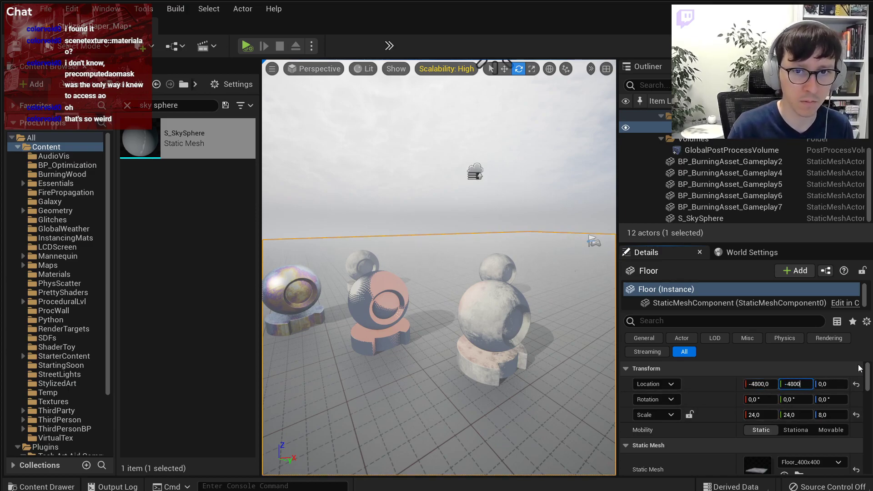
left_click(489, 197)
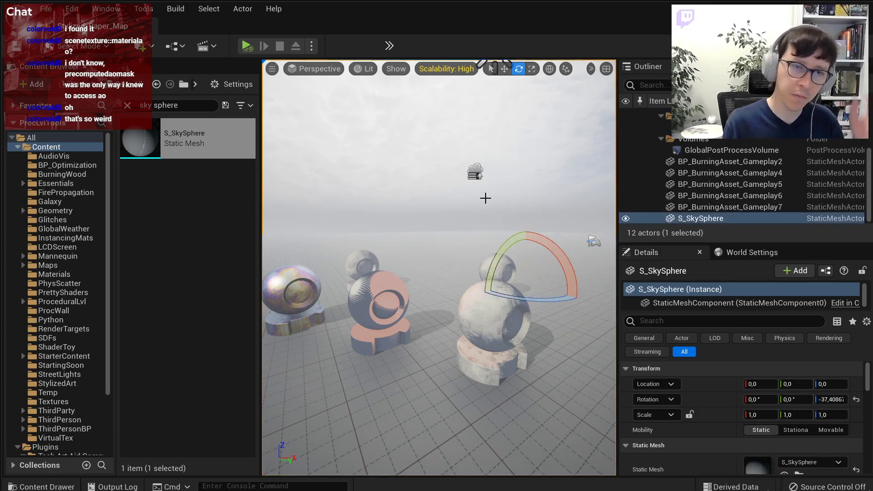
key("Escape")
Widen the viewport and examine the halftone and paper shader balls up close in the fog.
left_click_drag(261, 201, 128, 194)
mouse_move(356, 246)
right_mouse_down()
mouse_move(318, 245)
mouse_move(370, 253)
mouse_move(314, 247)
mouse_move(320, 261)
mouse_move(360, 253)
right_mouse_up()
key("w")
key("s")
key("w")
key("w")
key("d")
key("s")
key("s")
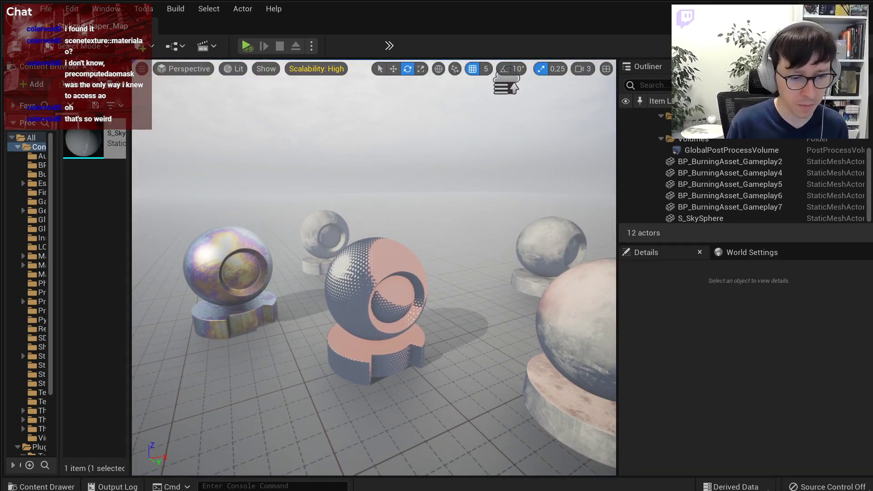
key("alt+Tab")
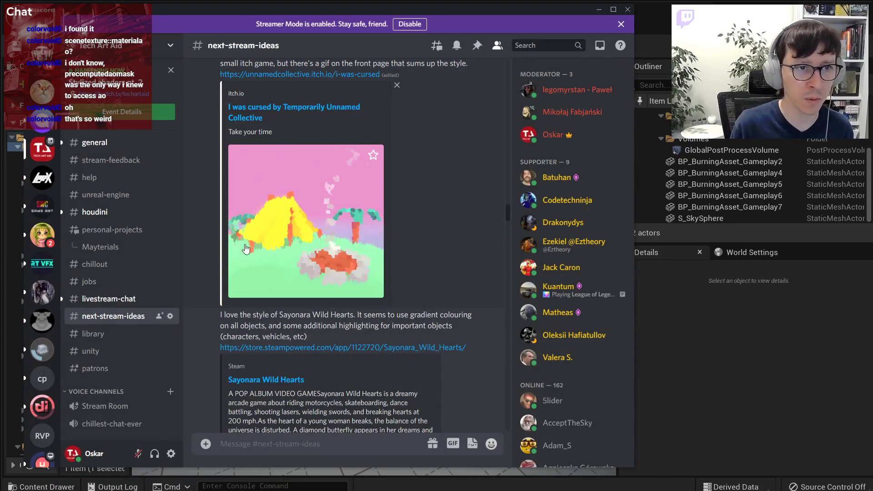
left_click(600, 10)
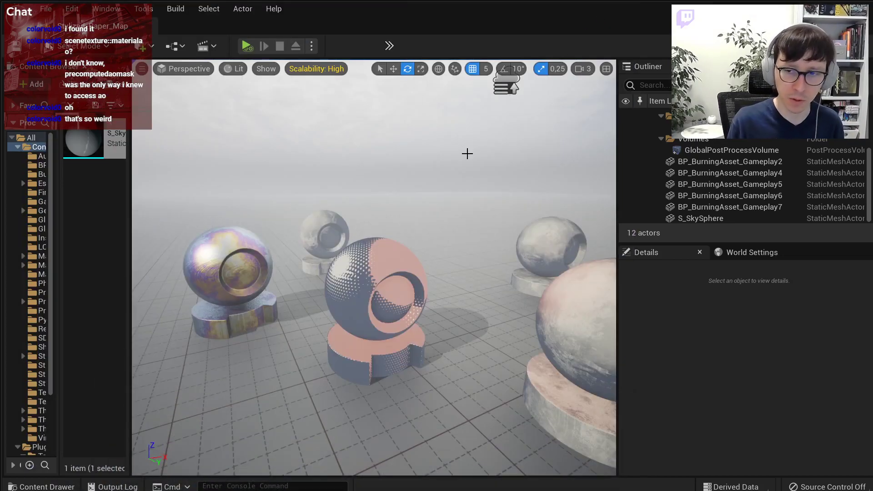
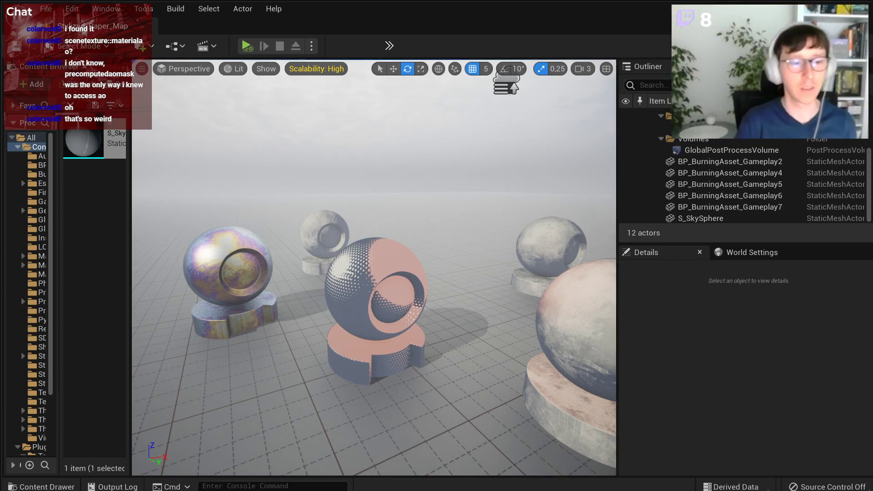
key("alt+Tab")
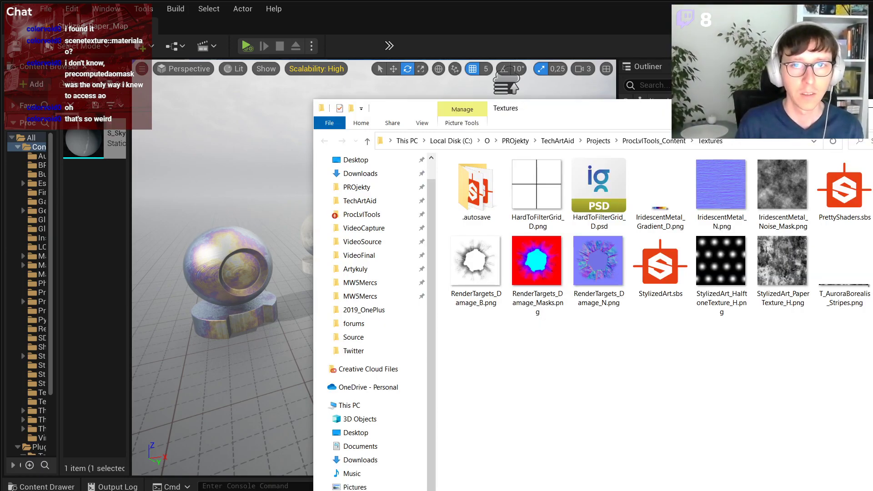
key("alt+Tab")
Select the GlobalPostProcessVolume and enlarge the area showing its details.
left_click_drag(652, 244, 652, 264)
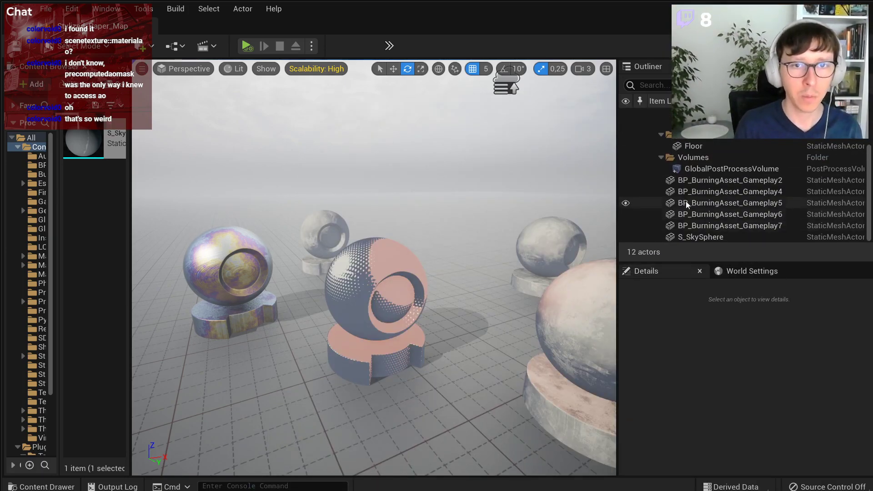
left_click(699, 173)
scroll(646, 391, "down", 2)
scroll(681, 395, "down", 14)
scroll(679, 400, "up", 2)
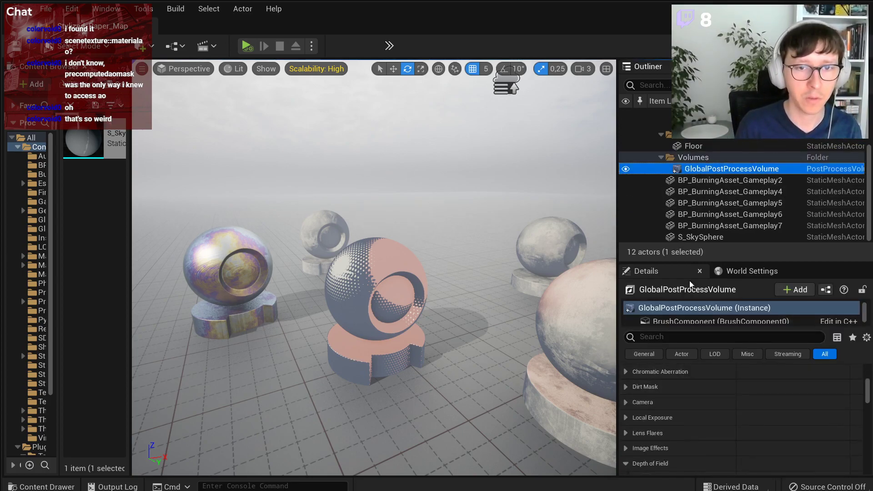
left_click_drag(691, 263, 691, 122)
Collapse the volume's Film, Global Illumination and Reflections settings and expand Post Process Materials under Rendering Features.
left_click(632, 347)
scroll(673, 403, "down", 5)
left_click(627, 288)
left_click(626, 304)
left_click(626, 318)
left_click(625, 381)
left_click(624, 351)
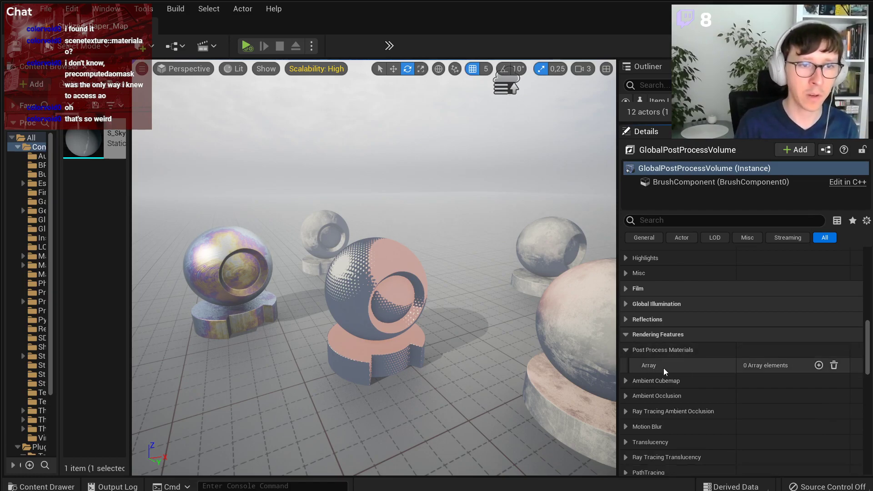
Add one element to the Post Process Materials array and make it an asset reference.
left_click(818, 366)
left_click(790, 384)
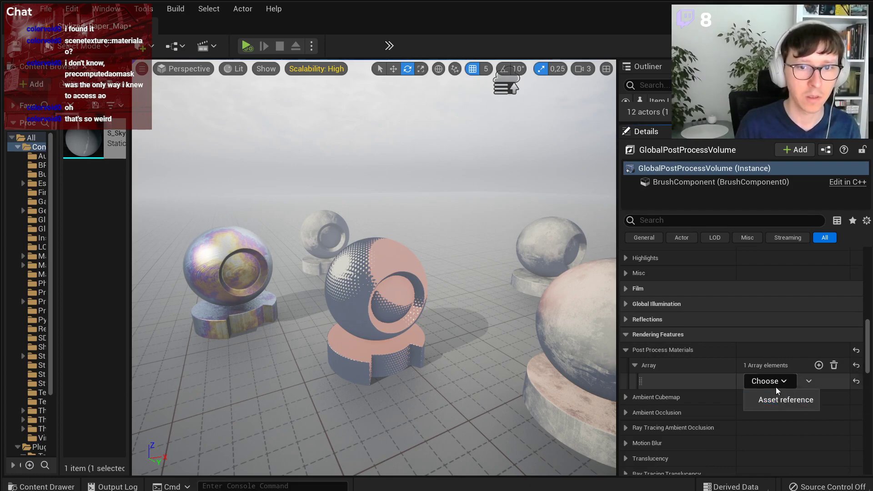
left_click(795, 400)
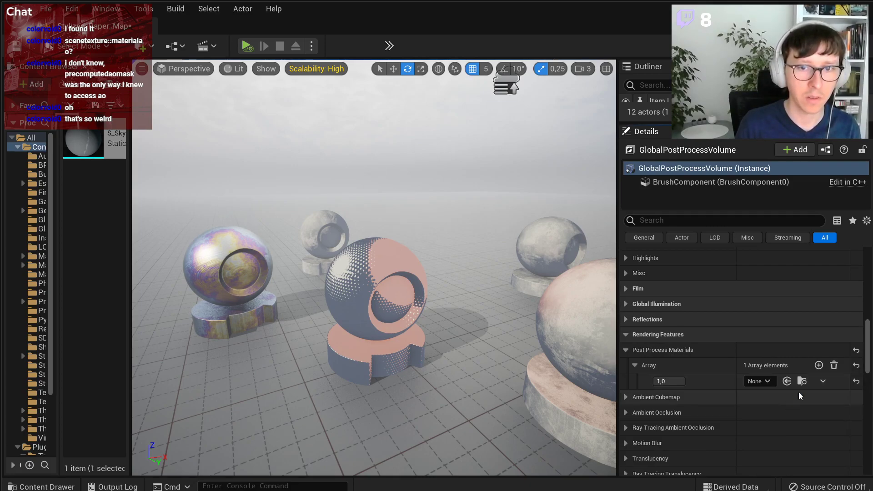
left_click(758, 381)
left_click(763, 385)
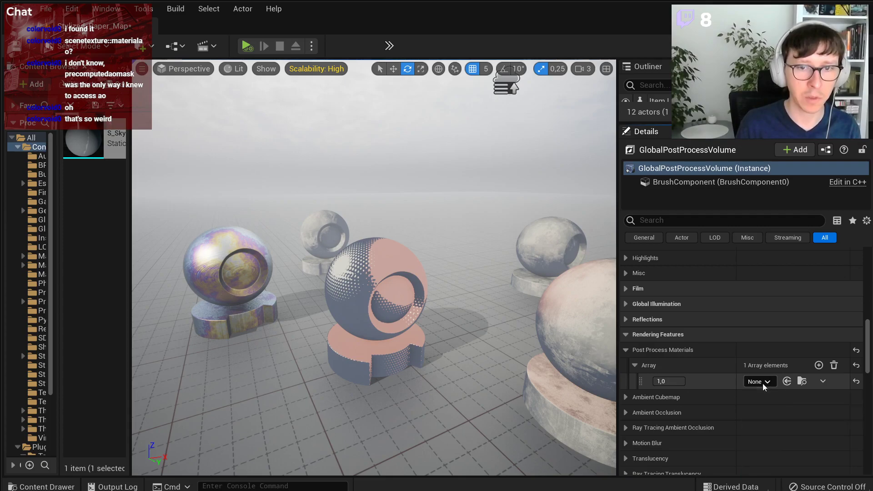
Widen the folder and asset areas of the Content Browser and show the StylizedArt folder with its search filter cleared.
left_click_drag(129, 244, 193, 232)
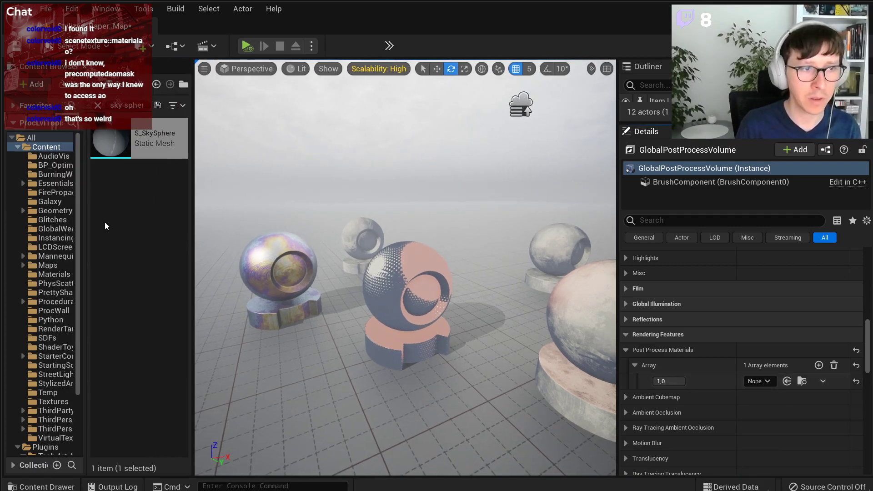
left_click_drag(89, 220, 113, 220)
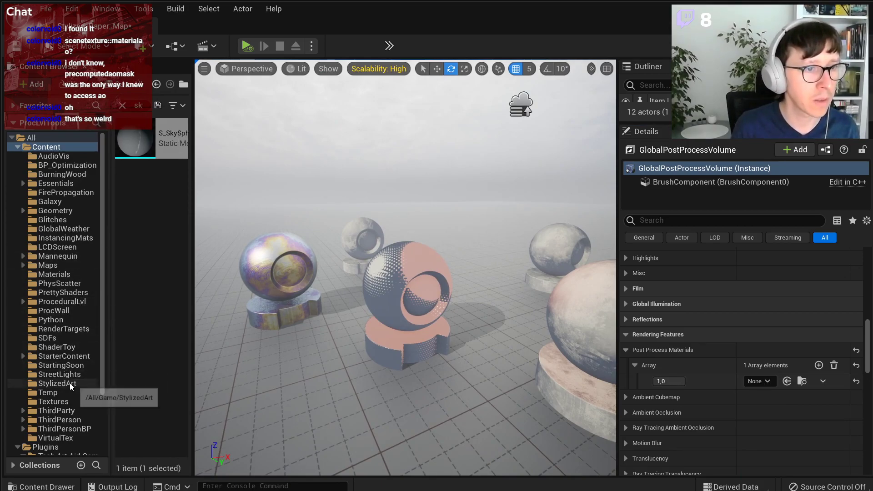
left_click(57, 383, "shift")
left_click(80, 384)
right_click(140, 323)
left_click(180, 142)
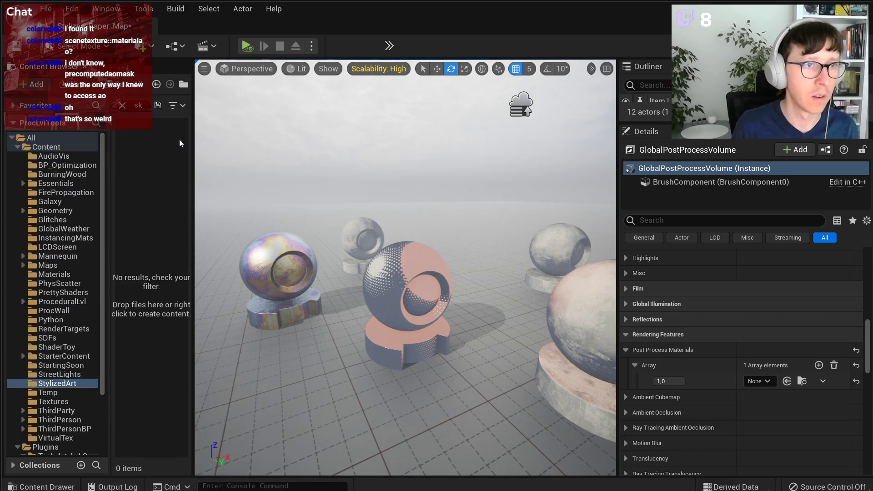
left_click(122, 105)
Create a new material in the StylizedArt folder and widen the asset area so full names fit.
right_click(139, 328)
left_click(190, 480)
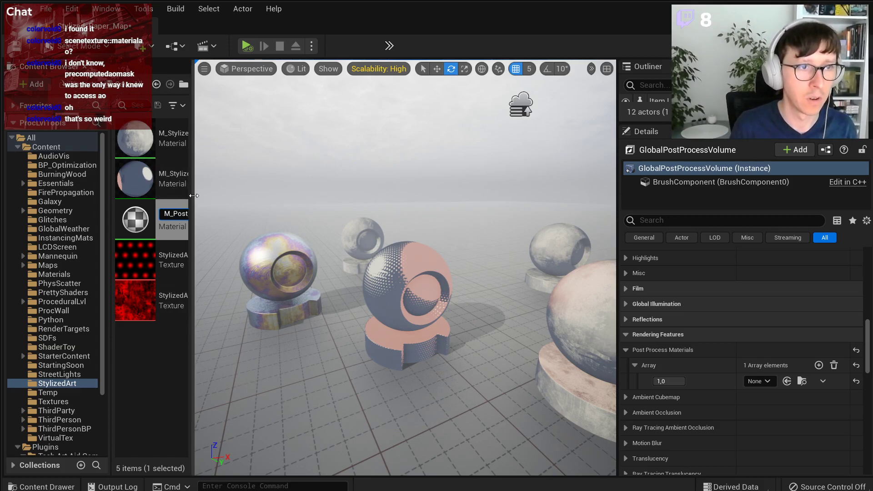
left_click_drag(195, 191, 335, 177)
key("F1")
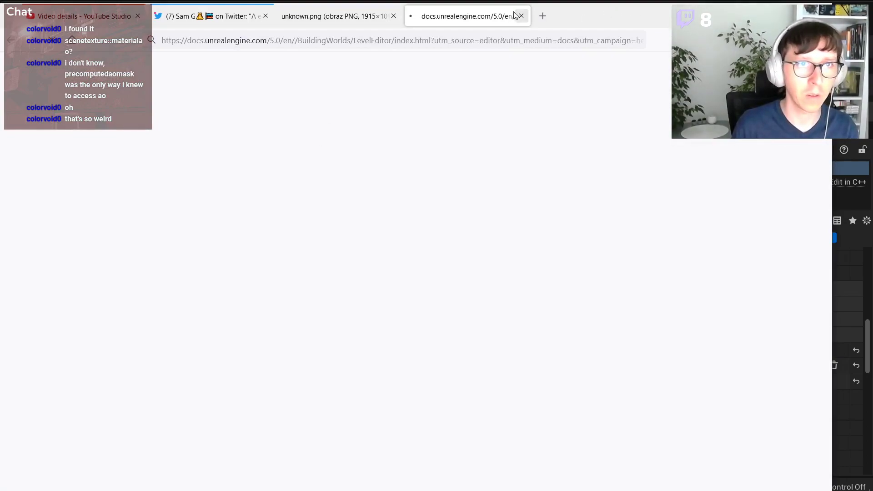
left_click(520, 16)
key("alt+Tab")
Name the new material M_Postpro_OilPaint and assign it to the volume's Post Process Materials array element.
left_click(282, 136)
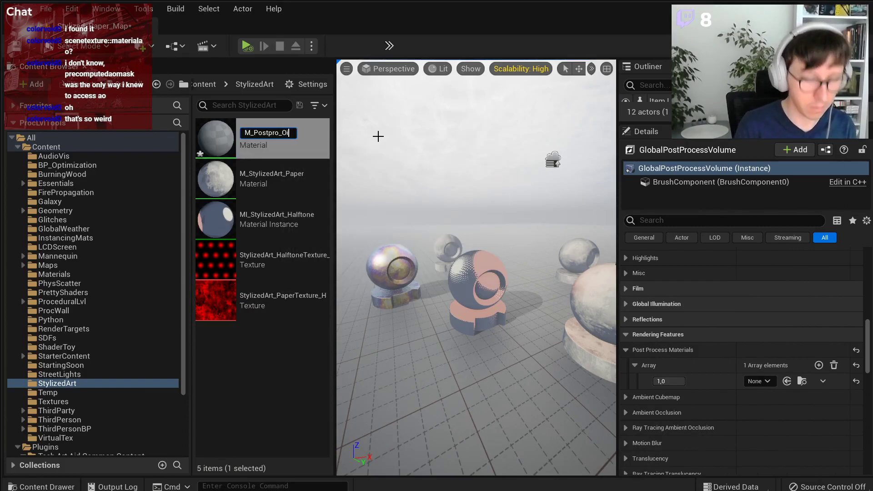
key("Return")
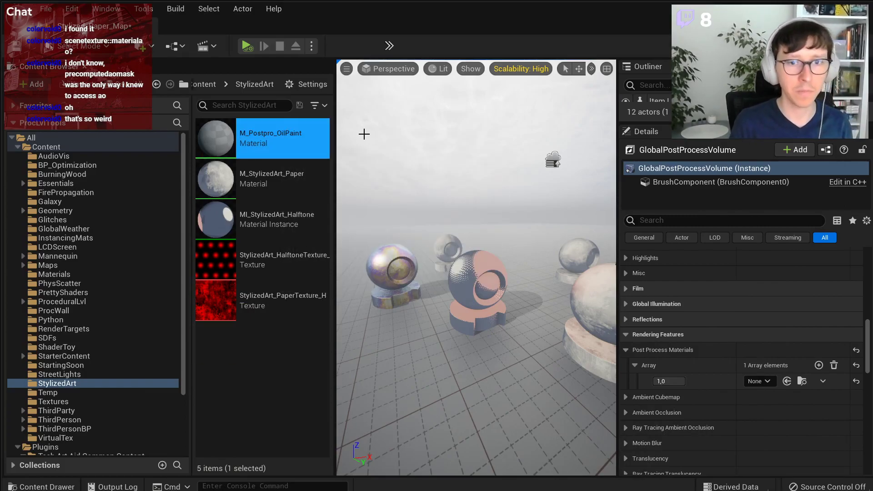
left_click_drag(247, 146, 764, 383)
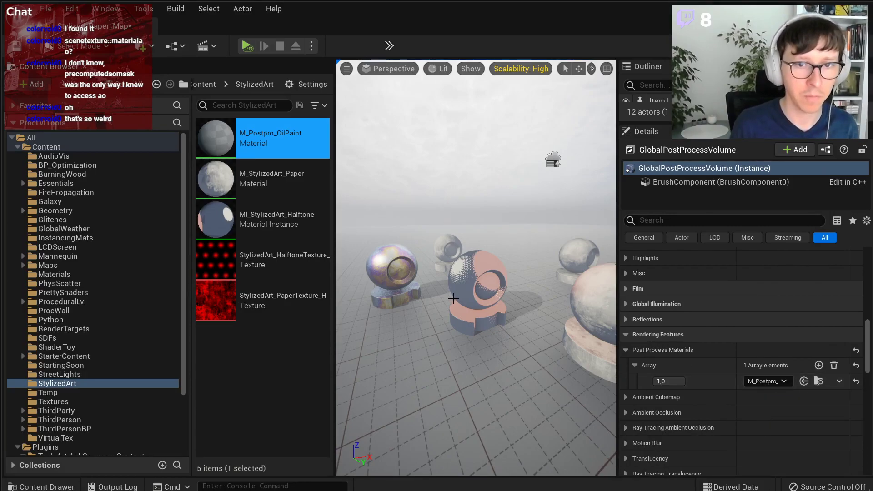
Open M_Postpro_OilPaint for editing and set its Material Domain to Post Process.
double_click(224, 129)
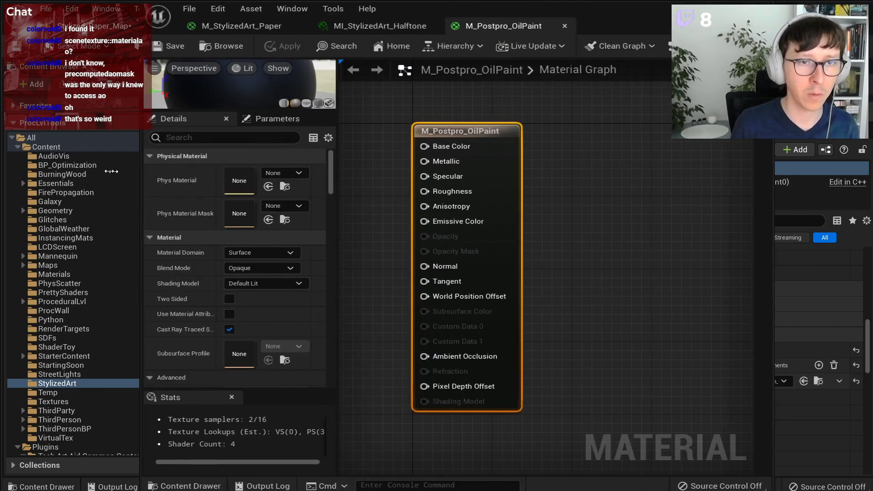
left_click_drag(112, 171, 99, 171)
left_click(246, 254)
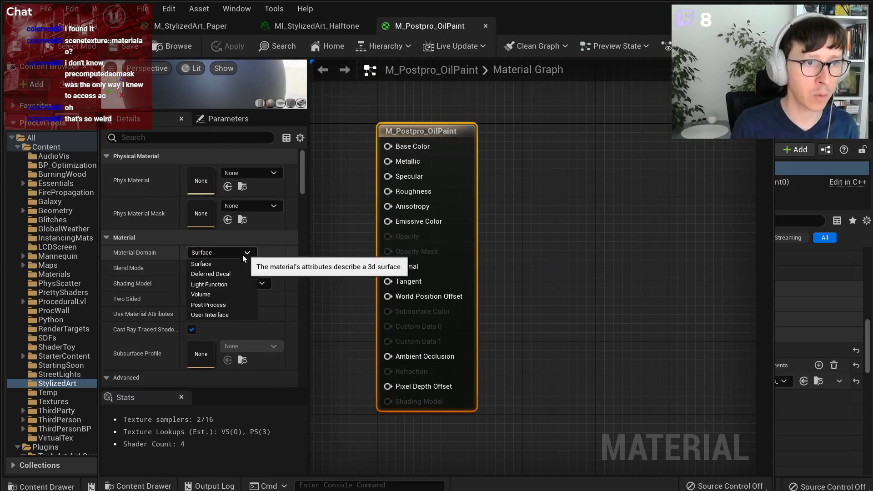
left_click(209, 305)
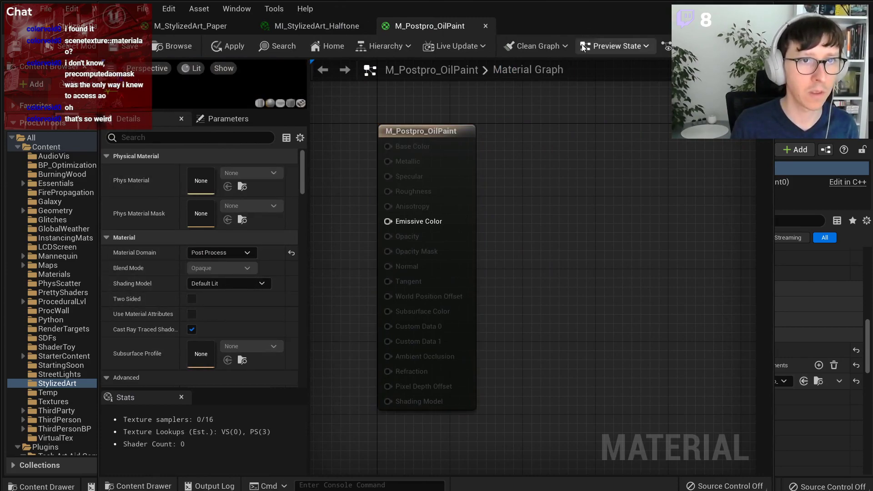
Shorten the material editor window, move it aside to uncover the level viewport, and apply the material.
left_click_drag(575, 3, 545, 179)
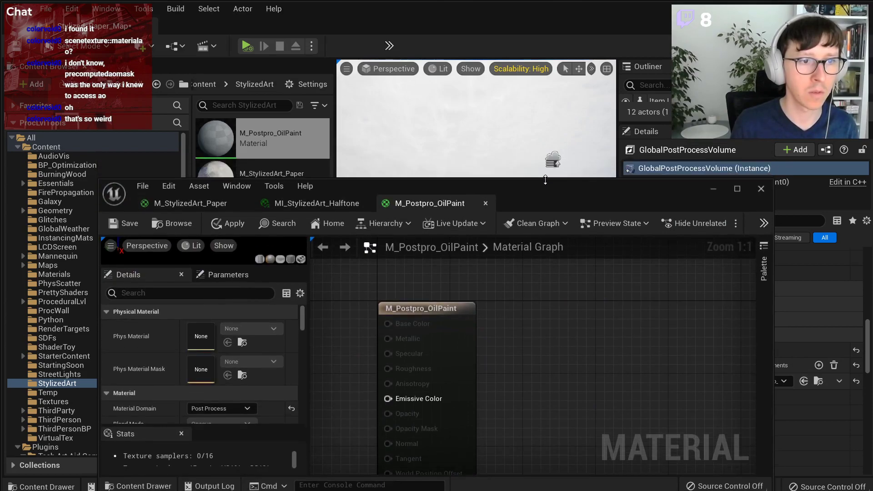
left_click_drag(396, 191, 810, 74)
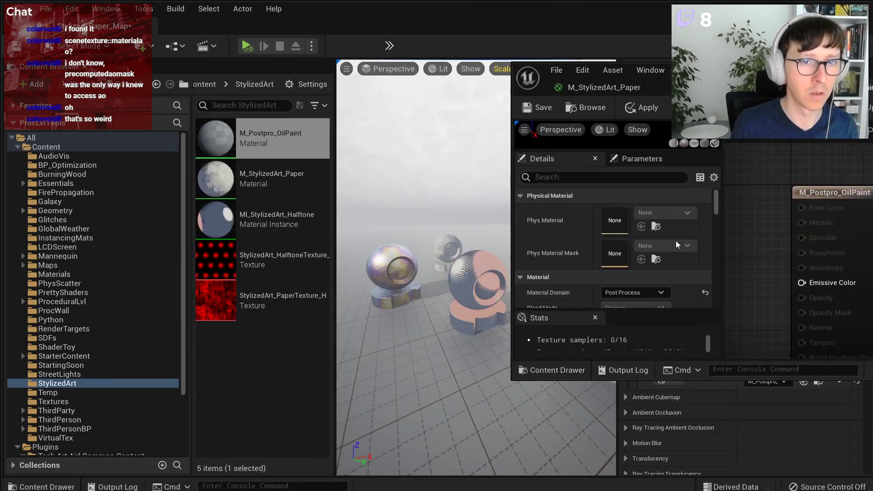
left_click(642, 107)
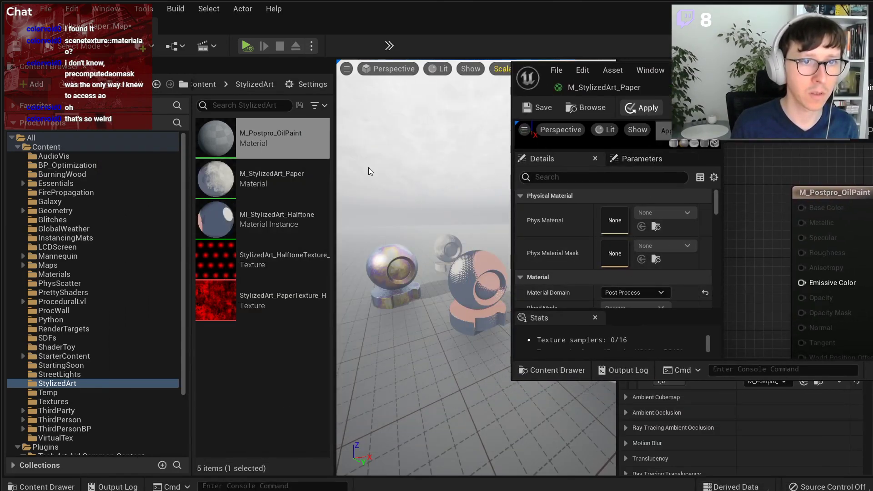
Make the level viewport fullscreen and fit the material editor over part of it as a narrower, taller window.
left_click_drag(872, 70, 414, 23)
key("F11")
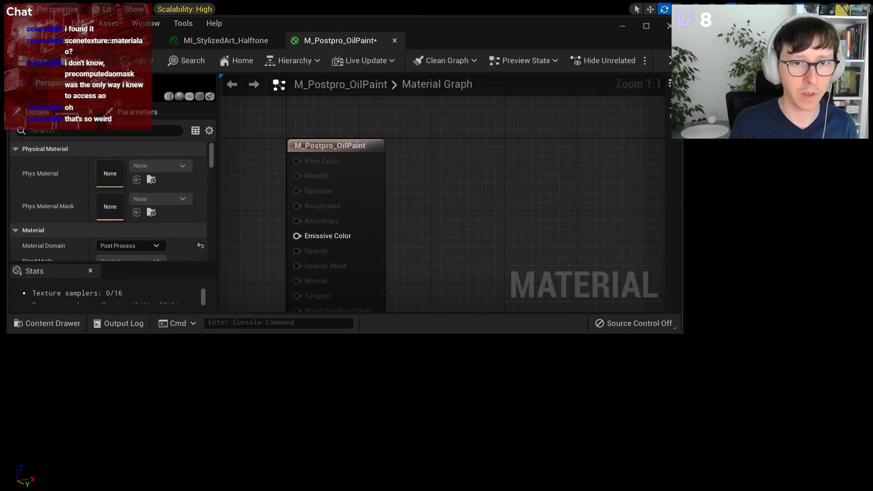
left_click_drag(678, 332, 563, 473)
scroll(419, 298, "down", 2)
right_click_drag(419, 298, 501, 287)
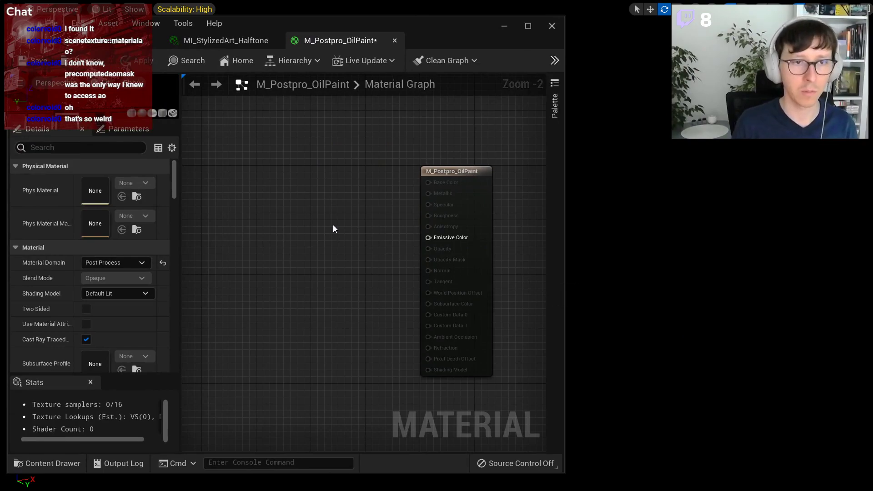
scroll(345, 237, "up", 2)
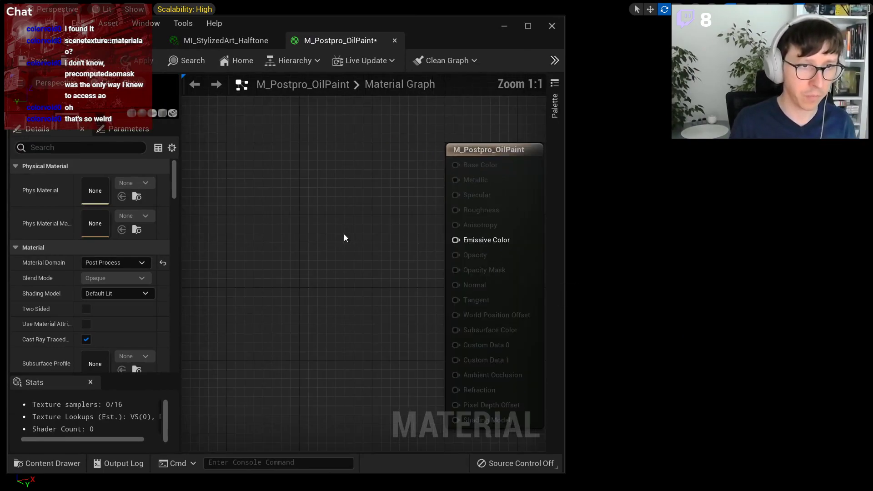
Add a Constant3Vector node, connect it to Emissive Color and set its R value to 1.
left_click(352, 230)
left_click_drag(423, 253, 455, 240)
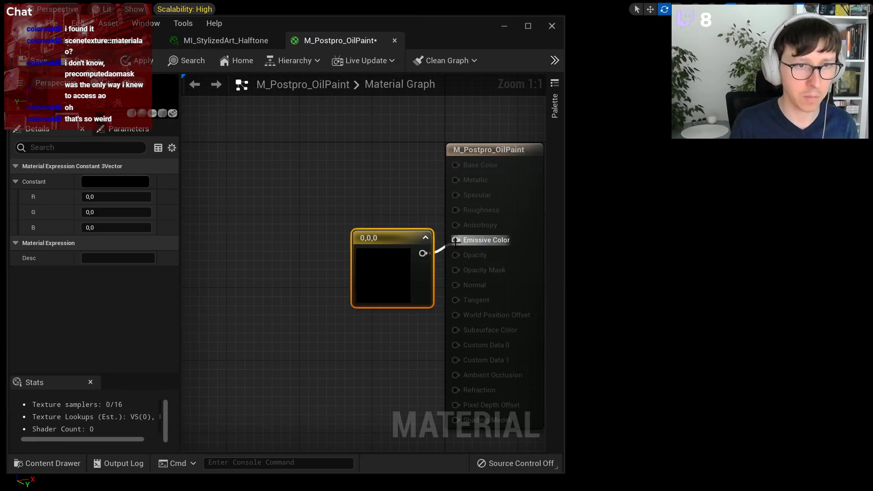
left_click(104, 196)
type("1")
key("Tab")
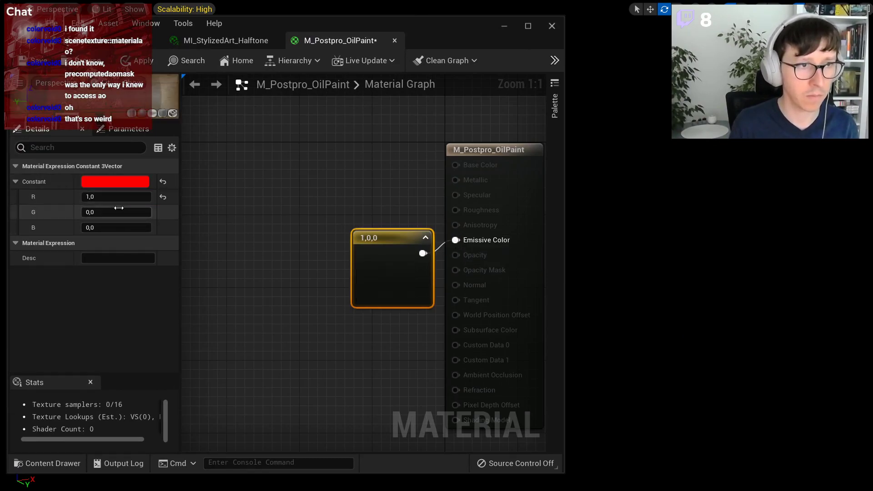
Recolour the constant to light blue (R 0.316012, G 0.516073, B 0.617708) and move its node up, away from the output node.
left_click(114, 183)
left_click(162, 275)
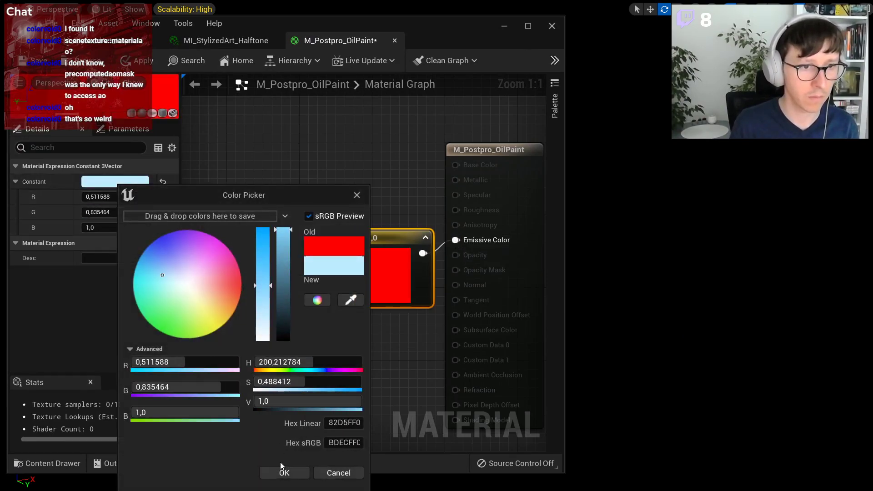
left_click(285, 272)
left_click(272, 473)
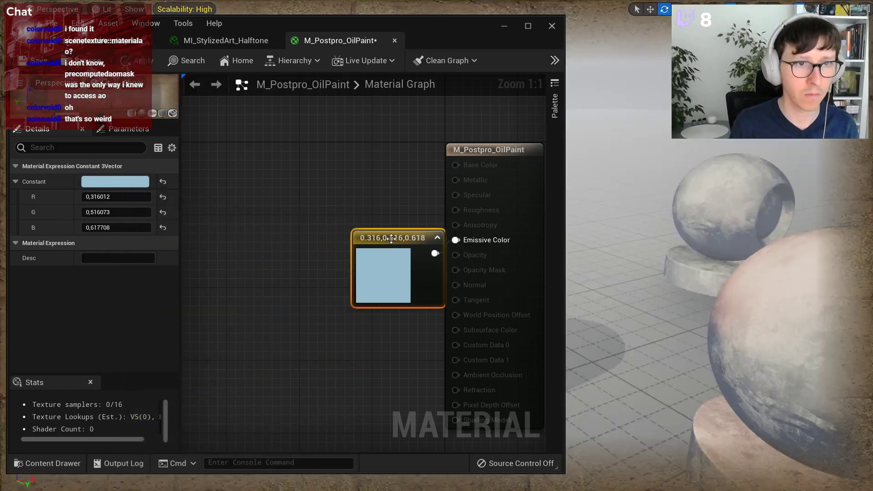
left_click_drag(394, 236, 343, 226)
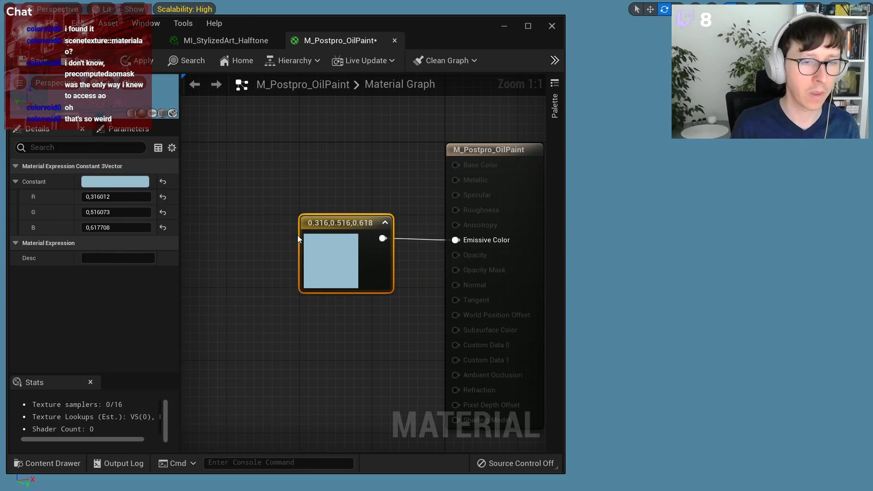
left_click_drag(297, 236, 270, 154)
Add a ScreenPosition node, connect its ViewportUV output to Emissive Color and apply the material to the scene.
right_click(312, 269)
type("view")
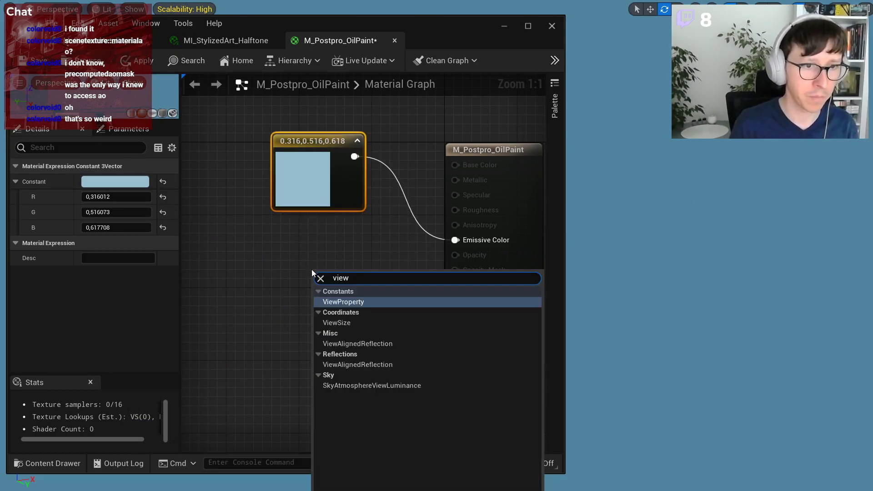
key("ctrl+a")
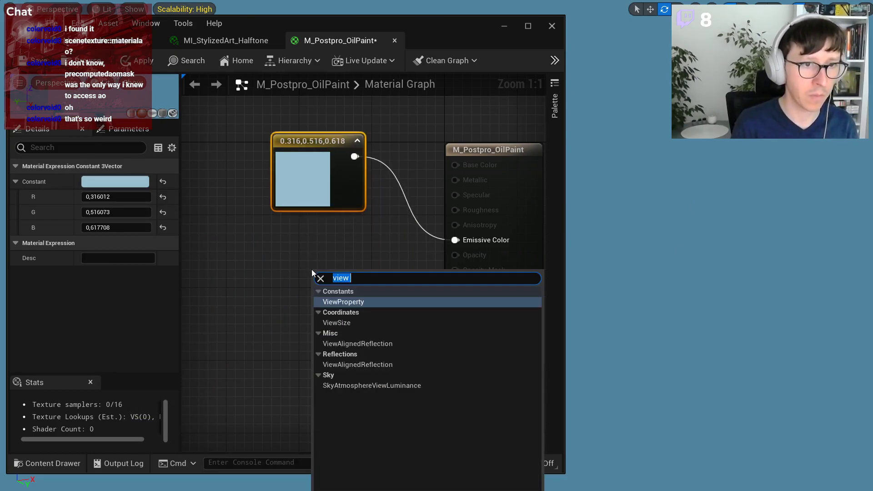
type("screen uv")
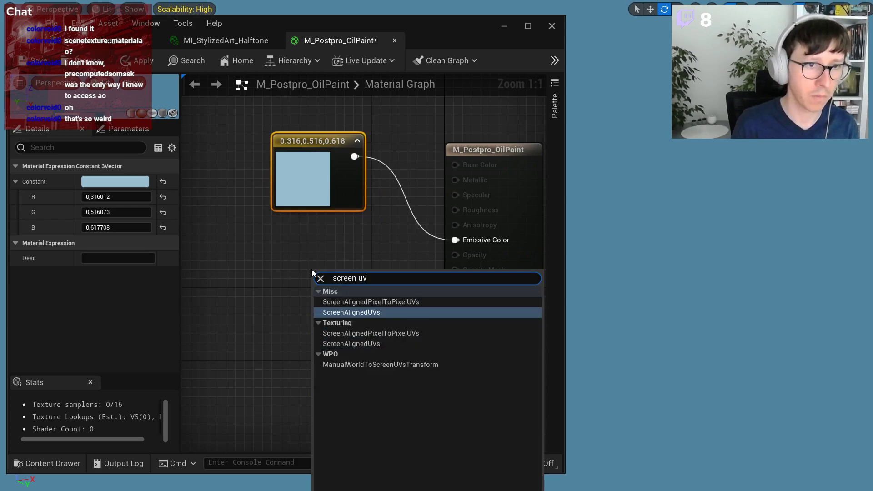
key("BackSpace")
key("BackSpace")
key("Return")
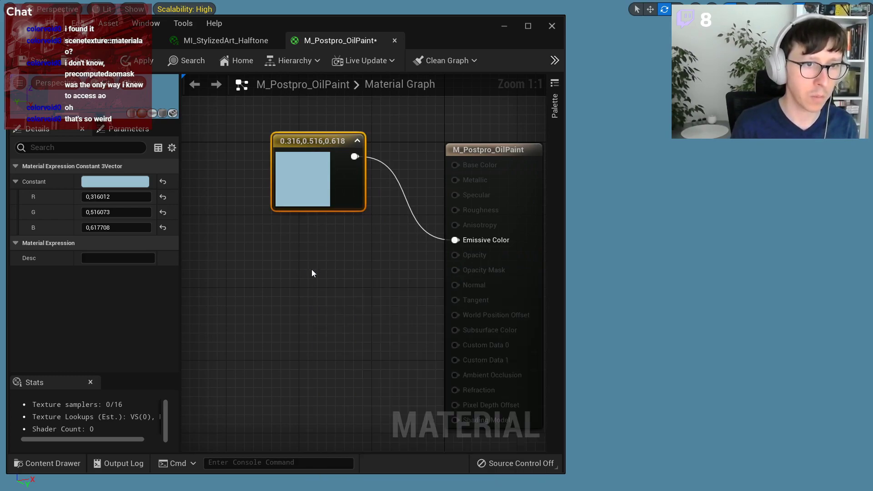
left_click_drag(384, 301, 455, 241)
left_click(136, 65)
left_click_drag(419, 24, 442, 15)
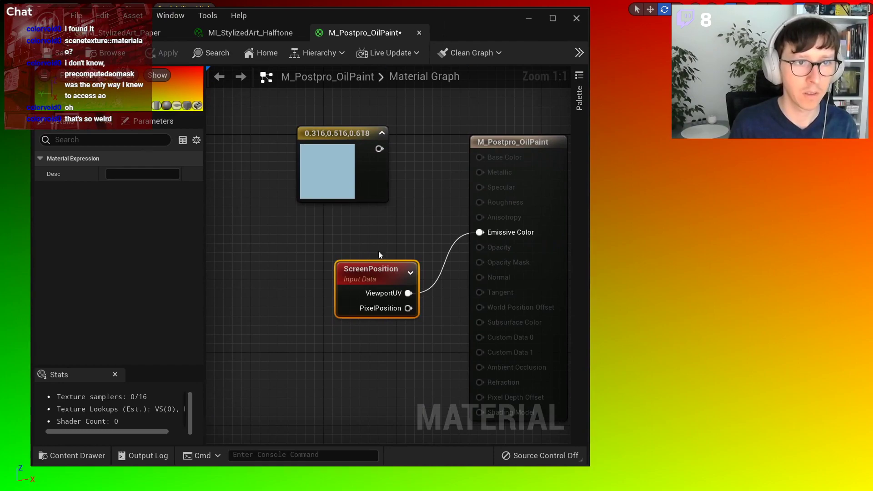
Rearrange the graph with the colour constant above and the ScreenPosition node farther from the output node.
left_click_drag(386, 278, 302, 260)
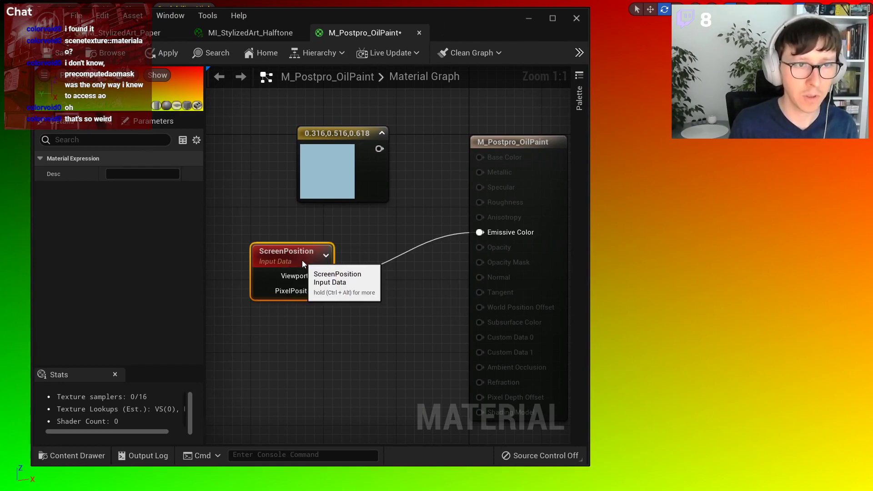
left_click(354, 257)
scroll(364, 226, "down", 2)
left_click_drag(313, 246, 285, 247)
left_click(308, 229)
right_click_drag(353, 253, 424, 368)
left_click_drag(420, 302, 399, 254)
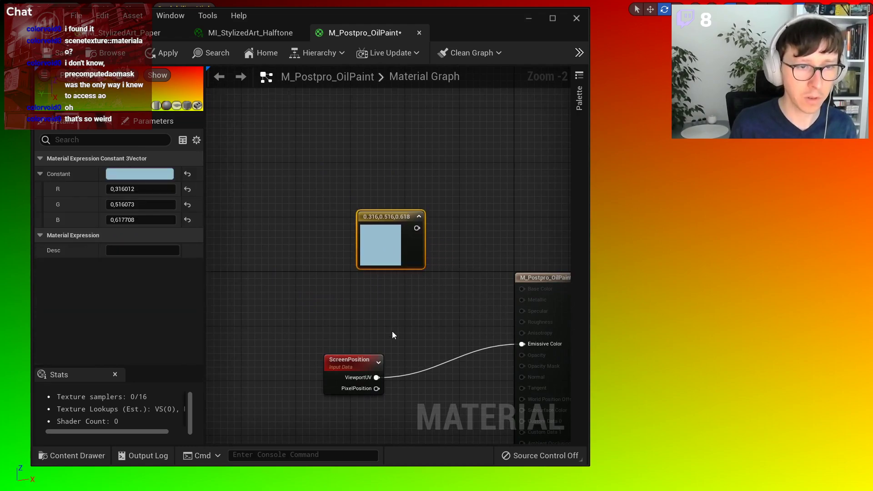
scroll(389, 331, "up", 2)
left_click(344, 380)
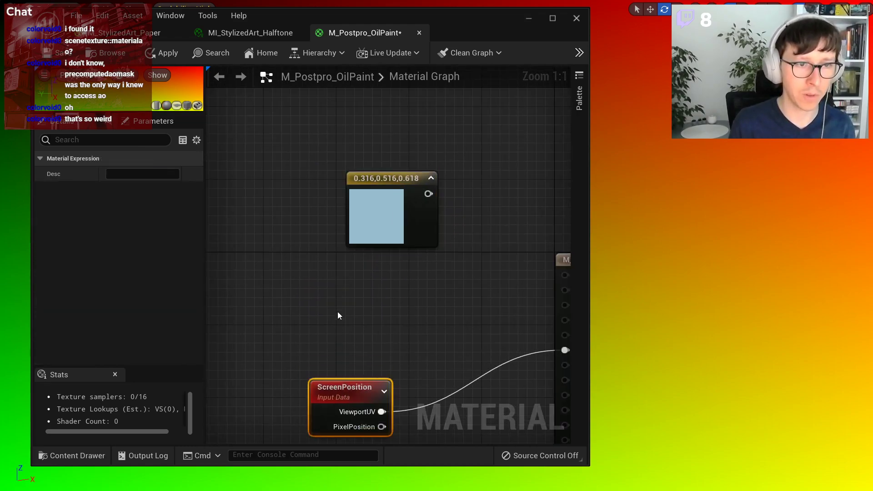
left_click_drag(348, 389, 275, 307)
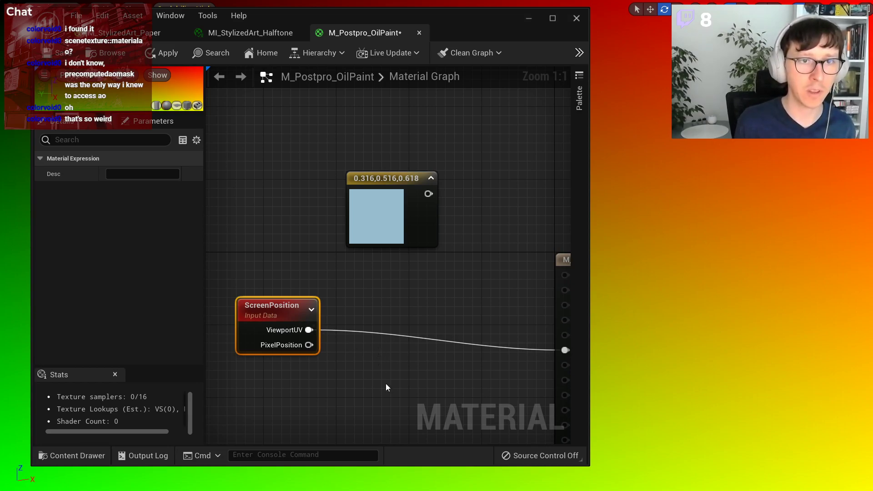
Add a Scene Color node beside ScreenPosition and feed ViewportUV into its UVs input.
right_click(363, 379)
type("sce")
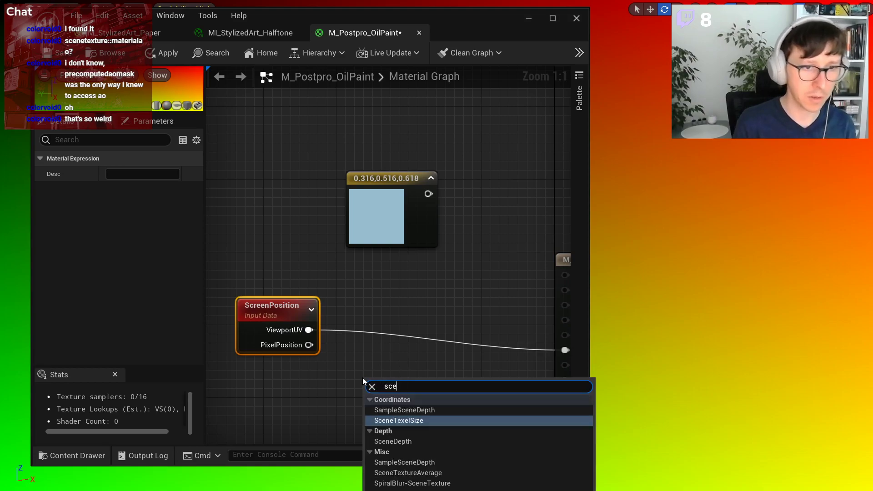
type("ne color")
key("Return")
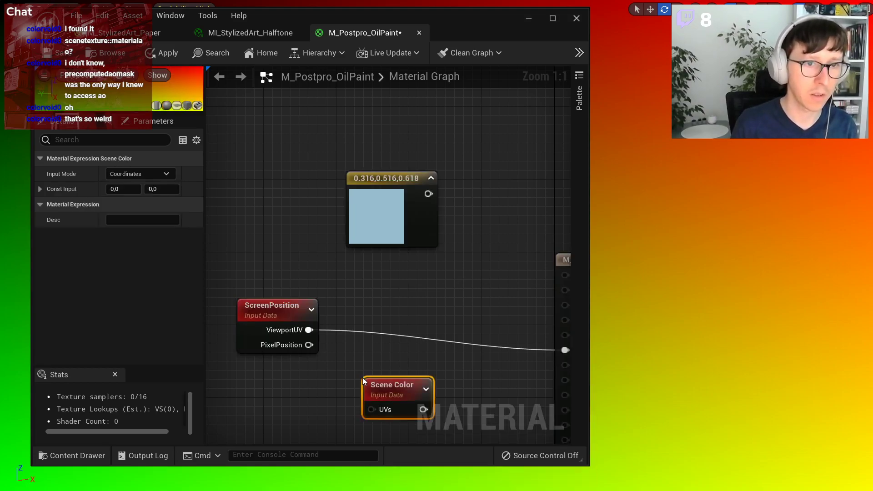
left_click_drag(391, 386, 389, 350)
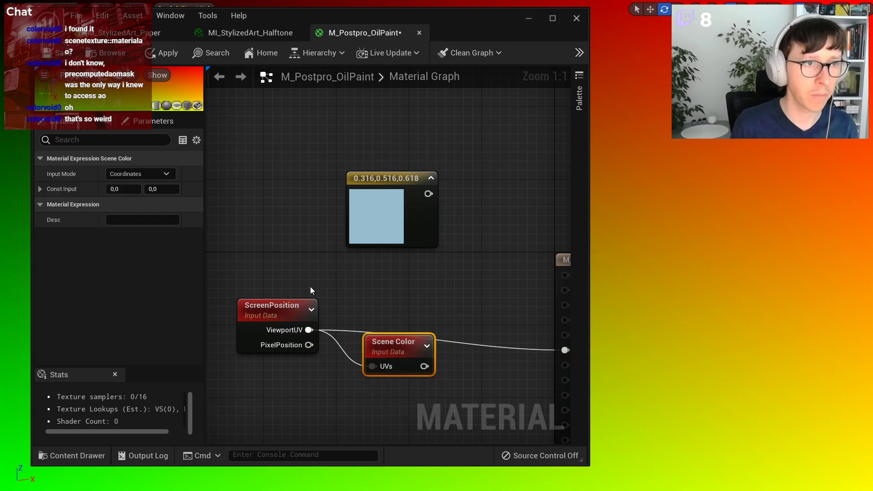
Check the Scene Color node's Input Mode options, keeping Coordinates, and connect its output to Emissive Color.
left_click(148, 176)
left_click(148, 178)
left_click_drag(426, 366, 382, 352)
right_click_drag(323, 285, 508, 270)
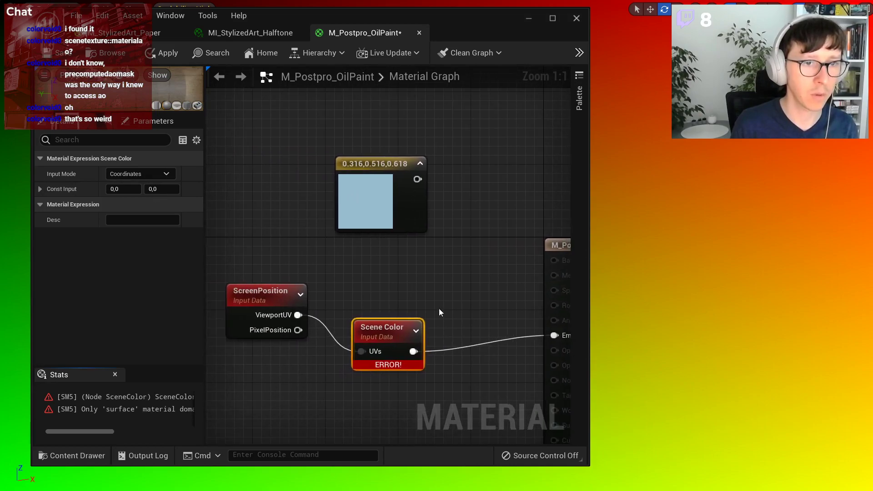
Delete the Scene Color node from the material graph.
left_click_drag(397, 331, 424, 304)
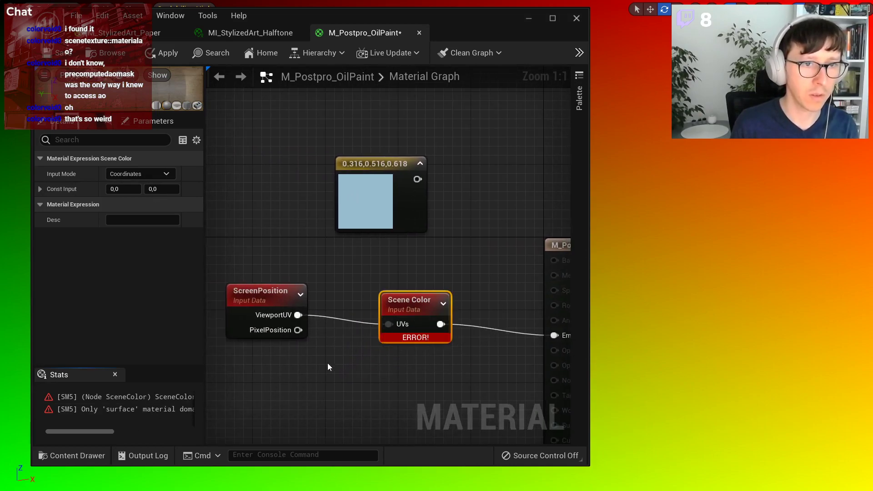
key("Delete")
right_click(345, 353)
type("scene tex")
key("Return")
left_click_drag(385, 341, 384, 286)
left_click_drag(298, 314, 362, 315)
left_click_drag(463, 315, 550, 337)
left_click(531, 243)
mouse_move(81, 430)
left_mouse_down()
mouse_move(115, 430)
mouse_move(74, 429)
left_mouse_up()
left_click(398, 314)
key("Delete")
Add a SceneTexture node beside ScreenPosition and set its Scene Texture Id to PostProcessInput0.
right_click(340, 293)
type("scene")
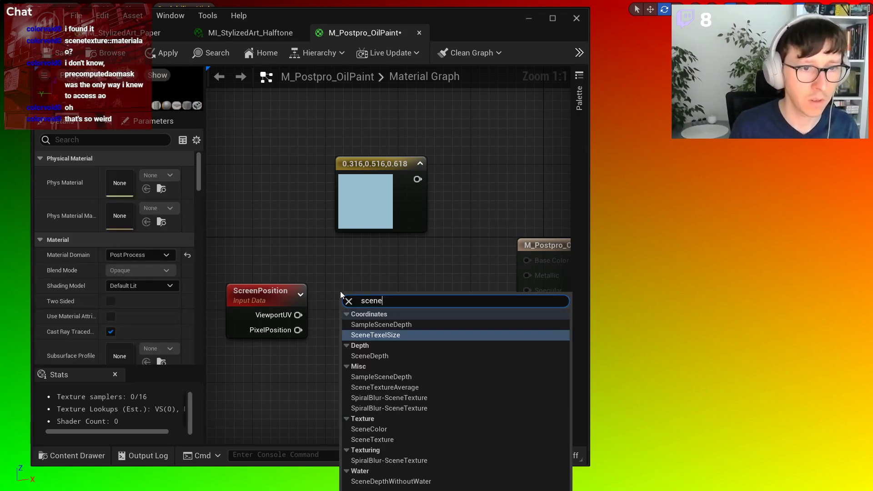
left_click(404, 439)
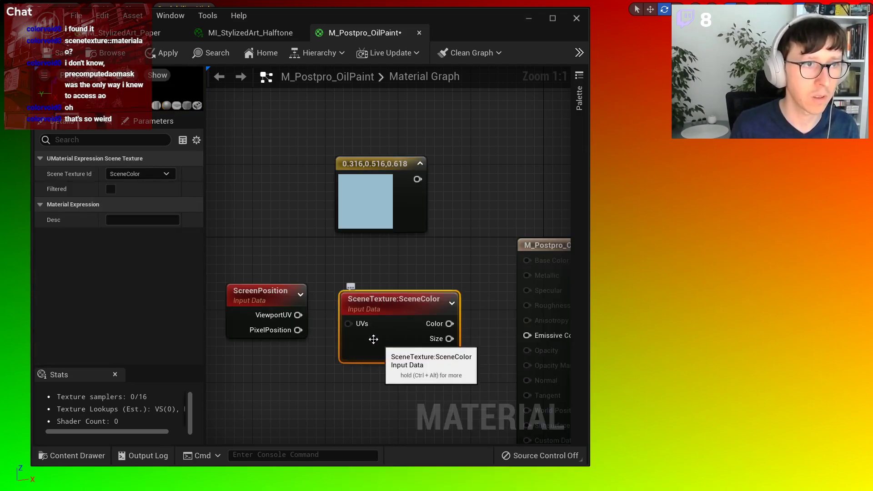
left_click(125, 175)
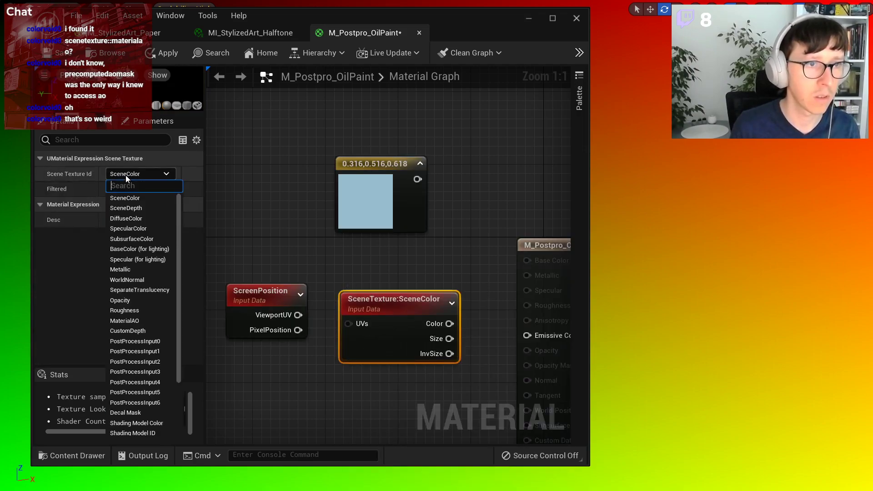
left_click(136, 342)
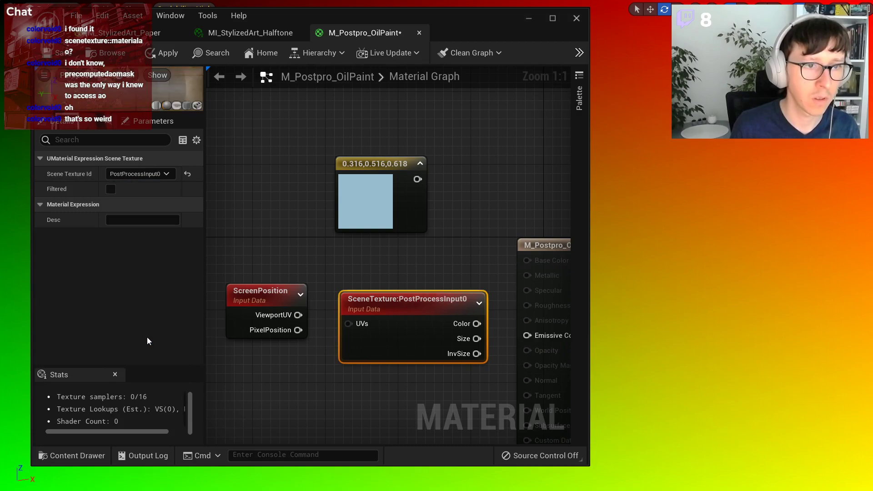
Connect ViewportUV to the SceneTexture UVs and Color to Emissive Color, and apply the material with the viewport exposed.
left_click_drag(299, 315, 349, 323)
left_click_drag(476, 323, 527, 335)
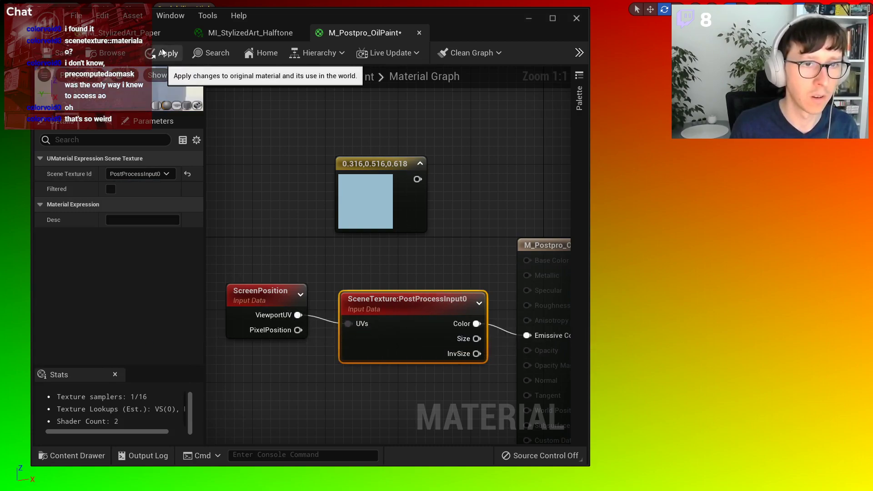
left_click(162, 51)
left_click_drag(485, 22, 429, 24)
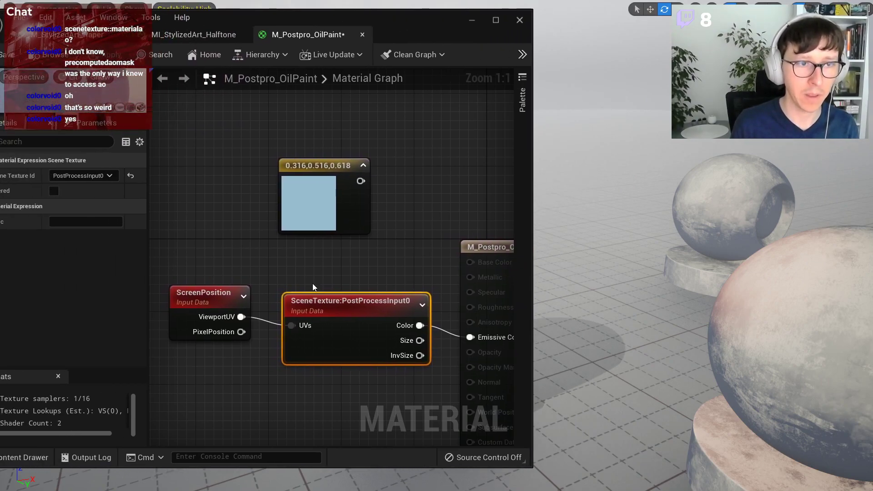
Move ScreenPosition away from the SceneTexture node and insert an Add node between ViewportUV and UVs.
right_click_drag(312, 287, 403, 258)
left_click_drag(301, 276, 210, 267)
left_click(280, 318)
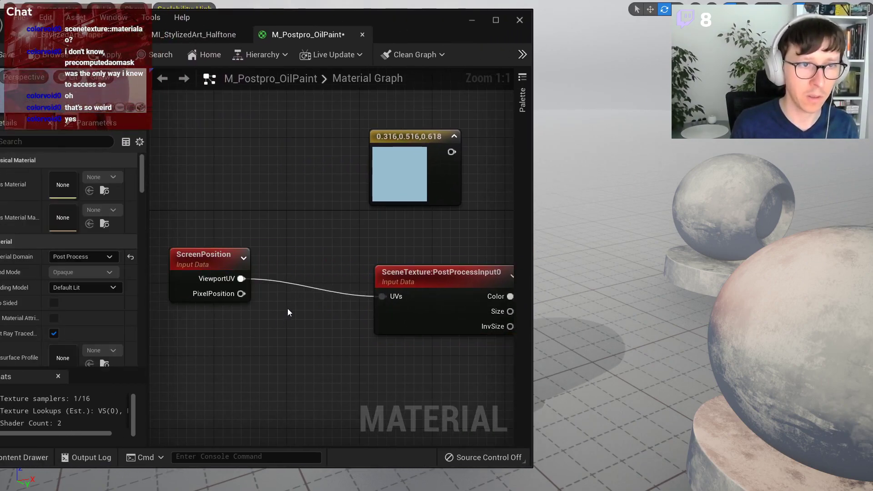
left_click(282, 304)
left_click_drag(241, 278, 383, 299)
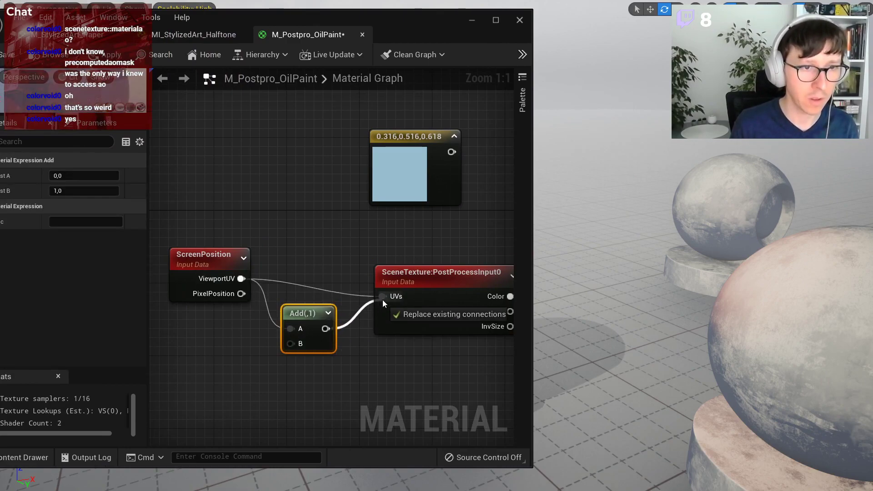
Add a constant of 0 and a scalar parameter named OffsetY below ScreenPosition.
key("1")
left_click(203, 337)
right_click_drag(203, 338, 226, 341)
key("s")
left_click(226, 344)
type("Offset")
type("Y")
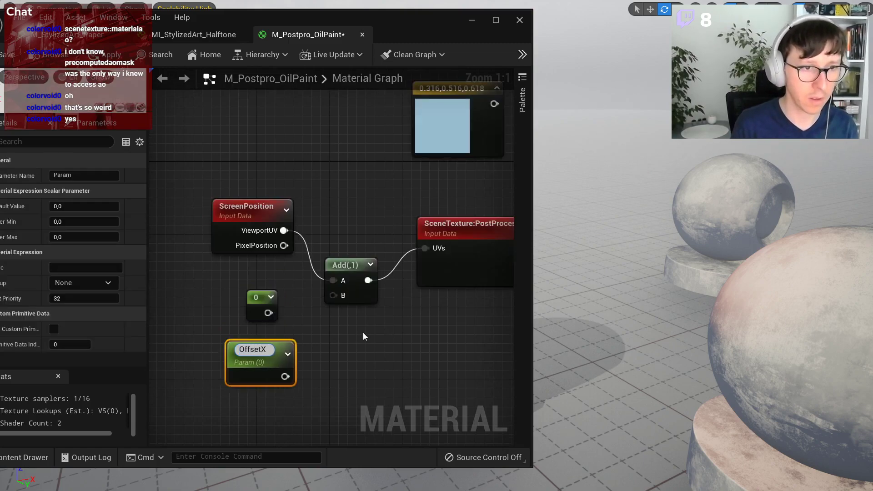
key("Return")
Combine the 0 constant and OffsetY with an Append node and feed the result into Add's B input.
right_click(299, 339)
type("append")
key("Return")
left_click_drag(268, 313, 334, 296)
left_click(312, 372)
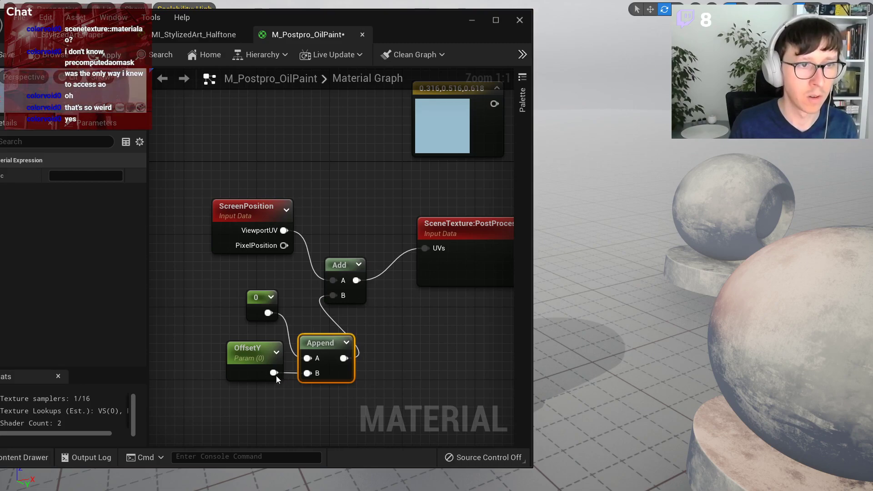
Try different default values for the OffsetY parameter, then reset it to 0.
left_click(254, 351)
left_click(84, 206)
type("0,0384")
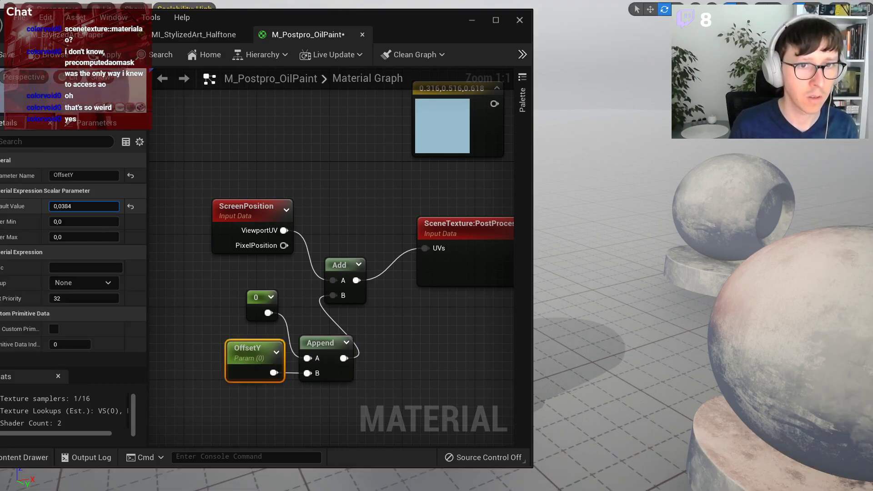
mouse_move(84, 206)
left_mouse_down()
mouse_move(107, 206)
mouse_move(94, 209)
left_mouse_up()
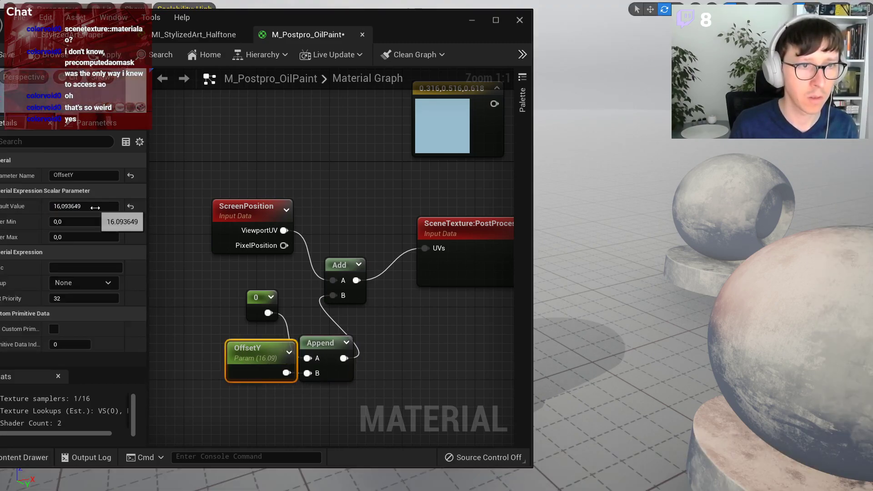
left_click(94, 208)
type("0")
key("Return")
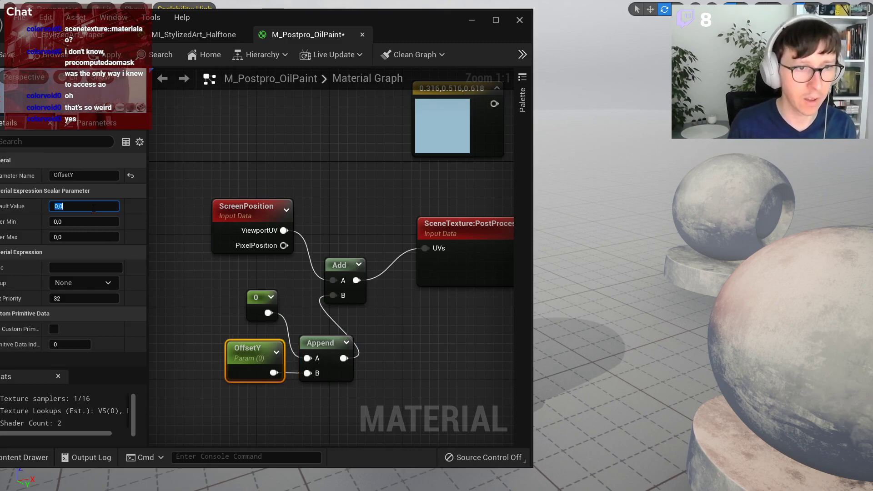
Set OffsetY's default value to 0.1 and then 0.3, applying the material and checking the vertical shift in the viewport.
left_click(109, 56)
key("ctrl+s")
left_click(70, 206)
type("0,1")
key("Return")
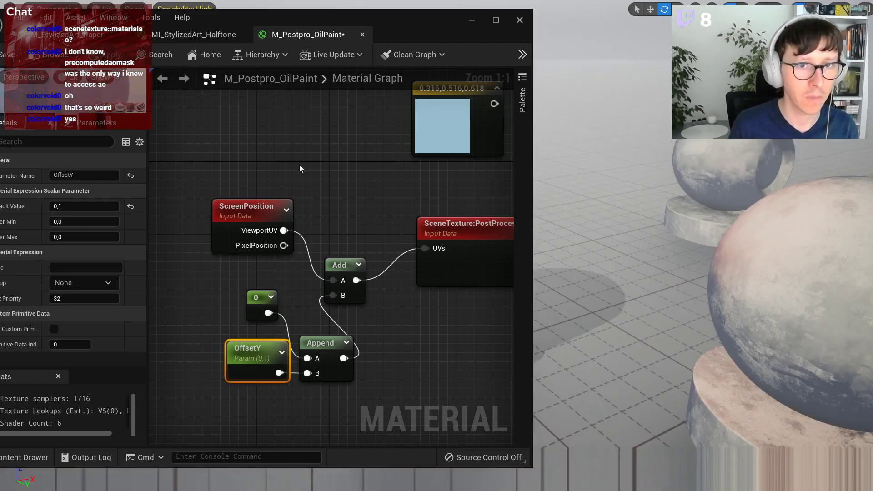
left_click(94, 206)
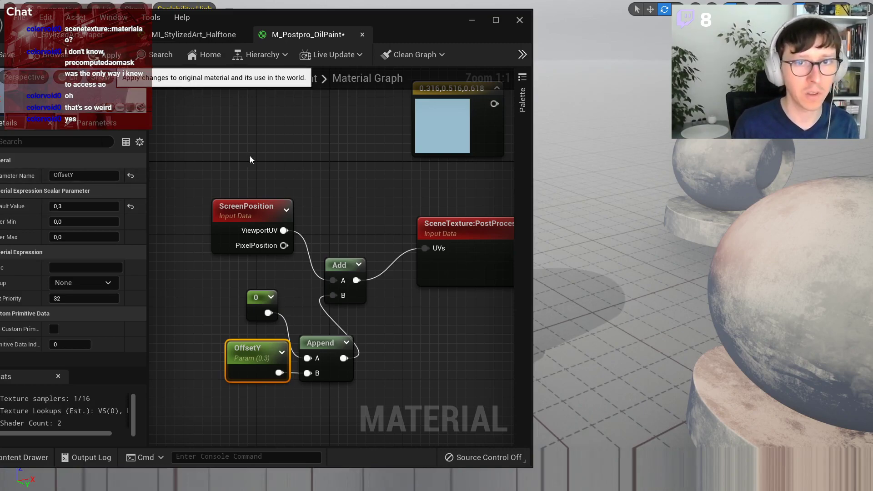
left_click(472, 20)
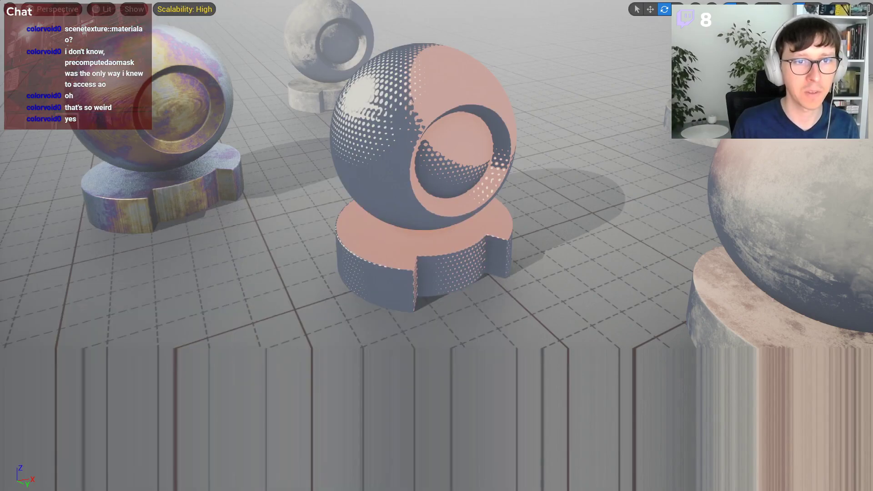
left_click_drag(448, 490, 388, 46)
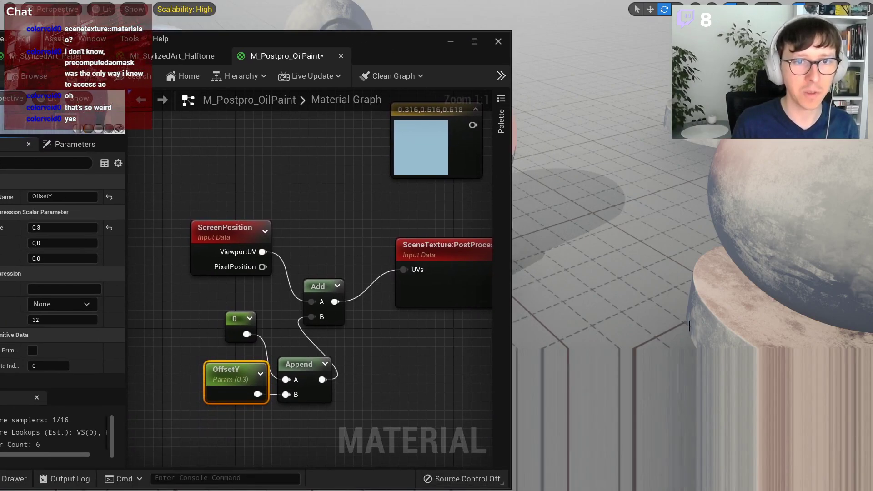
Delete the 0 constant, rename the OffsetY parameter to Scale and set its default value to 1.2.
right_click_drag(228, 346, 271, 324)
left_click(287, 305)
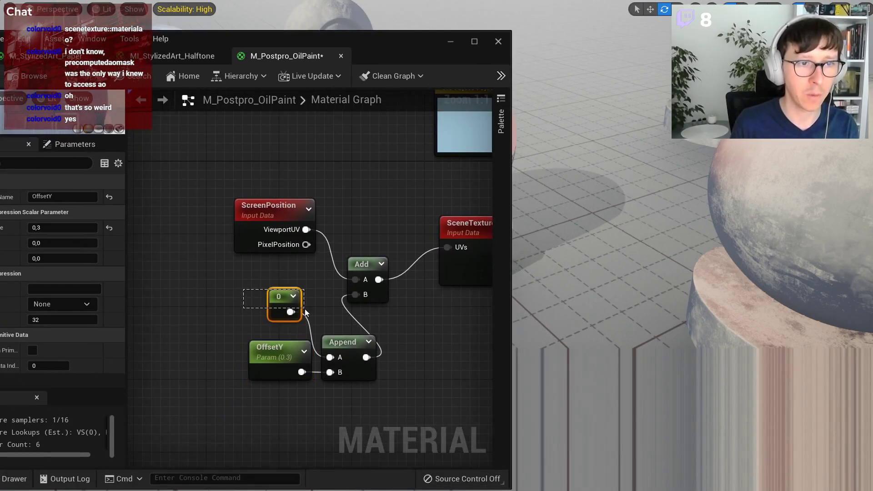
key("Delete")
left_click(269, 354)
left_click(64, 197)
type("Scale")
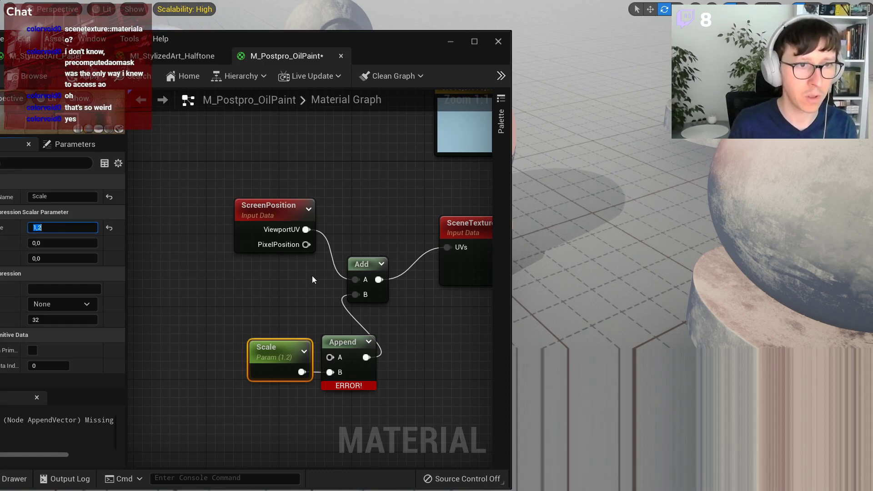
Replace the Add and Append nodes with a Multiply node whose A input is fed by ViewportUV.
left_click_drag(313, 277, 357, 345)
key("Delete")
key("m")
left_click(351, 271)
left_click_drag(306, 230, 361, 295)
left_click_drag(275, 214, 181, 203)
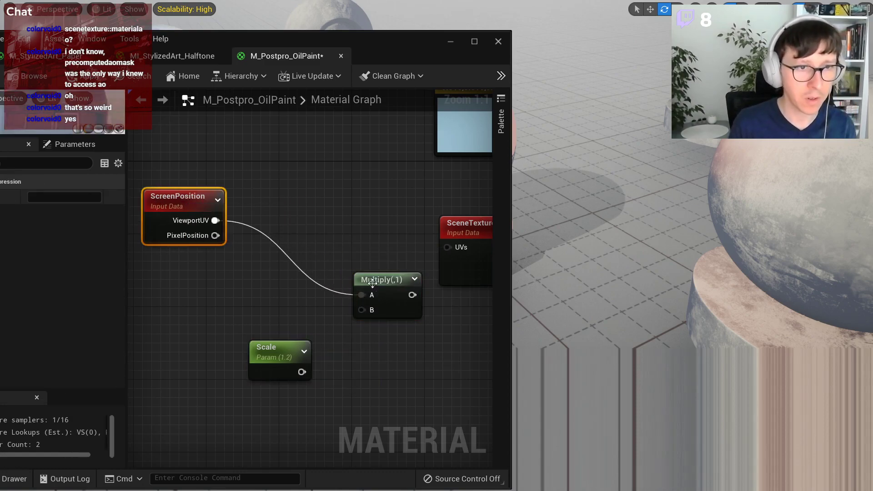
Move the Multiply node below the chain and add a Subtract node beside ScreenPosition.
left_click_drag(382, 280, 399, 387)
left_click(304, 245)
right_click(281, 228)
type("sub")
key("Return")
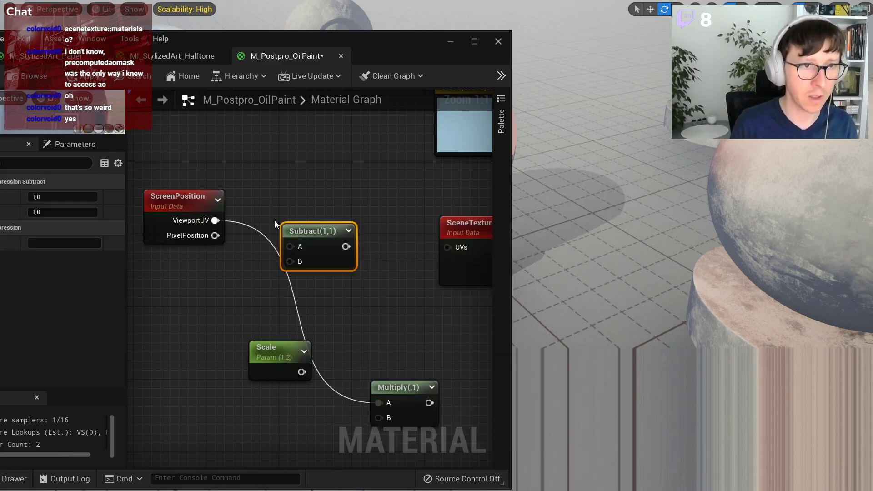
Create a two-component constant of 0.5, 0.5 and subtract it from ViewportUV with the Subtract node.
left_click(185, 271)
type("0.5")
key("Tab")
type("0.5")
key("Return")
left_click_drag(228, 294, 215, 221)
left_click_drag(362, 129, 207, 291)
Feed the Subtract result into Multiply's A input, set Scale's default to 1 and connect it to B.
left_click_drag(317, 231, 260, 242)
left_click_drag(389, 383, 335, 247)
left_click_drag(273, 257, 323, 267)
left_click_drag(268, 349, 215, 325)
key("Return")
left_click_drag(246, 354, 326, 287)
scroll(300, 263, "down", 2)
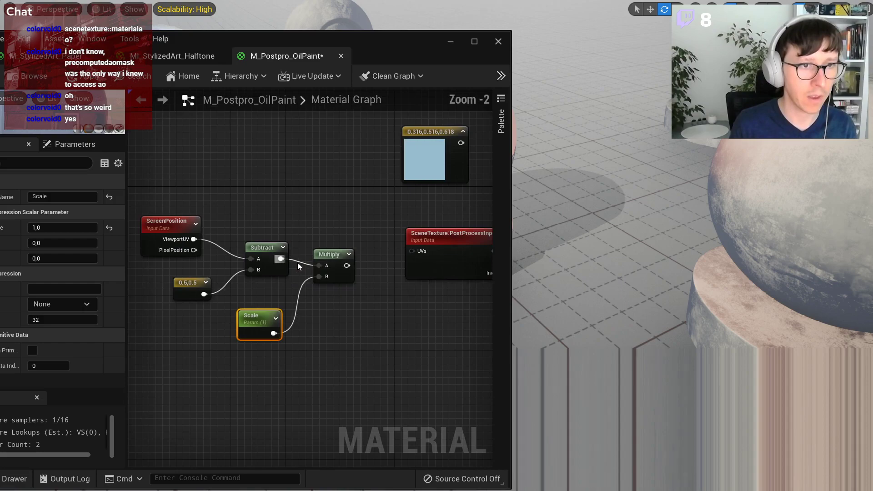
Add an Add node after Multiply that sums the Multiply result with the 0.5, 0.5 constant.
left_click_drag(420, 230, 458, 231)
left_click(371, 288)
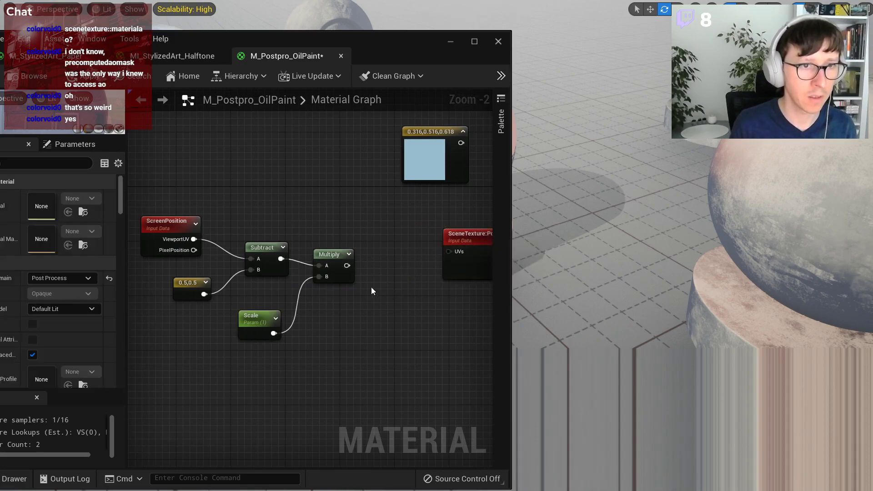
right_click(387, 262)
type("add")
key("Return")
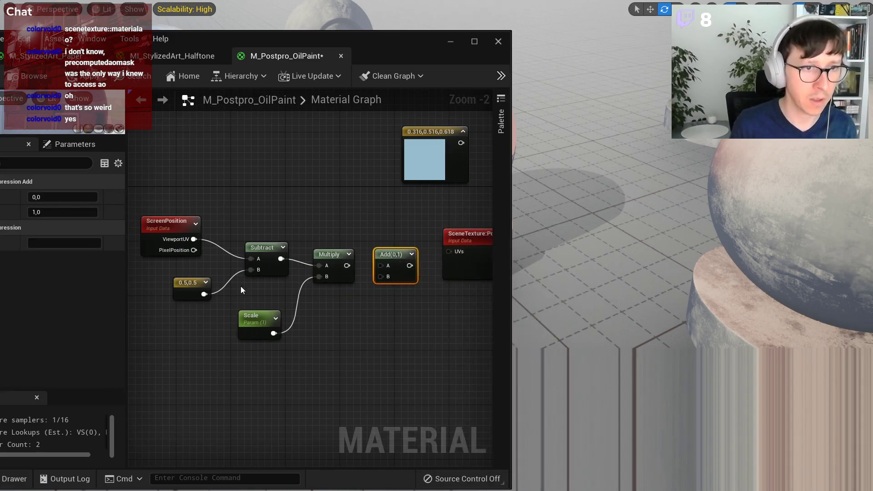
left_click_drag(204, 295, 380, 265)
scroll(267, 263, "up", 2)
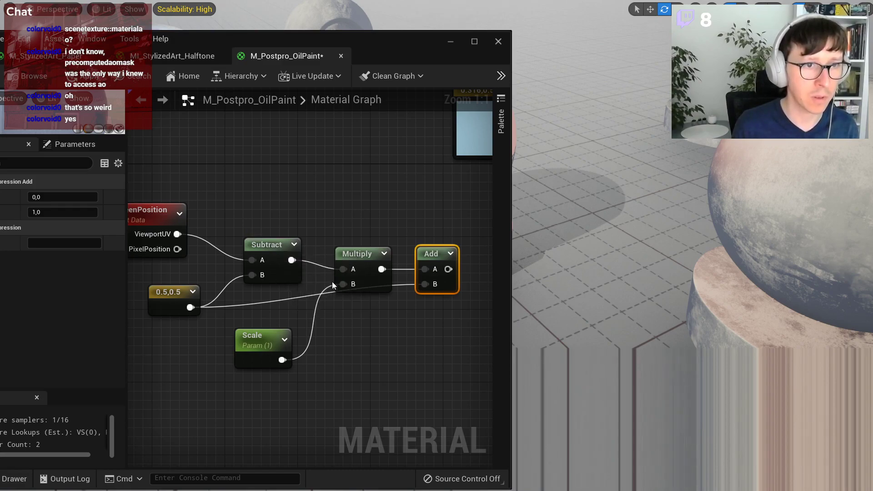
left_click_drag(283, 225, 192, 296)
left_click(397, 255)
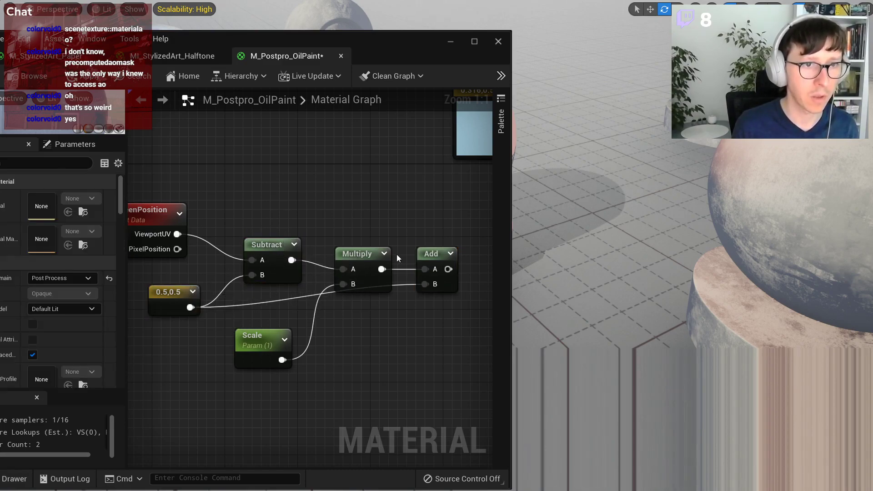
Connect the Add output to the SceneTexture UVs and move the Add node slightly lower.
right_click_drag(441, 264, 361, 274)
left_click_drag(368, 278, 435, 260)
right_click_drag(369, 305, 443, 292)
left_click(431, 278)
left_click_drag(430, 281, 430, 290)
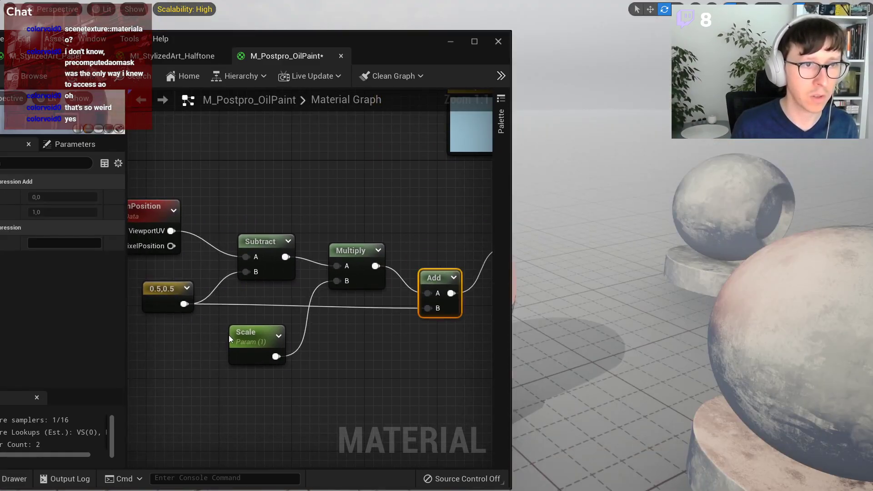
Set the Scale parameter's default to 0.67, apply the material and move the editor window aside to expose the viewport.
left_click(229, 337)
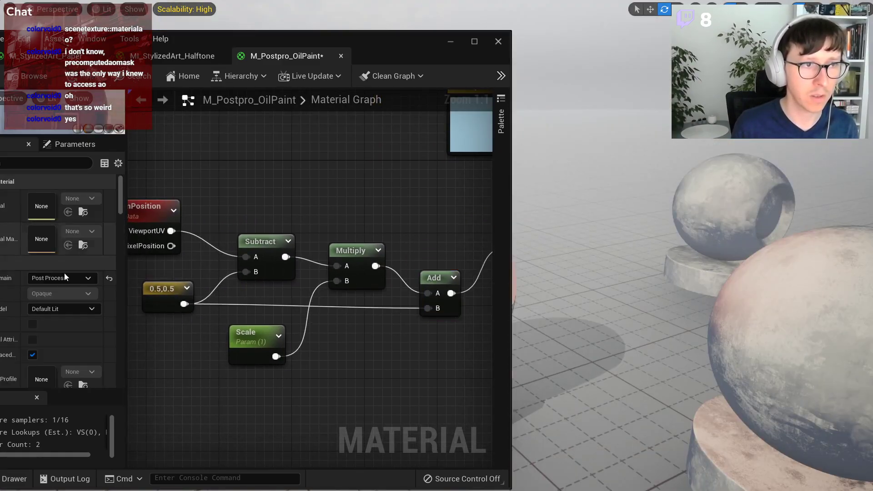
type("0")
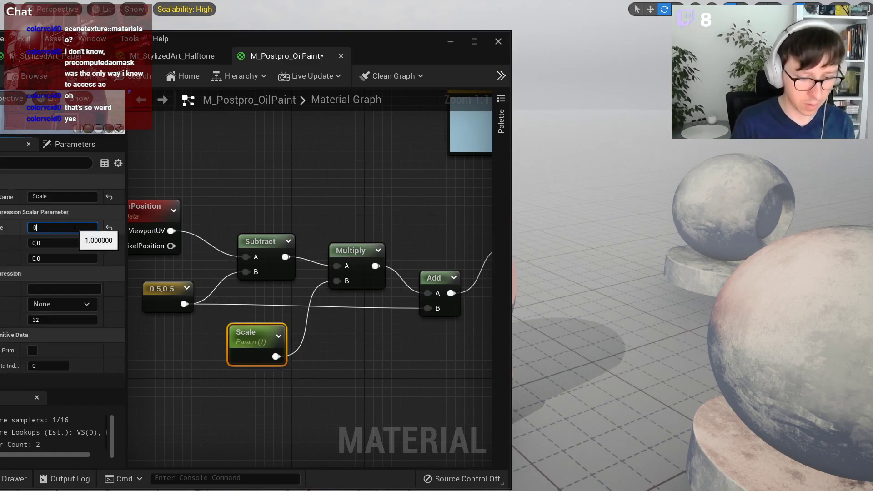
type(".67")
key("Return")
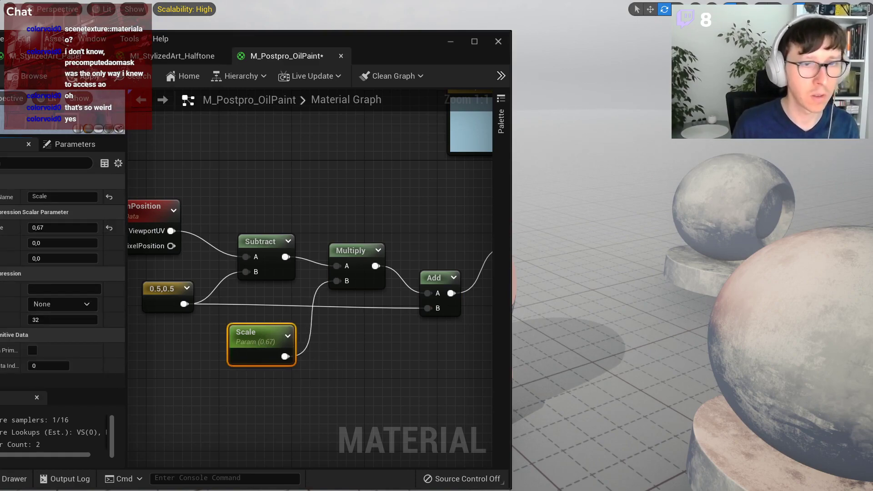
left_click(85, 81)
left_click_drag(203, 47, 862, 43)
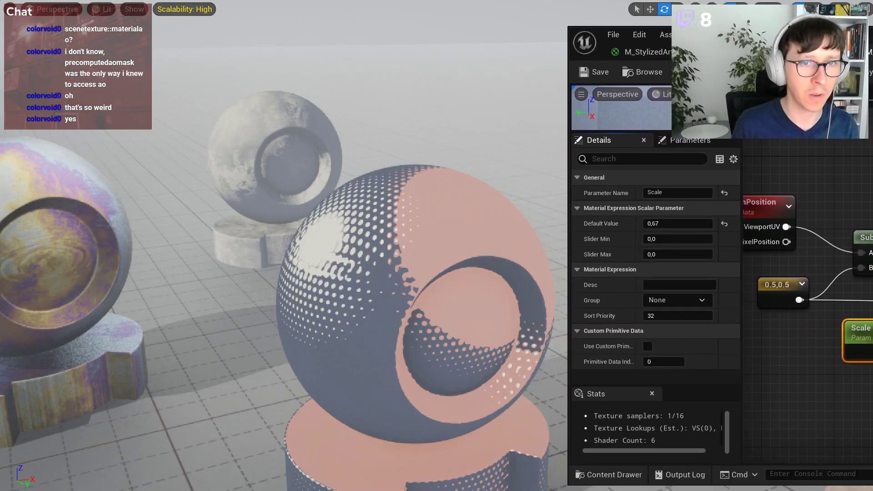
Set the Scale parameter's default to 0.3, and resize and reposition the material editor window beside the scene.
type("0,3")
key("Return")
key("w")
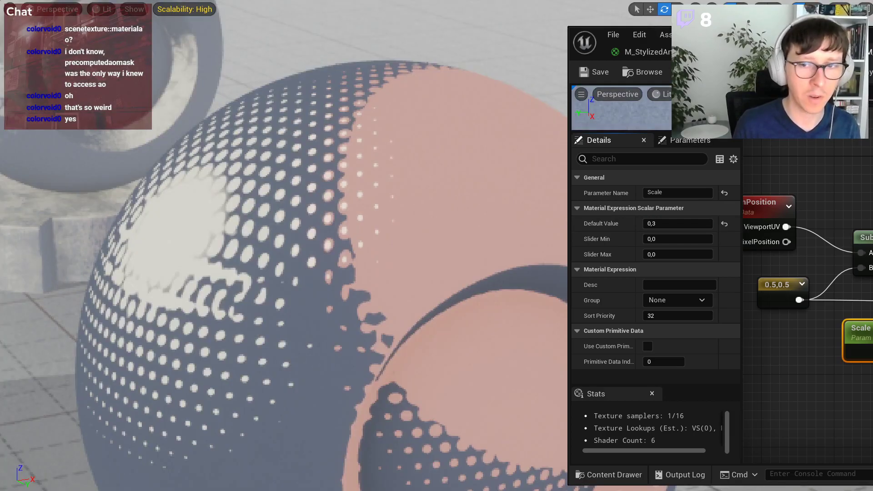
left_click_drag(872, 485, 872, 408)
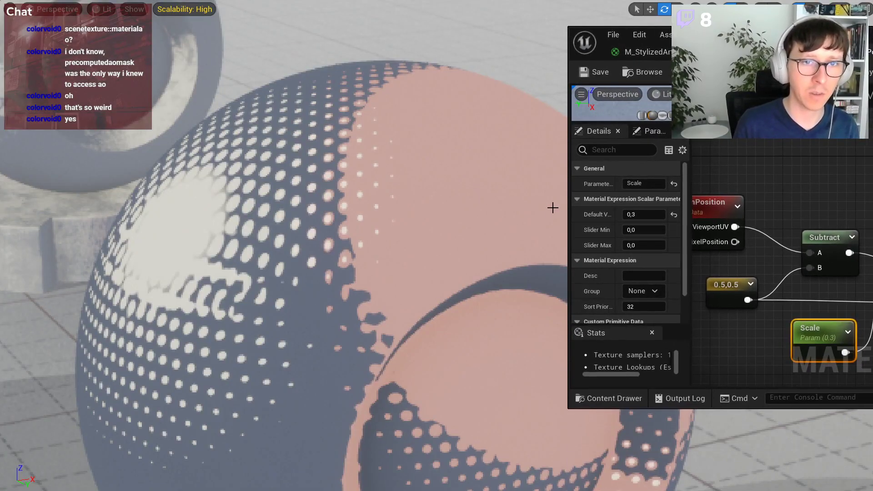
left_click_drag(567, 211, 455, 200)
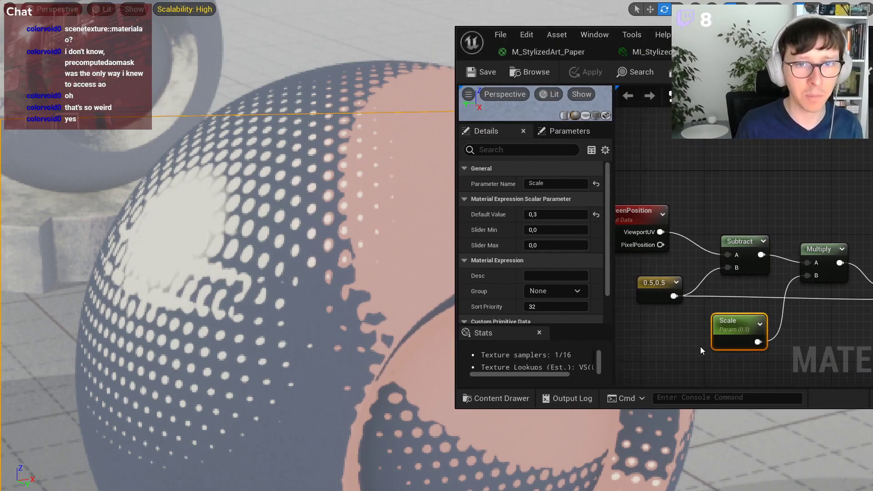
Shift the material editor window left and move the screen UV nodes farther from the SceneTexture node.
left_click(691, 333)
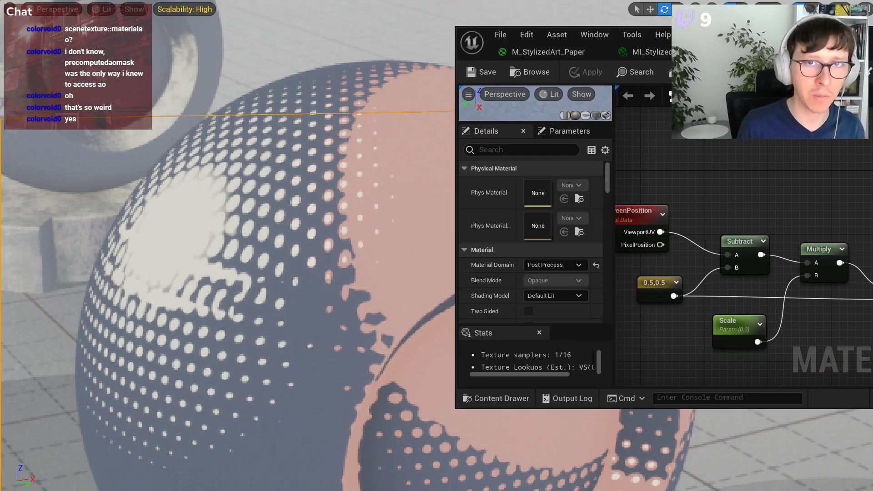
left_click_drag(728, 36, 673, 35)
scroll(607, 257, "down", 1)
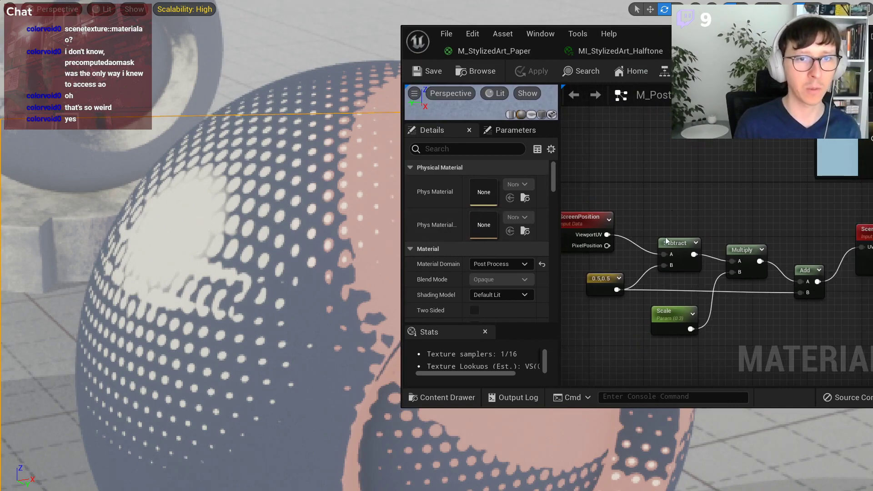
left_click(671, 323)
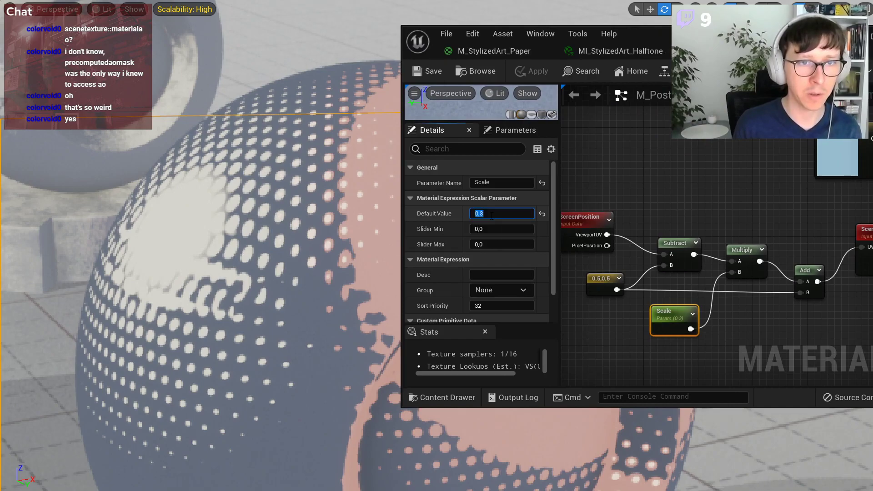
left_click(643, 190)
scroll(642, 190, "down", 2)
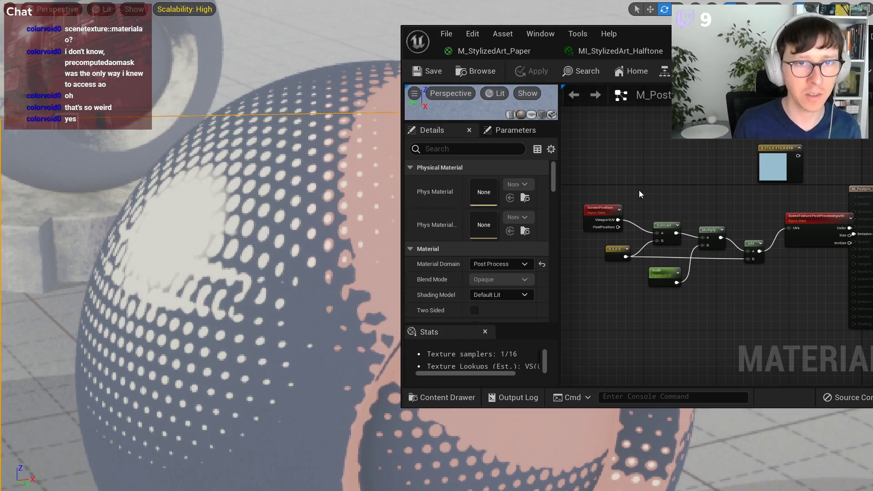
left_click_drag(591, 179, 755, 294)
left_click_drag(748, 241, 657, 218)
left_click(685, 294)
right_click_drag(684, 293, 798, 307)
scroll(686, 187, "up", 2)
right_click(685, 186)
type("distacn")
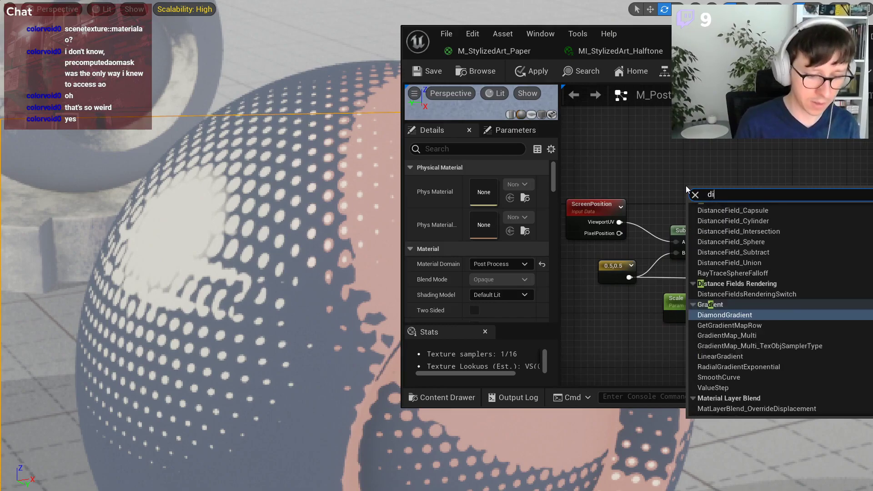
key("BackSpace")
key("BackSpace")
key("Return")
scroll(685, 186, "down", 4)
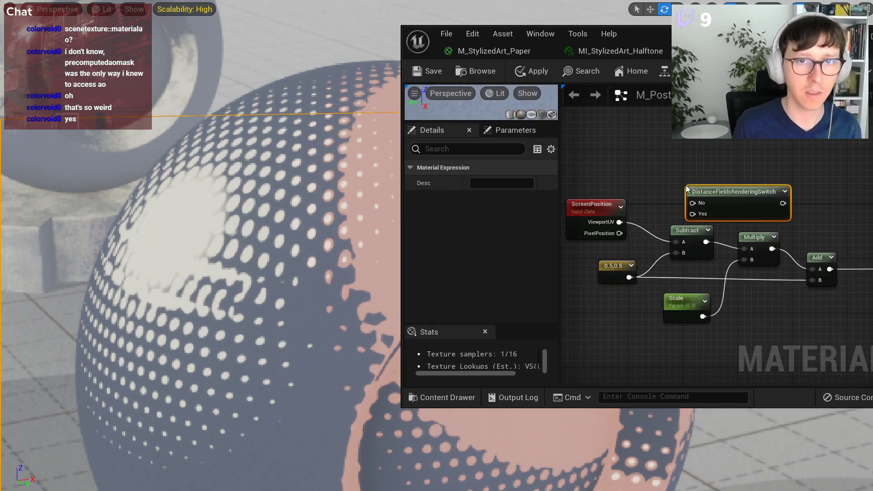
left_click(744, 164)
Add a Distance node, feeding it ScreenPosition's ViewportUV as A and the 0.5,0.5 constant as B.
right_click(744, 164)
type("distance")
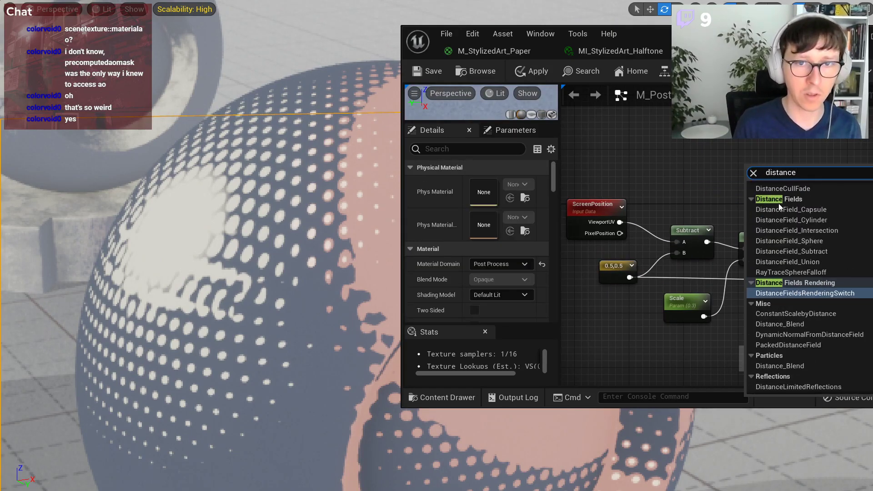
scroll(779, 203, "down", 3)
left_click(779, 348)
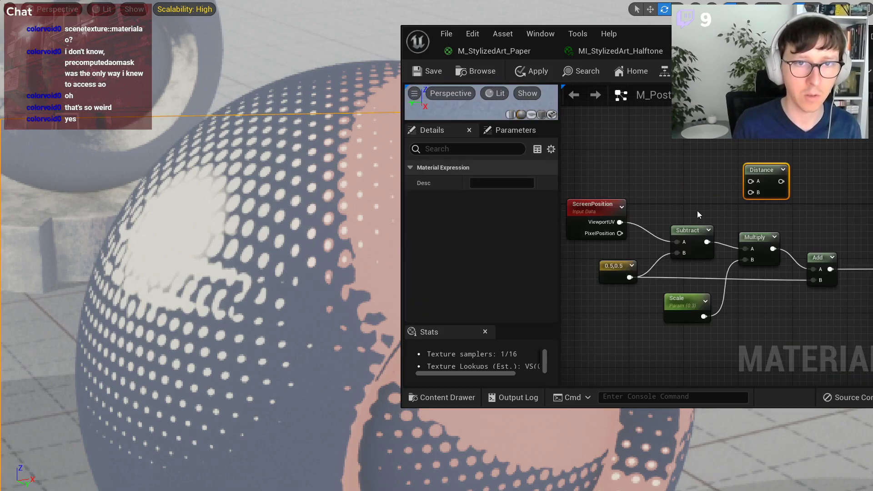
right_click_drag(642, 149, 644, 167)
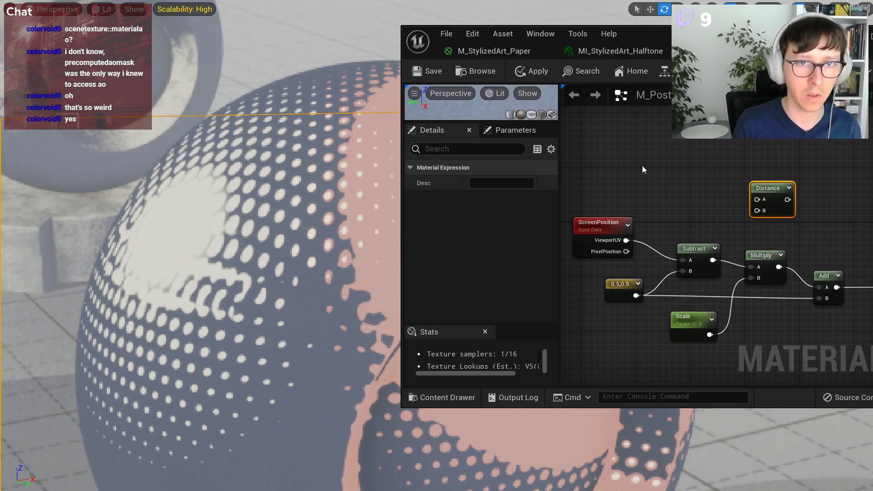
left_click_drag(626, 241, 757, 199)
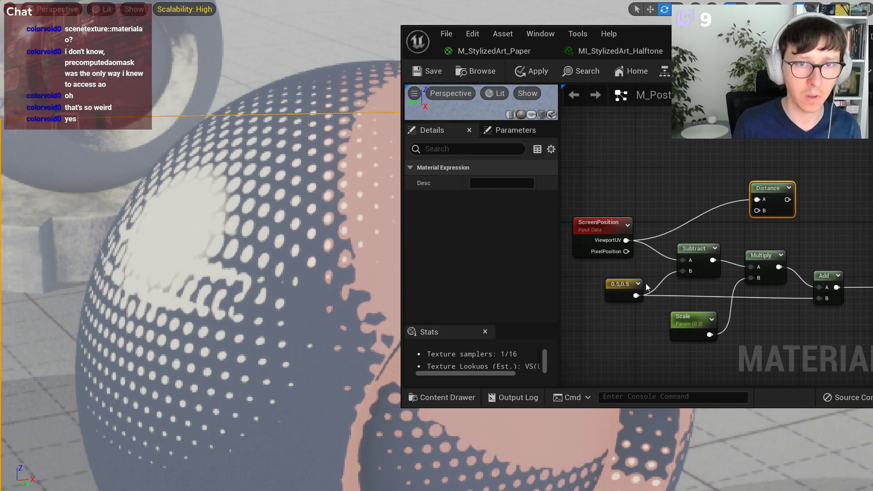
left_click_drag(640, 293, 758, 210)
Connect the Distance output to Emissive Color, move the SceneTexture node lower, and apply the material.
scroll(810, 158, "down", 3)
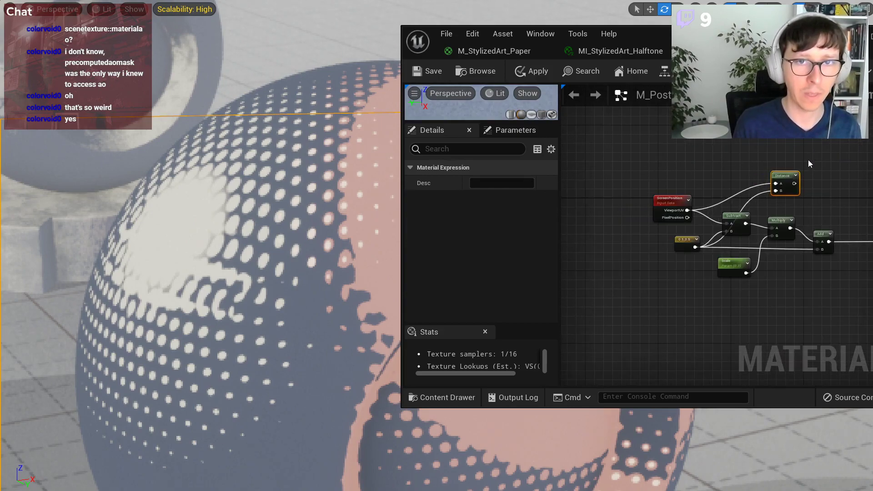
right_click_drag(810, 158, 628, 201)
left_click_drag(623, 208, 718, 291)
left_click(518, 73)
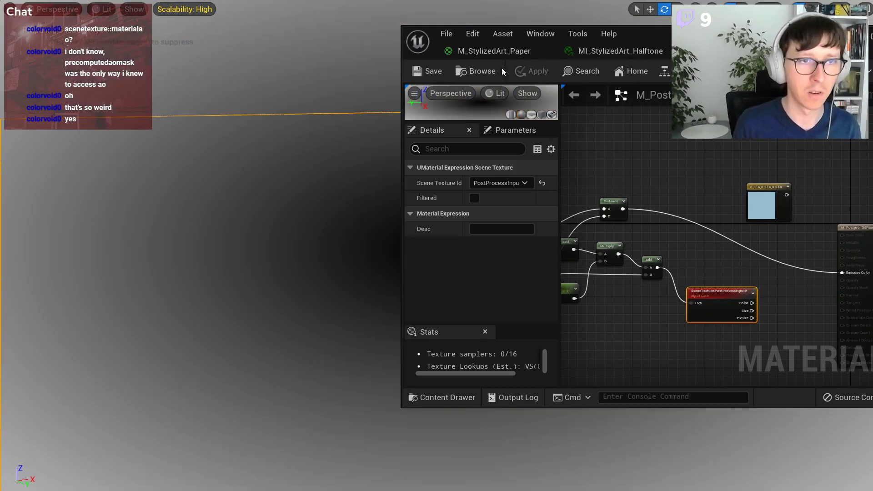
Reposition the material editor window beside the gradient and make it taller and narrower.
left_click_drag(682, 29, 670, 65)
right_click_drag(648, 184, 755, 177)
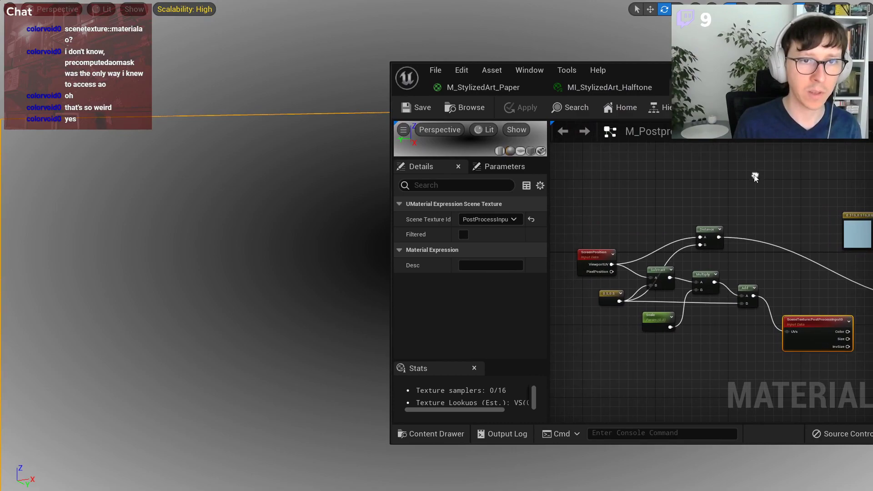
left_click_drag(661, 69, 755, 36)
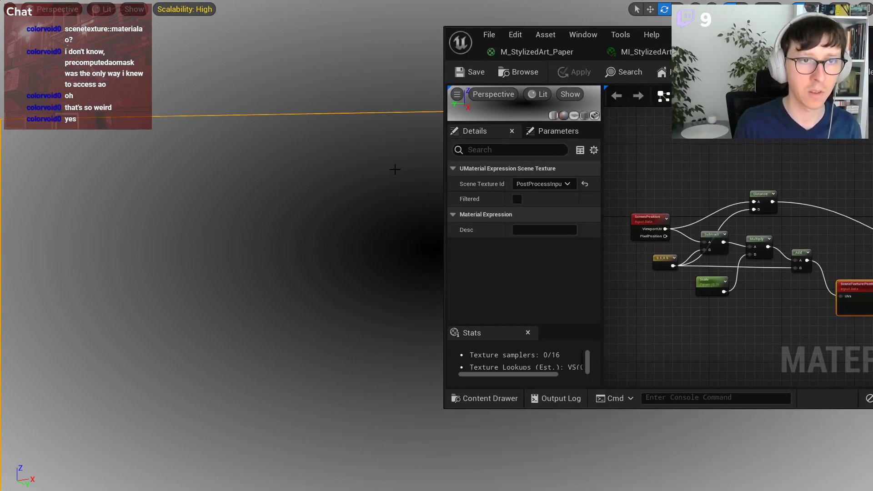
scroll(663, 187, "up", 2)
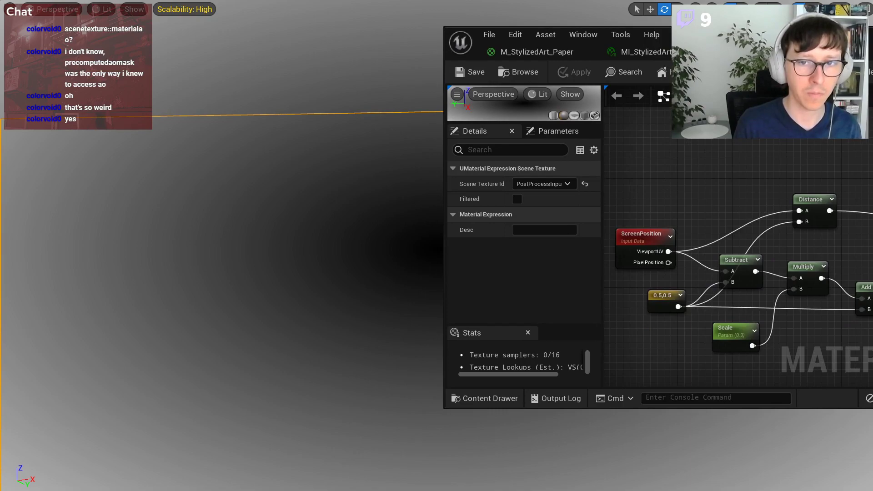
left_click(650, 195)
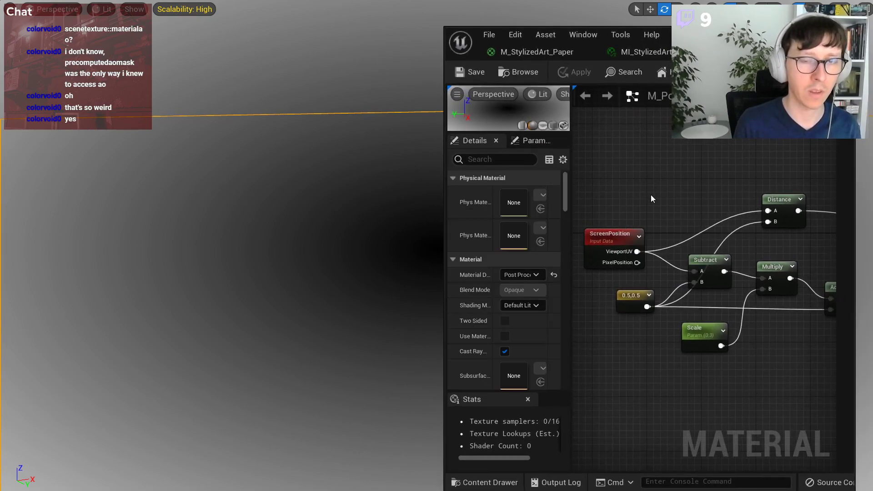
Add a ScreenResolution node and place it above the ScreenPosition node.
right_click(655, 171)
type("screen")
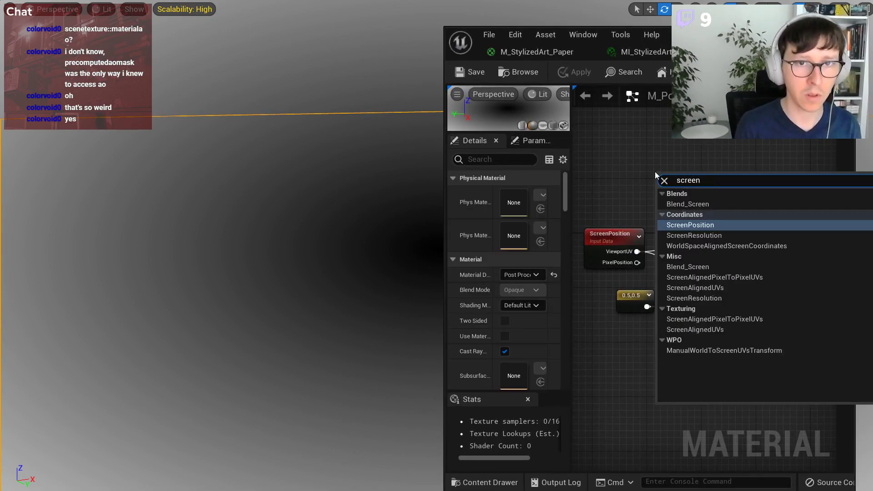
key("Down")
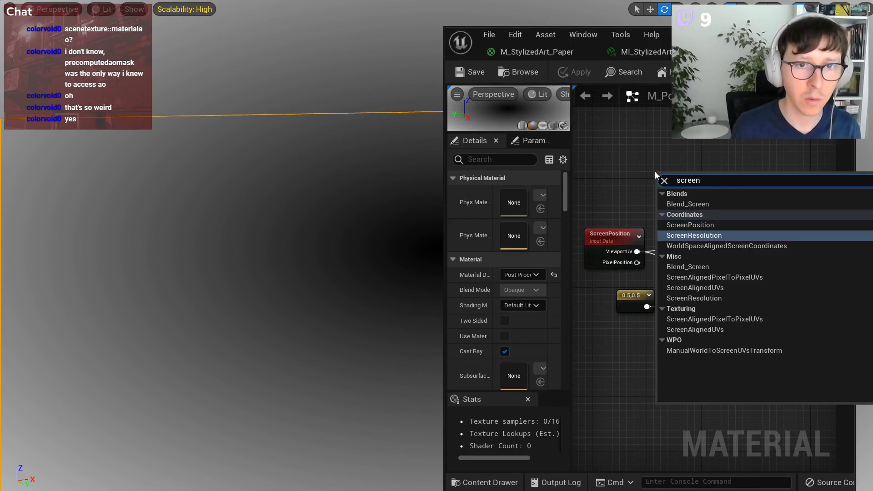
key("Return")
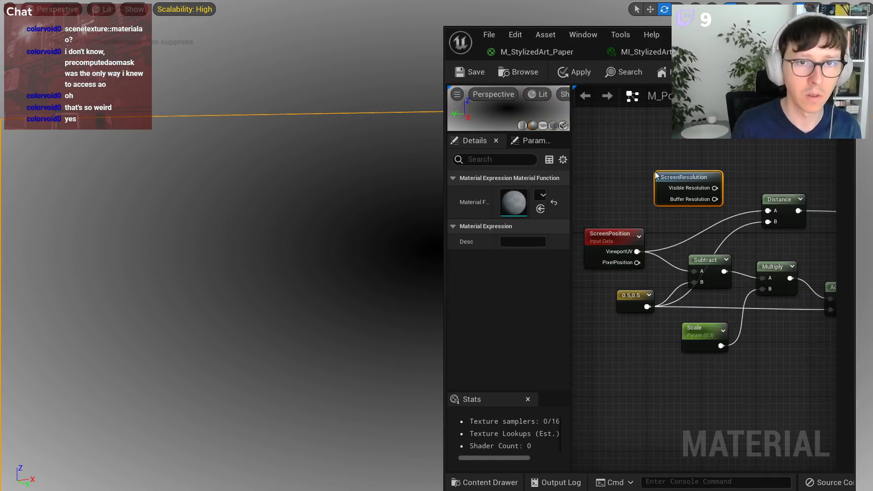
left_click_drag(657, 177, 595, 116)
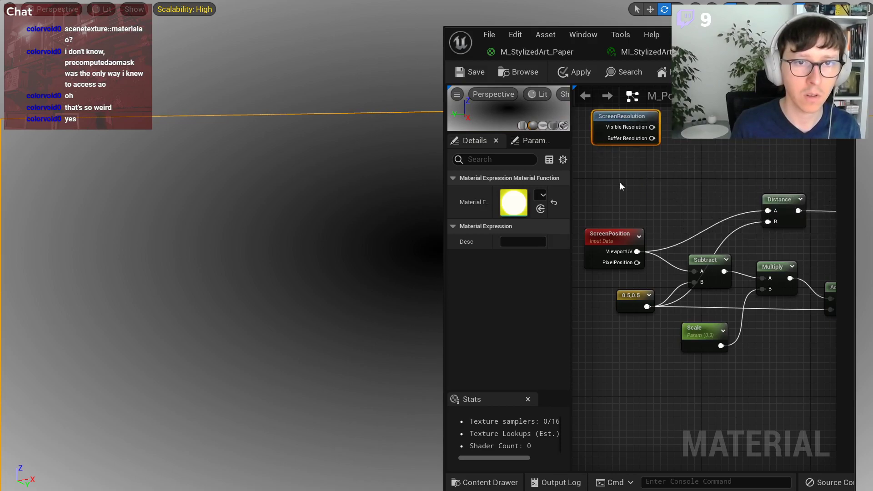
Add a View Property node set to View Size and place it in free space above the ScreenPosition node.
right_click(620, 182)
type("aspec")
key("ctrl+a")
key("BackSpace")
type("viewp")
key("Return")
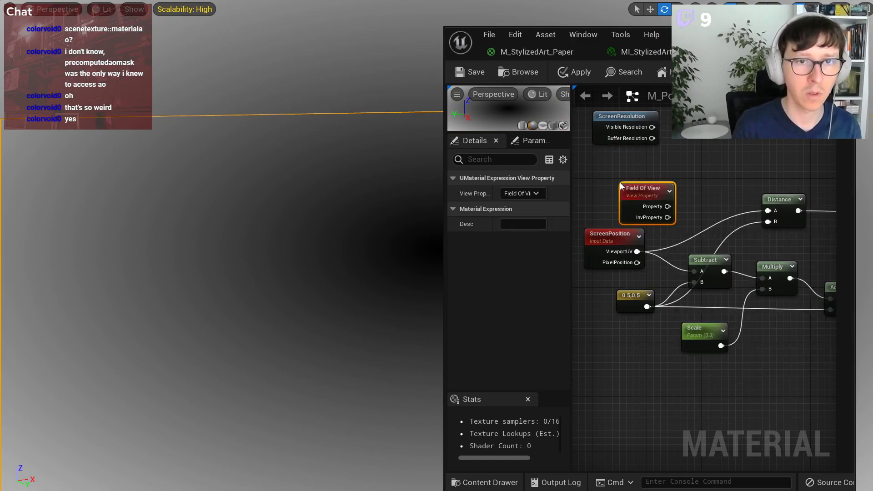
left_click(530, 193)
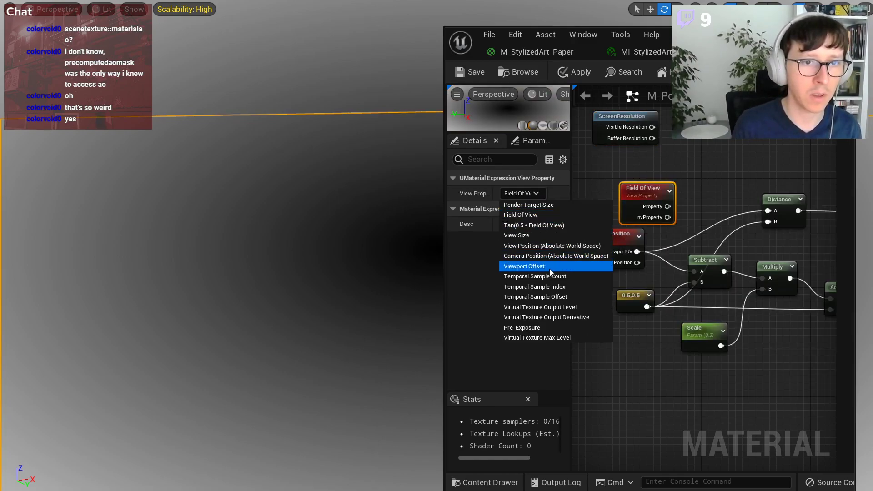
left_click(591, 236)
right_click_drag(649, 189, 716, 259)
left_click_drag(716, 259, 633, 229)
left_click_drag(675, 189, 662, 155)
left_click(682, 230)
Add a component mask fed by View Size's Property output, keep only the R channel, and move it slightly higher.
left_click_drag(649, 247, 686, 225)
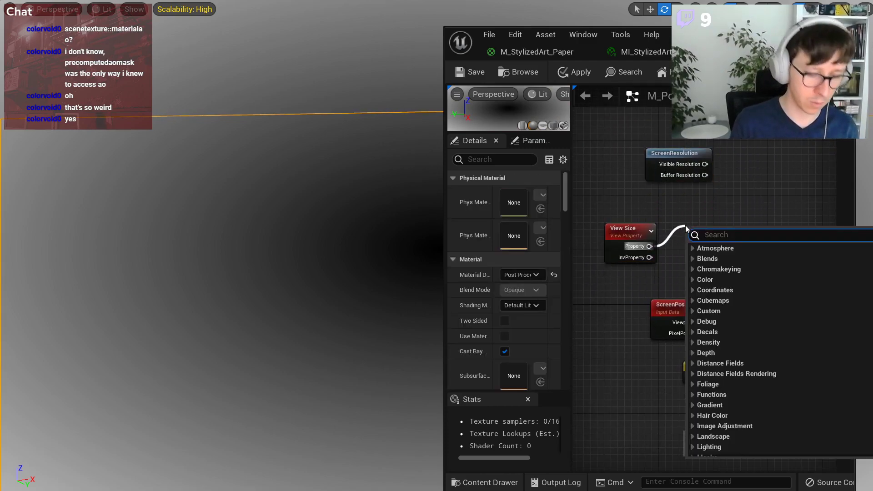
type("comp")
key("Return")
scroll(664, 221, "up", 2)
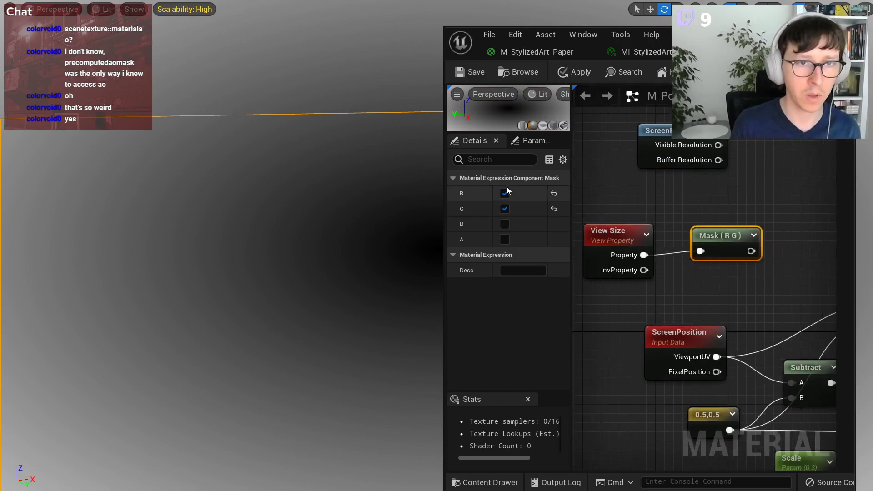
left_click(504, 209)
left_click_drag(709, 239, 691, 207)
Duplicate the R mask, connect View Size's Property output to the copy, and set it to G only.
key("ctrl+d")
left_click_drag(643, 255, 701, 273)
left_click(505, 209)
left_click(504, 193)
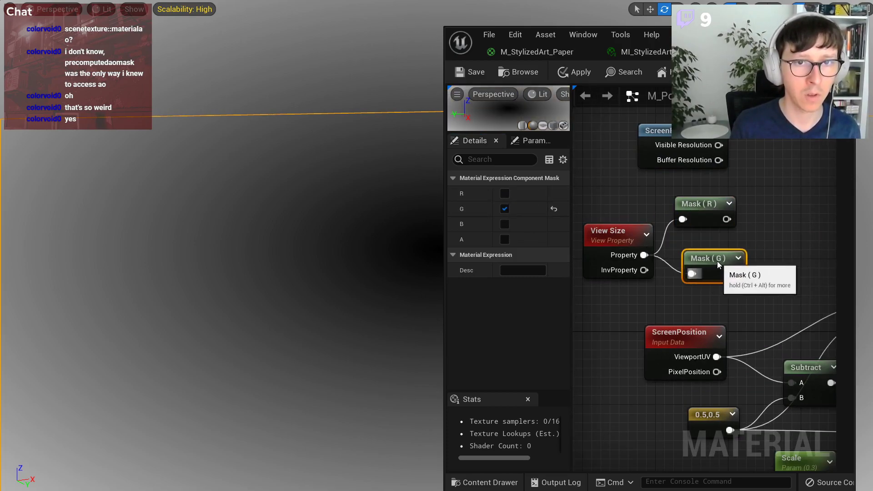
left_click(745, 230)
Add a Divide node with the R mask connected to A and the G mask to B.
right_click_drag(761, 244, 664, 242)
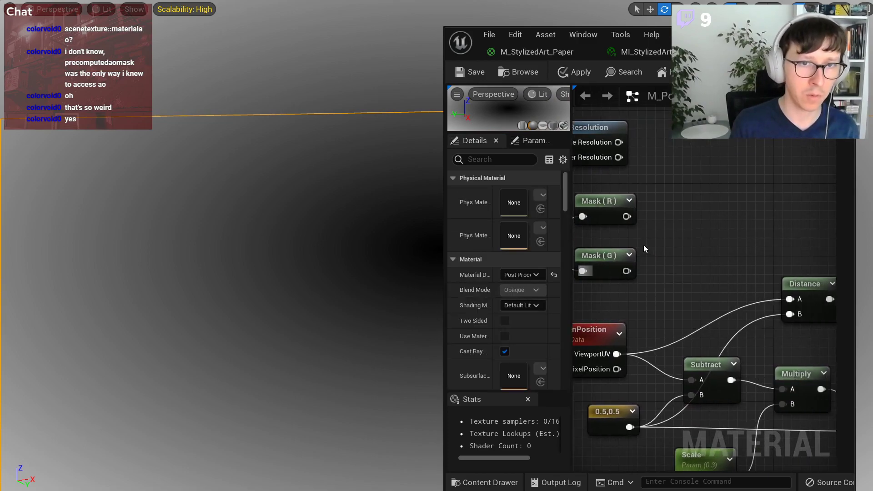
right_click(654, 247)
type("divi")
key("Return")
left_click_drag(667, 248, 668, 213)
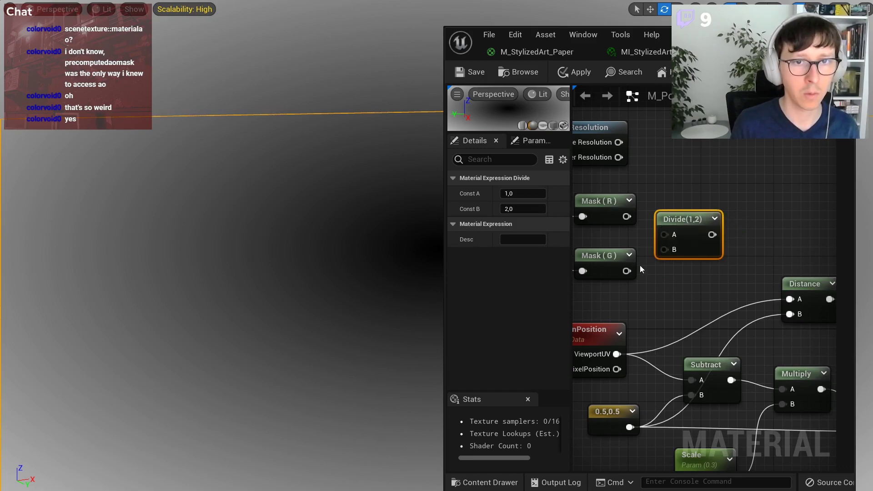
left_click_drag(627, 271, 663, 254)
left_click_drag(627, 216, 682, 239)
Add a constant node above Divide and set its value to 1.
left_click(681, 177)
left_click(523, 194)
type("1")
key("Return")
left_click(729, 205)
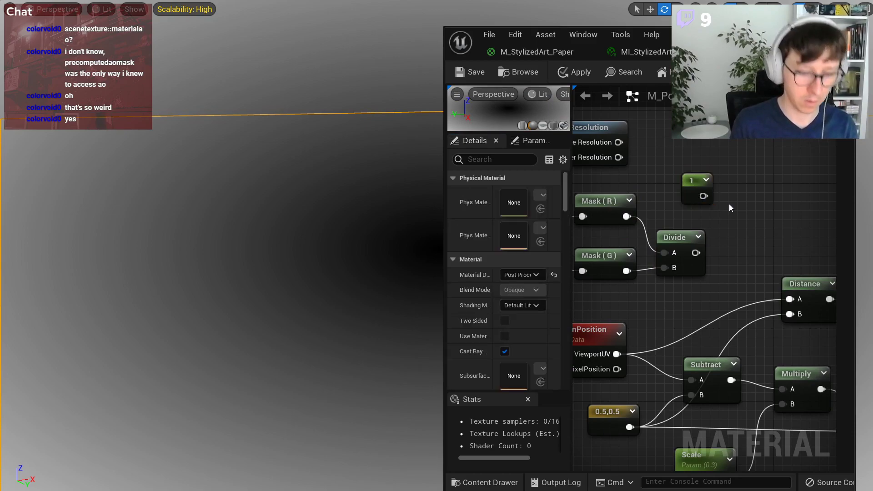
Add a Multiply node with the constant 1 connected to A and the Divide output to B.
key("m")
left_click(726, 200)
left_click_drag(704, 196, 735, 223)
left_click_drag(696, 253, 735, 238)
scroll(709, 259, "down", 3)
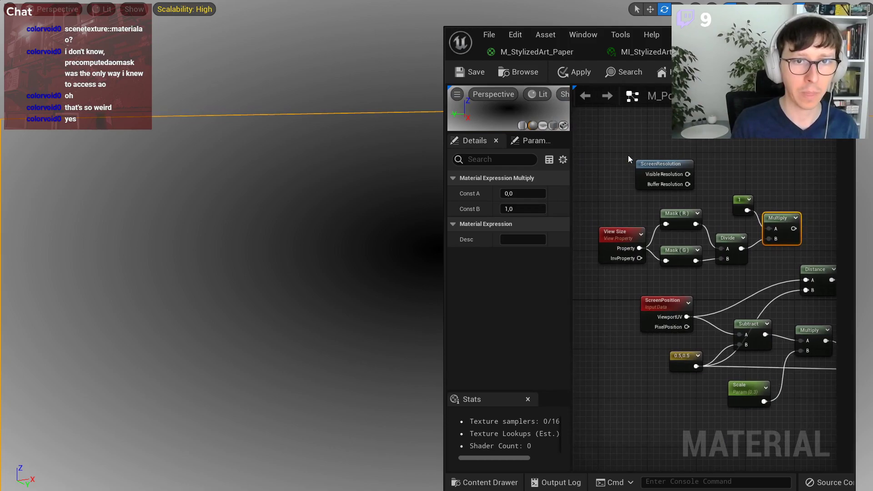
Delete the unused ScreenResolution node and enclose the View Size calculation nodes in a comment titled "Aspect ratio".
left_click(698, 154)
key("Delete")
left_click_drag(591, 194, 801, 264)
right_click(779, 222)
left_click(825, 293)
type("Asol")
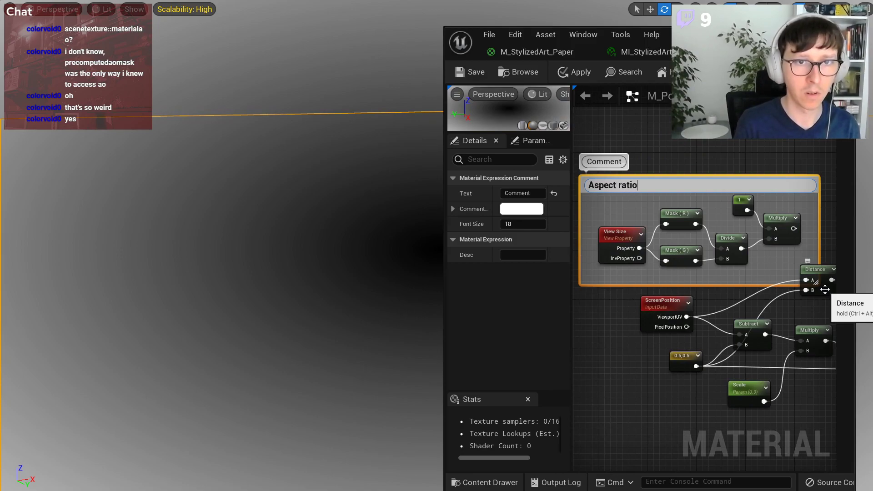
key("Return")
Move the Aspect ratio comment group up and left, and place the Distance node outside it above Subtract.
left_click_drag(763, 184, 691, 156)
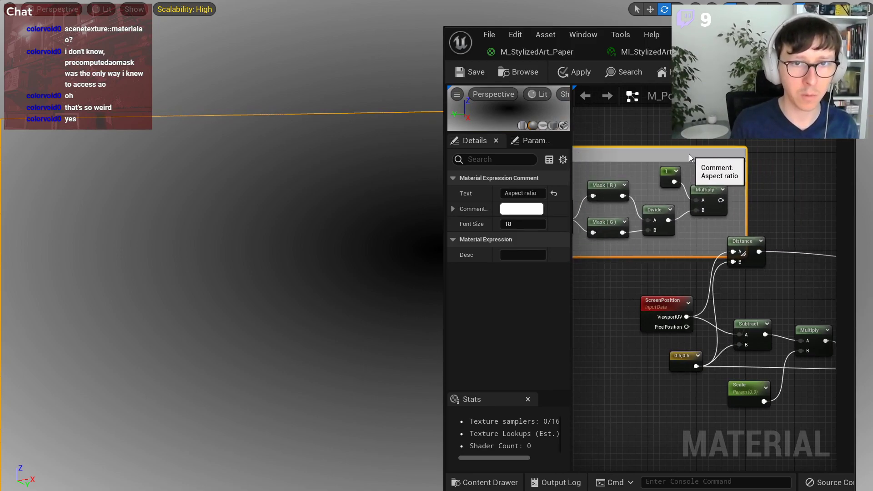
left_click(750, 200)
left_click_drag(745, 246, 795, 267)
scroll(731, 282, "up", 1)
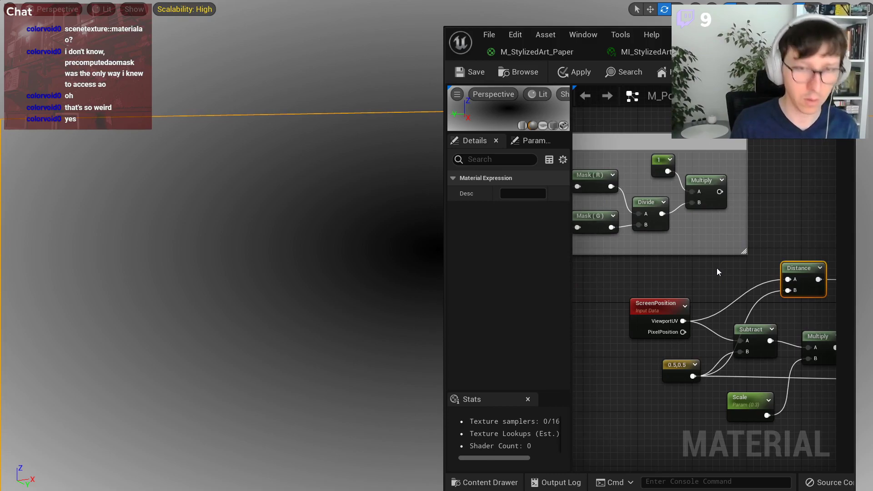
Add a Multiply node combining the aspect ratio result with ViewportUV, feed it into Distance's A input, and apply the material.
left_click(718, 274)
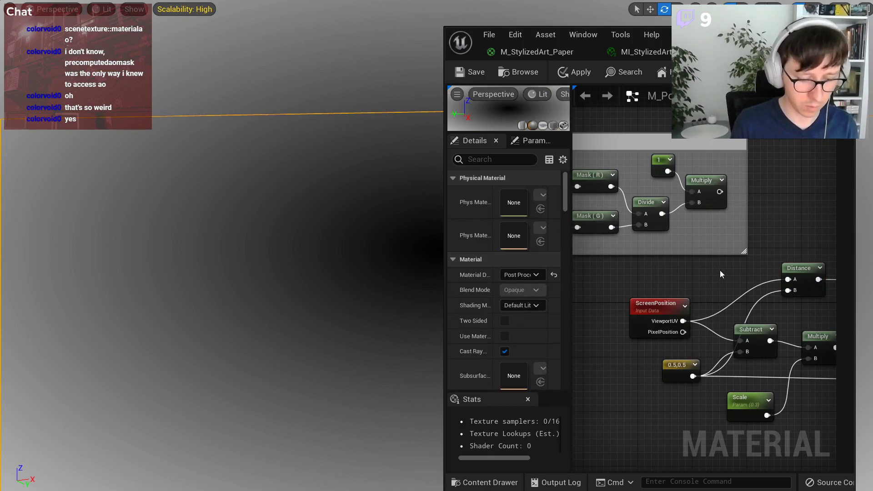
left_click(777, 191)
left_click_drag(683, 321, 765, 268)
scroll(666, 164, "down", 3)
scroll(754, 206, "up", 3)
right_click_drag(706, 241, 766, 264)
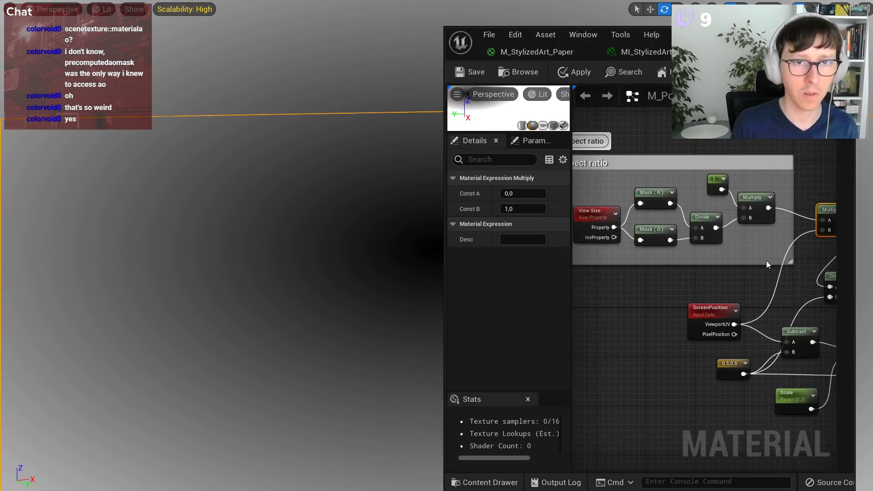
left_click(575, 73)
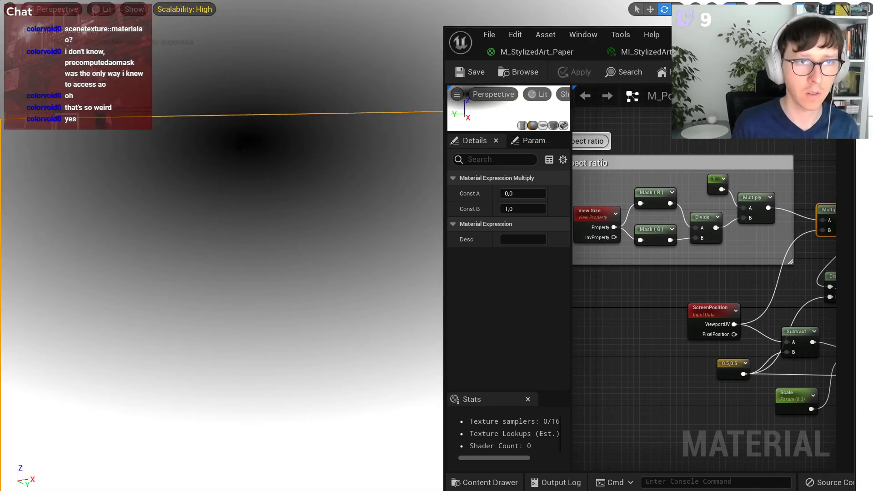
Move the Distance node aside and connect the Subtract output to the B input of the aspect ratio Multiply.
scroll(714, 299, "down", 2)
scroll(706, 283, "up", 2)
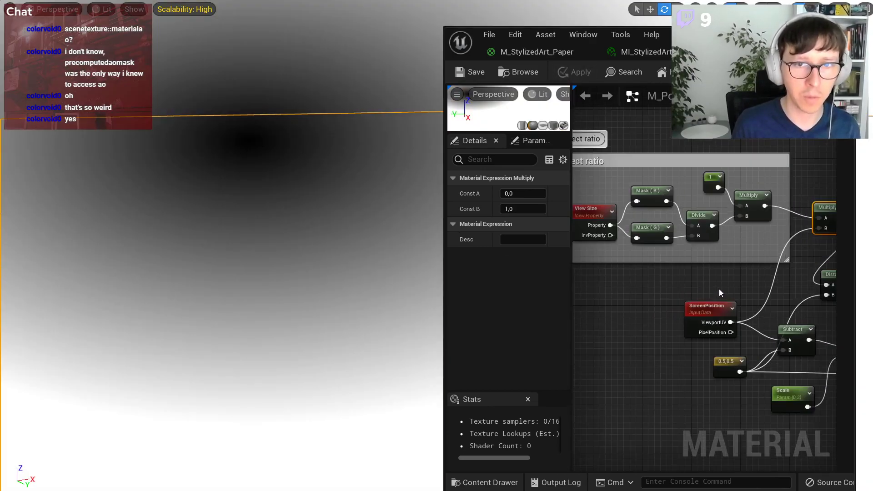
right_click_drag(718, 288, 623, 296)
left_click_drag(730, 281, 778, 288)
left_click_drag(704, 346, 715, 234)
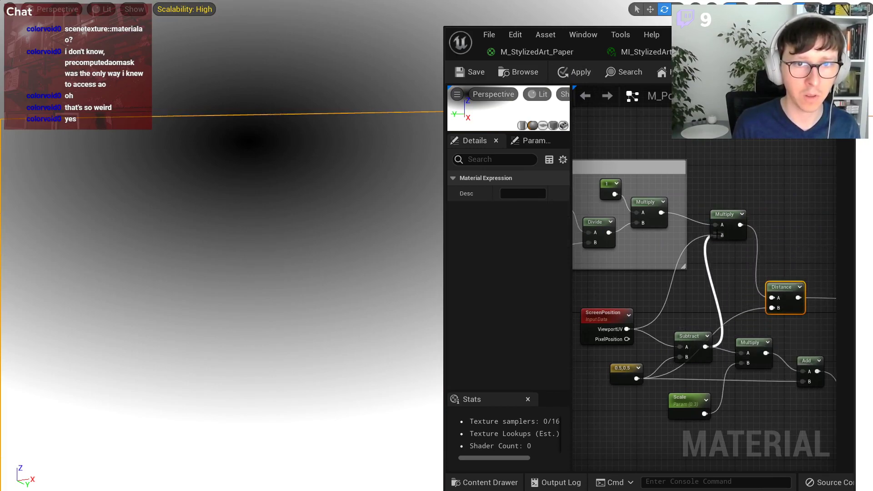
Set the Scale parameter's default value to 1.0, connect the Add output to Distance's A input, and apply the material.
right_click_drag(733, 318, 659, 308)
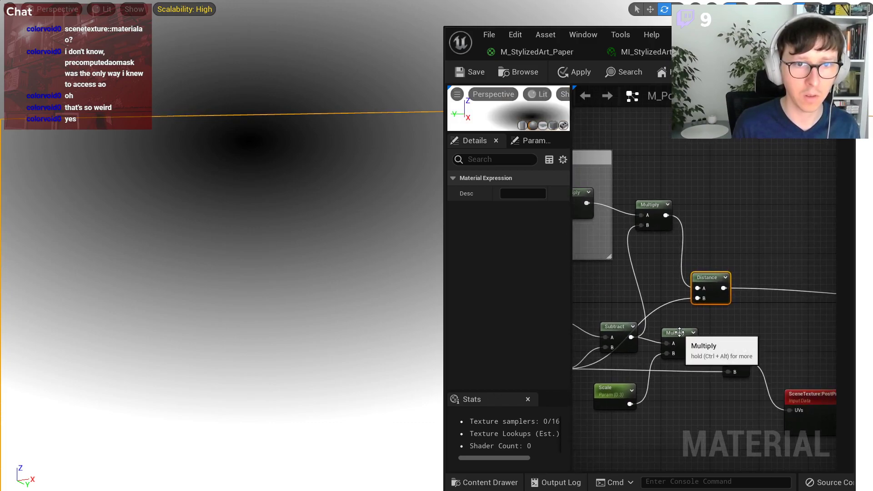
left_click(616, 397)
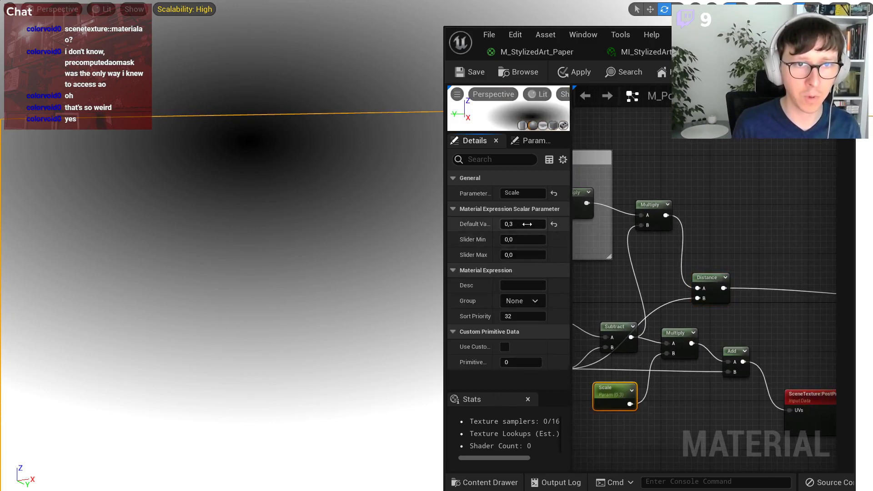
left_click_drag(743, 363, 697, 288)
left_click(571, 73)
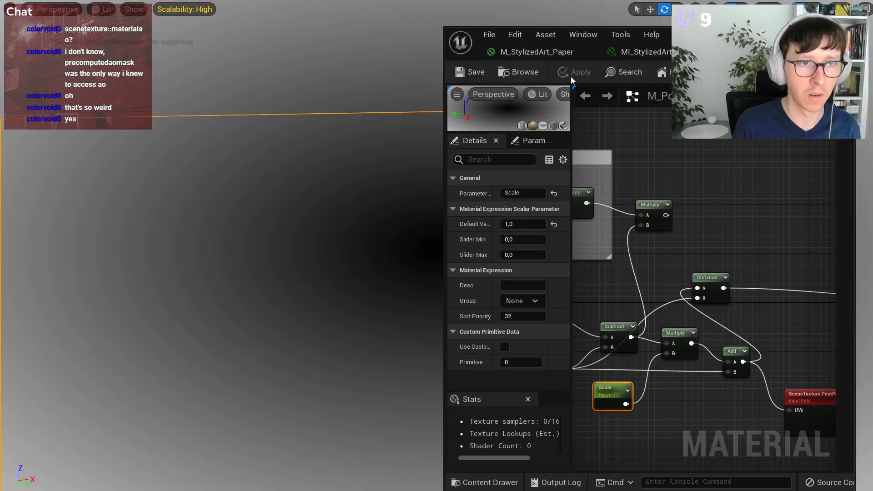
Rearrange the nodes so the aspect ratio Multiply sits between Subtract and the Scale Multiply, feeding its output into that Multiply's A.
right_click_drag(657, 255, 715, 256)
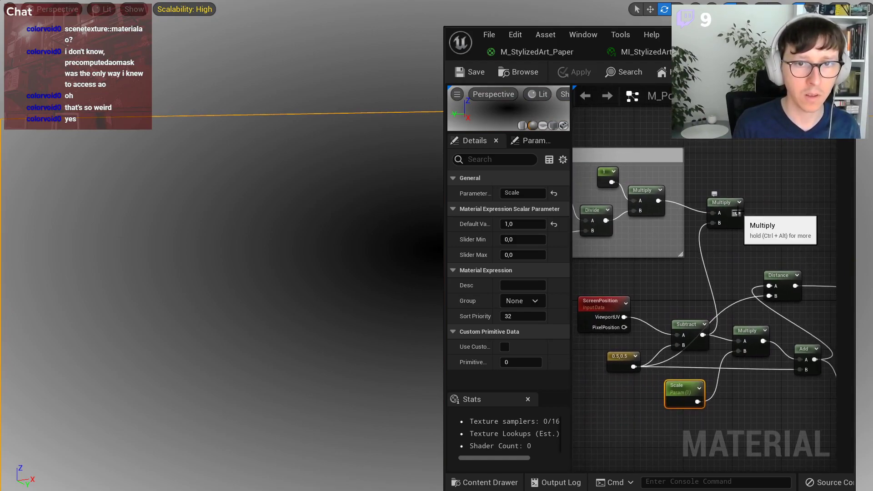
scroll(721, 231, "down", 3)
left_click_drag(585, 153, 773, 337)
left_click_drag(759, 295, 689, 288)
left_click(676, 288)
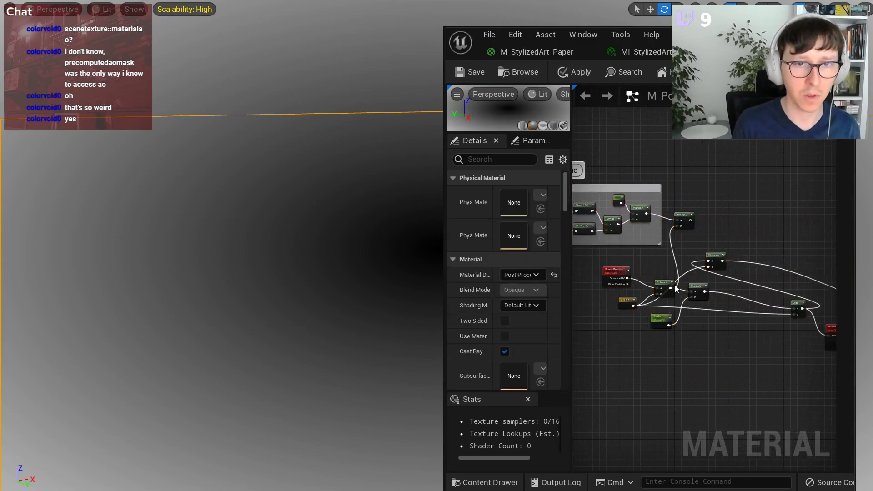
scroll(675, 288, "up", 2)
left_click_drag(742, 234, 785, 235)
left_click_drag(715, 286, 769, 298)
left_click_drag(690, 161, 711, 260)
left_click_drag(775, 302, 757, 286)
left_click(755, 350)
Reposition Distance, Add and Scale, and connect a pasted copy of the 0.5,0.5 constant to Add's B input.
right_click_drag(755, 348, 614, 338)
left_click_drag(650, 233, 748, 239)
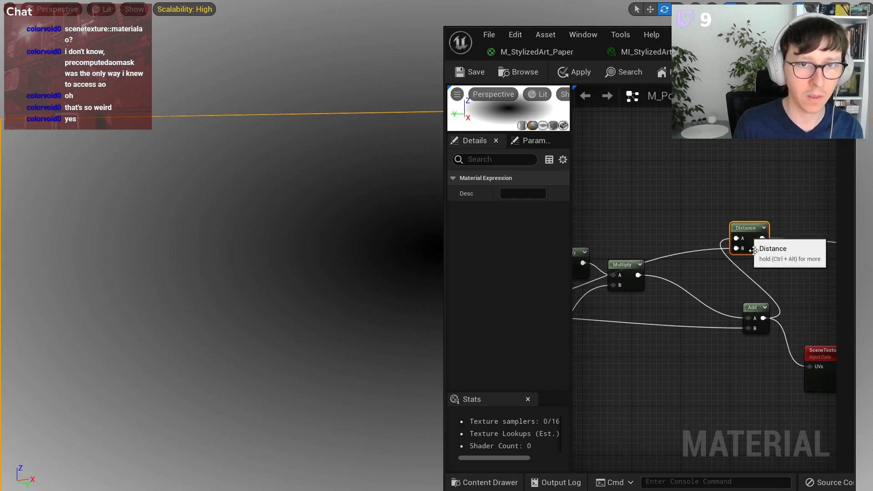
left_click_drag(765, 313, 680, 303)
right_click_drag(628, 347, 784, 342)
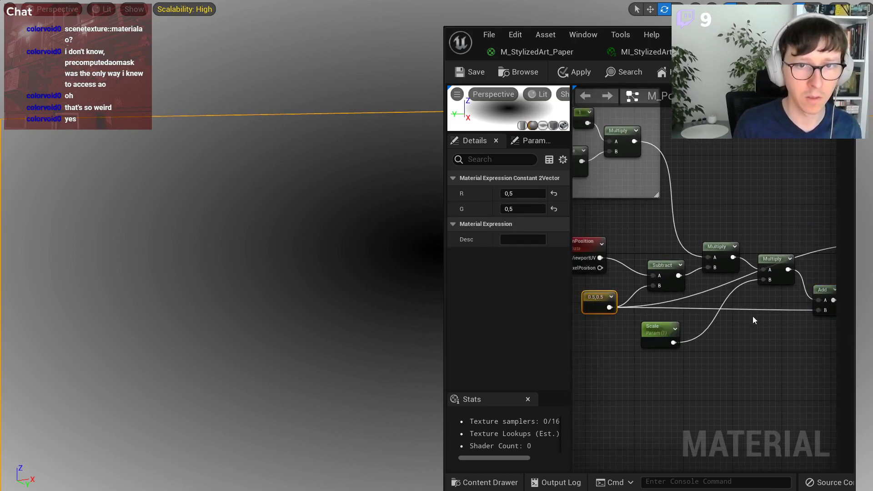
key("ctrl+v")
left_click_drag(810, 343, 737, 331)
left_click_drag(604, 330, 673, 299)
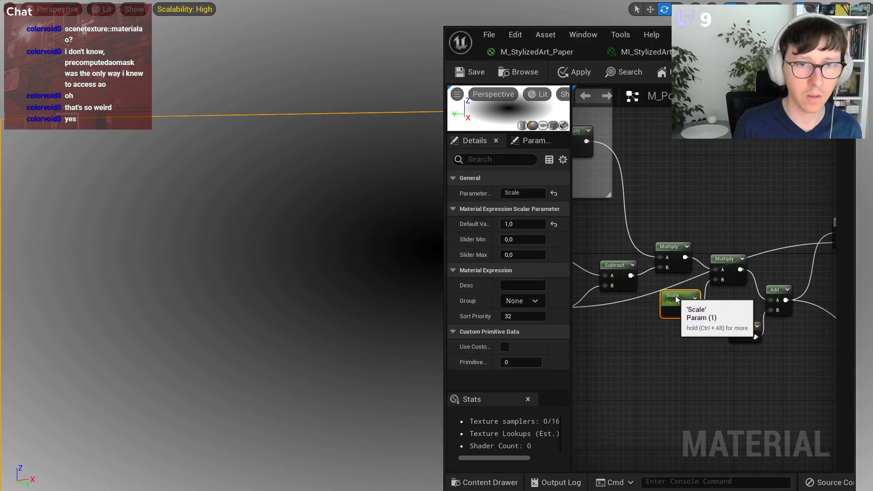
Duplicate the 0.5,0.5 constant beside Distance, connecting the copy to Distance's A and the Add output to its B.
left_click(691, 360)
right_click_drag(691, 360, 641, 385)
right_click_drag(761, 271, 779, 282)
left_click(684, 346)
key("ctrl+c")
key("ctrl+v")
left_click_drag(733, 233, 727, 321)
right_click_drag(748, 322, 807, 323)
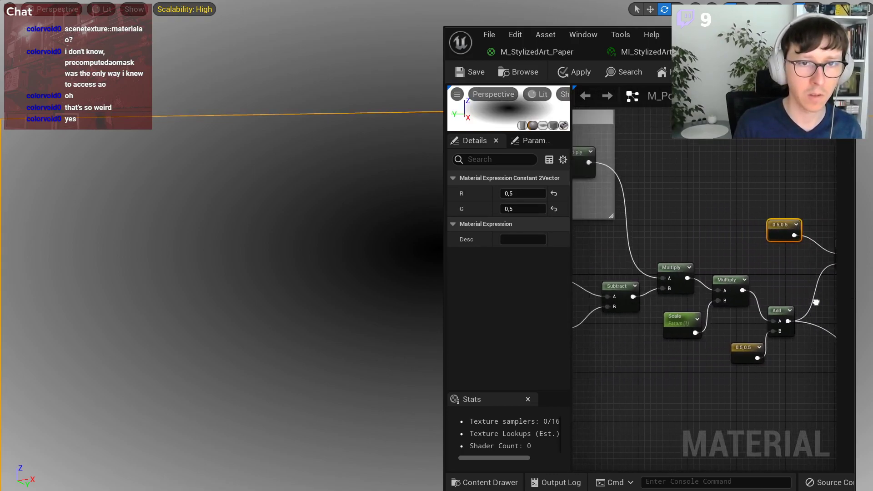
Widen the graph area by narrowing the details area, and apply the material.
left_click_drag(571, 229, 509, 228)
right_click_drag(649, 225, 690, 232)
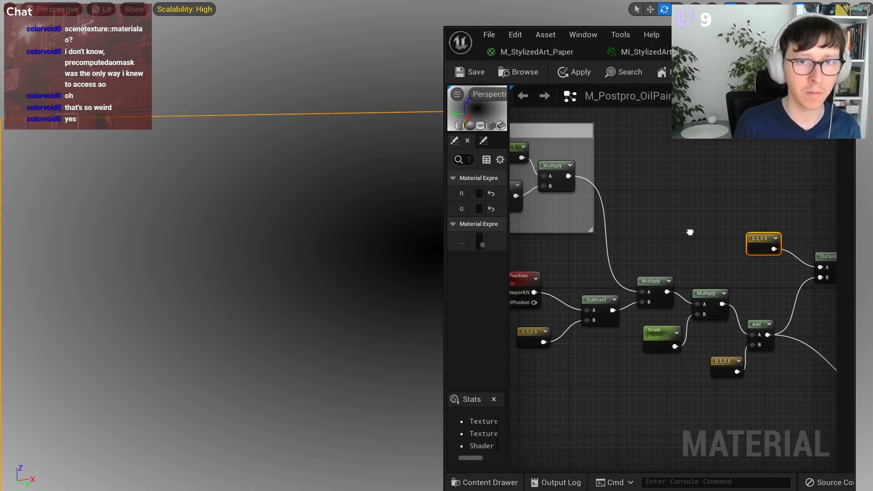
left_click(562, 74)
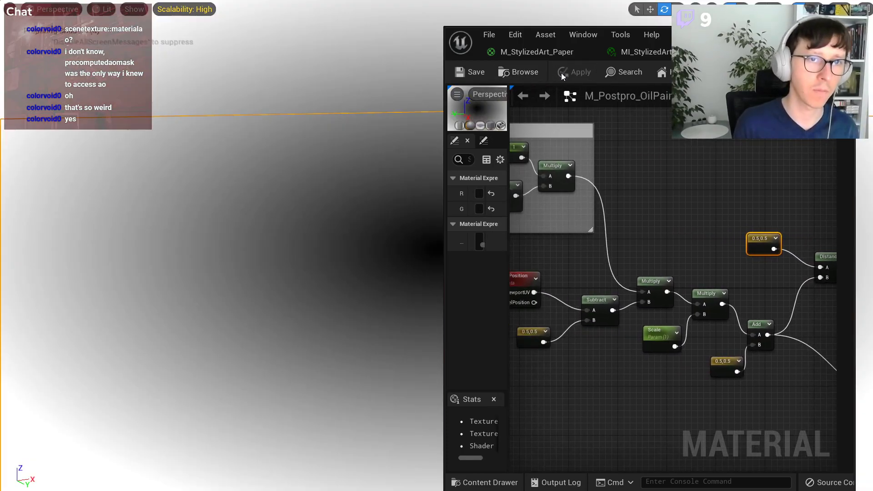
Swap the Divide inputs so Mask (G) feeds A and Mask (R) feeds B, and apply the material.
right_click_drag(638, 223, 714, 235)
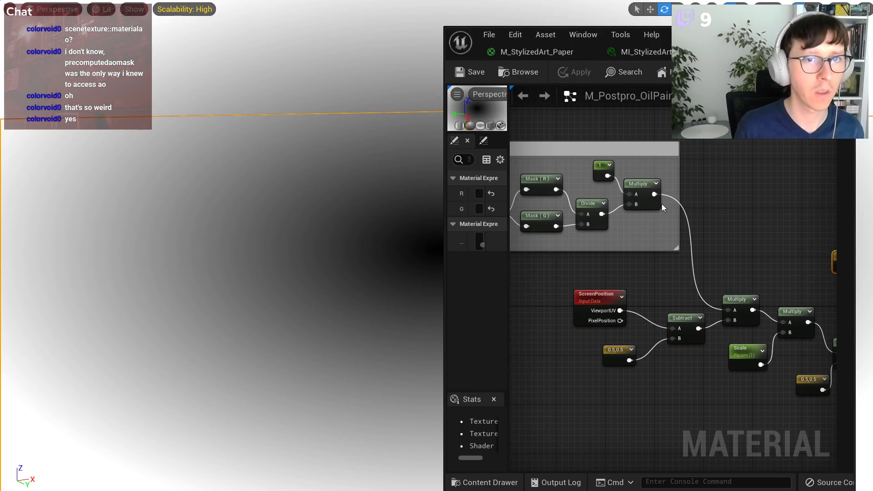
scroll(547, 206, "up", 2)
left_click_drag(592, 229, 560, 185)
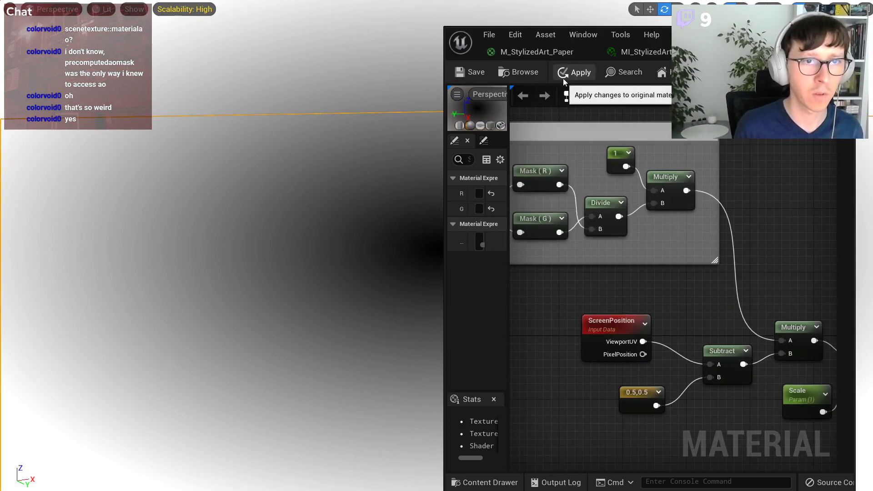
left_click(564, 81)
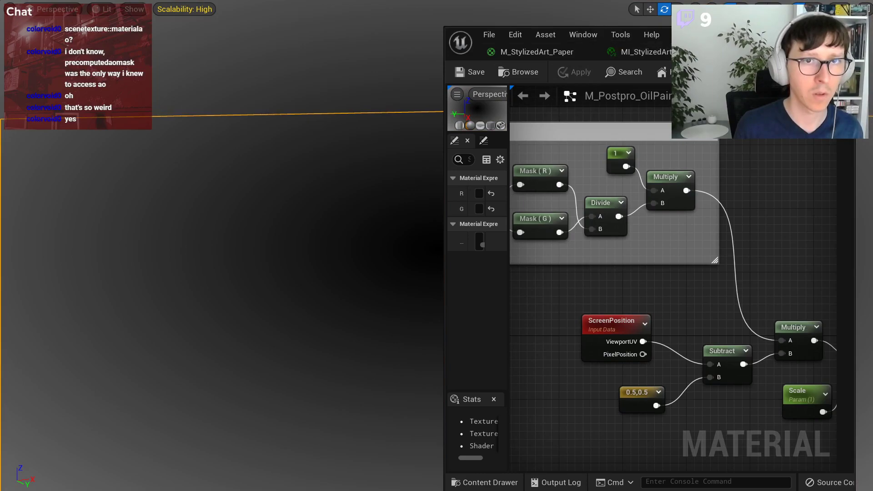
Move the material editor window upward and widen its details area beside the Aspect ratio group.
left_click_drag(587, 43, 597, 31)
left_click_drag(727, 23, 707, 25)
scroll(648, 166, "down", 1)
right_click_drag(648, 165, 767, 195)
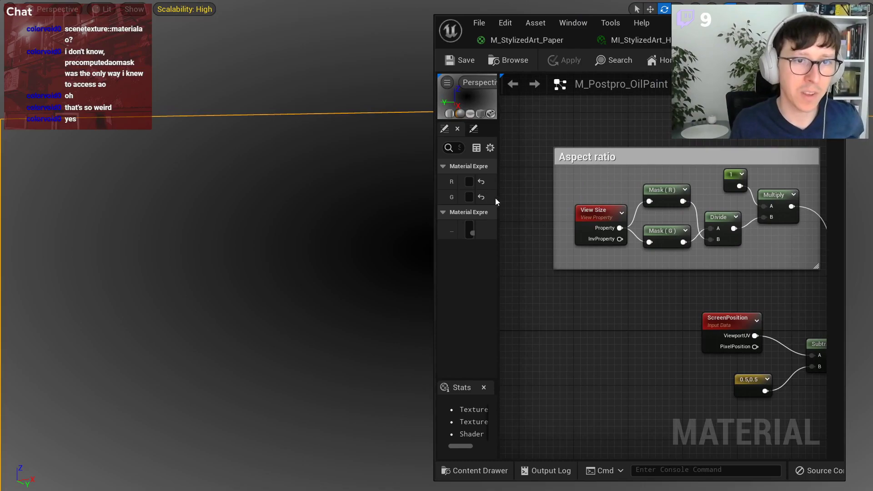
left_click_drag(497, 199, 546, 196)
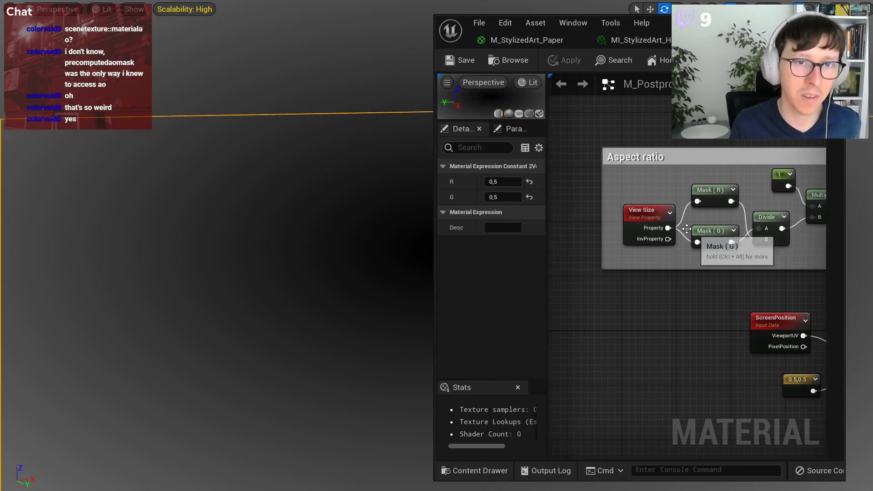
Add a SceneTexelSize node, feed it into the Mask nodes in place of View Size, and apply the material.
left_click(639, 212)
right_click(596, 275)
type("size")
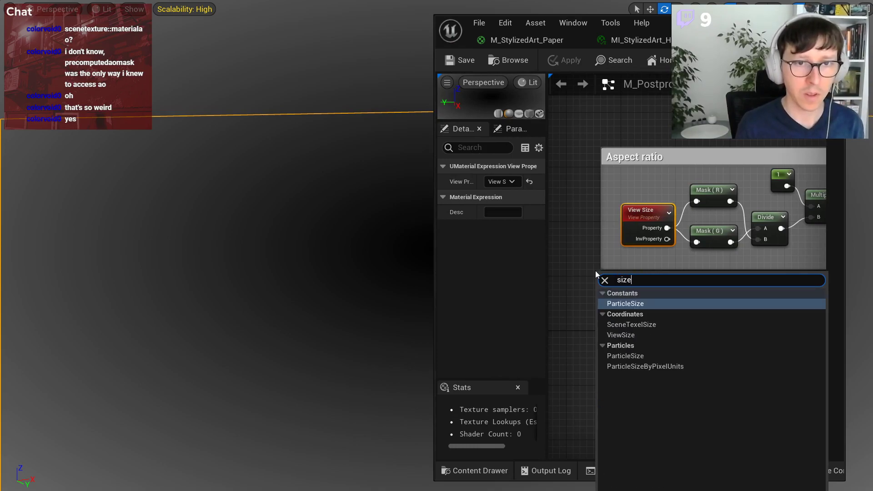
left_click(656, 323)
scroll(632, 300, "up", 1)
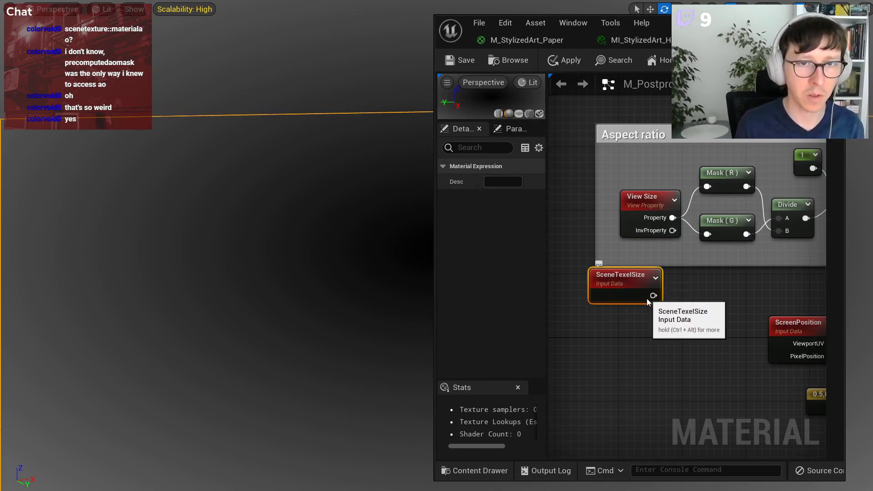
left_click_drag(654, 296, 707, 186)
left_click(558, 67)
mouse_move(691, 24)
left_mouse_down()
mouse_move(856, 19)
mouse_move(705, 15)
left_mouse_up()
scroll(726, 225, "down", 2)
right_click_drag(727, 225, 855, 300)
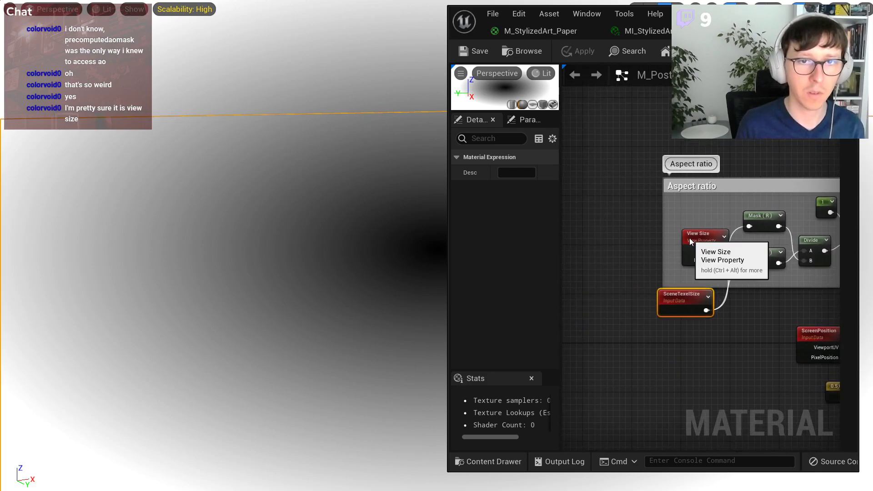
Look through the available view property options of the View Size node in the Aspect ratio group.
left_click(704, 240)
left_click(517, 175)
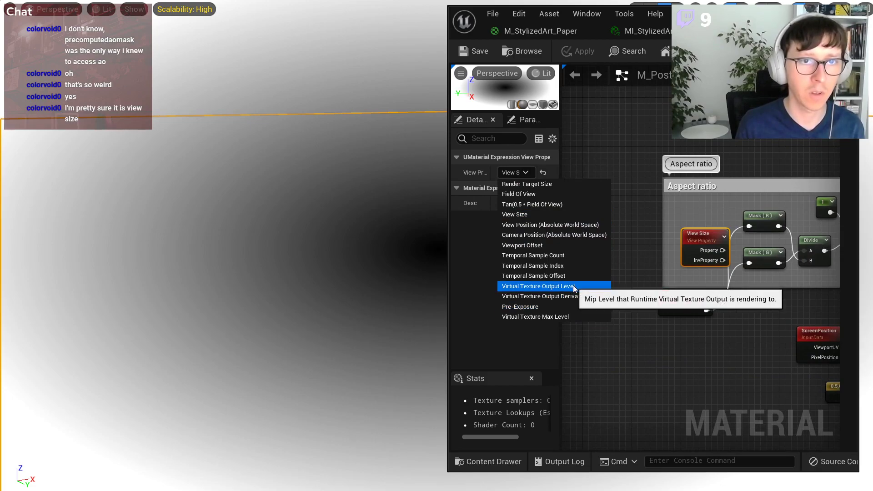
left_click(330, 238)
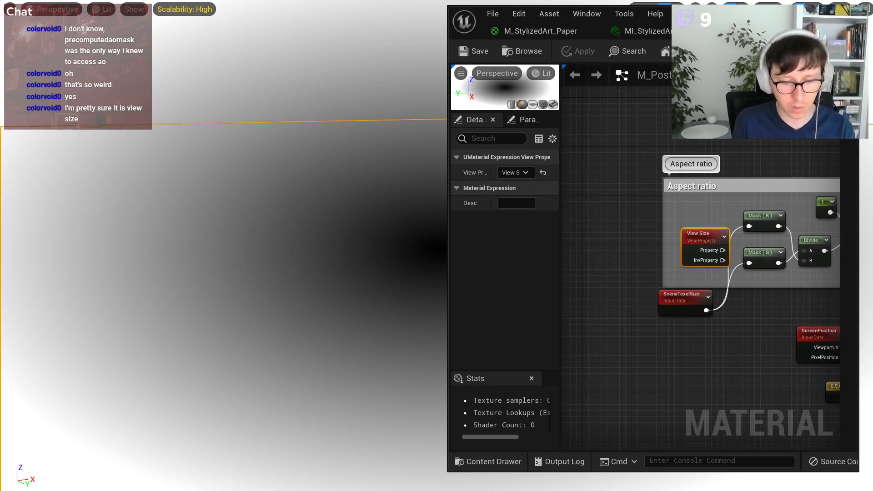
Leave the full-screen viewport and place the material editor window beside the level viewport.
key("F11")
left_click_drag(728, 13, 349, 487)
right_click_drag(455, 319, 460, 322)
left_click_drag(336, 265, 332, 339)
left_click_drag(307, 489, 204, 40)
Move the disconnected View Size node out of the Aspect ratio comment and keep the level viewport uncovered.
left_click_drag(223, 263, 149, 213)
right_click_drag(280, 295, 200, 290)
scroll(237, 262, "up", 1)
left_click_drag(215, 280, 215, 240)
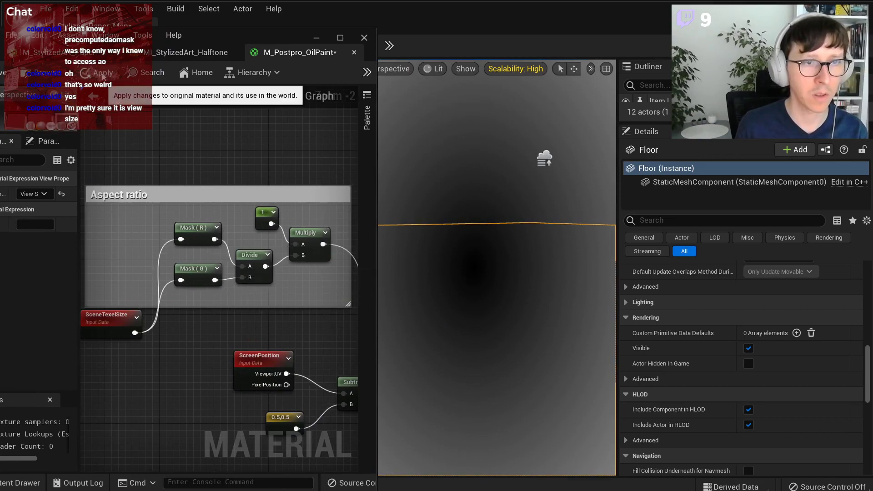
left_click_drag(221, 47, 180, 35)
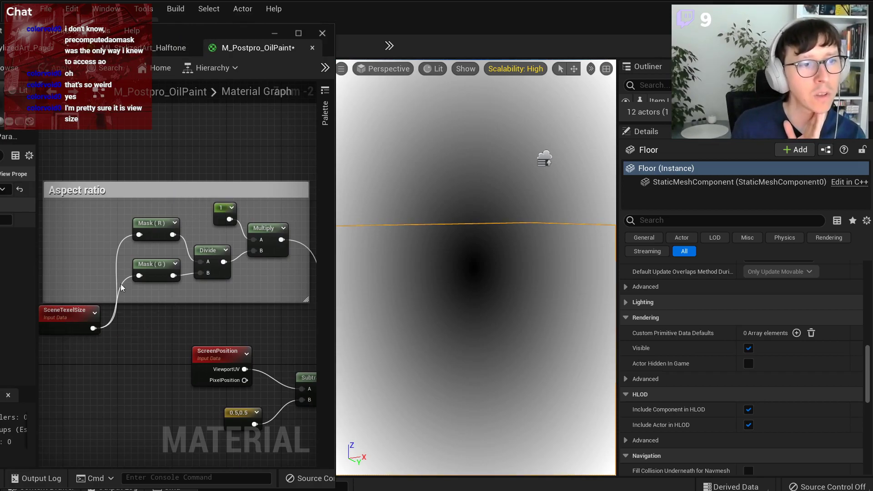
Add an Append node beneath the Multiply node in the Aspect ratio group.
right_click_drag(266, 302, 235, 303)
left_click(225, 249)
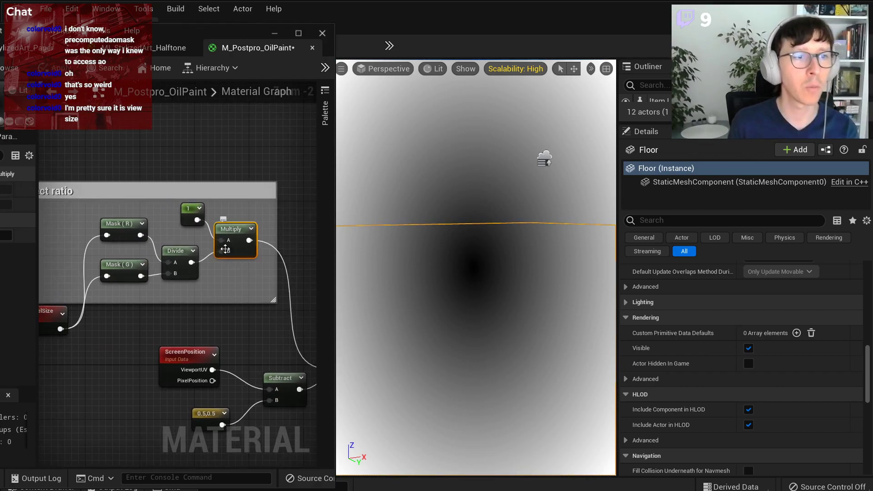
right_click(232, 277)
type("appe")
key("Return")
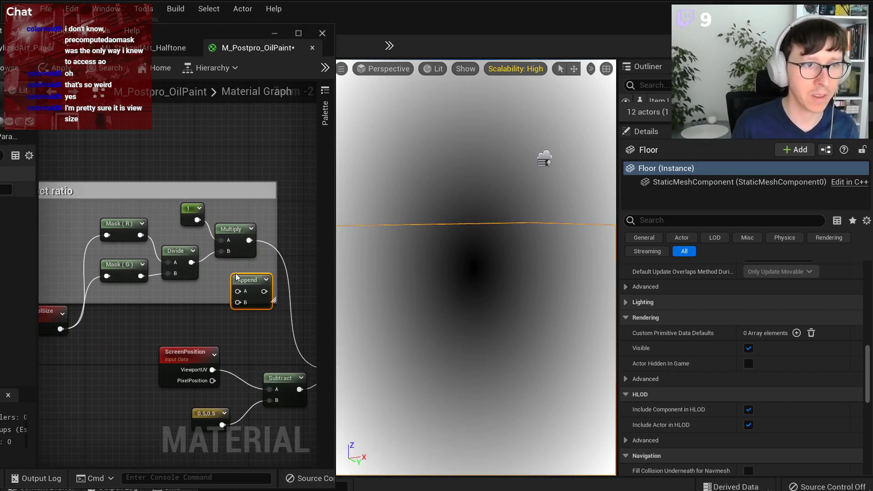
Replace the Aspect ratio Multiply with the Append node, feeding constant 1 into A and the Divide result into B.
left_click_drag(249, 240, 192, 262, "ctrl")
left_click_drag(197, 220, 209, 233)
left_click_drag(237, 292, 240, 226)
left_click(238, 231)
key("Delete")
right_click_drag(191, 292, 260, 297)
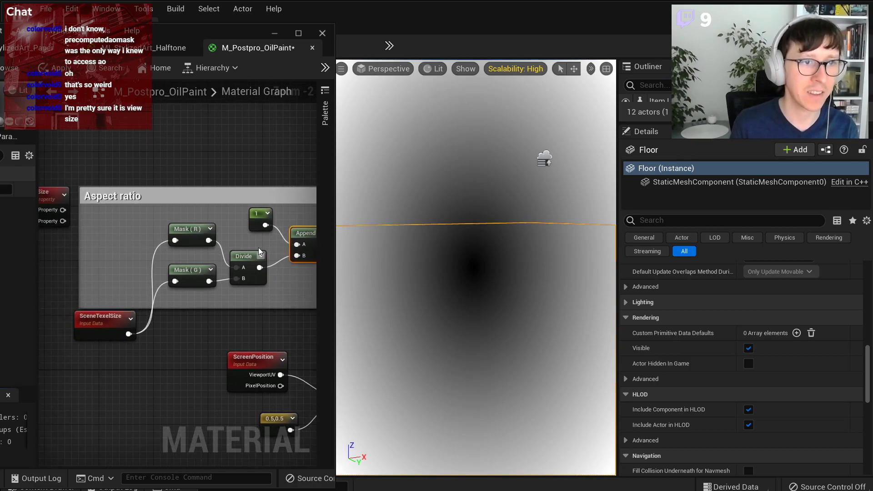
Apply the edited aspect-ratio nodes to the M_Postpro_OilPaint material.
left_click(255, 221)
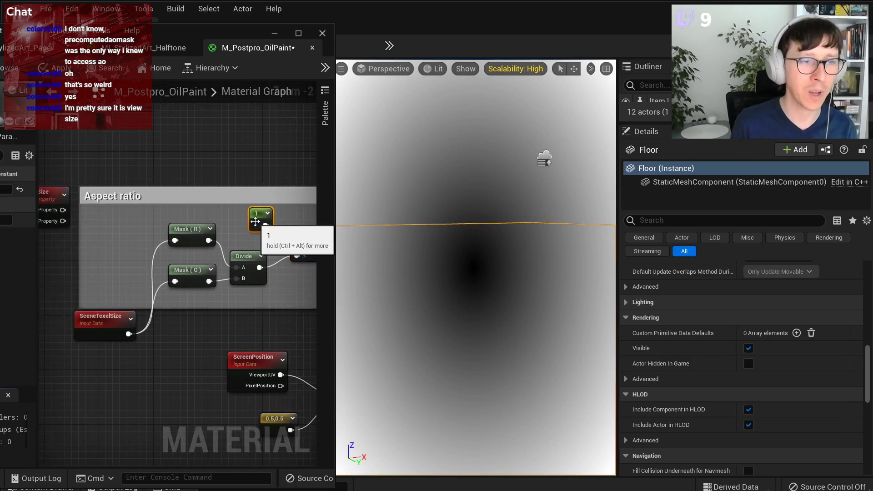
left_click(253, 272)
left_click(62, 76)
Move the SceneTexelSize node into the Aspect ratio comment and delete the unused View Size node.
left_click_drag(98, 316, 116, 247)
left_click(53, 194)
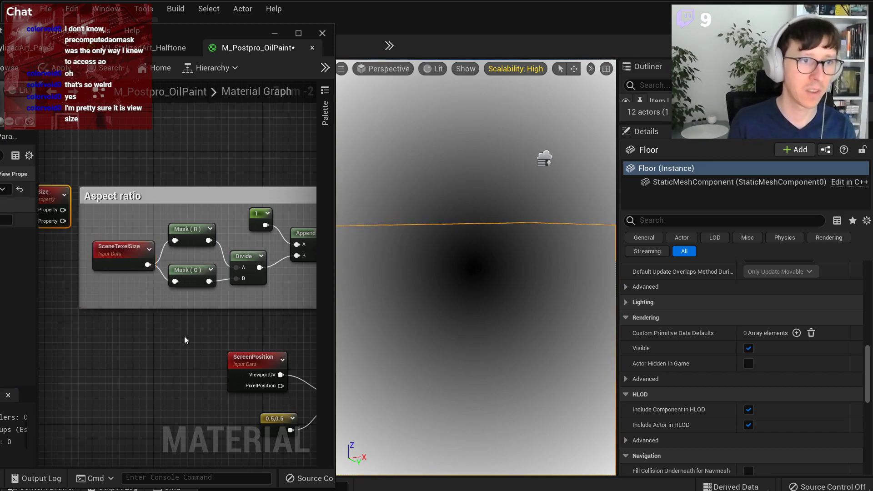
key("Delete")
Uncover the level viewport and narrow it to check the radial gradient's shape.
left_click_drag(259, 61, 242, 446)
left_click_drag(334, 257, 429, 271)
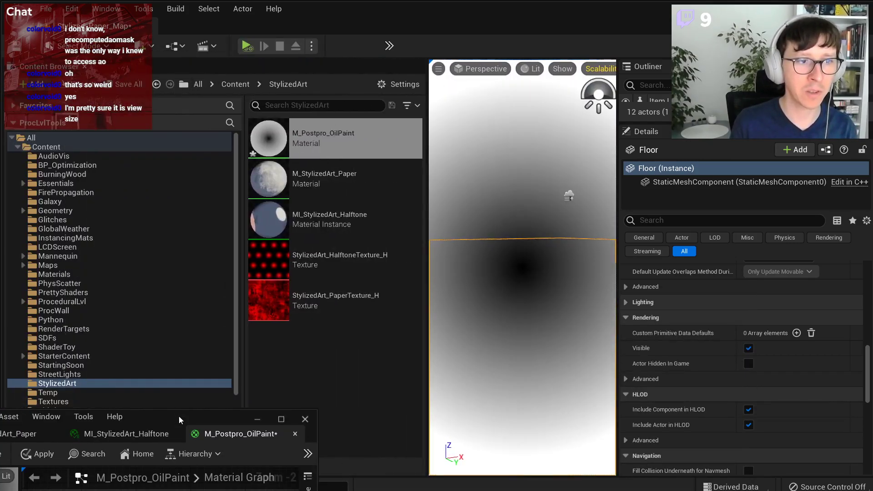
left_click_drag(180, 419, 256, 86)
Disconnect the Append output from input A of the Multiply node that follows the Subtract.
right_click_drag(348, 294, 243, 240)
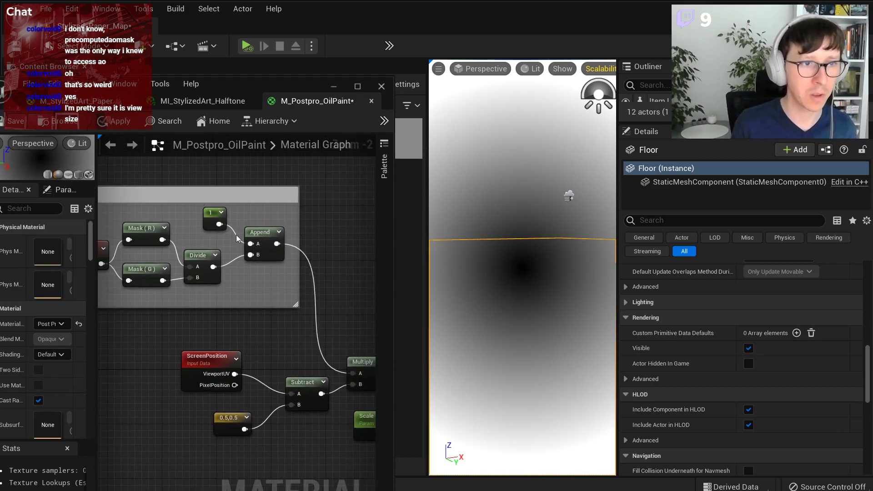
right_click_drag(331, 307, 297, 300)
left_click(334, 368)
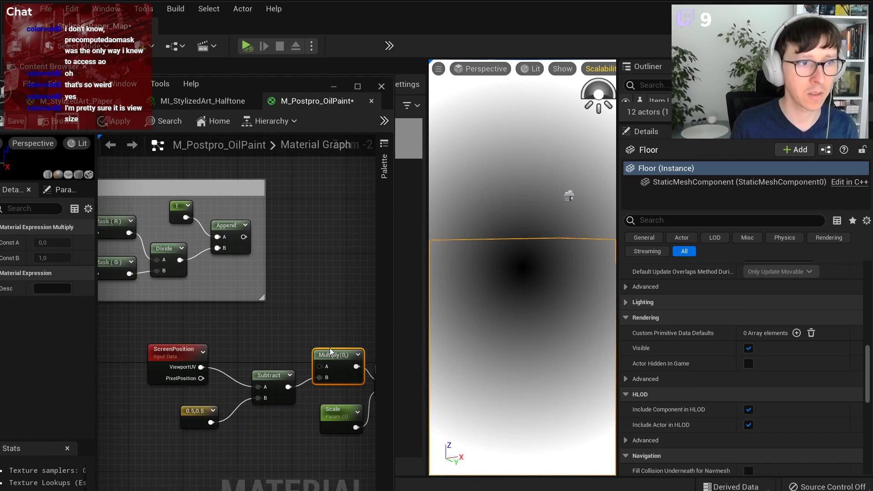
key("1")
left_click(271, 336)
left_click_drag(287, 349, 322, 370)
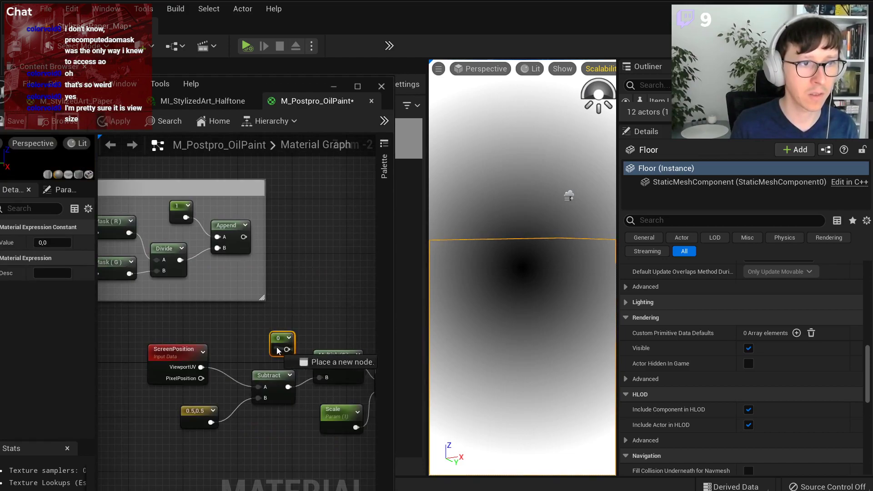
left_click_drag(279, 347, 279, 348)
key("Delete")
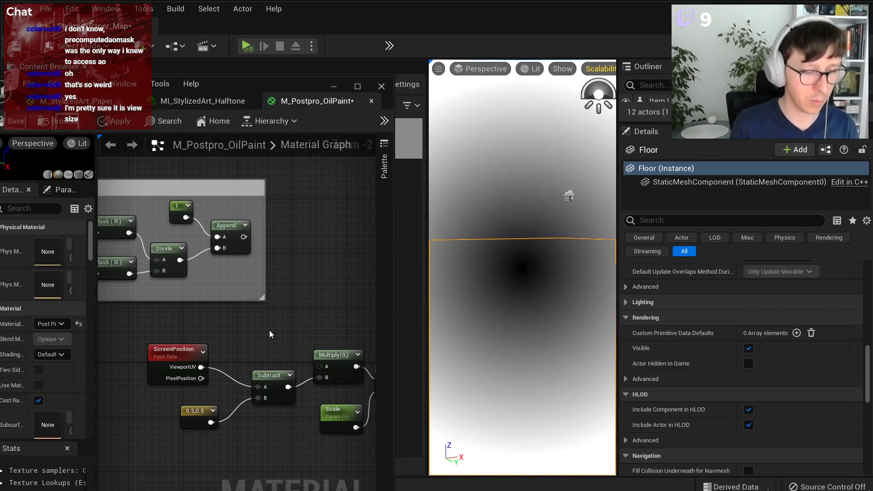
Feed a two-component constant of 1,1 into the Multiply's A input and apply the material.
key("2")
left_click(269, 334)
left_click(53, 242)
type("1")
left_click(63, 257)
type("1")
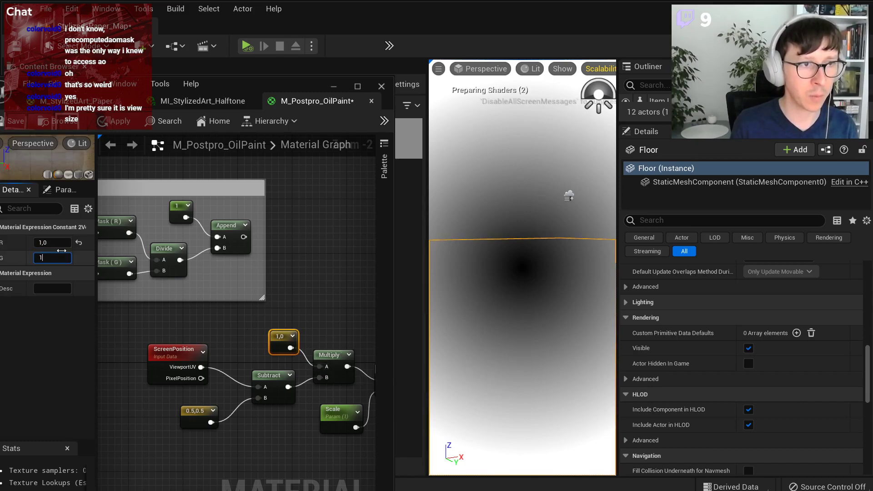
left_click(113, 121)
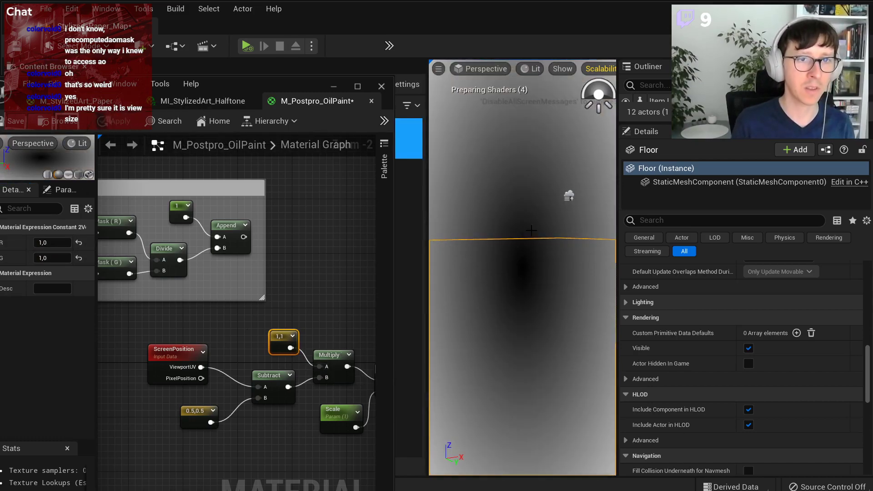
Widen the uncovered level viewport to compare the gradient without aspect-ratio correction.
left_click_drag(320, 81, 305, 419)
left_click_drag(426, 261, 370, 265)
left_click_drag(209, 429, 280, 90)
Reconnect the Append output to the Multiply in place of the 1,1 constant and save the material.
left_click_drag(299, 236, 375, 364)
key("Delete")
right_click_drag(249, 296, 358, 309)
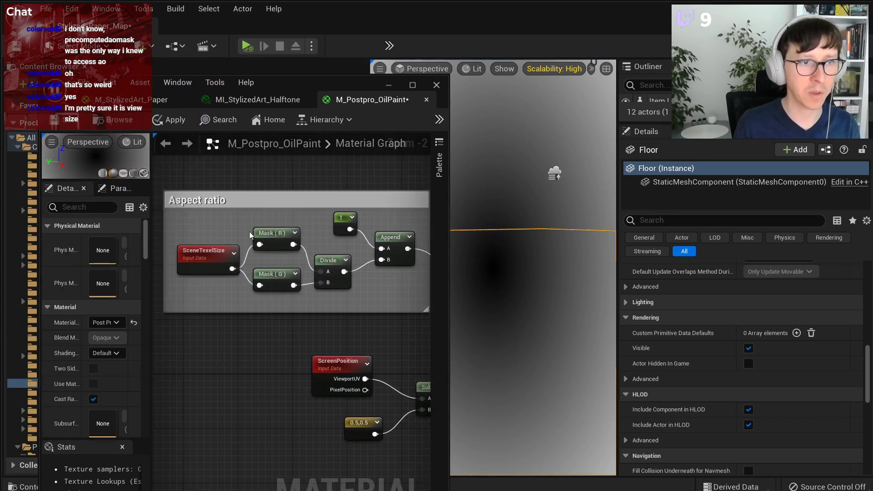
left_click(76, 123)
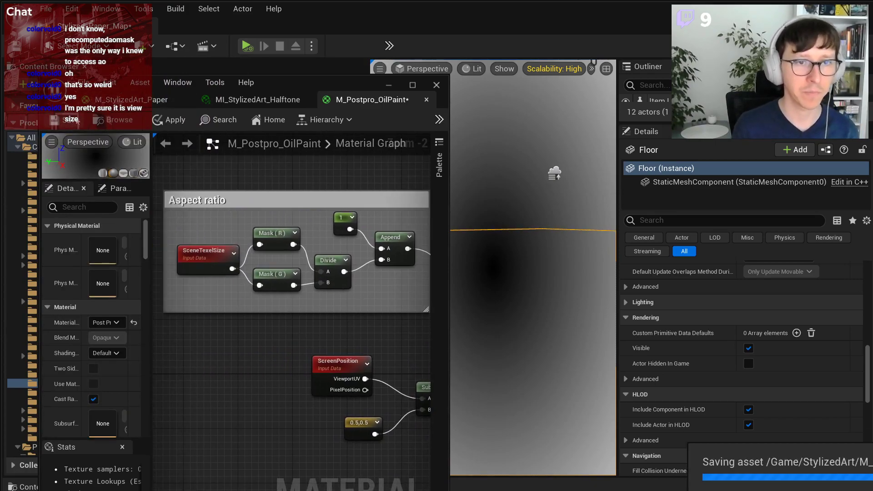
Check the gradient in a widened and a full-screen viewport, with the material editor placed over its edge.
left_click_drag(313, 90, 302, 436)
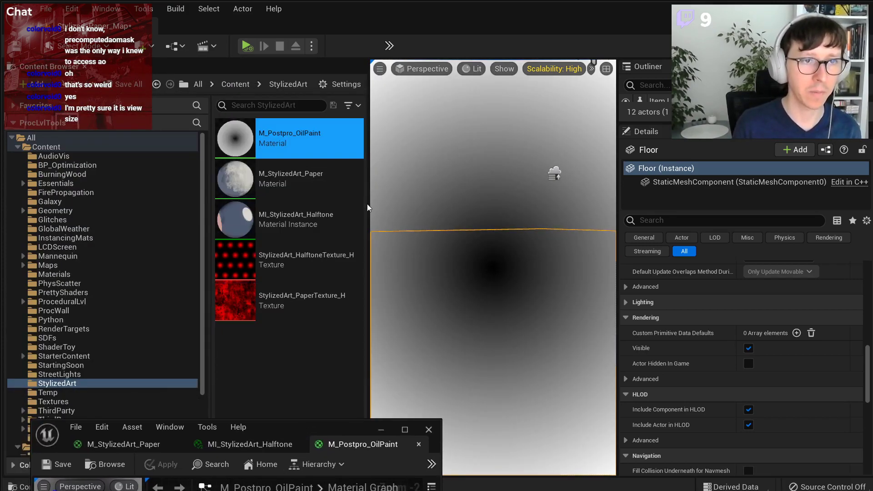
left_click_drag(368, 208, 296, 200)
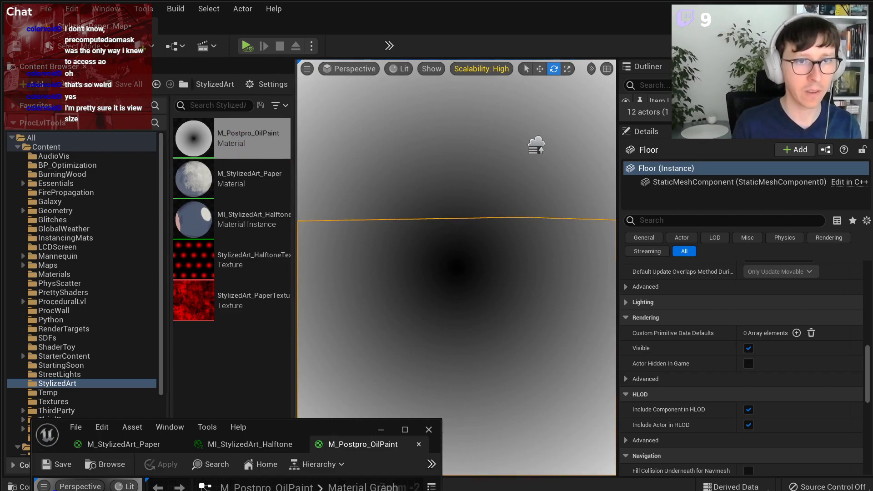
key("F11")
left_click_drag(281, 435, 708, 42)
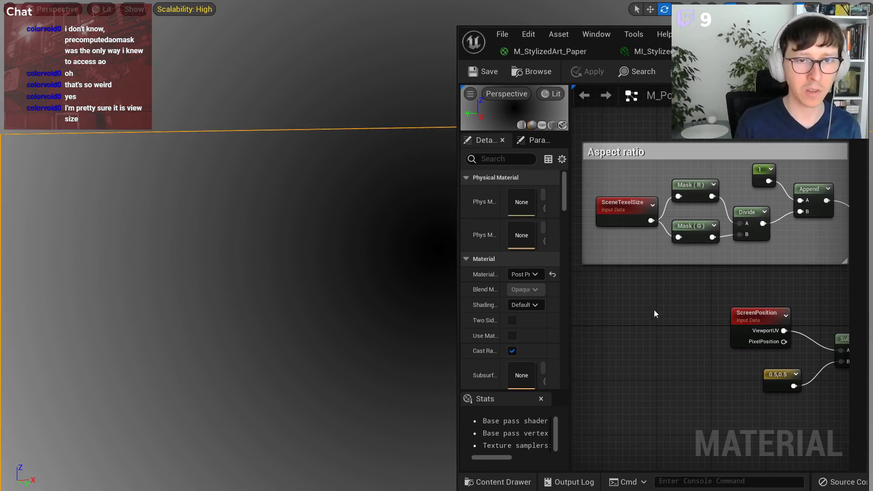
Move the Scale parameter node to free space below the Subtract and Multiply nodes.
scroll(658, 313, "down", 6)
right_click_drag(637, 363, 629, 363)
scroll(643, 356, "up", 2)
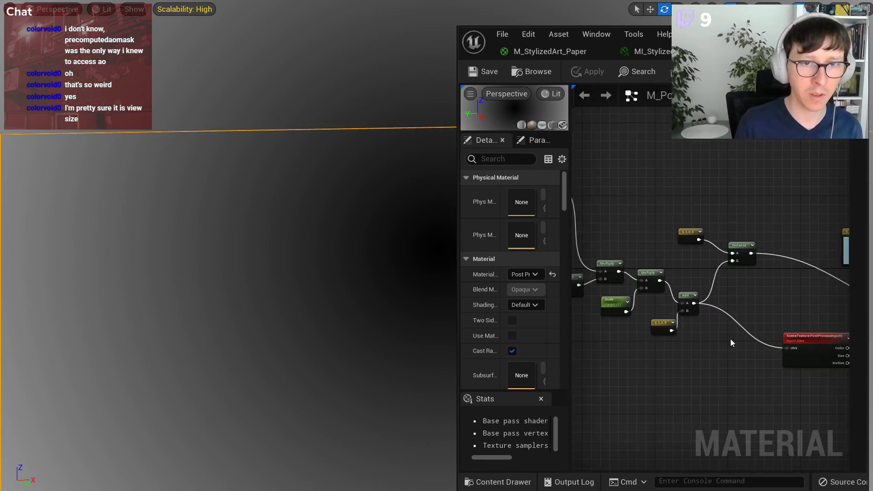
right_click_drag(767, 339, 632, 362)
scroll(747, 298, "up", 2)
right_click_drag(606, 303, 792, 297)
scroll(753, 291, "down", 5)
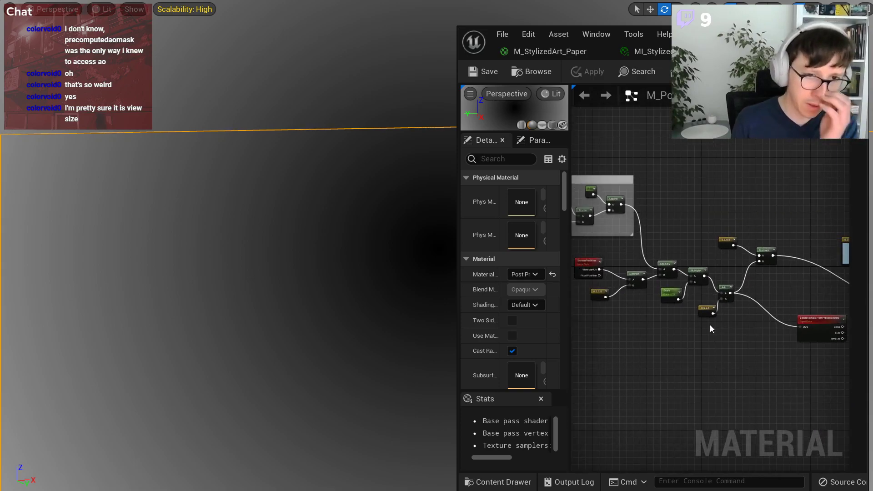
scroll(674, 342, "up", 2)
left_click(612, 302)
left_click_drag(613, 304, 600, 334)
scroll(666, 345, "up", 1)
Rename the Scale parameter as ScaleCenter.
right_click_drag(666, 346, 749, 348)
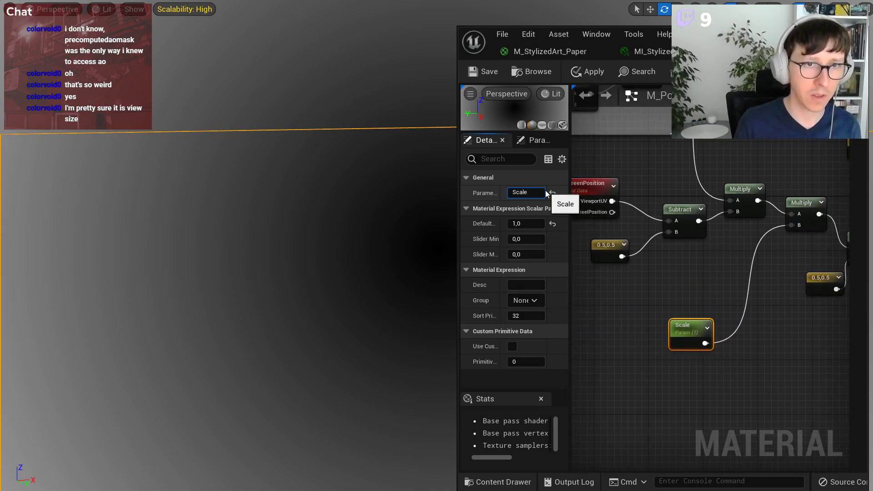
type("enter")
key("Return")
scroll(610, 269, "up", 1)
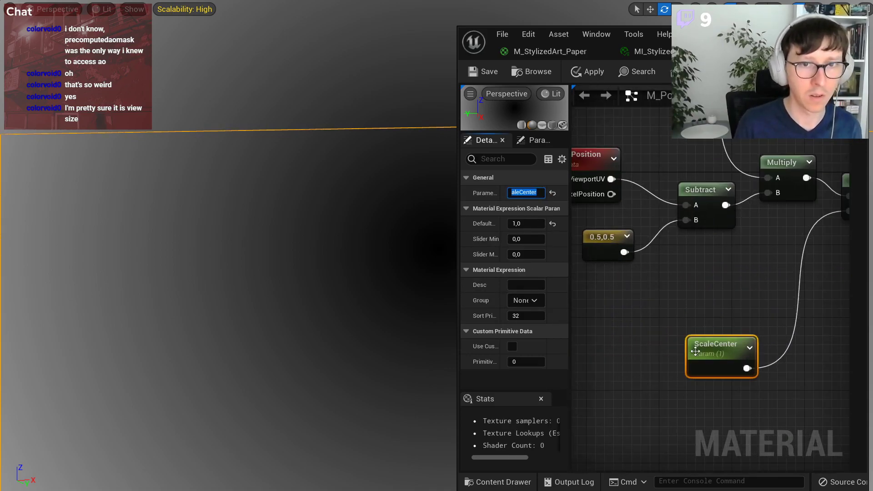
Duplicate the ScaleCenter parameter and name the copy ScaleEdge.
key("ctrl+d")
left_click(527, 193)
type("ScaleEdge")
key("Return")
scroll(581, 227, "down", 2)
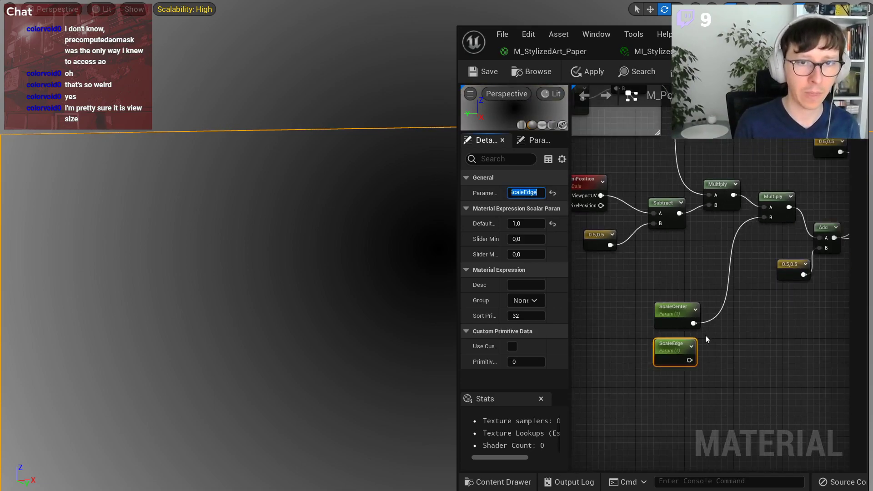
Add a Lerp node with ScaleCenter connected to A and ScaleEdge connected to B.
left_click(727, 348)
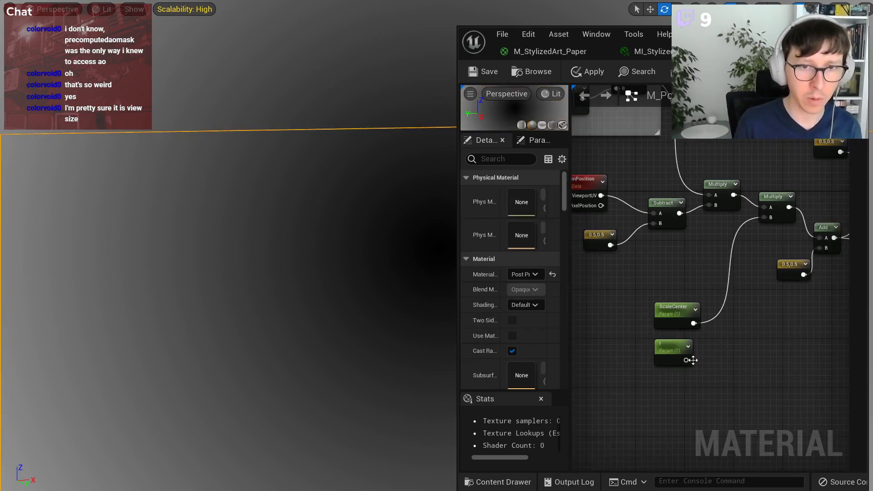
scroll(717, 336, "up", 2)
left_click(728, 335)
left_click_drag(682, 368, 751, 314)
left_click_drag(688, 320, 730, 331)
scroll(719, 252, "down", 3)
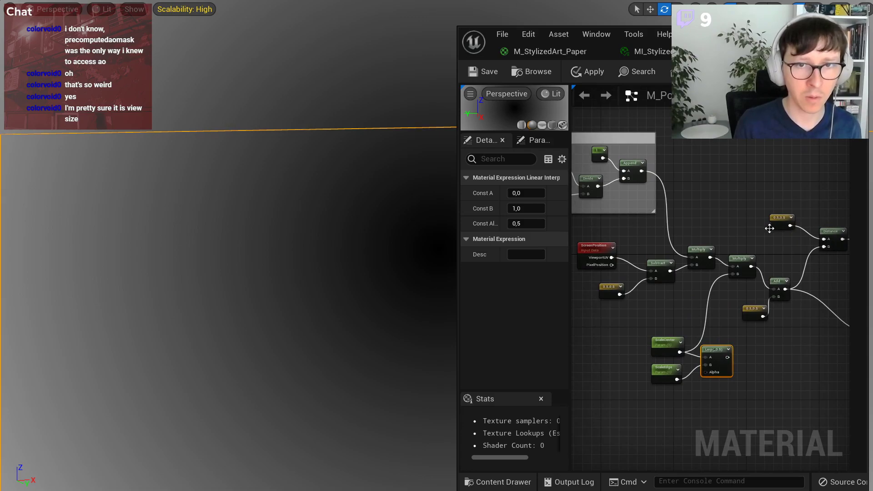
Cut the ScaleCenter, ScaleEdge and Lerp nodes and paste them near the Distance node.
right_click_drag(771, 229, 694, 226)
left_click_drag(693, 386, 584, 334)
key("Delete")
right_click_drag(744, 235, 639, 238)
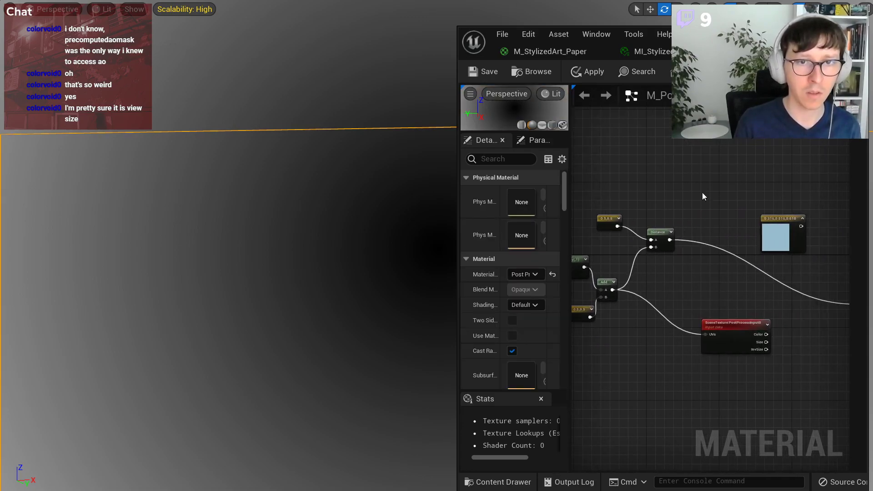
key("ctrl+z")
scroll(645, 225, "up", 2)
right_click(655, 224)
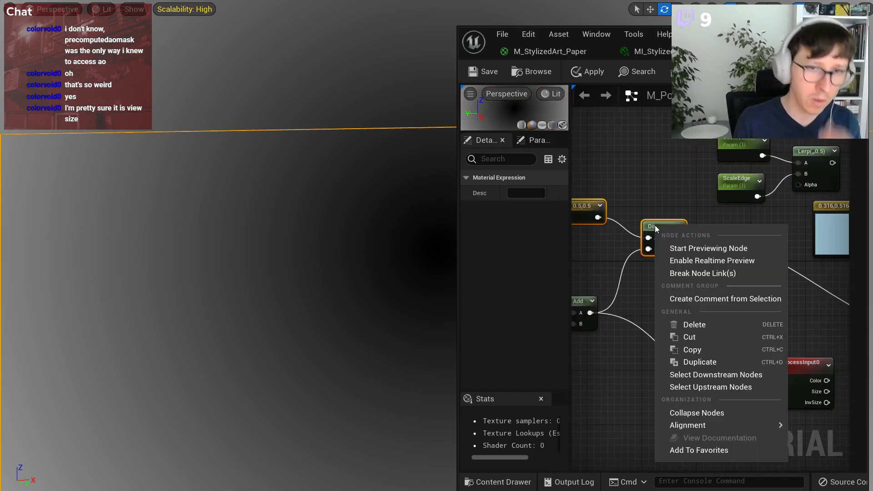
left_click(706, 217)
Shift the nodes that follow the Distance node farther along the graph to make room behind it.
right_click_drag(708, 216, 550, 262)
scroll(679, 179, "down", 3)
mouse_move(779, 172)
left_mouse_down()
mouse_move(667, 213)
mouse_move(610, 293)
left_mouse_up()
left_click_drag(682, 228, 760, 211)
left_click(633, 232)
right_click_drag(632, 233, 736, 230)
scroll(710, 258, "up", 3)
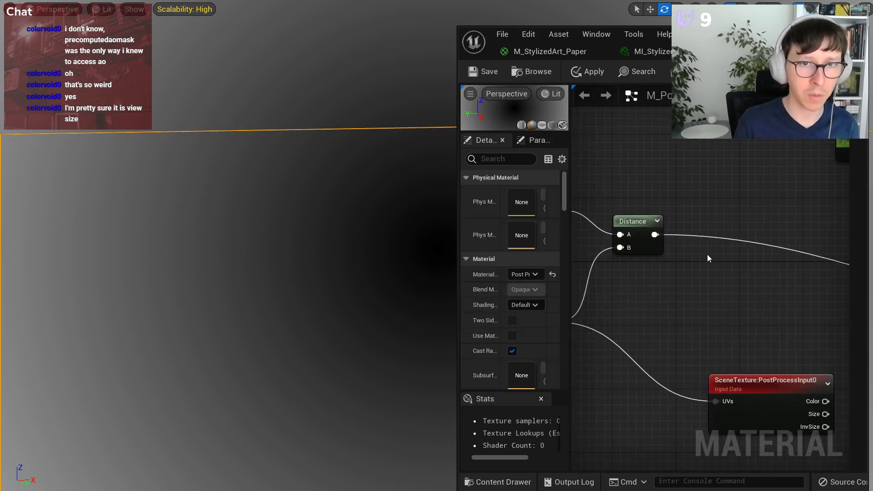
Add a RemapValueRange node after the Distance node and connect the Distance output to its Input.
right_click(707, 256)
type("remap")
key("Return")
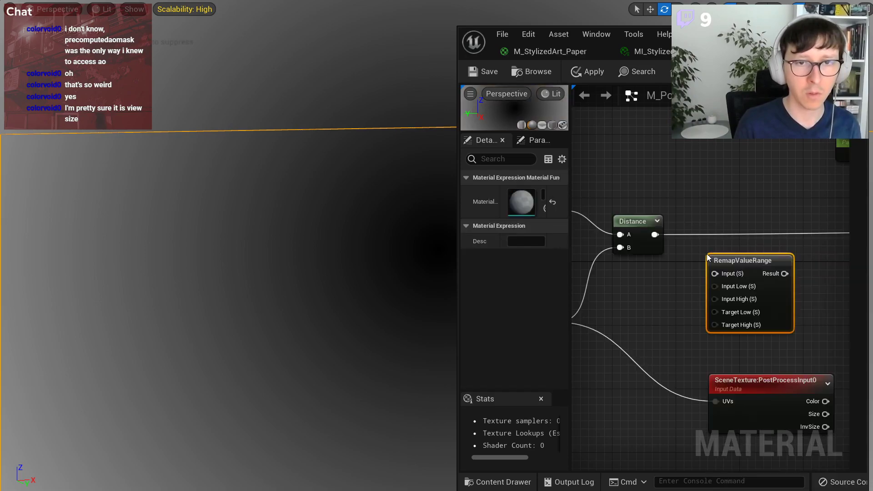
left_click_drag(708, 258, 710, 218)
left_click_drag(655, 235, 716, 234)
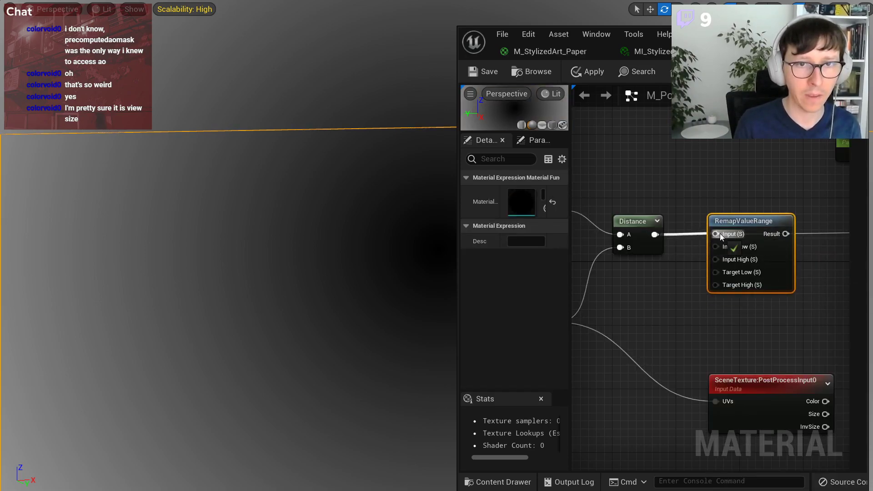
left_click(626, 275)
left_click(623, 276)
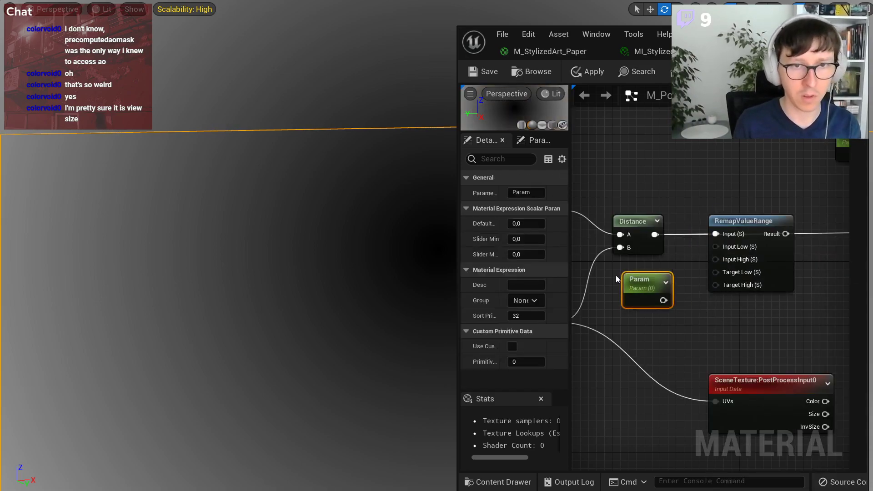
key("Delete")
Connect a new constant 0 to the RemapValueRange node's Input Low and a new scalar parameter RadiusMax to its Input High.
left_click(645, 273)
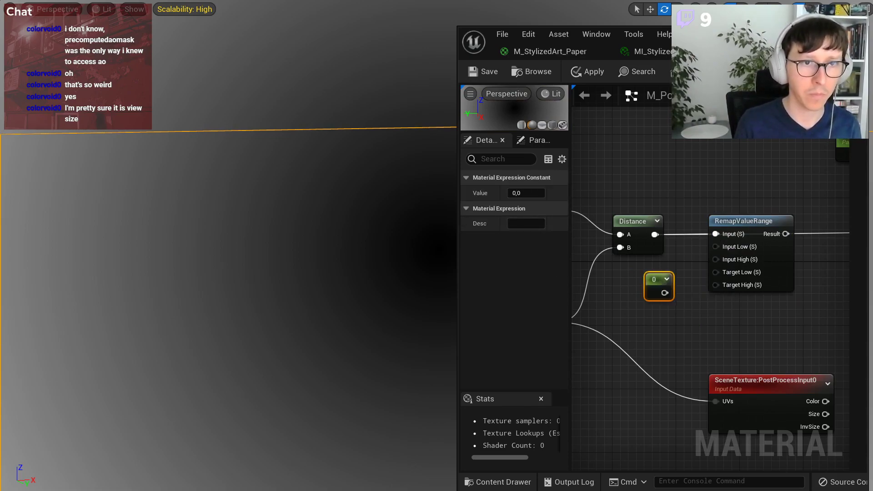
left_click_drag(665, 293, 716, 247)
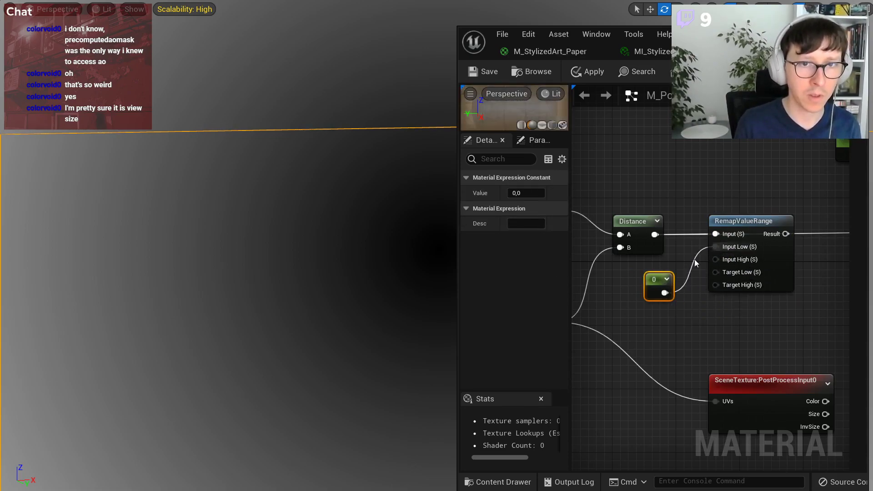
left_click(638, 312)
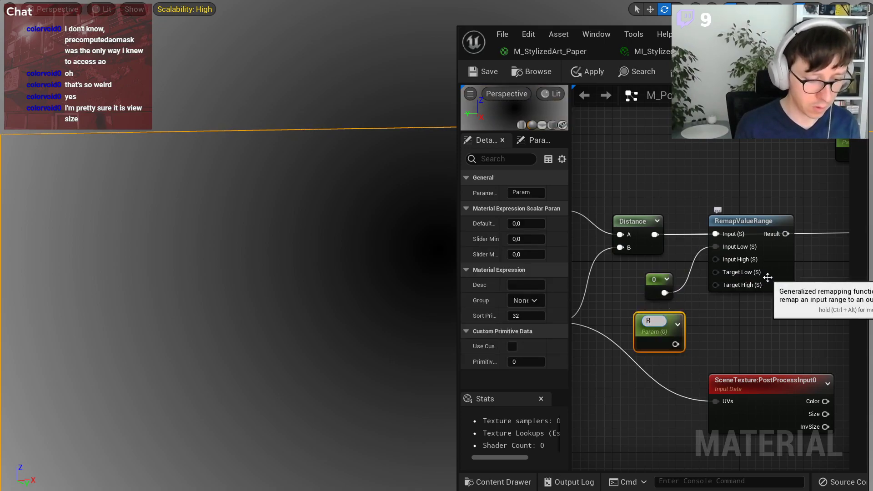
type("RadiusMax")
key("Return")
left_click_drag(684, 340, 721, 260)
left_click_drag(659, 318, 645, 315)
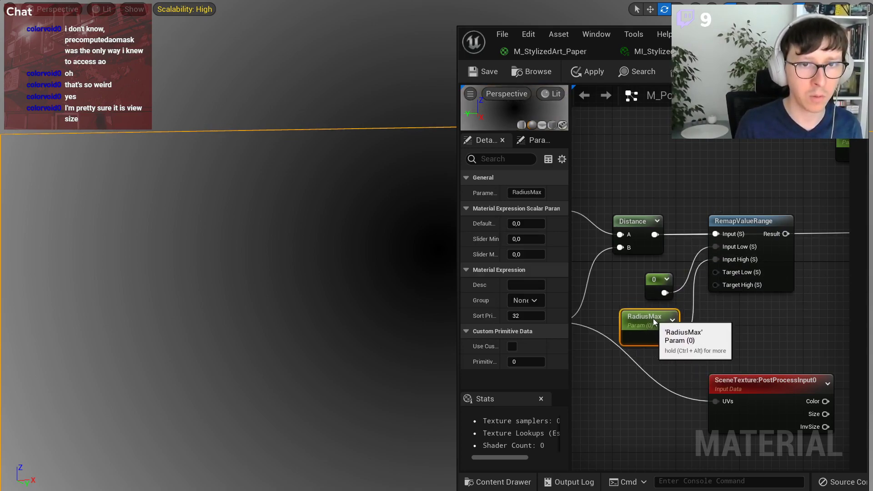
Set the default value of the RadiusMax parameter to 0,5.
left_click(527, 223)
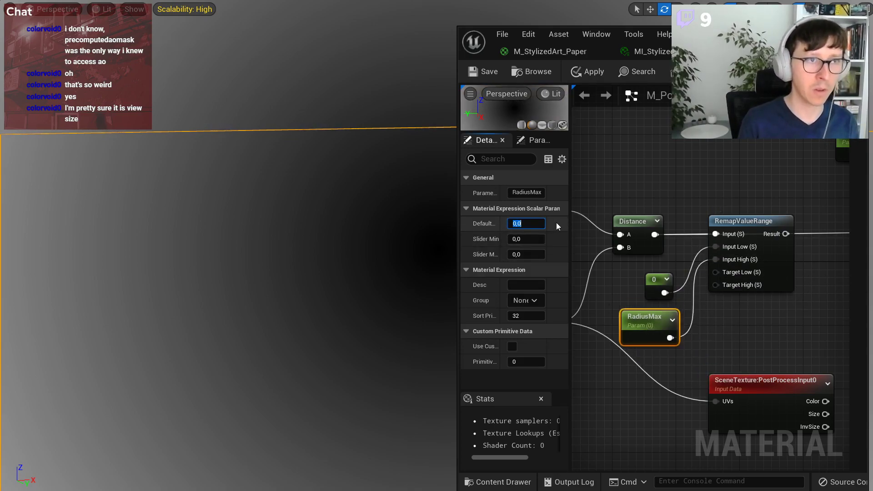
type("0,5")
key("Return")
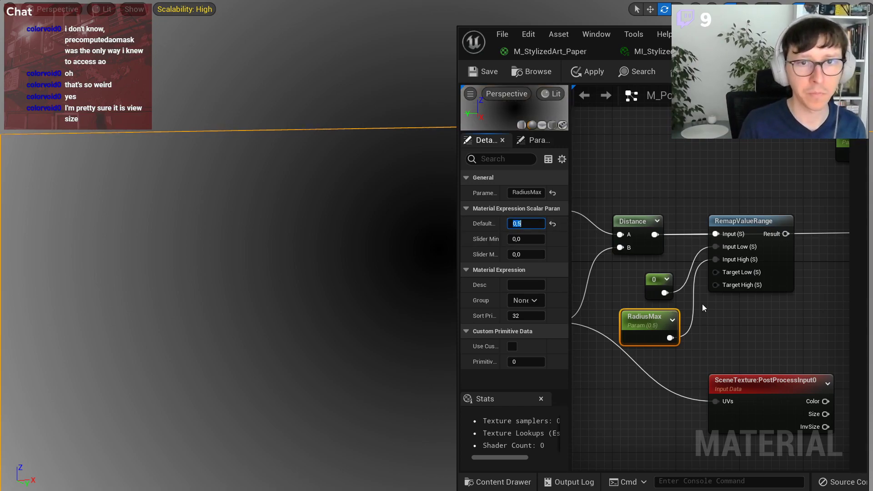
Move the RemapValueRange and SceneTexture nodes down, then connect new constants 0 and 1 to Target Low and Target High.
left_click_drag(728, 221, 743, 276)
left_click_drag(750, 380, 742, 451)
left_click(669, 361)
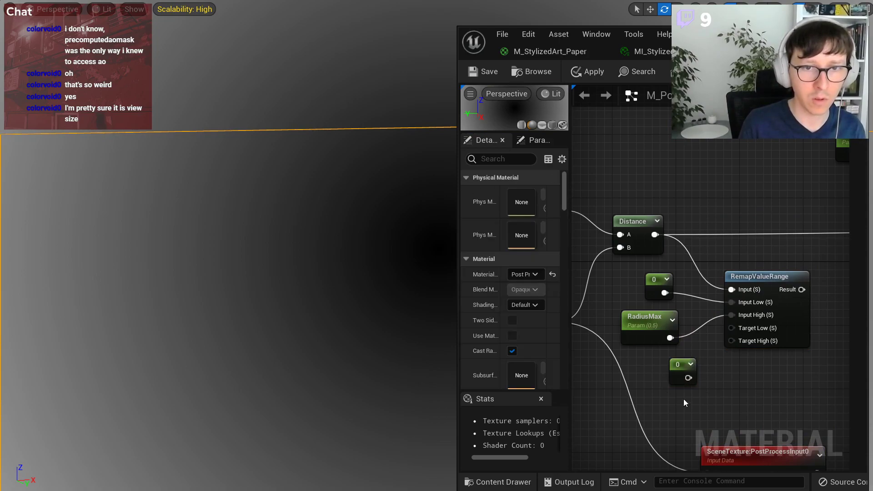
left_click(674, 392)
left_click(526, 193)
type("1")
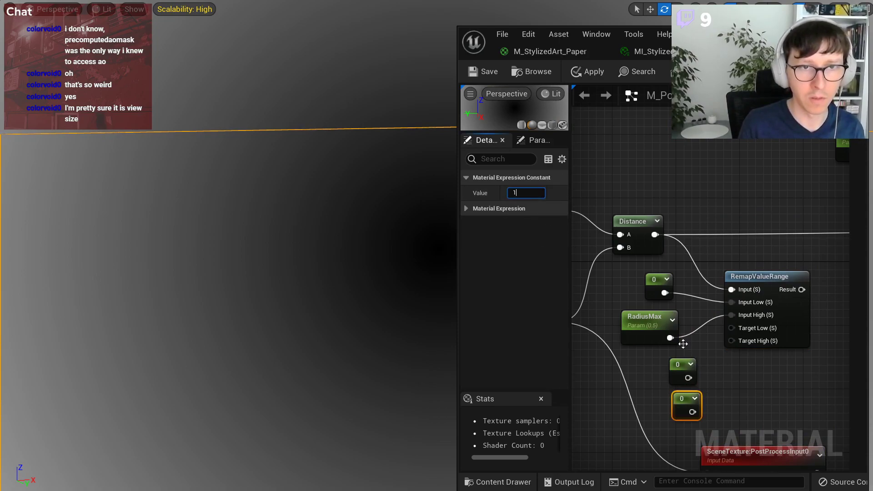
left_click_drag(696, 406, 731, 340)
left_click_drag(688, 378, 731, 328)
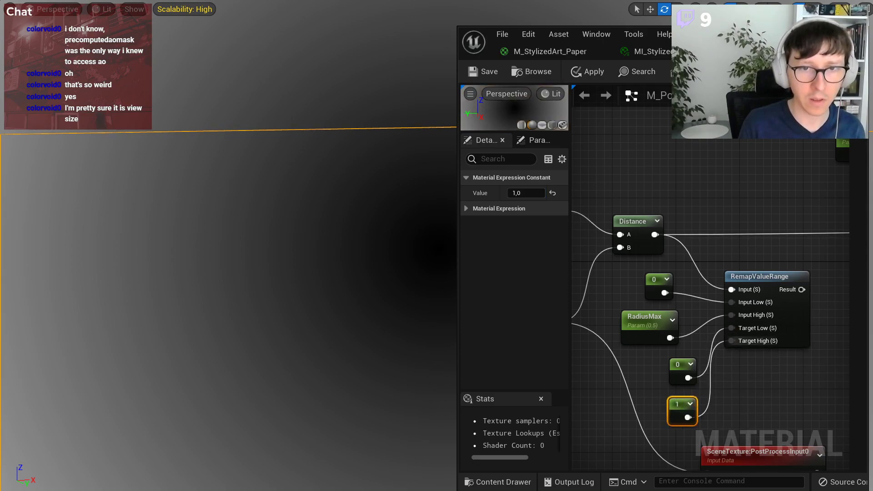
Add a Saturate node fed by the Result output of the RemapValueRange node.
right_click_drag(748, 346, 654, 344)
left_click(704, 289)
left_click_drag(704, 289, 738, 285)
type("sat")
key("Return")
Connect the Saturate output to the Lerp node's Alpha and move the light-blue color constant out of the way.
scroll(767, 291, "down", 3)
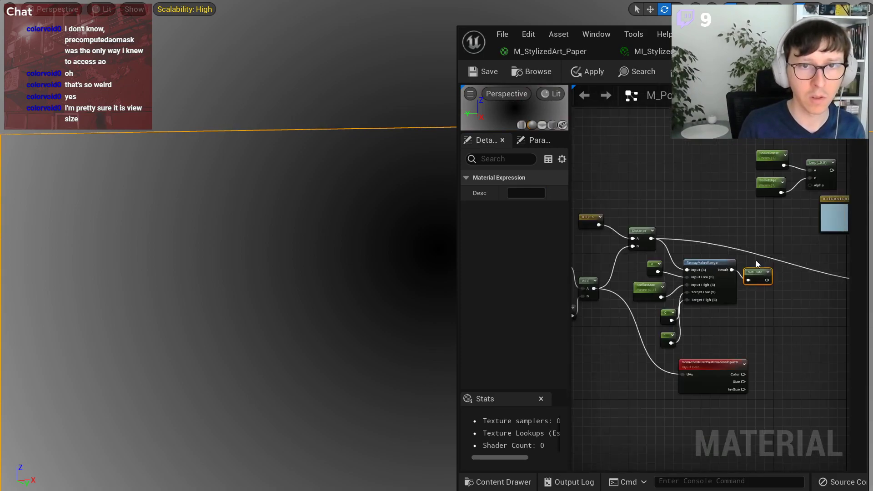
scroll(730, 288, "up", 3)
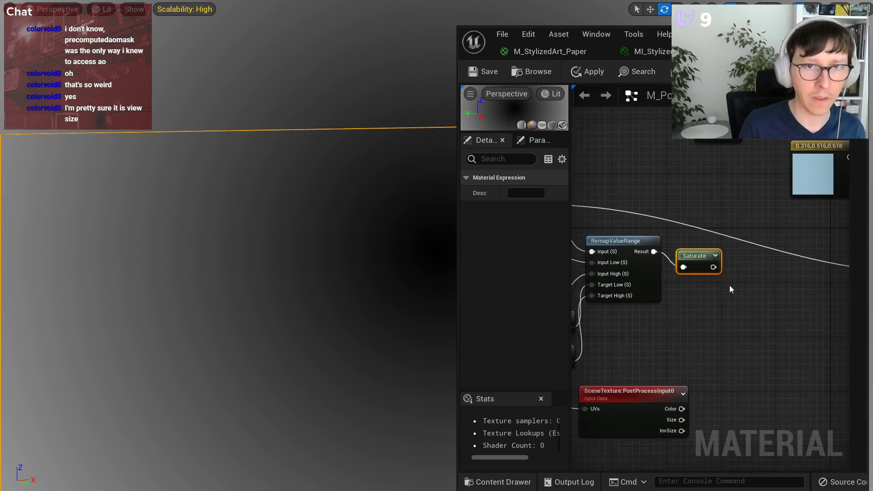
right_click_drag(730, 289, 696, 386)
left_click_drag(675, 361, 743, 219)
right_click_drag(743, 219, 662, 215)
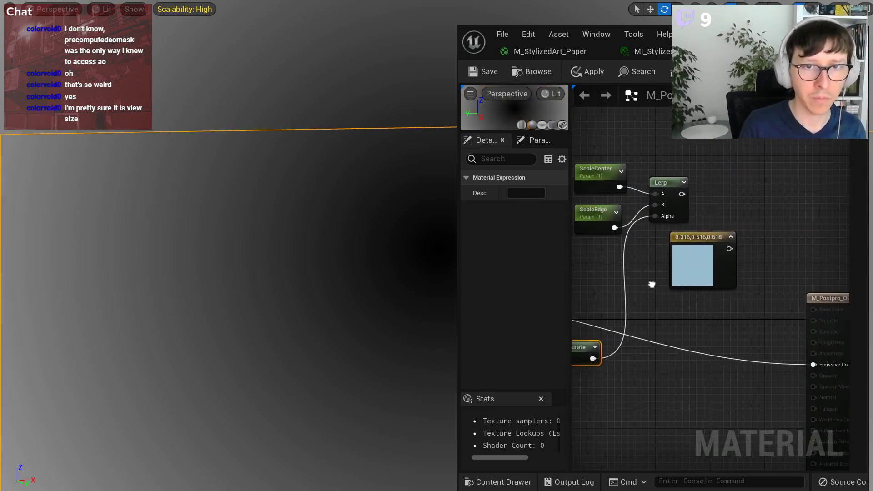
left_click_drag(696, 233, 761, 140)
Review the ScreenPosition, 0.5,0.5 constant and Subtract nodes that feed the aspect-ratio Multiply.
left_click_drag(666, 140, 574, 245)
scroll(574, 244, "down", 2)
right_click_drag(574, 245, 673, 247)
scroll(720, 257, "up", 1)
right_click_drag(716, 218, 764, 223)
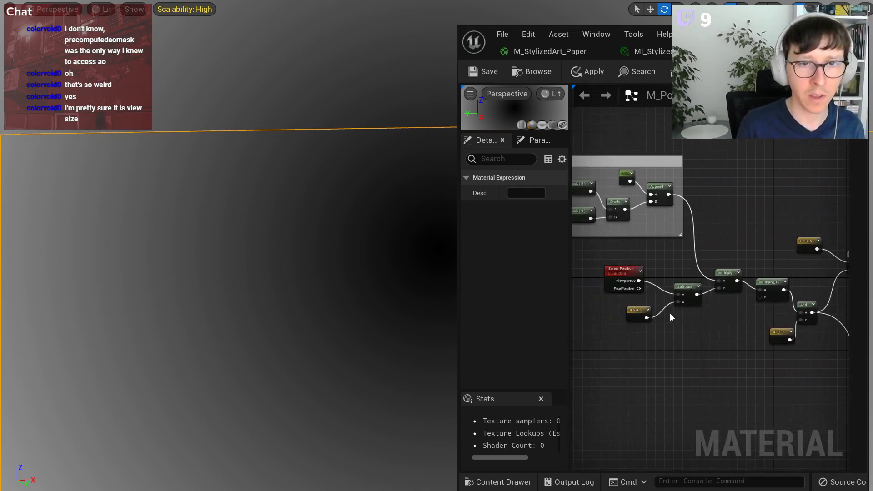
scroll(670, 316, "up", 2)
left_click_drag(613, 352, 719, 259)
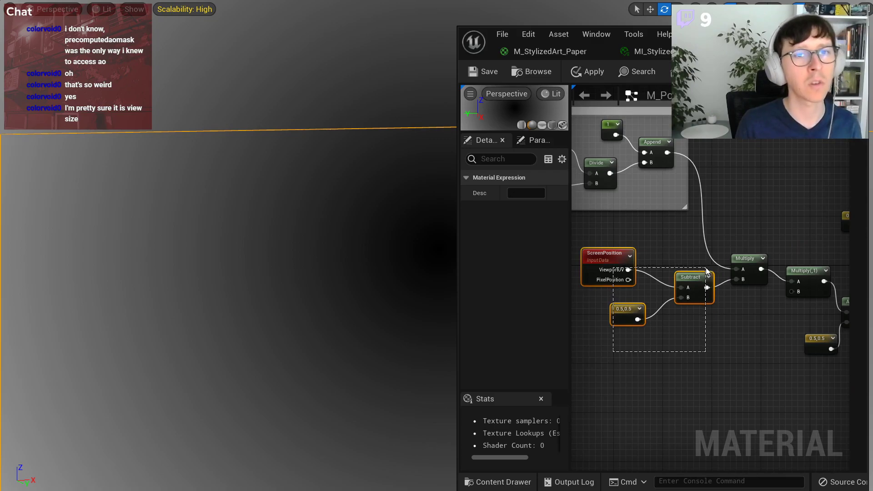
scroll(728, 355, "down", 2)
left_click(728, 354)
scroll(611, 353, "up", 2)
Delete the redundant Multiply(,1) node and connect the remaining Multiply output directly to the Add node's A input.
left_click(695, 266)
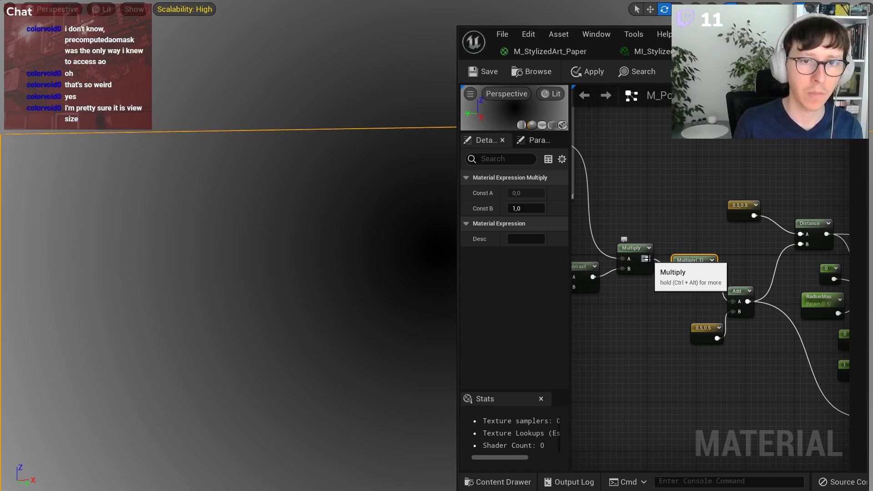
key("Delete")
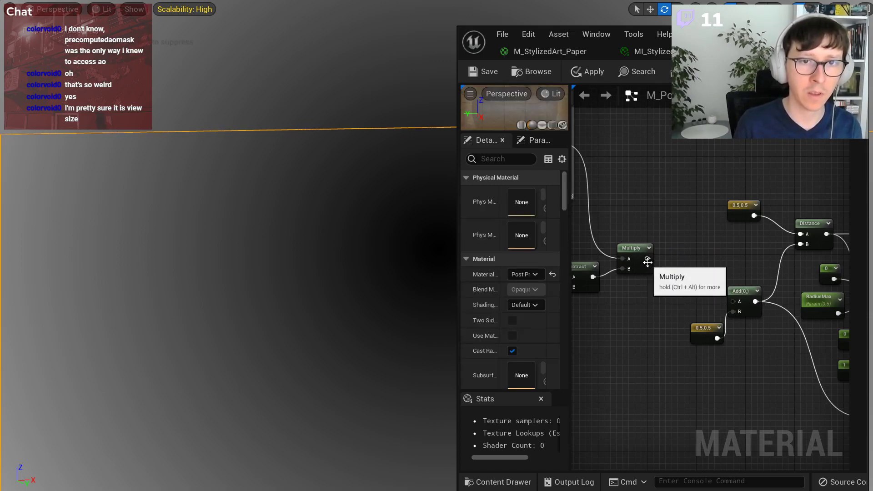
left_click_drag(648, 259, 742, 335)
left_click_drag(740, 294, 691, 287)
left_click(710, 296)
scroll(714, 300, "up", 2)
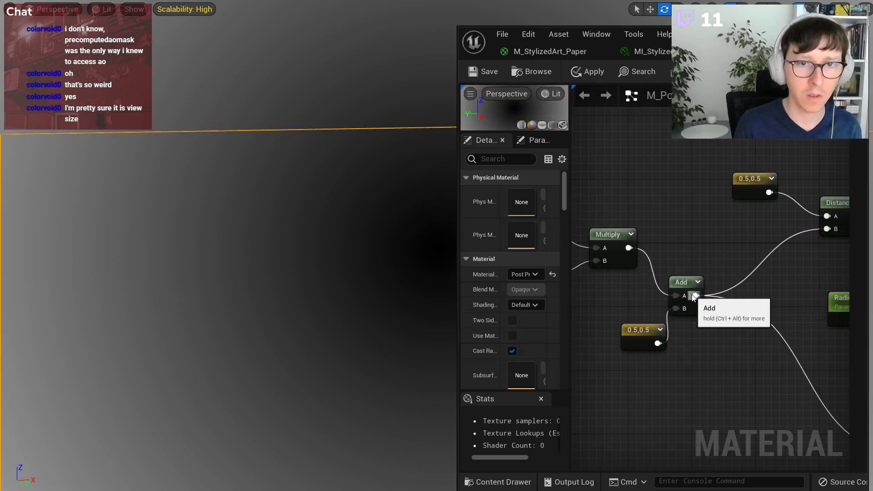
Add a named reroute declaration called UV_AspectCorrected from the Add node's output.
right_click_drag(681, 254, 664, 318)
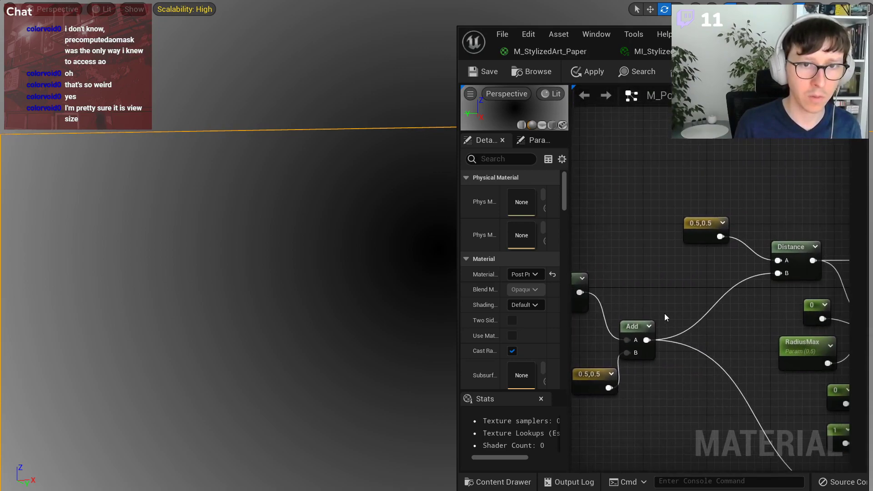
left_click_drag(646, 340, 687, 283)
type("nbame")
key("ctrl+a")
type("name")
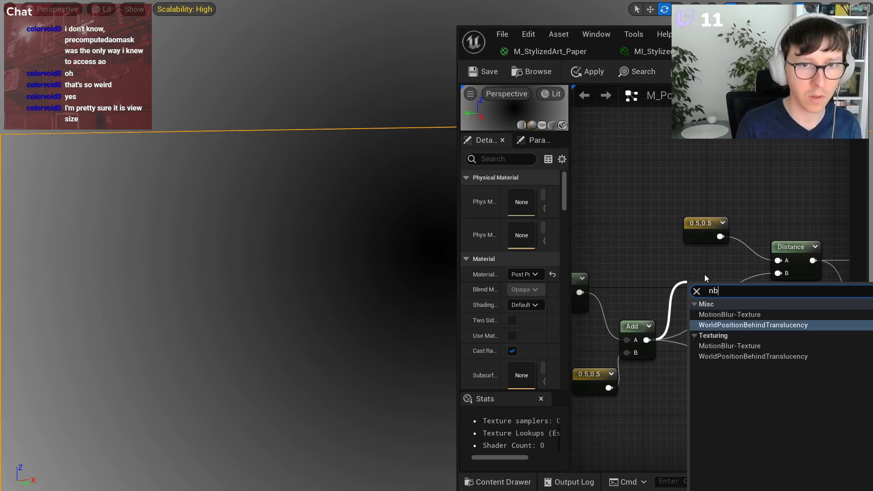
type("d")
key("Return")
type("AspectCorrected")
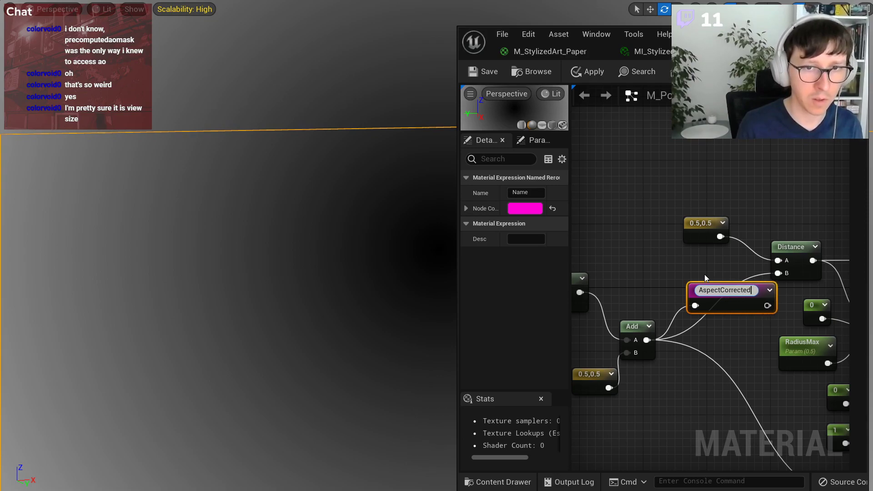
key("Home")
type("UV_")
key("Return")
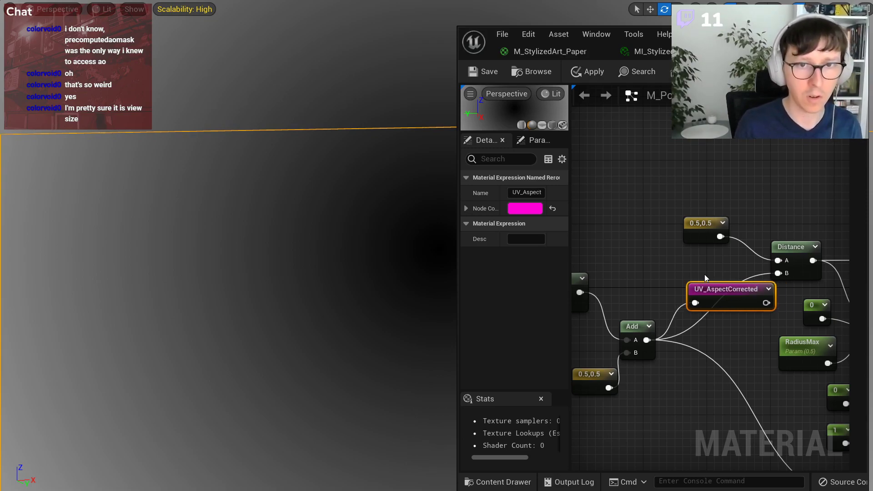
Shift the following nodes away from the UV_AspectCorrected reroute, connect its output to Distance B and tidy the Distance inputs.
scroll(715, 283, "down", 5)
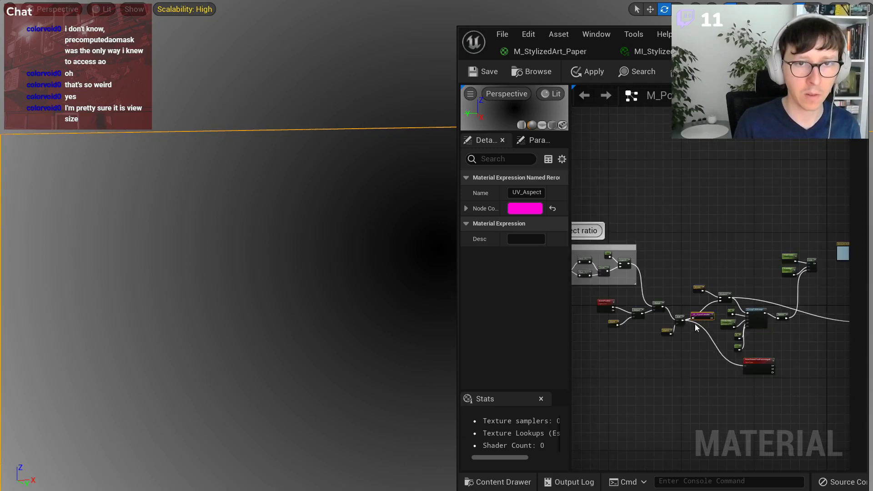
left_click(782, 334)
scroll(741, 335, "up", 4)
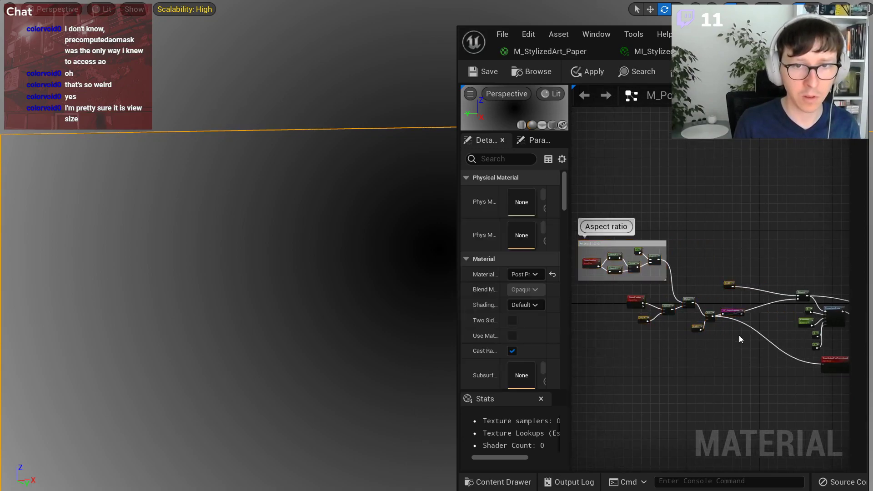
right_click_drag(754, 309, 612, 348)
left_click_drag(608, 324, 758, 285)
left_click_drag(578, 245, 720, 251)
left_click_drag(797, 269, 772, 269)
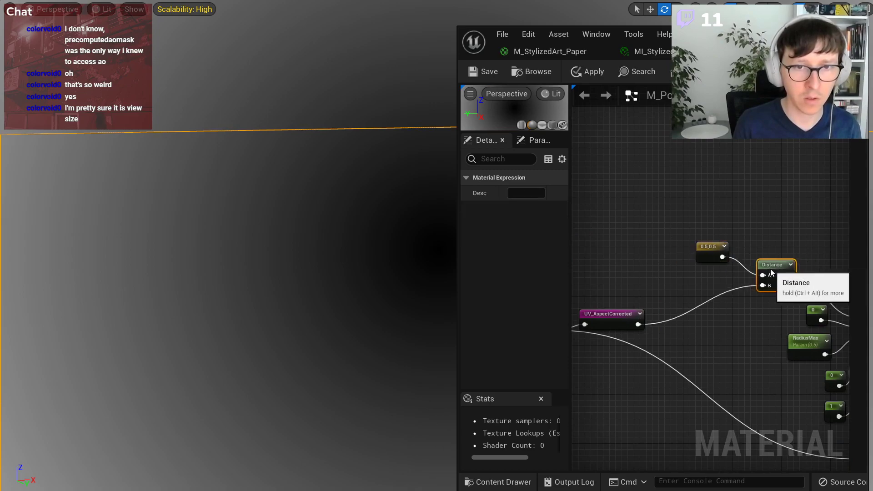
Move the SceneTexture:PostProcessInput0 node farther away from the RemapValueRange node group.
right_click_drag(687, 347, 610, 295)
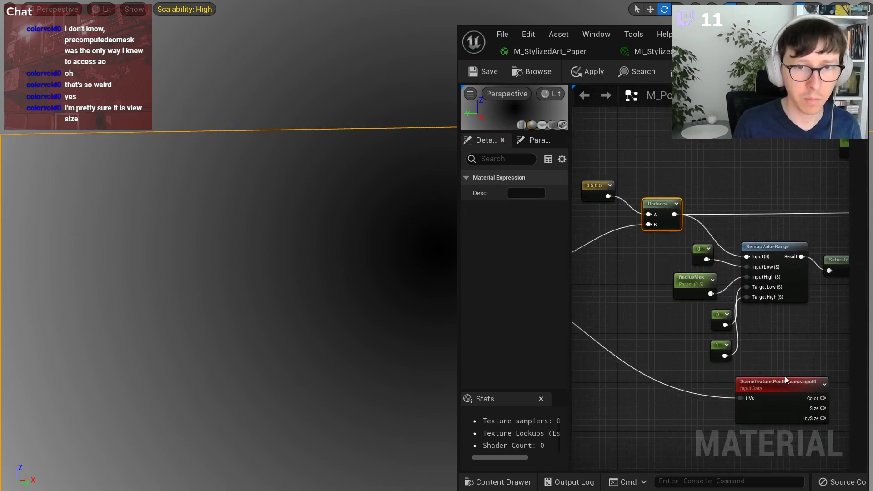
left_click(785, 381)
right_click_drag(786, 382, 816, 363)
right_click_drag(696, 307, 759, 310)
left_click(623, 276)
right_click_drag(623, 275, 448, 308)
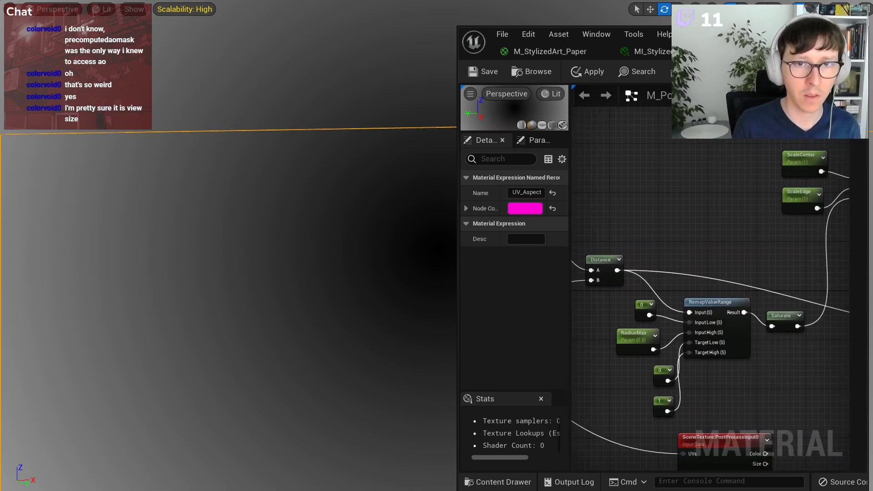
scroll(717, 238, "down", 2)
right_click_drag(717, 238, 749, 212)
left_click_drag(747, 377, 696, 417)
Enclose the center constant, Distance, RemapValueRange with its inputs and Saturate nodes in a comment titled "Radial mask".
left_click_drag(803, 365, 669, 242)
left_click_drag(601, 202, 668, 260)
left_click_drag(832, 369, 616, 212)
right_click(616, 246)
left_click(675, 328)
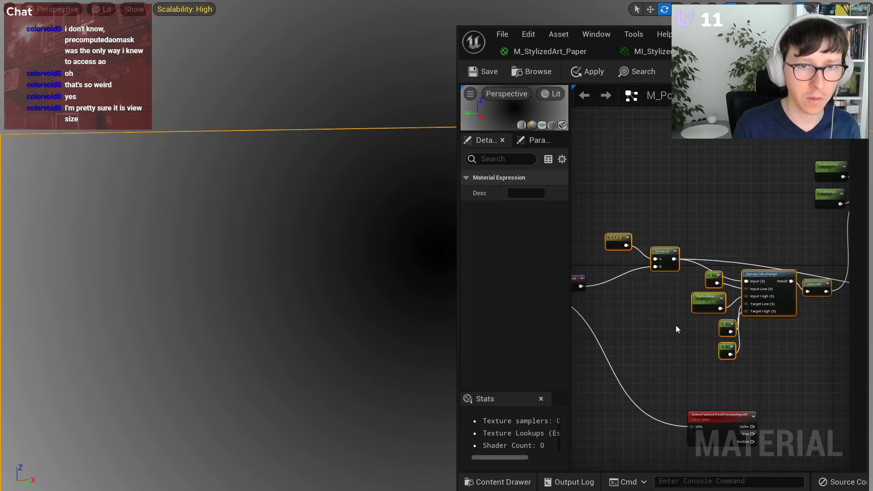
type("Radial mask")
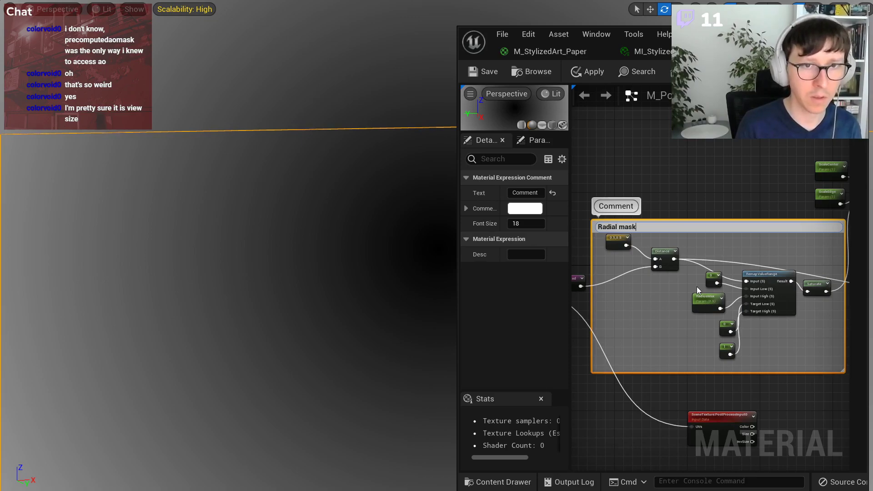
key("Return")
left_click(808, 393)
Add a named reroute declaration called RadialMask from the Saturate output and widen the Radial mask comment to enclose it.
right_click(624, 357)
right_click_drag(829, 325, 702, 337)
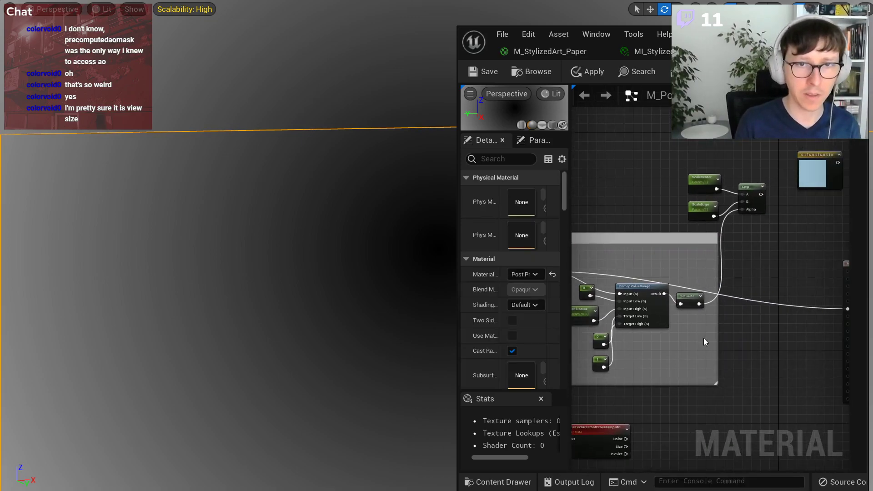
scroll(703, 337, "up", 2)
left_click_drag(699, 288, 727, 286)
type("named")
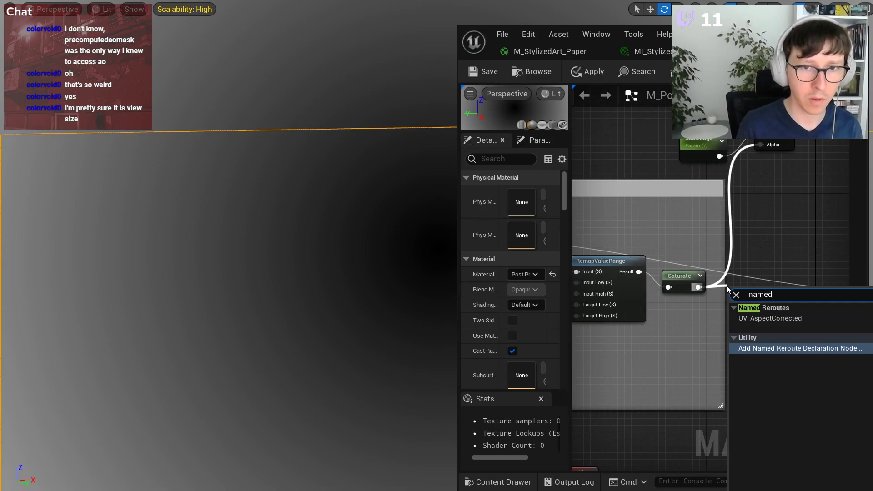
key("Return")
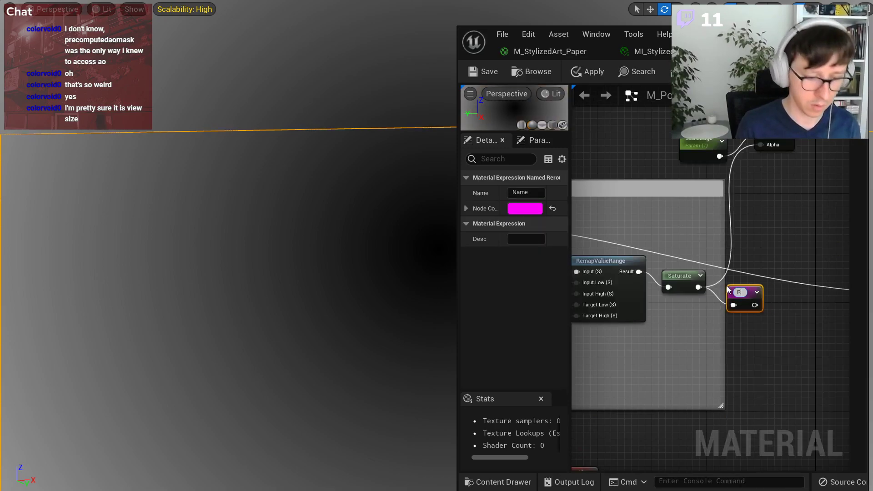
key("Return")
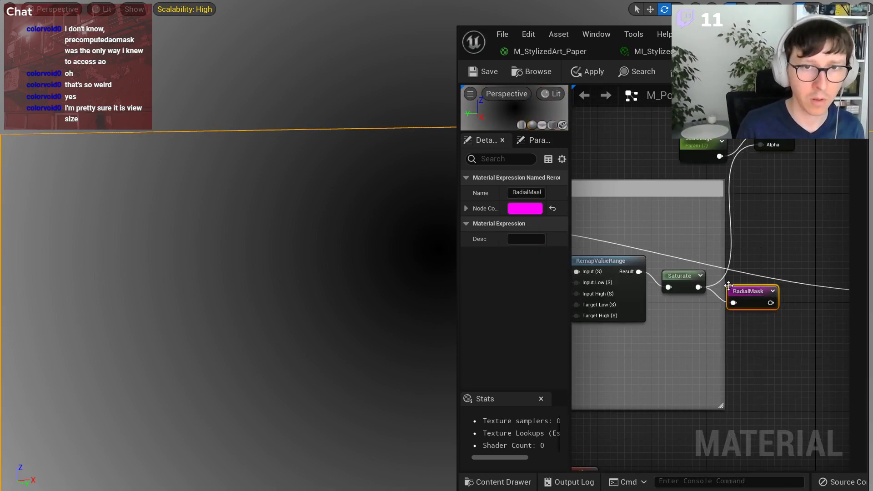
left_click_drag(724, 251, 788, 253)
left_click(775, 241)
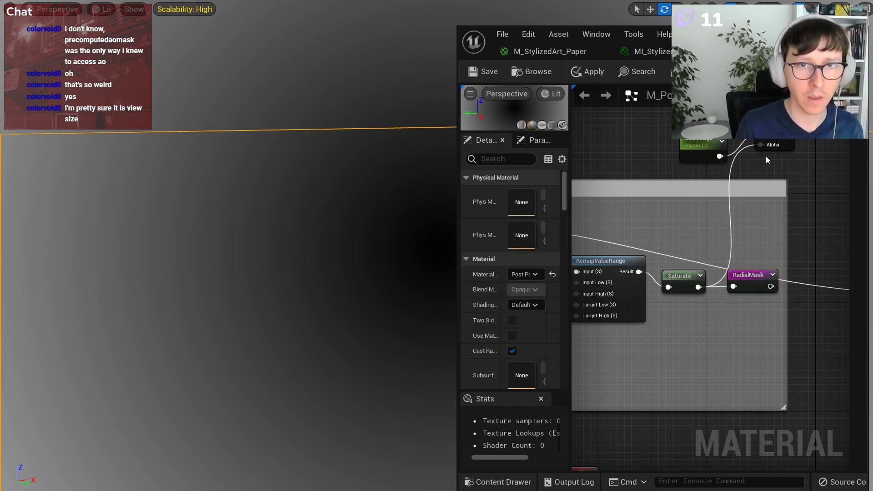
Move the ScaleCenter, ScaleEdge and Lerp nodes below the UV_AspectCorrected reroute, beside the SceneTexture node.
scroll(763, 157, "down", 4)
left_click_drag(798, 114, 716, 187)
right_click_drag(706, 163, 778, 147)
scroll(815, 148, "down", 2)
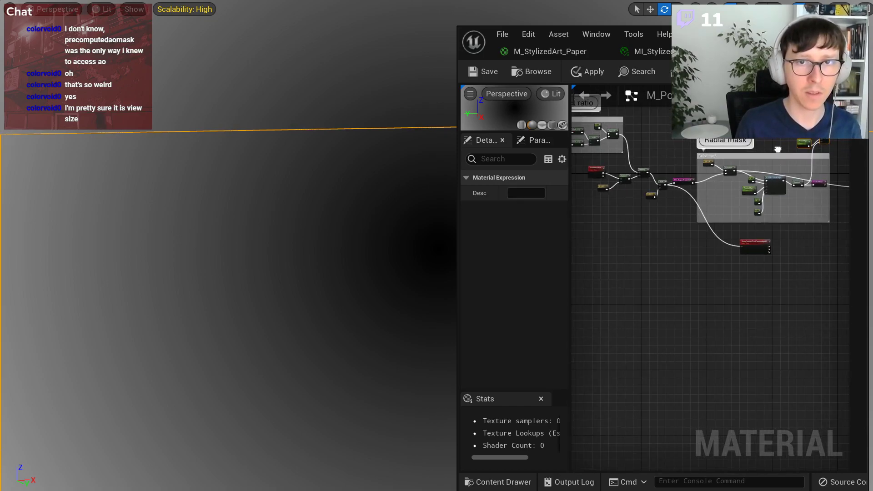
left_click_drag(820, 136, 699, 234)
Feed a RadialMask named reroute into the Lerp's Alpha input and move the scale blending nodes down into open space.
scroll(686, 271, "up", 4)
right_click(610, 181)
type("radia")
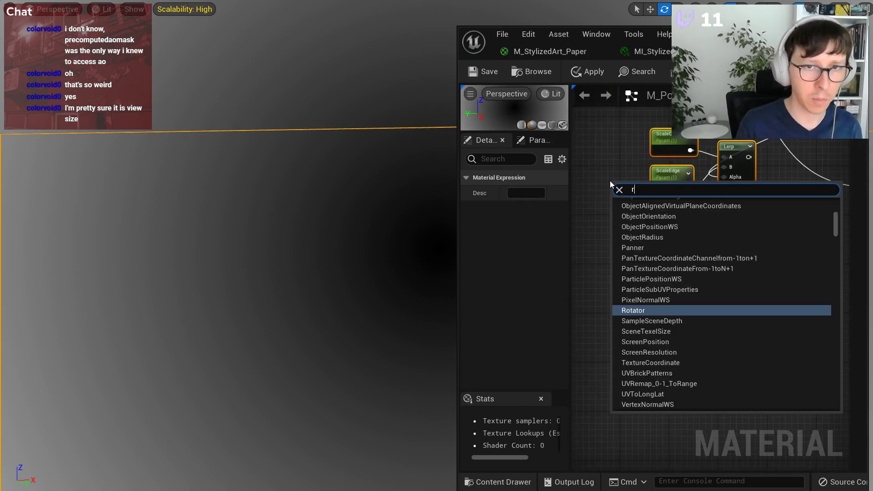
key("Up")
key("Up")
key("Up")
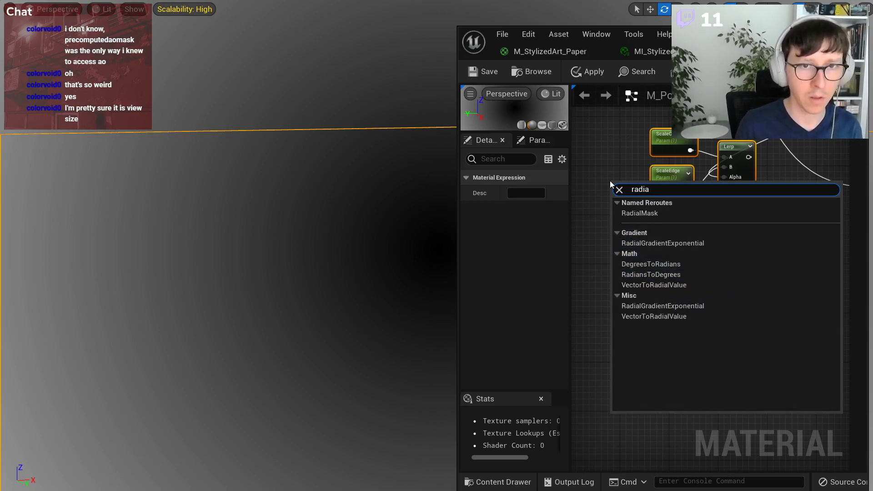
key("Return")
left_click_drag(636, 186, 726, 177)
left_click_drag(783, 243, 661, 133)
left_click_drag(734, 146, 703, 251)
Add a UV_AspectCorrected named reroute usage above the ScaleCenter, ScaleEdge and Lerp nodes.
right_click(657, 183)
type("uv)_?")
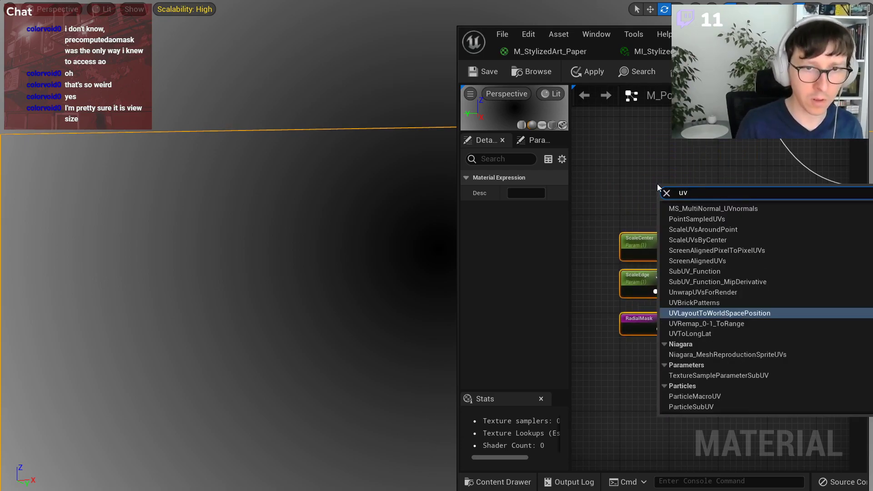
key("BackSpace")
key("BackSpace")
key("BackSpace")
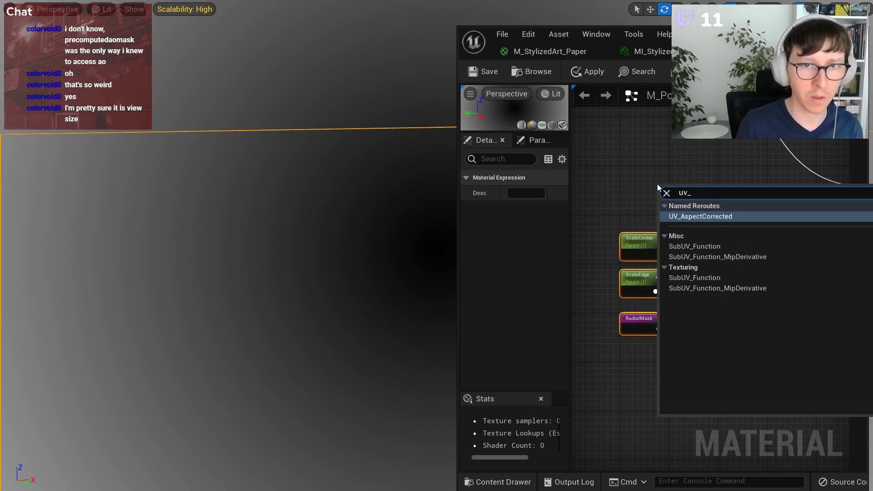
key("Return")
left_click_drag(682, 189, 670, 197)
left_click(764, 280)
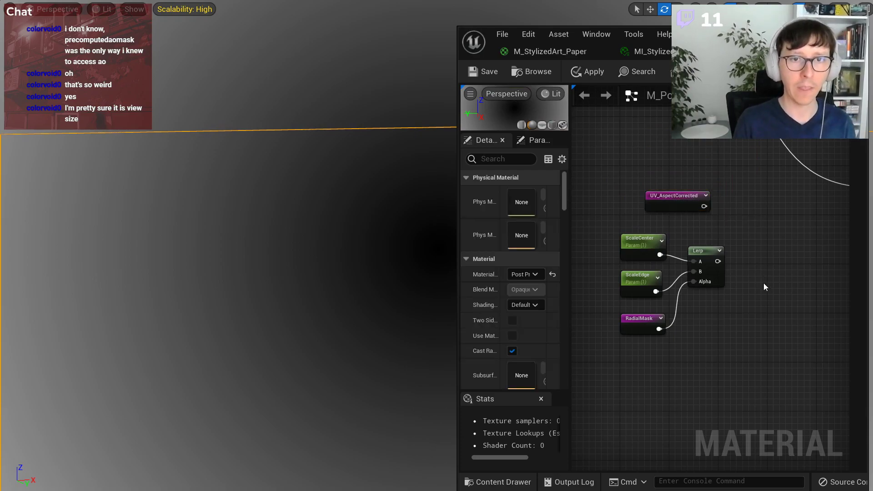
Place a Multiply node beside the scale Lerp.
right_click_drag(766, 273, 712, 298)
scroll(696, 289, "up", 1)
left_click(693, 262)
Delete the Add node and its 0.5,0.5 constant, leaving the aspect Multiply feeding the UV_AspectCorrected reroute declaration.
right_click_drag(693, 262, 723, 315)
scroll(713, 291, "down", 2)
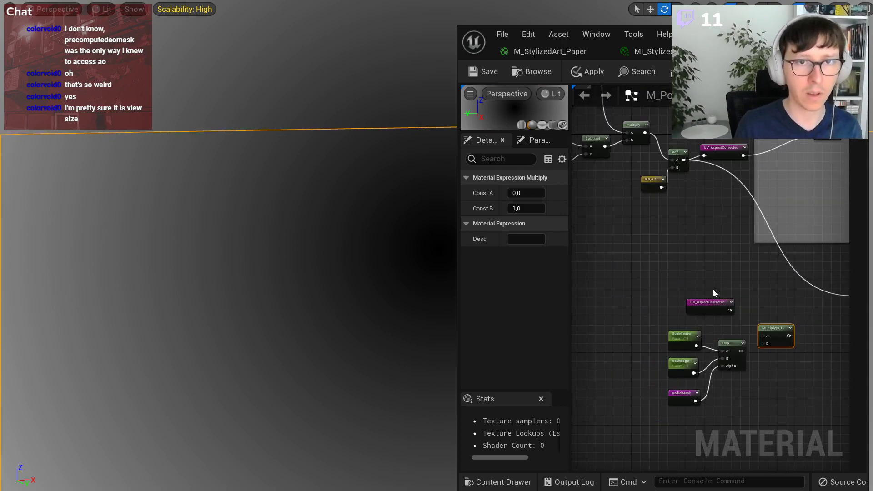
right_click_drag(674, 193, 799, 319)
left_click(661, 196)
scroll(799, 318, "up", 1)
left_click_drag(753, 307, 735, 271)
key("Delete")
left_click_drag(800, 254, 780, 224)
Rename the UV_AspectCorrected reroute declaration to UV_ZeroCentered_AspectCorrected and move it closer to the Multiply node feeding it.
left_click(526, 192)
left_click_drag(522, 193, 477, 193)
left_click(519, 193)
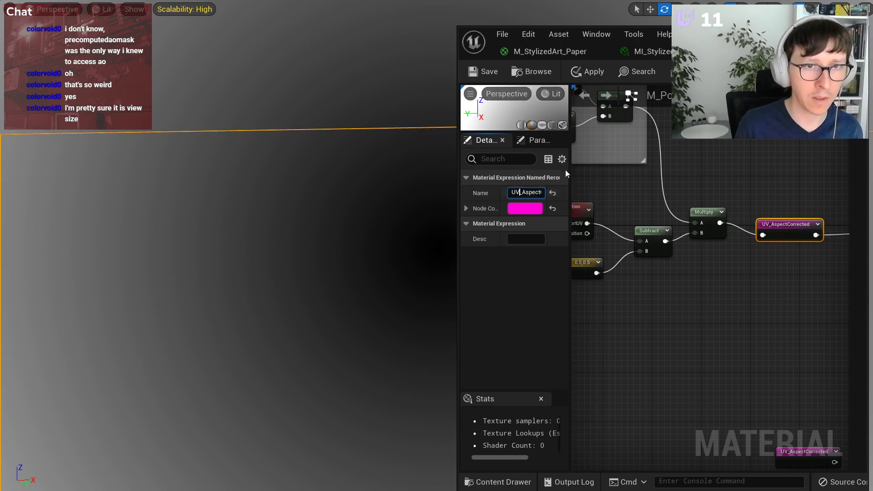
type("_ZeroCentered")
key("Return")
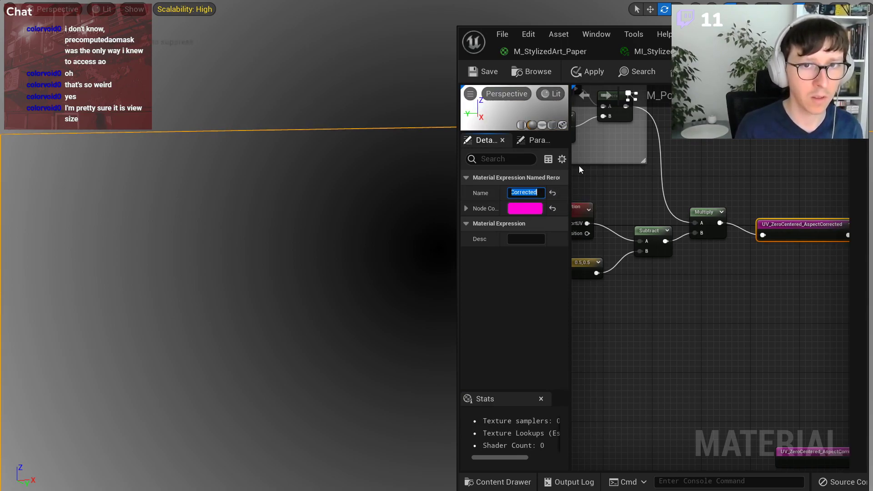
right_click_drag(809, 281, 746, 278)
left_click(746, 278)
scroll(715, 255, "up", 1)
left_click_drag(731, 227, 717, 214)
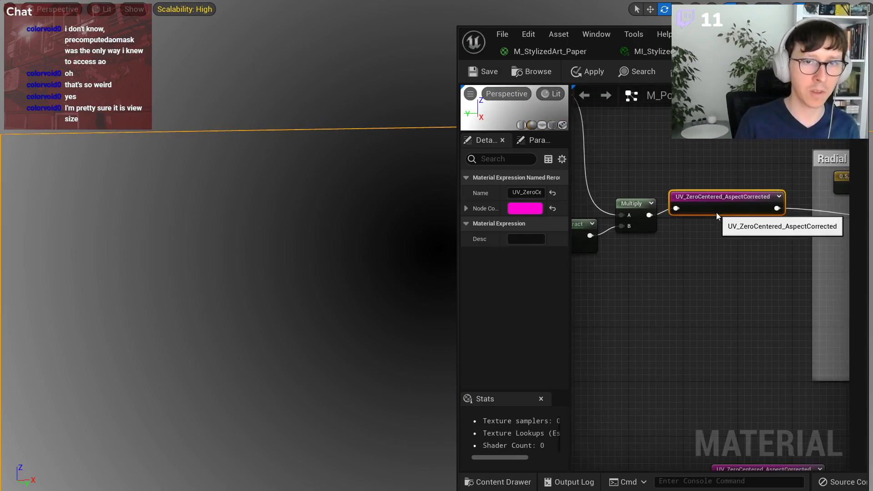
left_click(728, 256)
Disconnect the Distance output from the material's Emissive Color, keeping its link to RemapValueRange.
right_click_drag(753, 268, 632, 283)
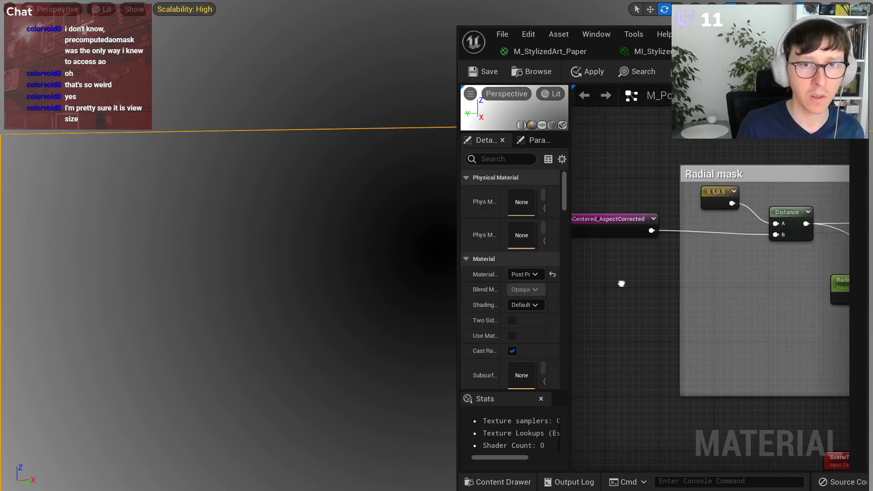
scroll(640, 280, "down", 3)
right_click_drag(695, 269, 602, 262)
scroll(780, 273, "up", 2)
right_click_drag(815, 300, 803, 317)
left_click(795, 290, "alt")
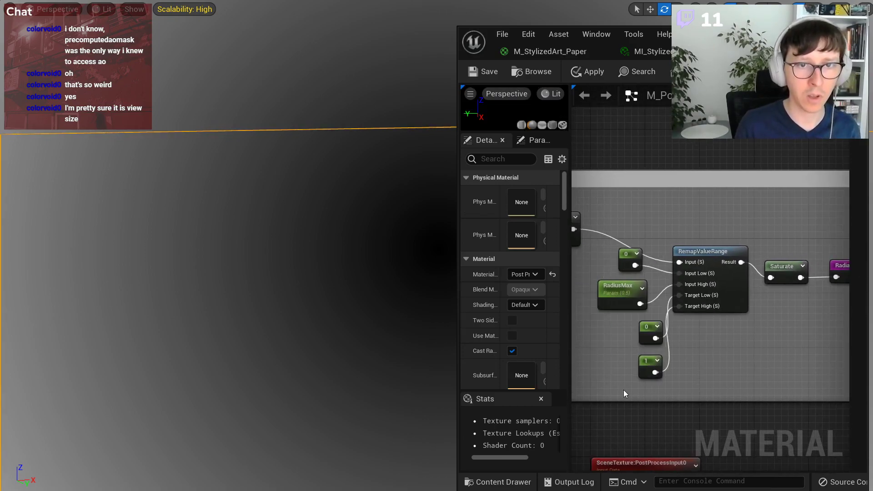
Connect the UV_ZeroCentered_AspectCorrected usage to Multiply A and the scale Lerp to Multiply B, and reposition the Multiply node.
right_click_drag(626, 391, 755, 392)
scroll(651, 360, "down", 2)
scroll(694, 320, "up", 5)
left_click_drag(636, 273, 823, 423)
right_click_drag(745, 322, 715, 303)
left_click(709, 289)
left_click_drag(707, 275, 749, 299)
left_click_drag(690, 331, 731, 320)
right_click_drag(743, 362, 669, 362)
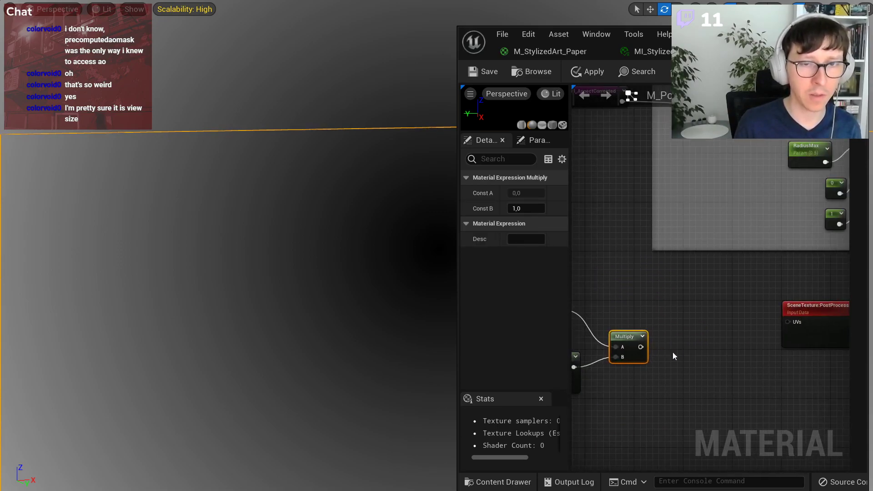
Move the M_Postpro_OilPaint output node from the far end of the graph to beside the new Multiply node.
scroll(669, 362, "down", 3)
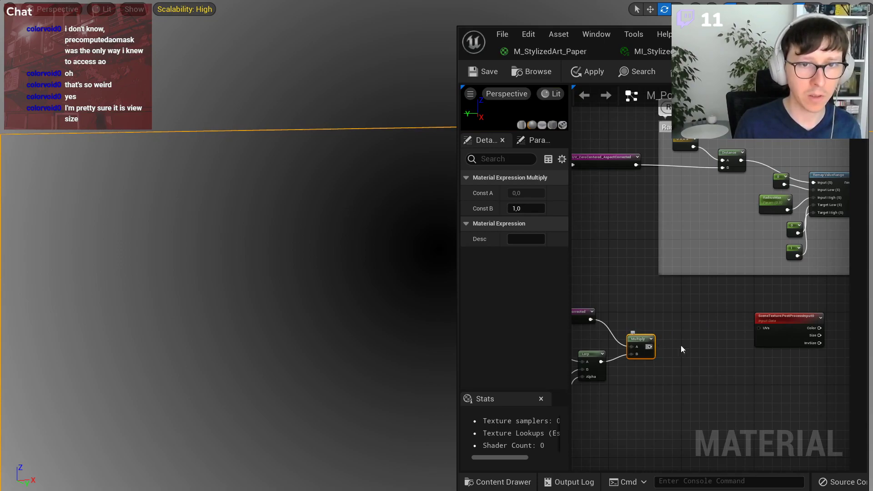
scroll(704, 348, "down", 2)
left_click(704, 348)
scroll(692, 351, "up", 1)
right_click_drag(691, 351, 557, 400)
left_click_drag(757, 298, 603, 410)
right_click_drag(602, 410, 830, 312)
right_click(814, 324)
left_click(824, 295)
left_click_drag(824, 296, 698, 326)
scroll(698, 327, "up", 3)
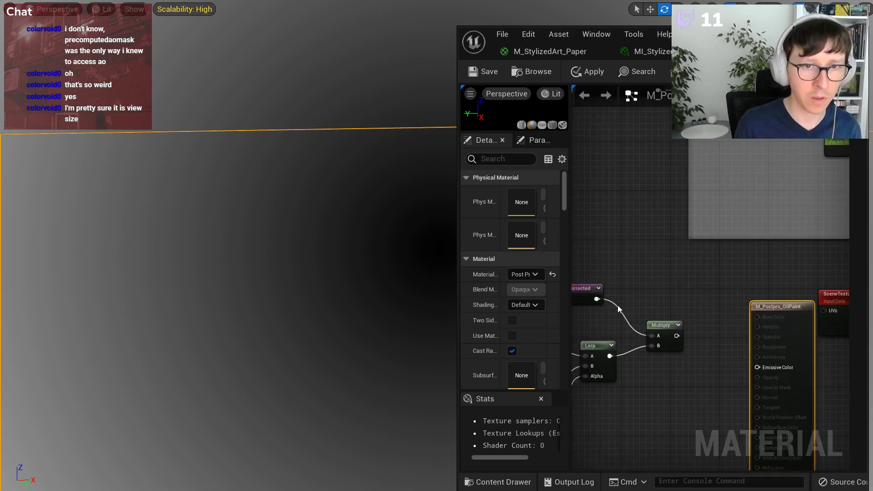
Wire the UV_ZeroCentered_AspectCorrected usage to Emissive Color, apply the material and uncover the viewport to check the UVs.
right_click(758, 285)
left_click_drag(773, 306, 748, 276)
left_click(588, 72)
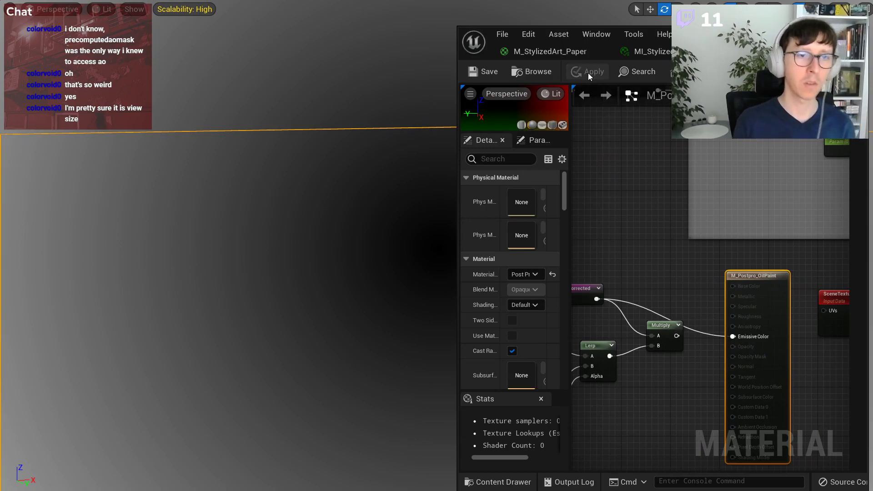
left_click_drag(714, 45, 615, 477)
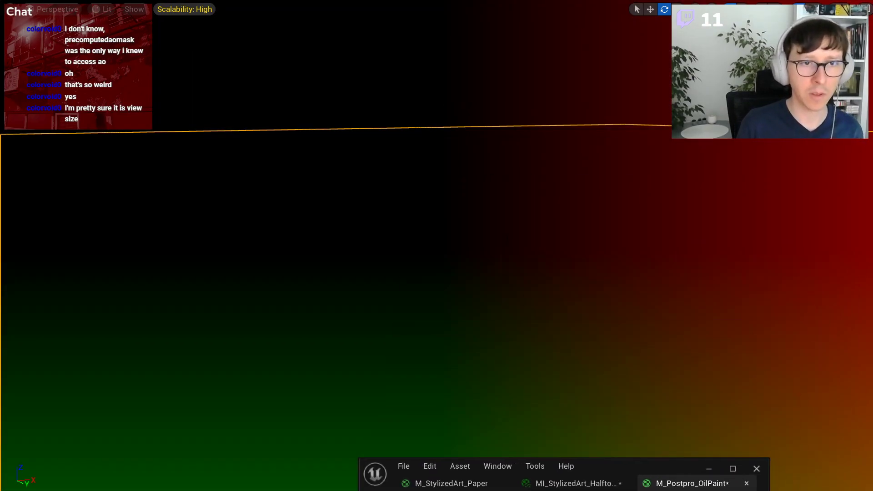
left_click(648, 70)
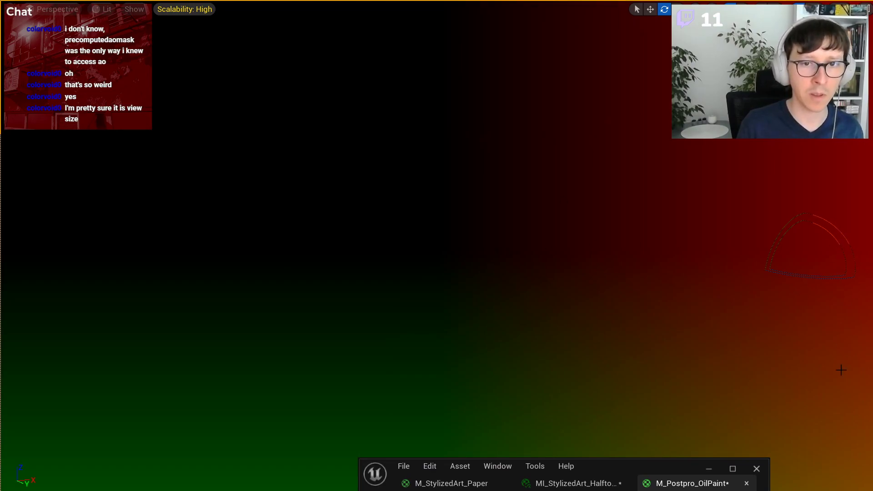
Add Frac and Abs nodes and route UV_ZeroCentered_AspectCorrected through them into Emissive Color.
left_click_drag(601, 466, 755, 139)
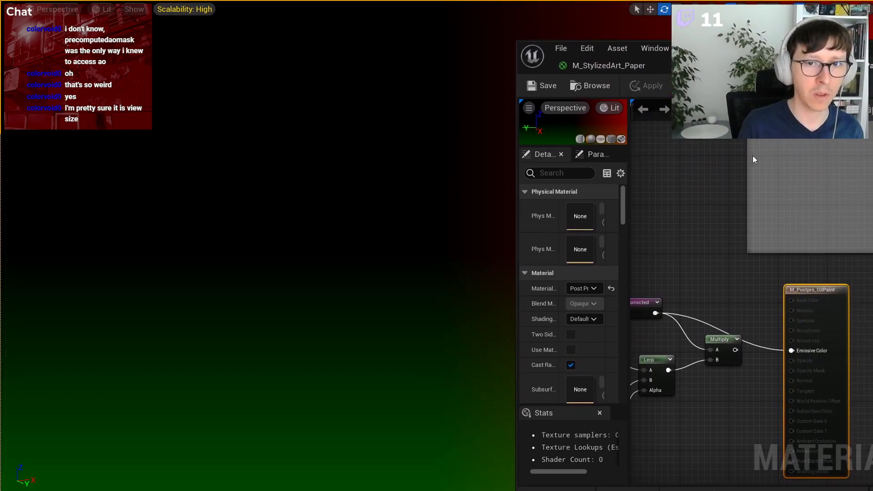
right_click(697, 299)
type("frac")
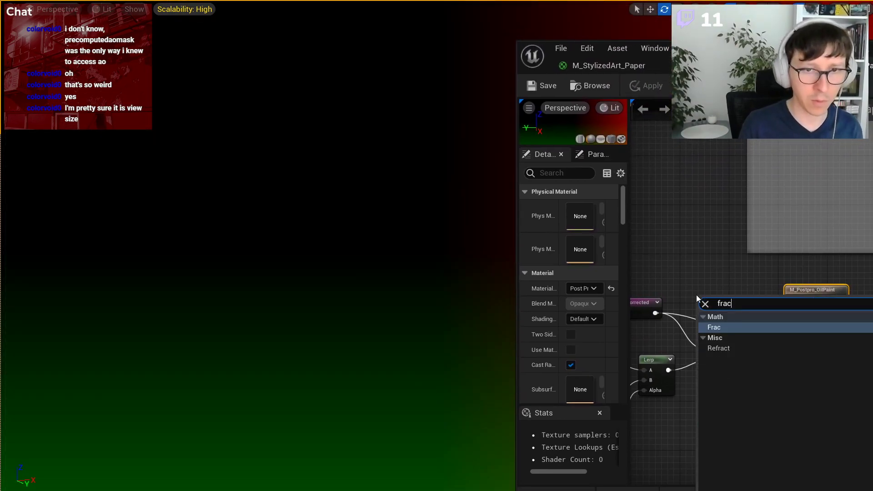
key("Return")
right_click(731, 310)
type("abs")
key("Return")
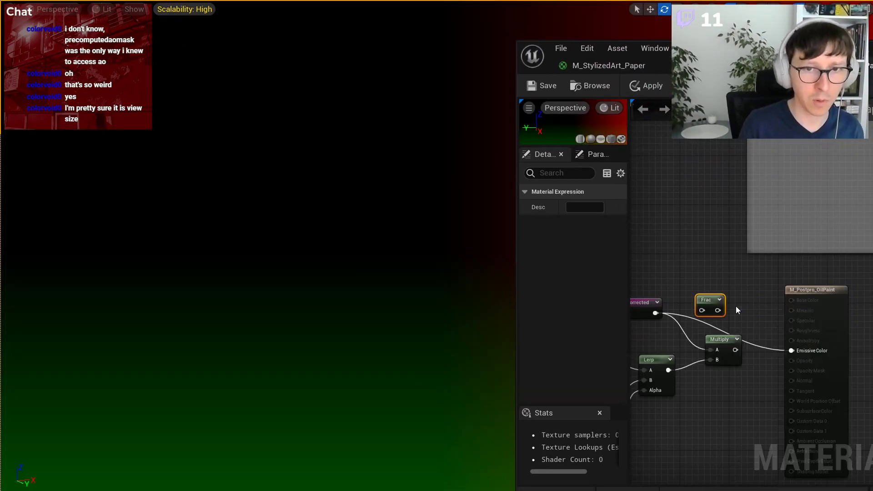
scroll(710, 306, "up", 2)
left_click_drag(635, 316, 854, 373)
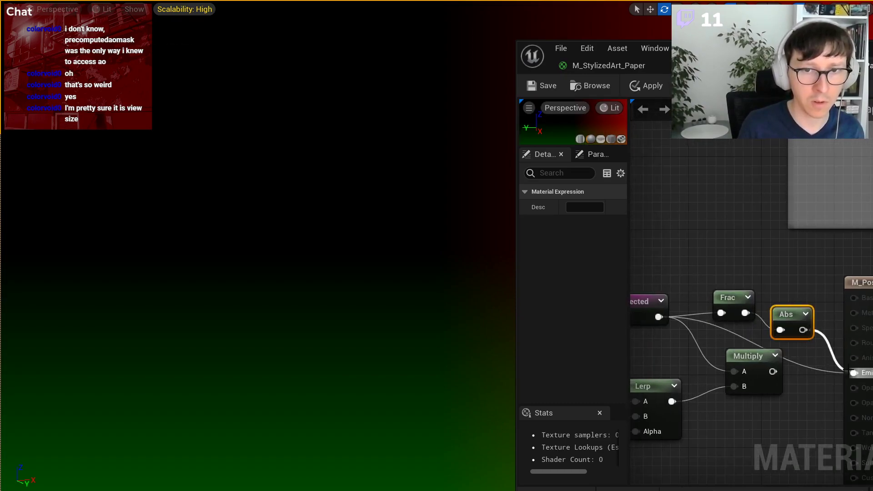
Apply the material, examine the Frac and Abs preview across the whole viewport and bring the material editor back.
left_click(646, 86)
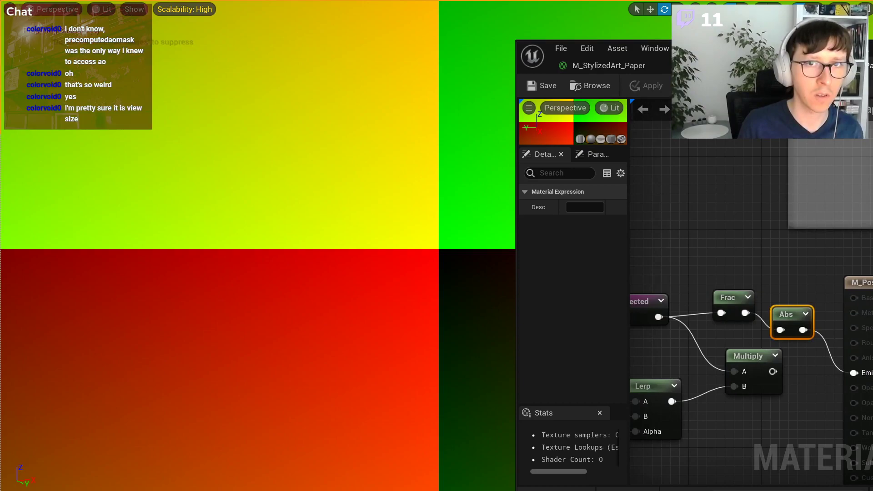
key("super+Down")
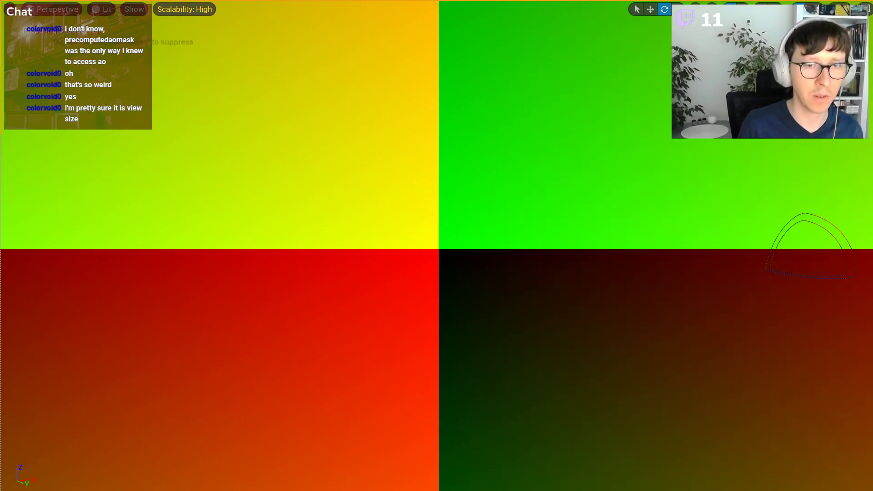
key("alt+Tab")
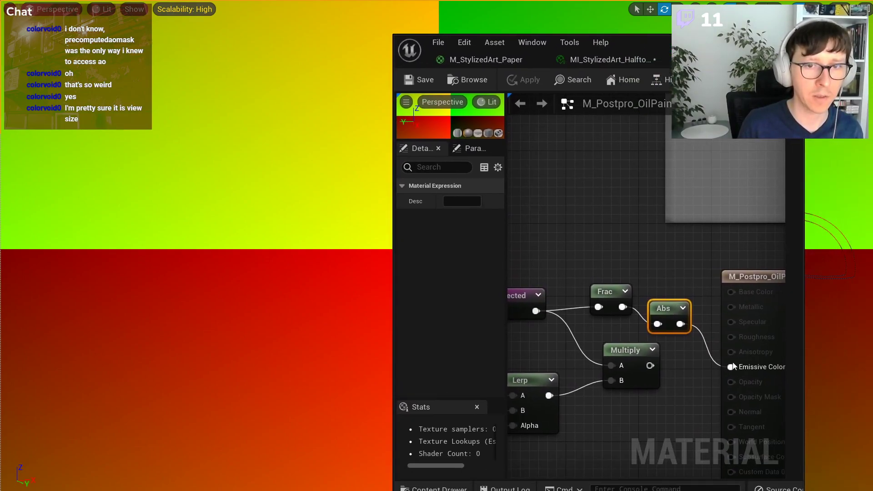
left_click_drag(629, 44, 685, 39)
Preview the radial mask by connecting the RadialMask reroute usage to Emissive Color and applying the material.
right_click_drag(620, 291, 688, 236)
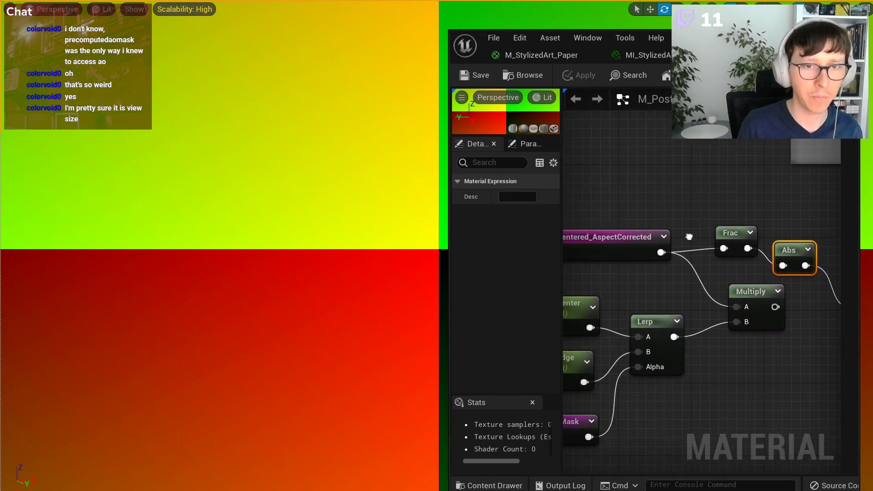
scroll(642, 319, "down", 2)
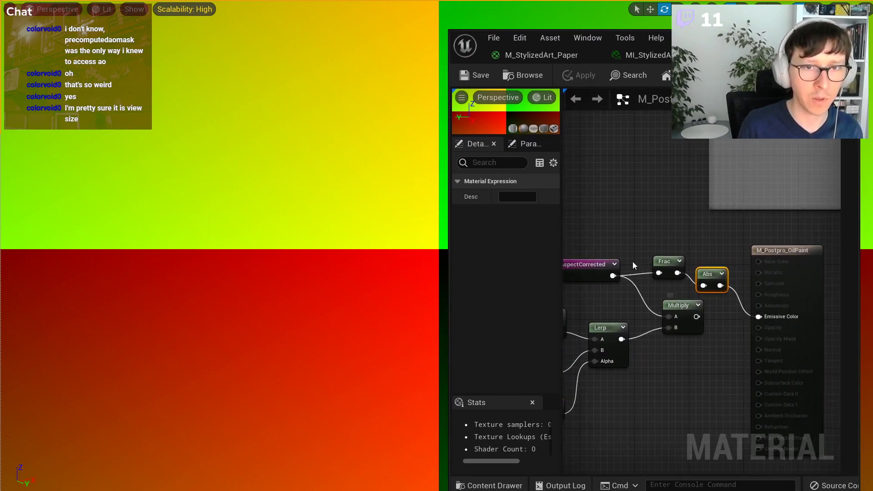
left_click_drag(604, 407, 806, 310)
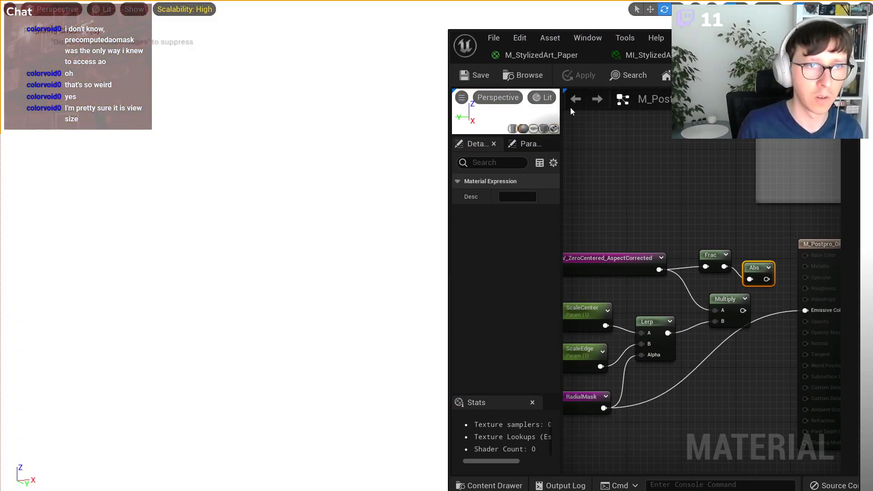
Set the default value of the RadiusMax parameter in the Radial mask group to 0.
right_click_drag(733, 172, 594, 321)
scroll(665, 287, "up", 4)
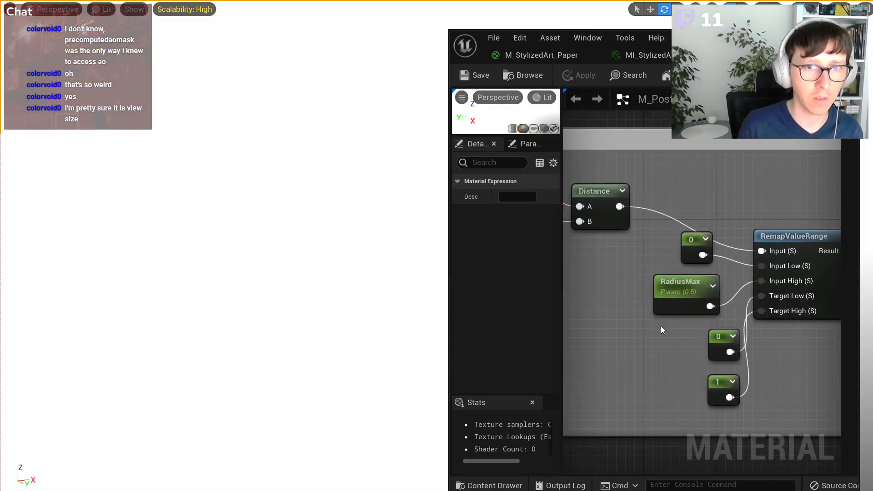
scroll(682, 324, "down", 4)
scroll(773, 319, "up", 3)
right_click_drag(692, 310, 572, 322)
left_click(627, 270)
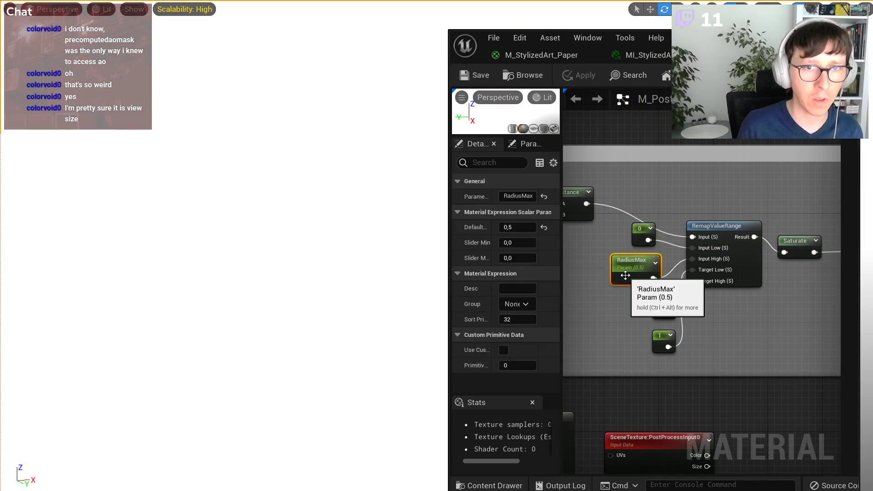
left_click_drag(517, 227, 563, 227)
right_click_drag(729, 274, 608, 293)
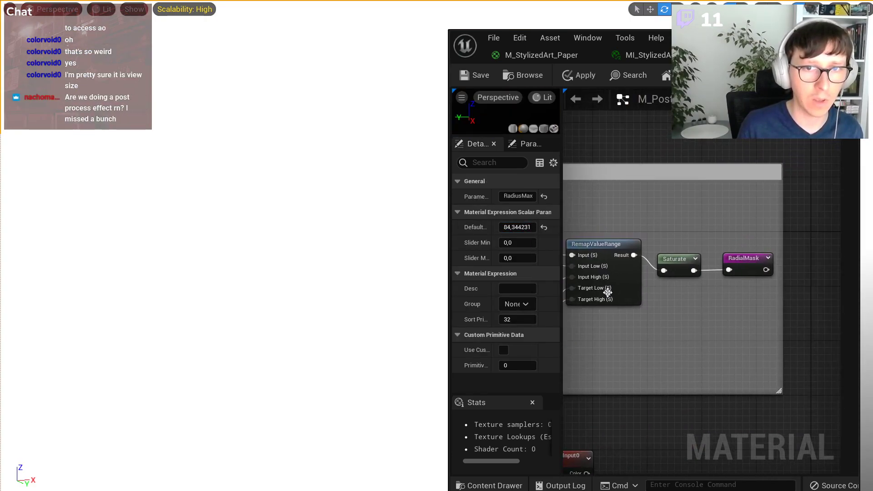
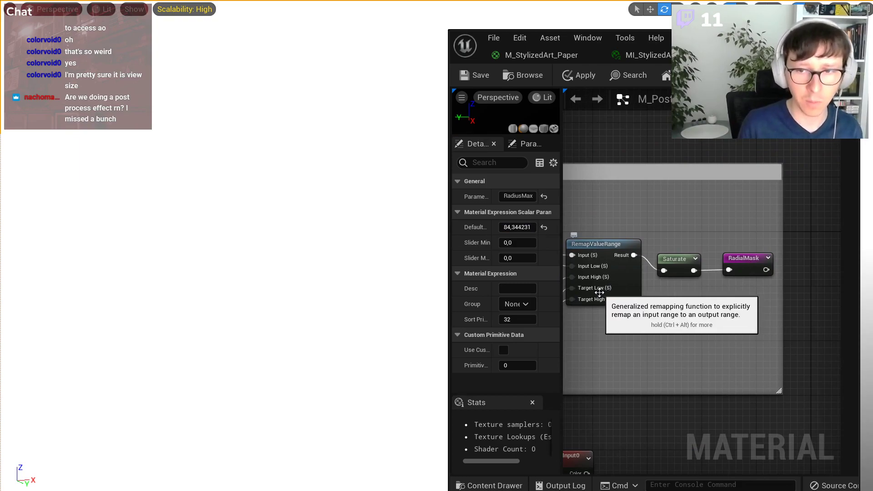
left_click(523, 226)
type("0")
key("Return")
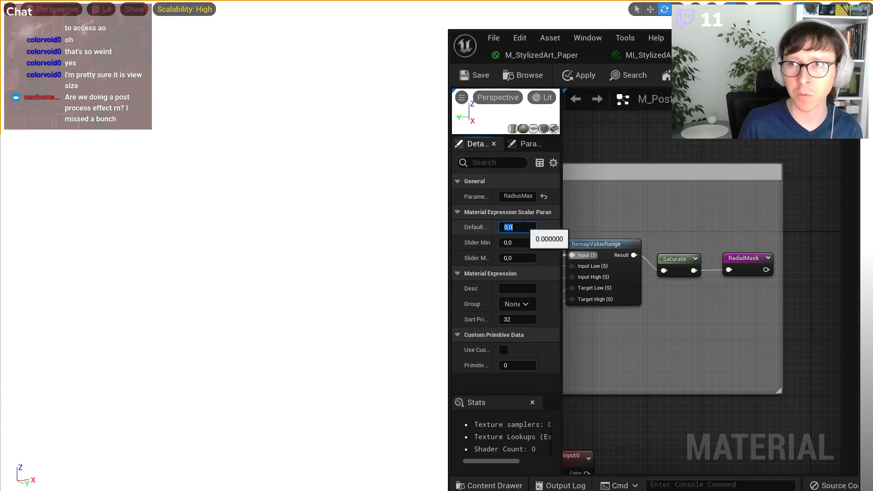
Reconnect the UV_ZeroCentered_AspectCorrected usage to Emissive Color, apply the material and move the editor window aside.
right_click_drag(566, 236, 700, 211)
left_click_drag(633, 324, 770, 361)
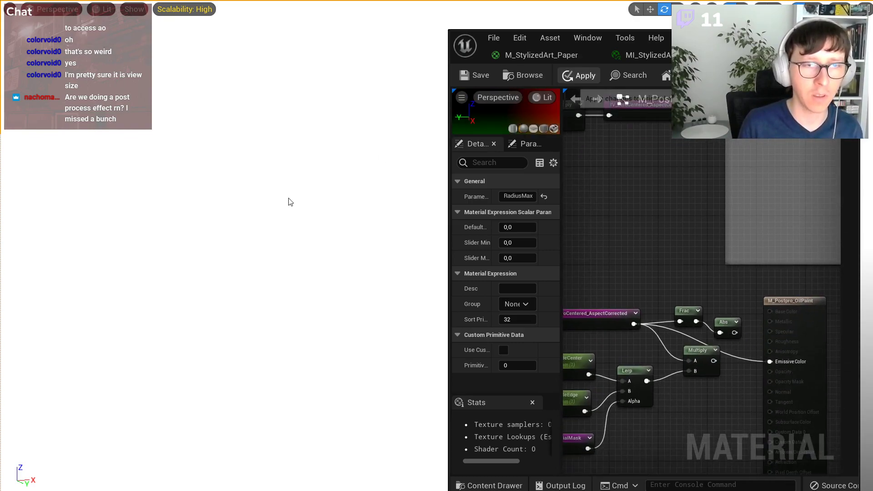
left_click(580, 75)
left_click_drag(772, 45, 365, 35)
Replace the 0.5,0.5 constant in the Radial mask group with a 0,0 two-component constant connected to the Distance node's A input.
scroll(256, 230, "down", 3)
scroll(317, 244, "up", 3)
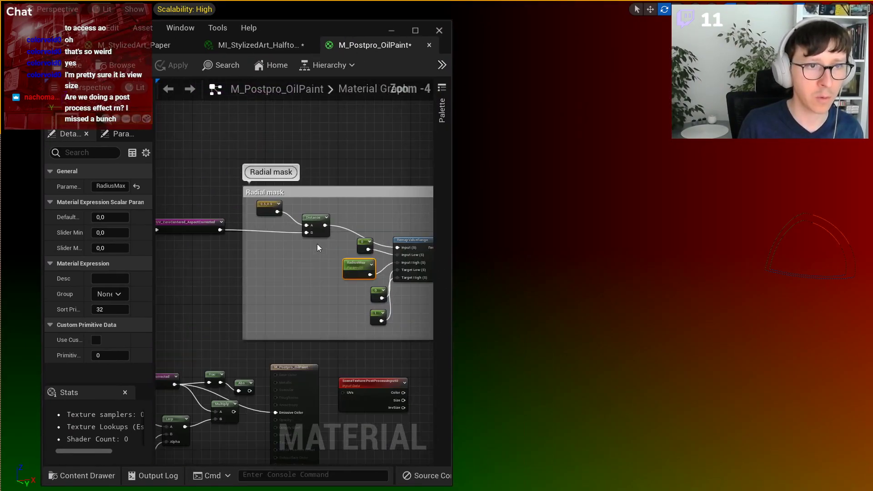
left_click(235, 186)
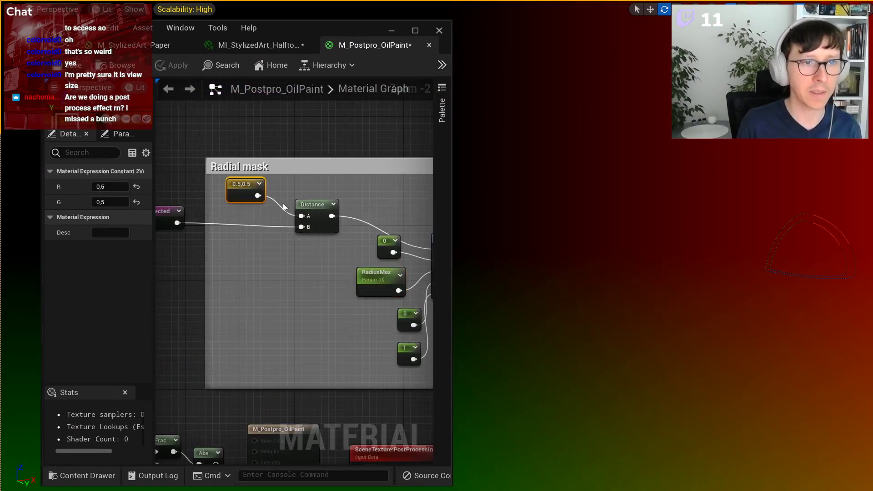
key("Delete")
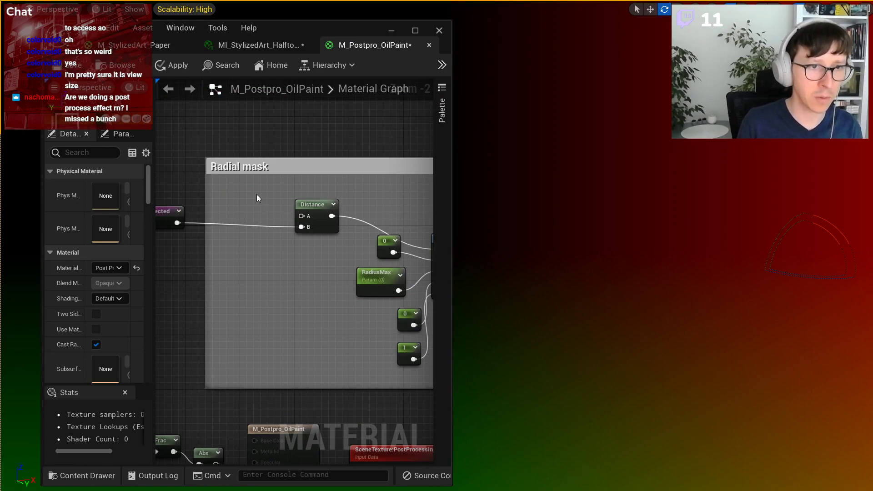
left_click(256, 196)
left_click_drag(277, 212, 301, 216)
Connect the RadialMask reroute usage to Emissive Color and apply the material.
right_click_drag(224, 310, 205, 193)
right_click_drag(254, 269, 332, 228)
right_click_drag(224, 388, 306, 343)
left_click_drag(194, 392, 396, 297)
right_click_drag(385, 188, 239, 325)
right_click_drag(266, 193, 308, 280)
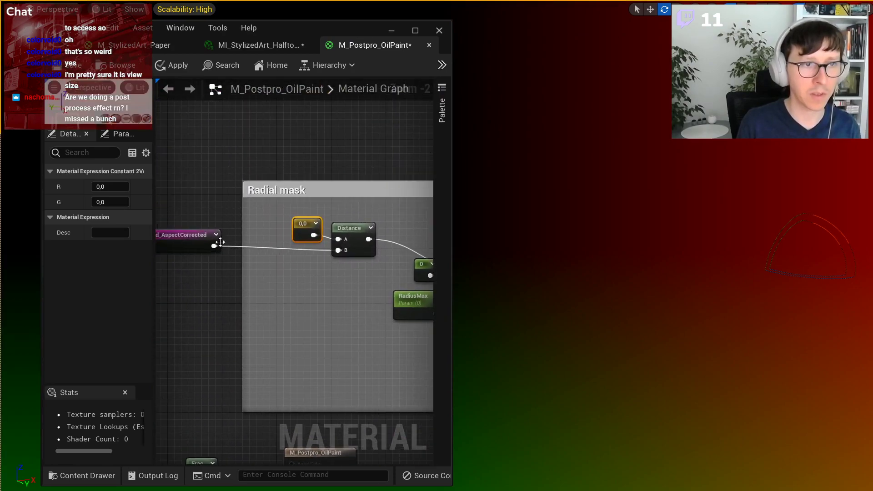
right_click_drag(227, 244, 275, 246)
right_click_drag(337, 247, 199, 247)
right_click_drag(281, 270, 202, 252)
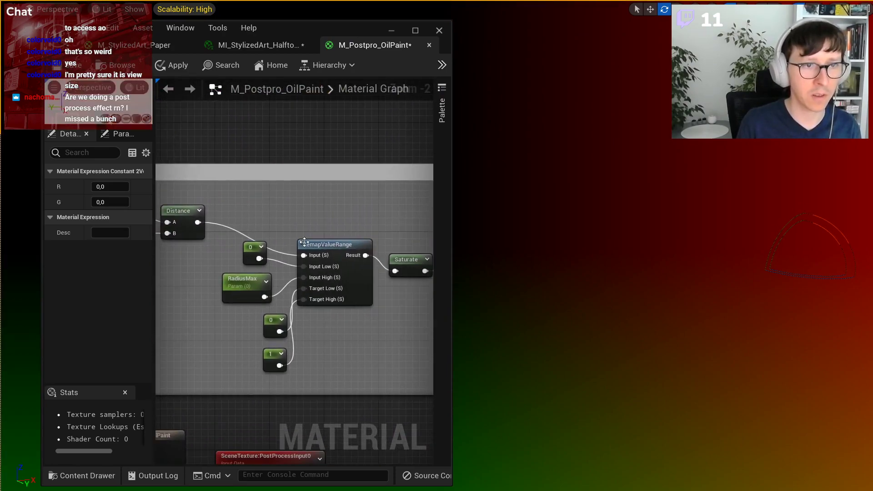
left_click(173, 65)
Set the RadiusMax default value to 0.5 and move the material editor aside to check the mask in the viewport.
left_click(243, 282)
left_click(109, 217)
key("Return")
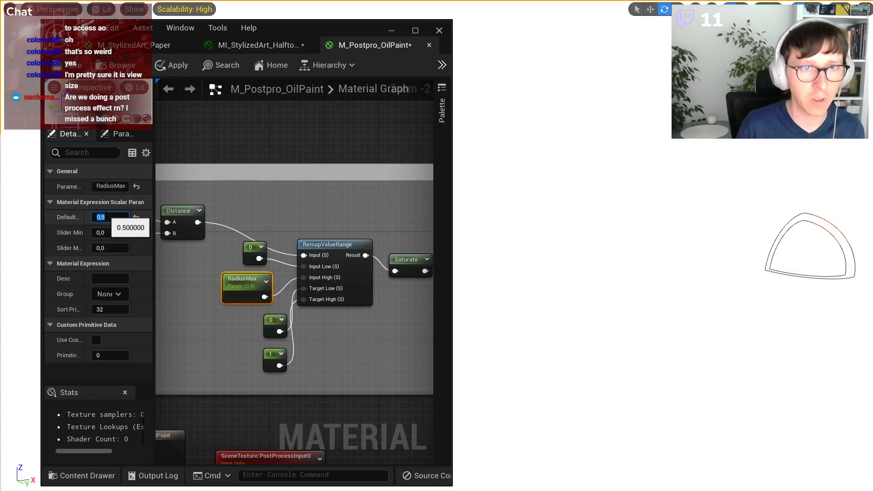
left_click_drag(300, 25, 820, 63)
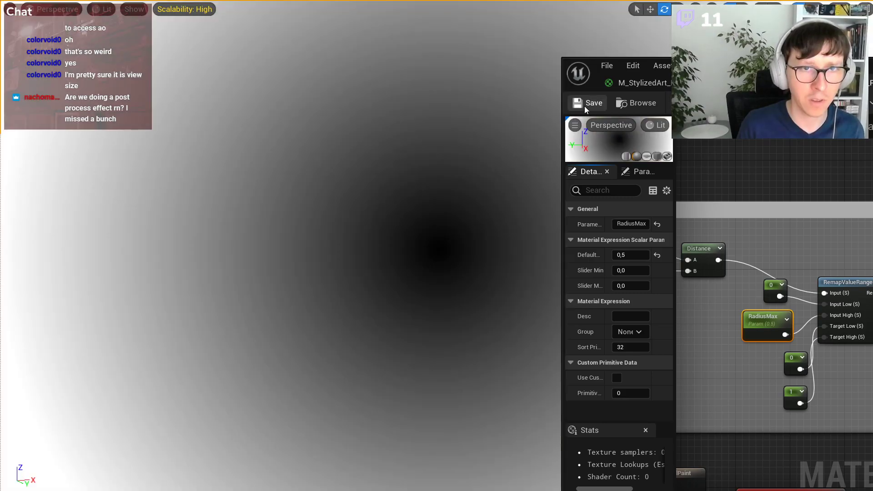
left_click_drag(728, 69, 720, 17)
right_click_drag(772, 215, 810, 216)
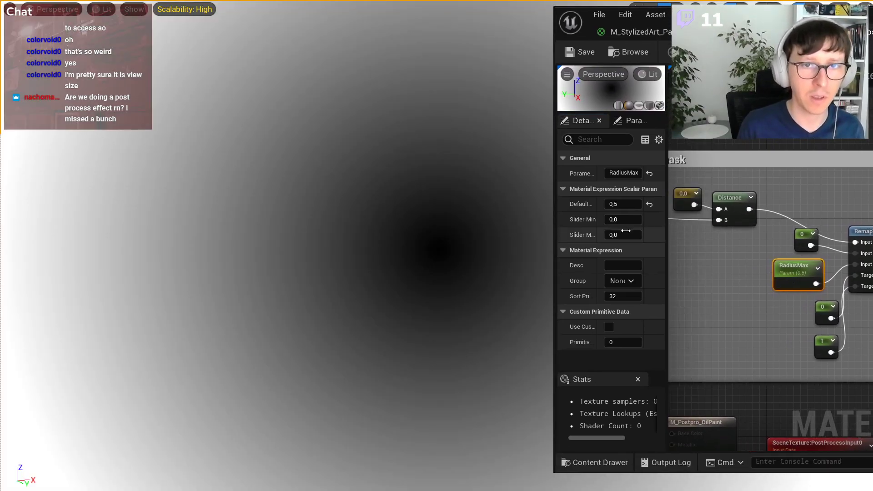
Try RadiusMax default values of 0.72 and 0.2 to compare the size of the radial mask.
left_click_drag(627, 204, 637, 204)
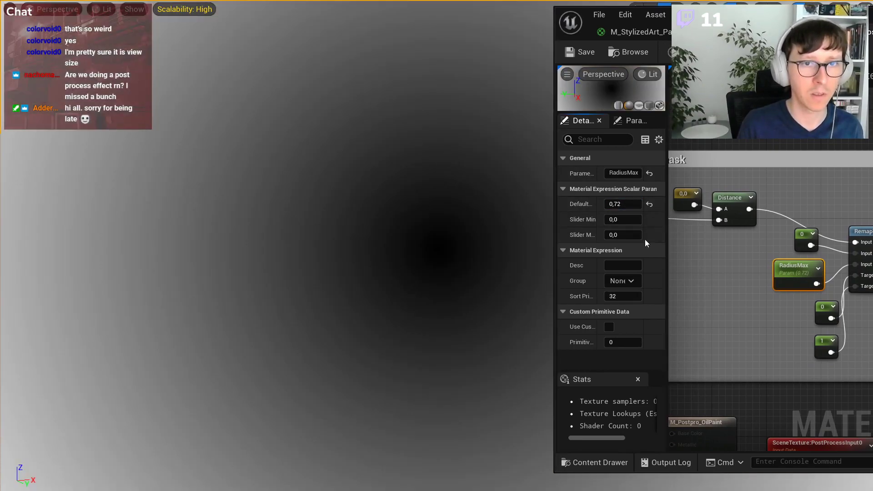
left_click(634, 204)
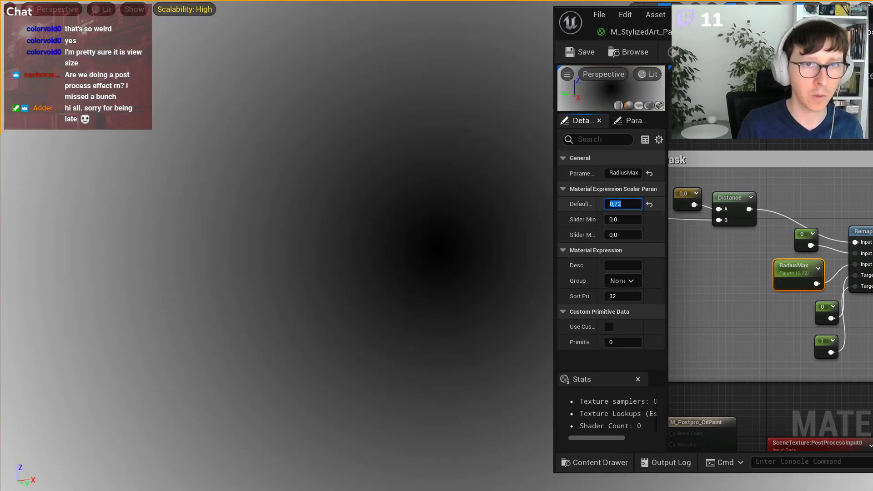
type("0,2")
key("Return")
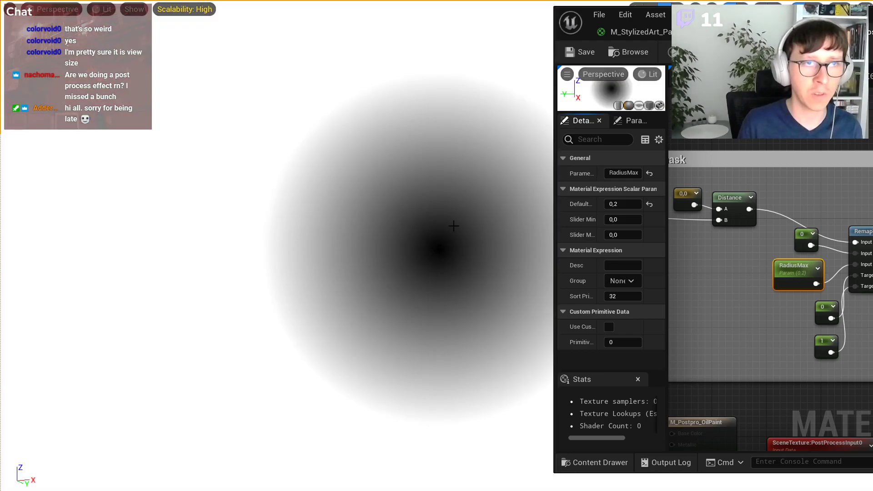
Set the RadiusMax default value to 0.5 and save the material.
left_click(632, 204)
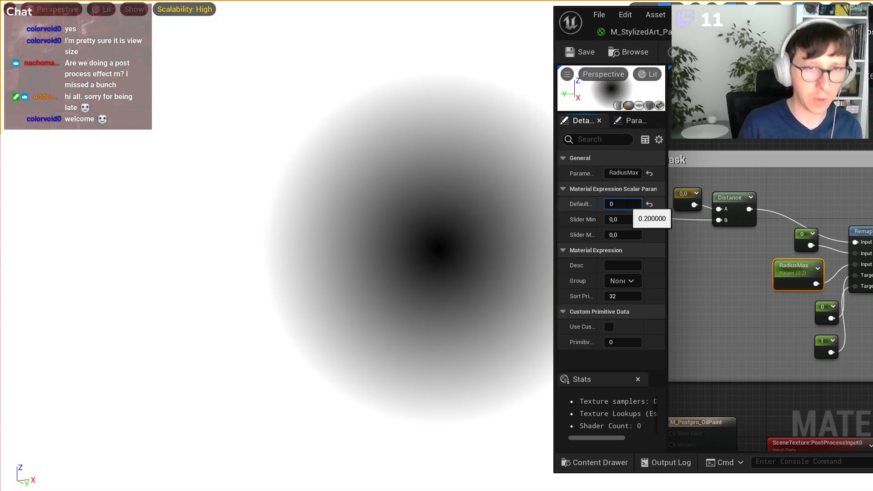
type("0,5")
key("Return")
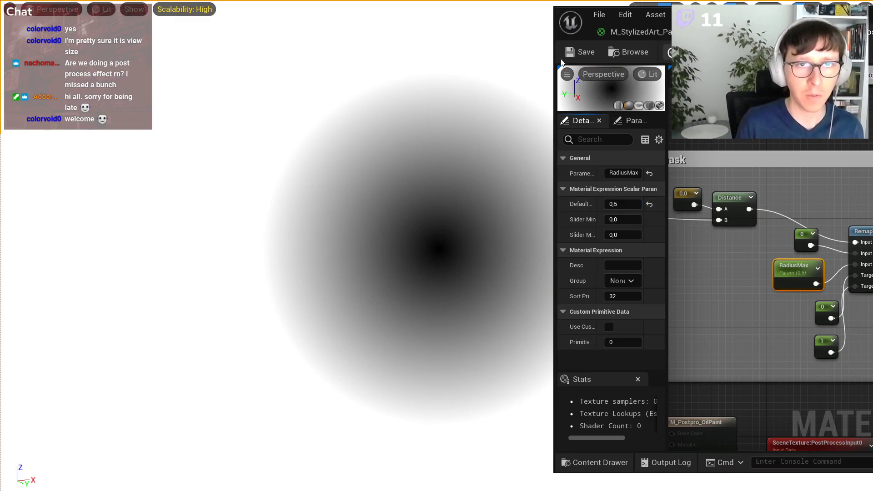
left_click(578, 54)
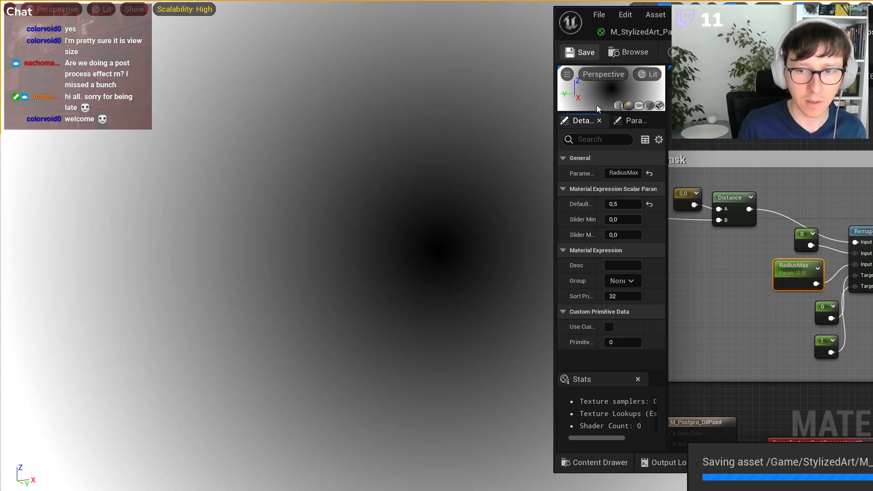
Move the material editor off the mask's center and capture a screen snip of the Aspect ratio comment group.
left_click_drag(814, 18, 230, 29)
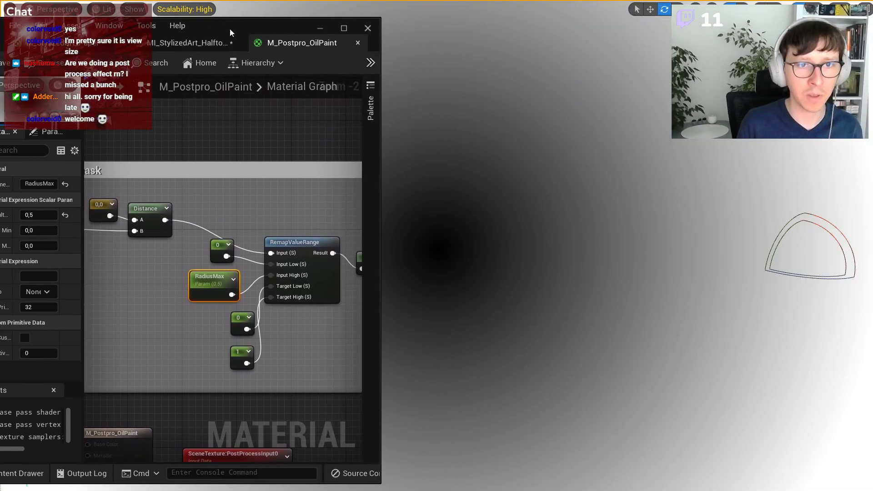
scroll(217, 289, "down", 2)
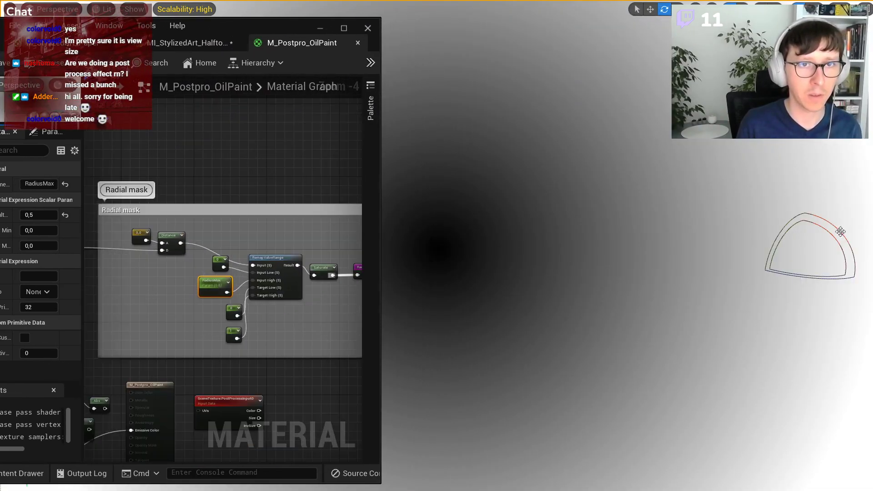
scroll(133, 273, "down", 3)
right_click_drag(134, 275, 359, 273)
scroll(274, 261, "up", 3)
right_click_drag(229, 197, 227, 237)
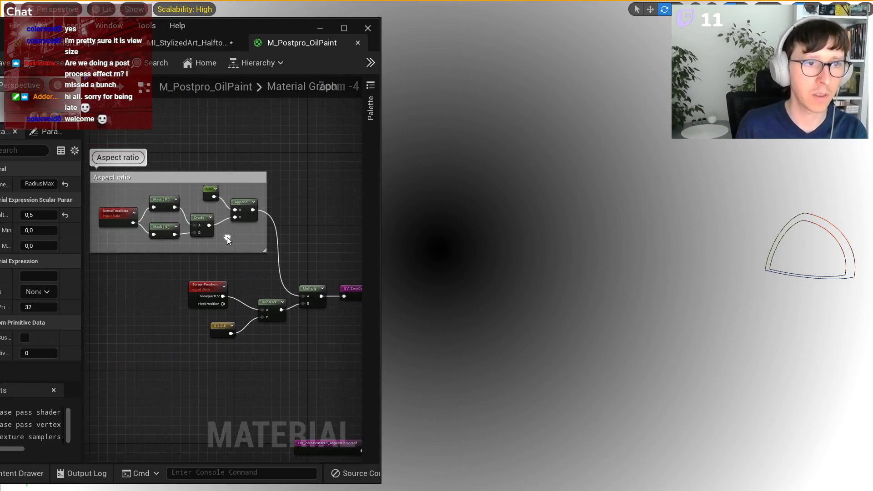
scroll(230, 237, "up", 2)
right_click_drag(278, 164, 336, 180)
left_click_drag(336, 135, 105, 277)
left_click(104, 277)
right_click_drag(132, 294, 140, 296)
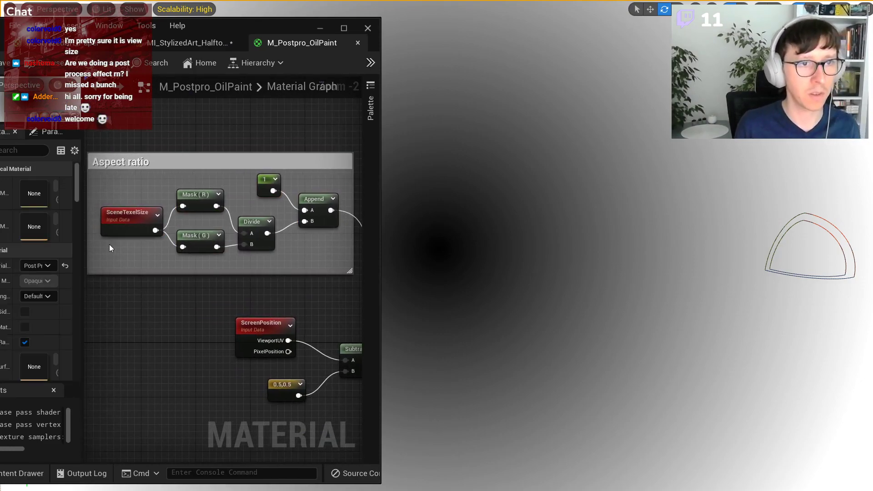
key("super+shift+s")
left_click_drag(85, 149, 357, 277)
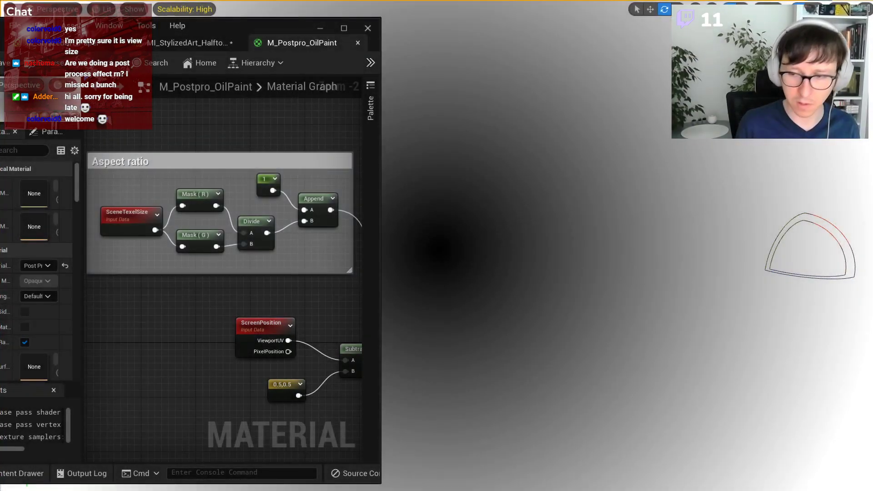
Switch to Discord, post the snip with the follow-up "^ for postprocess" in the livestream-chat channel, and return to the material editor.
key("alt+Tab")
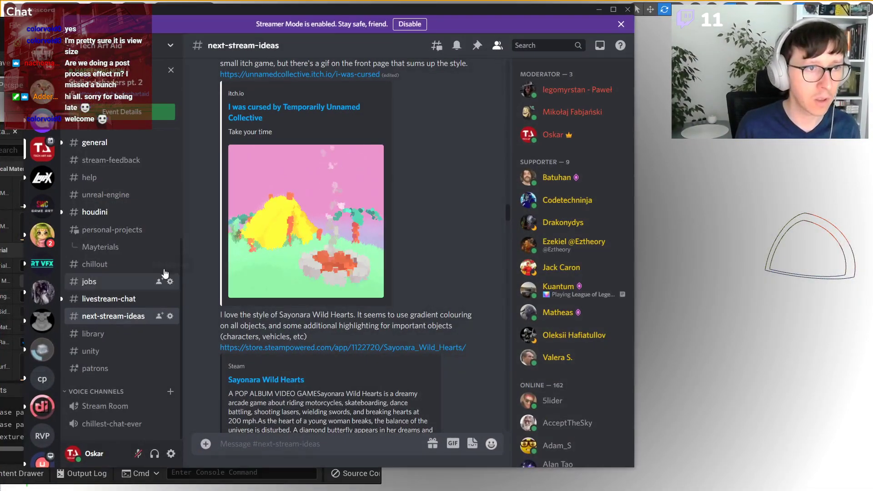
left_click(121, 303)
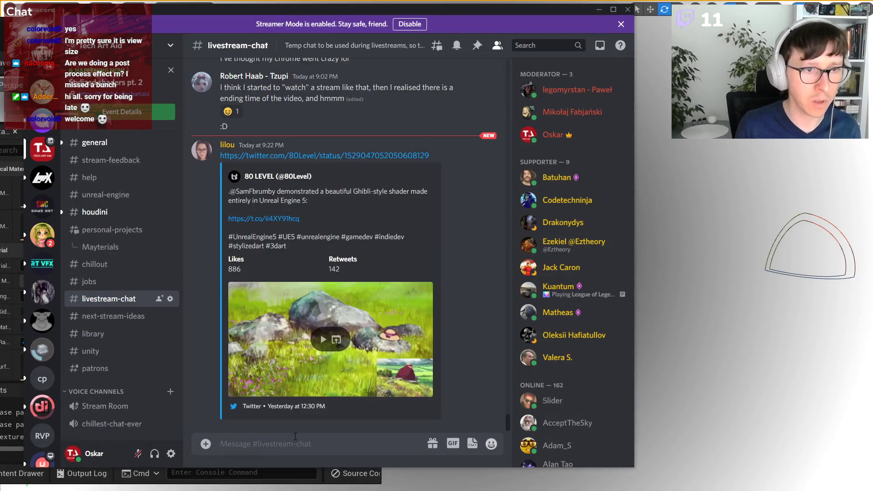
key("ctrl+v")
key("Return")
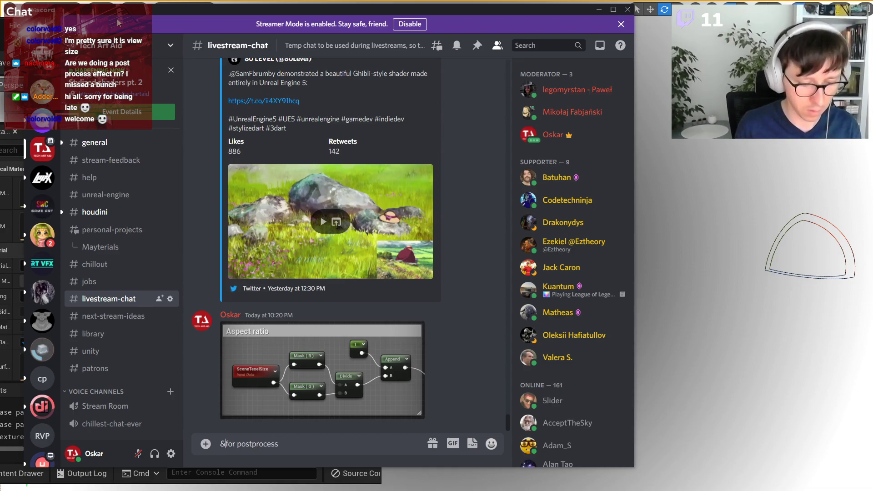
key("Return")
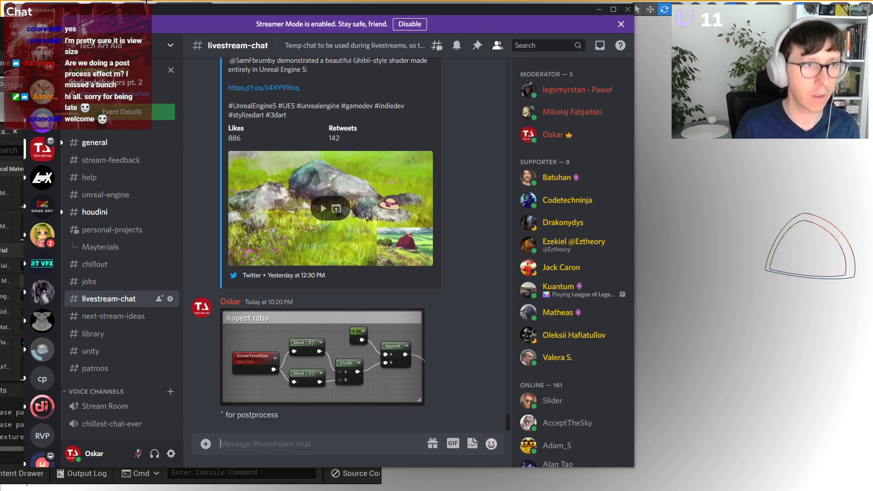
left_click(172, 44)
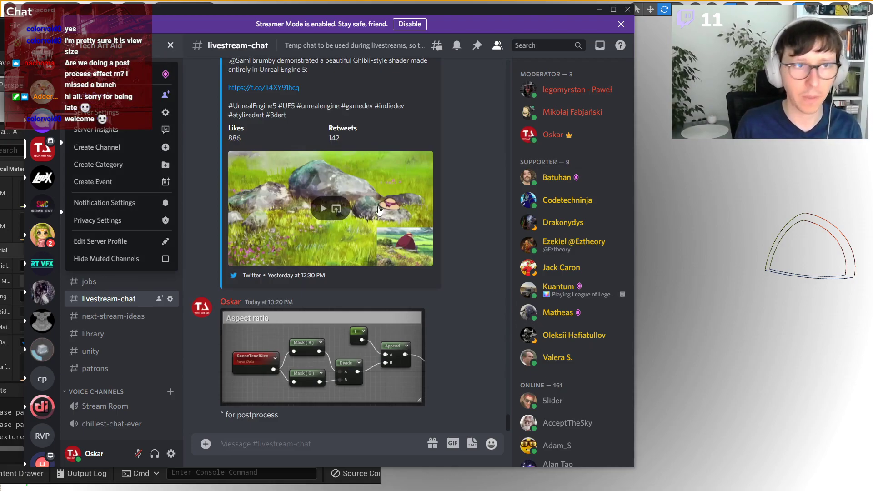
left_click(600, 10)
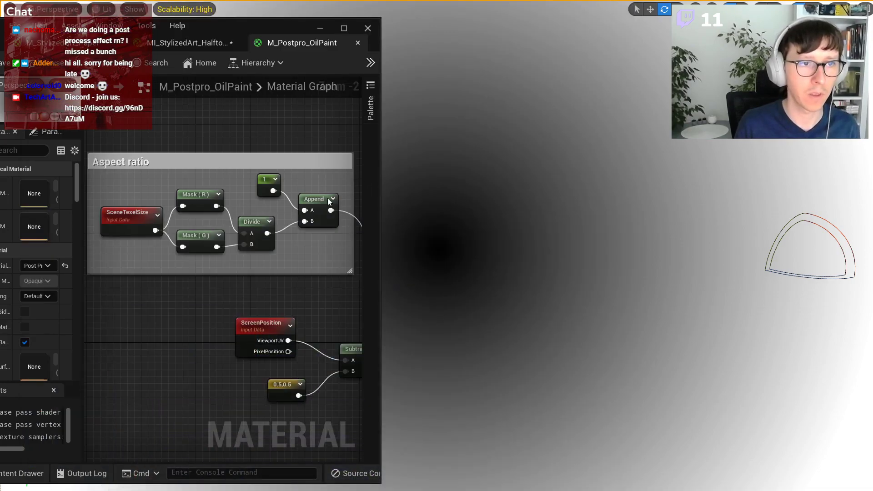
Examine the Aspect ratio group and the ScreenPosition nodes that feed the UV_ZeroCentered_AspectCorrected reroute.
scroll(337, 191, "down", 1)
right_click_drag(338, 191, 152, 267)
right_click_drag(299, 282, 293, 268)
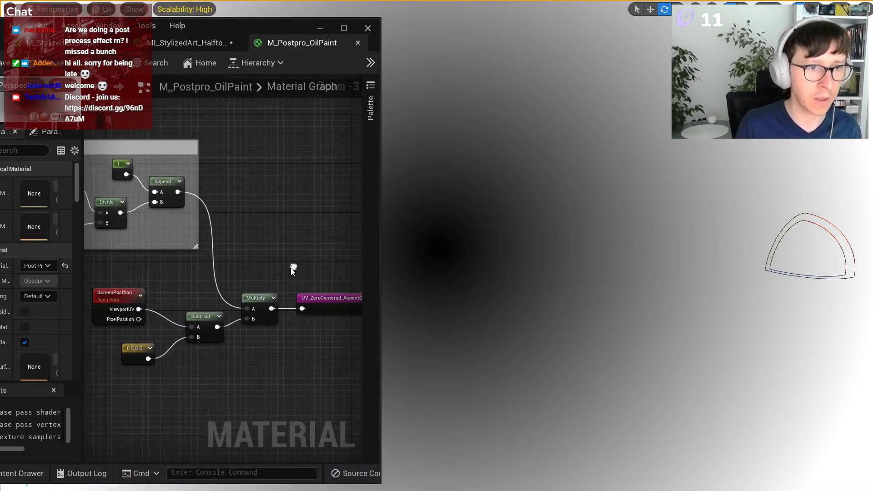
scroll(170, 378, "up", 2)
left_click(152, 357)
left_click(290, 366)
right_click_drag(290, 366, 149, 369)
left_click(241, 280)
right_click_drag(231, 345, 347, 366)
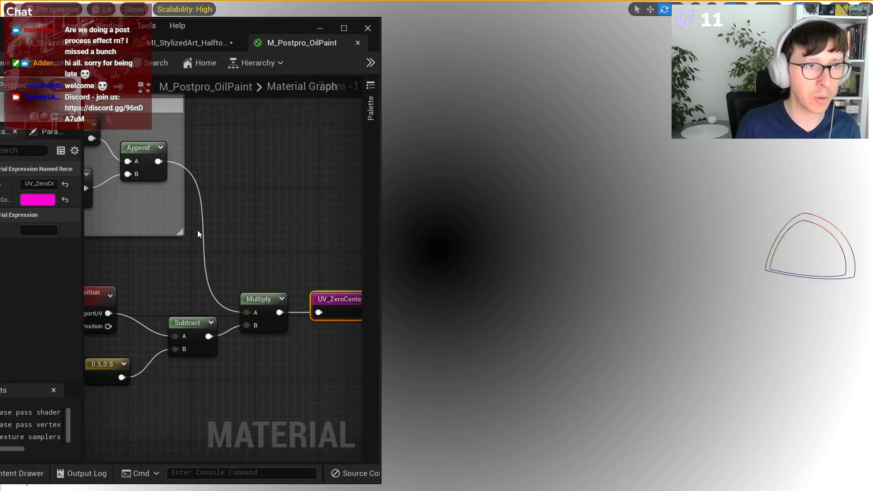
right_click_drag(197, 233, 319, 282)
right_click_drag(126, 203, 181, 213)
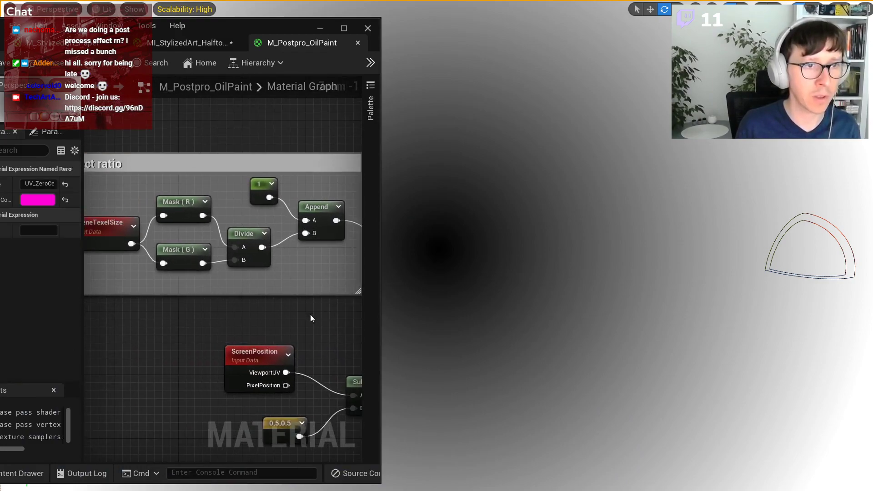
Examine the Radial mask group and the ScaleCenter, ScaleEdge and RadialMask nodes feeding the Lerp and Multiply.
right_click_drag(311, 319, 85, 324)
right_click_drag(318, 277, 91, 254)
scroll(206, 327, "down", 3)
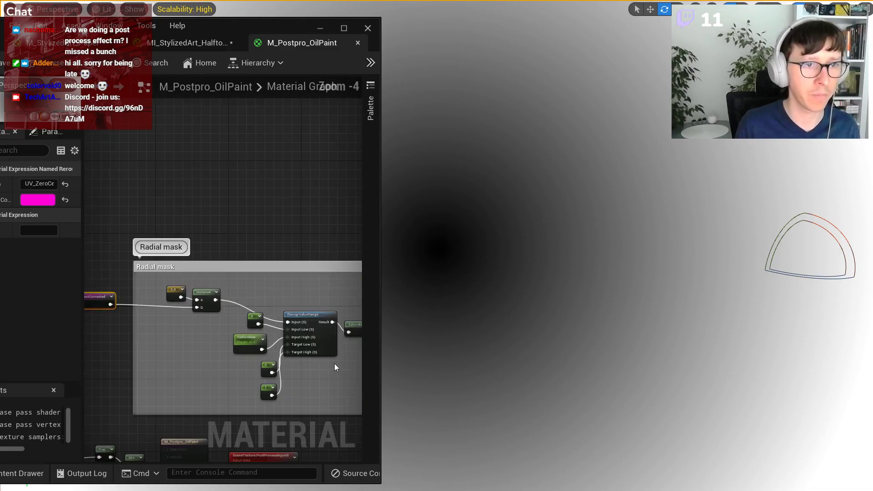
right_click_drag(335, 366, 241, 327)
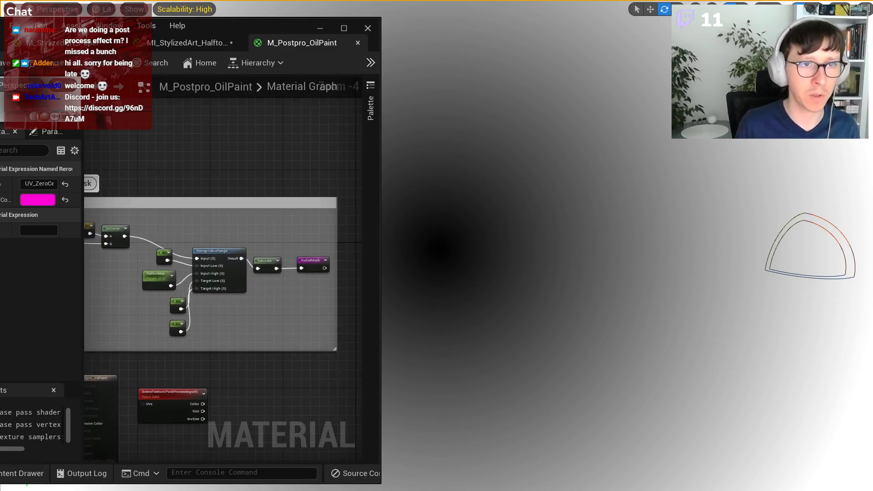
right_click_drag(143, 383, 306, 342)
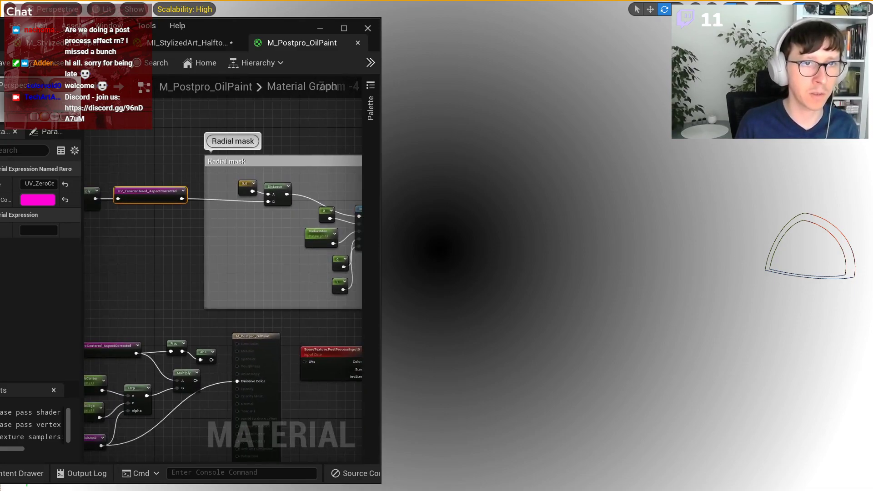
right_click_drag(168, 298, 282, 236)
scroll(249, 351, "up", 1)
left_click_drag(143, 421, 346, 262)
scroll(318, 268, "down", 1)
left_click(280, 247)
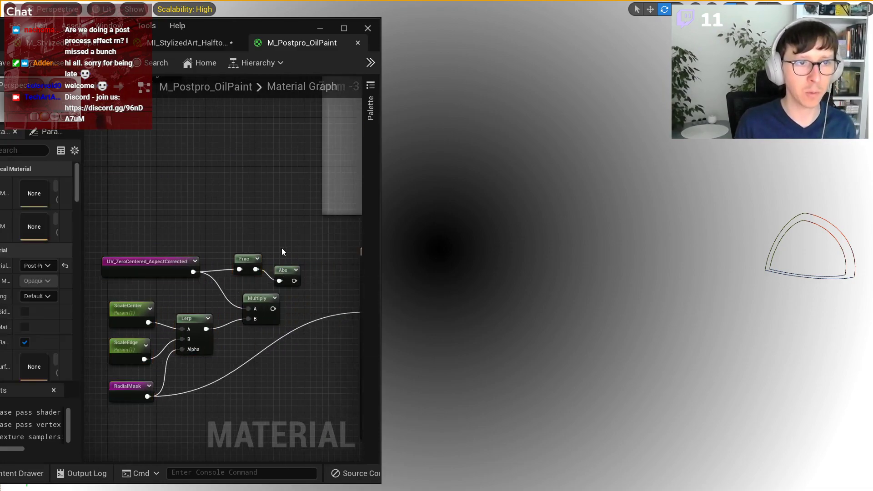
Move the SceneTexture:PostProcessInput0 node beside the UV scaling nodes, just below the RadialMask reroute usage.
scroll(281, 247, "down", 1)
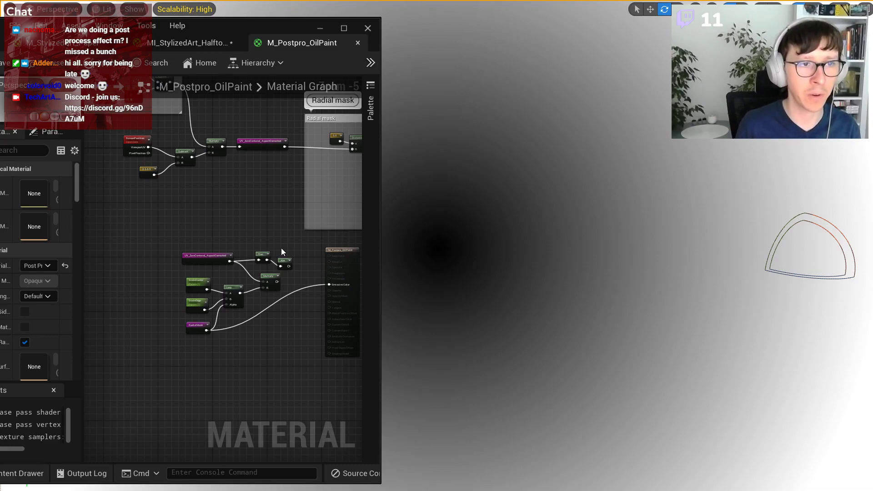
right_click_drag(281, 248, 132, 245)
scroll(224, 278, "up", 4)
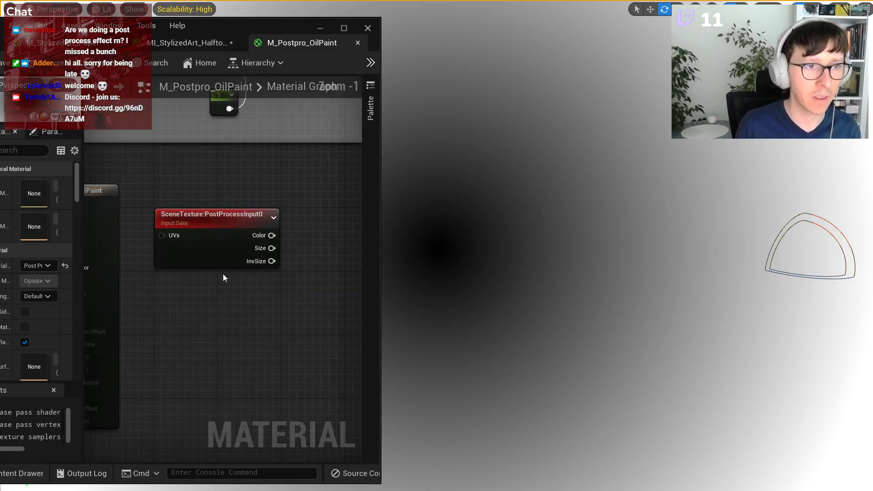
right_click_drag(223, 278, 203, 302)
right_click_drag(181, 267, 324, 266)
scroll(322, 266, "down", 2)
left_click_drag(314, 253, 267, 385)
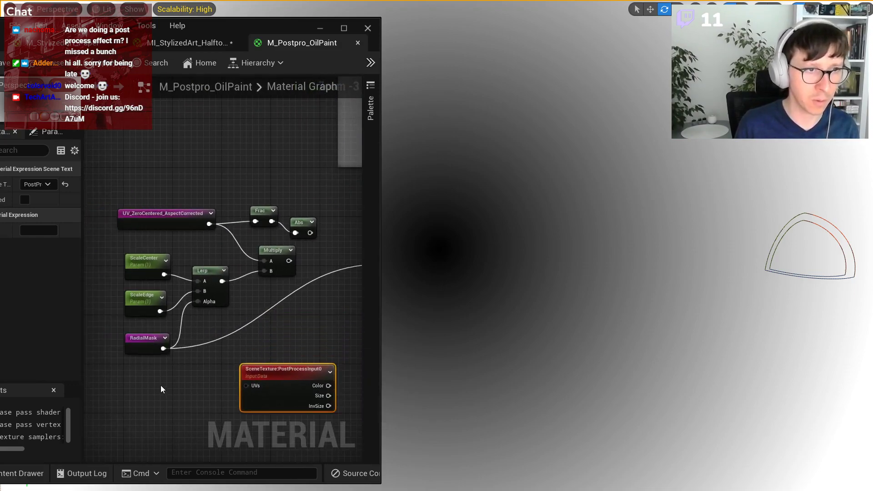
Copy the ScreenPosition node beside the SceneTexture:PostProcessInput0 node and connect its ViewportUV output to the UVs input.
scroll(159, 268, "down", 2)
right_click_drag(159, 220, 290, 298)
scroll(216, 199, "up", 2)
left_click(224, 198)
key("ctrl+c")
right_click_drag(325, 363, 89, 142)
key("ctrl+v")
left_click_drag(190, 385, 200, 366)
left_click(266, 354)
Add a second SceneTexture node, set its texture to PostProcessInput0, and delete that node.
scroll(129, 258, "up", 1)
right_click(236, 325)
type("scene tex")
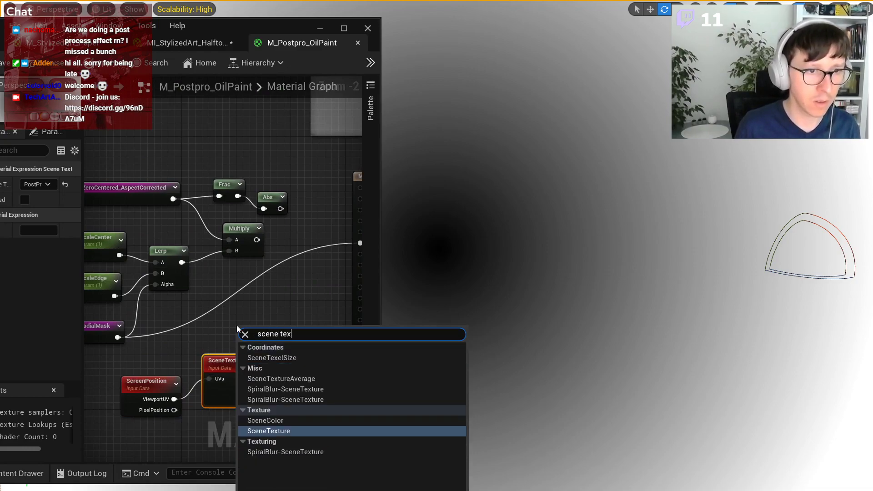
key("Return")
left_click(37, 184)
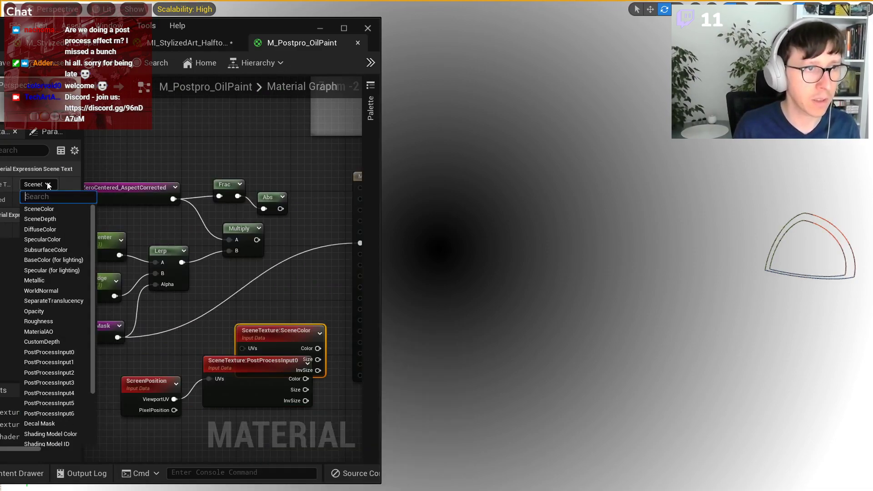
left_click(67, 353)
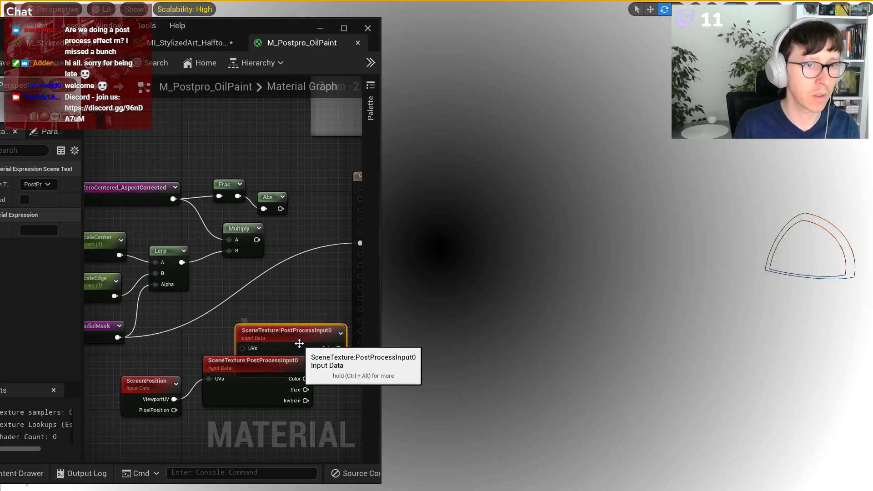
key("Delete")
Connect the SceneTexture Color output to the material's Emissive Color and shift the editor window and output node to make room.
left_click_drag(306, 379, 293, 245)
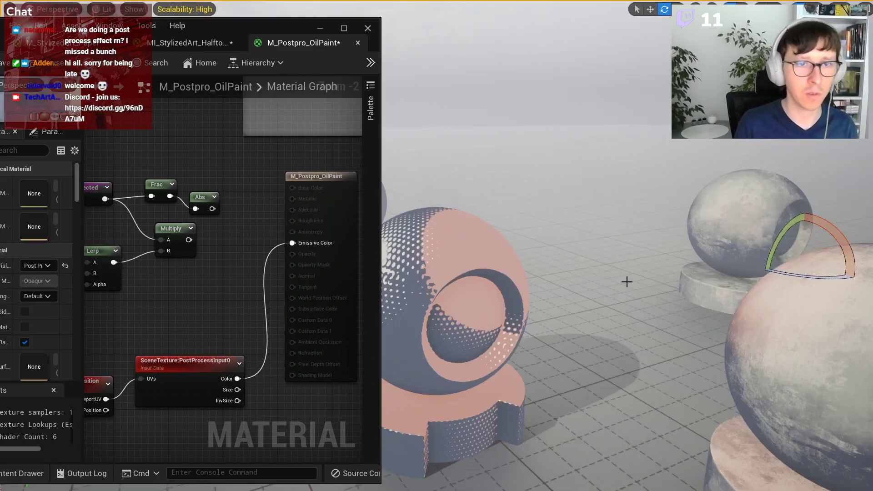
left_click_drag(252, 37, 267, 26)
left_click_drag(373, 198, 384, 204)
left_click(276, 330)
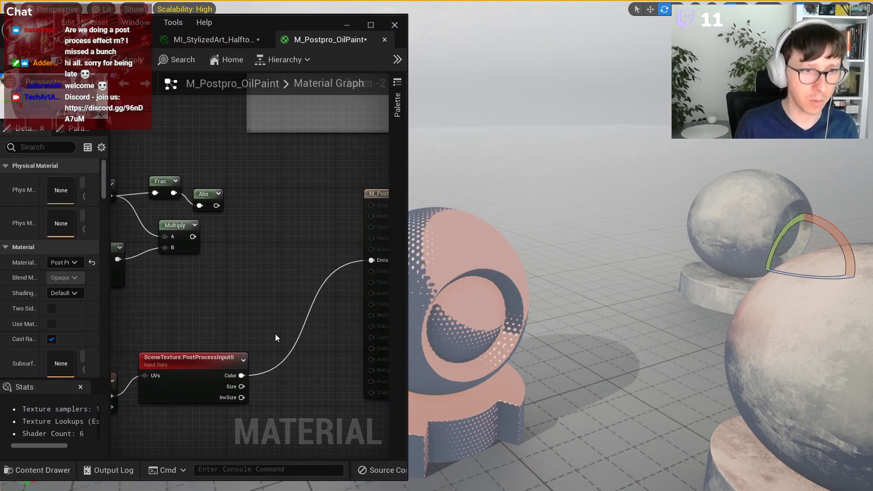
Add a Multiply node fed by the SceneTexture Color, with a new three-component constant connected to its B input.
left_click(294, 364)
left_click_drag(241, 376, 308, 385)
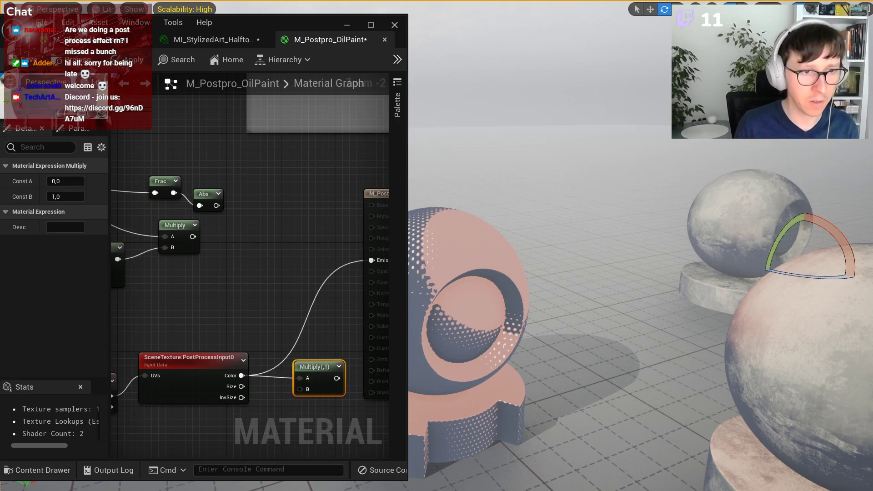
right_click_drag(258, 416, 228, 372)
left_click(229, 373)
left_click_drag(282, 388, 292, 332)
Set the color constant to R 1 and G 2, and route the Multiply output into Emissive Color.
left_click(66, 197)
type("1")
key("Return")
type("9,5")
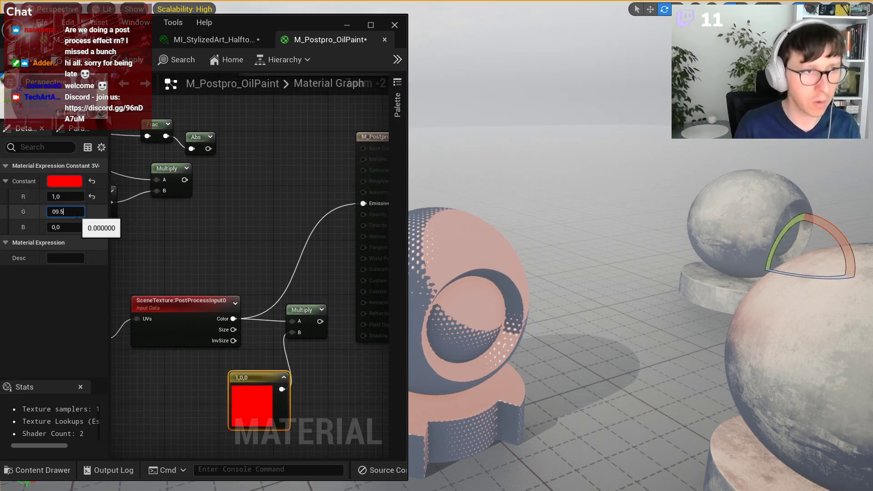
key("Return")
left_click_drag(320, 321, 363, 203)
type("2")
key("Return")
key("ctrl+s")
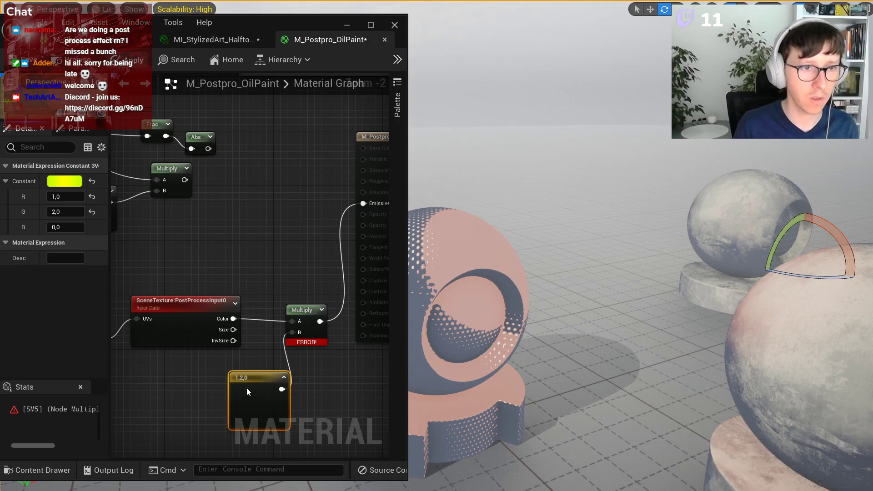
Extend the color constant to four components by appending a constant of 1, and feed the Append result into Multiply B.
right_click_drag(296, 395, 277, 341)
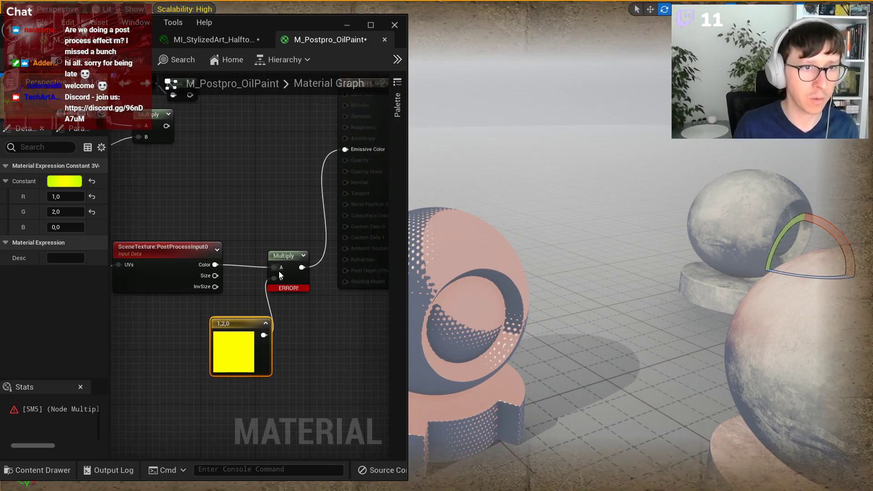
mouse_move(290, 288)
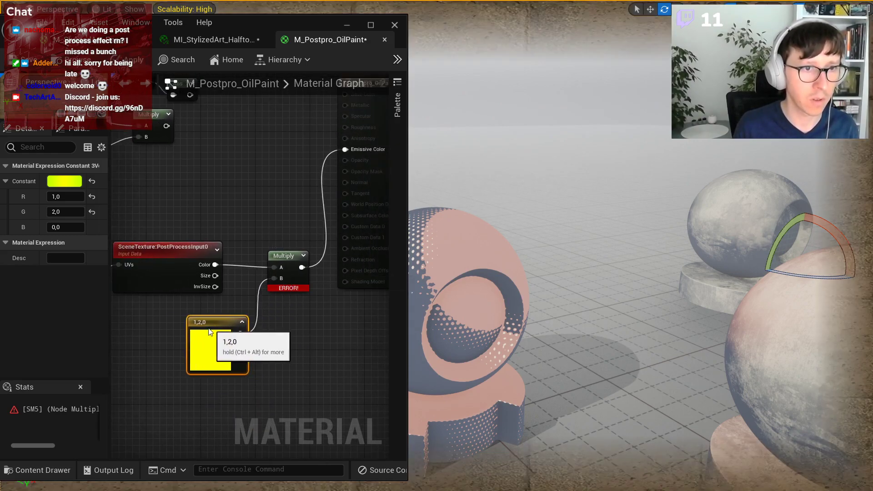
left_click_drag(223, 346, 146, 351)
right_click(220, 340)
type("appe")
key("Return")
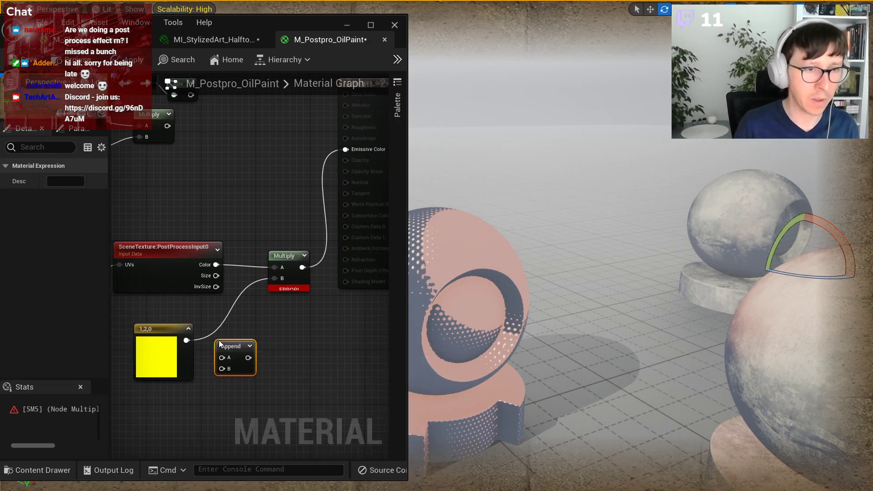
left_click(178, 399)
left_click_drag(194, 413, 274, 278)
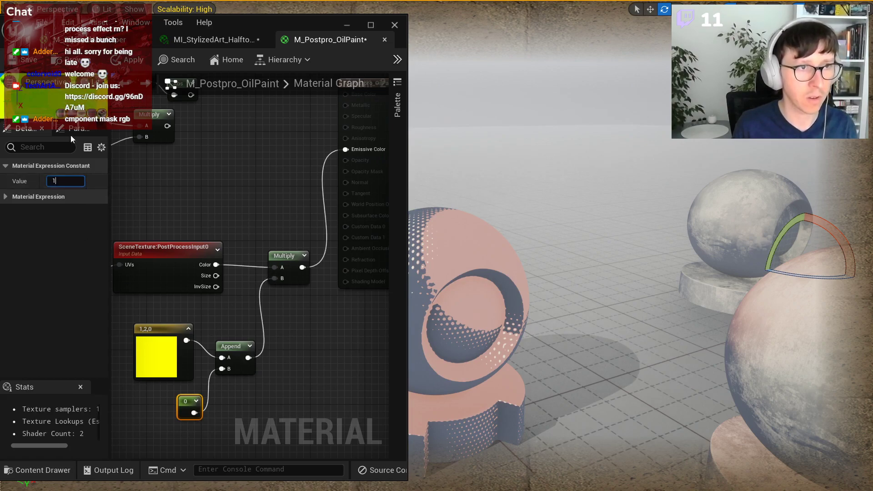
key("Return")
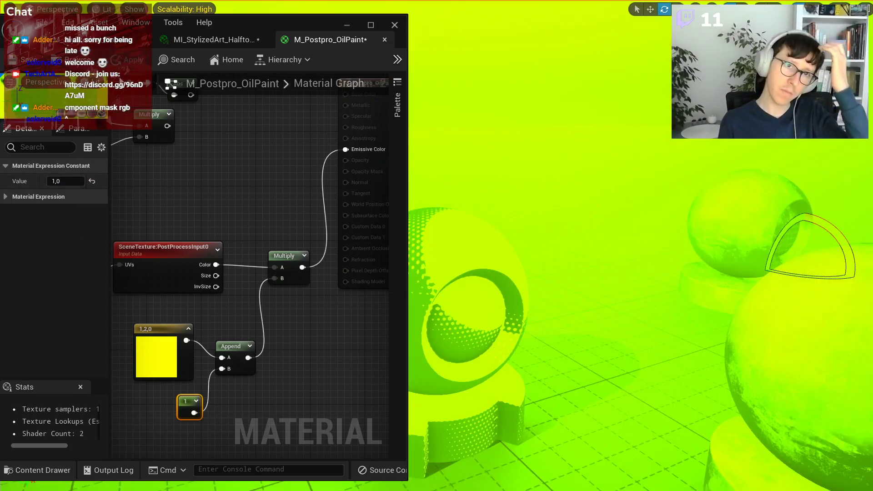
Set the color constant's G value to 1.
right_click_drag(616, 220, 598, 226)
left_click(185, 364)
left_click(68, 211)
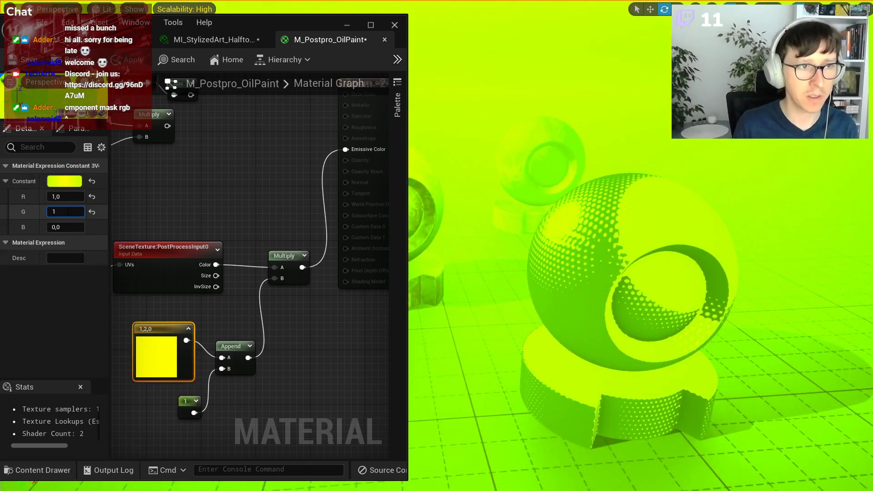
key("Return")
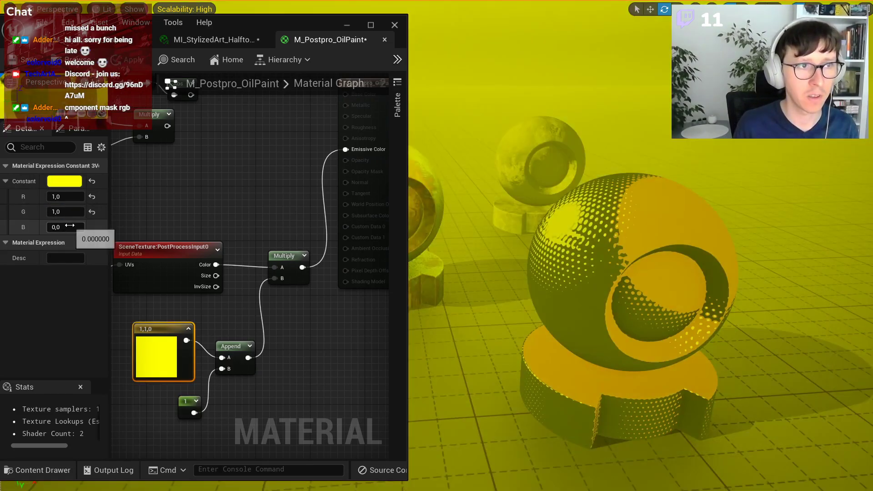
Set the color constant's B value to 2 and R value to -1, and apply the material.
left_click(69, 226)
type("1")
key("BackSpace")
type("2")
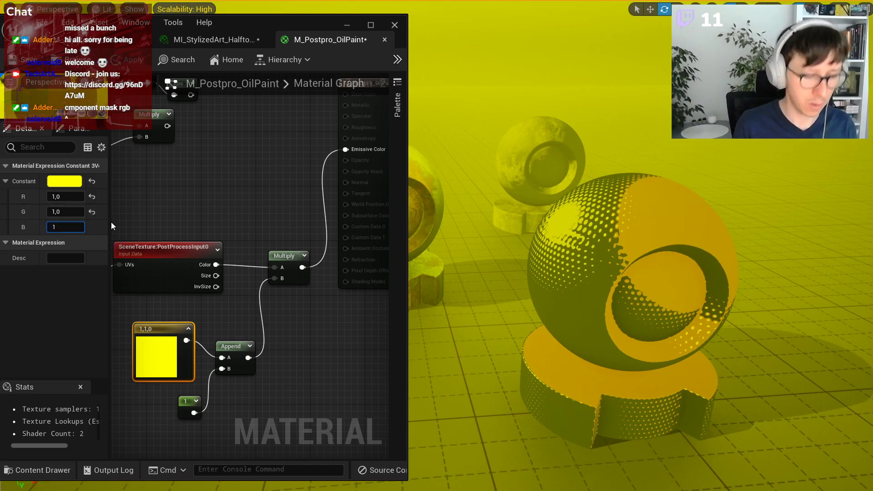
key("Return")
left_click(63, 201)
type("-1")
key("Return")
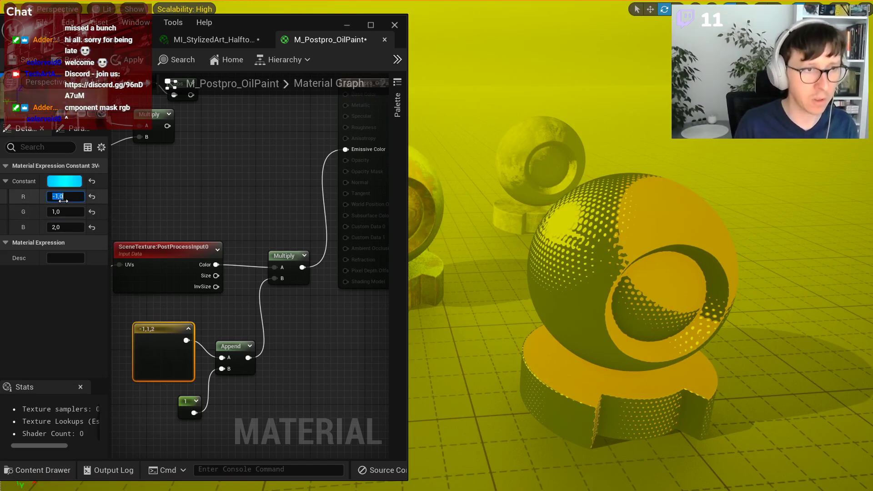
left_click(113, 65)
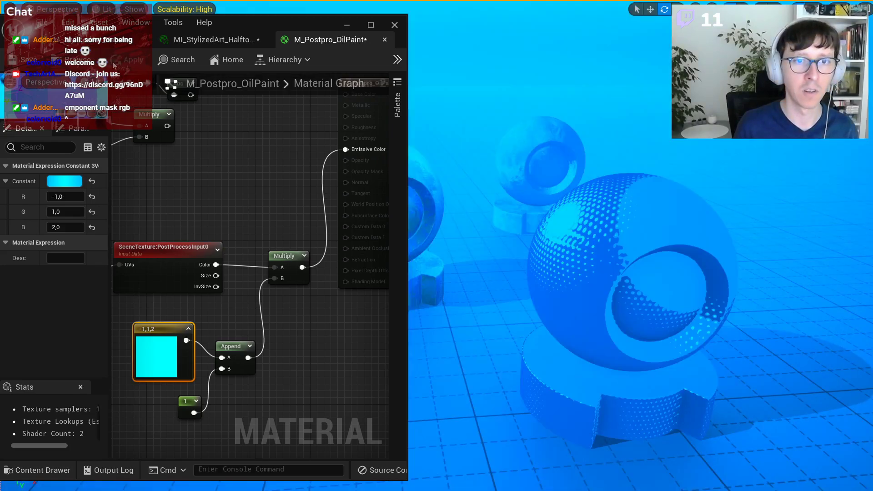
Delete the tint constants, Append and Multiply nodes, and reconnect the SceneTexture Color directly to Emissive Color.
right_click_drag(546, 195, 523, 187)
left_click_drag(302, 318, 127, 418)
key("Delete")
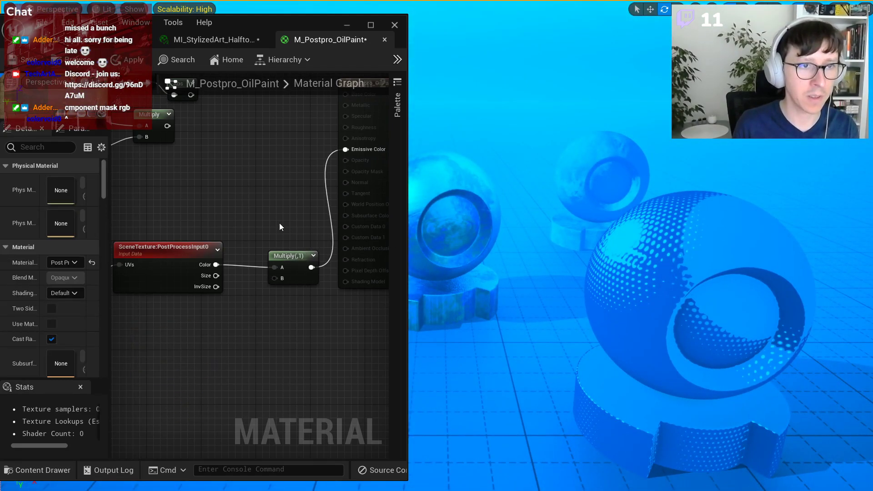
left_click(284, 255)
key("Delete")
left_click_drag(215, 264, 346, 149)
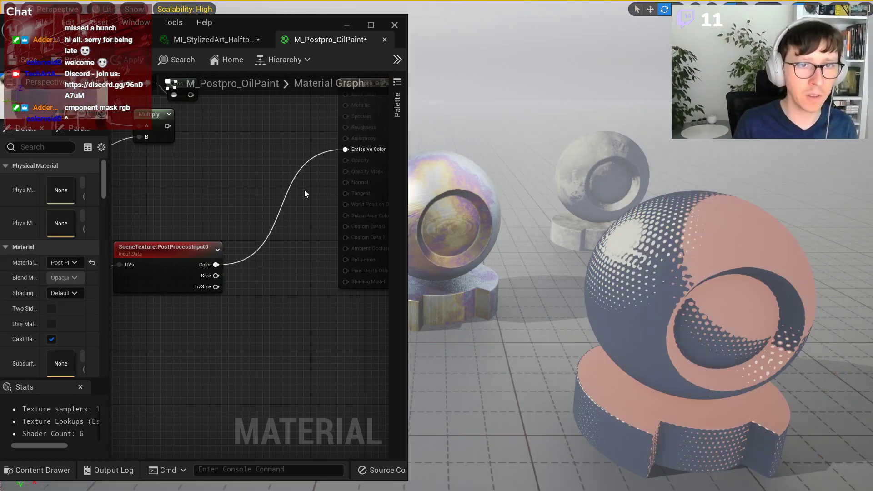
Move the ScreenPosition and SceneTexture nodes lower in the graph and delete the unused Frac and Abs nodes.
scroll(240, 205, "down", 3)
left_click_drag(213, 249, 294, 298)
scroll(294, 298, "down", 1)
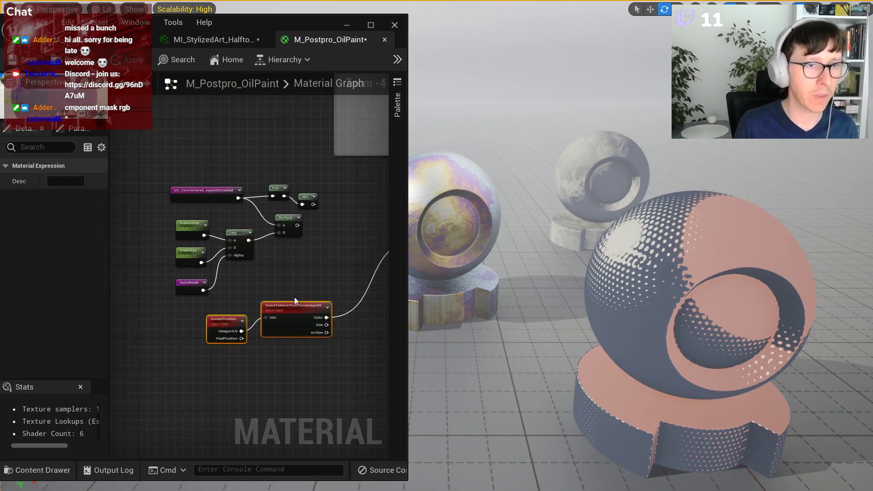
scroll(198, 199, "up", 1)
left_click_drag(164, 337, 292, 214)
key("Delete")
scroll(303, 251, "up", 2)
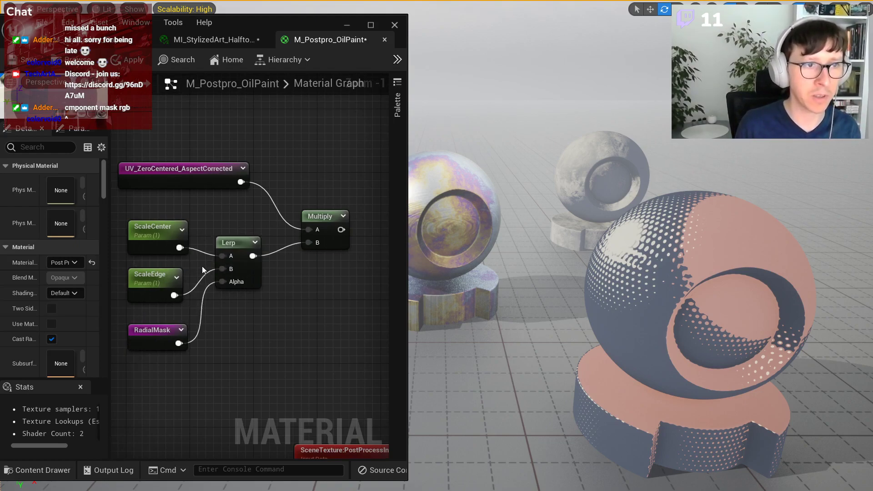
Set the ScaleEdge parameter's default value to 1.1.
left_click(161, 235)
left_click(157, 285)
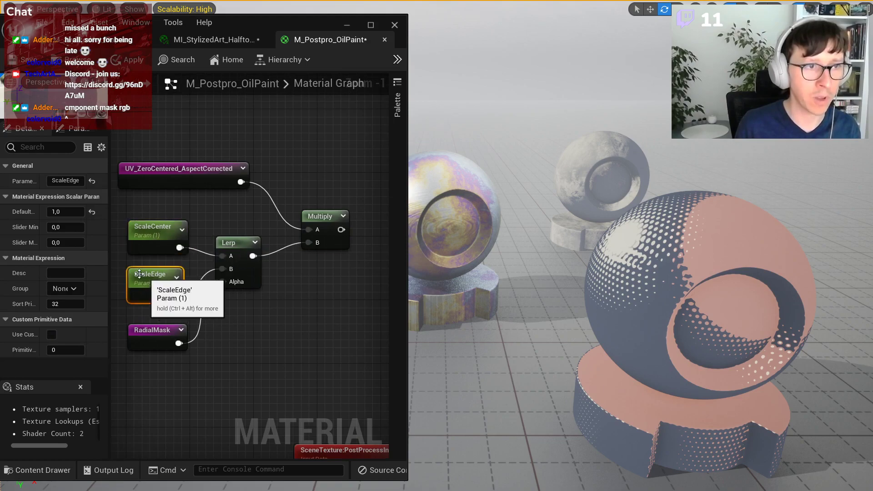
type("1,1")
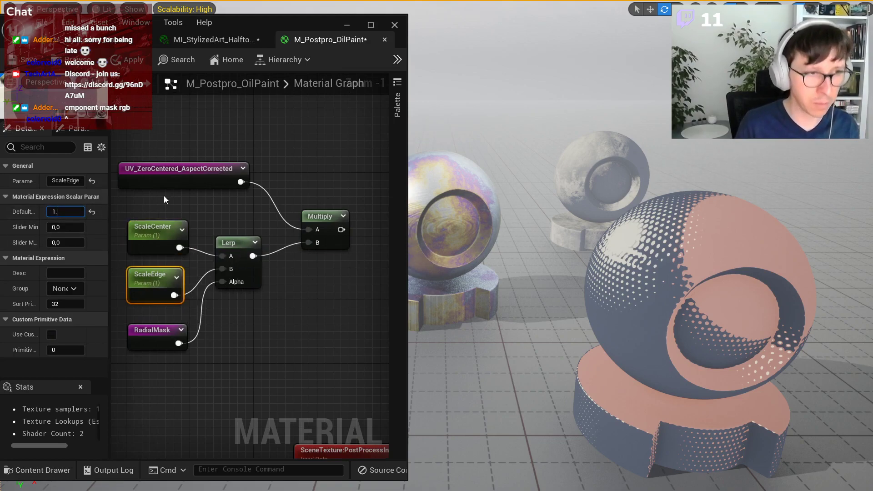
key("Return")
left_click(320, 342)
Place an Add node after the UV scaling Multiply and connect the Multiply output to its A input.
scroll(320, 341, "down", 1)
right_click_drag(293, 297, 237, 278)
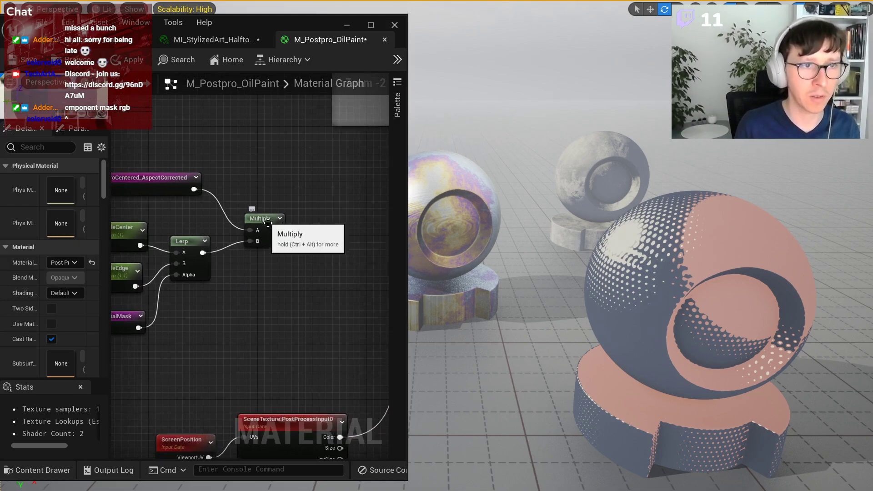
scroll(297, 256, "up", 2)
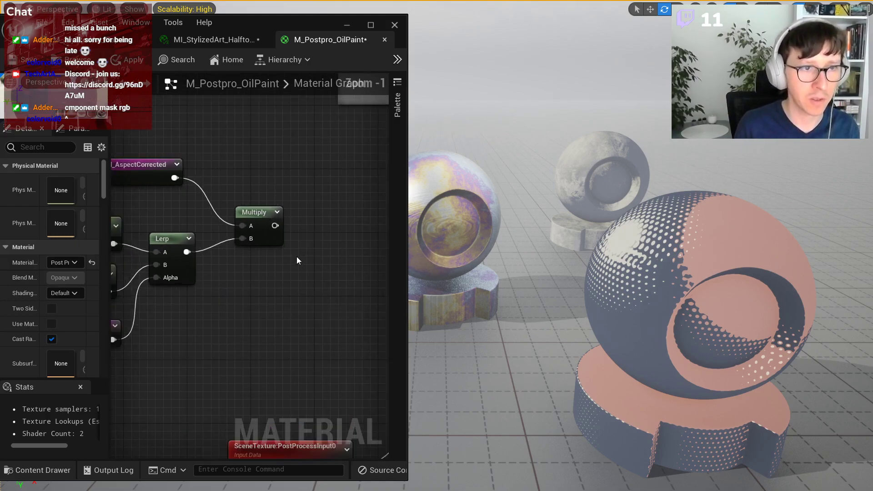
right_click(305, 230)
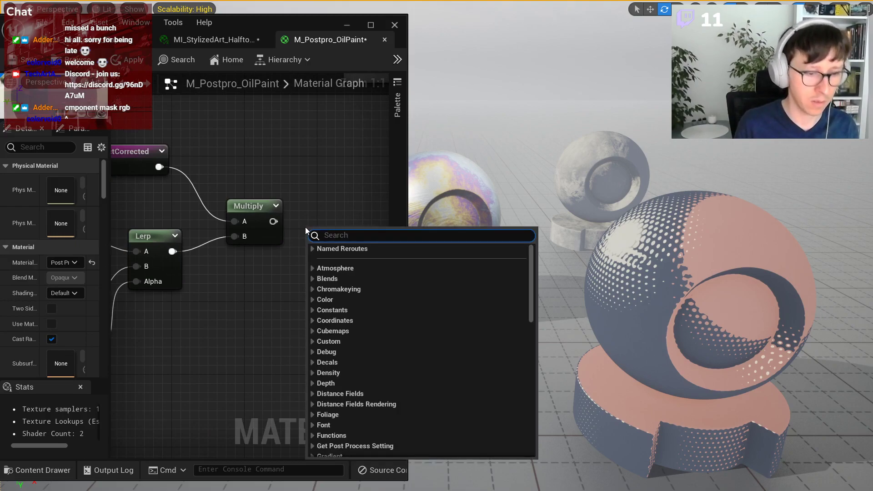
left_click(305, 224)
key("a")
left_click(315, 239)
left_click_drag(274, 222, 326, 261)
Create a two-component constant of 0.5, 0.5 and connect it to the Add node's B input.
key("2")
left_click(271, 277)
left_click(67, 185)
type("0.5")
key("Tab")
type("0.5")
key("Return")
left_click(328, 123)
right_click_drag(274, 260, 185, 269)
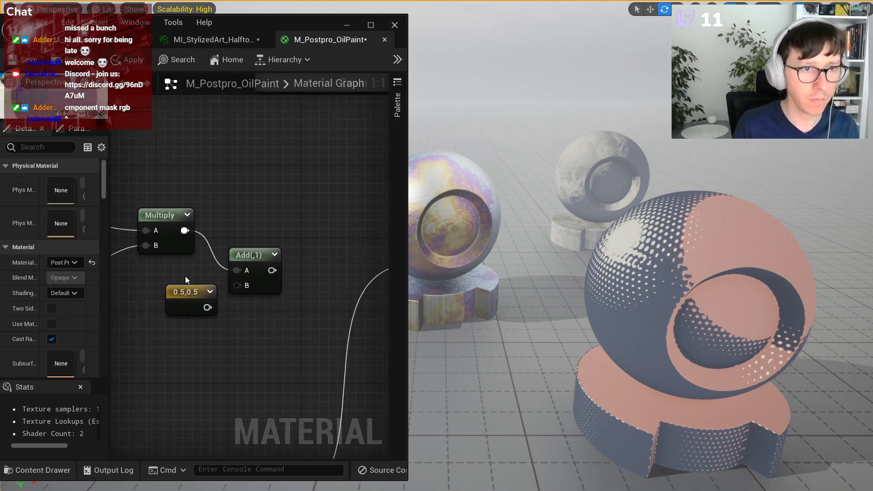
left_click_drag(200, 307, 237, 285)
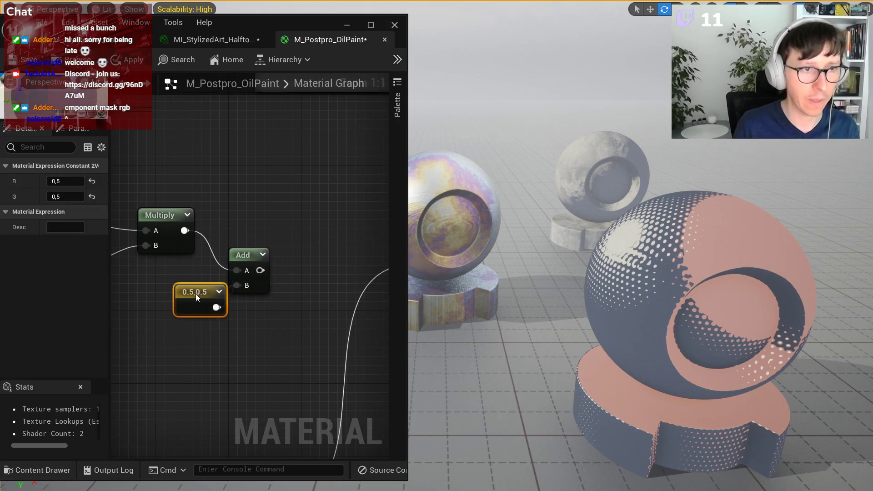
Connect the Add result to the SceneTexture node's UVs input in place of ScreenPosition, and apply the material.
scroll(195, 294, "down", 3)
left_click_drag(273, 259, 193, 419)
right_click_drag(196, 346, 264, 319)
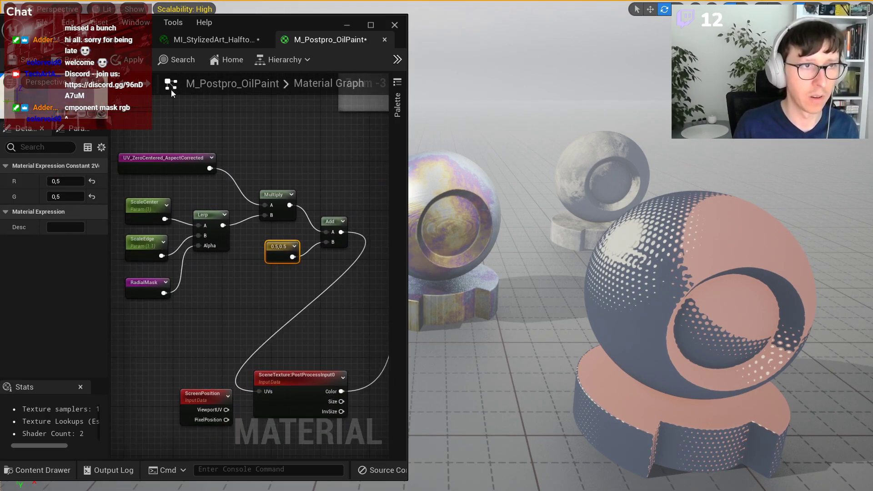
left_click(131, 66)
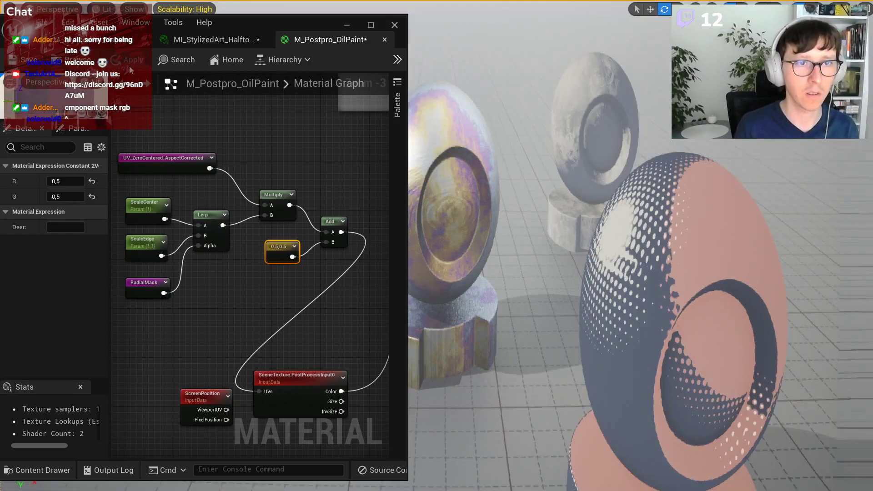
Set the ScaleEdge parameter's default value to 1.0 and apply the material.
left_click(163, 236)
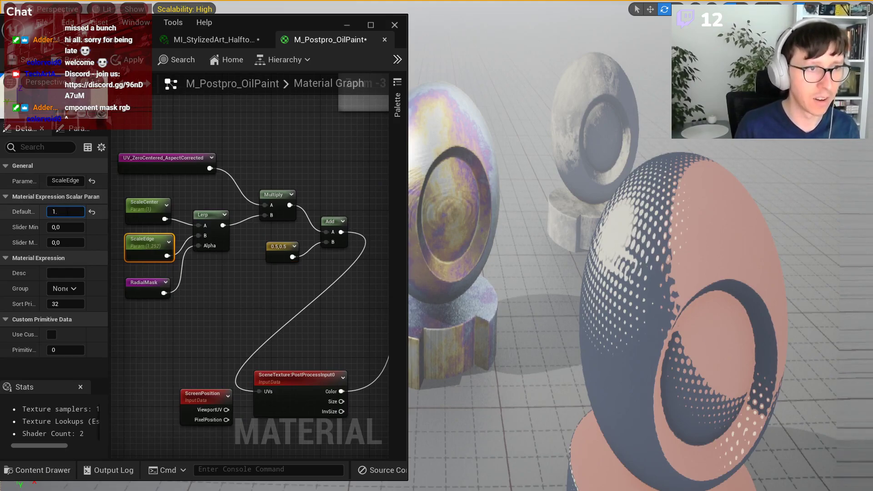
left_click(117, 64)
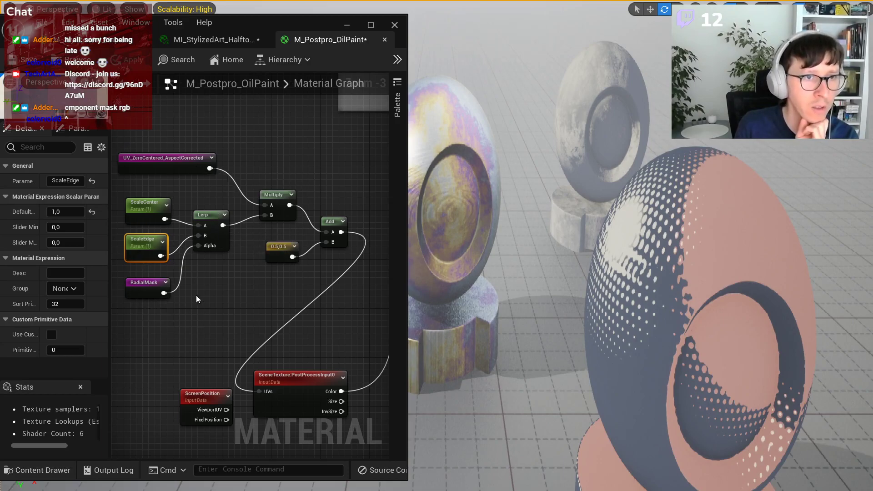
Replace the UV_ZeroCentered_AspectCorrected reroute node feeding the scaling Multiply with a copy of the ScreenPosition node.
scroll(194, 255, "down", 2)
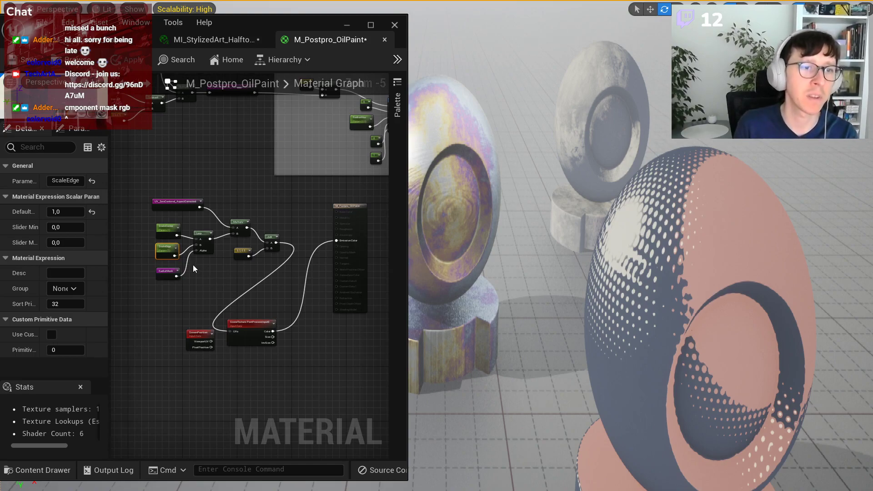
scroll(194, 264, "up", 1)
right_click_drag(194, 264, 338, 363)
right_click_drag(242, 225, 243, 315)
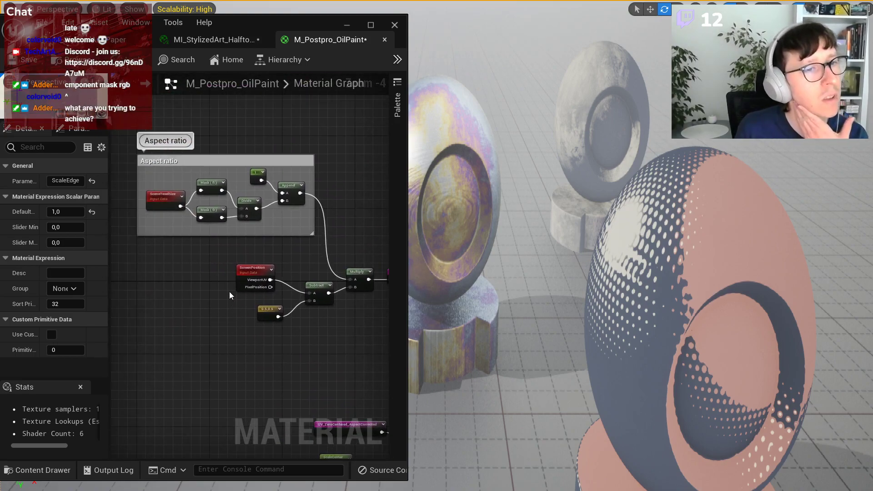
left_click(254, 273)
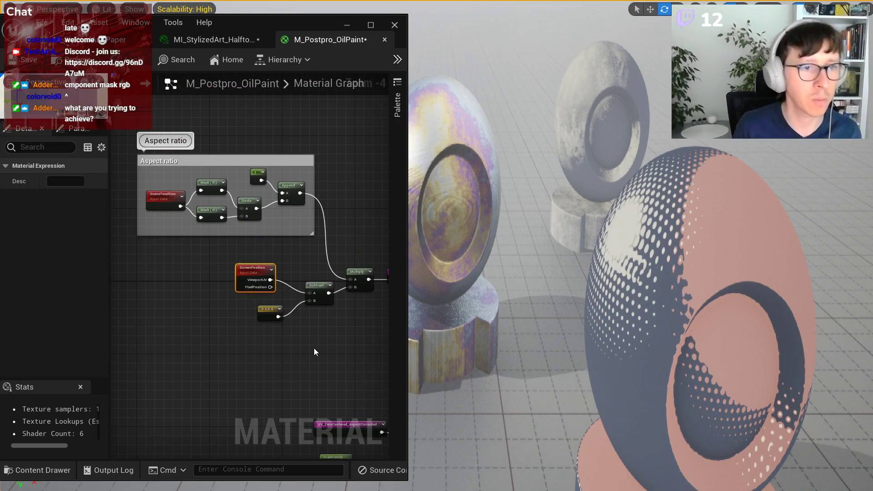
right_click_drag(314, 352, 216, 194)
left_click(272, 271)
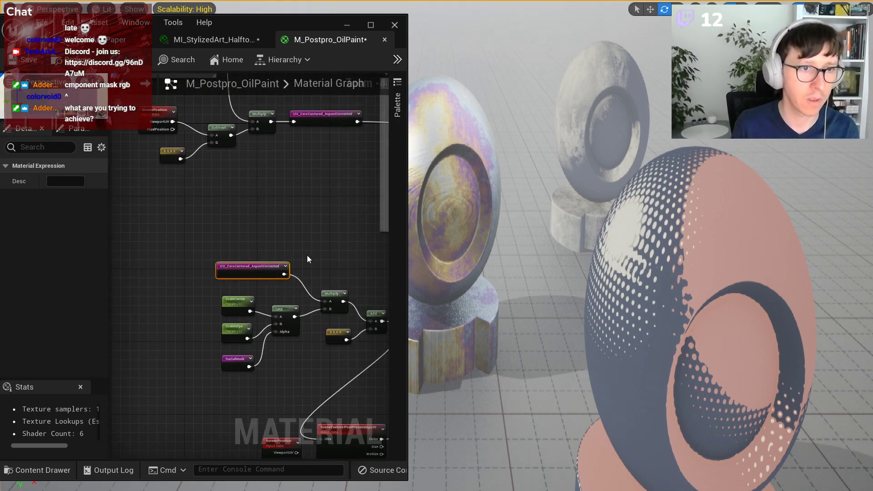
key("Delete")
scroll(206, 244, "up", 1)
key("ctrl+v")
right_click_drag(294, 249, 227, 223)
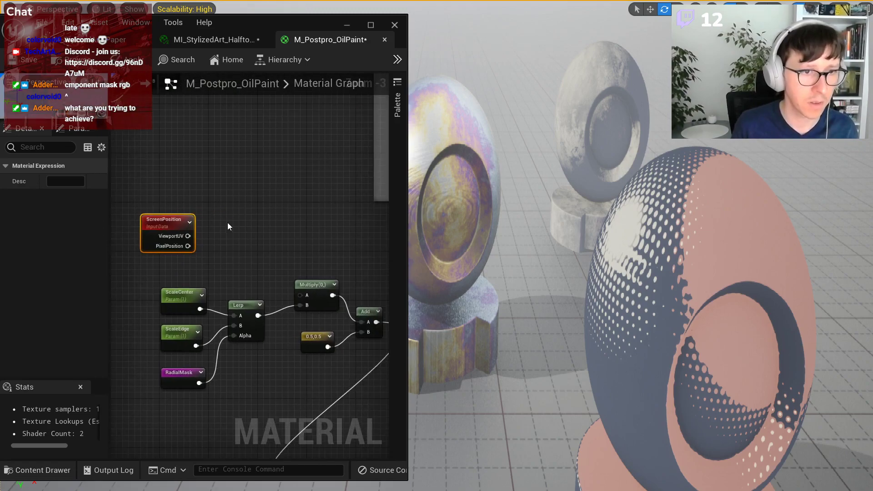
Subtract the shared 0.5, 0.5 constant from ScreenPosition's ViewportUV, feed the result to Multiply's A input, and apply the material.
right_click(226, 222)
type("subt")
key("Return")
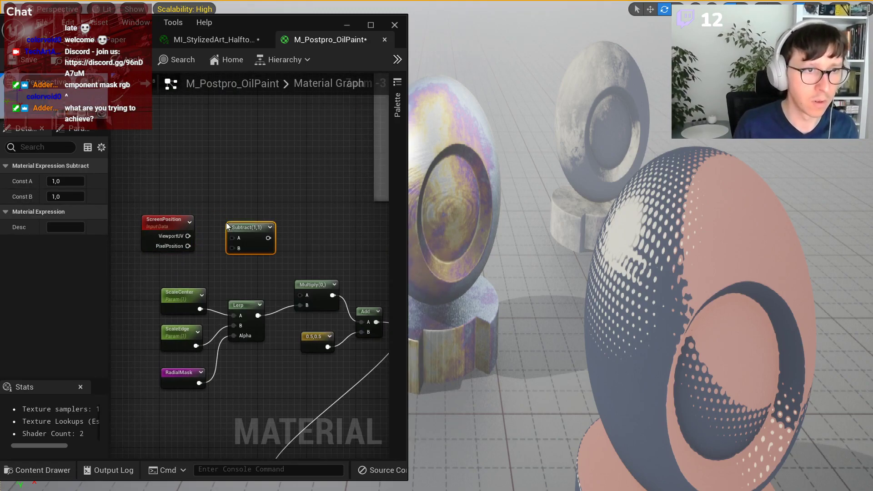
left_click_drag(314, 336, 301, 295)
right_click_drag(318, 273, 282, 240)
left_click(142, 72)
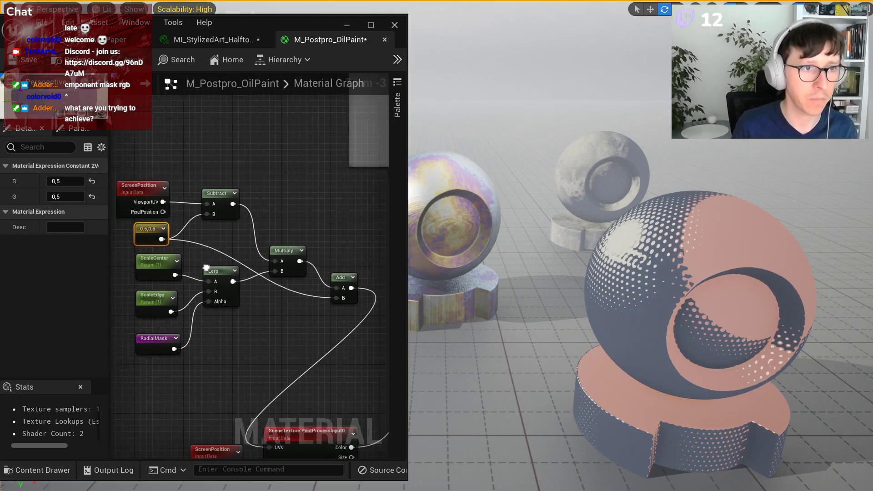
Try ScaleEdge default values of 1.2 and 1.8, apply the material, and inspect the edge distortion in the scene.
scroll(177, 309, "up", 3)
left_click(162, 283)
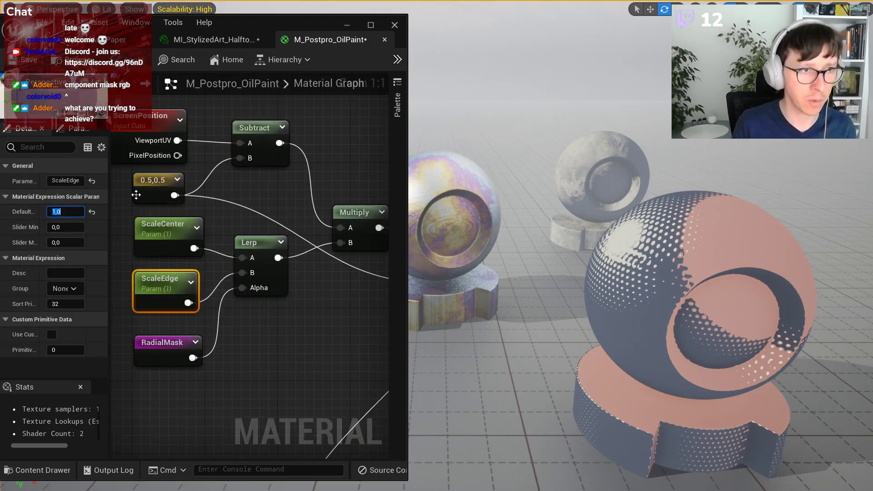
type("1")
key("Return")
left_click(125, 68)
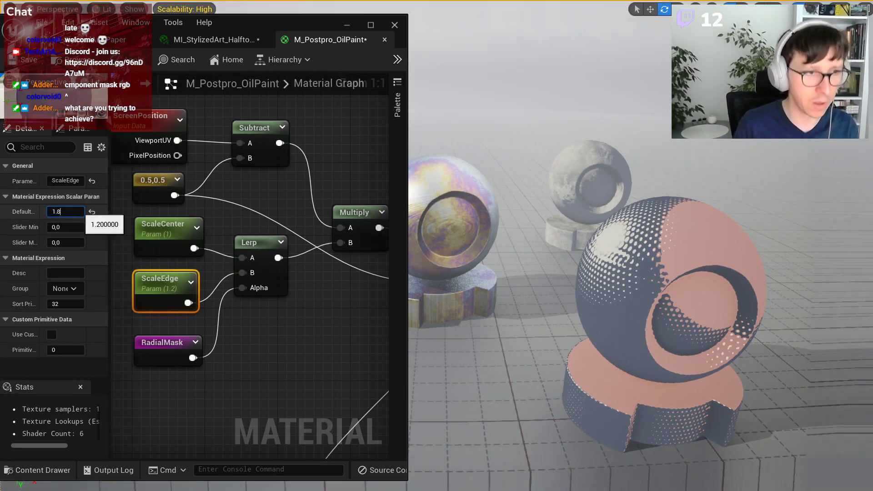
left_click(129, 66)
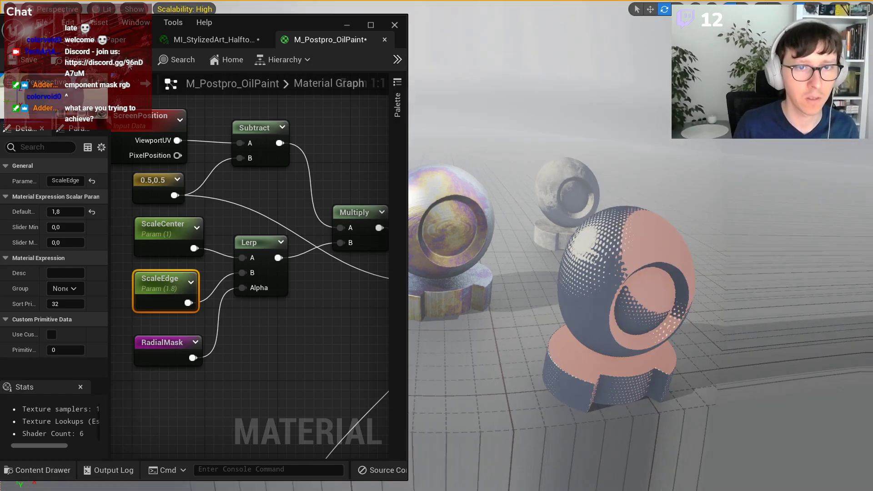
left_click_drag(263, 23, 227, 490)
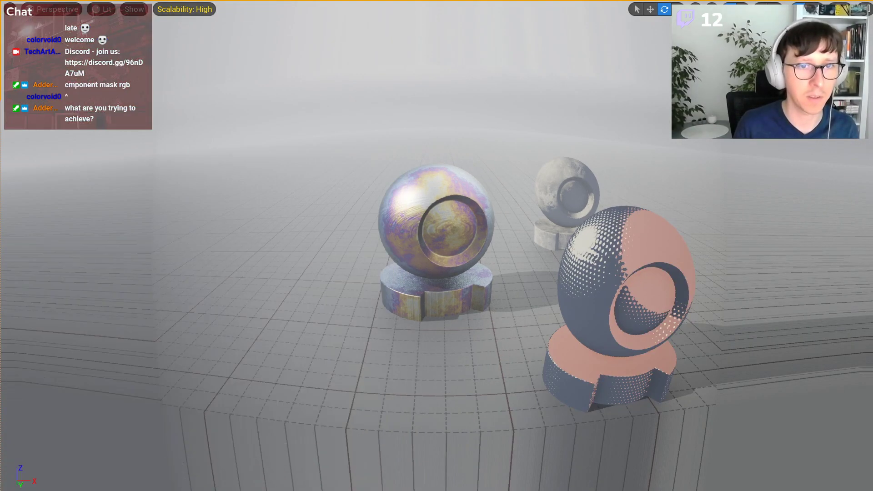
right_click_drag(436, 273, 363, 272)
left_click_drag(436, 273, 375, 273, "alt")
left_click_drag(392, 490, 221, 18)
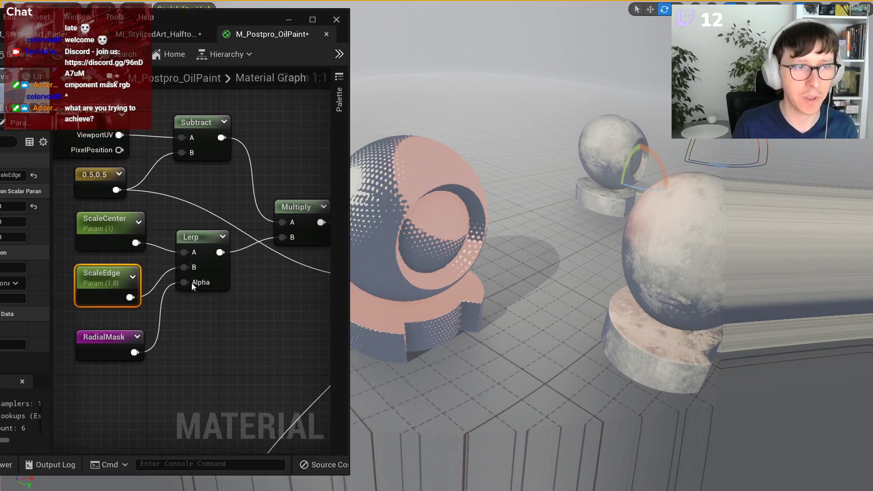
Connect RadialMask to the material's Emissive Color to preview the mask in the scene.
scroll(193, 296, "down", 3)
right_click_drag(211, 313, 125, 329)
scroll(124, 328, "down", 3)
scroll(110, 333, "up", 2)
left_click_drag(110, 331, 241, 282)
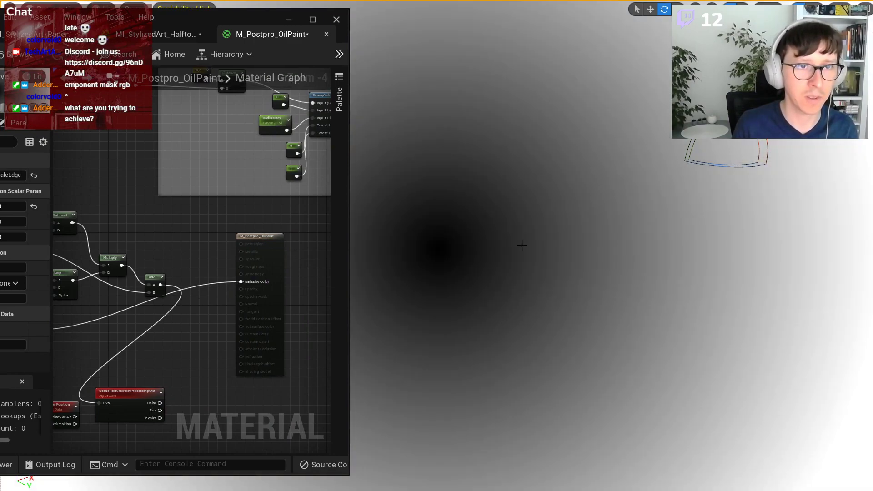
Connect the Add node's output to Emissive Color to preview the final UVs in the scene.
right_click_drag(78, 285, 175, 284)
scroll(174, 285, "up", 4)
right_click_drag(320, 260, 131, 308)
scroll(130, 307, "down", 1)
left_click_drag(118, 309, 259, 301)
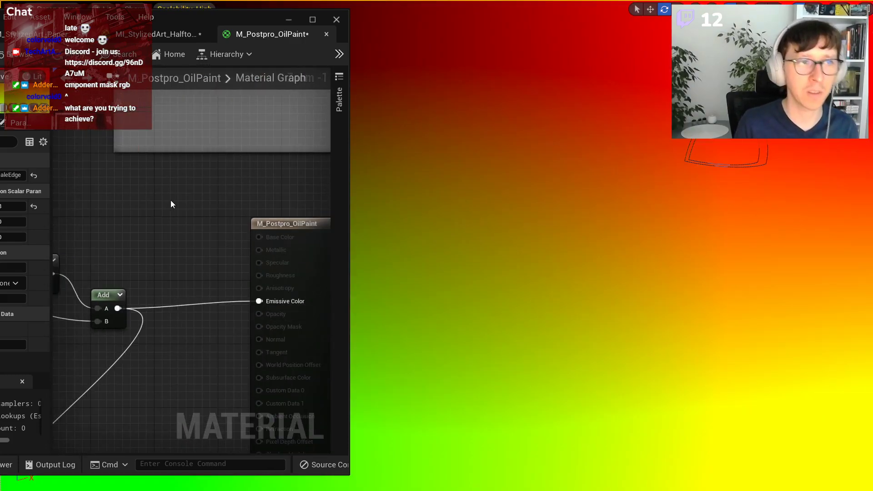
scroll(206, 244, "down", 4)
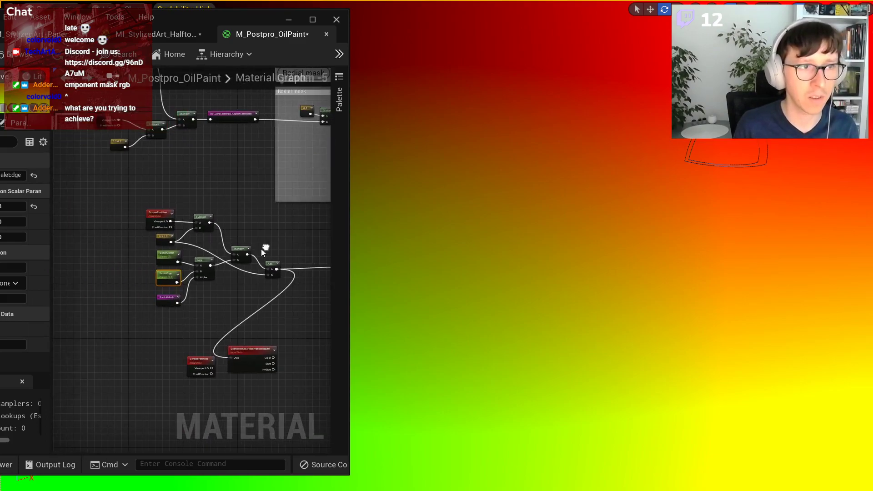
Reconnect SceneTexture's Color output to Emissive Color and delete the unused ScreenPosition node beside it.
left_click_drag(240, 23, 246, 48)
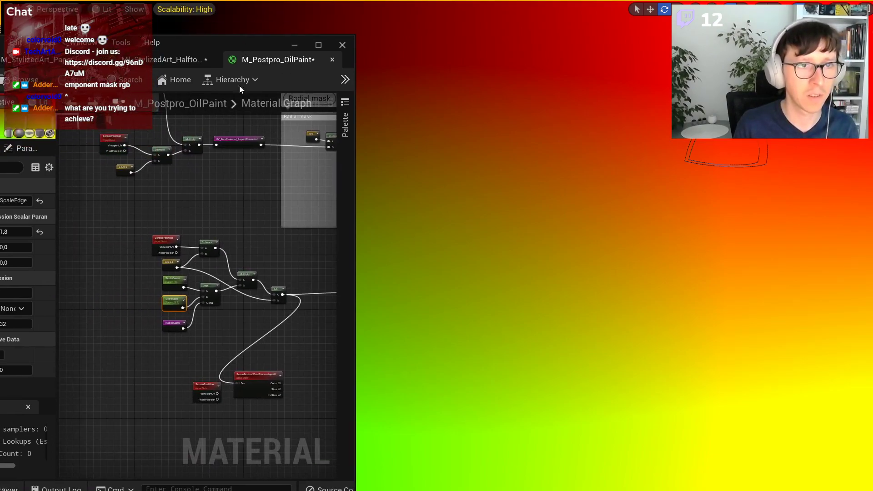
scroll(144, 295, "up", 3)
left_click_drag(225, 430, 215, 249)
right_click_drag(128, 352, 284, 304)
left_click_drag(86, 355, 191, 415)
left_click_drag(196, 378, 246, 287)
left_click(182, 260)
left_click(142, 293)
right_click_drag(156, 237, 274, 310)
key("Delete")
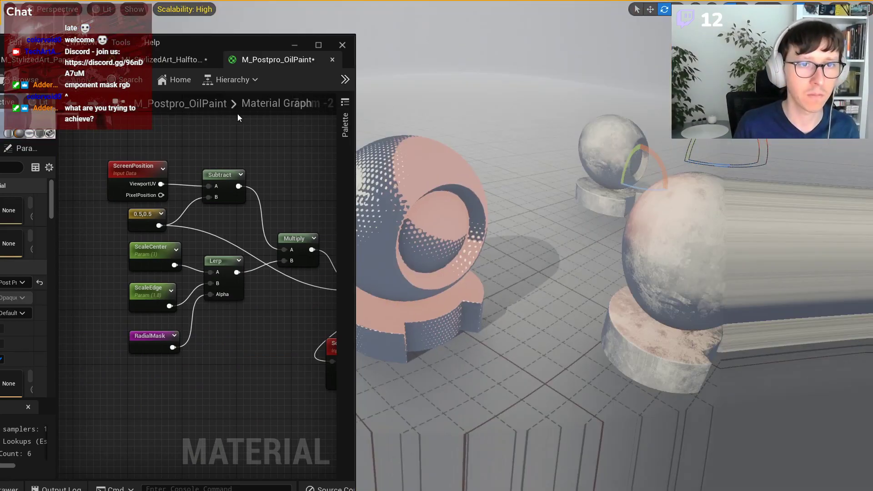
Set the ScaleEdge parameter's default value to 4.0, apply the material, and inspect the distortion in the scene.
left_click_drag(256, 44, 769, 74)
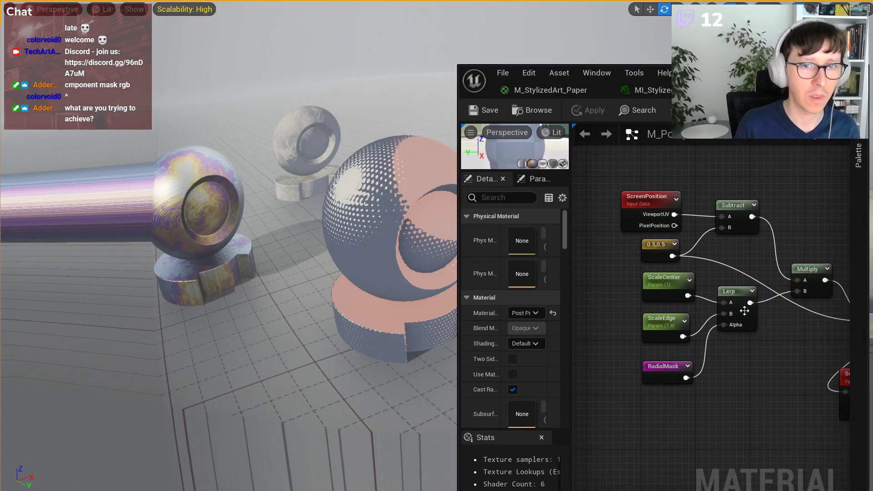
left_click(664, 318)
type("4")
key("Return")
left_click_drag(723, 80, 235, 458)
right_click_drag(454, 259, 374, 360)
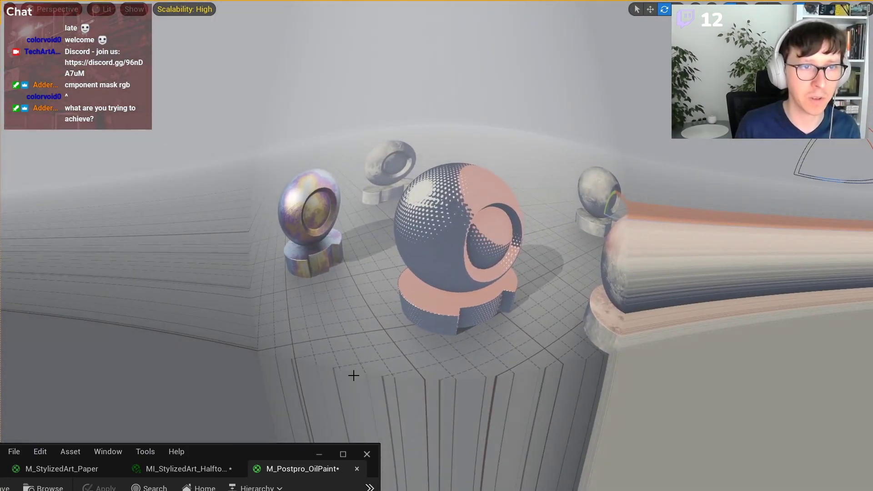
left_click_drag(259, 452, 243, 56)
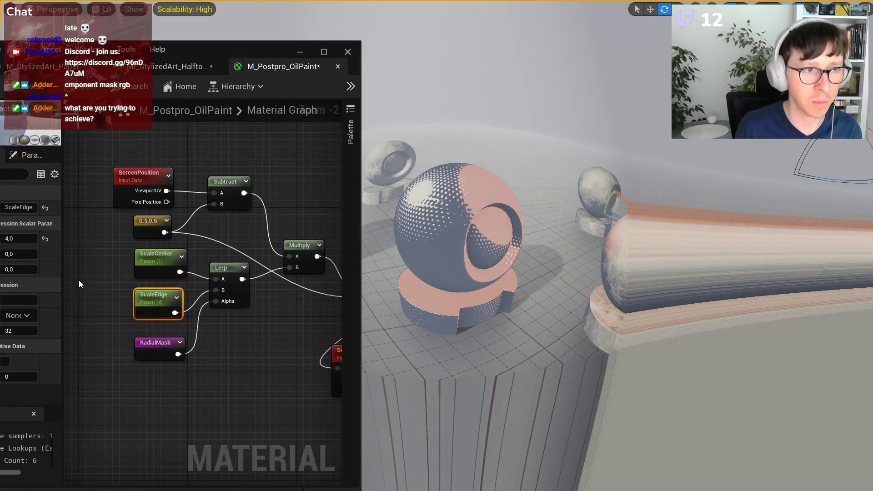
Set the default values of ScaleCenter to 2.0 and ScaleEdge to 1.0, and apply the material.
mouse_move(201, 49)
left_mouse_down()
mouse_move(145, 44)
mouse_move(307, 50)
mouse_move(204, 41)
left_mouse_up()
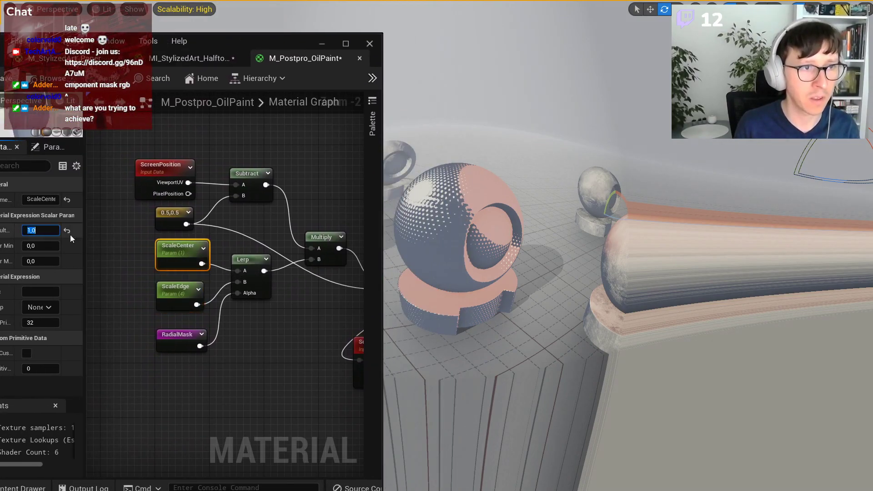
key("Return")
left_click(113, 80)
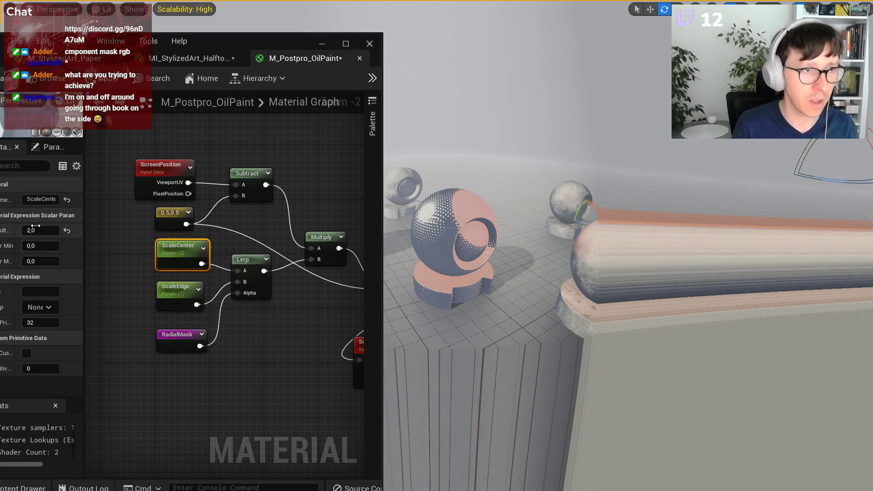
Set the ScaleCenter parameter's default value to 0.5, apply the material, and inspect the result in the scene.
key("Return")
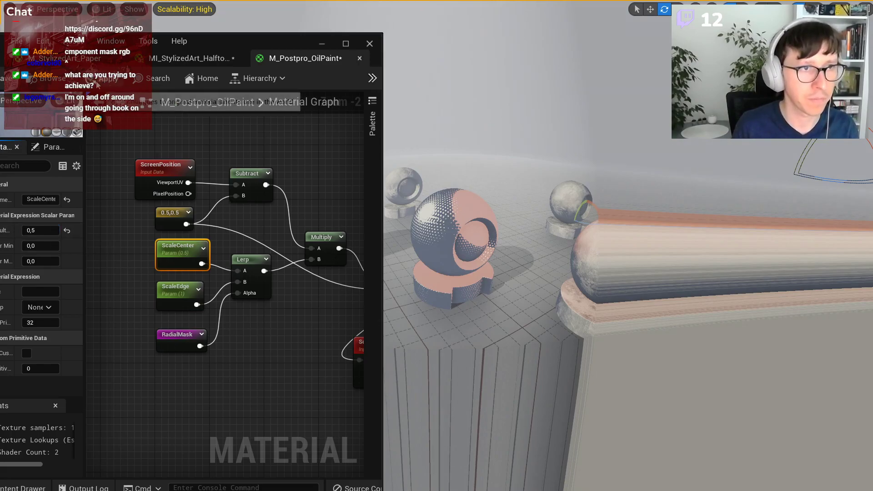
left_click(106, 79)
left_click_drag(200, 43, 125, 443)
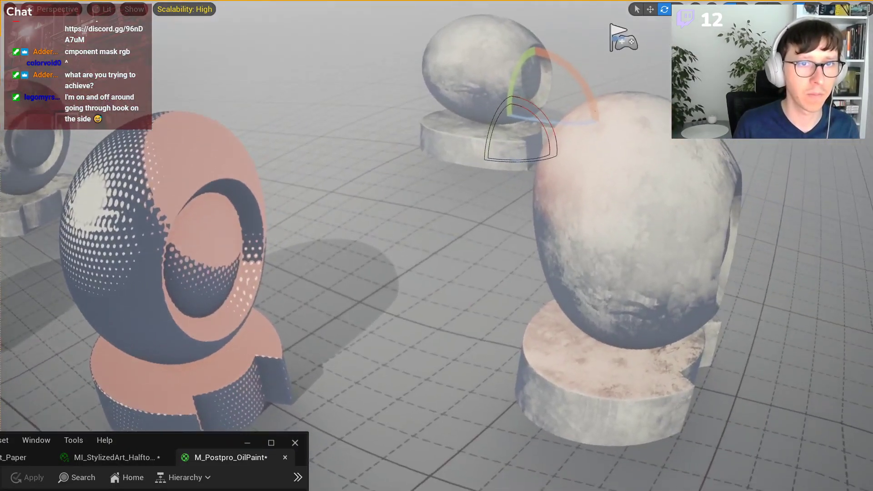
right_click_drag(436, 246, 360, 191)
Move the RadialMask node farther below Lerp and shift ScaleEdge aside to make room for another node.
left_click_drag(146, 439, 225, 59)
scroll(278, 344, "down", 2)
mouse_move(297, 350)
right_mouse_down()
mouse_move(212, 355)
mouse_move(302, 365)
right_mouse_up()
scroll(218, 354, "up", 1)
left_click_drag(196, 380, 128, 406)
left_click_drag(199, 329, 180, 322)
Add a Power node with RadialMask connected to its Base input.
left_click_drag(140, 410, 181, 409)
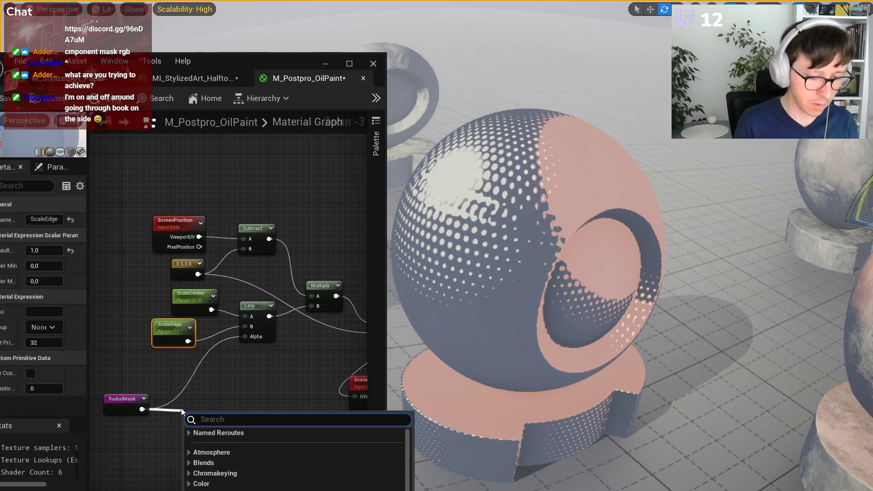
type("pow")
key("Return")
Delete the Power node and route RadialMask through a square root node into Lerp's Alpha input.
left_click_drag(141, 409, 190, 389)
type("sq")
key("Return")
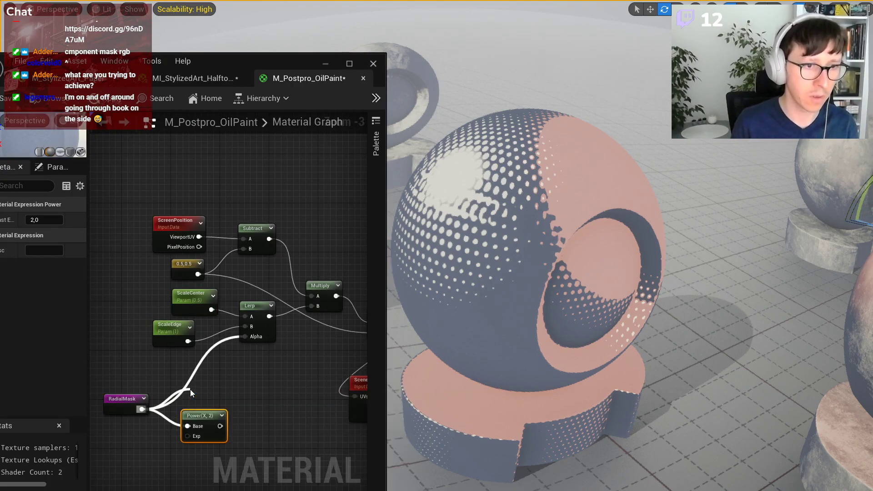
key("Delete")
left_click_drag(212, 405, 245, 336)
Switch to the web browser and open graphtoy.com in a new tab, with the page zoomed out to fit.
key("alt+Tab")
key("ctrl+t")
type("graphtoy.com")
key("Return")
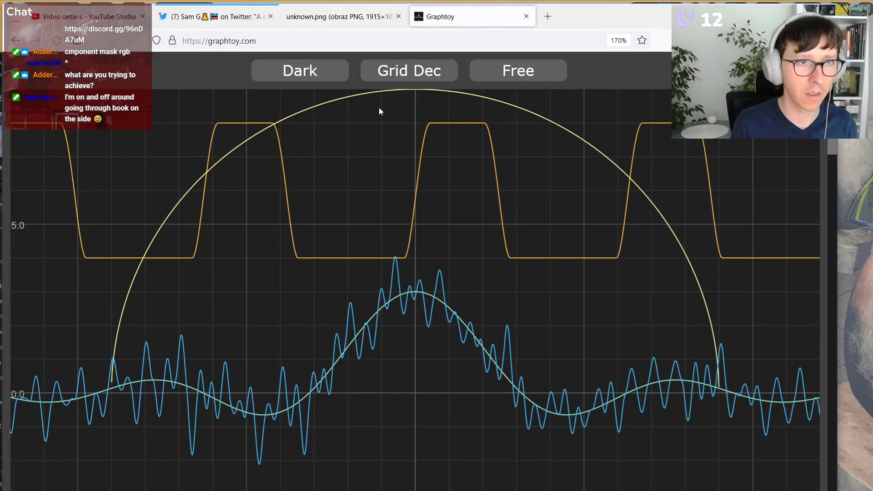
scroll(616, 366, "down", 5)
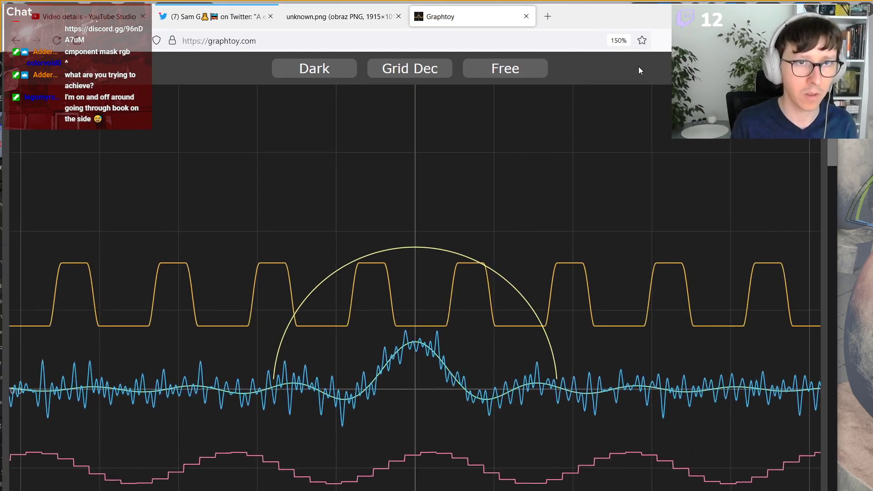
scroll(639, 67, "down", 2, "ctrl")
Set the f1 formula to x and clear formulas f2 through f6.
left_click(450, 226)
left_click(450, 253)
left_click(450, 279)
left_click(450, 332)
left_click(449, 200)
key("Tab")
type("x")
key("Tab")
key("BackSpace")
key("Tab")
key("BackSpace")
key("Tab")
key("BackSpace")
key("Tab")
key("BackSpace")
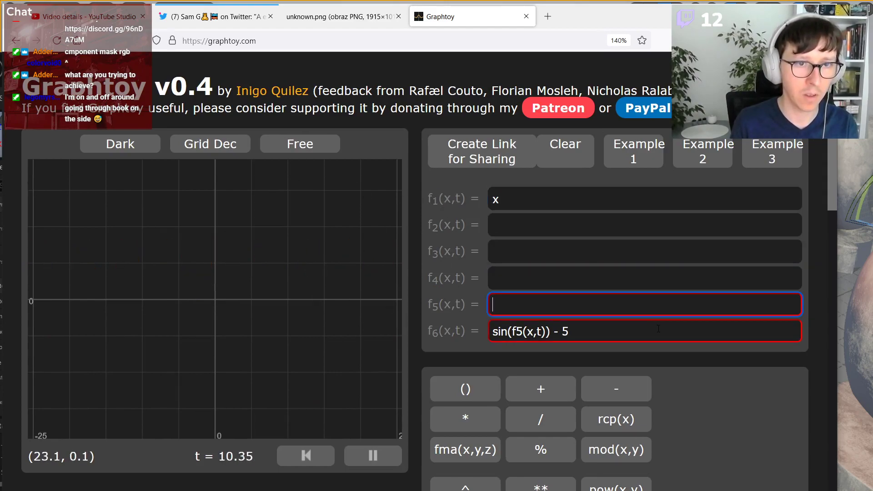
key("Tab")
key("BackSpace")
Show f1 in the plot, change its formula to clamp(x, 0, 1), and frame the 0 to 1 range.
left_click(462, 200)
left_click(550, 199)
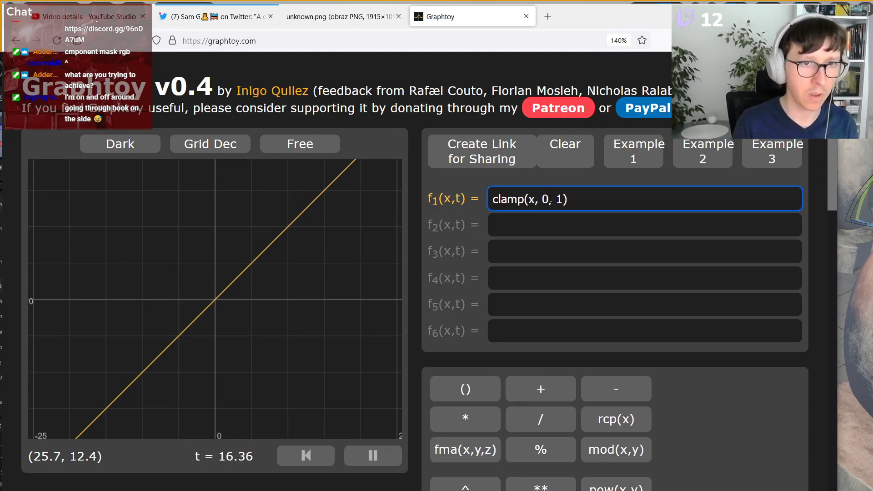
scroll(219, 293, "up", 10)
left_click_drag(308, 237, 282, 249)
right_click(327, 209)
scroll(255, 288, "down", 5)
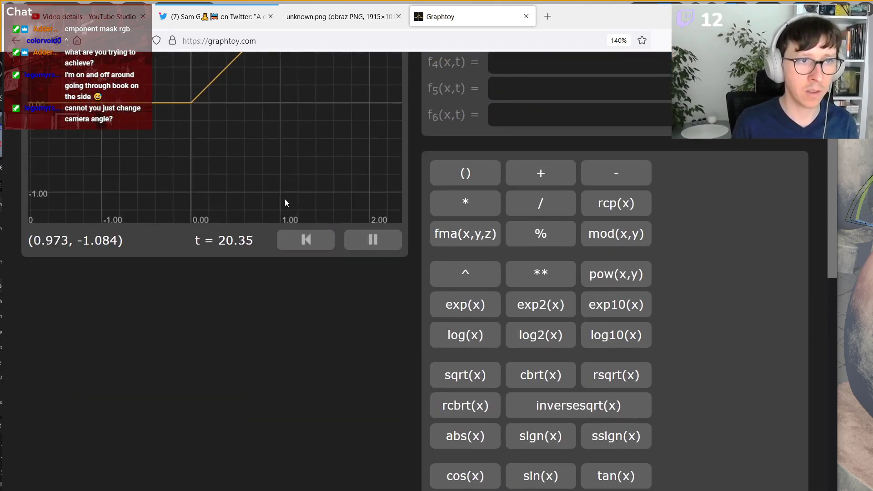
scroll(296, 272, "up", 5)
Wrap the f1 formula in a square root so it reads sqrt(clamp(x, 0, 1)).
left_click(615, 196)
key("Home")
type("sqrt(")
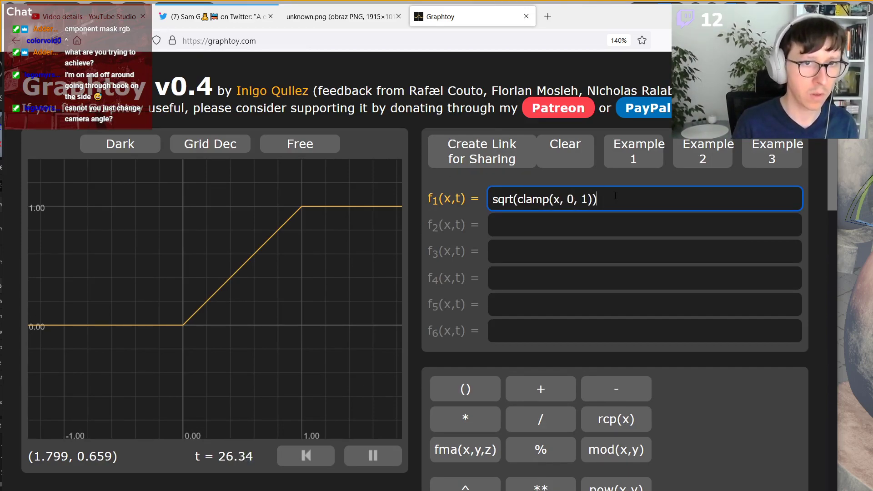
scroll(214, 230, "up", 1)
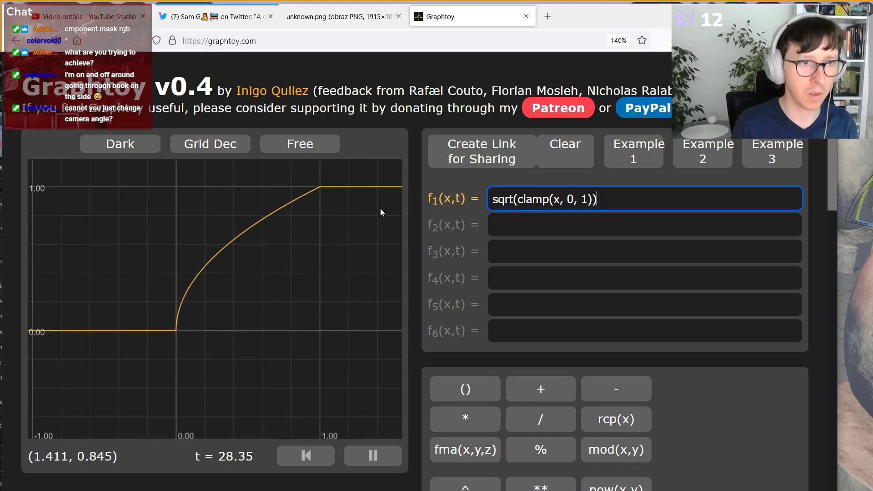
Change the f1 formula to pow(clamp(x, 0, 1), 0.5), replacing the square root with a power function.
left_click(509, 196)
type("pow")
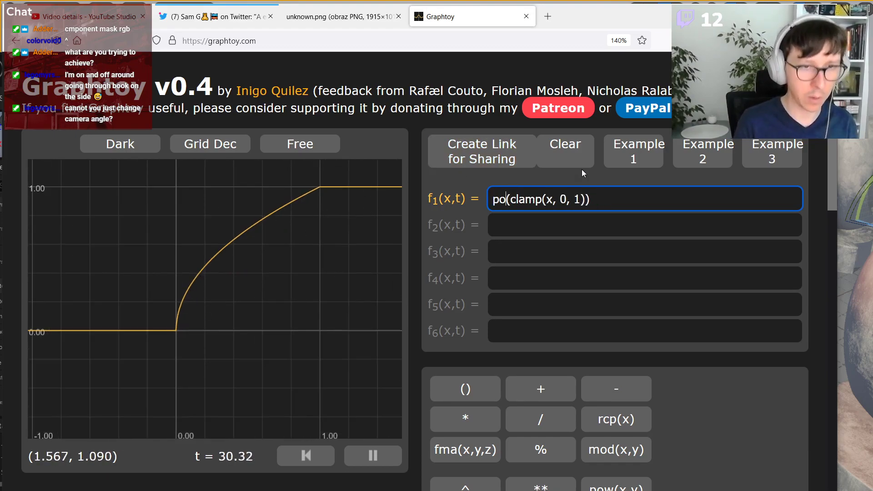
key("Delete")
type("(")
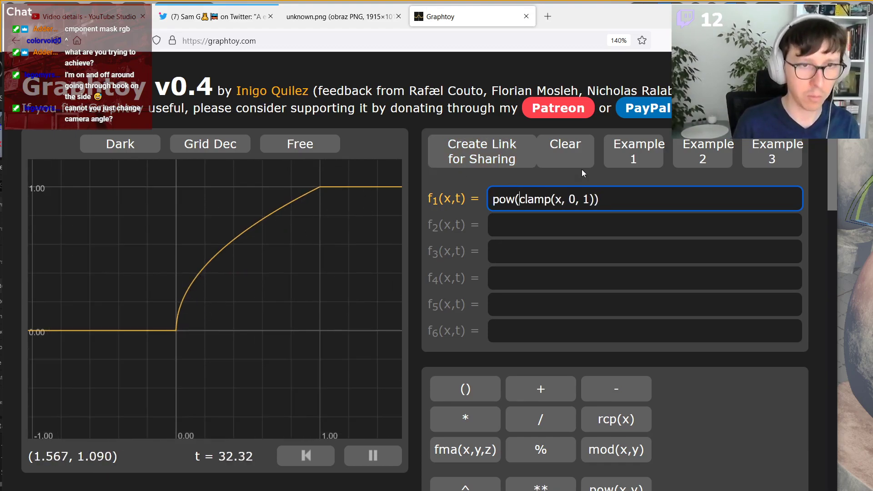
key("Left")
type(", 0.5")
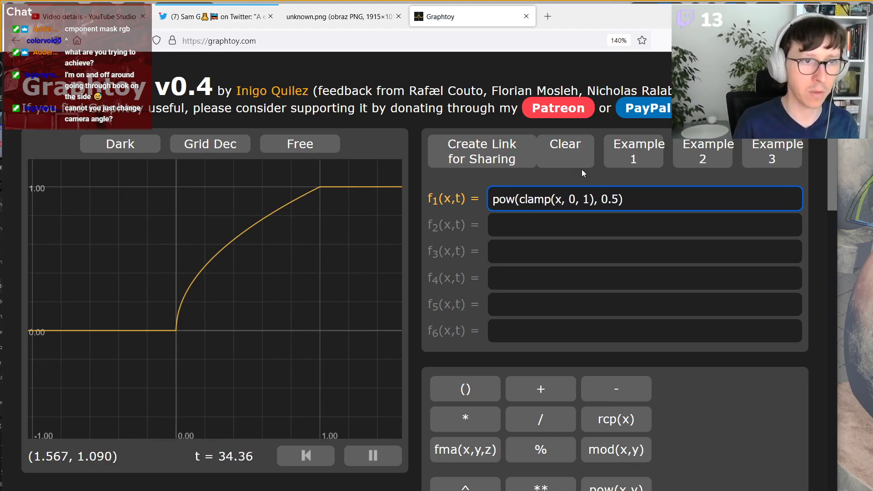
Try exponents of 2, 4 and 8 in turn in the f1 power formula.
key("BackSpace")
key("BackSpace")
key("BackSpace")
type("2")
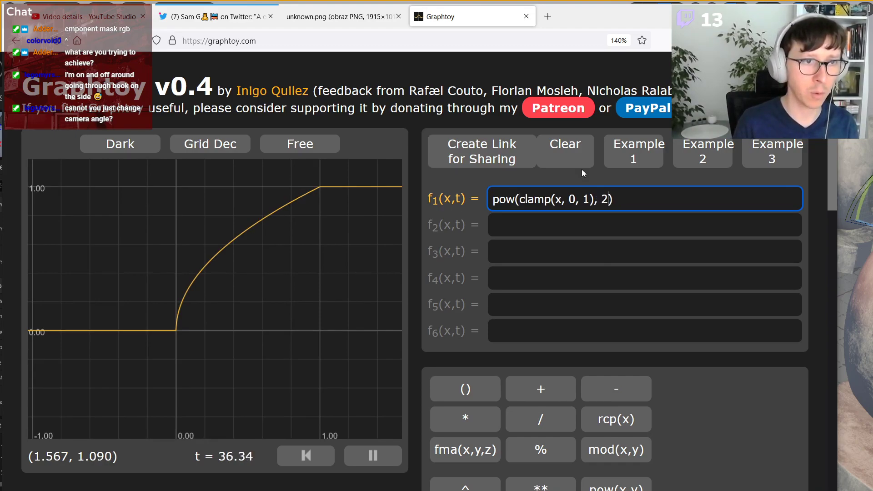
key("BackSpace")
type("4")
key("BackSpace")
type("8")
Try fractional exponents of 0.5, 0.25 and 0.125 in the f1 power formula, ending on 0.25.
key("BackSpace")
type("0.5")
key("BackSpace")
type("25")
key("BackSpace")
key("BackSpace")
type("125")
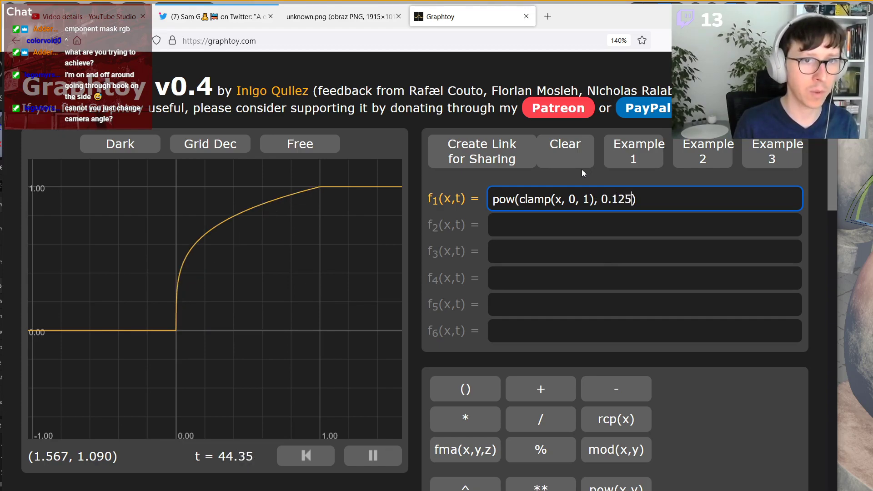
key("BackSpace")
key("BackSpace")
key("BackSpace")
type("25")
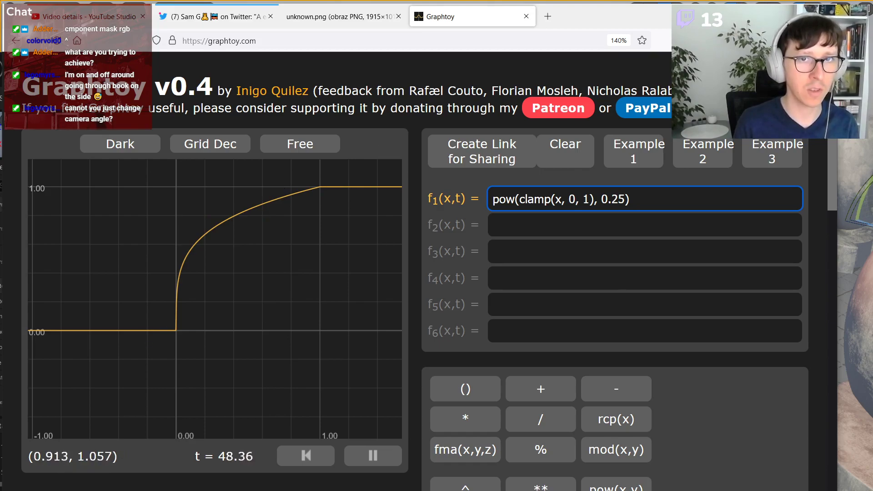
Reset the f1 formula to x and switch back to the M_Postpro_OilPaint material graph in Unreal Editor.
key("ctrl+a")
type("x")
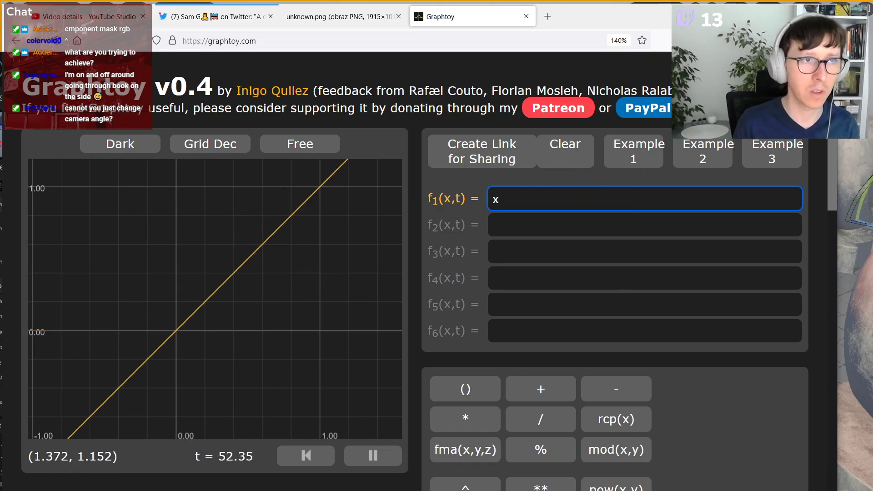
key("alt+Tab")
scroll(203, 420, "up", 3)
left_click_drag(171, 399, 201, 397)
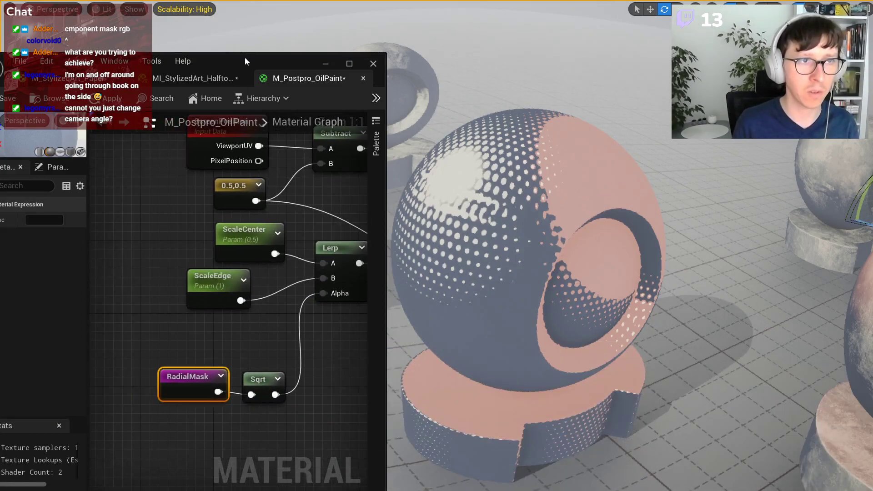
left_click_drag(244, 57, 212, 22)
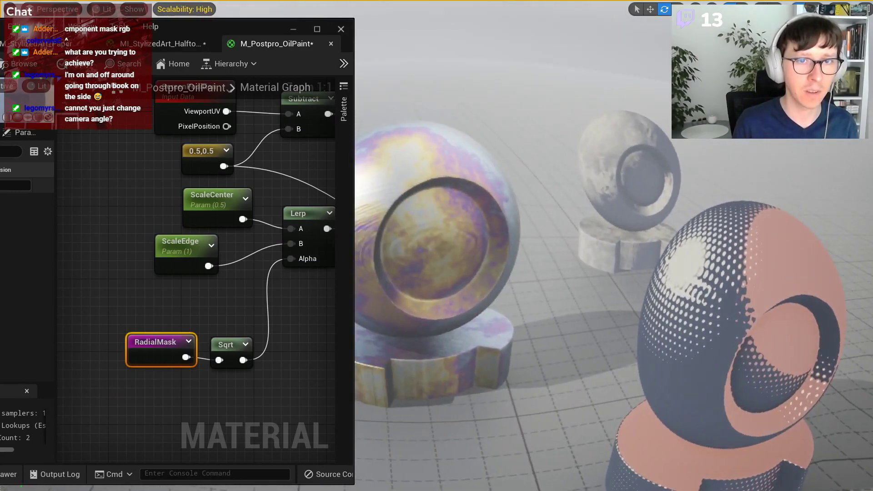
right_click_drag(693, 256, 697, 265)
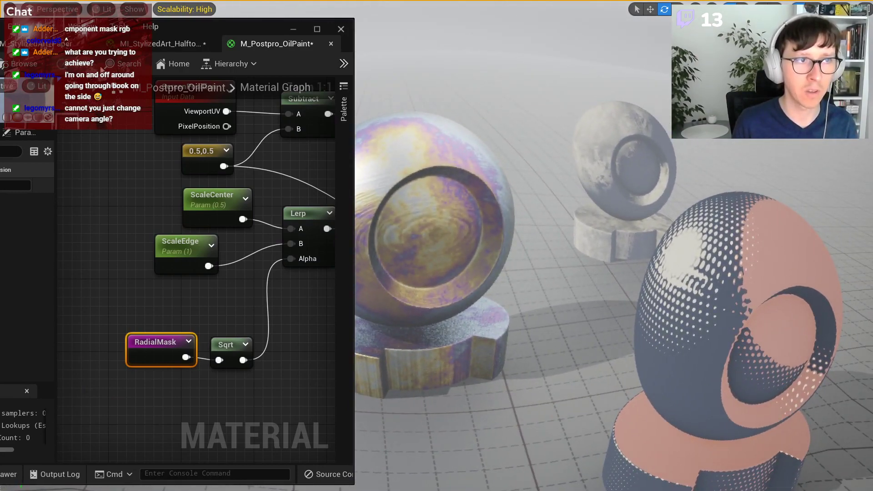
right_click_drag(607, 186, 607, 186)
Connect RadialMask directly to the Lerp's Alpha, bypassing Sqrt, and apply the material to check the distortion in the level viewport.
left_click_drag(186, 356, 291, 258)
left_click(67, 67)
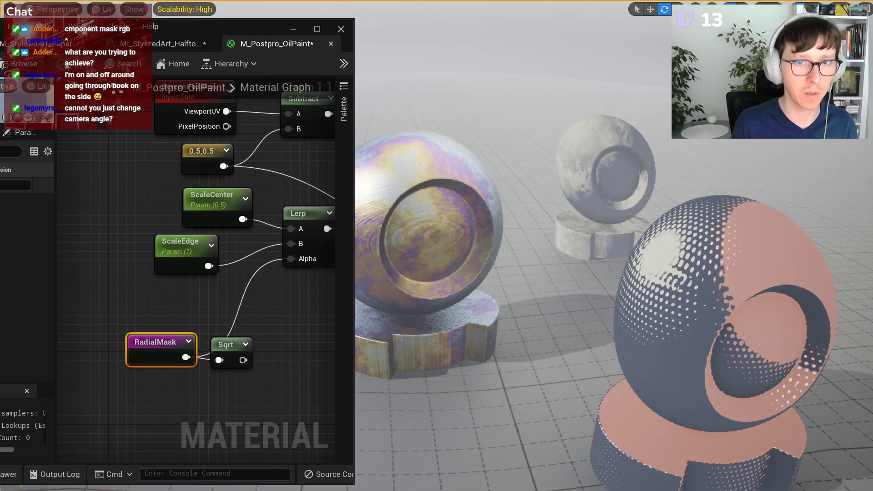
scroll(605, 345, "up", 2)
right_click_drag(604, 346, 605, 345)
left_click_drag(238, 29, 336, 490)
right_click_drag(536, 340, 536, 340)
left_click_drag(782, 490, 713, 44)
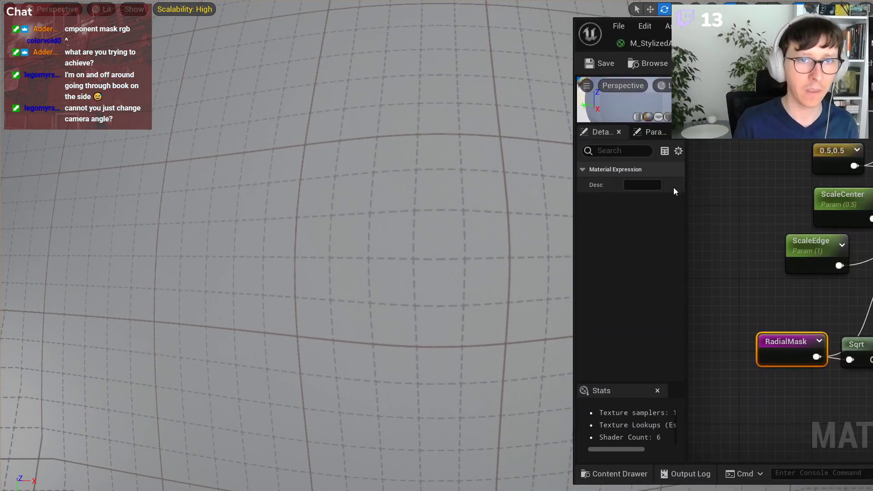
left_click_drag(574, 185, 690, 187)
right_click_drag(807, 241, 718, 226)
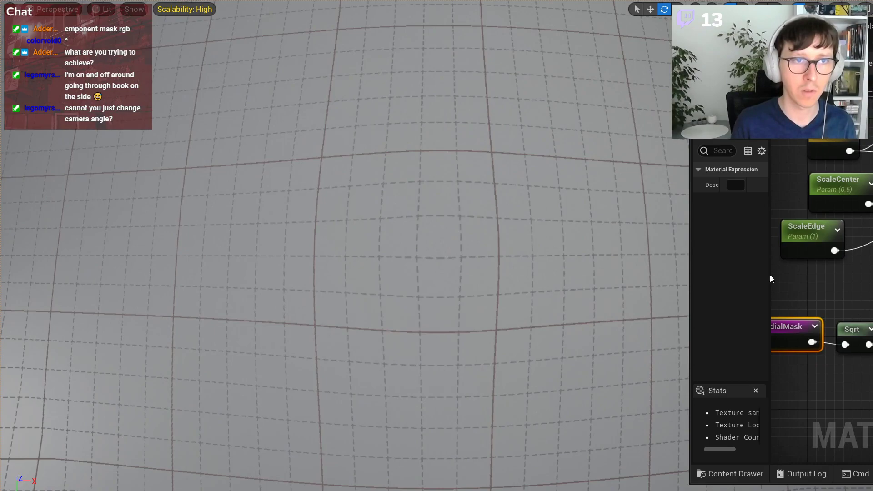
Replace the Sqrt node with a Power node of exponent 2 between RadialMask and the Lerp's Alpha.
left_click_drag(812, 341, 853, 287)
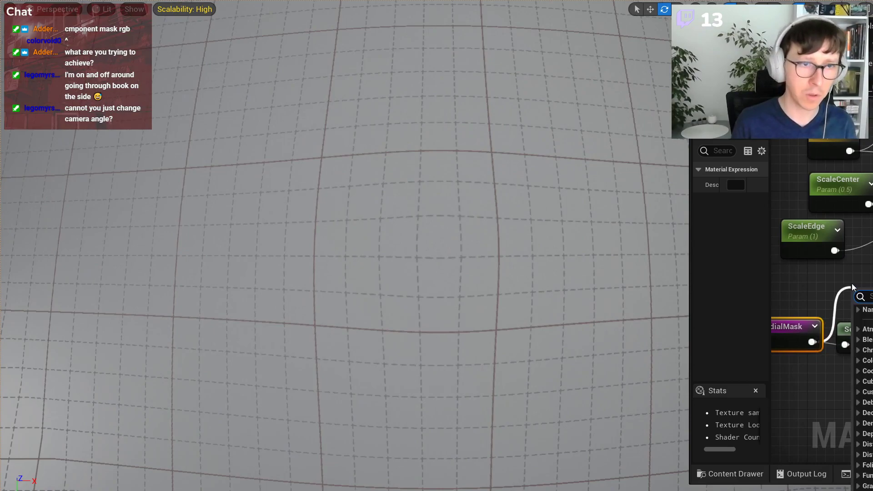
key("Return")
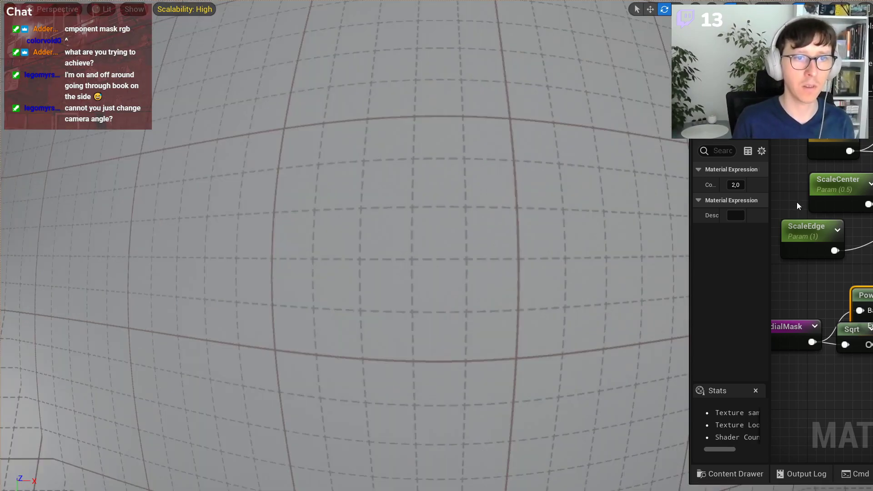
left_click(851, 335)
key("Delete")
left_click_drag(868, 298, 853, 330)
left_click(845, 267)
left_click_drag(843, 292, 789, 346)
left_click_drag(858, 332, 840, 313)
left_click(841, 284)
mouse_move(840, 284)
right_mouse_down()
mouse_move(867, 289)
mouse_move(854, 288)
right_mouse_up()
Set the ScaleCenter parameter's default value to 0.7 and save the material.
right_click_drag(499, 245, 604, 169)
key("s")
key("w")
key("s")
key("w")
left_click(857, 214)
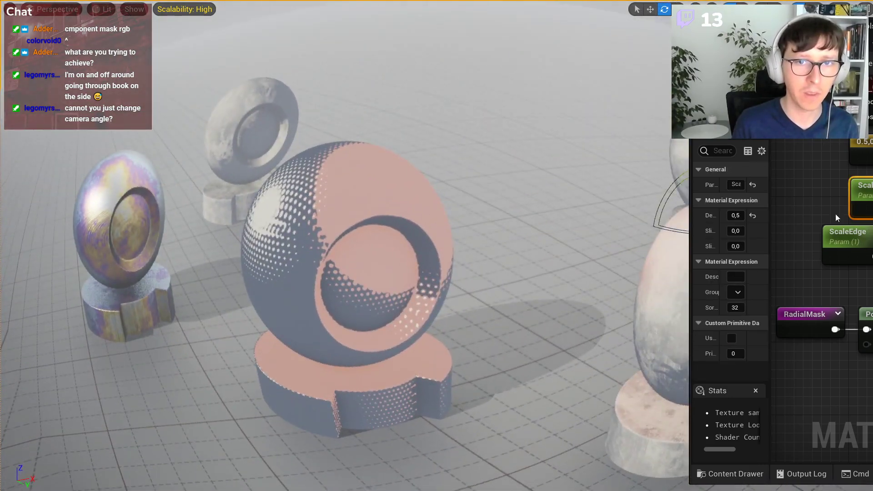
left_click(735, 215)
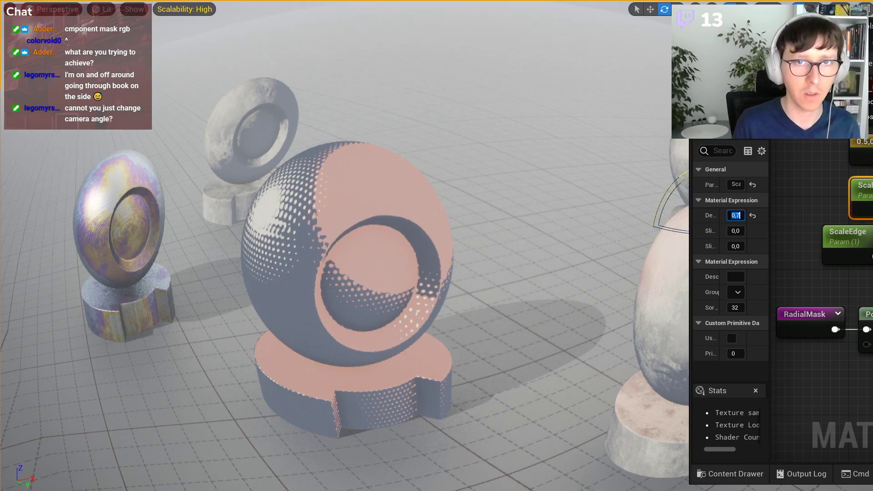
key("ctrl+s")
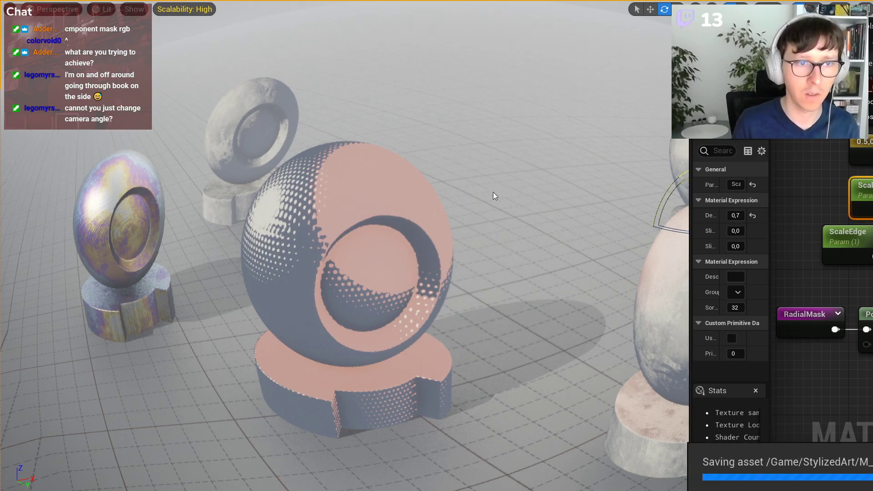
Move and widen the material editor window beside the level view to examine the overall node graph.
scroll(488, 195, "down", 3)
right_click_drag(487, 195, 428, 204)
left_click_drag(872, 28, 236, 29)
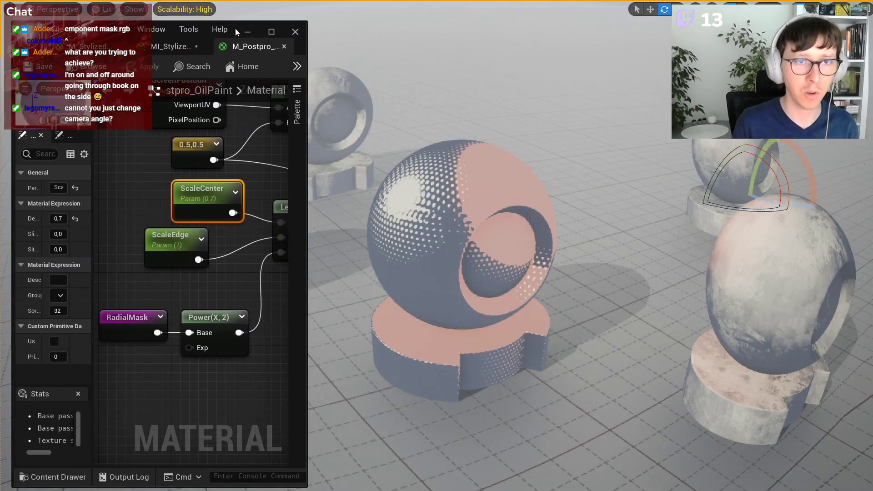
left_click_drag(306, 201, 348, 200)
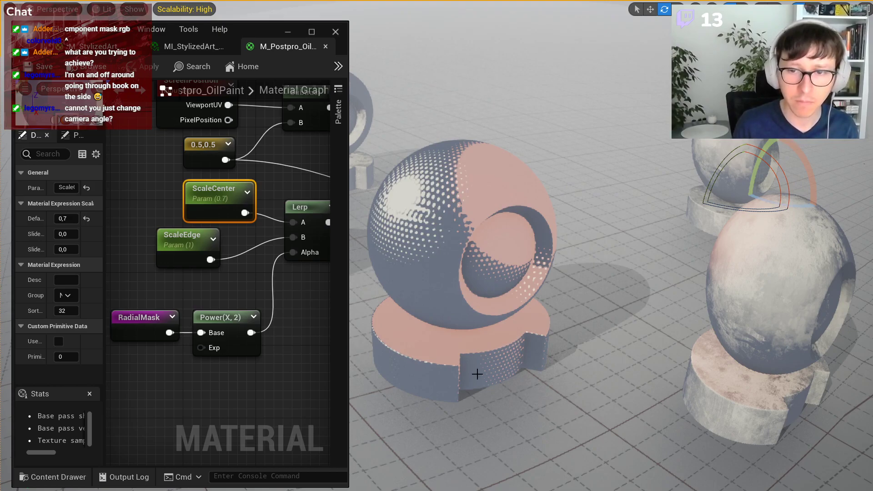
scroll(292, 350, "down", 5)
left_click_drag(349, 339, 433, 333)
scroll(344, 318, "down", 3)
right_click_drag(362, 353, 287, 357)
scroll(285, 351, "up", 2)
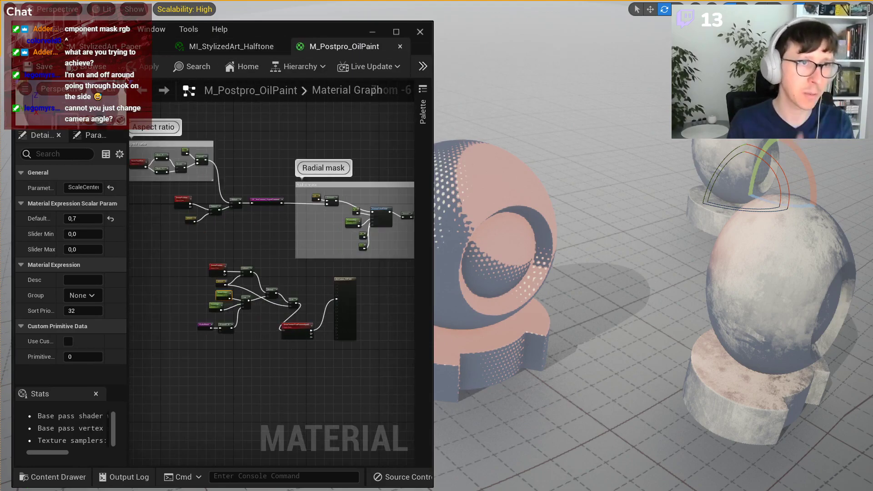
mouse_move(531, 32)
right_mouse_down()
mouse_move(523, 31)
mouse_move(532, 33)
right_mouse_up()
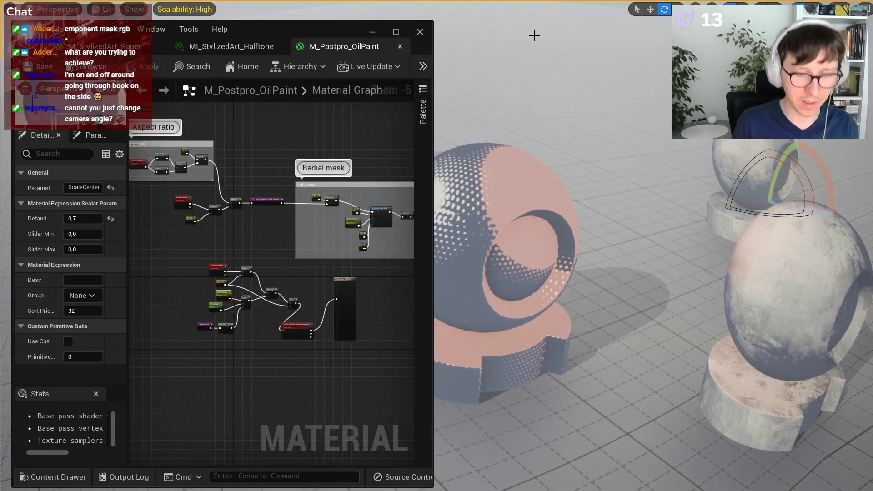
Rename the M_Postpro_OilPaint material asset as M_Postpro_FishEye.
key("F11")
left_click(376, 34)
key("F2")
left_click_drag(258, 132, 408, 130)
type("FishEye")
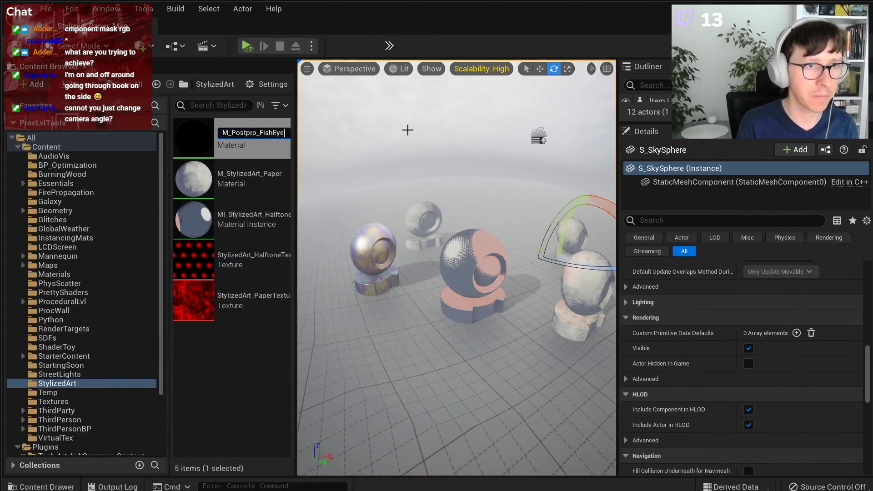
key("Return")
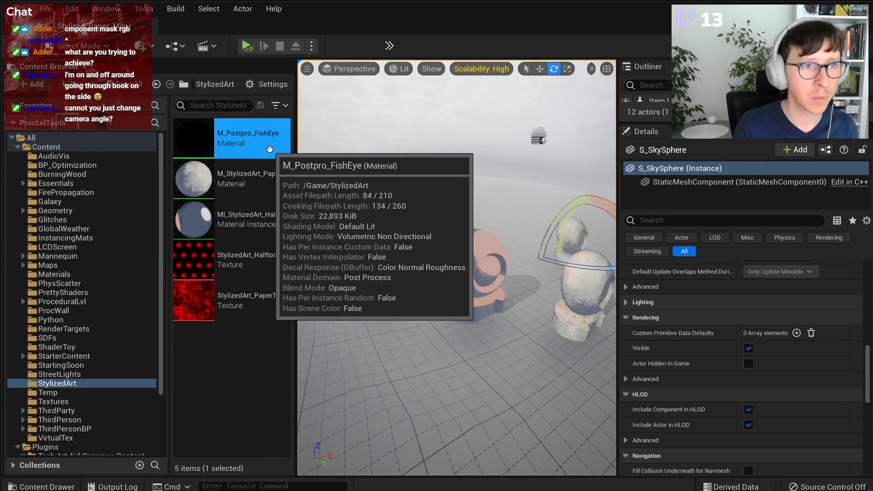
Duplicate the M_Postpro_FishEye material and try to name the copy M_Postpro_OilPaint.
key("ctrl+d")
left_click(259, 174)
type("OilPaint")
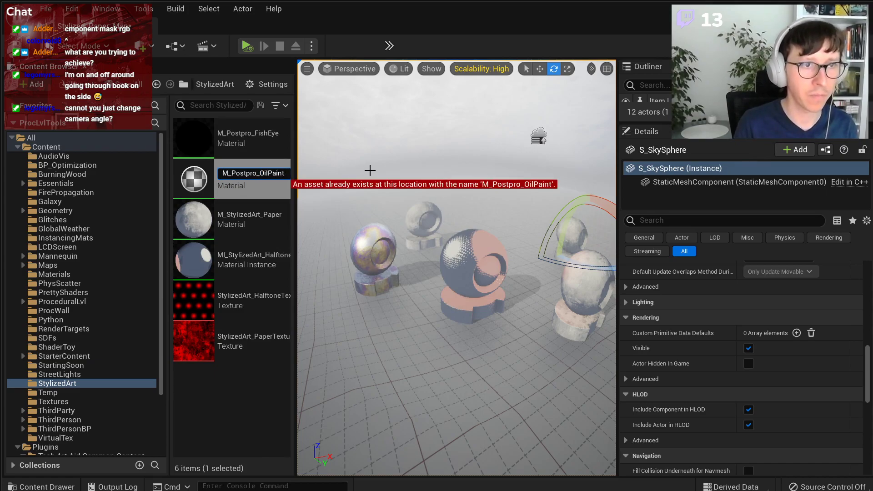
key("Escape")
Fix up the redirectors in the StylizedArt folder.
right_click(253, 150)
right_click(210, 417)
right_click(93, 390)
right_click(79, 381)
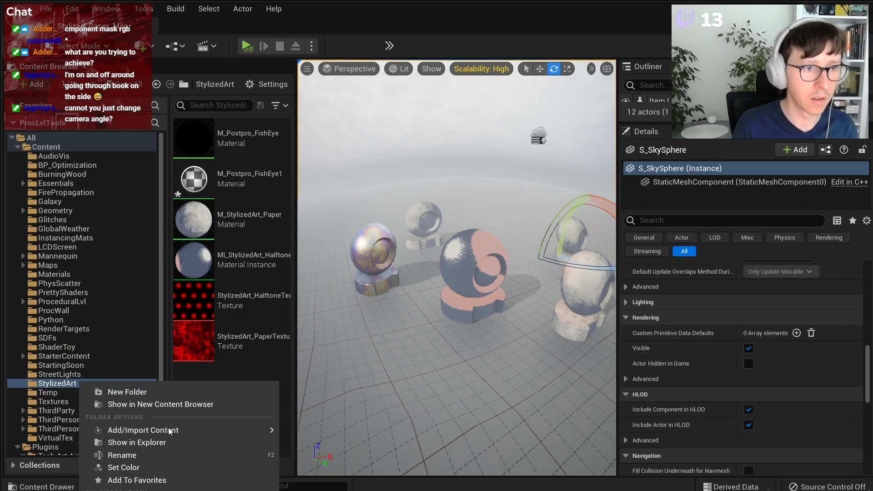
left_click(172, 489)
Rename the duplicated M_Postpro_FishEye1 material as M_Postpro_OilPaint and save it.
left_click(248, 182)
key("F2")
left_click_drag(261, 173, 395, 165)
key("BackSpace")
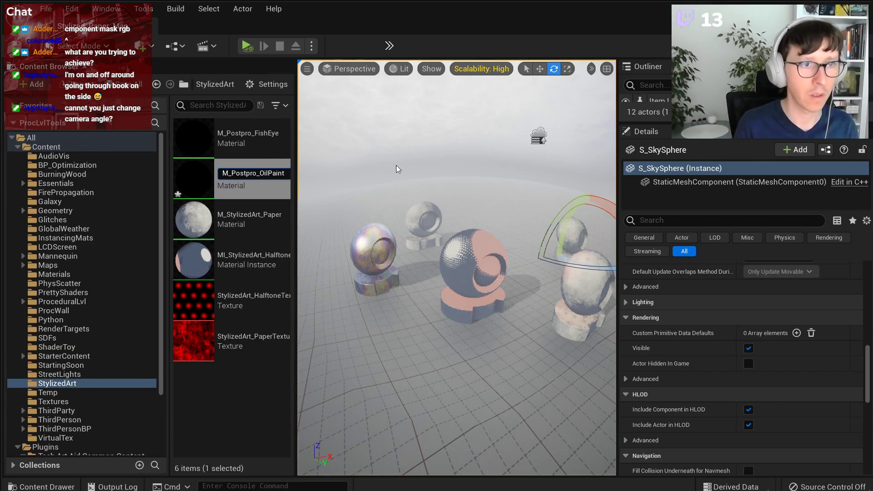
type("OilPaint")
key("Return")
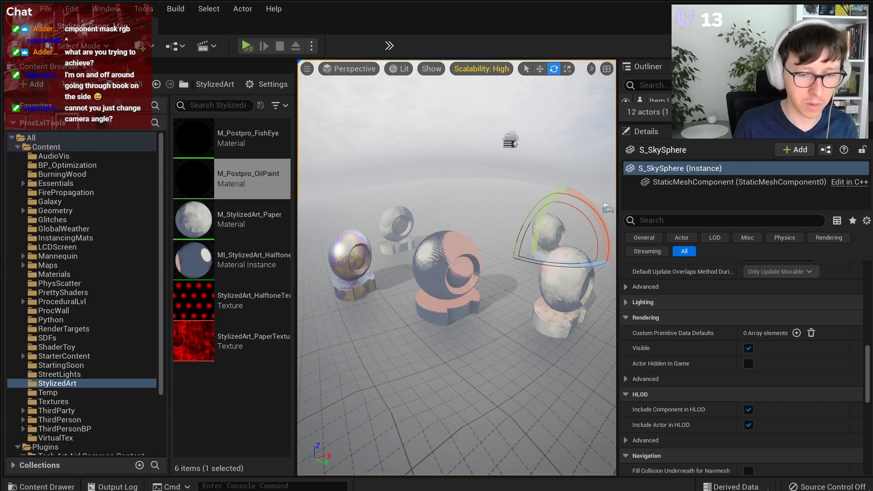
Delete the radial UV scaling nodes so ScreenPosition's ViewportUV feeds the SceneTexture UVs directly, and apply the material.
scroll(508, 393, "up", 5)
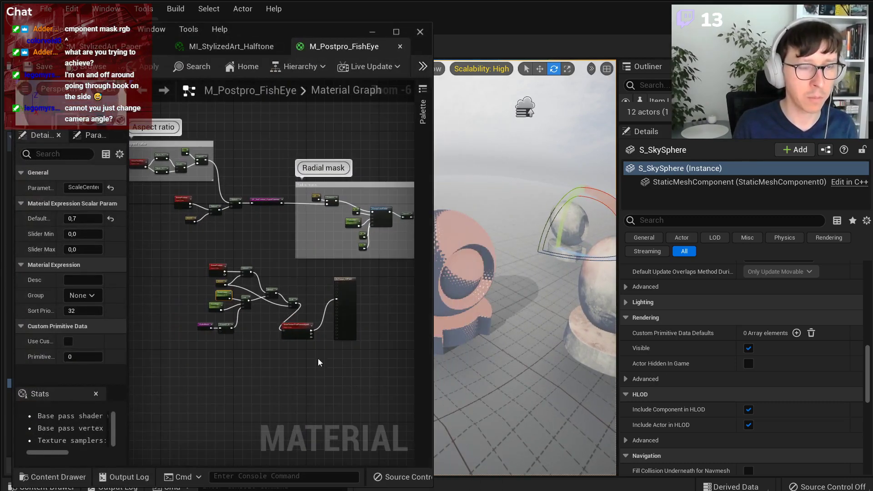
left_click(184, 265)
scroll(182, 273, "up", 3)
scroll(181, 277, "down", 1)
left_click_drag(164, 266, 280, 390)
left_click_drag(333, 275, 249, 336)
key("Delete")
left_click_drag(229, 245, 207, 272)
key("Delete")
right_click_drag(212, 346, 277, 325)
left_click_drag(163, 396, 273, 262)
key("Delete")
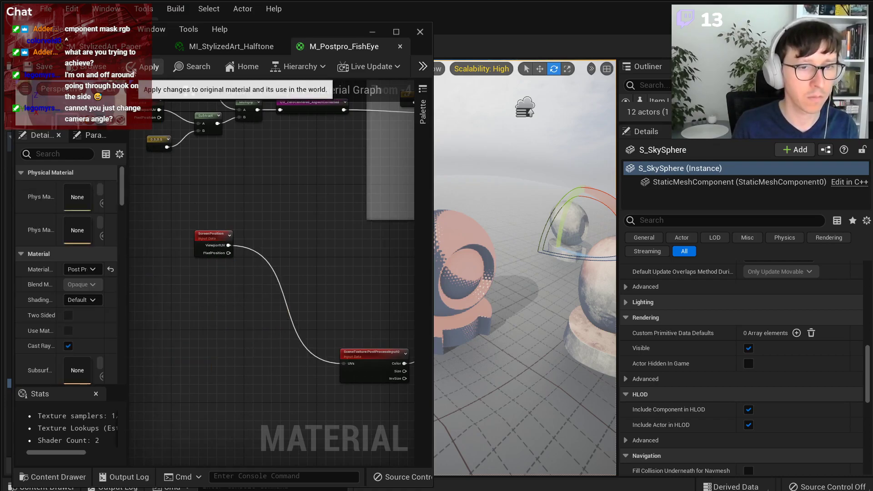
left_click(143, 66)
Reposition the material editor window and widen the level viewport to show more of the scene beside it.
left_click_drag(295, 39, 209, 68)
right_click_drag(418, 251, 344, 245)
left_click_drag(245, 79, 300, 33)
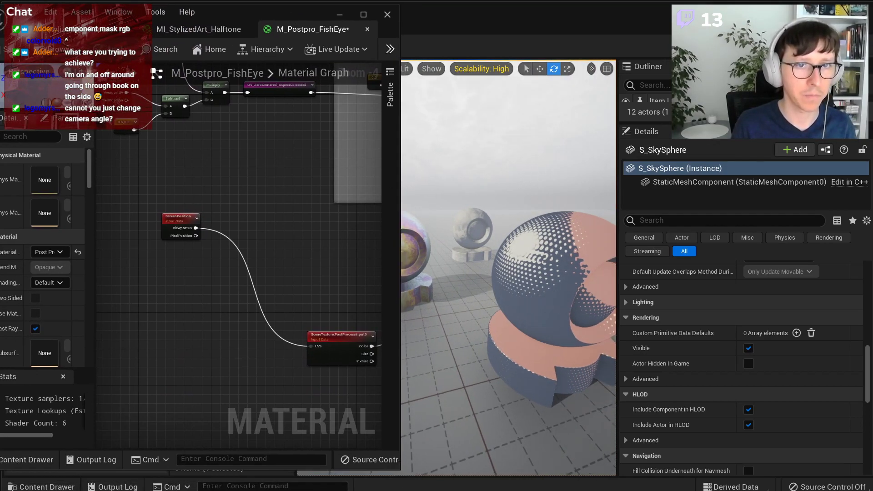
left_click_drag(615, 188, 726, 184)
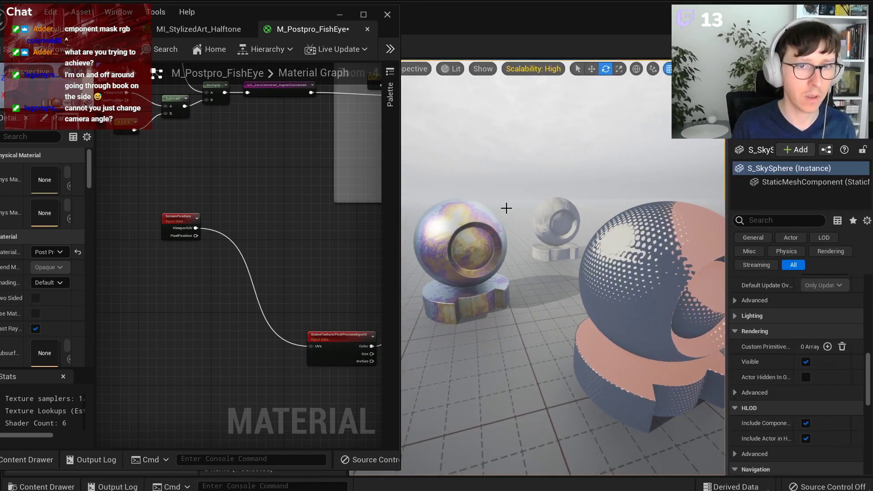
left_click_drag(258, 14, 288, 17)
Place the ScreenPosition node right beside the SceneTexture:PostProcessInput0 node.
scroll(291, 170, "down", 2)
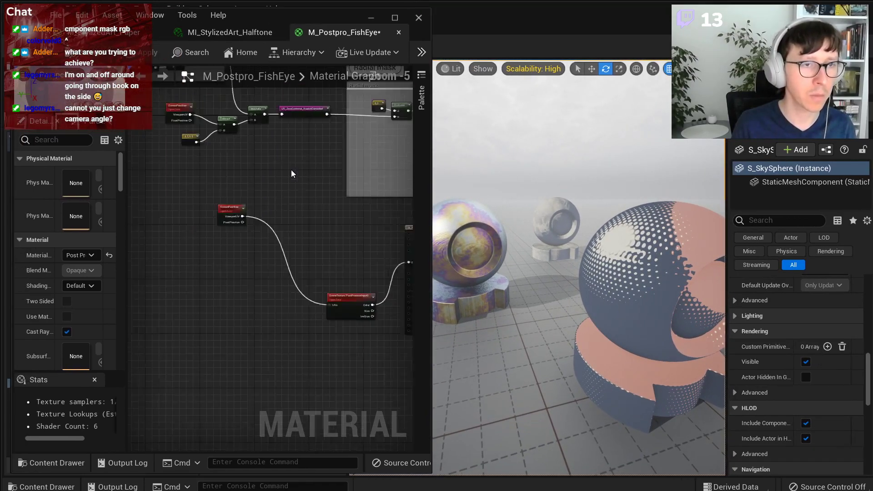
left_click(271, 268)
left_click_drag(271, 269, 282, 257)
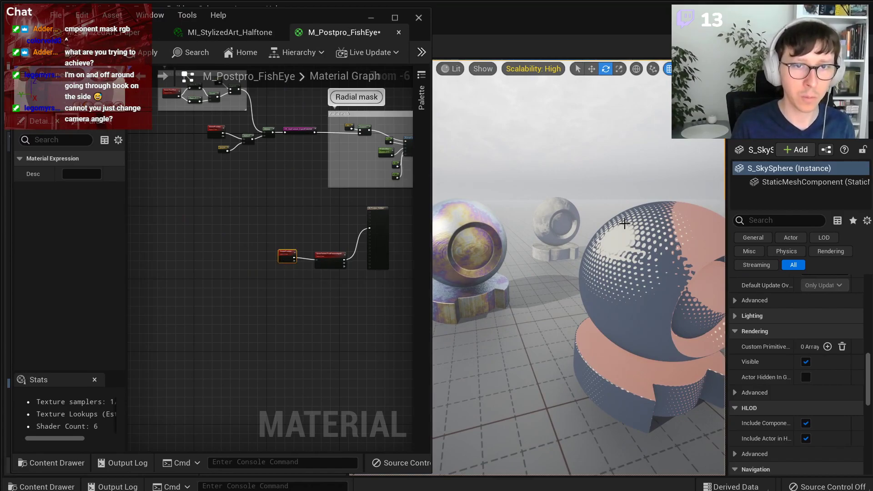
Capture a small square snip of the halftone sphere's highlight area and open it in Snip & Sketch.
key("shift+super+s")
left_click_drag(562, 226, 648, 312)
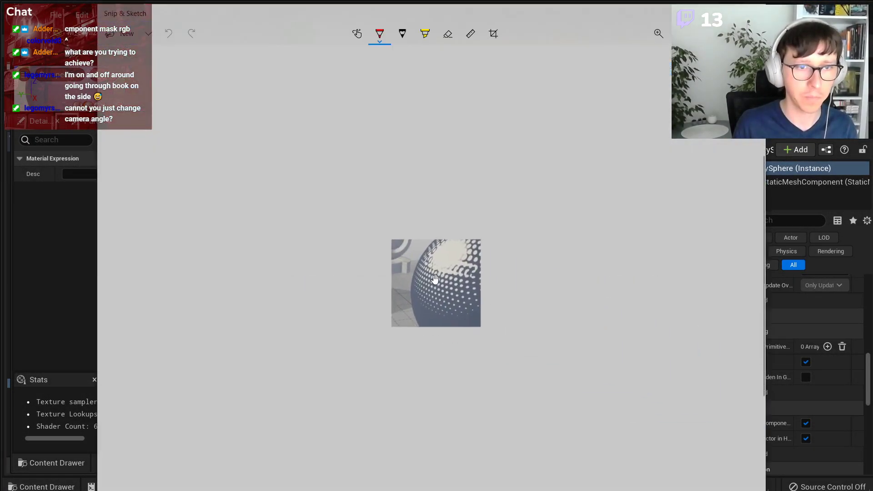
Mark a sample pixel on the sphere's upper edge with a bright green cross in the snip.
left_click(380, 33)
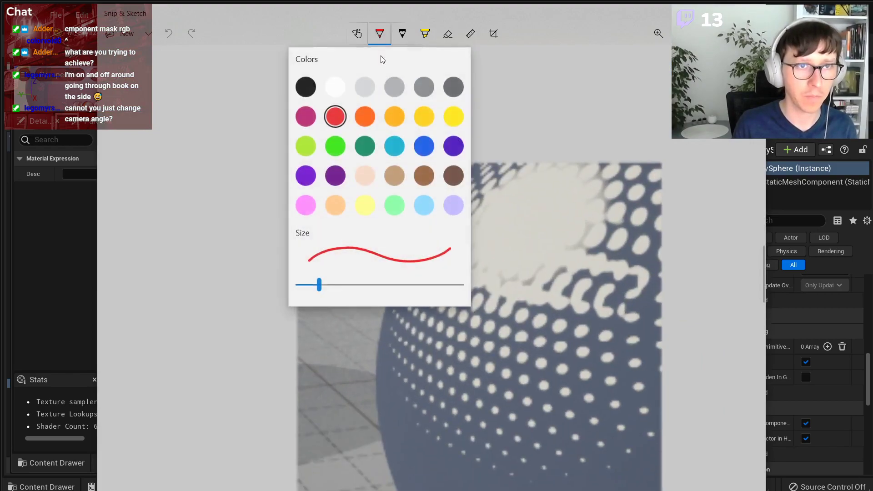
left_click(336, 142)
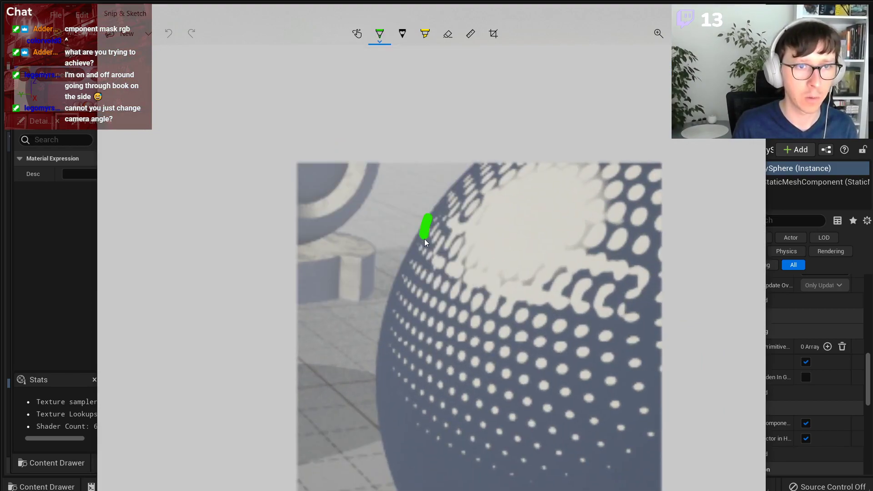
left_click_drag(414, 231, 436, 230)
Mark the cross's horizontal neighbours with red dots and its vertical neighbours with green dots.
left_click(380, 33)
left_click(335, 114)
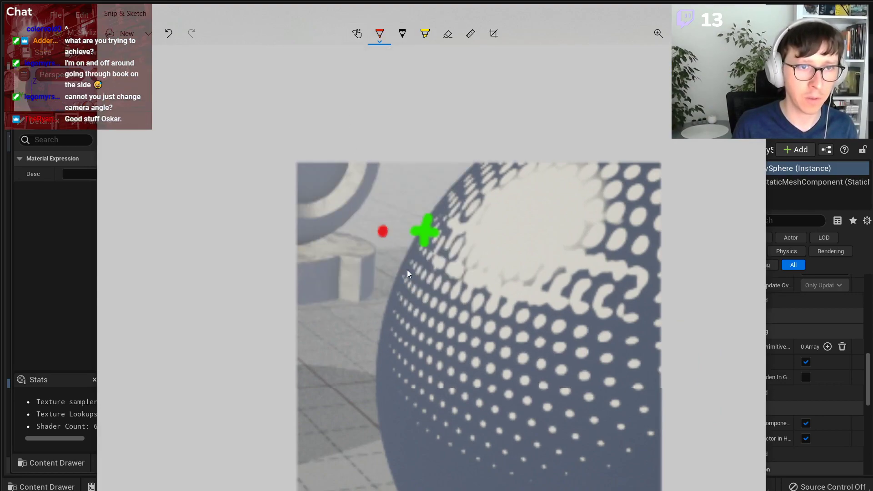
scroll(466, 239, "down", 1, "ctrl")
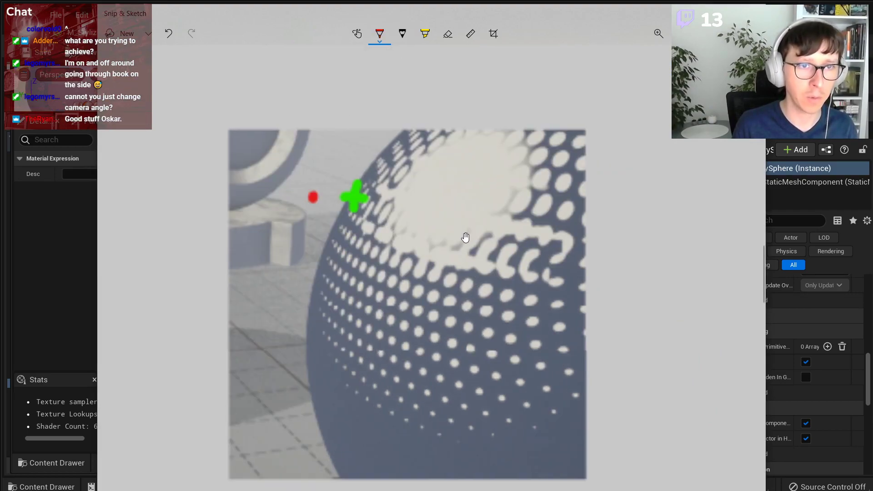
left_click(399, 197)
left_click(379, 34)
left_click(423, 113)
left_click(360, 152)
left_click(350, 244)
Add an orange dot at each of the four diagonal neighbours around the green cross.
left_click(380, 34)
left_click(363, 118)
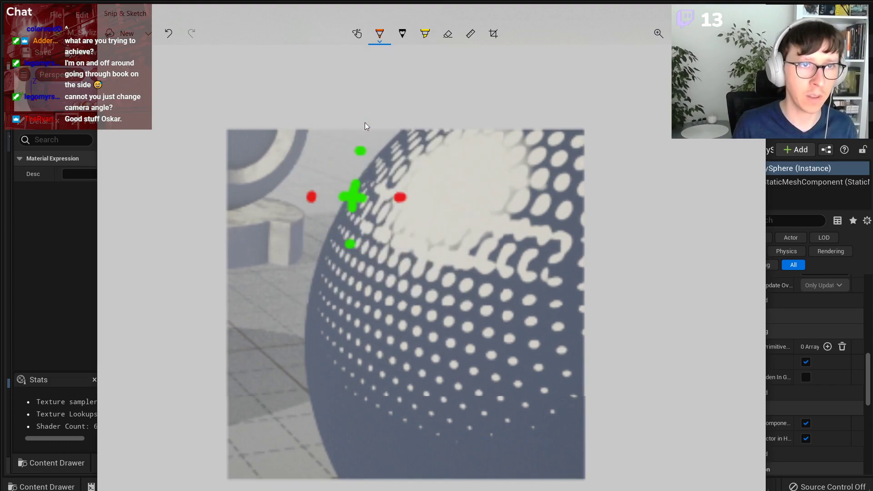
left_click(331, 168)
left_click(384, 170)
left_click(392, 224)
left_click(329, 223)
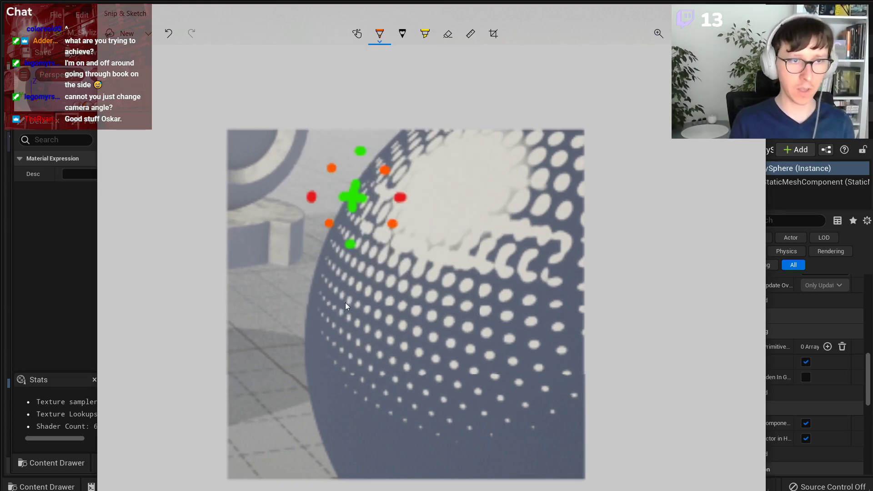
key("ctrl+z")
Circle the two bright-side samples in white, and the left samples and upper-right orange dot in light grey.
left_click(379, 34)
left_click(347, 91)
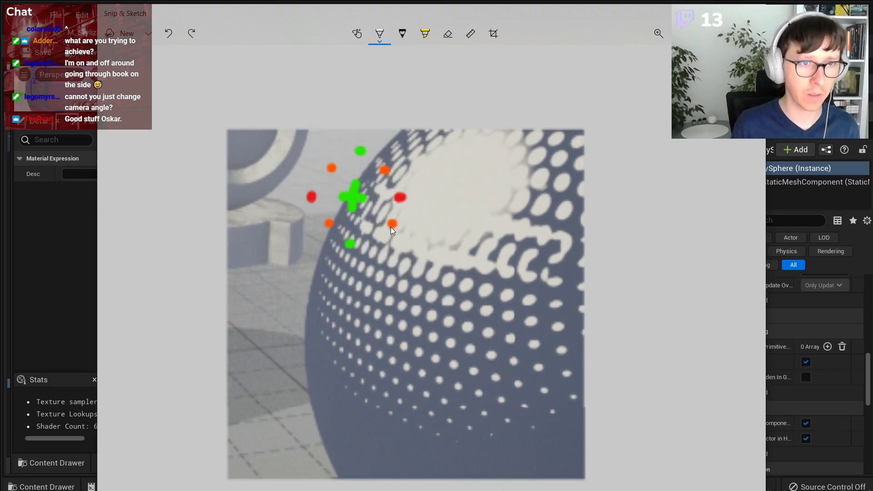
mouse_move(379, 220)
left_mouse_down()
mouse_move(390, 221)
mouse_move(388, 196)
mouse_move(396, 210)
left_mouse_up()
left_click(375, 35)
left_click(371, 88)
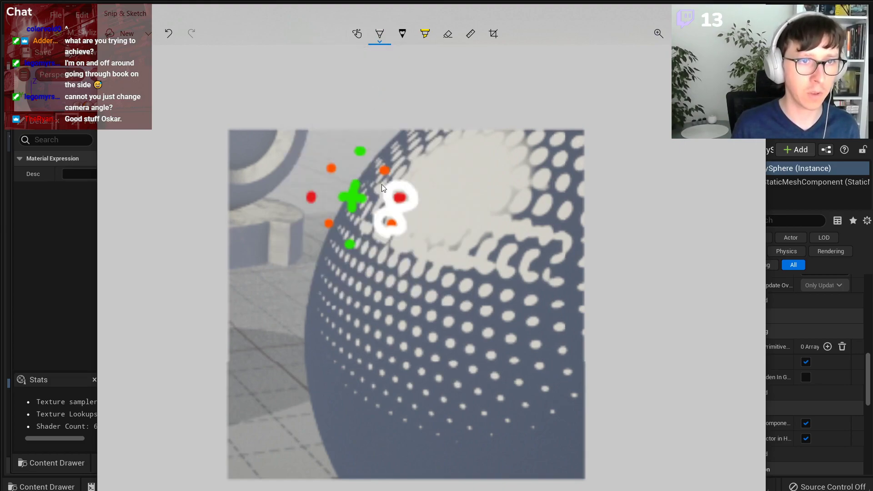
mouse_move(327, 230)
left_mouse_down()
mouse_move(317, 214)
mouse_move(340, 213)
left_mouse_up()
mouse_move(340, 183)
left_mouse_down()
mouse_move(294, 189)
mouse_move(321, 187)
left_mouse_up()
Circle the lower green dot in dark grey and the upper green dot in a light tone.
left_click(379, 34)
left_click(428, 86)
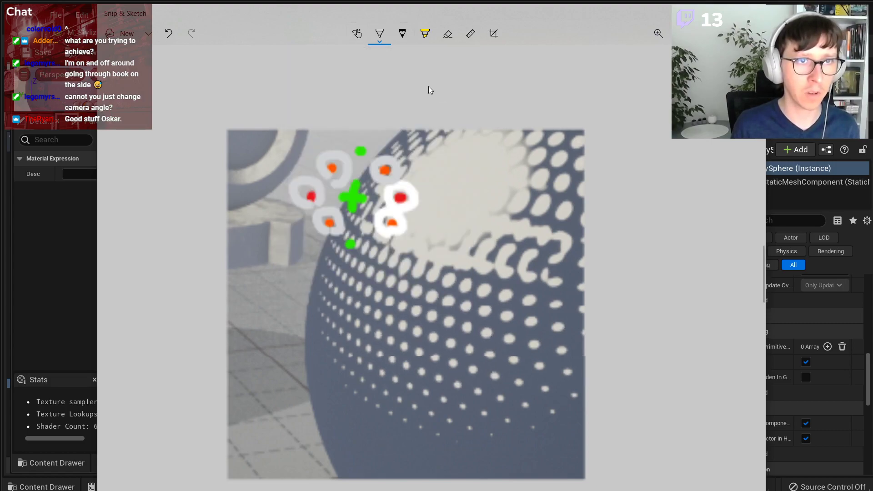
left_click(379, 34)
left_click(423, 82)
key("ctrl+z")
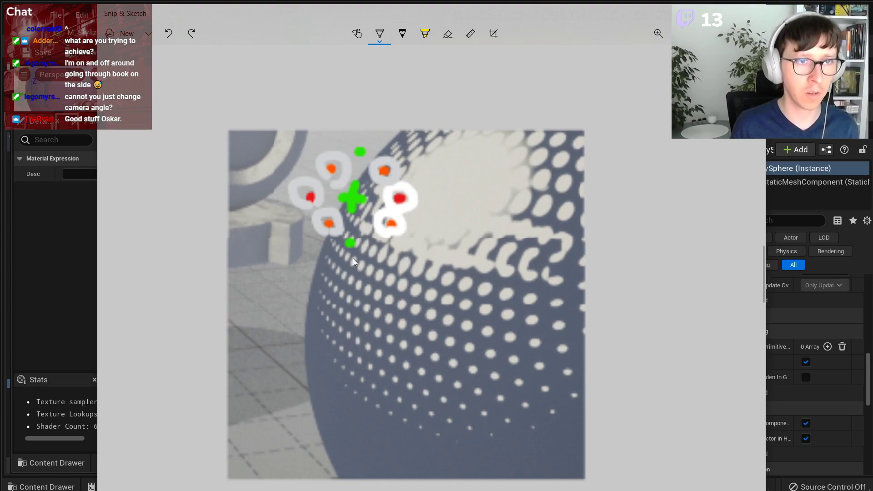
left_click_drag(357, 253, 366, 240)
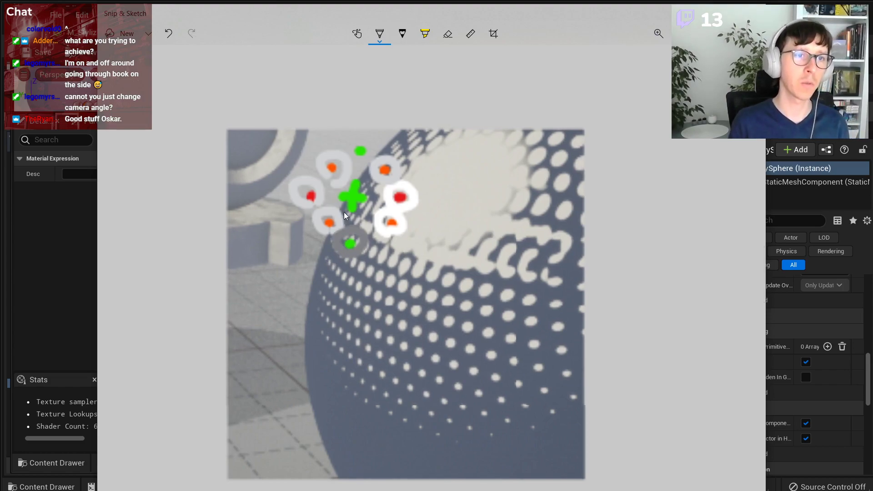
left_click(379, 34)
left_click(341, 85)
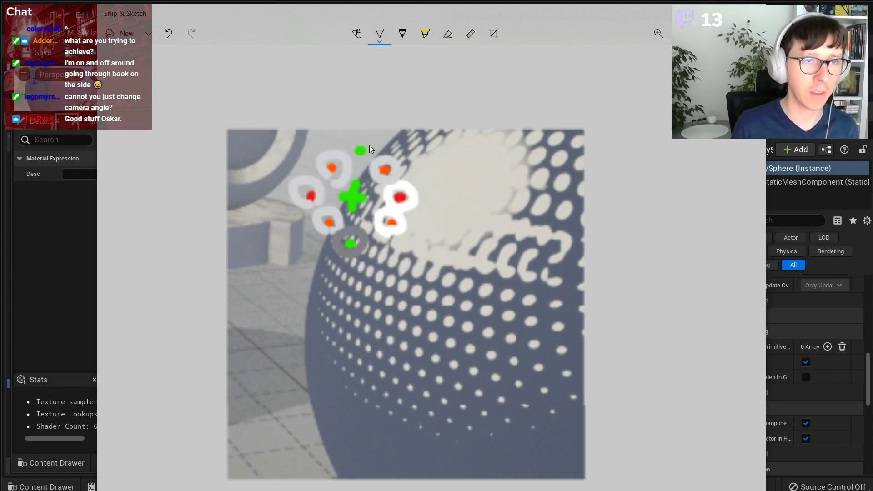
left_click_drag(364, 138, 372, 157)
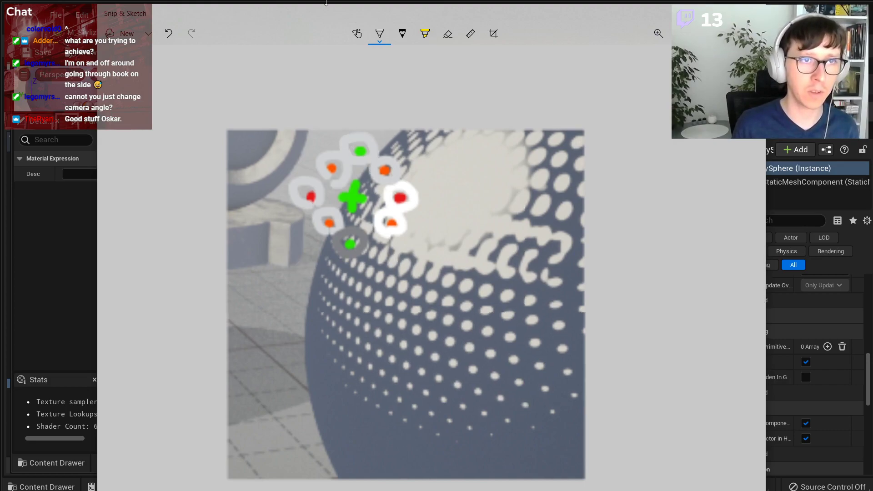
Surround all the samples with a dashed blue circle and ring the central green cross in solid blue.
left_click(379, 34)
left_click(380, 135)
mouse_move(380, 136)
left_mouse_down()
mouse_move(416, 168)
mouse_move(402, 245)
mouse_move(317, 251)
mouse_move(283, 173)
mouse_move(342, 140)
left_mouse_up()
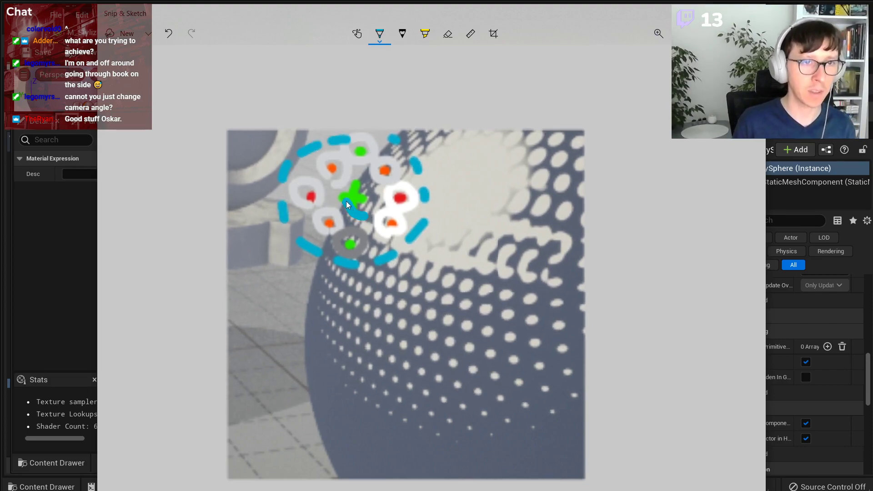
key("ctrl+z")
left_click_drag(364, 186, 368, 192)
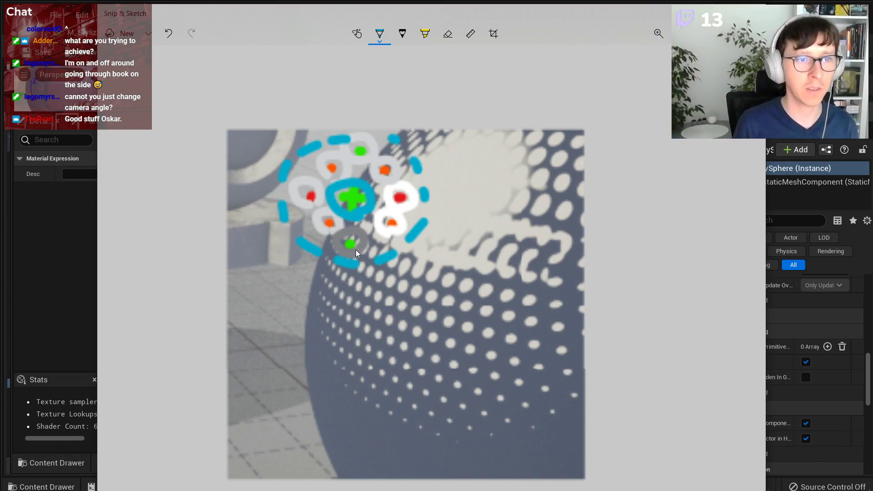
mouse_move(305, 235)
left_mouse_down()
mouse_move(372, 134)
mouse_move(415, 169)
left_mouse_up()
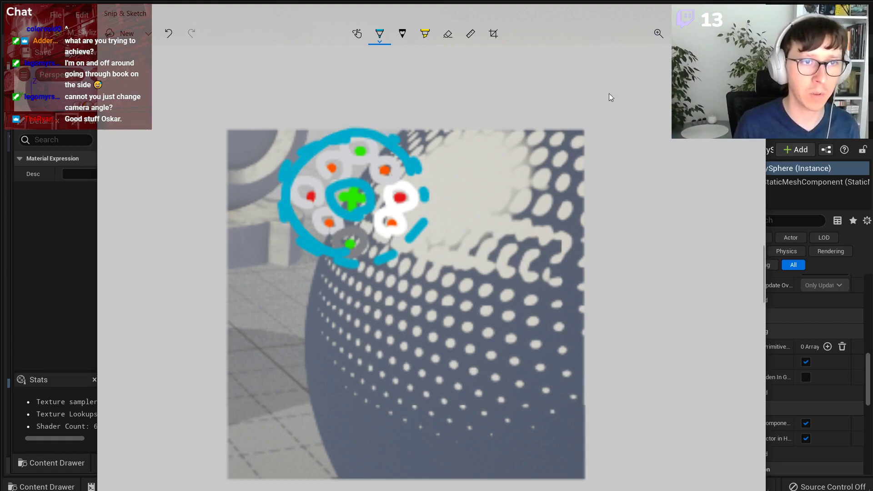
key("ctrl+z")
Try sketching blue strokes from the surrounding samples toward the central cross, and undo them.
left_click(708, 13)
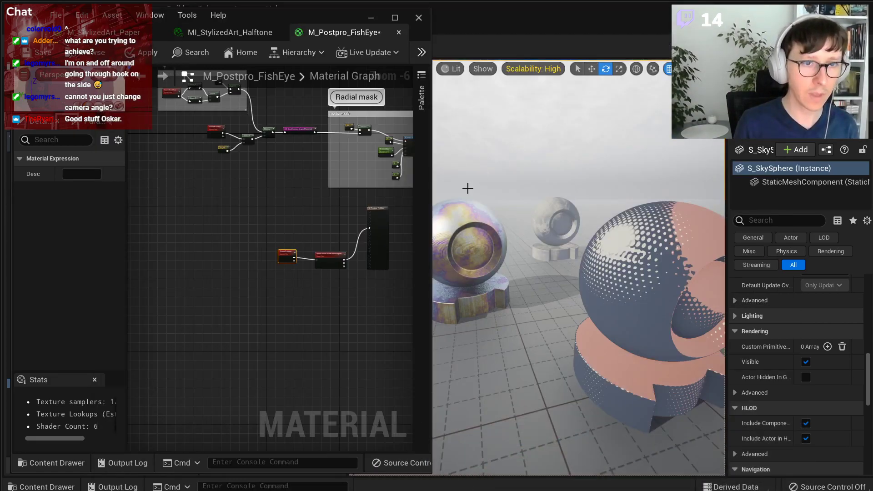
scroll(304, 282, "up", 3)
key("alt+Tab")
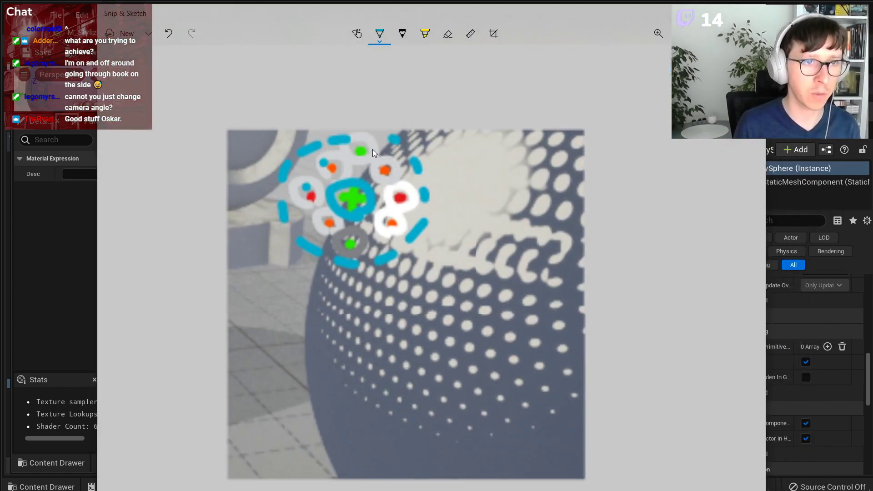
left_click_drag(317, 198, 348, 199)
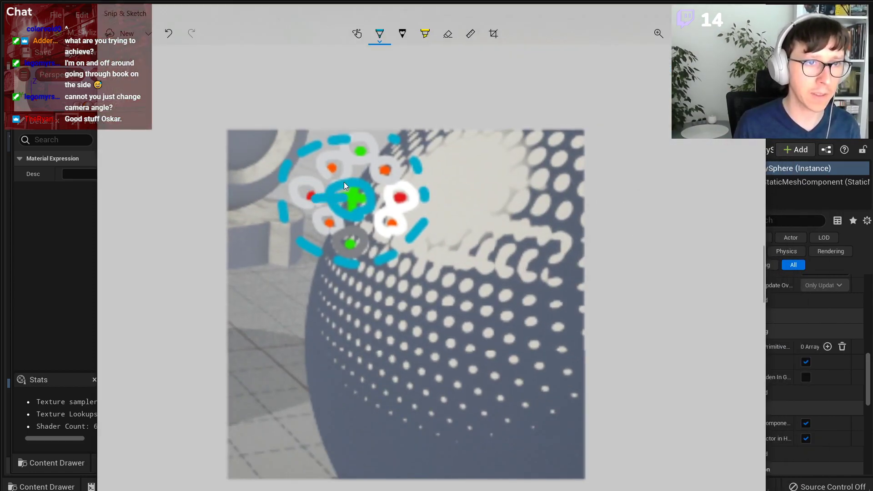
left_click_drag(358, 165, 358, 185)
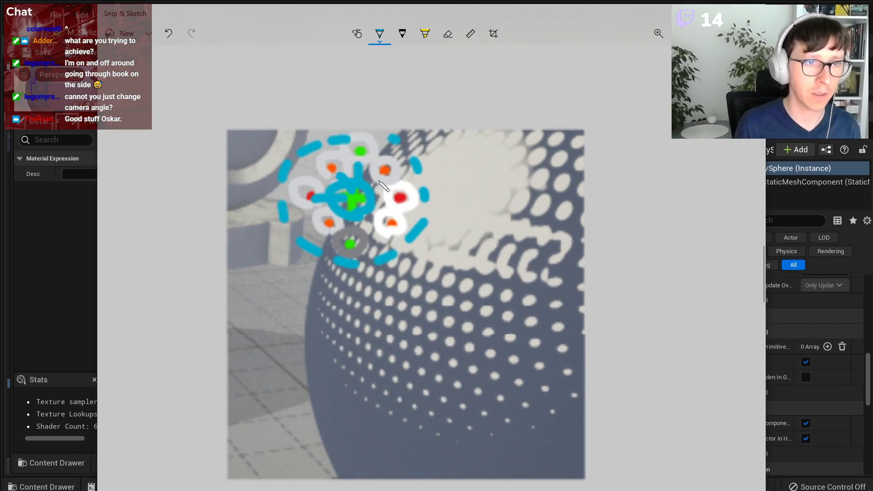
key("ctrl+z")
key("ctrl+z")
key("ctrl+z")
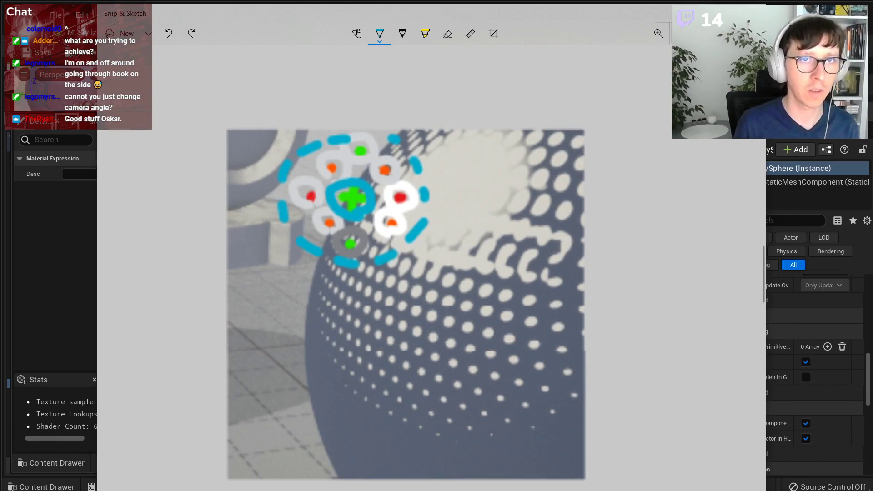
Switch back to Unreal's material graph and move the ScreenPosition node farther from SceneTexture:PostProcessInput0 to free space between them.
left_click(700, 13)
left_click(292, 310)
right_click_drag(293, 310, 253, 337)
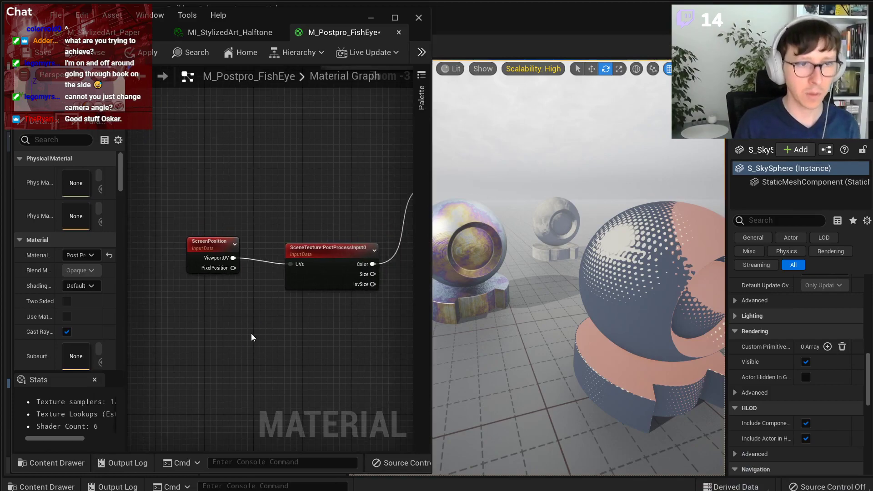
scroll(242, 328, "up", 1)
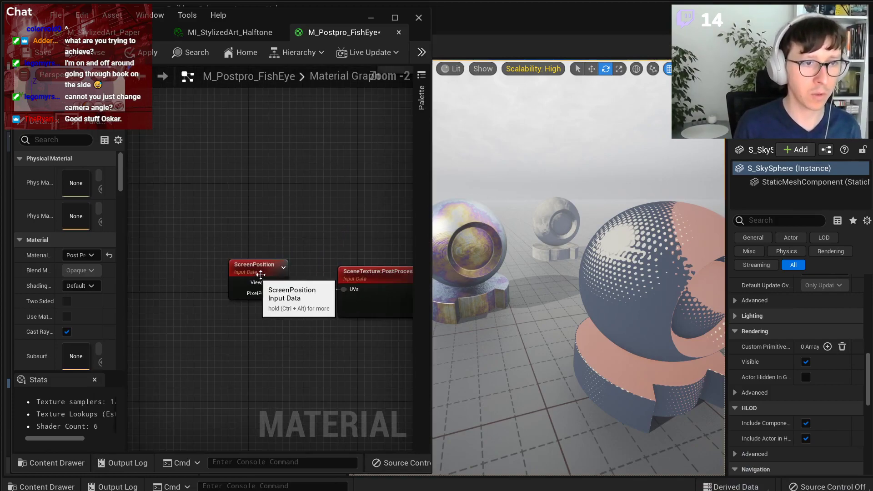
left_click_drag(261, 273, 169, 267)
right_click_drag(220, 311, 264, 302)
scroll(229, 298, "up", 1)
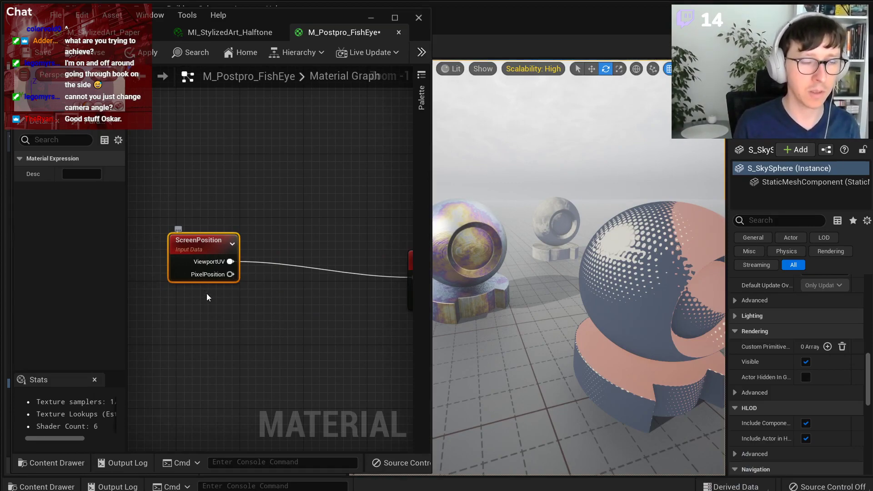
scroll(232, 264, "up", 1)
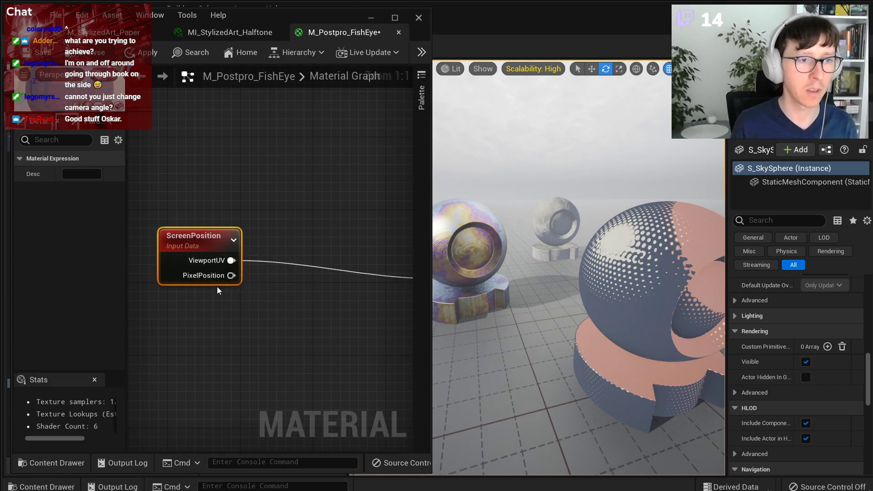
mouse_move(231, 261)
left_mouse_down("ctrl")
mouse_move(233, 278)
mouse_move(235, 261)
left_mouse_up("ctrl")
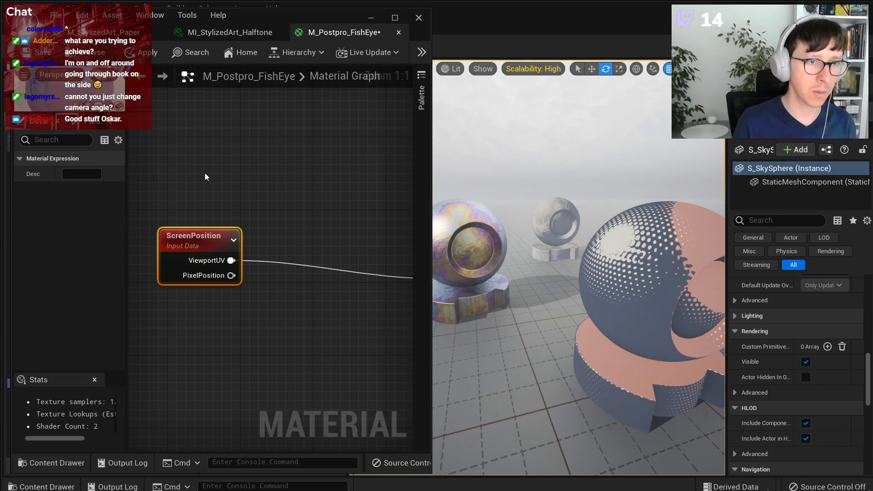
Try out a ViewProperty node above ScreenPosition and check its available property options.
right_click(234, 172)
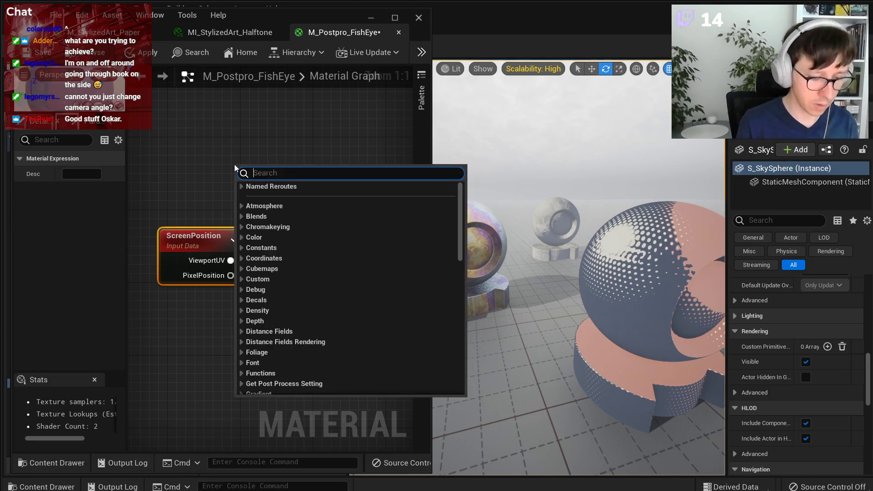
type("view po")
key("BackSpace")
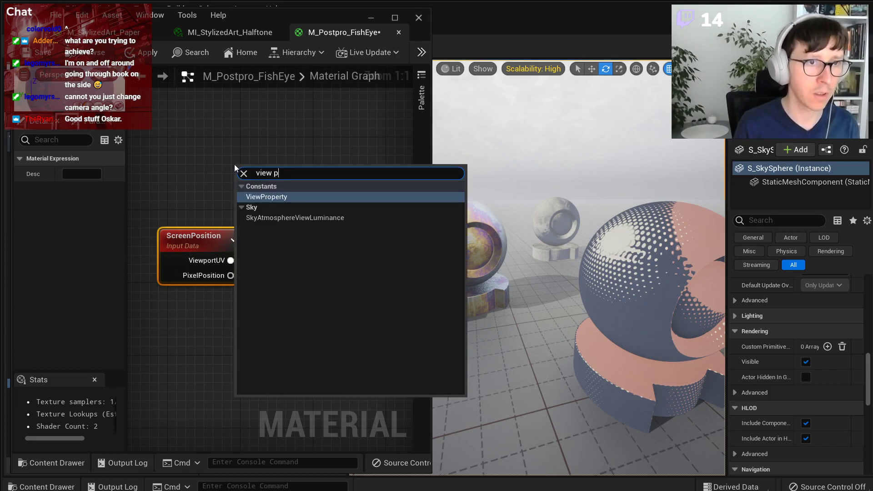
key("Return")
left_click(91, 173)
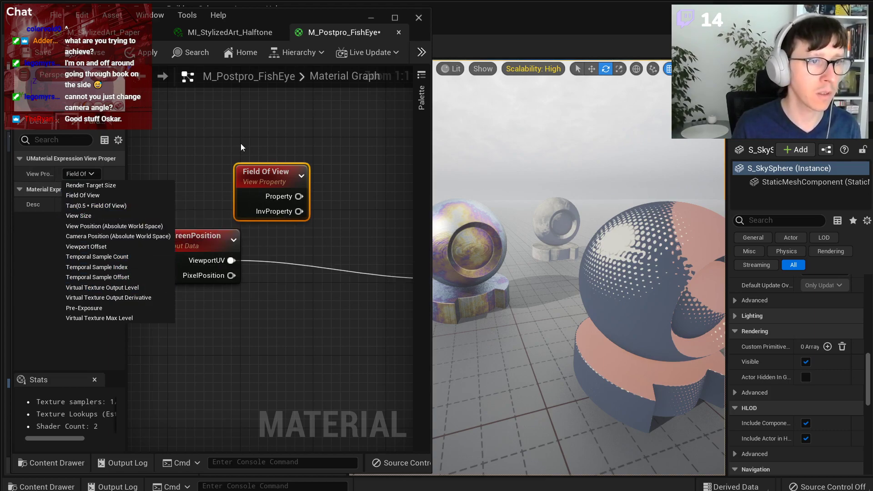
left_click(228, 135)
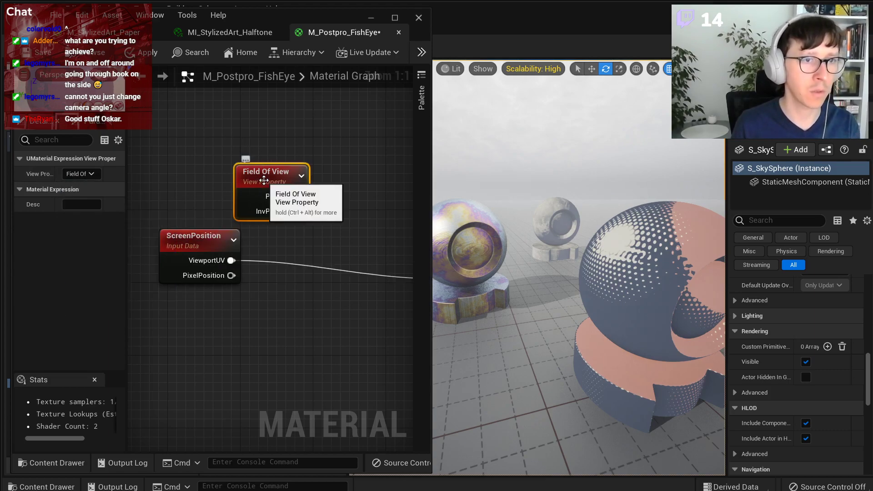
key("Delete")
Add a SceneTexelSize node and place it just above the ScreenPosition node.
right_click(260, 179)
type("scene")
key("Return")
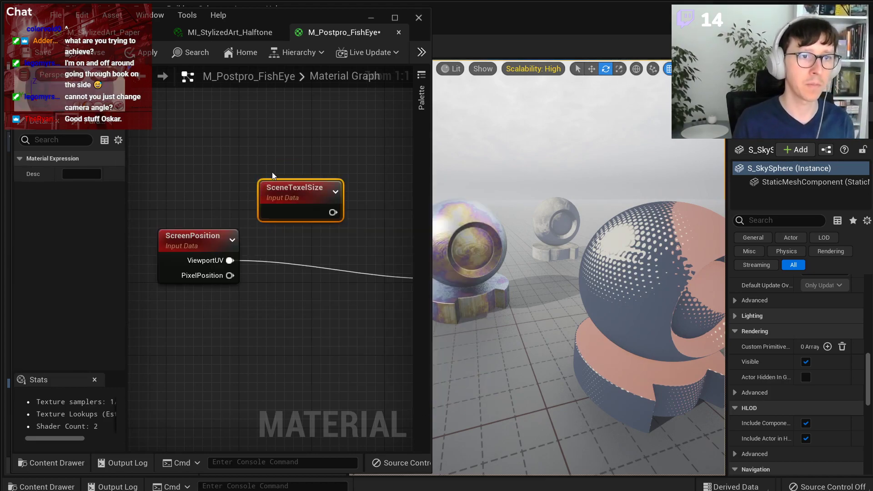
left_click_drag(278, 188, 230, 172)
left_click(292, 225)
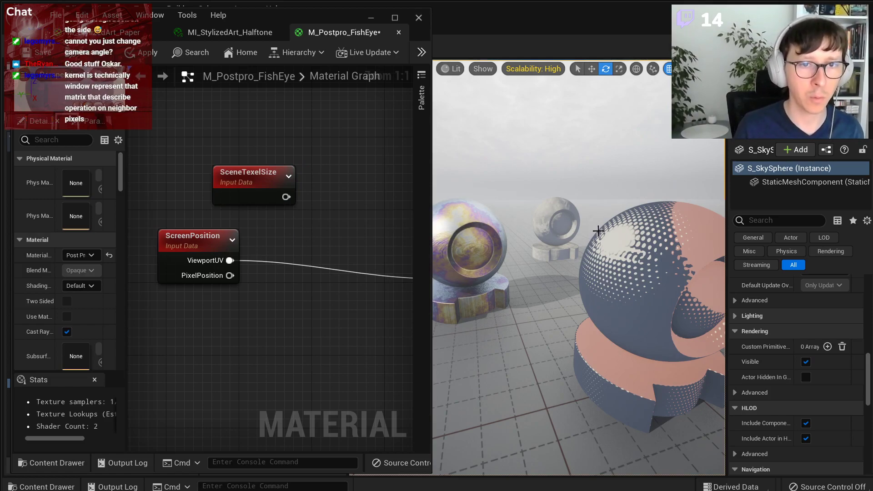
left_click_drag(252, 182, 233, 182)
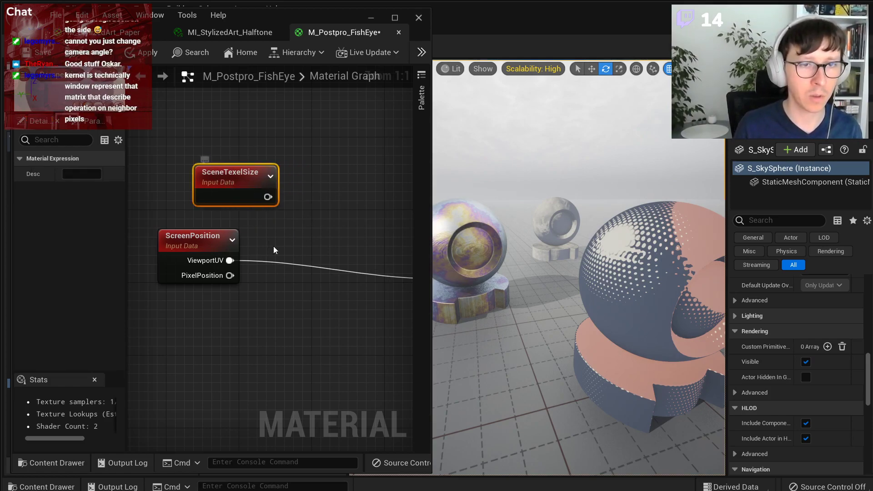
Line up the ScreenPosition node with the SceneTexture's UVs input, leaving a gap below SceneTexelSize.
left_click_drag(207, 242, 235, 259)
right_click_drag(301, 253, 267, 260)
scroll(216, 257, "down", 1)
left_click(233, 208)
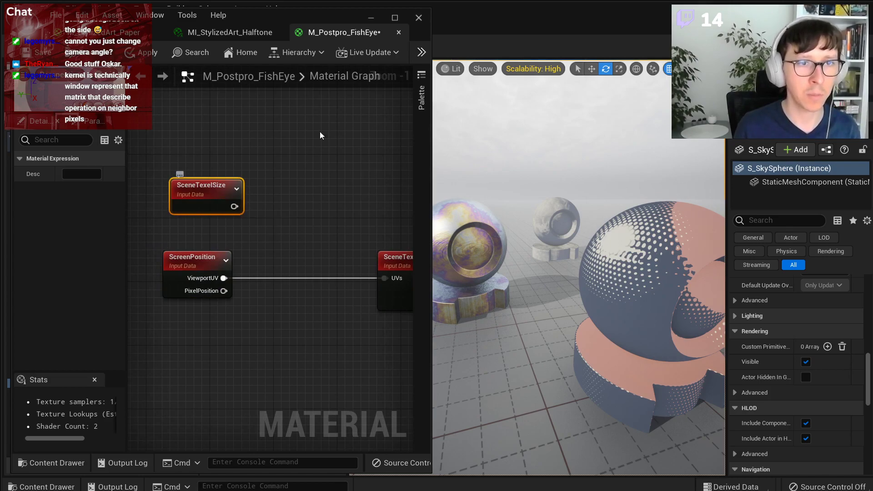
left_click(274, 174)
scroll(274, 211, "up", 1)
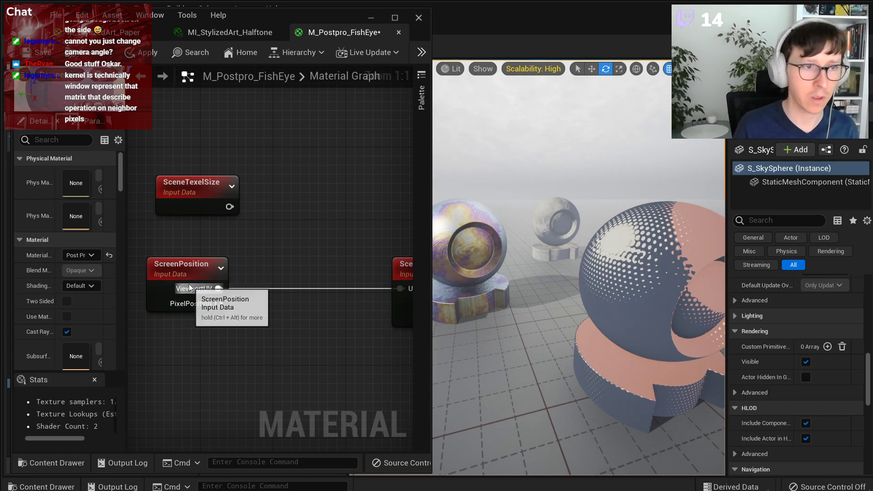
Create an Add node between ScreenPosition and the scene texture, and move SceneTexelSize below ScreenPosition.
left_click(163, 299)
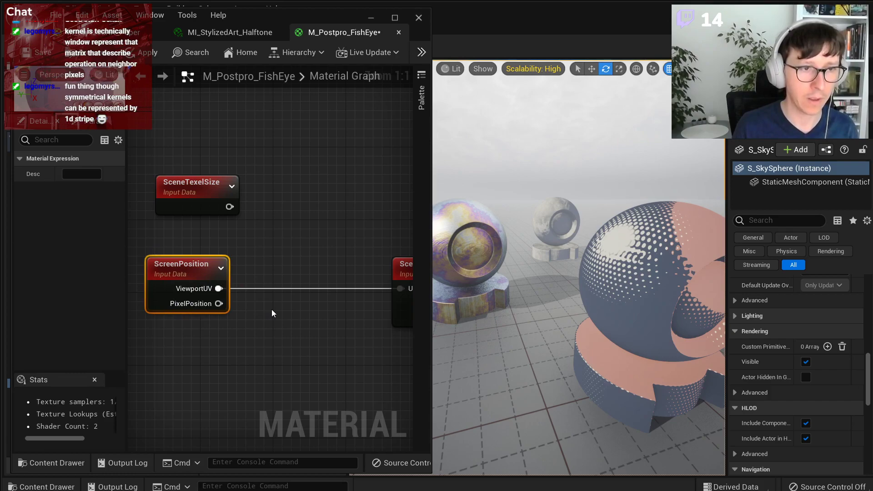
right_click(272, 310)
type("add")
key("Return")
left_click_drag(214, 216, 195, 401)
right_click_drag(195, 401, 239, 292)
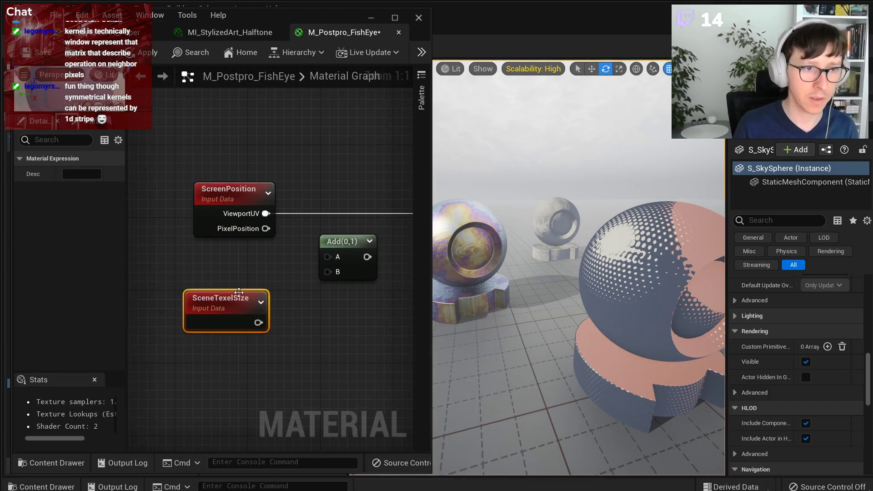
Multiply SceneTexelSize by a new scalar parameter named AberrationKernelSize with a default value of 1.
left_click(298, 352)
left_click_drag(257, 323, 303, 369)
left_click(207, 372)
type("Aberration")
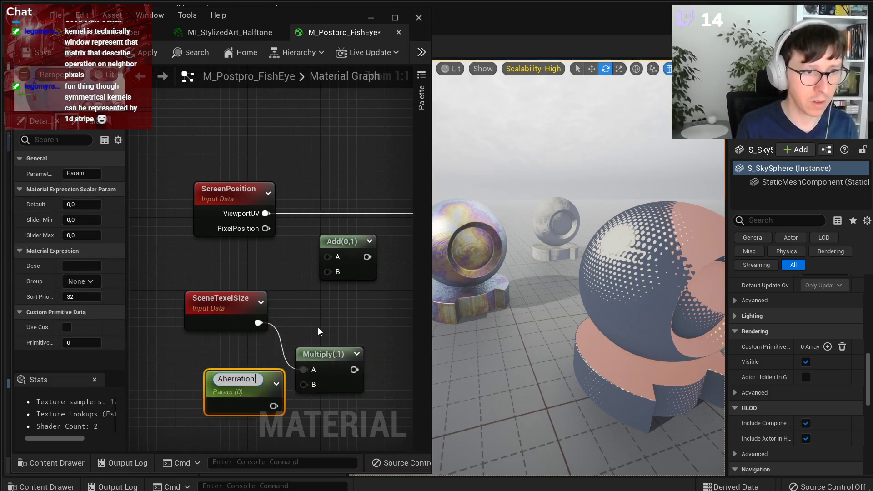
type("KernelSiz")
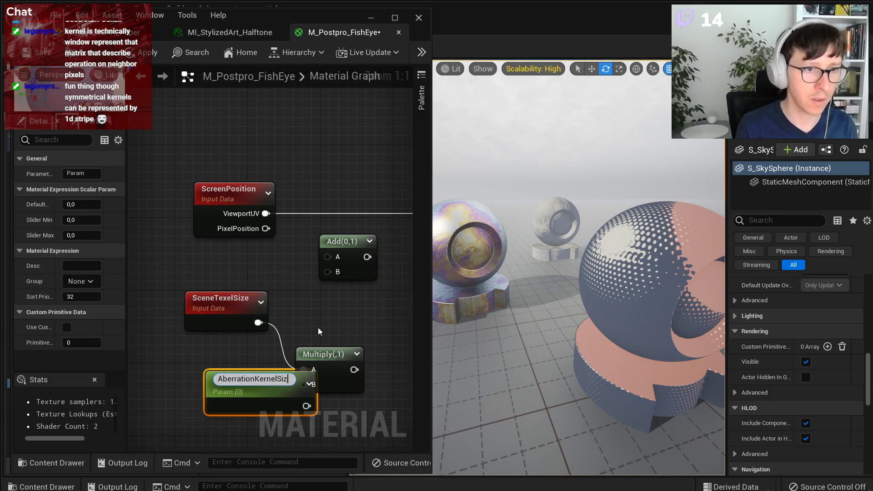
type("e")
key("Return")
mouse_move(270, 390)
left_mouse_down()
mouse_move(226, 362)
mouse_move(307, 383)
left_mouse_up()
left_click(84, 205)
type("1")
key("Return")
Switch to Snip & Sketch and trace over the neighbouring samples around the centre pixel, undoing the strokes.
key("alt+Tab")
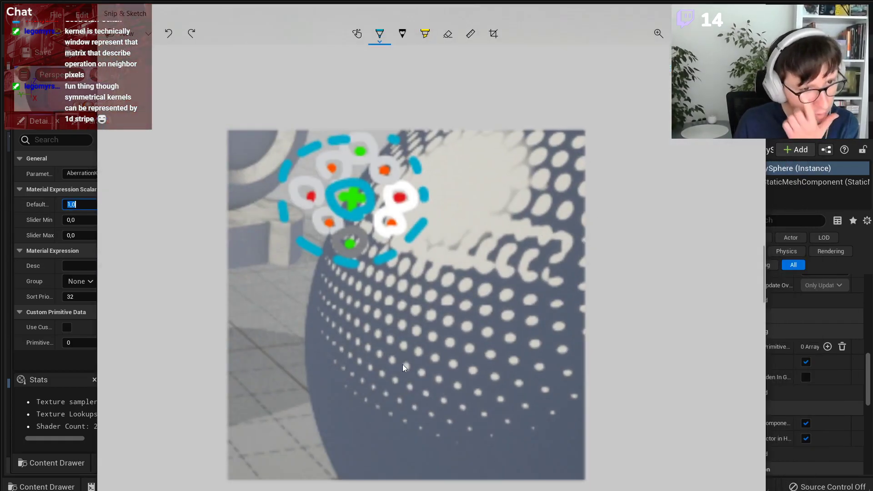
mouse_move(373, 318)
left_mouse_down()
mouse_move(243, 166)
mouse_move(288, 323)
left_mouse_up()
key("ctrl+z")
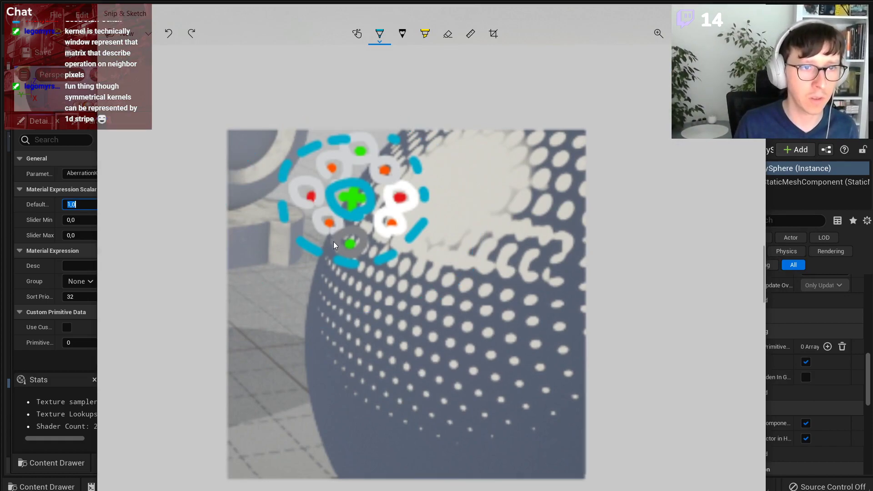
left_click_drag(380, 170, 350, 229)
left_click_drag(276, 112, 351, 313)
key("ctrl+z")
key("ctrl+z")
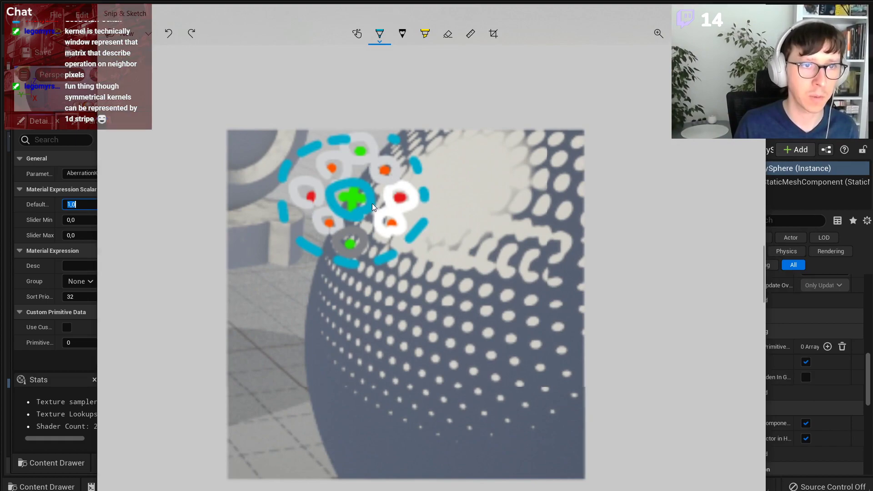
left_click_drag(372, 204, 407, 205)
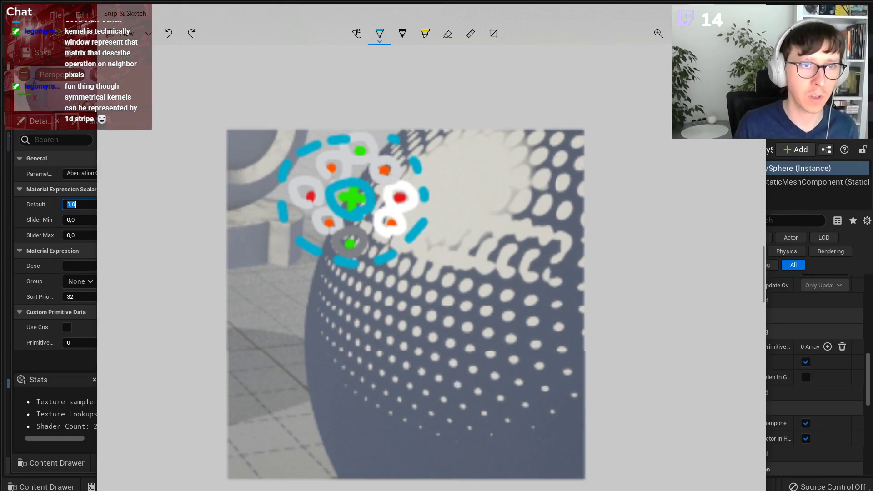
Back in Unreal's material graph, add the texel-size product to ScreenPosition's ViewportUV and reset AberrationKernelSize's default value to 0.
key("alt+Tab")
left_click_drag(323, 349, 331, 321)
left_click_drag(389, 311, 229, 371)
left_click_drag(348, 328, 327, 271)
left_click(317, 321)
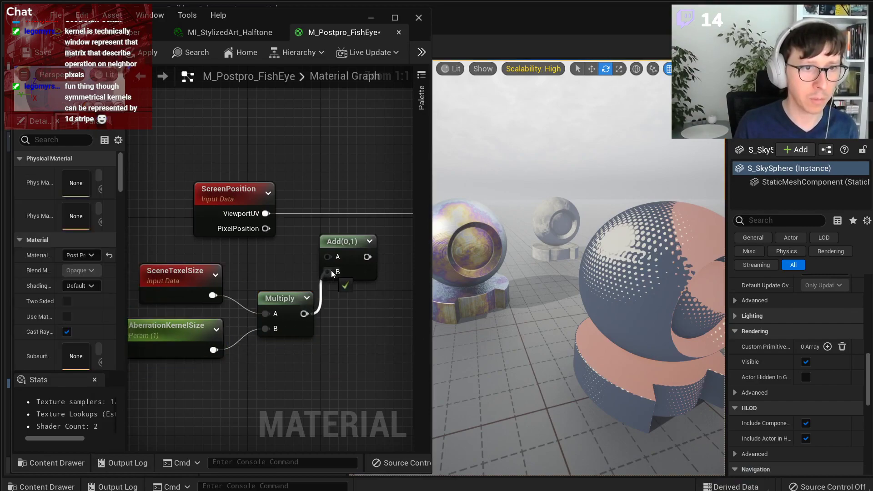
left_click_drag(346, 242, 364, 243)
left_click_drag(266, 214, 347, 258)
left_click(173, 345)
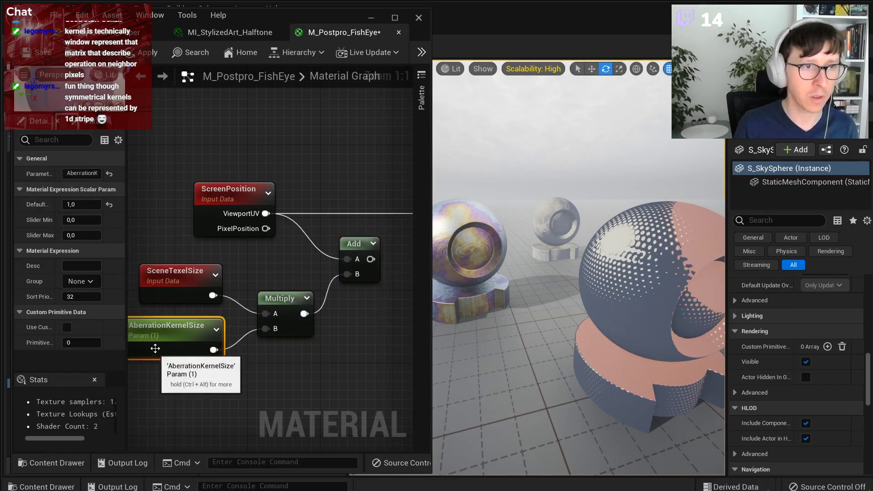
left_click(109, 205)
Connect the offset Add result to SceneTexture:PostProcessInput0's UVs and move the texture node above it.
left_click(260, 150)
scroll(261, 150, "down", 2)
right_click_drag(260, 150, 264, 200)
left_click_drag(364, 204, 289, 154)
left_click_drag(278, 254, 262, 164)
right_click_drag(292, 200, 330, 201)
right_click_drag(382, 291, 330, 305)
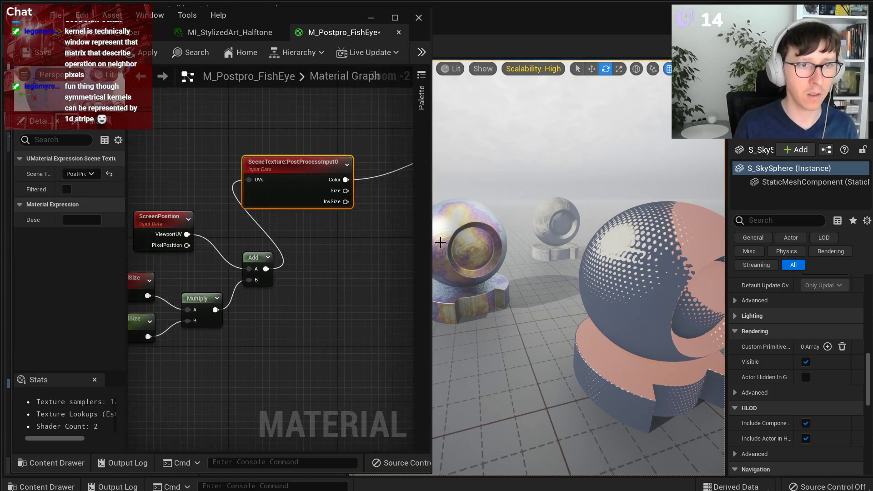
Widen the material editor window and add a Multiply node fed by SceneTexture:PostProcessInput0's Color output.
left_click(435, 240)
left_click_drag(432, 240, 674, 235)
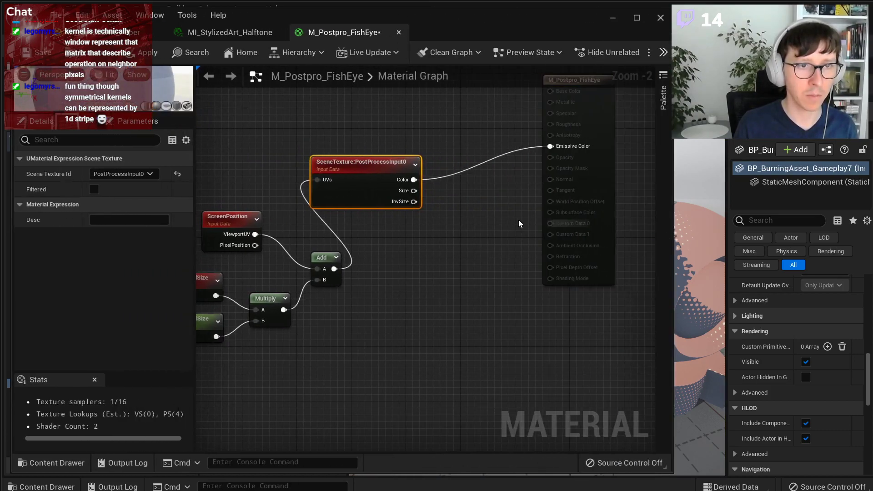
left_click(464, 216)
key("n")
left_click(464, 216)
mouse_move(474, 217)
left_mouse_down()
mouse_move(464, 181)
mouse_move(466, 201)
left_mouse_up()
key("Delete")
key("m")
left_click(459, 184)
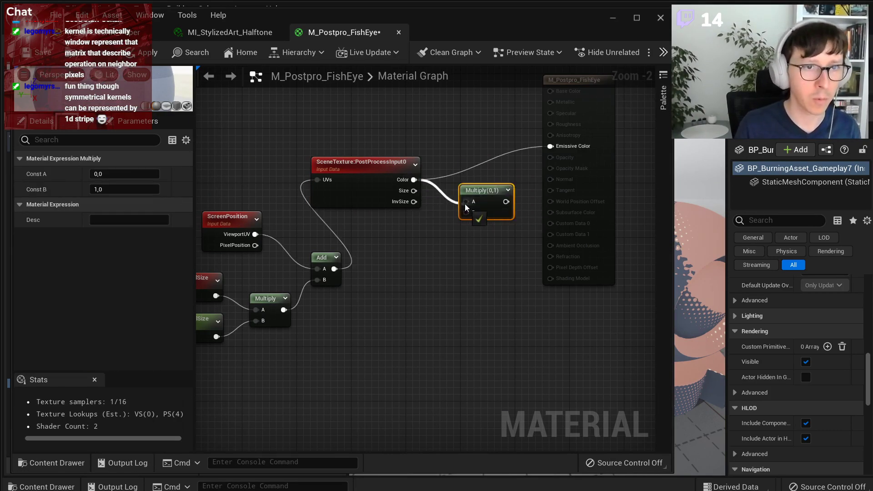
Multiply the scene colour by a new three-component constant with R 1, G 1, B 0, placed below the scene texture.
key("3")
left_click(389, 118)
left_click(118, 189)
type("1")
key("Tab")
type("1")
key("Return")
left_click_drag(427, 117, 468, 214)
left_click_drag(416, 137, 416, 259)
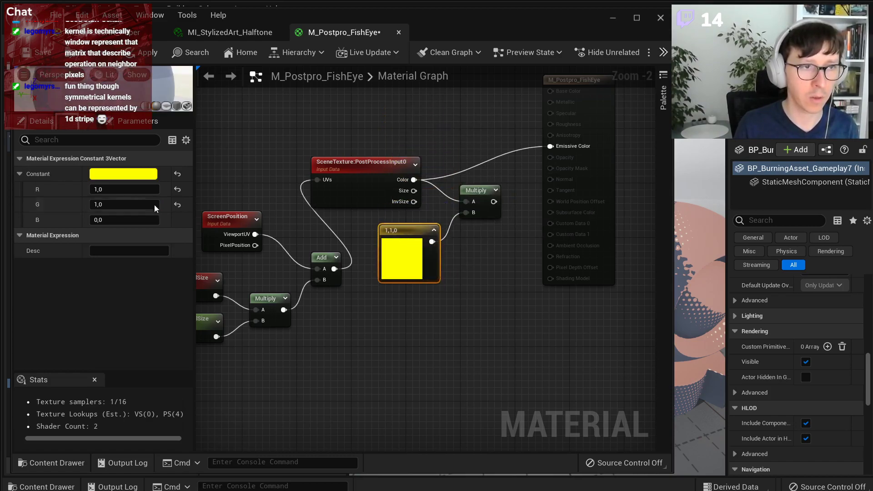
Duplicate the SceneTexture:PostProcessInput0 node and place the copy below the yellow constant.
left_click(477, 195)
key("ctrl+c")
key("ctrl+v")
left_click(379, 174)
key("ctrl+c")
key("ctrl+v")
left_click_drag(378, 328, 352, 307)
Rearrange the UV and scene texture nodes and connect ScreenPosition's ViewportUV straight to the upper SceneTexture's UVs.
right_click_drag(352, 308, 433, 300)
left_click_drag(251, 164, 395, 295)
left_click_drag(405, 250, 364, 223)
left_click(387, 191)
left_click_drag(406, 139, 480, 178)
left_click_drag(295, 200, 432, 186)
Place a Multiply node beside the lower SceneTexture and paste a copy of the yellow constant beneath it.
left_click(570, 318)
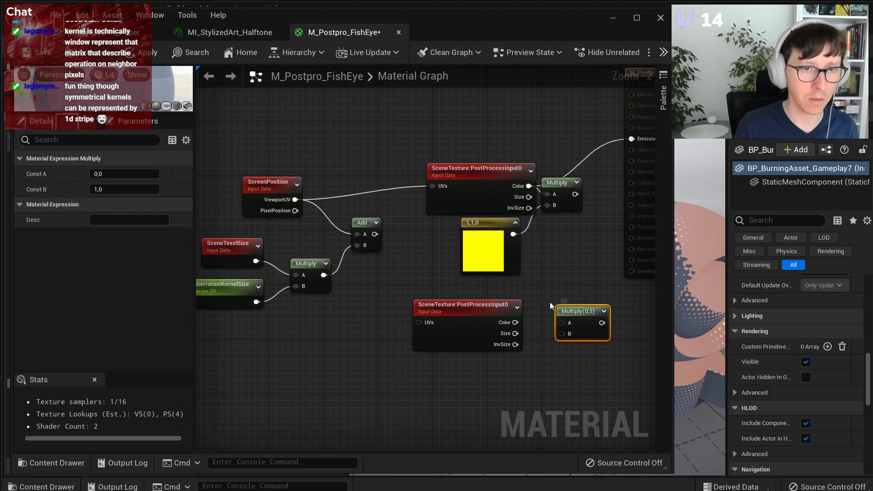
left_click(483, 259)
key("ctrl+c")
key("ctrl+v")
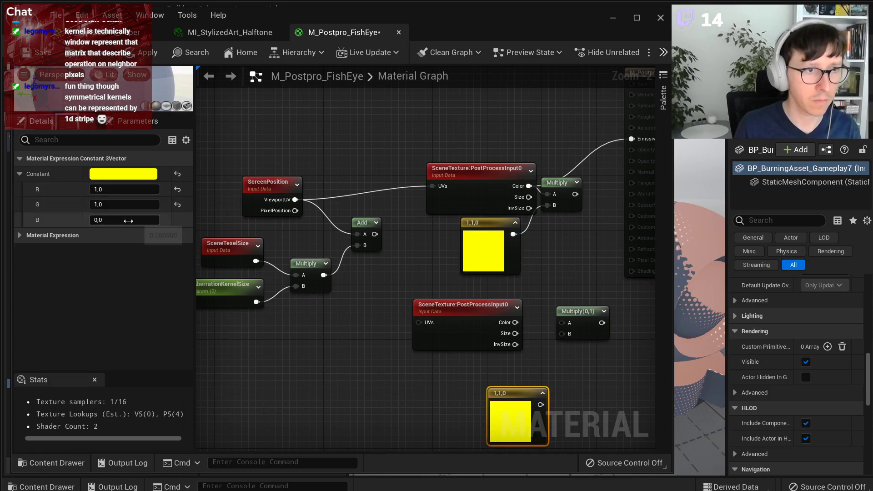
Set the copied constant to R 0, G 0, B 1 and multiply it with the lower SceneTexture's Color.
left_click_drag(126, 220, 146, 220)
left_click(124, 189)
type("0")
key("Tab")
type("0")
key("Return")
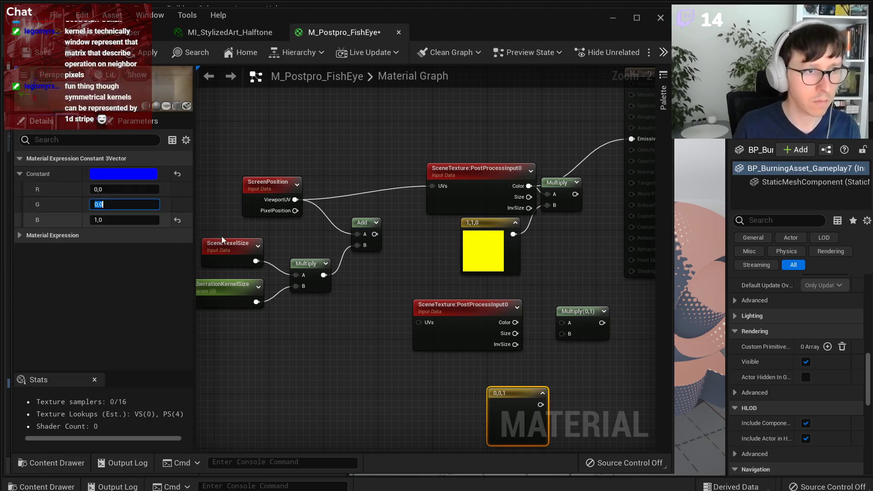
left_click_drag(506, 396, 568, 334)
left_click_drag(516, 322, 562, 323)
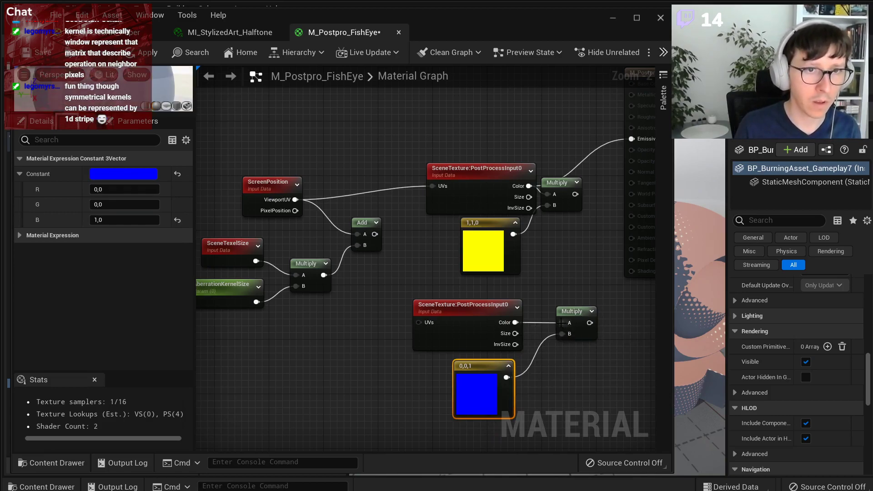
Sum the two Multiply results in a new Add node, connect it to Emissive Color, and reposition the material output node.
left_click_drag(565, 187, 572, 193)
right_click_drag(641, 81, 571, 110)
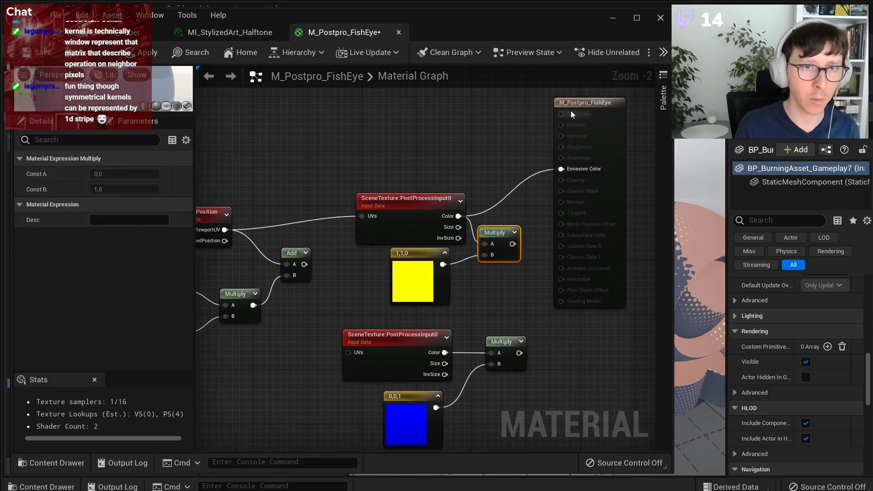
left_click_drag(583, 116, 635, 197)
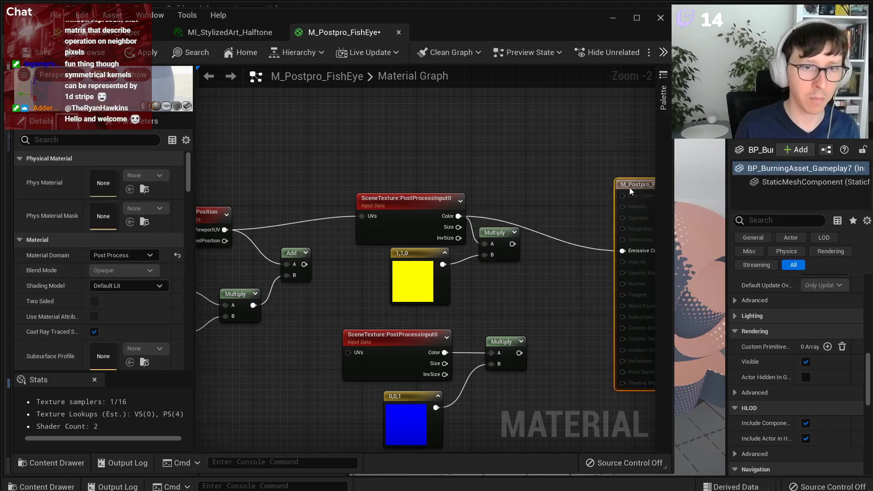
left_click(398, 286)
left_click(237, 172)
left_click(406, 421)
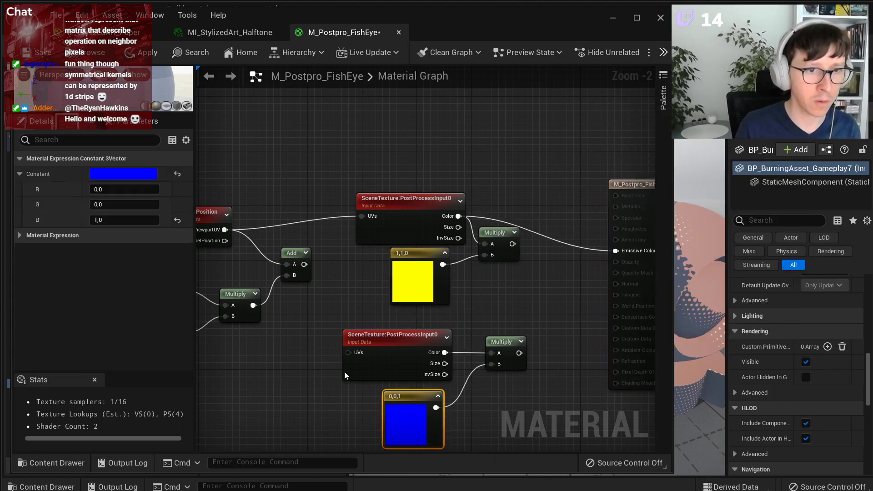
left_click(542, 286)
left_click_drag(512, 244, 549, 300)
left_click_drag(519, 353, 614, 251)
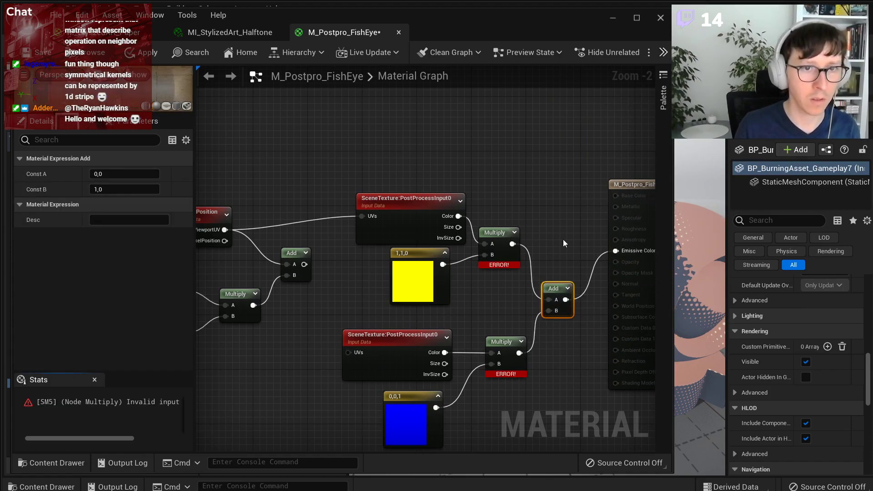
right_click_drag(460, 298, 476, 285)
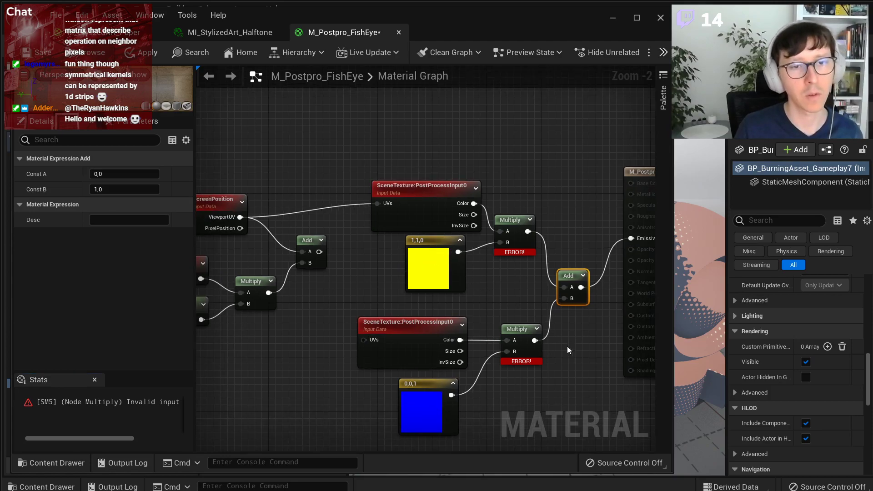
right_click_drag(570, 358, 504, 358)
left_click_drag(586, 175, 612, 217)
Try placing an AppendVector node between the final Add and Emissive Color.
right_click(548, 289)
type("appe")
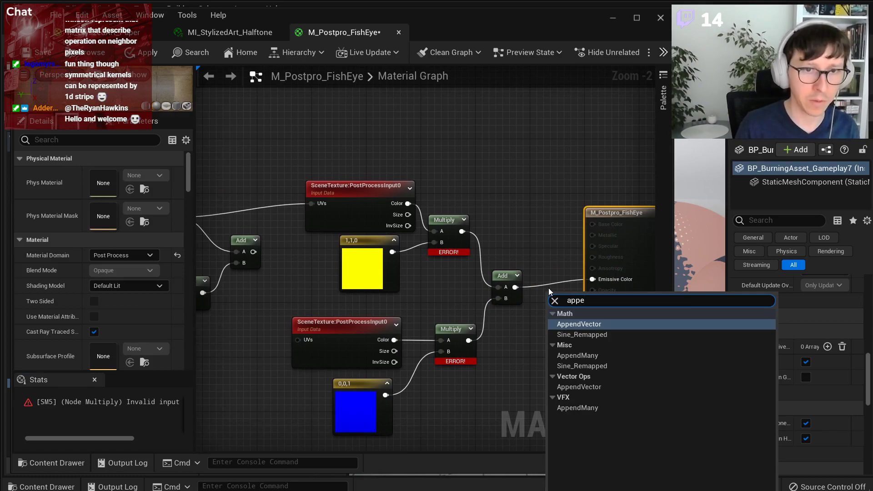
key("Return")
left_click_drag(515, 287, 546, 293)
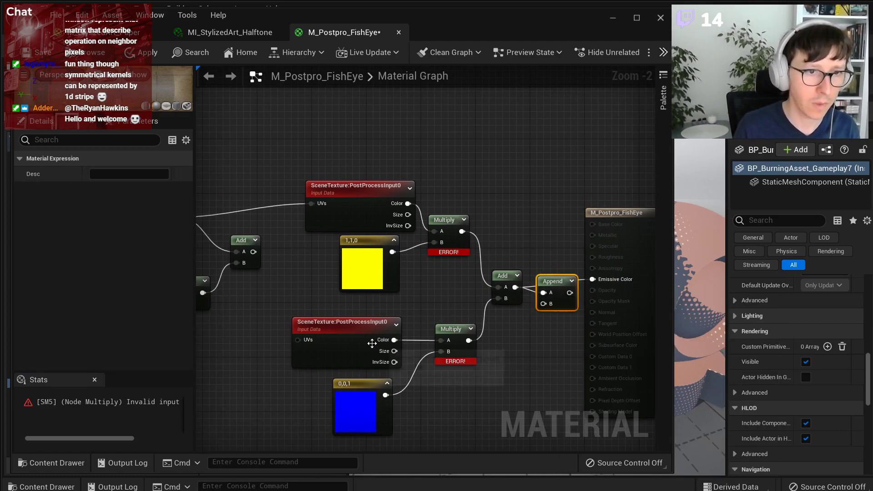
key("ctrl+z")
key("ctrl+z")
Make room before the Multiply nodes and insert a component mask with R, G and B enabled after the upper SceneTexture's Color.
left_click_drag(532, 205, 502, 334)
left_click_drag(382, 187, 369, 186)
left_click_drag(310, 148, 324, 400)
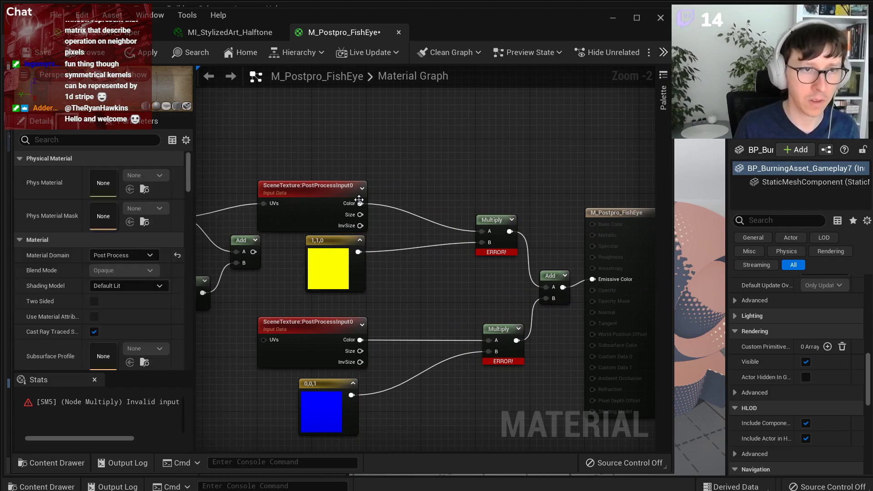
left_click(339, 200)
left_click_drag(338, 200, 382, 201)
type("comp")
key("Return")
left_click(94, 205)
left_click_drag(432, 221, 483, 232)
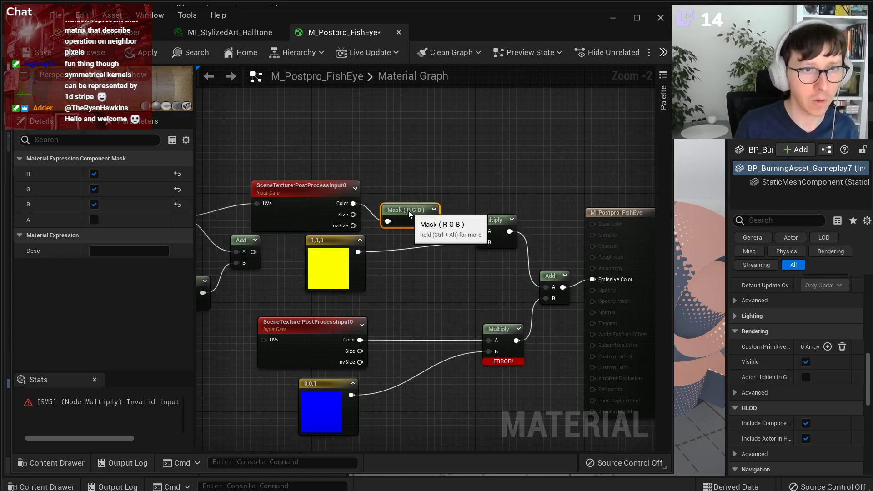
Duplicate the RGB mask and insert it between the lower SceneTexture's Color and its Multiply node.
left_click_drag(409, 210, 415, 199)
key("ctrl+d")
left_click_drag(359, 339, 492, 341)
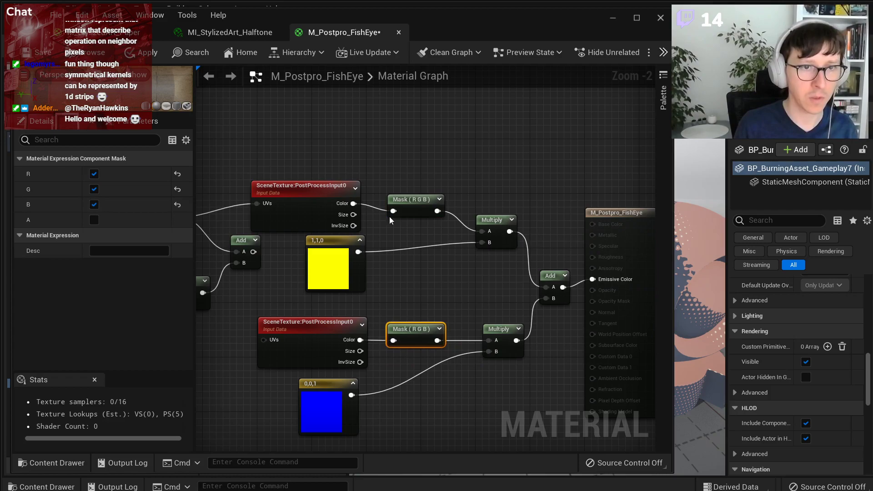
Connect the offset Add result to the lower SceneTexture's UVs and check the yellow and blue constants.
right_click_drag(343, 344, 457, 338)
right_click_drag(344, 343, 449, 342)
left_click_drag(292, 159, 450, 352)
left_click_drag(460, 239, 483, 337)
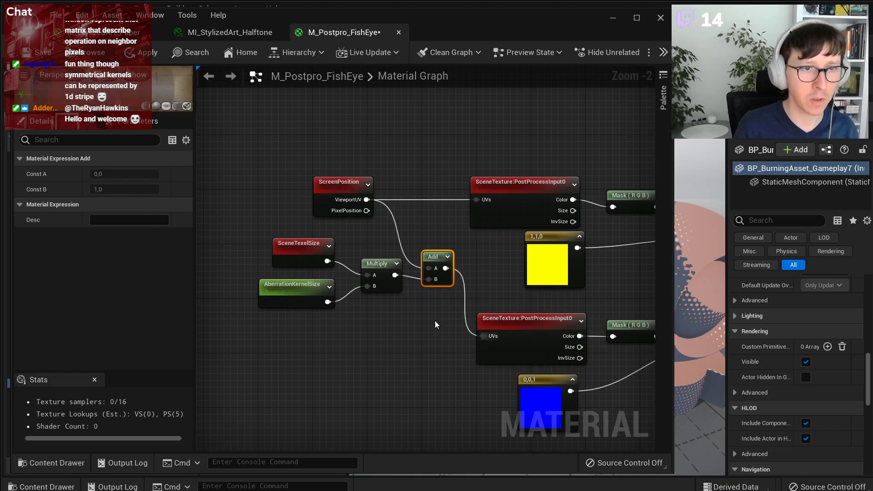
scroll(302, 313, "up", 2)
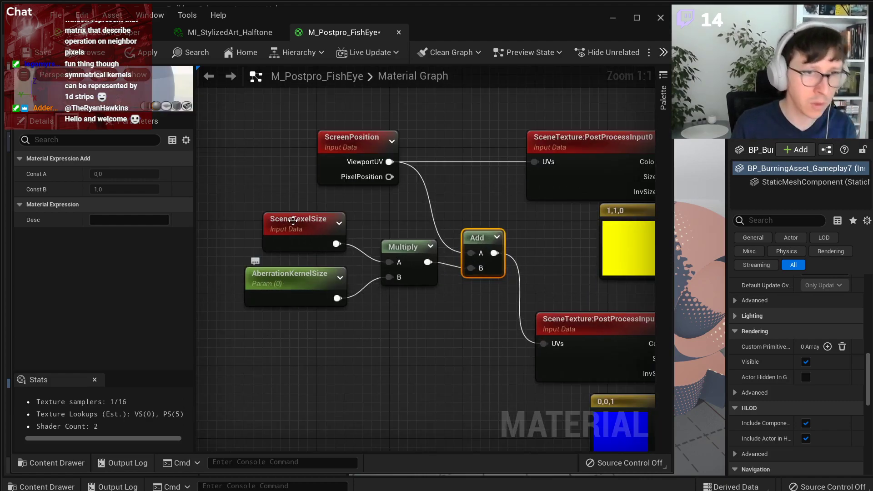
scroll(310, 192, "down", 2)
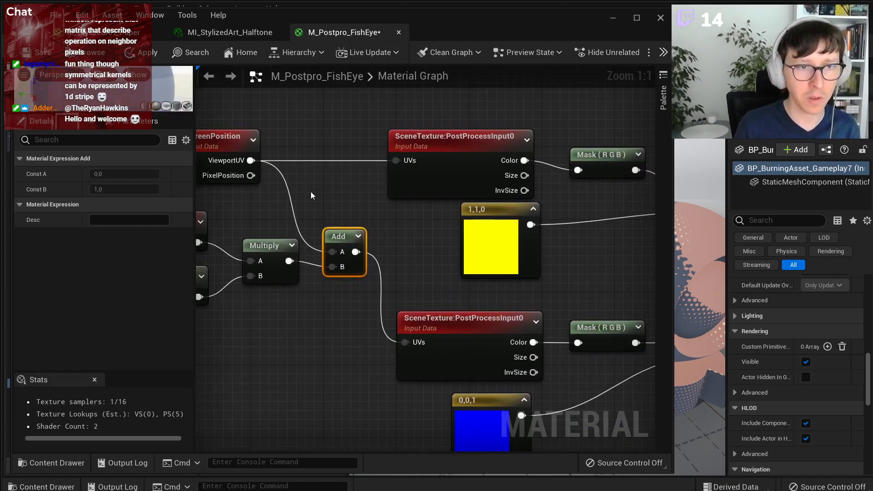
left_click(430, 227)
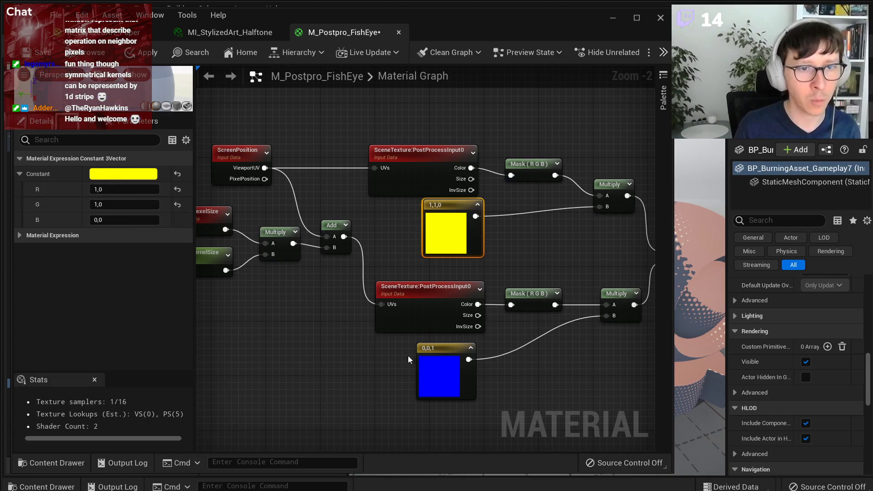
left_click(429, 359)
Narrow and reposition the material editor window so the level viewport shows beside the UV offset nodes.
left_click_drag(475, 26, 402, 44)
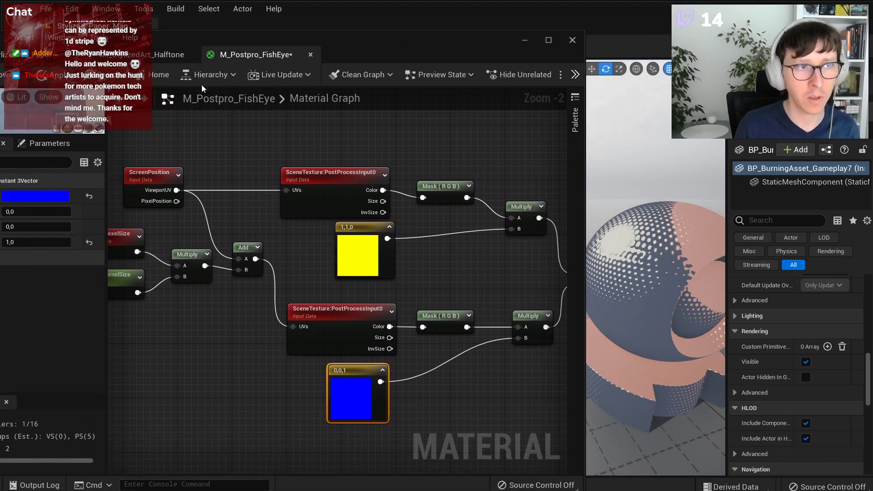
left_click_drag(586, 179, 434, 182)
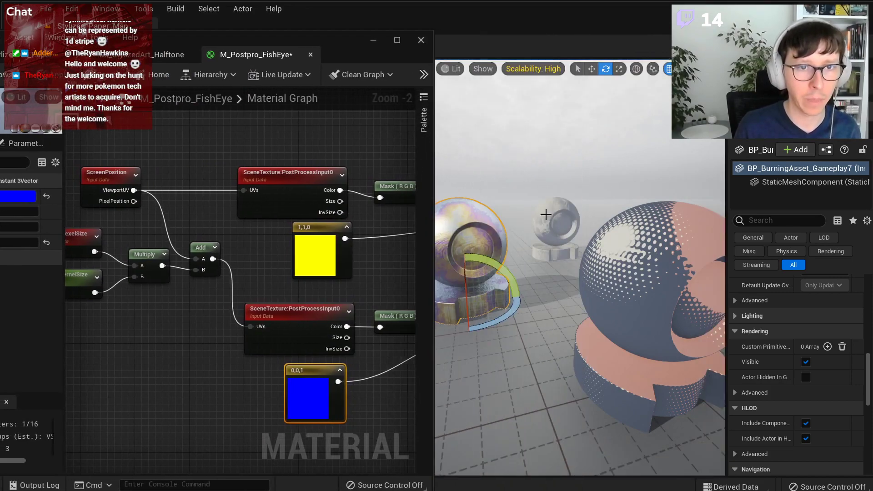
left_click_drag(308, 42, 374, 23)
right_click_drag(278, 200, 364, 191)
Set the AberrationKernelSize parameter's default value to 5 and apply the material to the level.
left_click(203, 258)
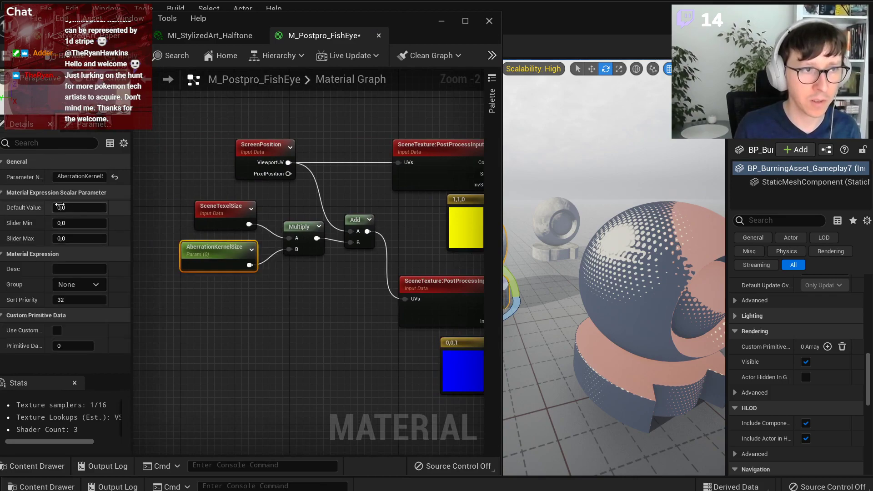
type("5")
key("Return")
left_click(124, 55)
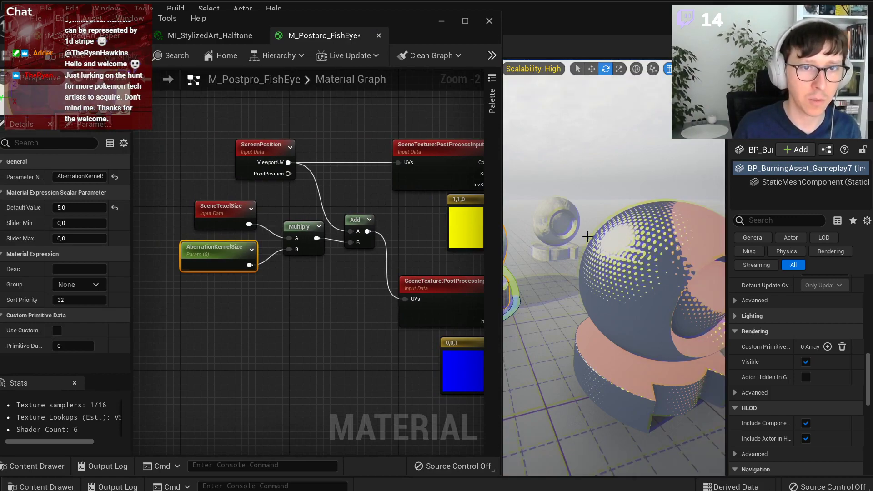
Set the AberrationKernelSize default value to 20 and inspect the yellow and blue fringes in the level viewport.
left_click(85, 206)
type("20")
key("Return")
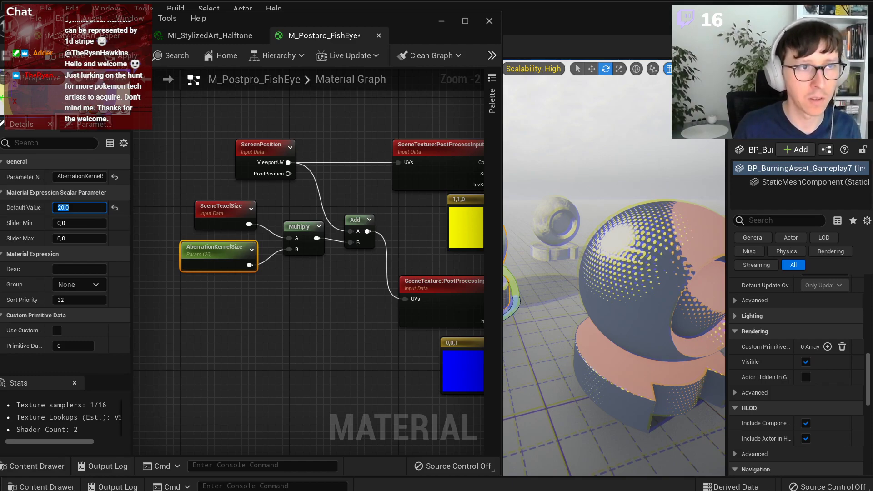
right_click_drag(616, 244, 574, 240)
key("g")
mouse_move(640, 193)
right_mouse_down()
mouse_move(682, 198)
mouse_move(637, 195)
mouse_move(648, 195)
right_mouse_up()
key("s")
key("s")
key("w")
Move the material editor aside and toggle the level viewport's Game Settings exposure option.
left_click_drag(374, 24, 147, 192)
left_click(457, 69)
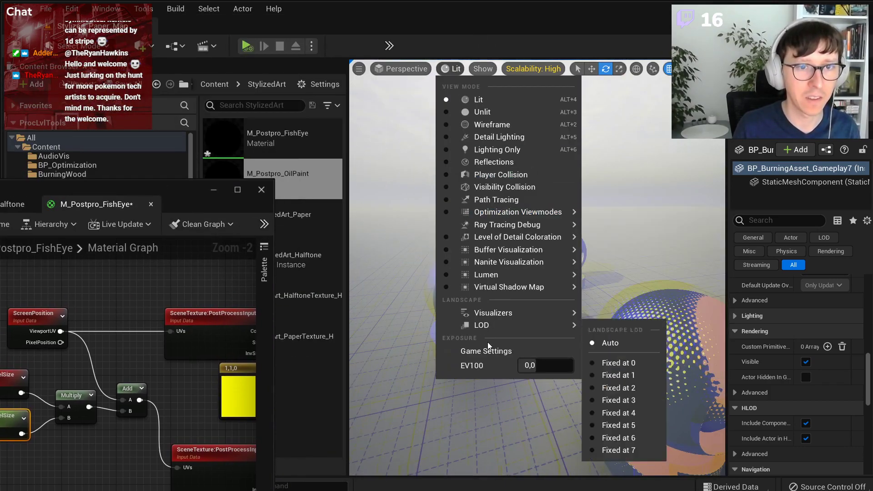
mouse_move(538, 368)
left_mouse_down()
mouse_move(545, 368)
mouse_move(538, 368)
left_mouse_up()
left_click(514, 352)
right_click_drag(523, 349, 541, 357)
key("w")
Change the yellow constant to red (1,0,0) and the blue constant to cyan (0,1,1), and apply the material.
left_click_drag(173, 194, 438, 22)
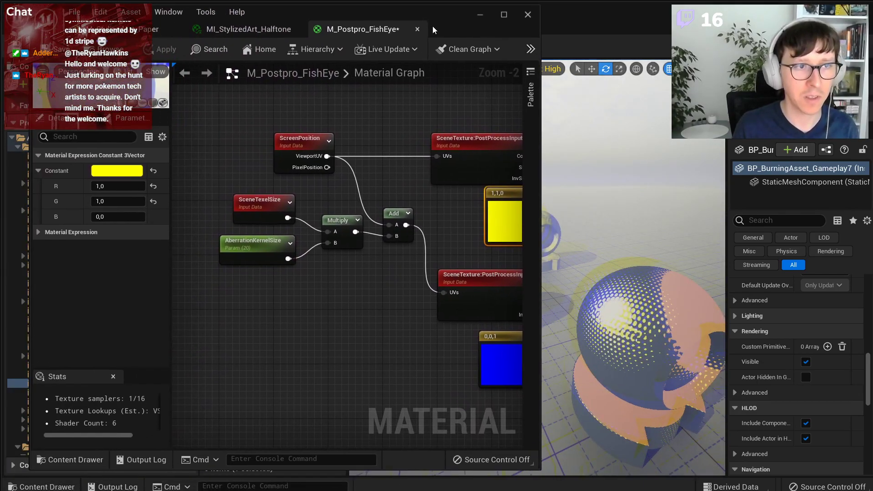
left_click(116, 201)
type("0")
key("Return")
left_click(500, 364)
left_click(116, 201)
type("1")
key("Return")
left_click_drag(304, 17, 212, 113)
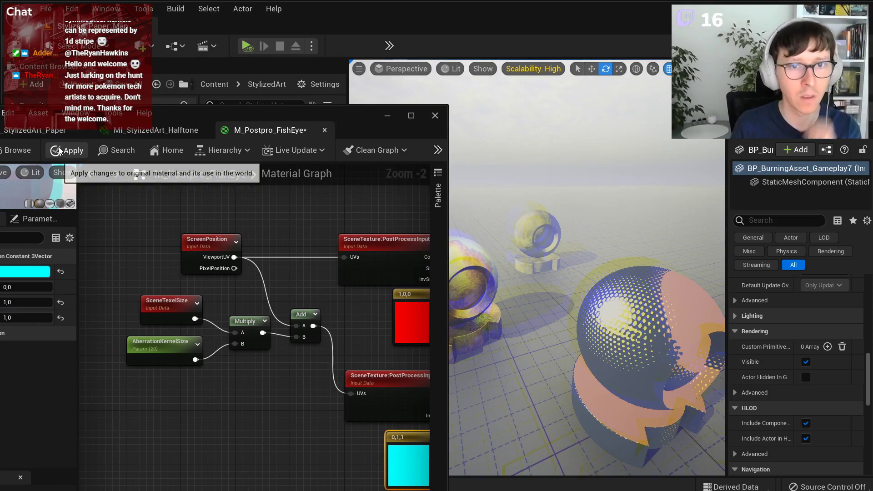
left_click(68, 150)
mouse_move(580, 248)
right_mouse_down()
mouse_move(561, 248)
mouse_move(600, 248)
mouse_move(579, 248)
right_mouse_up()
left_click_drag(361, 124, 398, 50)
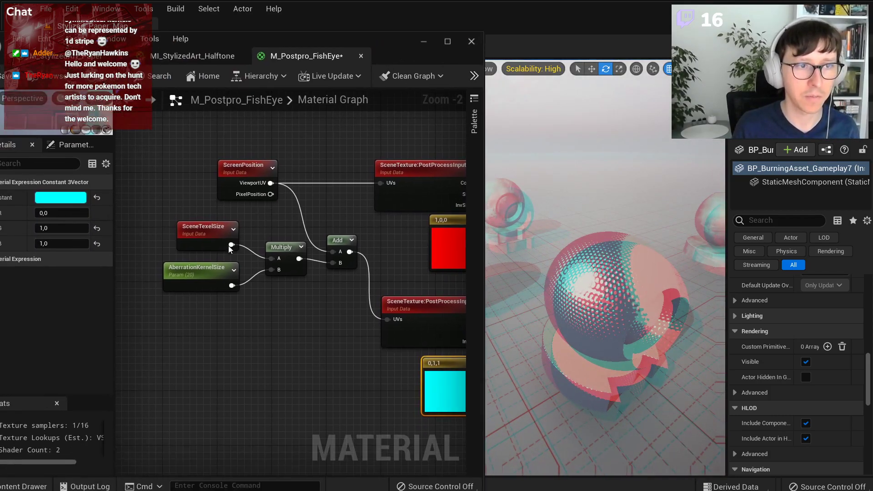
Set the AberrationKernelSize default value to 10 and apply the change.
left_click(198, 279)
left_click(63, 224)
type("10")
key("Return")
left_click_drag(270, 35, 329, 19)
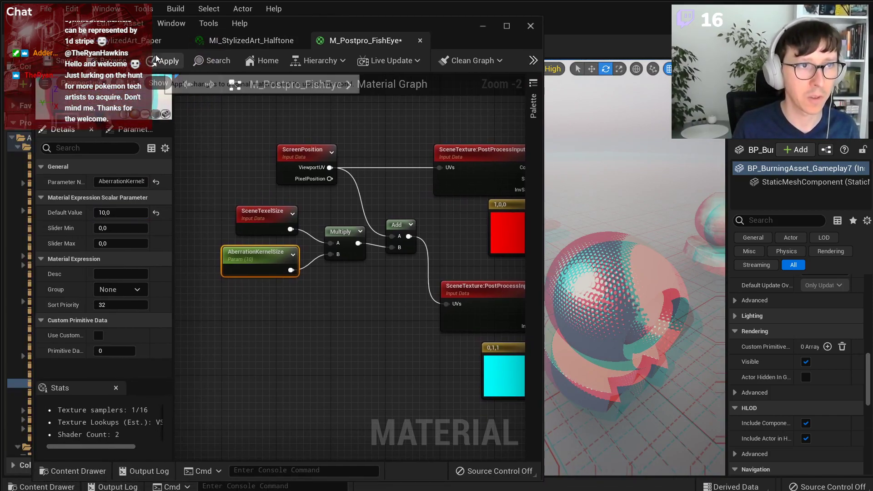
Inspect the red and cyan fringes on the spheres in the level viewport and save M_Postpro_FishEye.
left_click_drag(450, 29, 348, 29)
mouse_move(565, 172)
right_mouse_down()
mouse_move(495, 159)
mouse_move(574, 162)
right_mouse_up()
key("w")
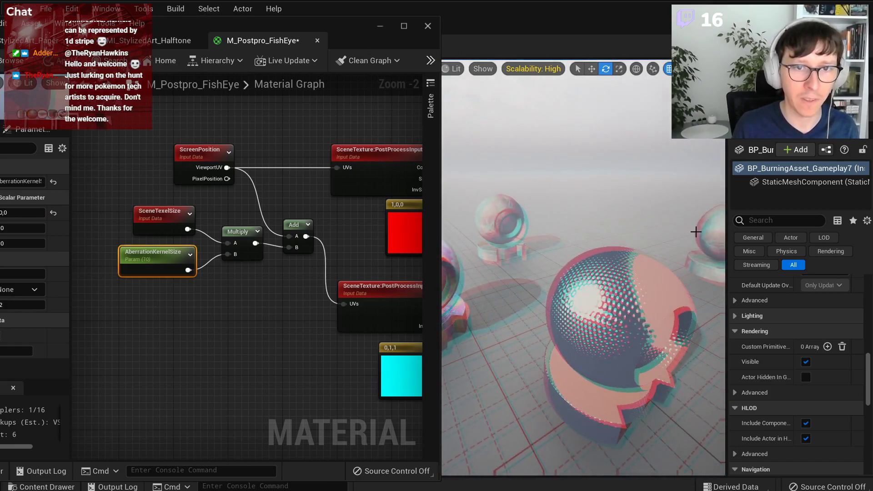
right_click_drag(615, 232, 633, 232)
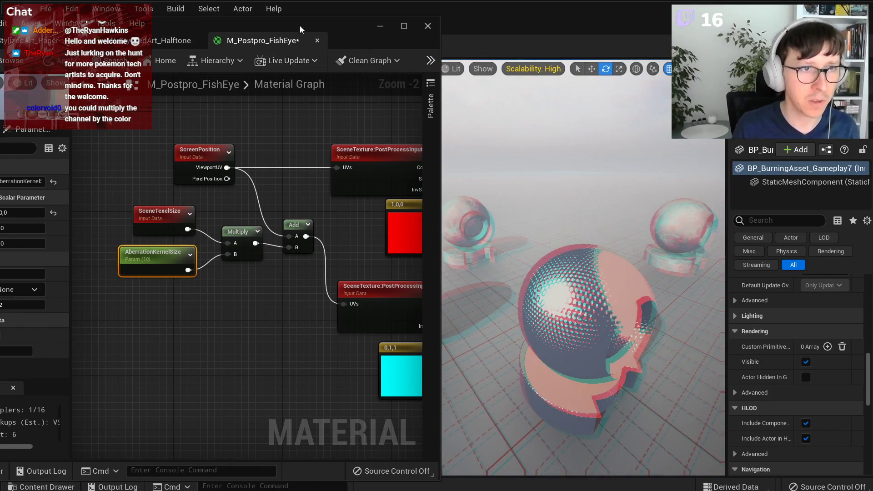
left_click_drag(285, 28, 376, 21)
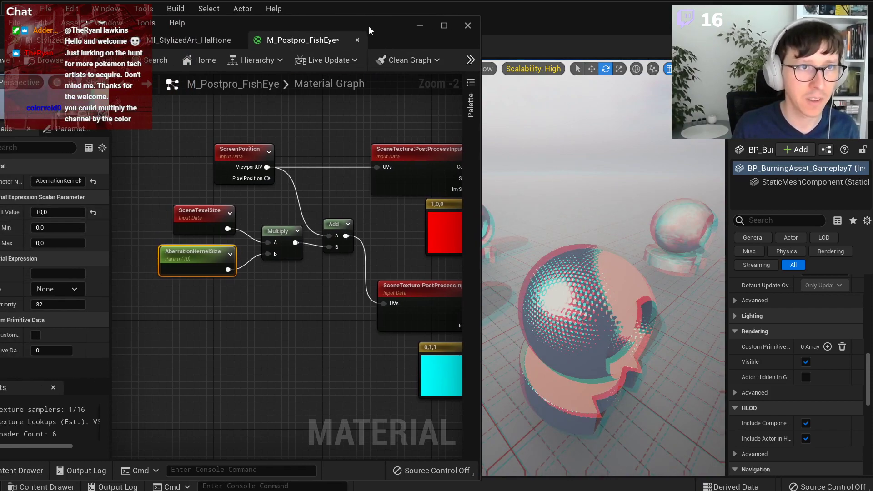
key("ctrl+s")
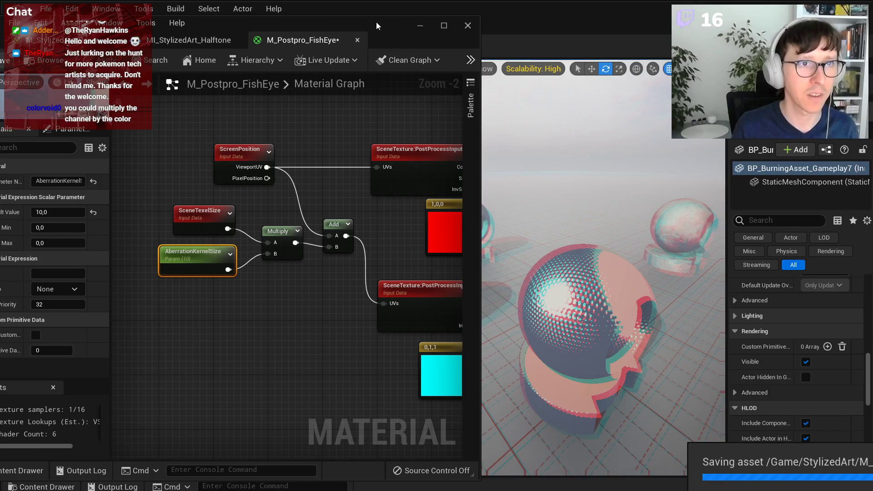
Open the M_Postpro_OilPaint material from the StylizedArt folder, delete a node from its graph, and save it.
left_click_drag(375, 21, 414, 295)
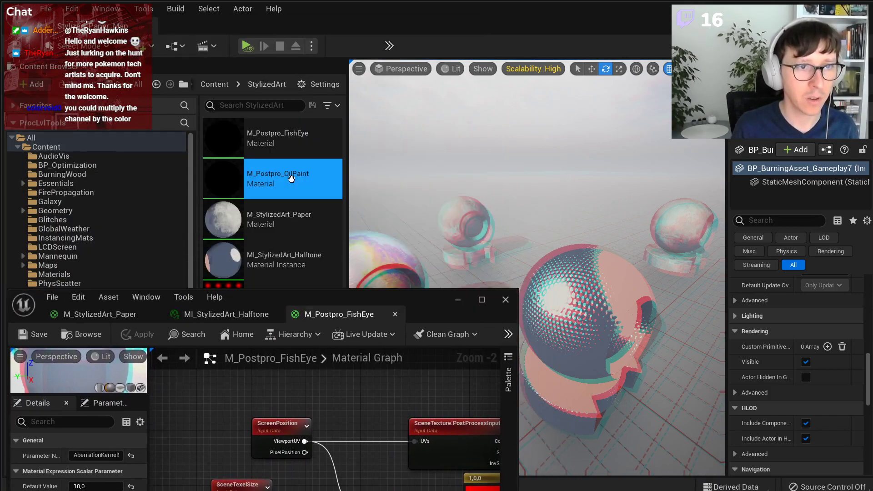
double_click(291, 178)
scroll(428, 364, "down", 1)
right_click_drag(428, 364, 368, 385)
left_click(436, 436)
key("Delete")
left_click(32, 334)
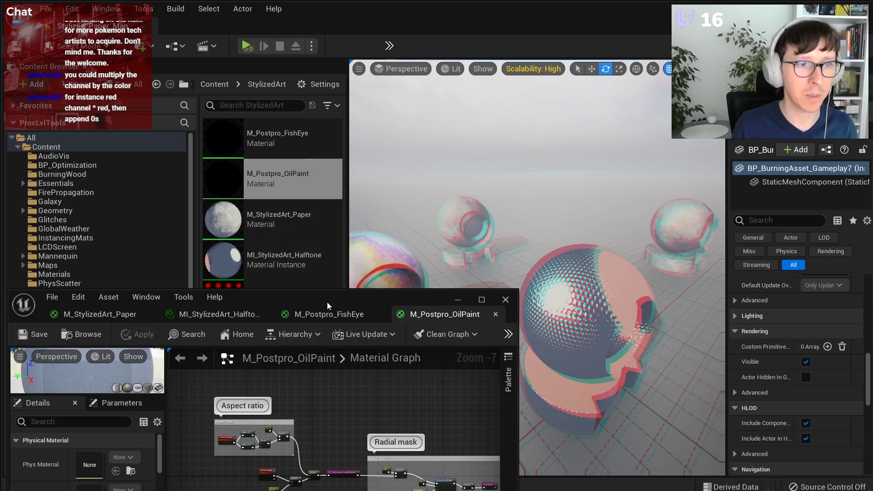
Uncover the StylizedArt assets and close the material editor window with its pending changes applied.
left_click_drag(328, 306, 311, 410)
left_click(298, 176)
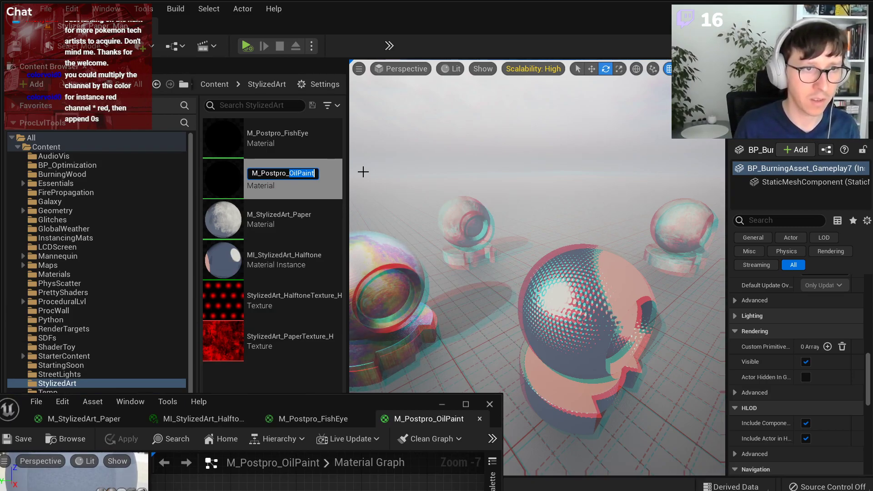
left_click(291, 134)
left_click(490, 405)
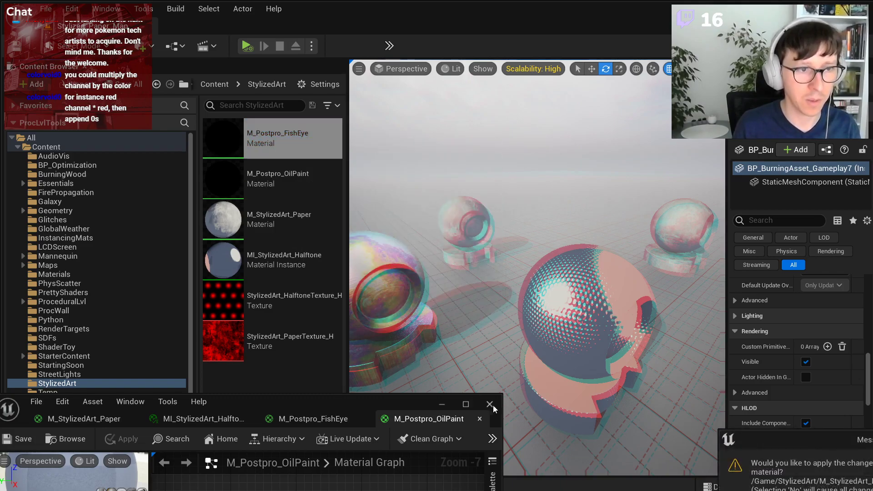
Rename the M_Postpro_FishEye material as M_Postpro_ChromaticAberration.
left_click(291, 133)
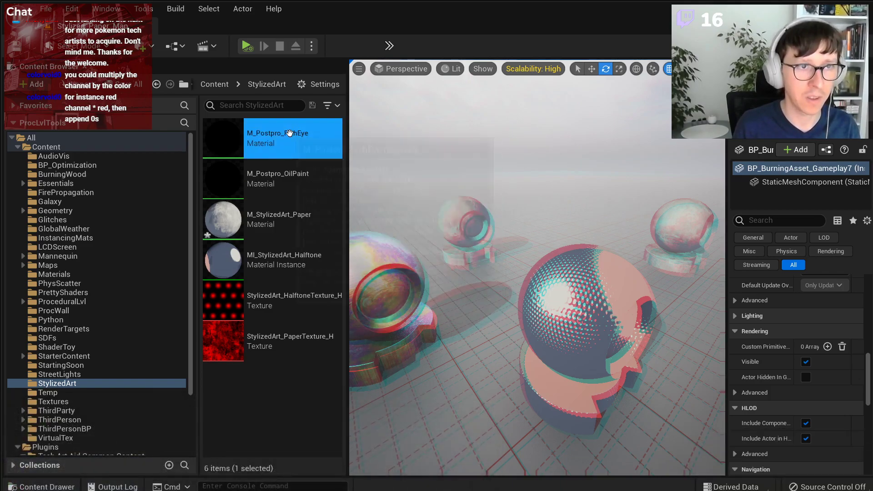
key("End")
key("BackSpace")
key("BackSpace")
key("BackSpace")
key("BackSpace")
key("BackSpace")
key("BackSpace")
key("BackSpace")
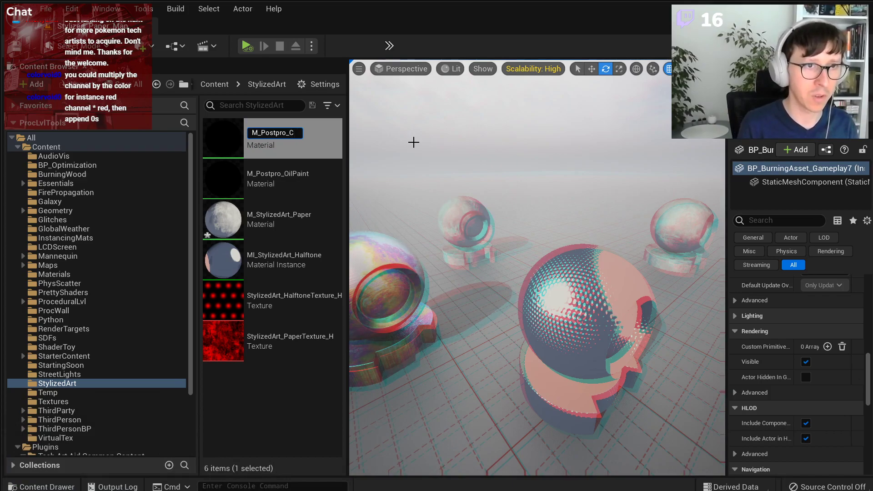
type("Ch")
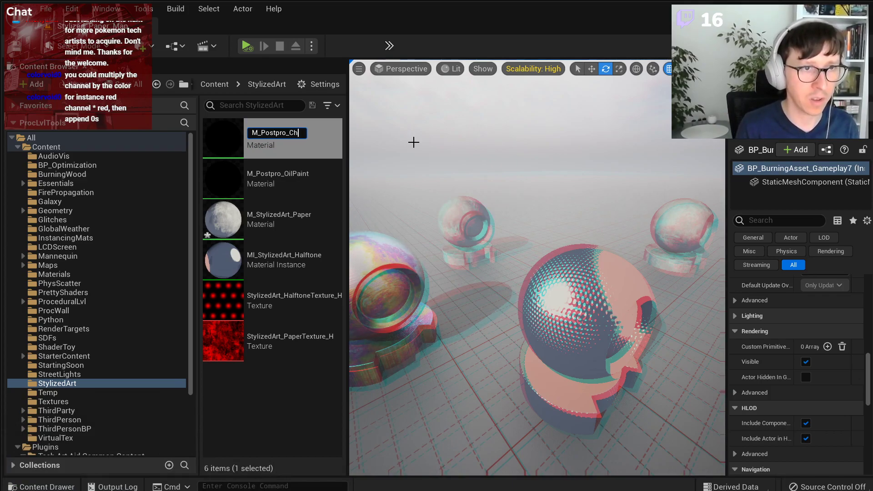
type("romaticAberration")
key("Return")
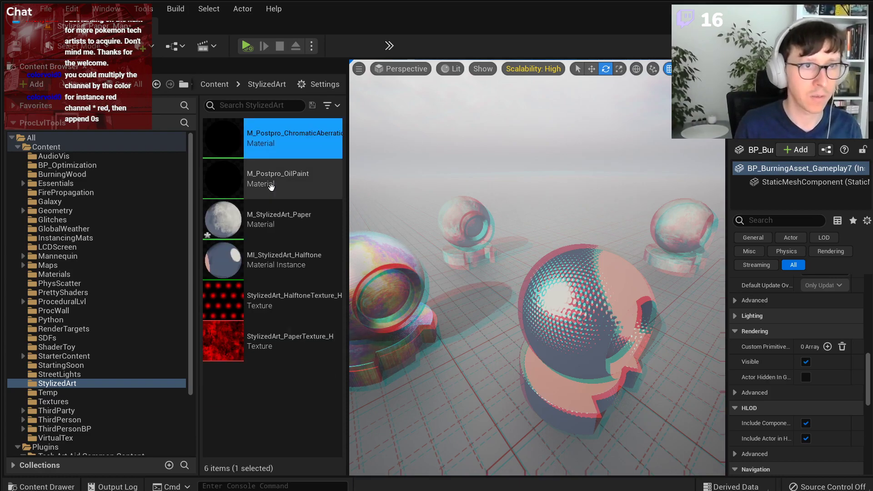
Try to rename M_Postpro_OilPaint as M_Postpro_FishEye and look through the StylizedArt folder's options.
left_click(281, 175)
key("F2")
key("End")
key("ctrl+BackSpace")
type("FishEye")
key("Escape")
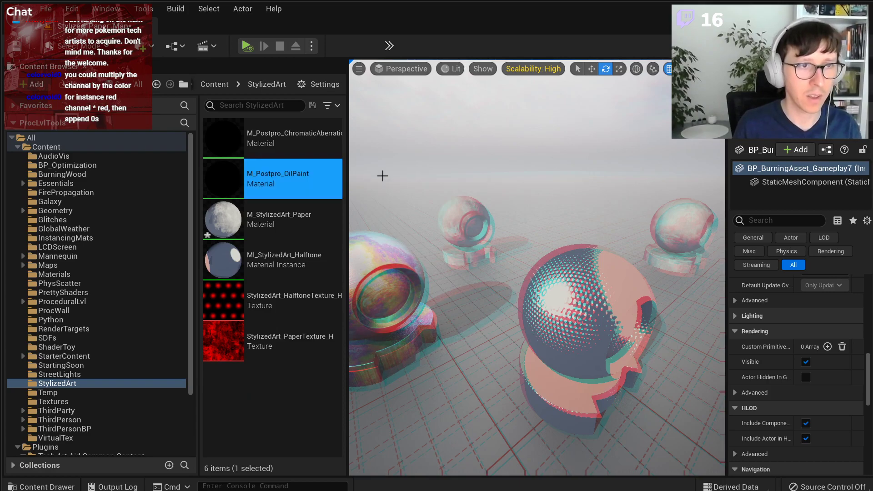
right_click(130, 377)
right_click(122, 382)
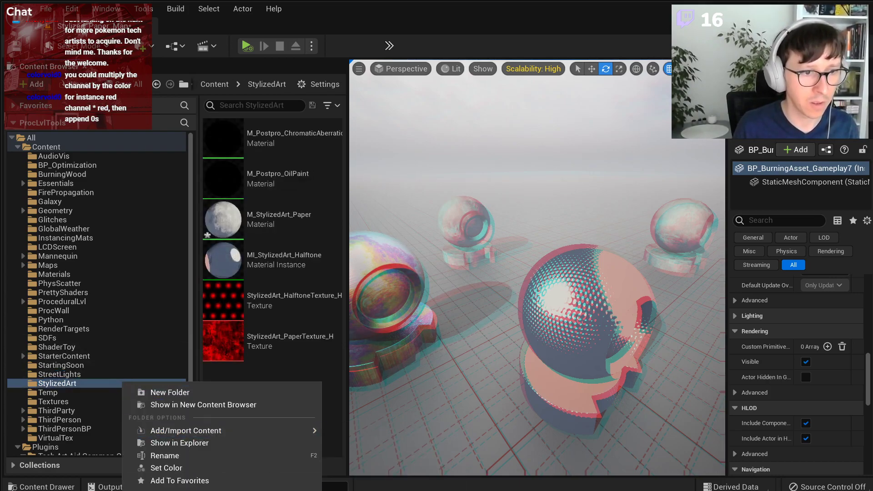
left_click(270, 346)
Rename the M_Postpro_OilPaint material as M_Postpro_FishEye.
left_click(303, 174)
key("F2")
key("End")
key("ctrl+shift+Left")
type("Fi")
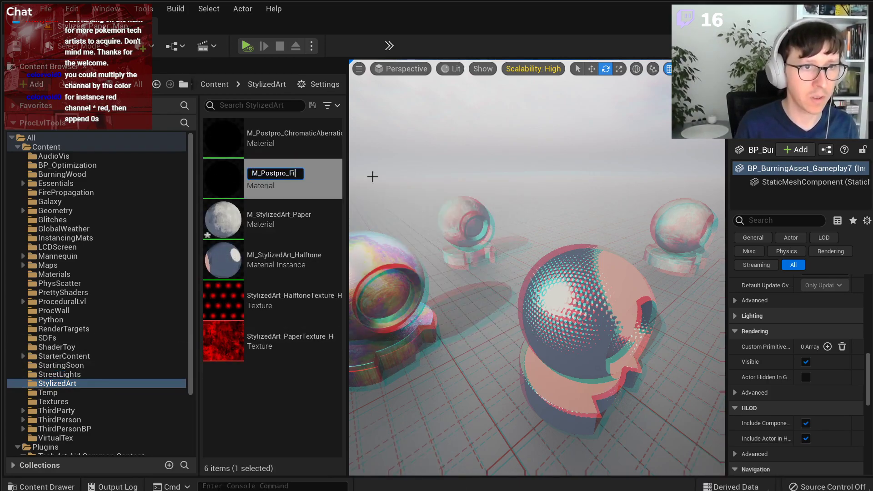
Finish naming the duplicated post-process material M_Postpro_FishEye.
type("shEye")
key("Return")
Duplicate the M_Postpro_ChromaticAberration material, name the copy M_Postpro_OilPaint, and save it.
key("Up")
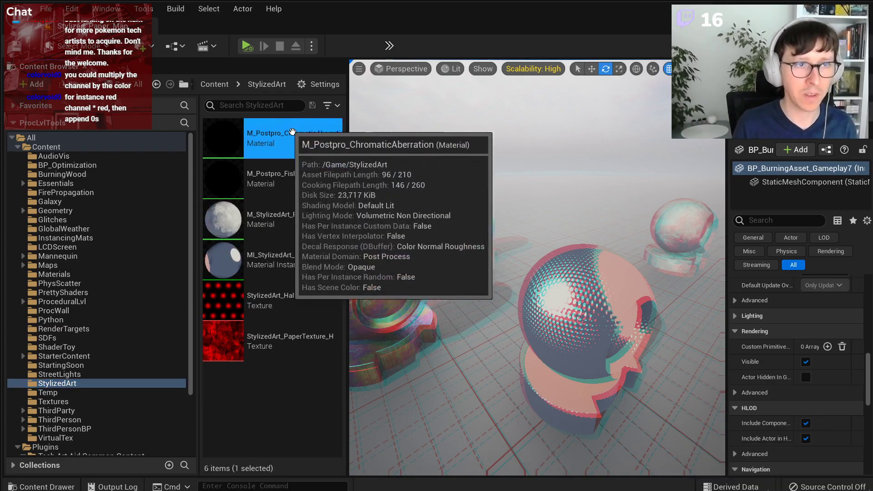
key("ctrl+d")
key("End")
key("ctrl+shift+Left")
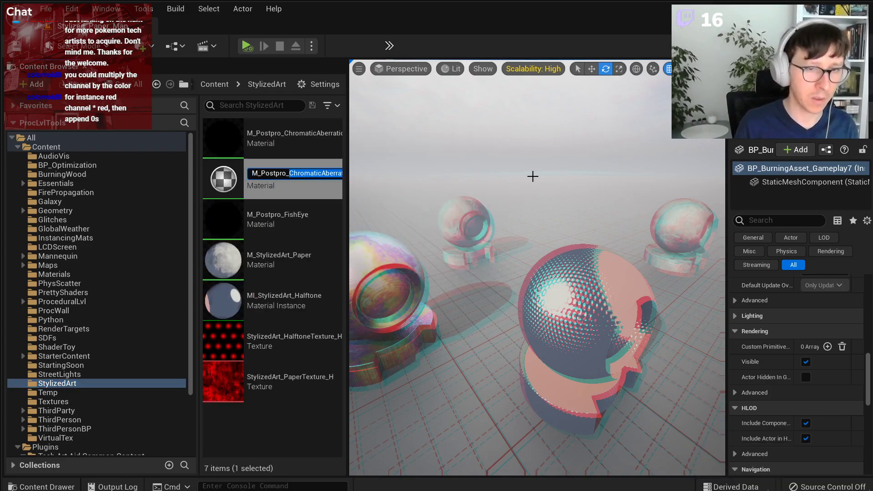
type("OilPaint")
key("Return")
key("ctrl+s")
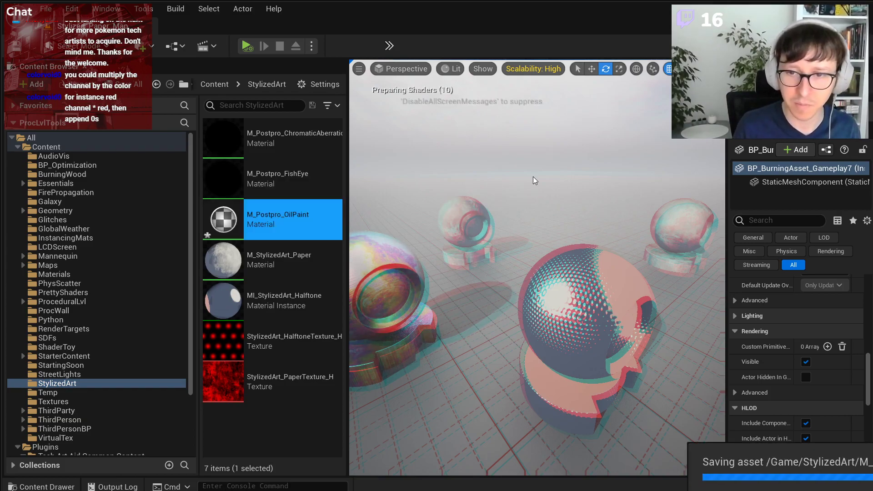
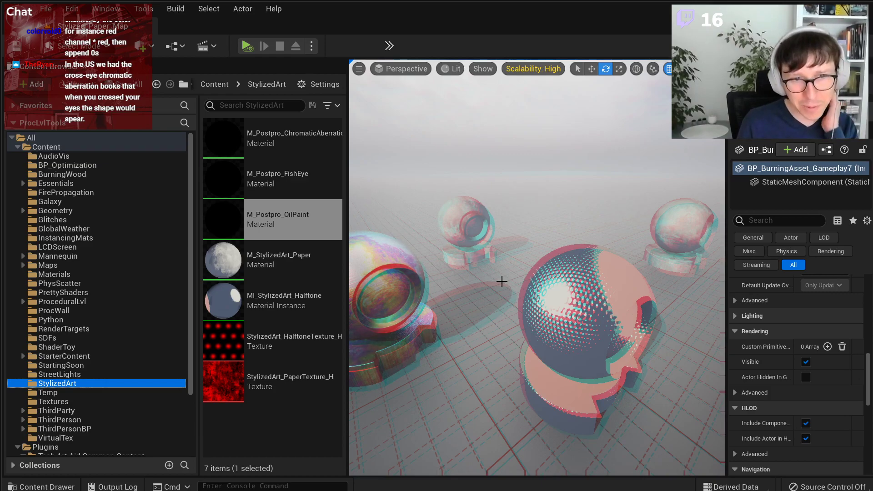
Assign M_Postpro_OilPaint to the Post Process Materials array element of GlobalPostProcessVolume.
mouse_move(497, 277)
left_mouse_down()
mouse_move(512, 184)
mouse_move(505, 273)
mouse_move(496, 278)
left_mouse_up()
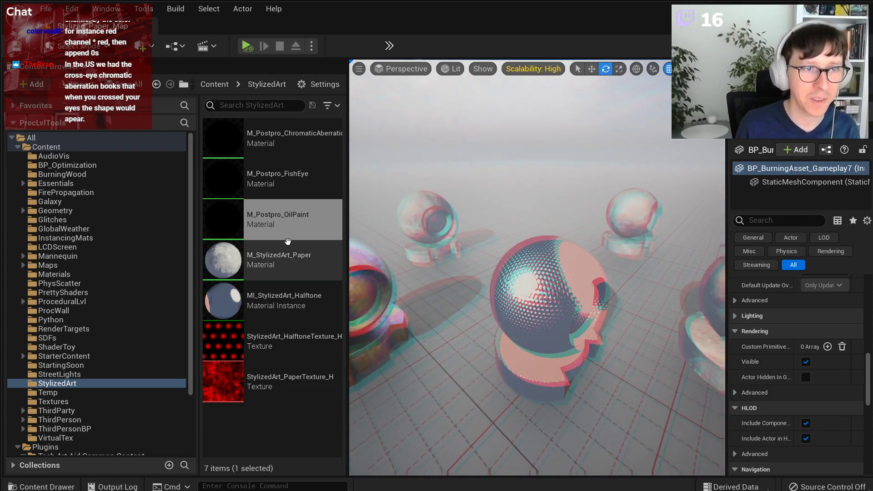
mouse_move(275, 234)
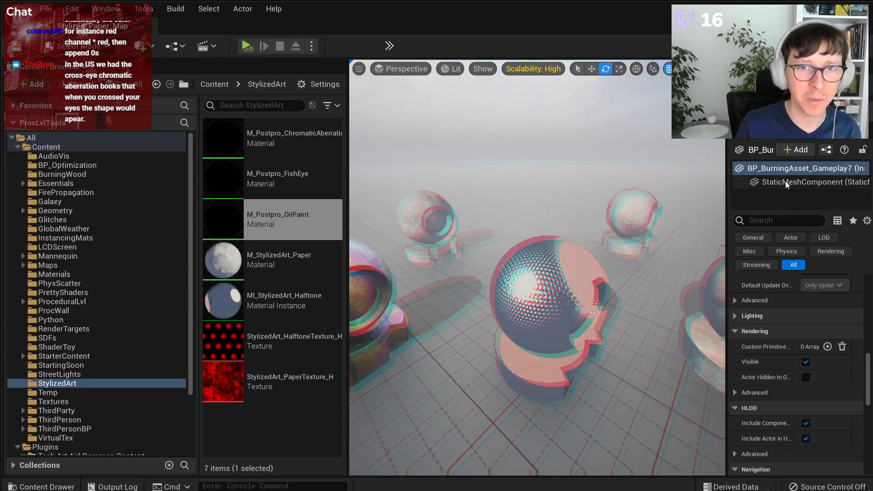
left_click_drag(800, 140, 800, 213)
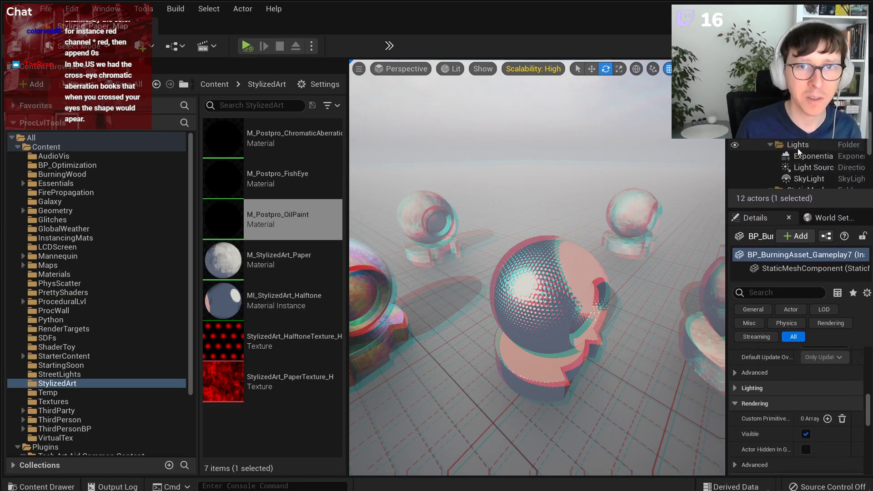
left_click(807, 152)
scroll(773, 400, "down", 5)
scroll(758, 388, "up", 1)
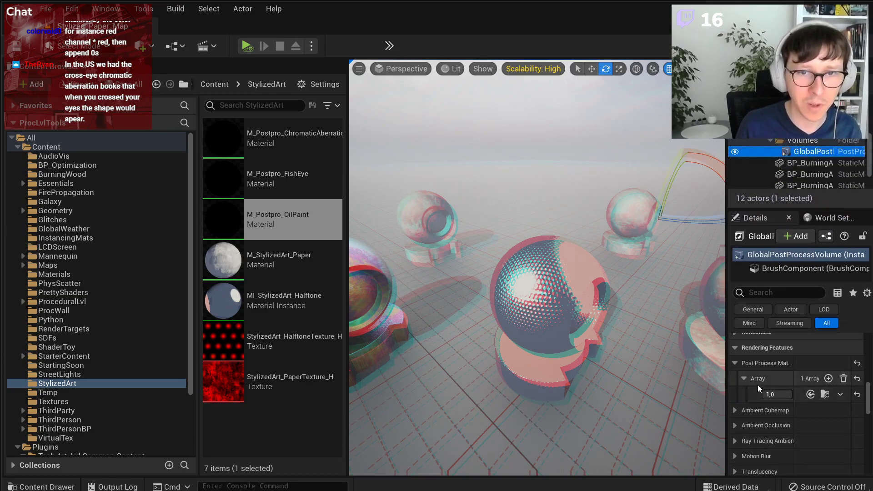
left_click_drag(726, 373, 630, 369)
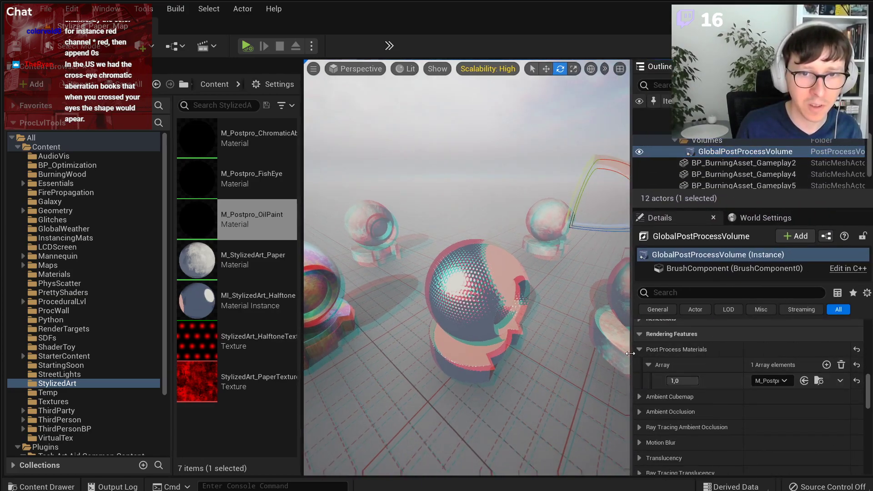
left_click(259, 218)
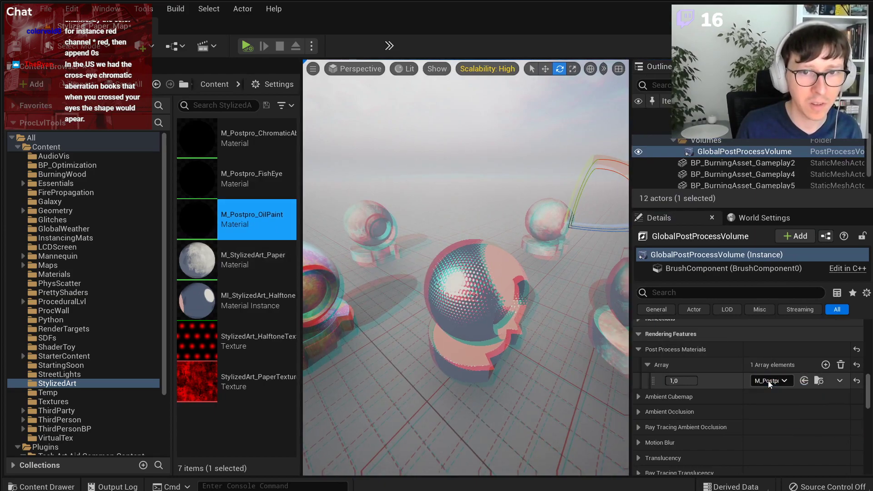
Open M_Postpro_OilPaint in the material editor and arrange its window over the enlarged level viewport.
double_click(260, 219)
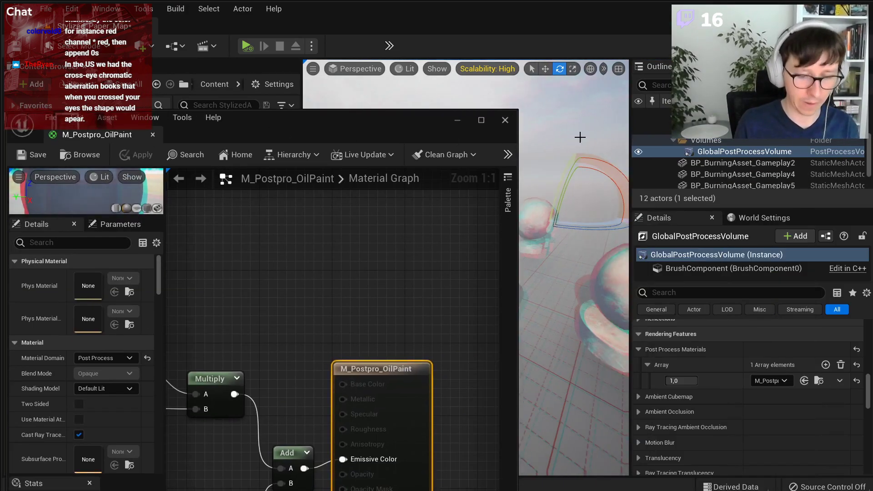
key("F11")
left_click_drag(380, 132, 380, 24)
right_click_drag(632, 263, 633, 264)
Move the ScreenPosition node away from the SceneTexelSize nodes and break its ViewportUV connections.
scroll(402, 262, "down", 4)
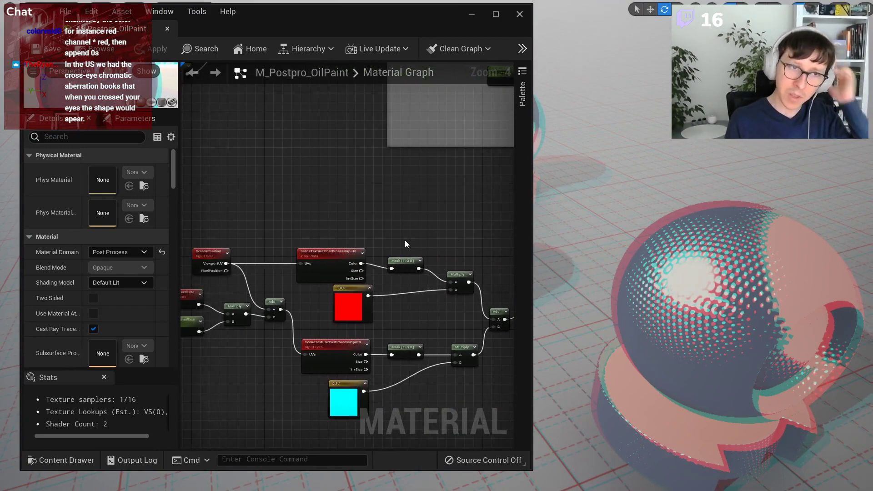
scroll(409, 239, "up", 1)
right_click_drag(336, 214, 384, 178)
scroll(279, 332, "up", 2)
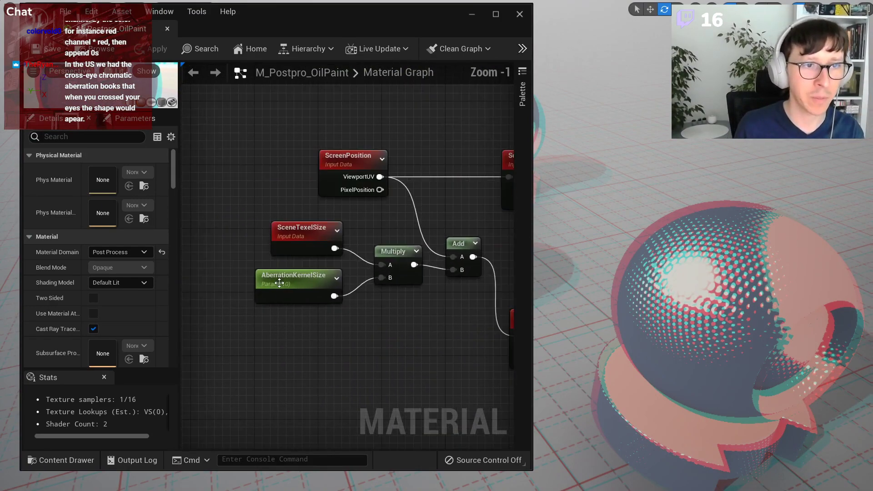
left_click_drag(464, 310, 409, 255)
left_click(458, 244)
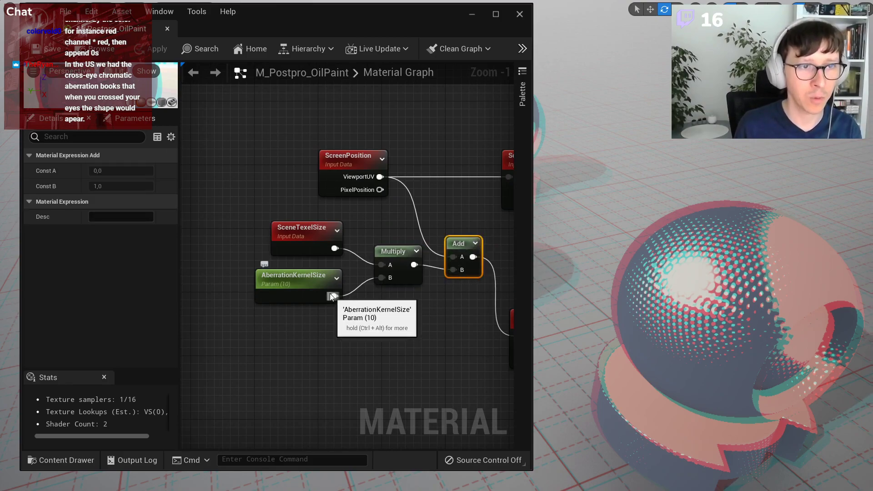
right_click_drag(340, 214, 449, 333)
left_click_drag(458, 276, 242, 195)
left_click(382, 191)
left_click(290, 200, "alt")
left_click(314, 190)
Add a Constant2Vector node beside ScreenPosition and set its R value to -1.
scroll(324, 191, "up", 1)
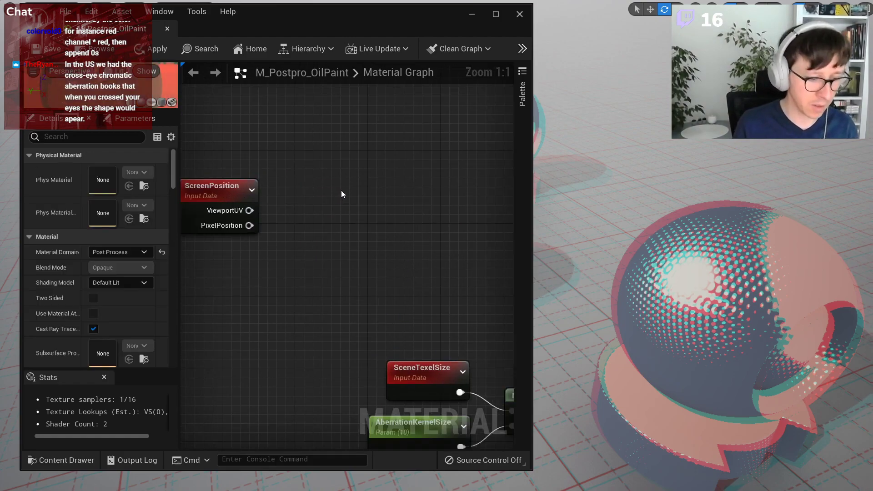
left_click(341, 190)
left_click(119, 171)
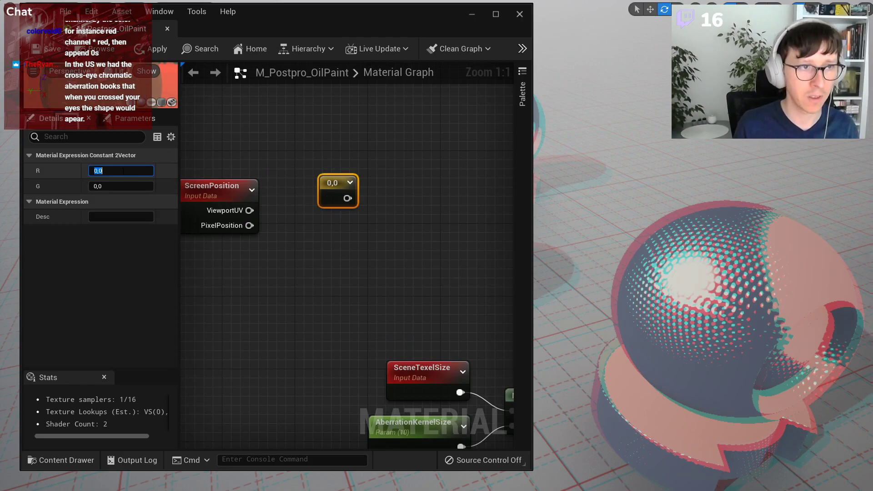
type("-1")
key("Return")
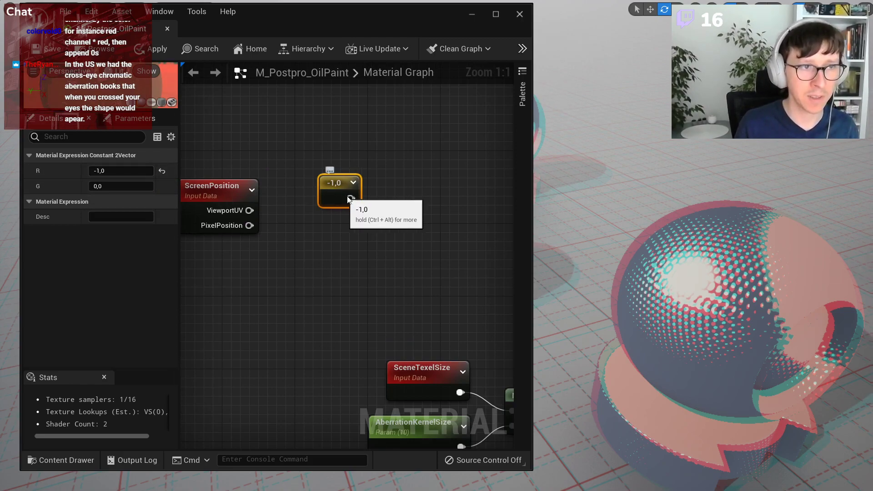
Paste a copy of the (-1,0) constant to its right and set its R value to 1.
key("ctrl+v")
left_click_drag(431, 204, 440, 186)
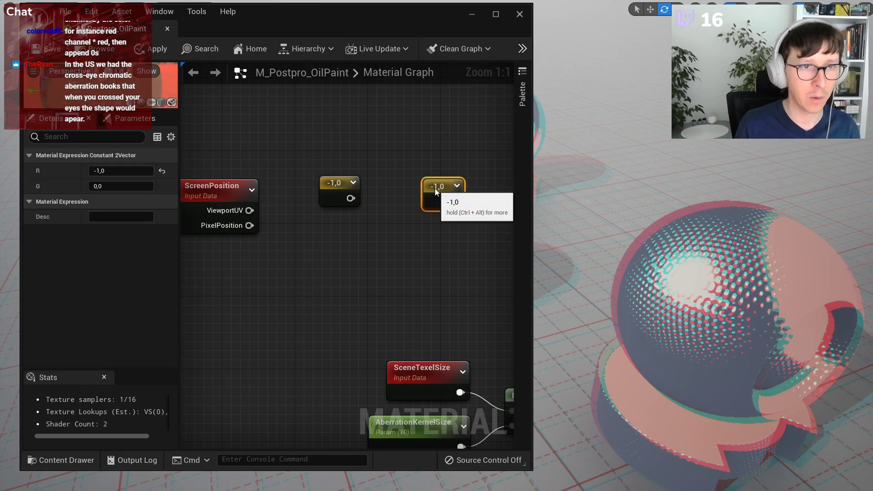
left_click(123, 171)
type("1")
key("Return")
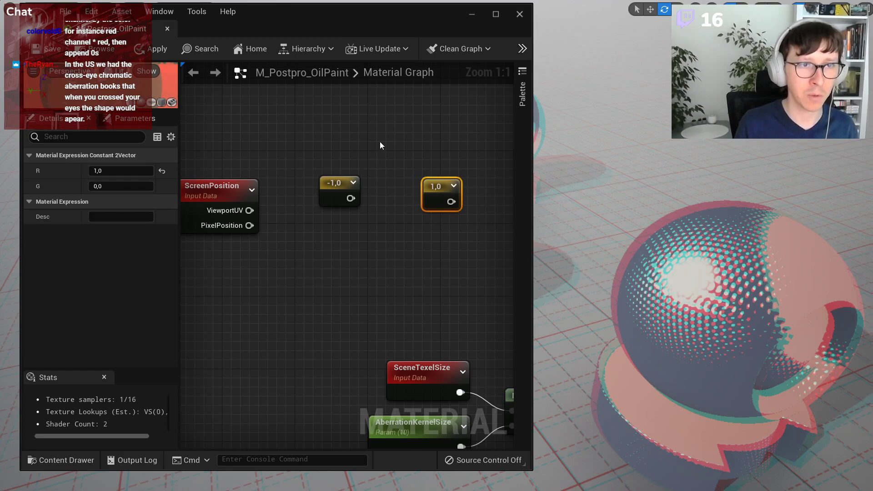
Copy the (1,0) constant, paste it above and between the two existing constants, and set it to R 0, G 1.
key("ctrl+c")
key("ctrl+v")
type("0")
key("Tab")
type("1")
key("Return")
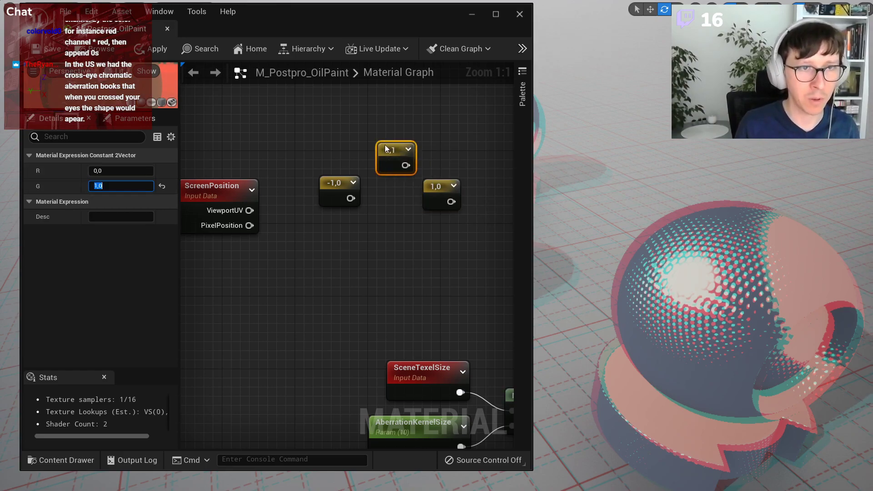
Paste another constant below the other three and set it to R 0, G -1.
key("ctrl+v")
left_click(120, 171)
type("0")
key("Tab")
type("-1")
key("Return")
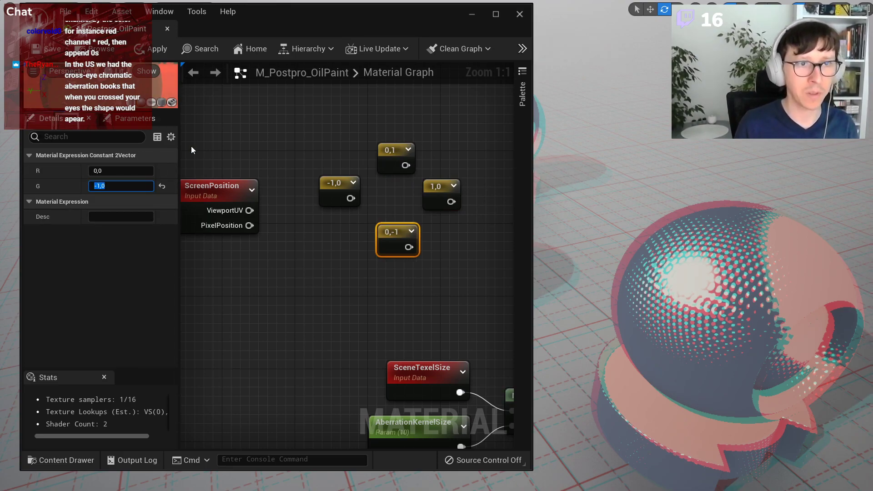
Swap the vertical offsets by setting G to -1 on the upper constant and 1 on the lower constant.
left_click(381, 168)
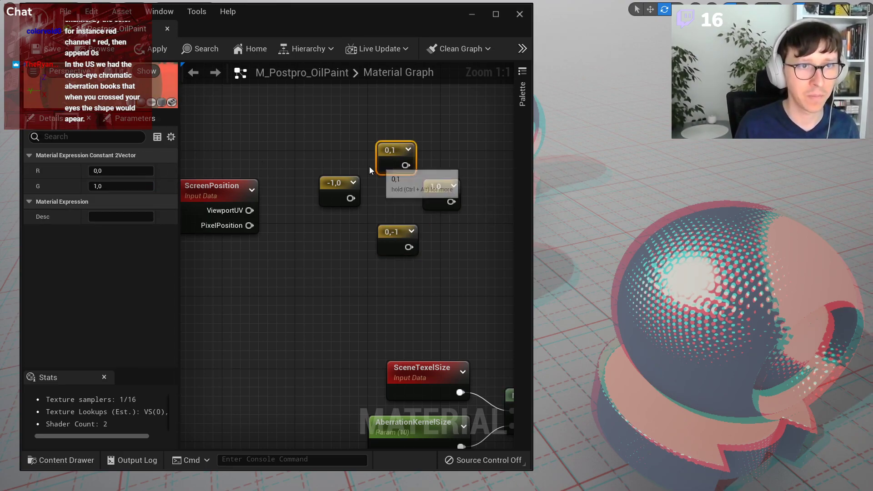
left_click(123, 185)
type("-1")
key("Return")
left_click(396, 240)
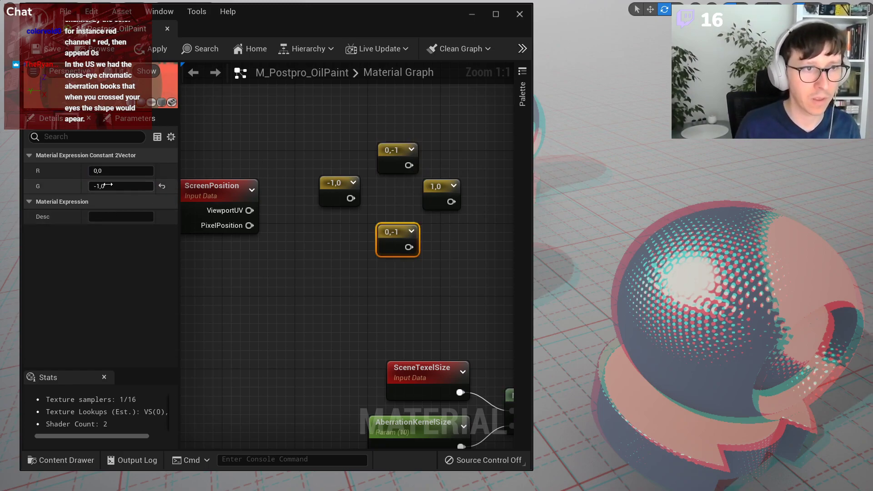
type("1")
key("Return")
left_click(415, 273)
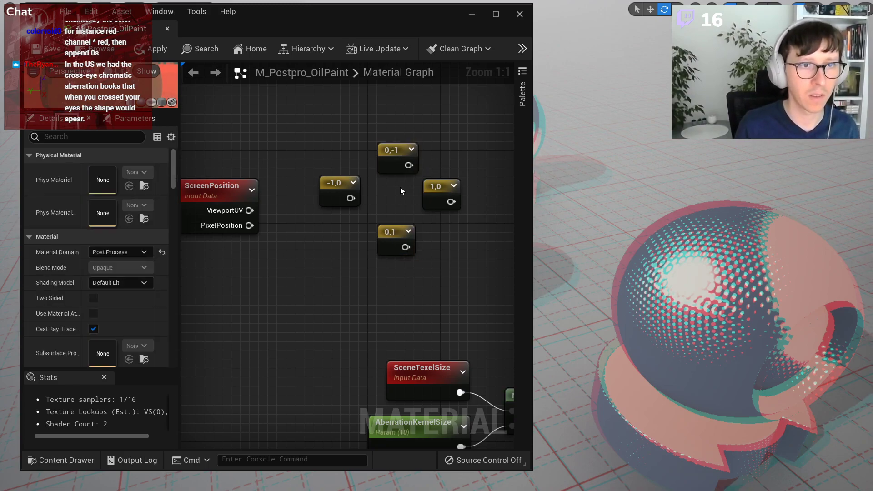
Move the upper (0,-1) constant slightly higher and place the ScreenPosition node above the group of constants.
left_click_drag(394, 167, 394, 158)
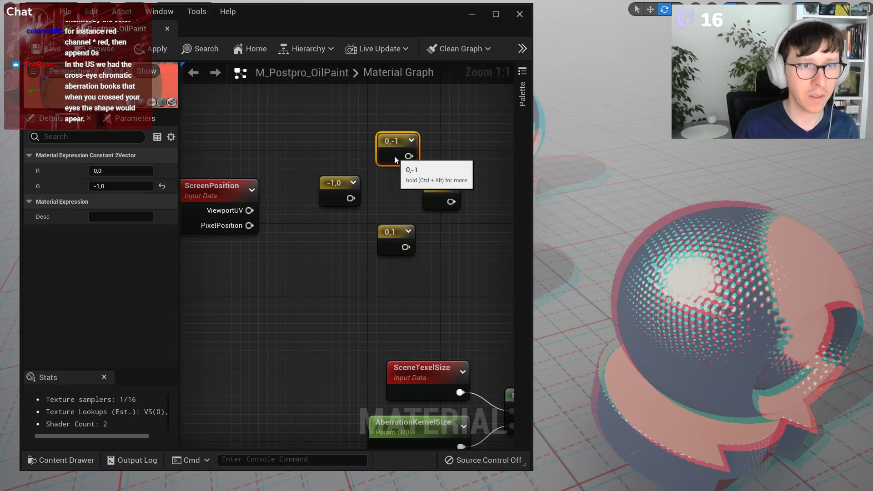
left_click(470, 273)
right_click_drag(469, 269, 419, 312)
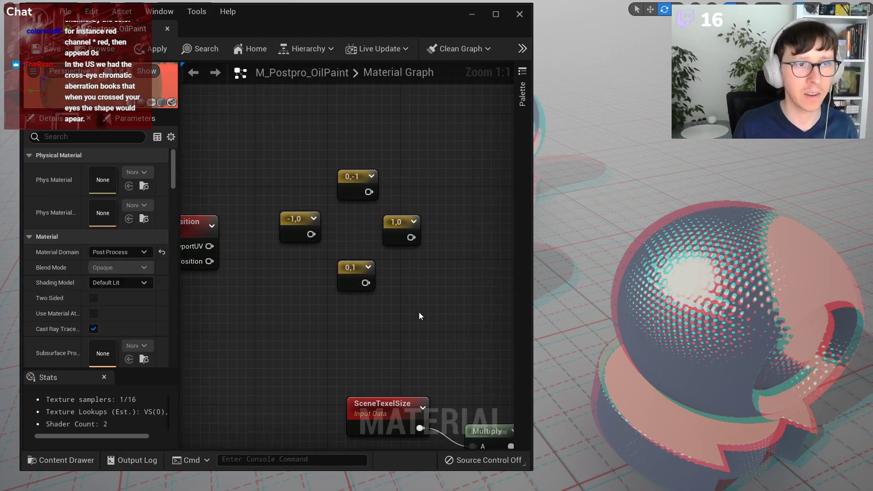
scroll(419, 312, "down", 2)
left_click_drag(255, 253, 387, 144)
scroll(366, 204, "up", 2)
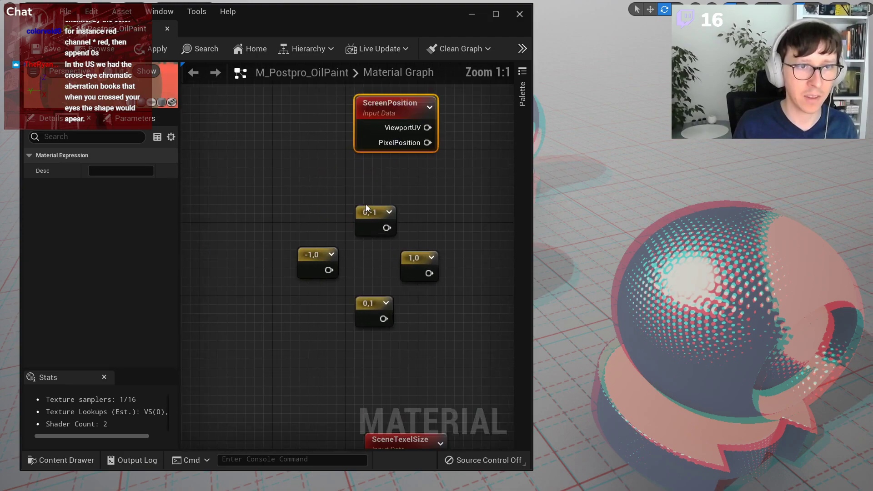
Shift the (-1,0) constant outward and place four duplicates of the (0,-1) constant in the diagonal gaps of the ring.
left_click(366, 207)
left_click_drag(319, 260, 326, 221)
left_click(359, 220)
key("ctrl+d")
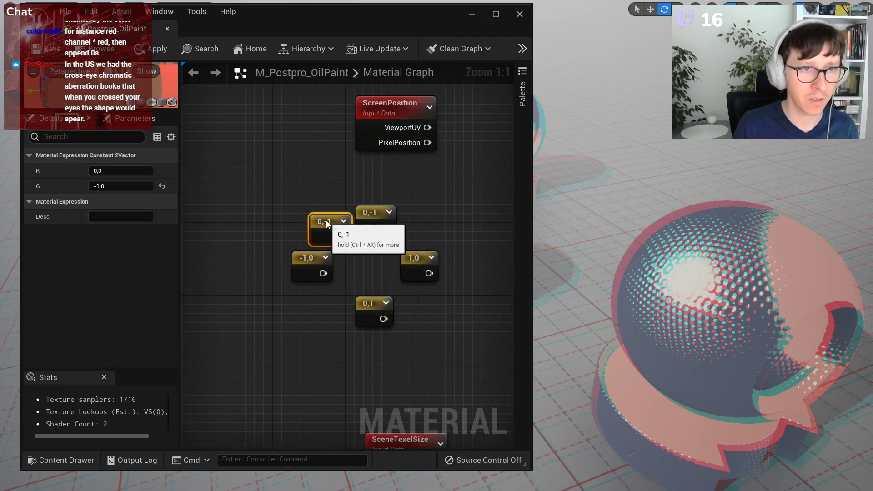
key("ctrl+d")
left_click_drag(353, 305, 333, 296)
key("ctrl+d")
left_click_drag(430, 310, 410, 291)
key("ctrl+d")
left_click_drag(423, 238, 406, 230)
Set the upper-left diagonal constant to R 0 and G -0.707.
left_click(335, 225)
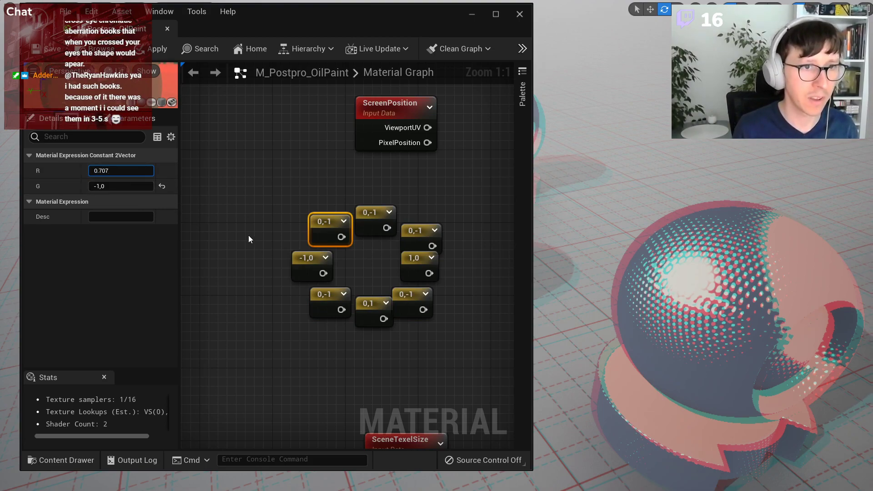
type("0")
key("Tab")
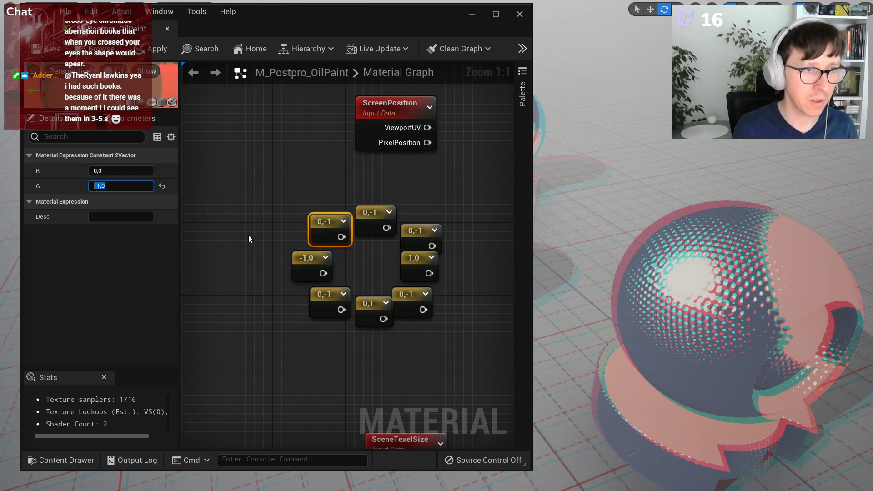
type("-0.707")
key("Return")
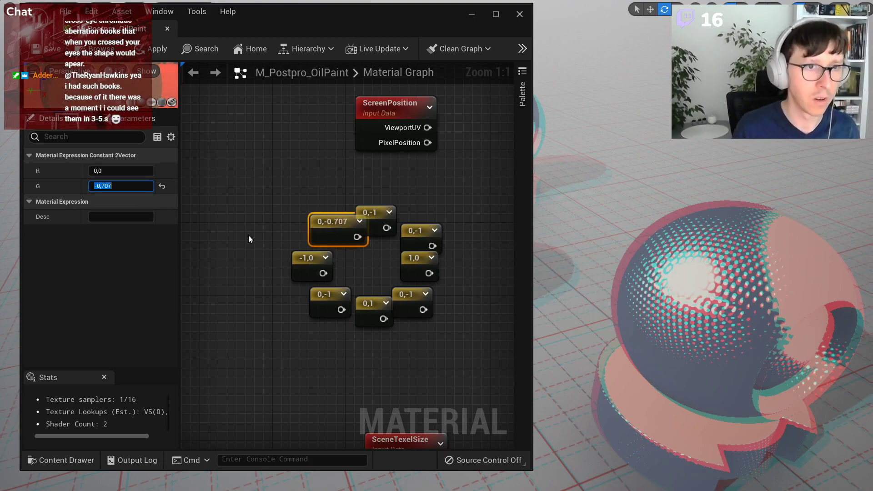
Set the upper-left diagonal constant's G value to -0.7 and reposition the top (0,-1) constant beside it.
left_click_drag(374, 213, 383, 196)
left_click(336, 234)
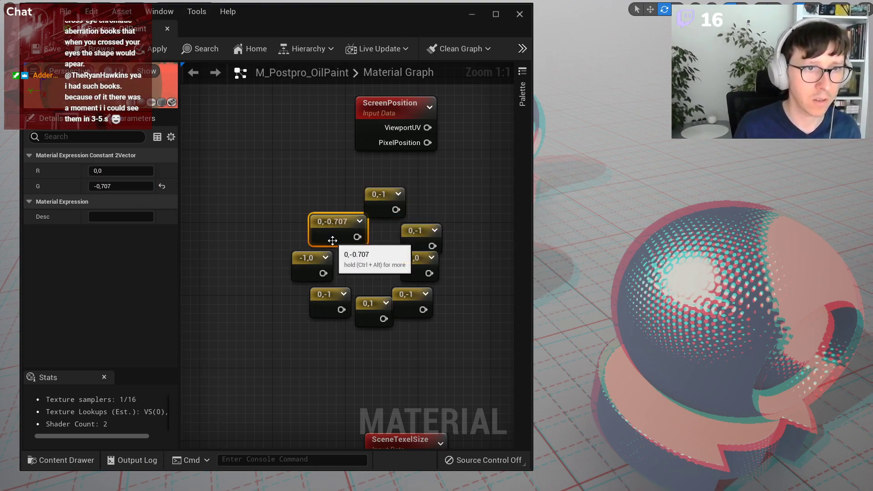
left_click(119, 186)
type("-0")
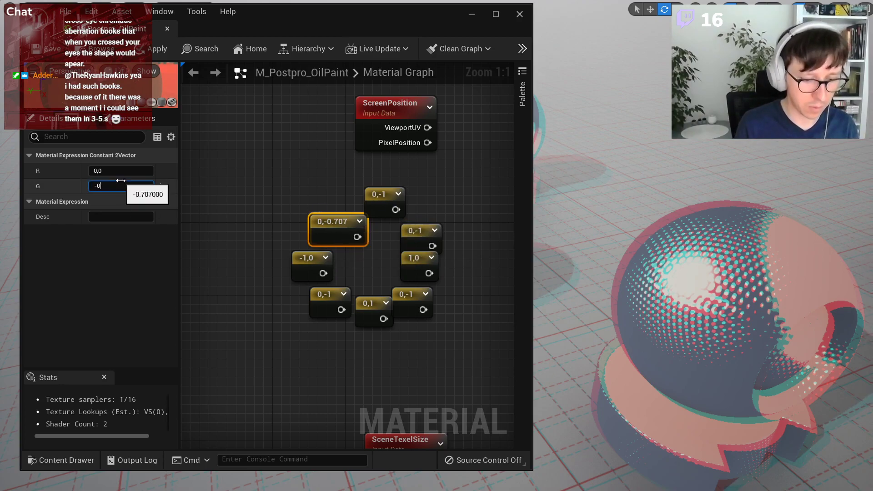
type(".7")
key("Return")
left_click_drag(382, 197, 372, 206)
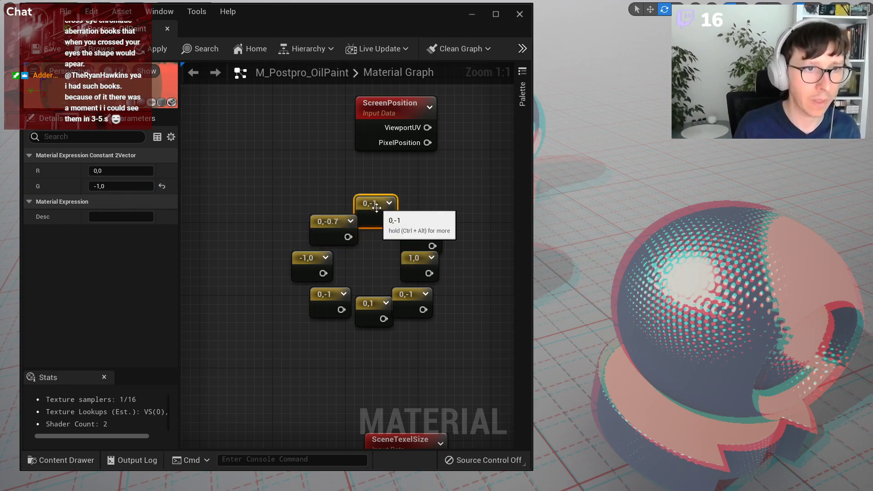
Set the upper-right diagonal constant to R 0.7 and G 0.7, and shift the (1,0) constant outward.
left_click(415, 231)
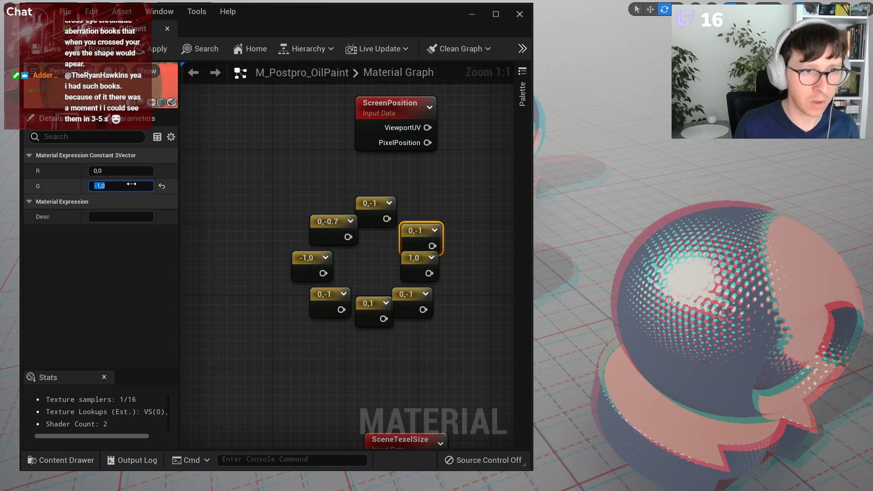
type("0")
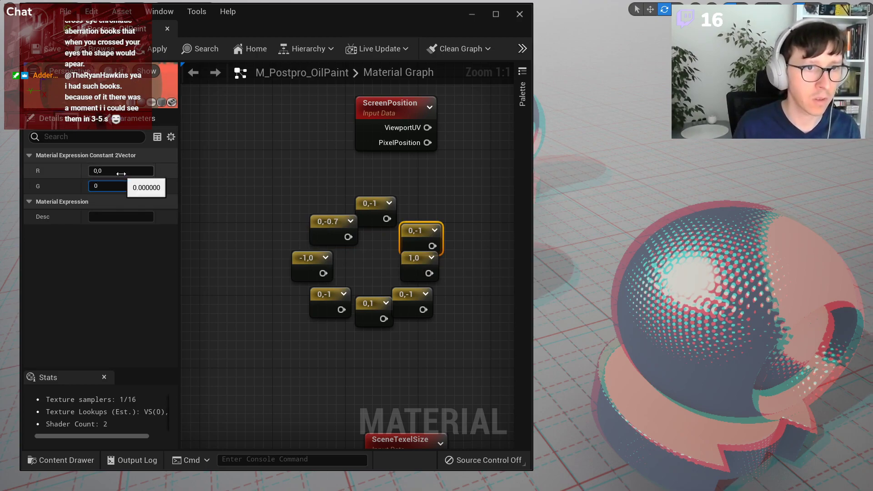
left_click(144, 175)
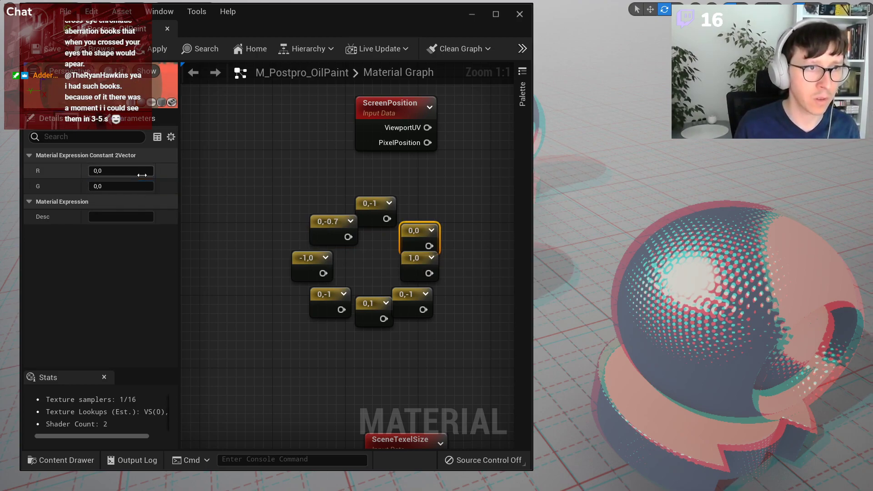
type("0.7")
key("Tab")
type("0.6")
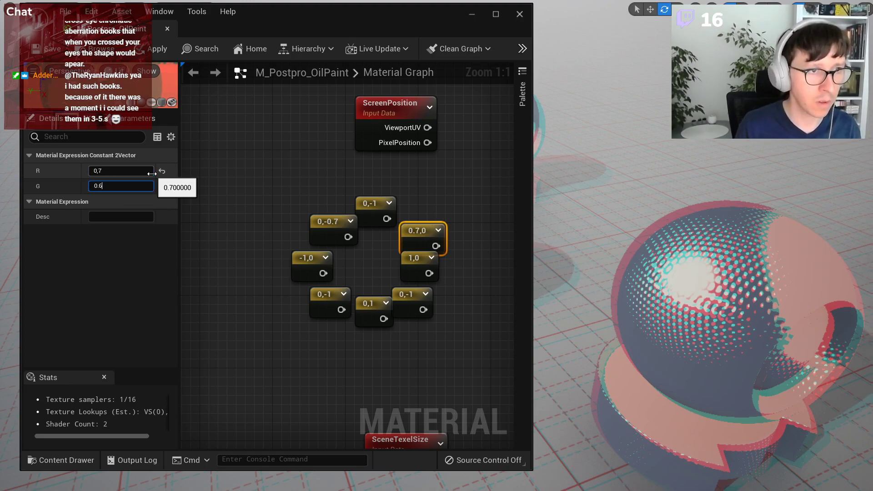
key("Return")
left_click_drag(414, 263, 450, 261)
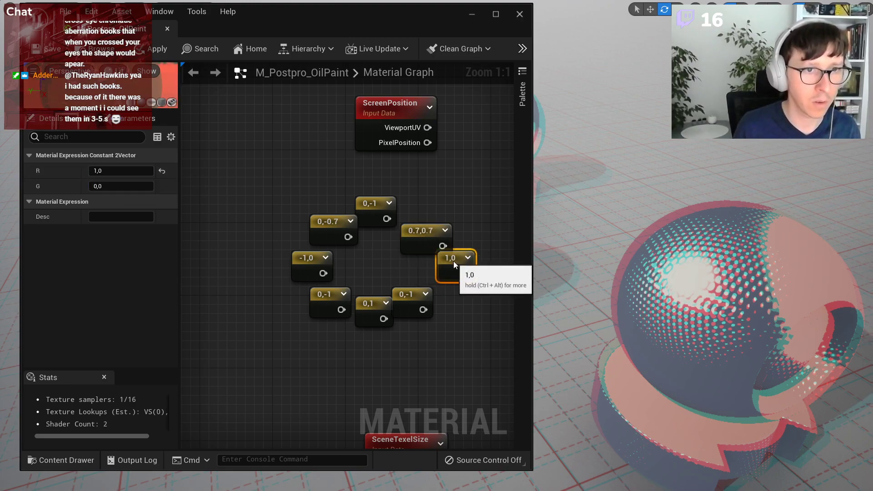
Set the lower-right diagonal constant to R 0.7 and G -0.7, and move the (0,1) constant slightly lower.
left_click_drag(408, 294, 416, 295)
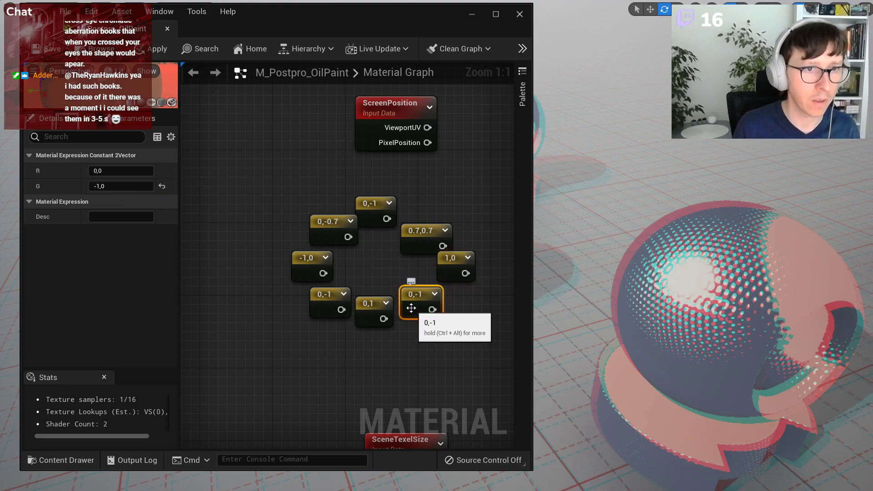
left_click(130, 172)
type("0.7")
key("Tab")
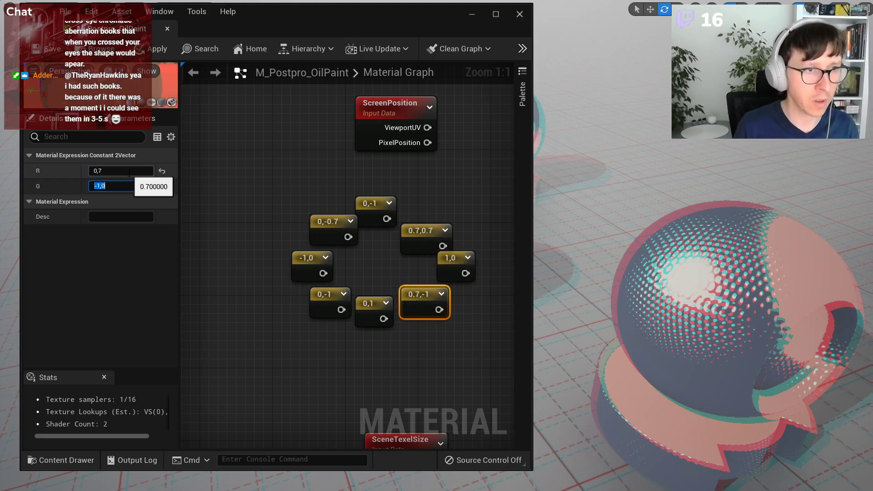
type("-0.7")
key("Return")
left_click_drag(367, 319, 368, 328)
Swap the G signs of the right-hand diagonal constants: 0.7 for the lower one and -0.7 for the upper one.
left_click(400, 308)
left_click(418, 305)
left_click(130, 186)
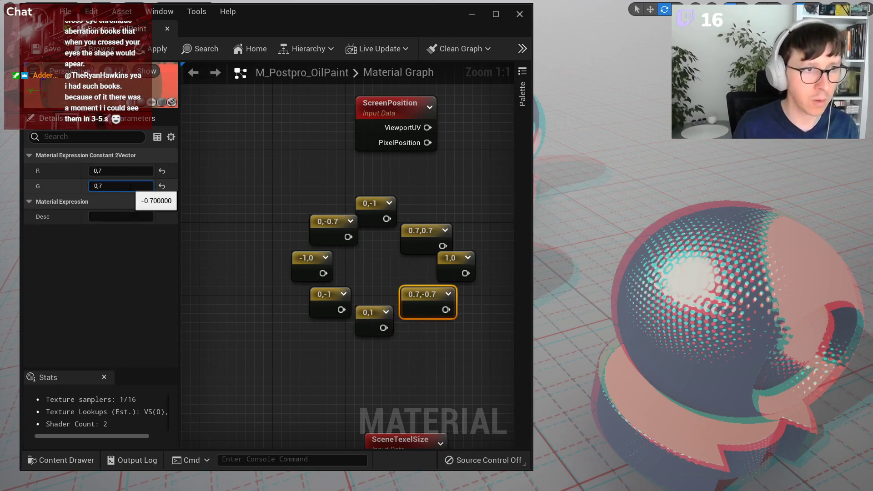
key("Return")
left_click(435, 245)
left_click(115, 184)
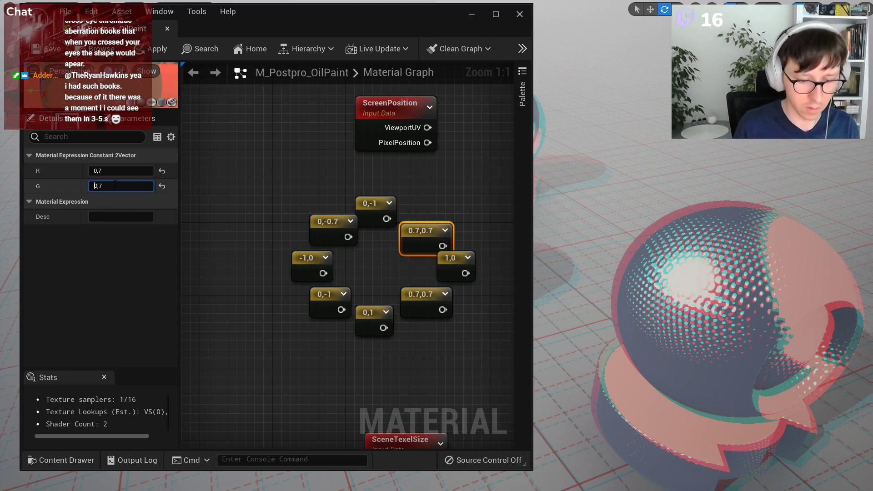
type("-0,7")
key("Return")
Set the upper-left diagonal constant's R to -0.7 and shift the (0,-1) constant right to clear it.
left_click(332, 229)
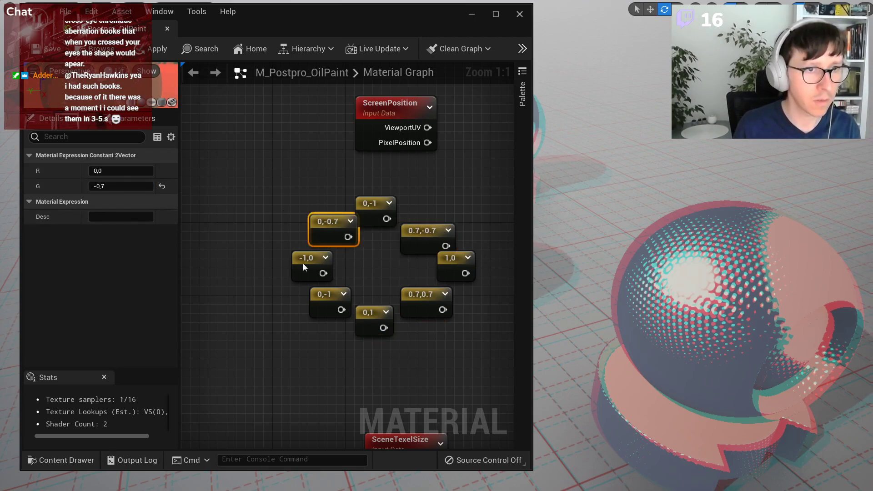
left_click(111, 172)
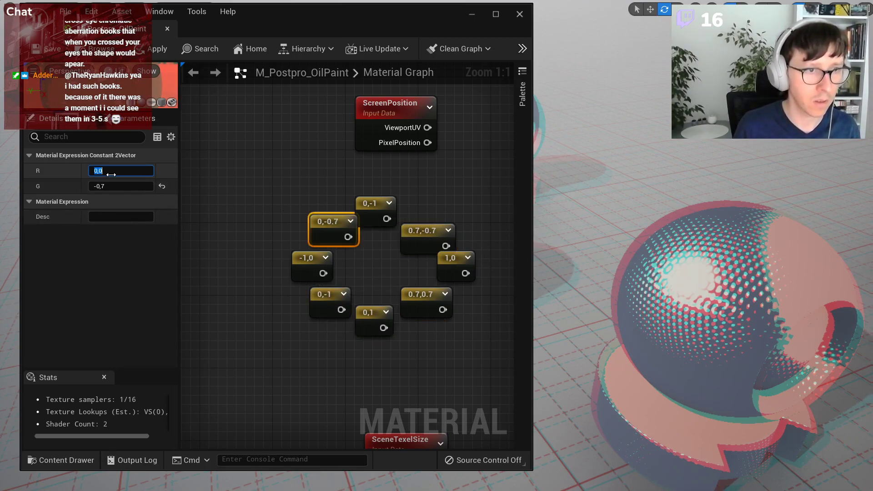
type("-0.7")
key("Return")
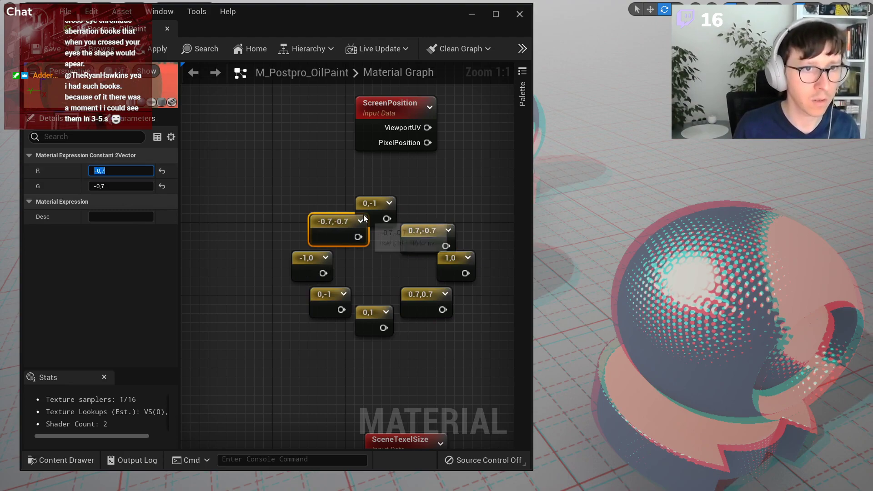
left_click_drag(377, 216, 386, 216)
Set the lower-left diagonal constant to R -0.7 and G 0.7, realign the (0,1) constant below the ring, and save the material.
left_click(326, 302)
left_click(120, 171)
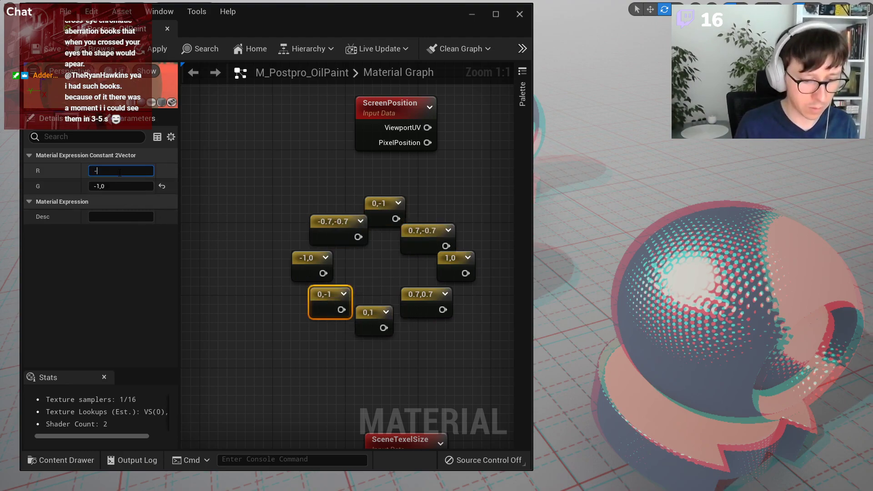
key("Tab")
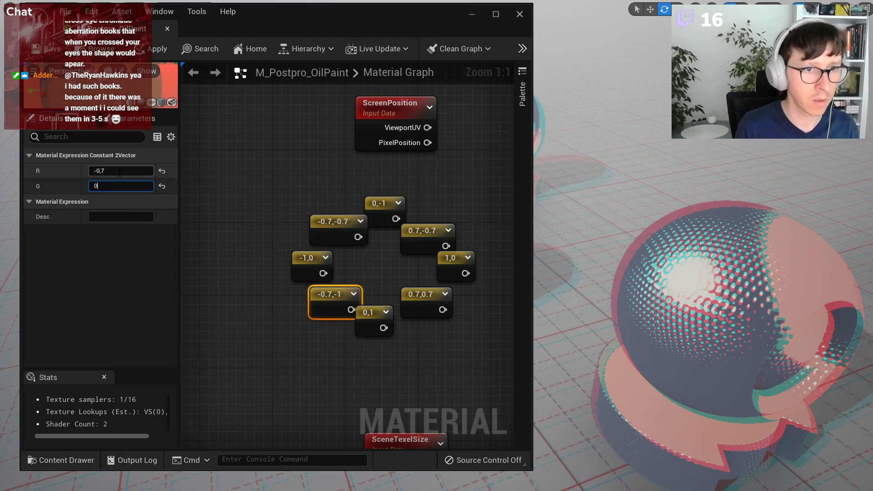
key("Return")
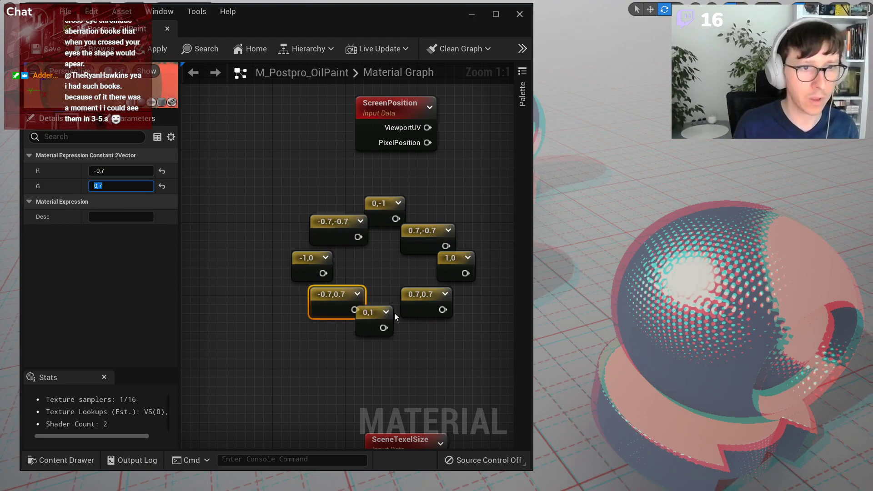
left_click_drag(377, 320, 386, 328)
left_click(268, 282)
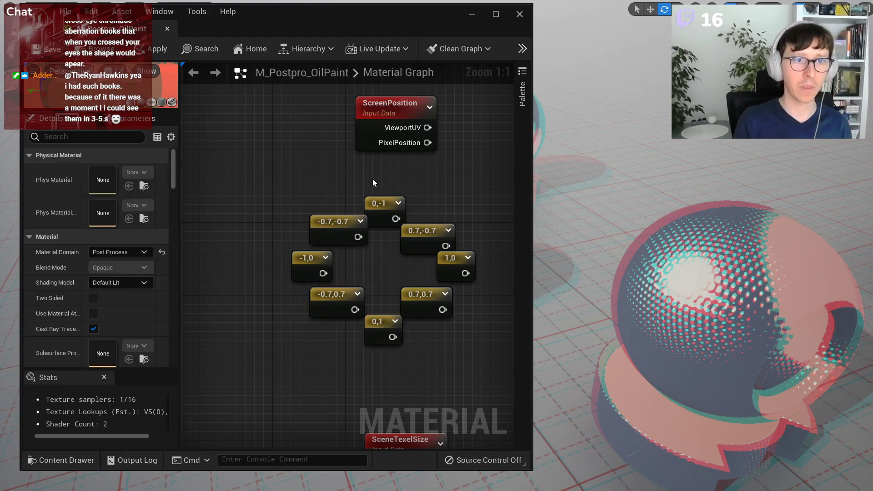
key("ctrl+s")
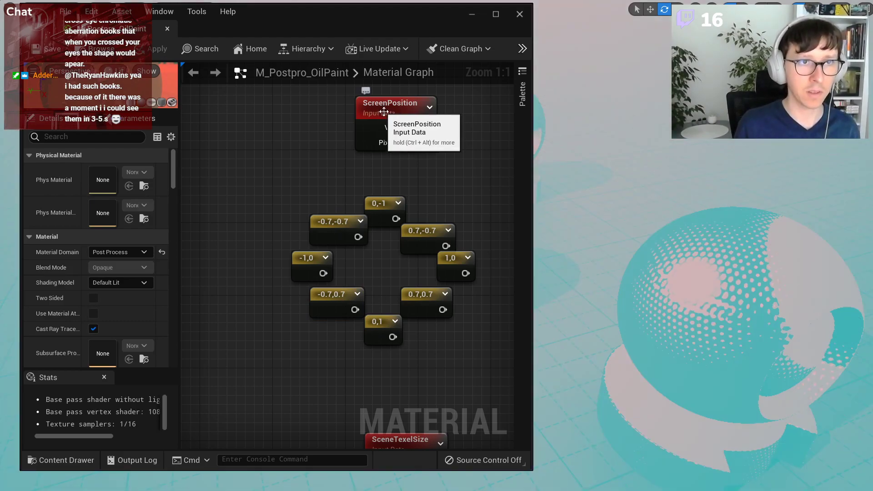
Move the ScreenPosition node to the upper left of the constant ring.
scroll(390, 119, "down", 4)
right_click_drag(430, 171, 413, 169)
left_click_drag(363, 120, 289, 119)
left_click(414, 176)
right_click_drag(422, 178, 372, 183)
scroll(372, 183, "up", 1)
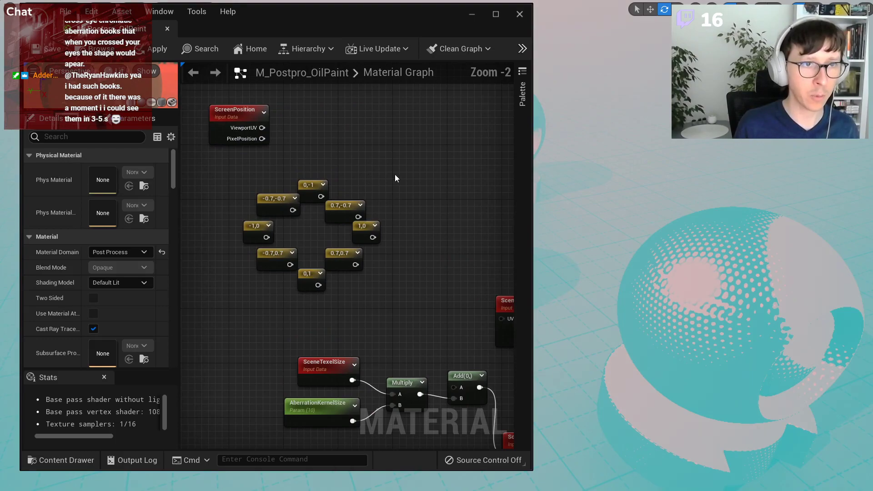
Create an Add node fed by ScreenPosition's ViewportUV in A and the (0,-1) constant in B.
left_click(395, 178)
left_click_drag(262, 127, 406, 169)
left_click_drag(409, 163, 421, 149)
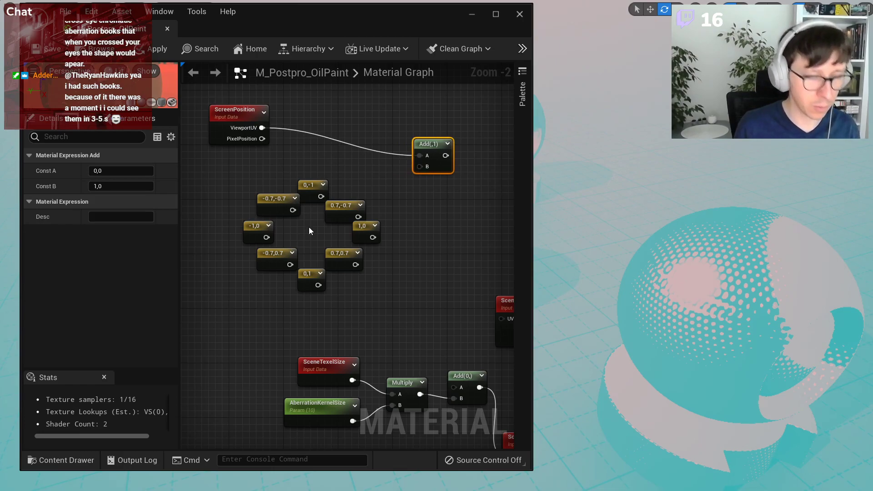
left_click_drag(321, 197, 423, 133)
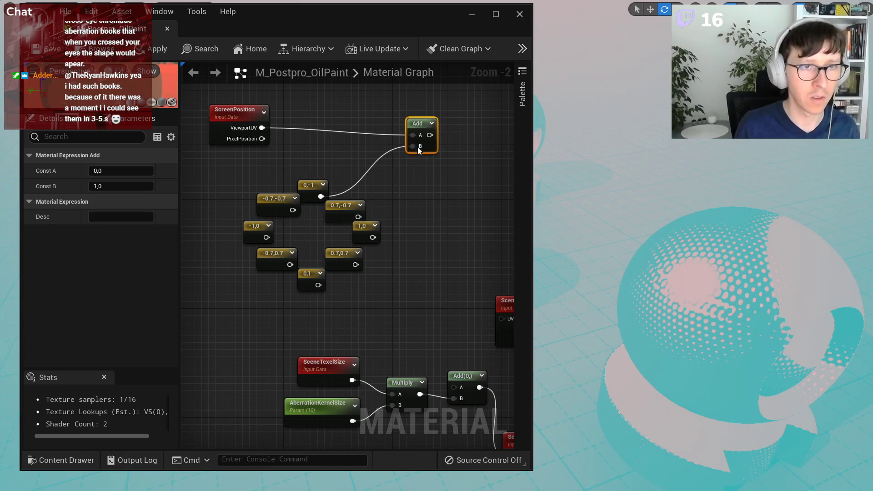
left_click_drag(423, 126, 429, 126)
Duplicate the Add node into a column of six beside the constant ring.
key("ctrl+d")
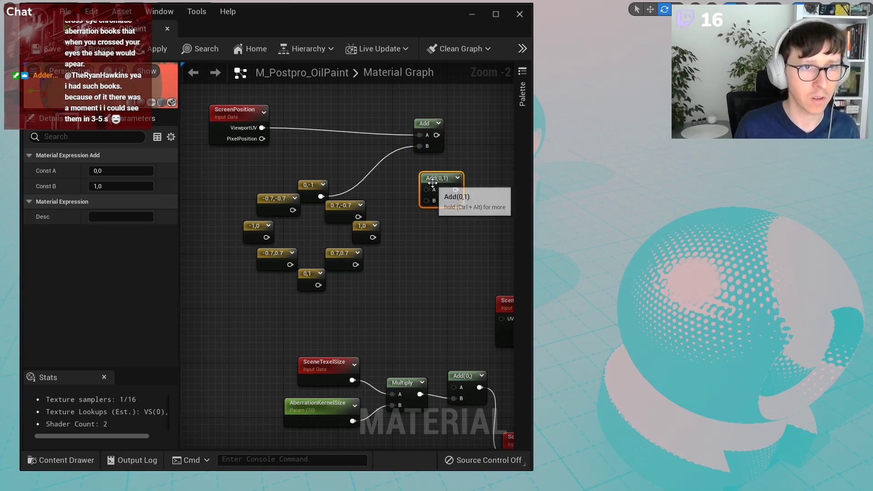
left_click_drag(421, 211, 421, 211)
left_click_drag(458, 198, 426, 206)
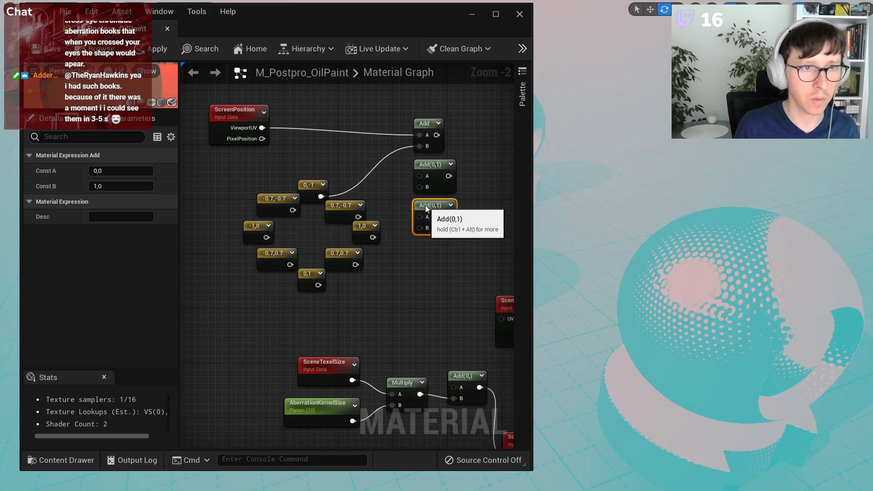
left_click_drag(453, 121, 434, 174)
key("ctrl+d")
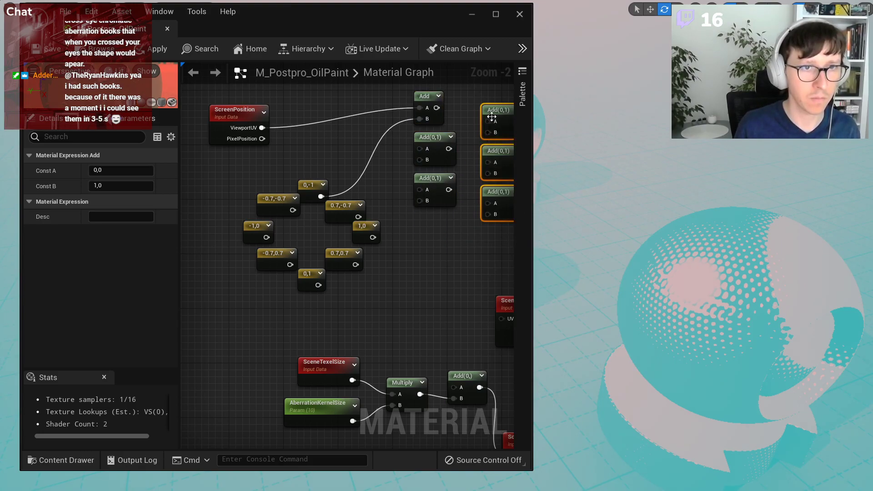
left_click_drag(492, 117, 421, 230)
scroll(422, 221, "down", 2)
Delete the column of Add nodes and move the ScreenPosition node with its constant ring away from the neighbouring nodes.
left_click_drag(259, 134, 429, 272)
left_click(272, 275)
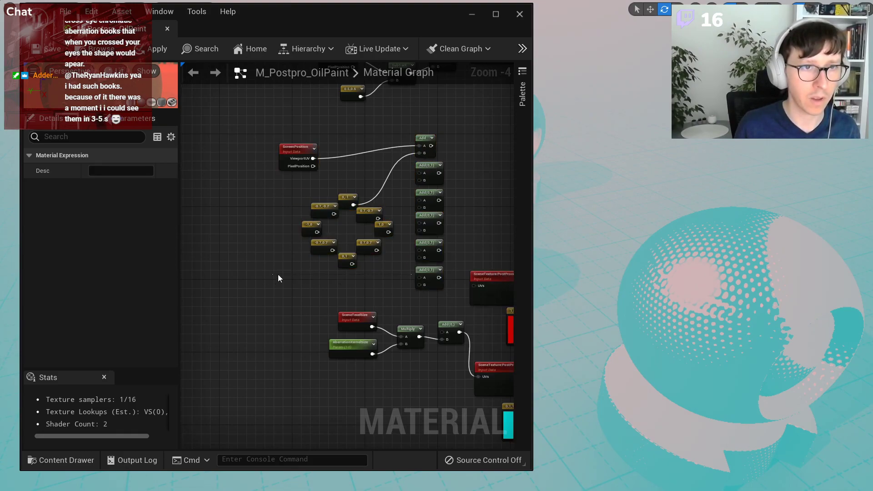
left_click_drag(420, 287, 420, 287)
key("Delete")
scroll(395, 269, "down", 3)
left_click_drag(302, 194, 231, 266)
right_click_drag(231, 267, 358, 263)
scroll(358, 263, "up", 4)
Place three Add nodes to the right of the constants as the left arc of a second ring.
left_click(408, 232)
key("a")
left_click(409, 231)
left_click_drag(433, 236, 413, 259)
key("a")
left_click(410, 224)
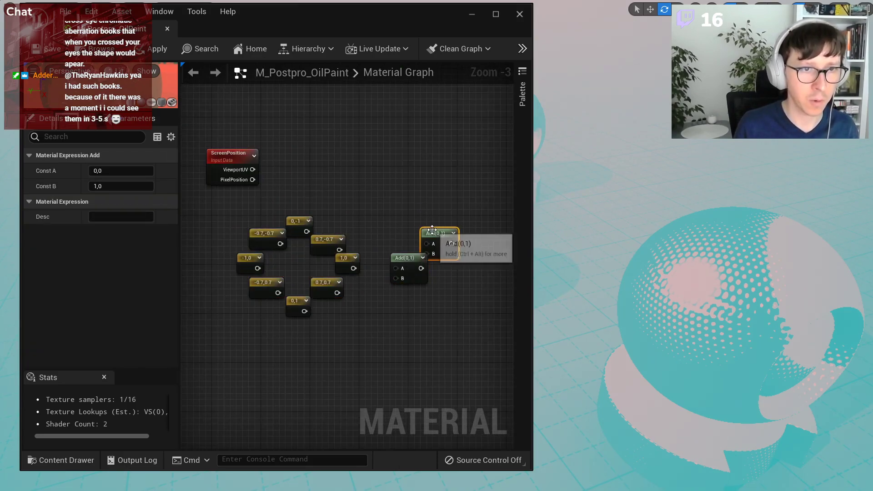
key("a")
left_click(448, 286)
left_click_drag(455, 291, 418, 298)
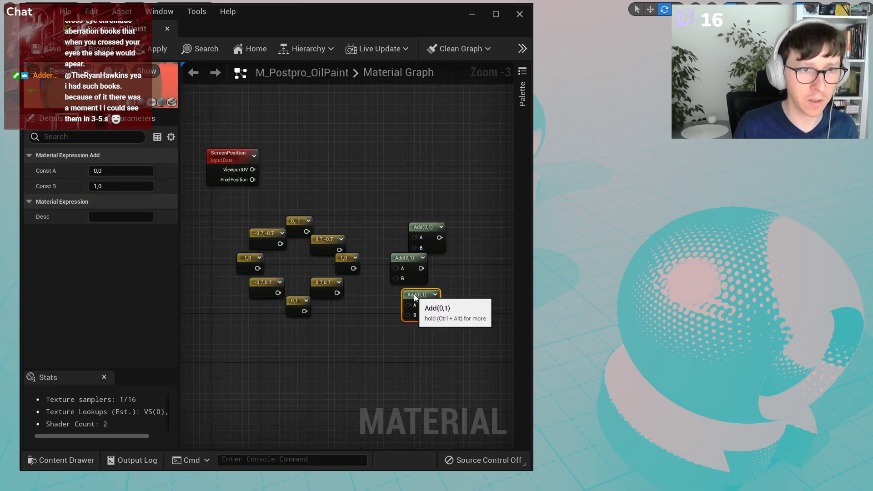
Complete a ring of eight Add nodes by copying the two diagonal ones across and adding nodes at the right, top and bottom.
right_click_drag(463, 276, 403, 256)
left_click_drag(331, 181, 445, 248)
key("ctrl+c")
key("ctrl+v")
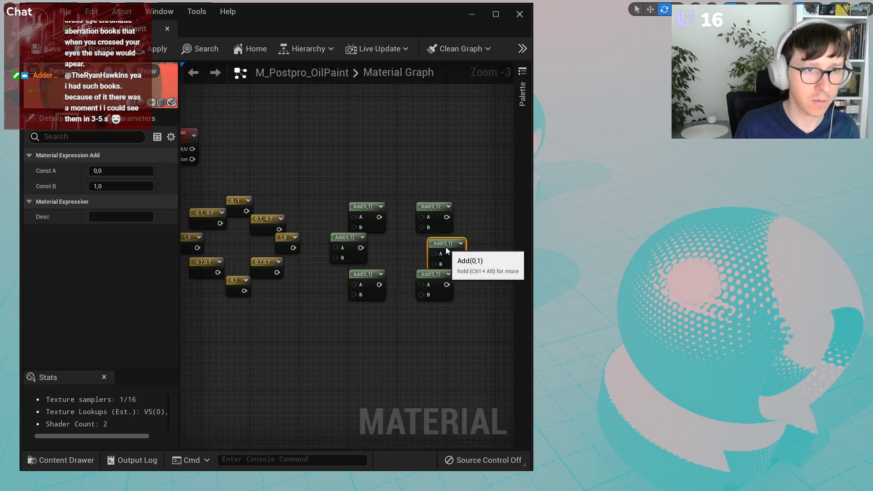
key("a")
left_click(401, 195)
key("a")
left_click(414, 311)
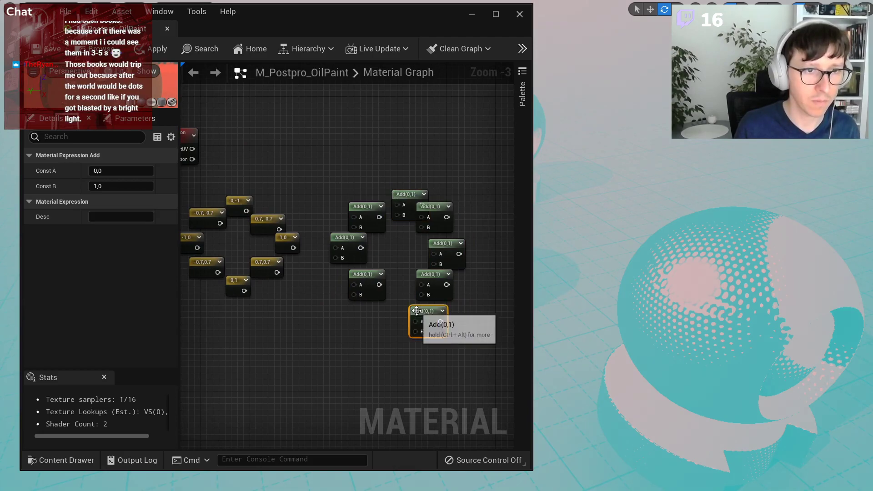
left_click_drag(414, 311, 391, 307)
Shift the three right-hand Add nodes slightly outward to widen the ring.
right_click_drag(511, 201, 487, 199)
left_click_drag(487, 198, 419, 295)
left_click_drag(415, 280, 427, 279)
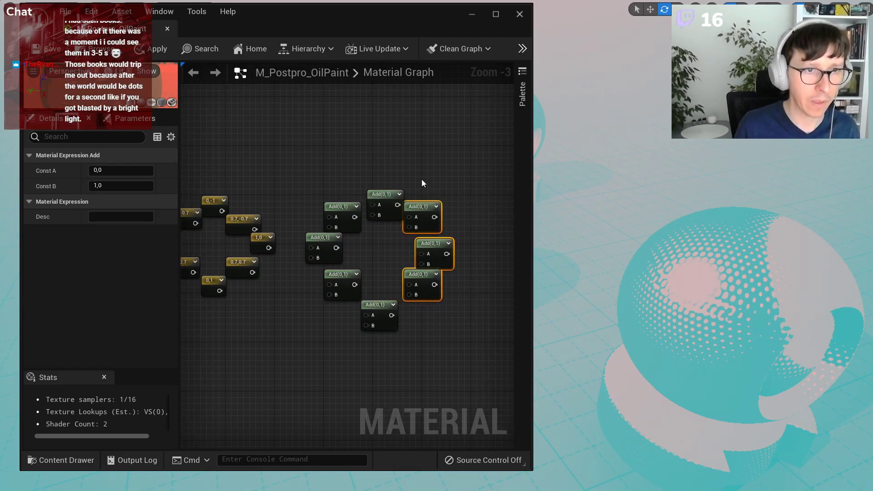
left_click(421, 182)
Connect ScreenPosition's ViewportUV output to the A input of all eight Add nodes.
right_click_drag(327, 169, 402, 168)
left_click_drag(243, 147, 411, 217)
left_click_drag(244, 154, 410, 219)
right_click_drag(377, 160, 414, 170)
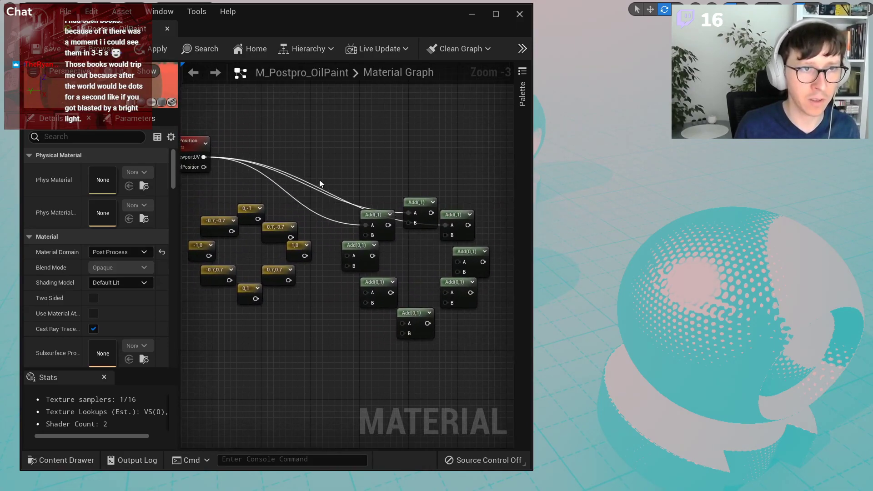
left_click_drag(203, 160, 459, 263)
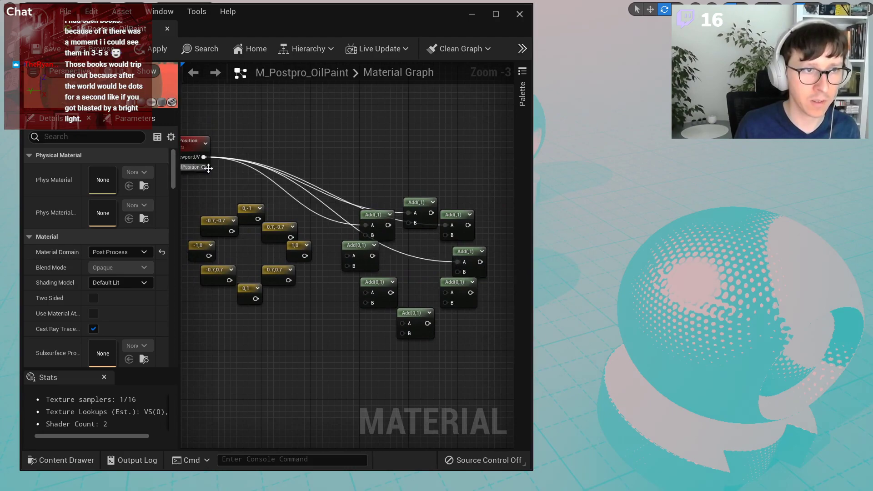
left_click_drag(204, 156, 446, 292)
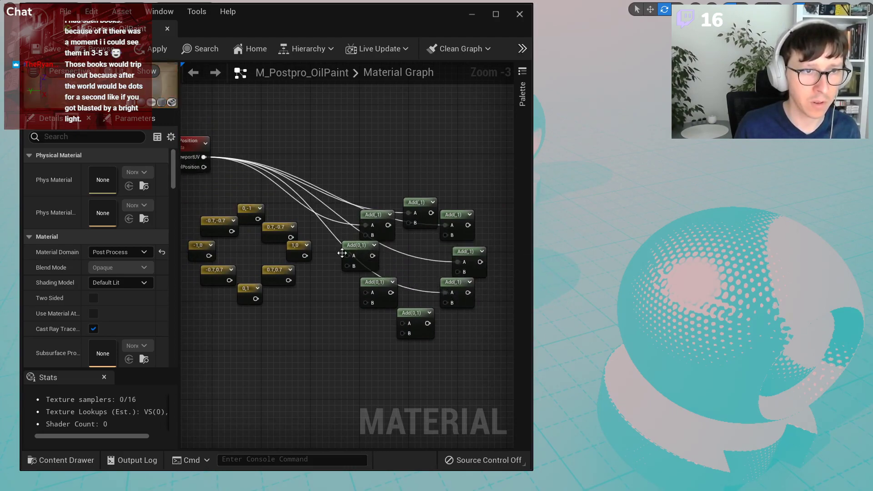
left_click_drag(204, 157, 366, 293)
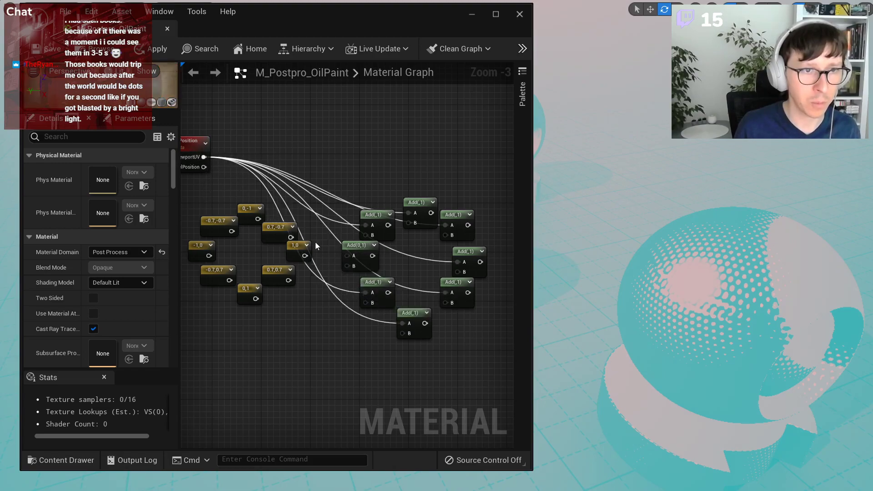
left_click_drag(204, 157, 273, 208)
left_click_drag(348, 263, 355, 264)
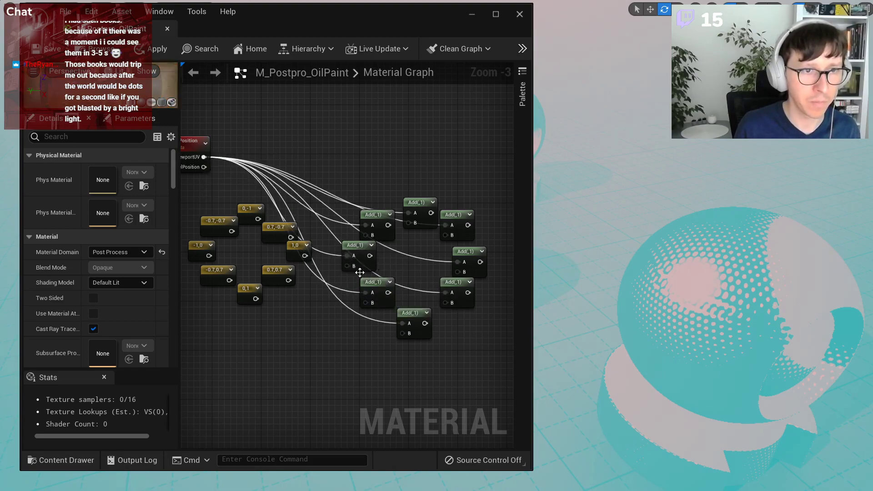
Nudge the ring of Add nodes farther right and move the constant ring down and left, clear of the wires.
left_click_drag(448, 300, 387, 207)
left_click(375, 157)
right_click_drag(364, 161, 412, 154)
left_click_drag(377, 311, 230, 193)
left_click_drag(304, 203, 254, 252)
left_click(345, 341)
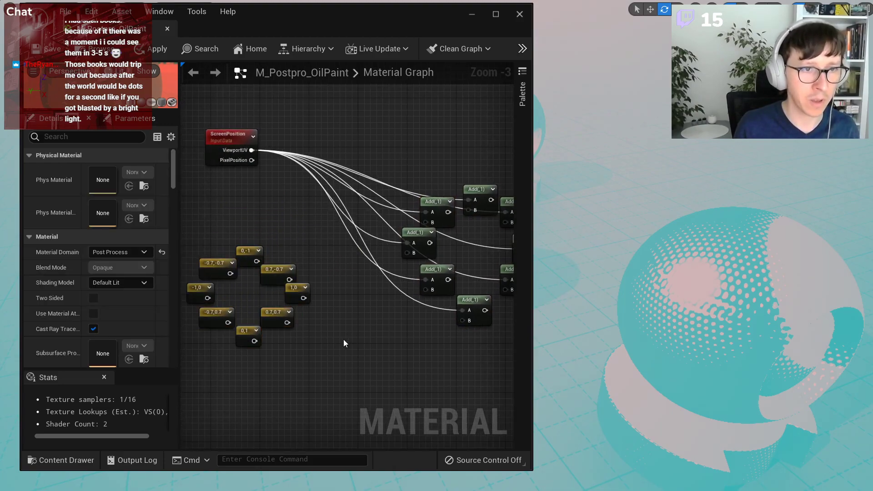
Add a scalar parameter named EffectKernelSize below the ring of constants.
left_click(269, 375)
type("KernelSize")
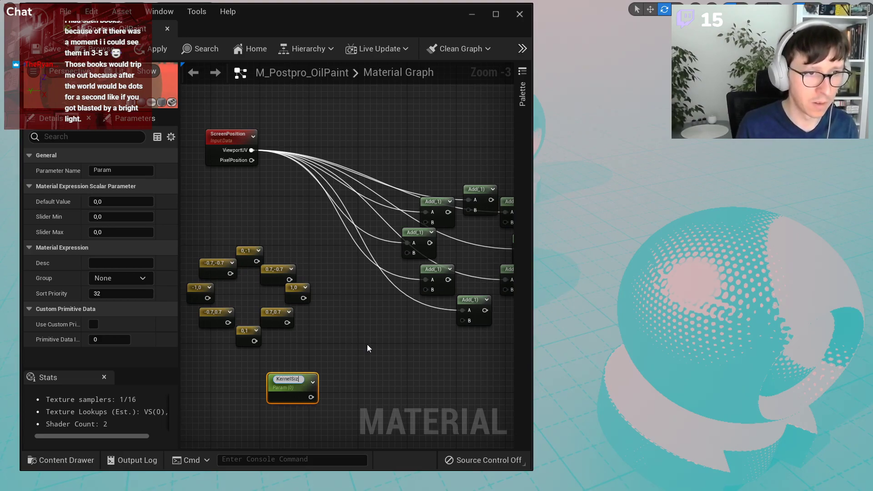
key("Return")
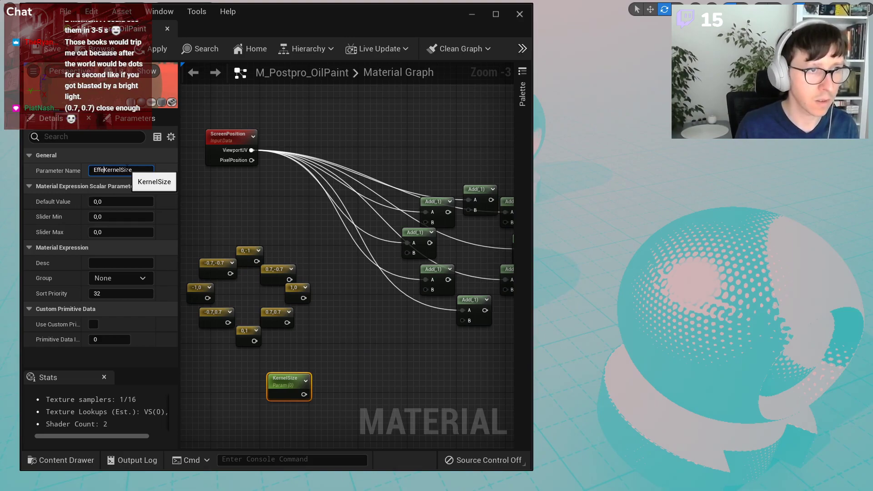
left_click(342, 352)
Add a Multiply node and move the ring of constants up and left, with the Multiply node beside it.
scroll(346, 312, "up", 1)
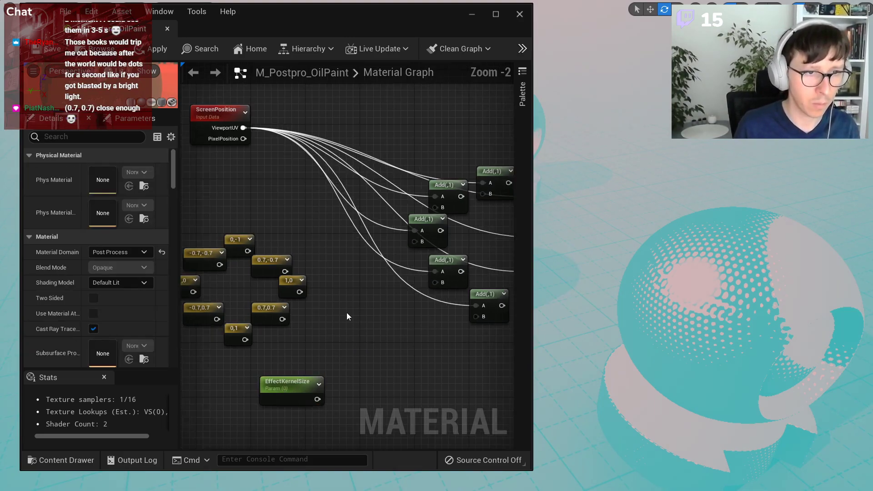
left_click(347, 316)
scroll(352, 329, "down", 1)
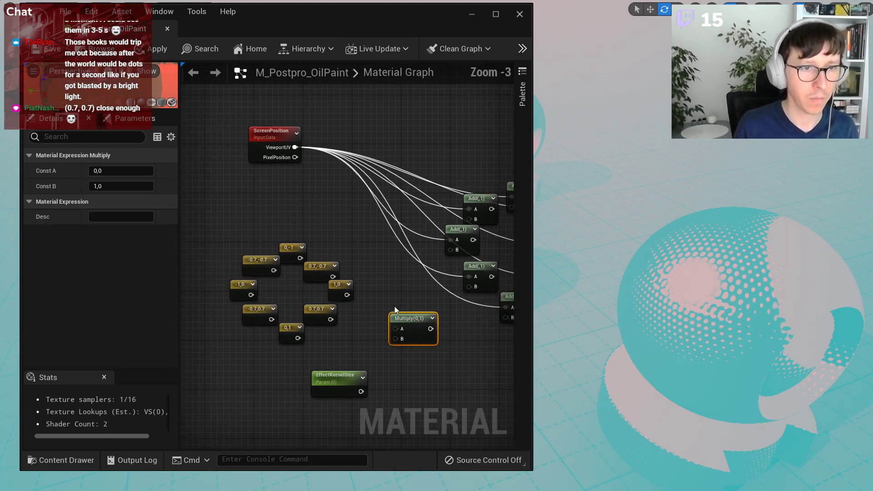
left_click_drag(225, 220, 354, 359)
left_click_drag(330, 286, 256, 255)
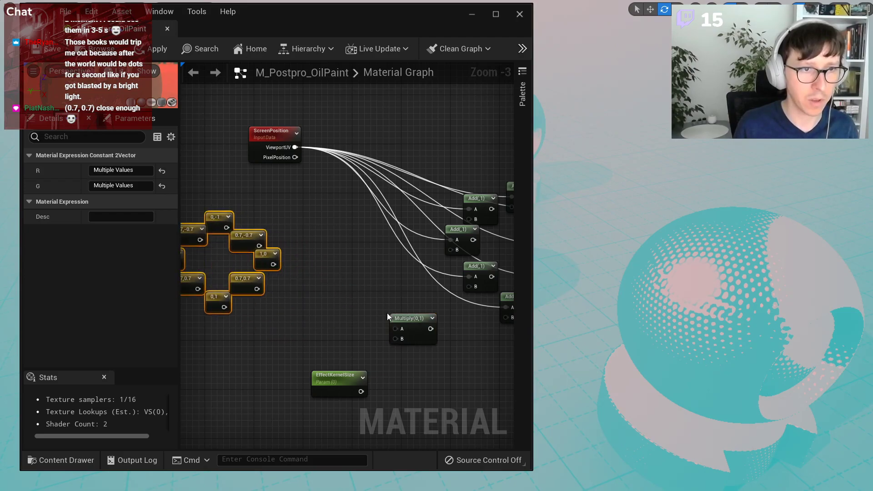
left_click_drag(415, 323, 329, 264)
Place a second Multiply node above the first and connect EffectKernelSize to the first one's B input.
scroll(369, 306, "up", 1)
key("ctrl+d")
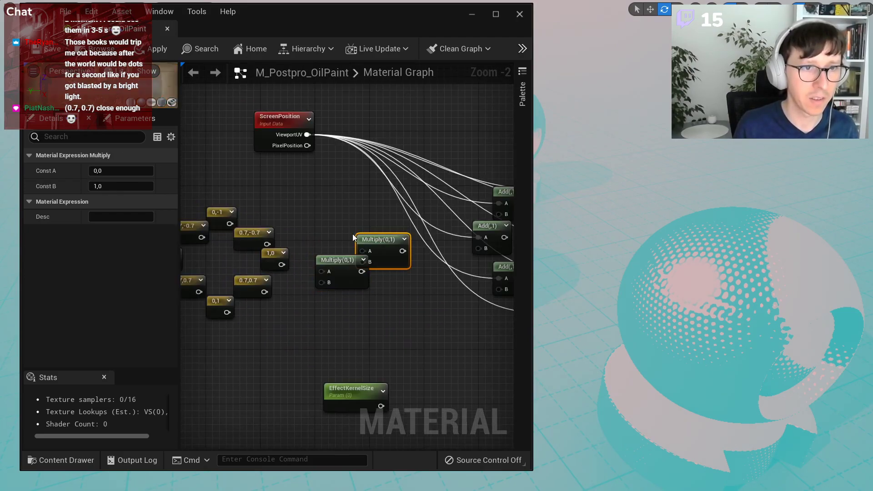
right_click_drag(361, 237, 394, 240)
left_click_drag(388, 395, 303, 389)
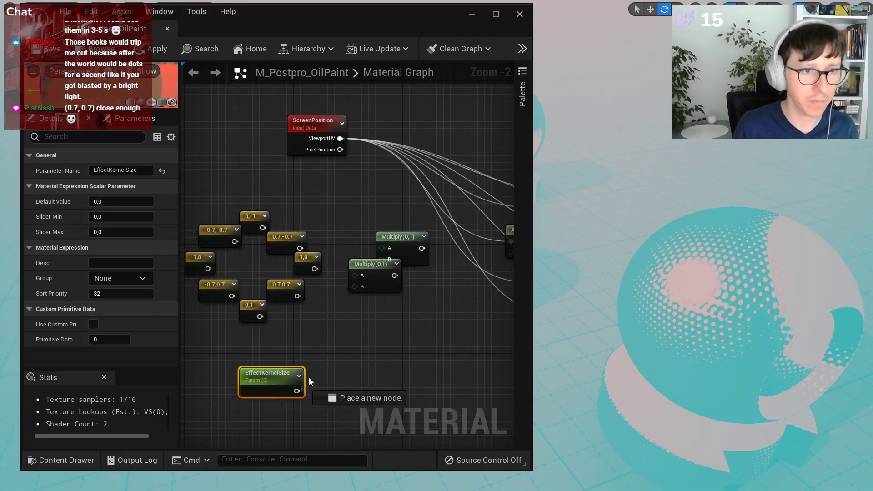
left_click_drag(354, 287, 354, 287)
left_click(382, 263)
left_click_drag(389, 238, 379, 230)
Add Multiply nodes at the lower left, bottom and top of the new ring.
right_click(380, 306)
type("multiply")
key("Return")
right_click_drag(417, 345, 371, 333)
key("ctrl+d")
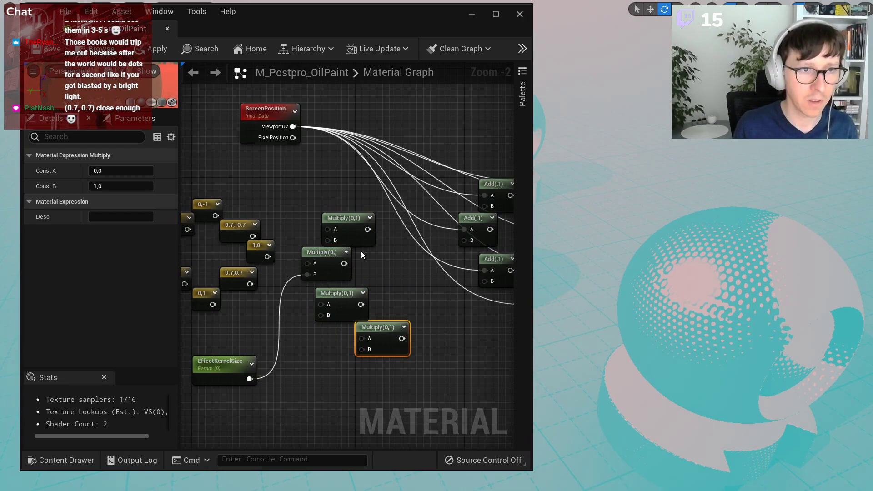
key("ctrl+d")
left_click_drag(395, 269, 375, 185)
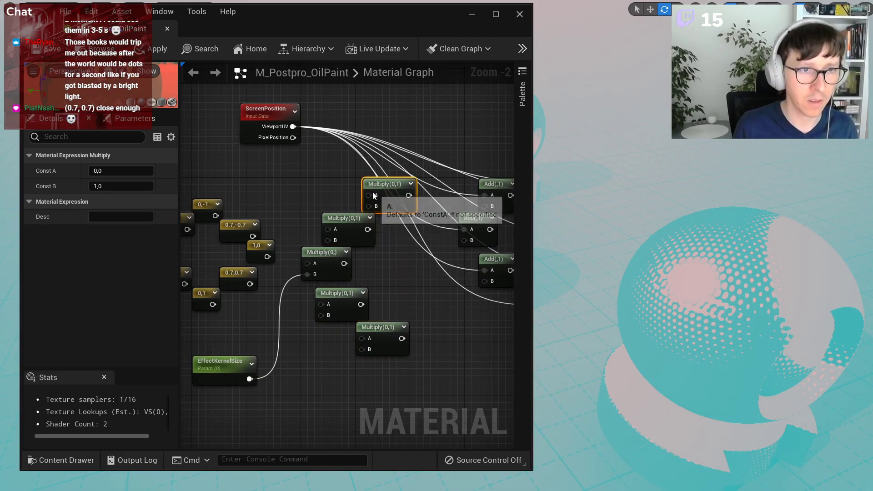
Complete the ring of eight Multiply nodes with nodes at the upper right, right and lower right.
scroll(433, 266, "down", 2)
right_click_drag(433, 266, 321, 264)
left_click_drag(331, 191, 448, 310)
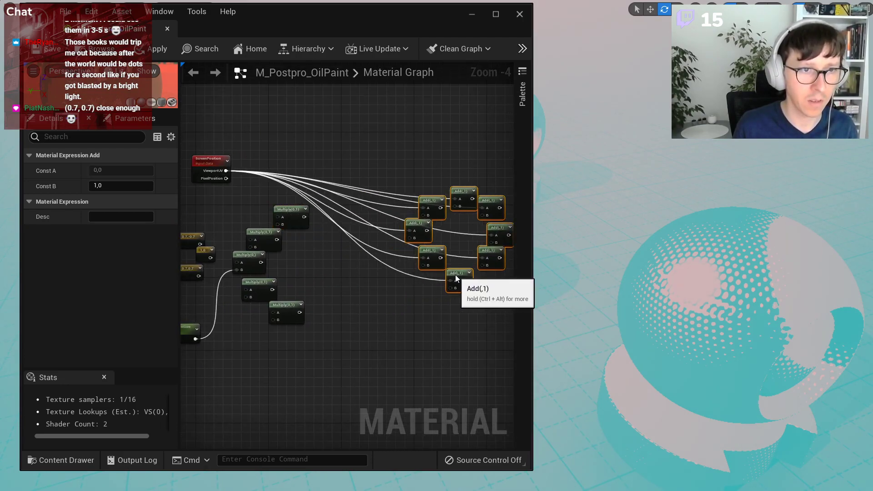
left_click(361, 259)
scroll(362, 259, "up", 2)
left_click(380, 237)
left_click_drag(380, 237, 353, 216)
key("ctrl+d")
key("ctrl+d")
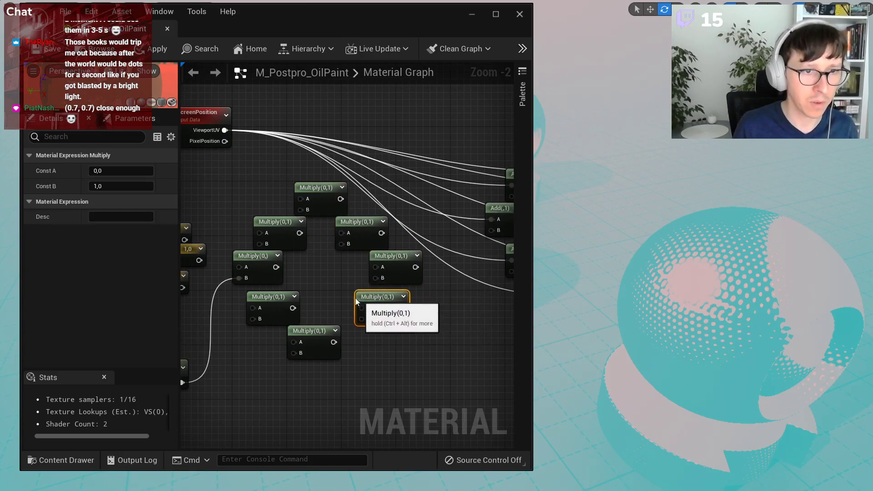
left_click_drag(324, 331, 336, 332)
Connect EffectKernelSize to the B inputs of the seven remaining Multiply nodes.
right_click_drag(323, 378, 400, 368)
left_click(354, 372)
left_click_drag(296, 386, 323, 357)
left_click_drag(369, 327, 364, 324)
left_click_drag(293, 381, 459, 325)
left_click_drag(293, 381, 487, 283)
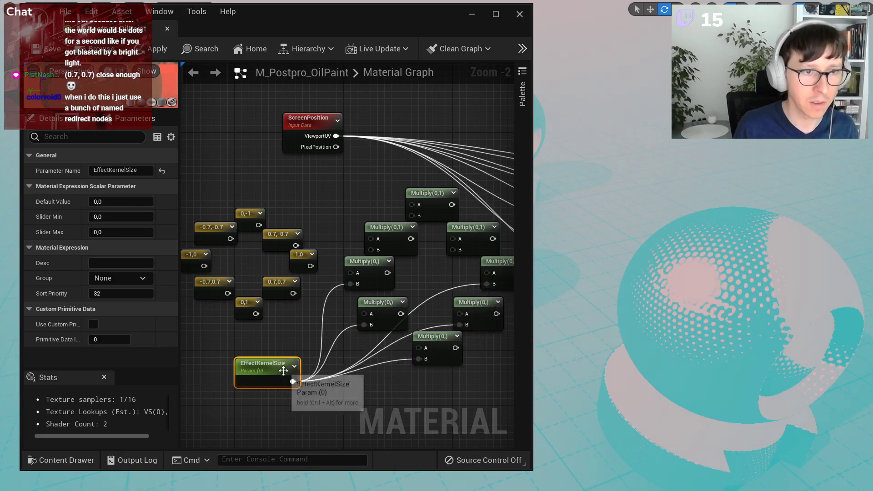
left_click_drag(293, 381, 453, 249)
left_click_drag(293, 381, 419, 216)
left_click_drag(293, 381, 280, 220)
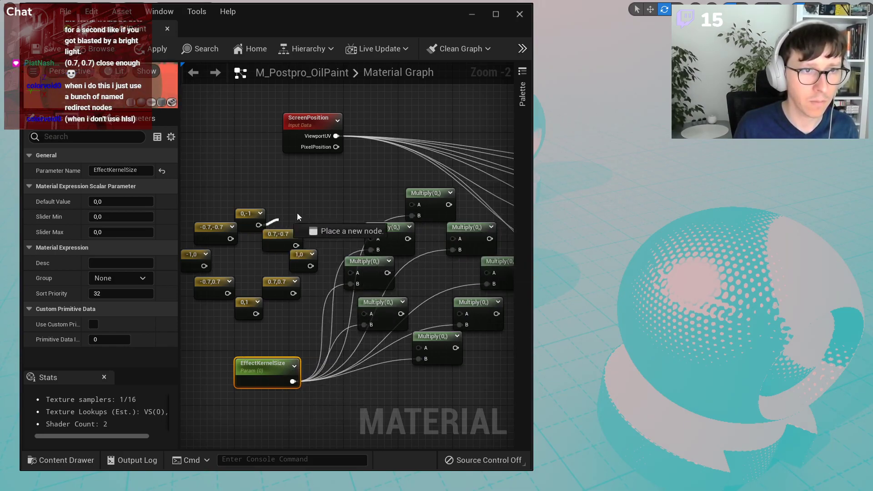
Connect each of the eight constant offsets to the A input of the Multiply node at the matching ring position.
left_click_drag(414, 203, 414, 203)
left_click_drag(296, 245, 453, 238)
left_click_drag(311, 266, 487, 273)
left_click_drag(292, 293, 465, 314)
left_click_drag(256, 314, 419, 348)
left_click_drag(226, 293, 364, 314)
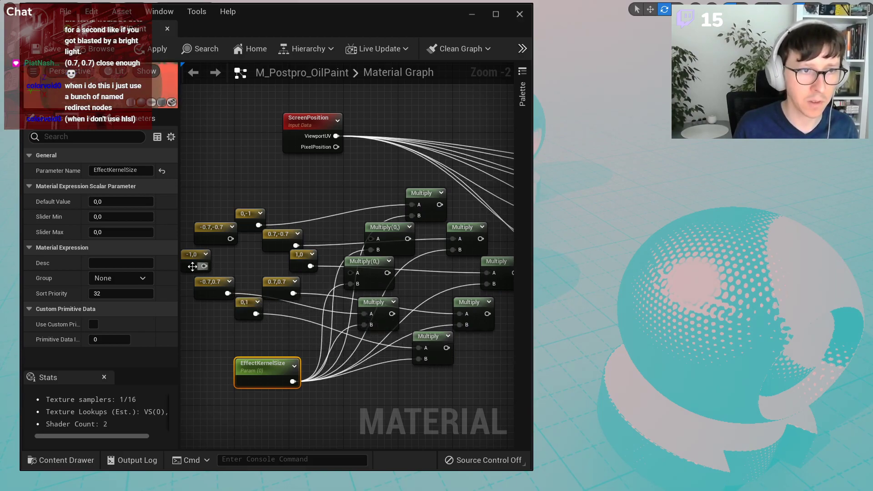
left_click_drag(204, 266, 353, 273)
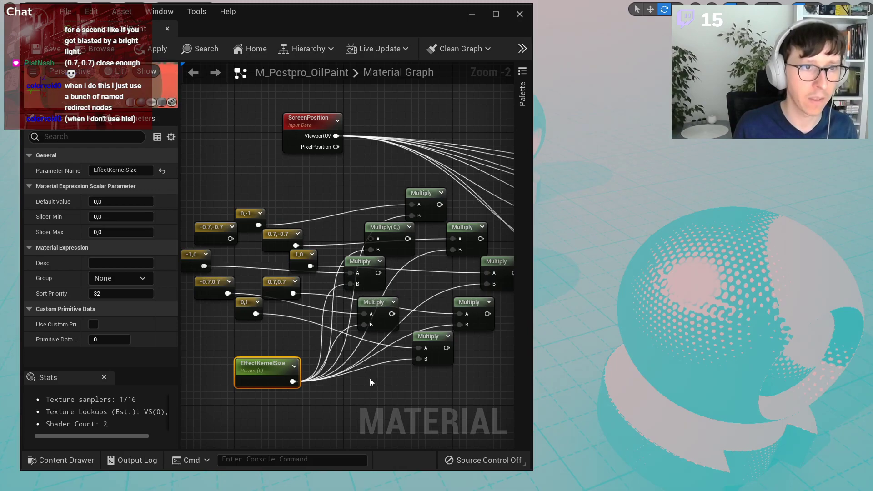
left_click_drag(230, 239, 371, 238)
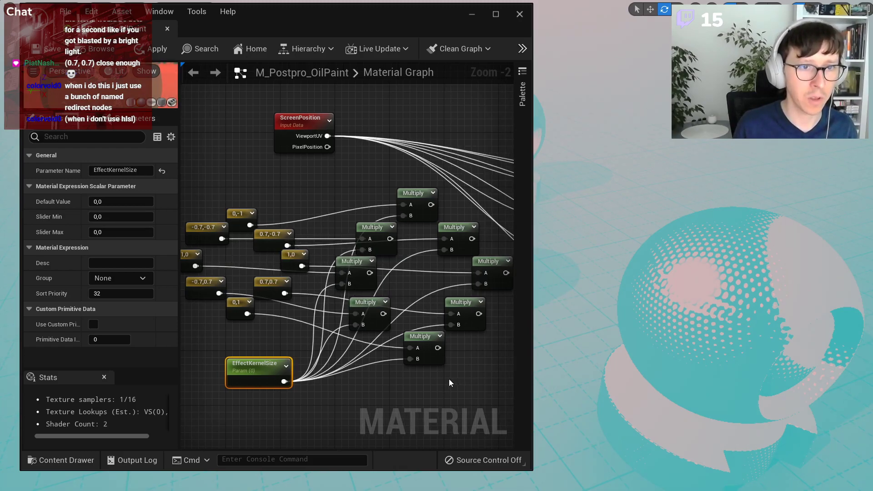
Connect the top, upper-right and right Multiply outputs to the B inputs of the matching Add nodes.
right_click_drag(452, 379, 391, 387)
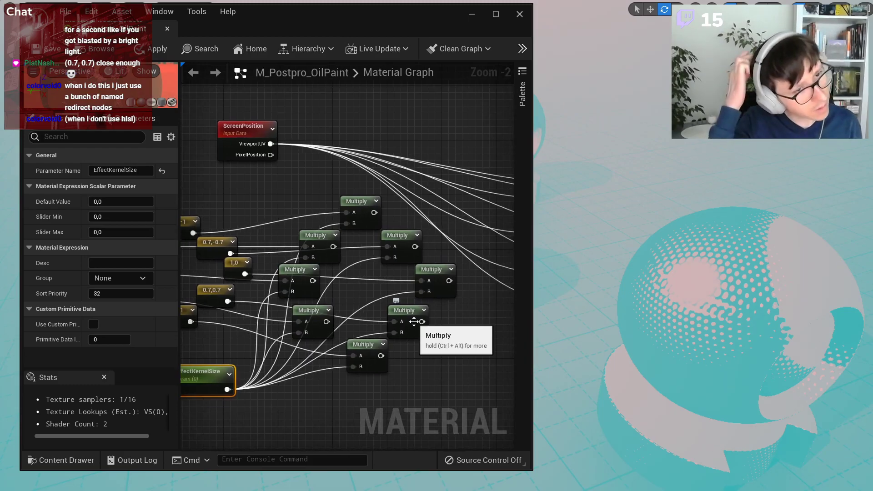
right_click_drag(414, 322, 364, 246)
scroll(304, 225, "down", 1)
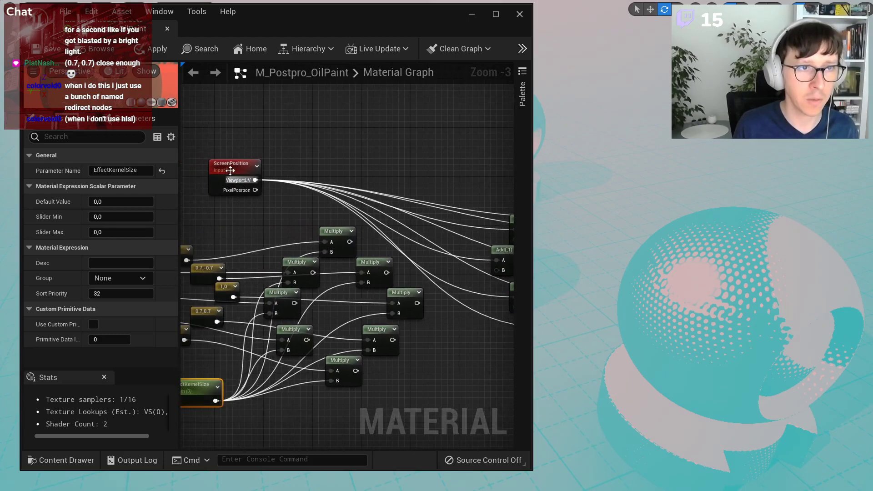
right_click_drag(339, 203, 269, 228)
left_click_drag(243, 226, 320, 205)
right_click_drag(290, 256, 435, 251)
left_click_drag(289, 250, 496, 218)
scroll(383, 245, "down", 1)
left_click_drag(337, 272, 480, 253)
Connect the lower-right, bottom, lower-left and left Multiply outputs to the B inputs of the matching Add nodes.
left_click_drag(317, 299, 322, 299)
left_click_drag(470, 274, 470, 275)
left_click_drag(291, 322, 438, 297)
left_click_drag(256, 300, 411, 275)
left_click_drag(246, 272, 402, 246)
right_click_drag(333, 340, 274, 342)
scroll(395, 296, "up", 2)
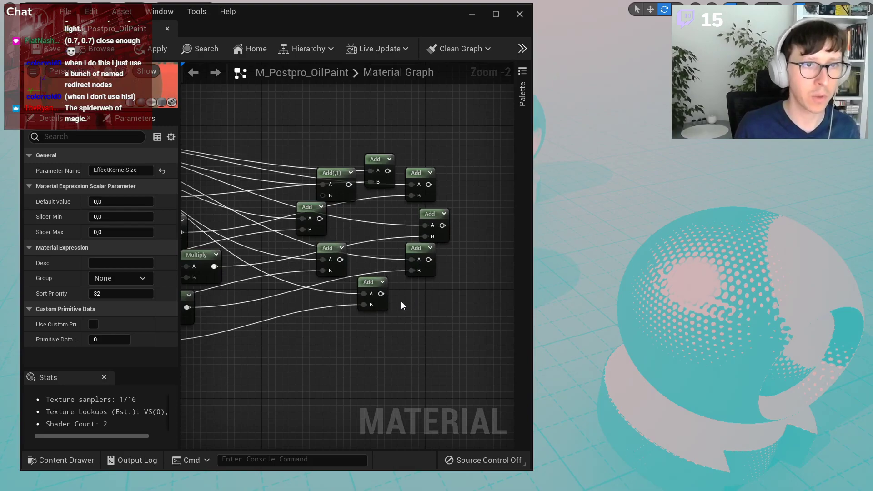
scroll(401, 302, "down", 4)
scroll(288, 325, "up", 1)
scroll(288, 326, "up", 2)
left_click_drag(288, 325, 400, 243)
right_click(358, 318)
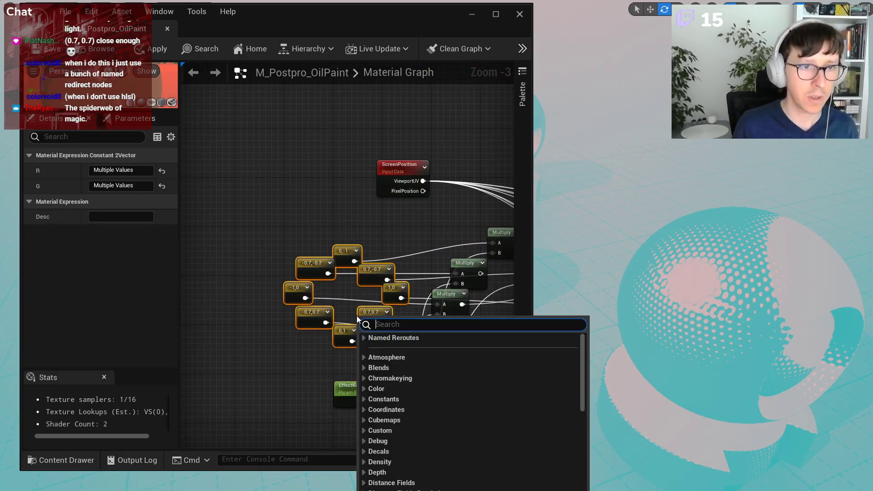
left_click(268, 275)
Enclose the constants, EffectKernelSize and the Multiply ring in a comment titled "Offsets, scaled by kernel size".
scroll(247, 261, "down", 2)
left_click_drag(313, 214, 320, 186)
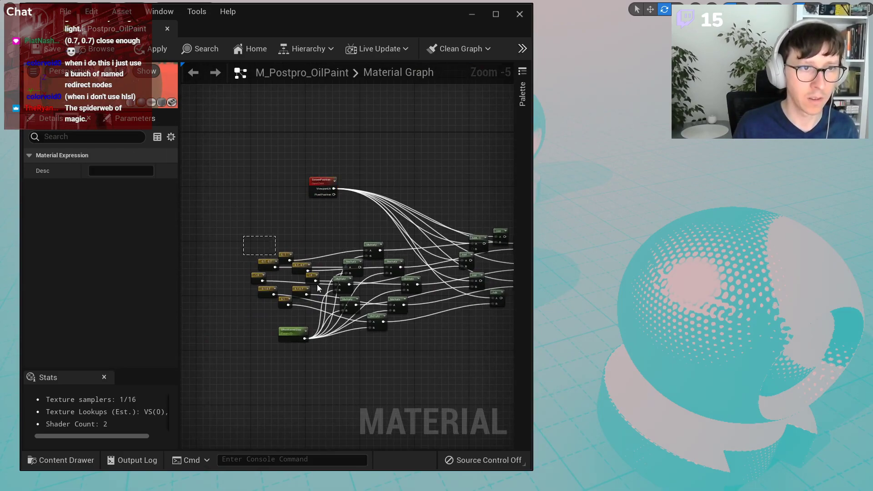
right_click(387, 315)
left_click(455, 390)
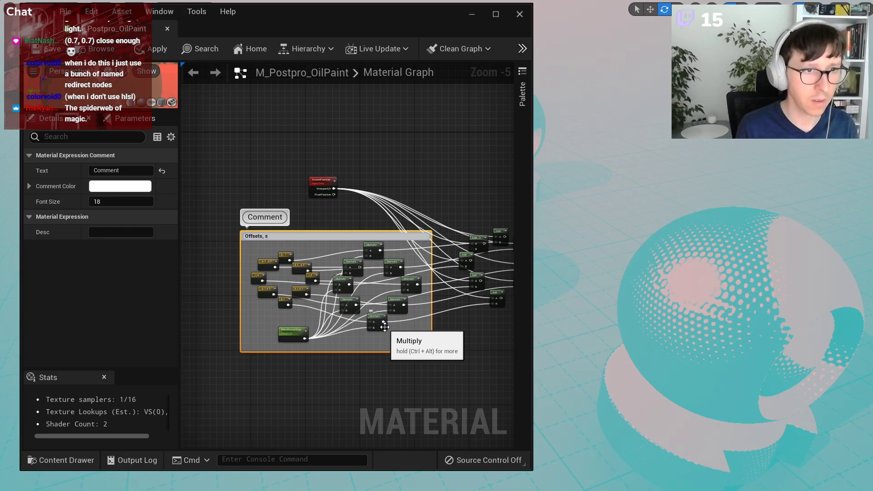
type("Offsets, scaled by kernel siz")
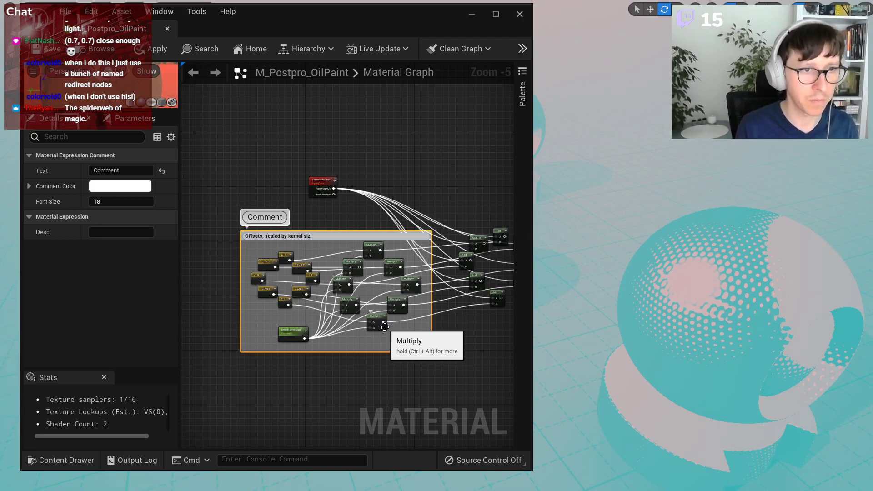
type("e")
key("Return")
Enclose the ring of eight Add nodes in a comment titled "Final UVs for samples".
right_click_drag(434, 267, 282, 285)
left_click_drag(321, 323, 321, 324)
scroll(365, 294, "up", 2)
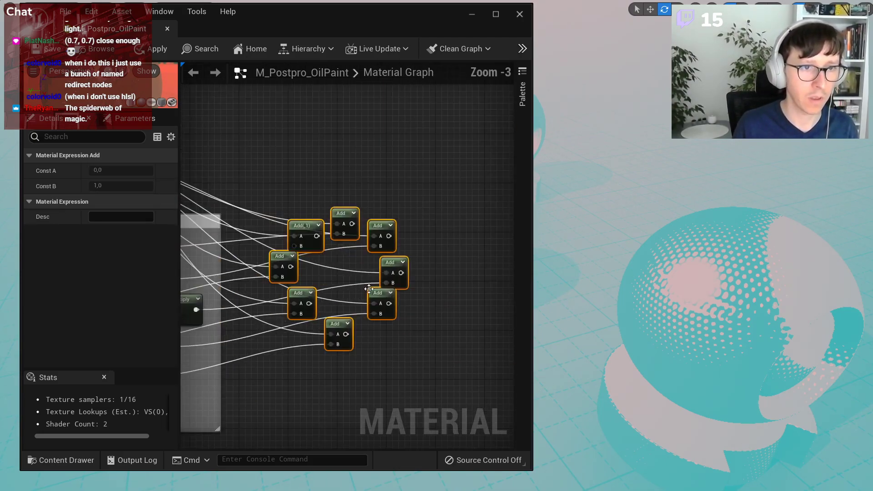
right_click(394, 270)
left_click(476, 339)
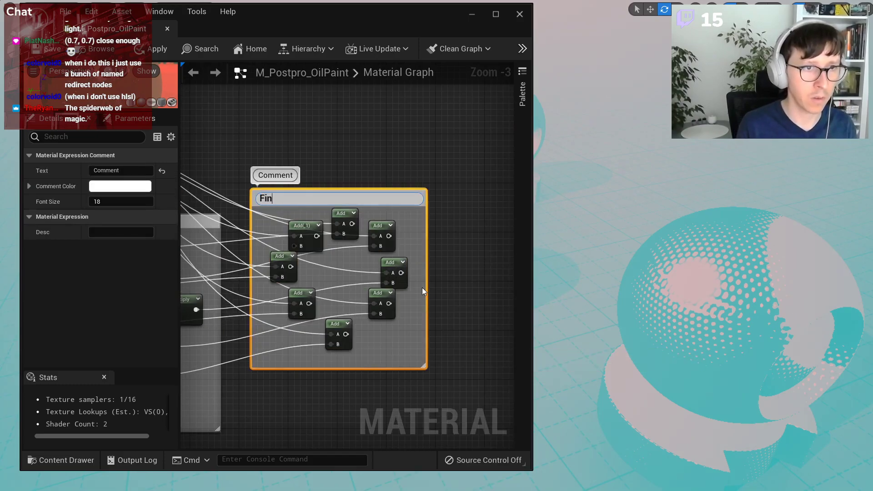
type("Final UVs for samples")
key("Return")
Move the upper SceneTexture:PostProcessInput0 node beside the "Final UVs for samples" comment.
scroll(495, 245, "down", 4)
scroll(362, 169, "up", 1)
left_click_drag(276, 133, 339, 146)
left_click(444, 217)
right_click_drag(441, 220, 362, 248)
scroll(360, 238, "up", 2)
right_click_drag(399, 204, 316, 267)
right_click_drag(314, 230, 279, 230)
left_click_drag(457, 293, 238, 170)
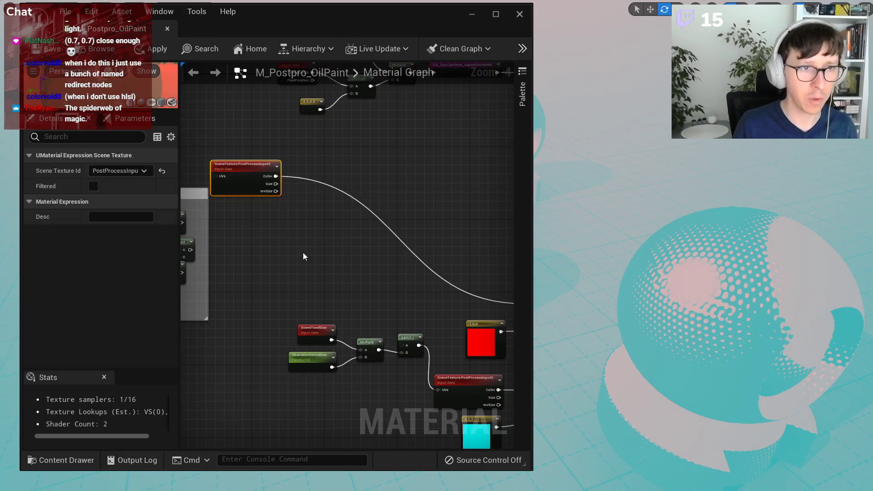
right_click_drag(302, 253, 405, 256)
scroll(333, 208, "up", 2)
left_click_drag(356, 157, 395, 146)
scroll(379, 233, "down", 7)
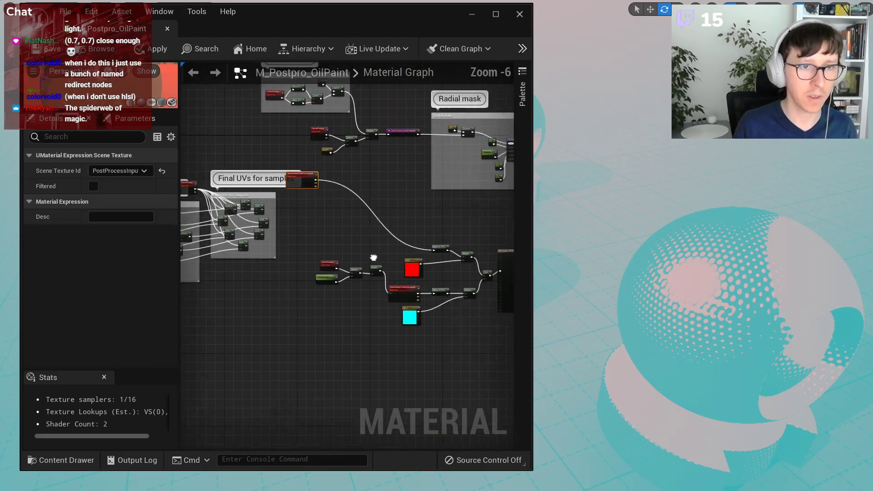
left_click_drag(258, 197, 413, 272)
left_click_drag(435, 233, 388, 228)
left_click(370, 243)
Paste three copies of the SceneTexture:PostProcessInput0 node and stack them below the original in a column of four.
scroll(368, 184, "up", 3)
scroll(389, 229, "up", 4)
key("ctrl+v")
left_click_drag(446, 319, 346, 274)
scroll(365, 287, "down", 2)
key("ctrl+v")
left_click_drag(464, 319, 354, 314)
right_click_drag(468, 336, 476, 242)
key("ctrl+v")
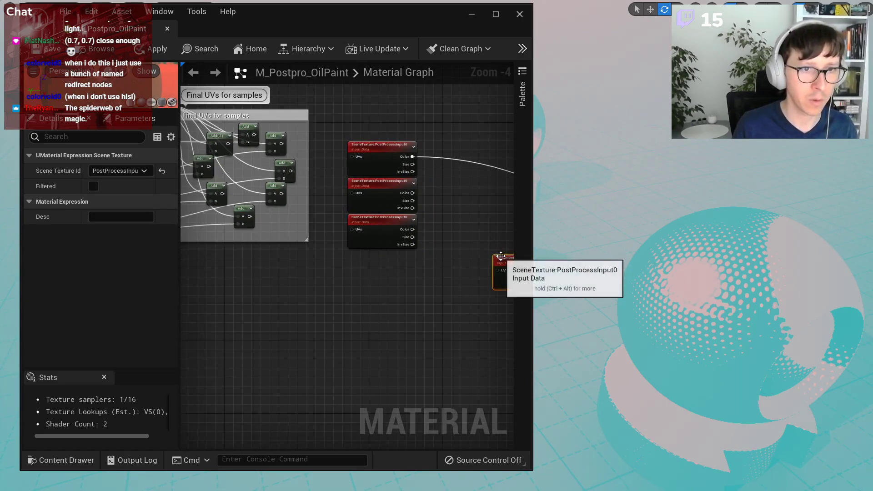
left_click_drag(500, 256, 342, 251)
Copy the four stacked SceneTexture nodes and place the copies underneath to make a column of eight.
left_click_drag(324, 125, 417, 255)
key("ctrl+v")
left_click_drag(471, 165, 362, 299)
left_click(318, 263)
Connect the top, upper-right, right and lower-right Add outputs to the UVs inputs of the first four SceneTexture nodes.
right_click_drag(369, 211, 412, 241)
scroll(285, 172, "up", 3)
left_click_drag(280, 157, 450, 197)
left_click_drag(328, 174, 451, 260)
left_click_drag(344, 221, 375, 242)
left_click_drag(453, 323, 452, 325)
right_click_drag(357, 286, 307, 184)
left_click_drag(277, 160, 276, 161)
left_click_drag(396, 279, 401, 285)
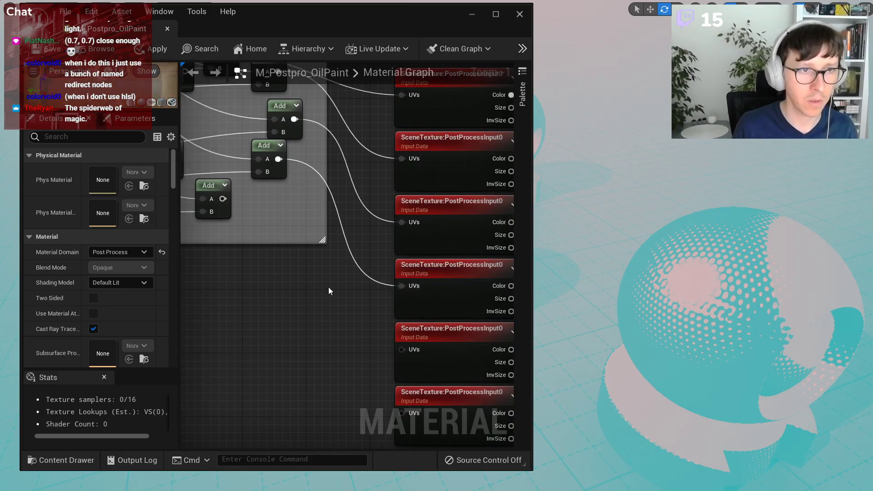
Connect the bottom, lower-left, left and upper-left Add outputs to the UVs inputs of the last four SceneTexture nodes.
right_click_drag(354, 290, 391, 225)
left_click_drag(260, 135, 446, 291)
scroll(446, 291, "down", 3)
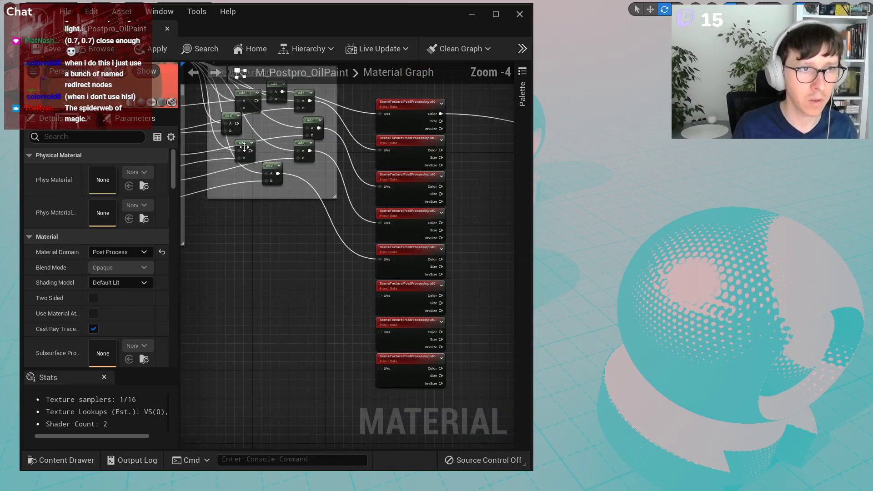
left_click_drag(237, 123, 375, 324)
left_click_drag(256, 101, 380, 368)
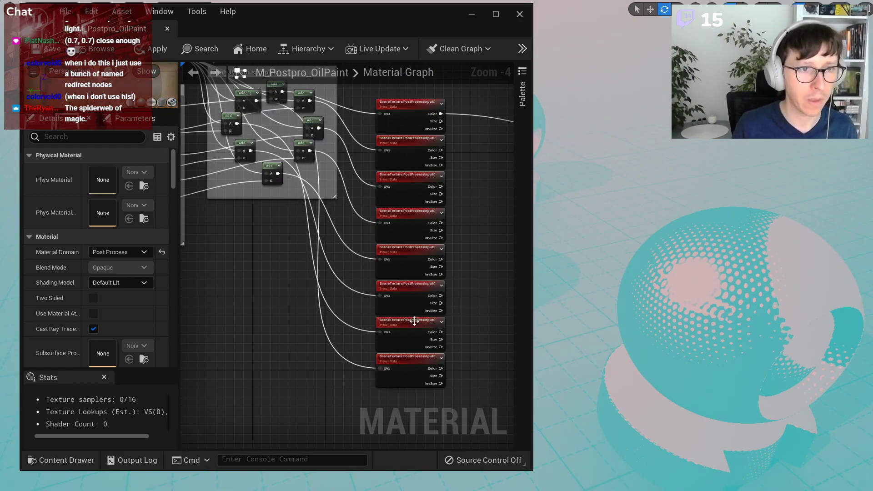
Add an Add node that sums the Color outputs of the first two SceneTexture nodes.
right_click_drag(467, 232, 361, 285)
scroll(365, 273, "up", 1)
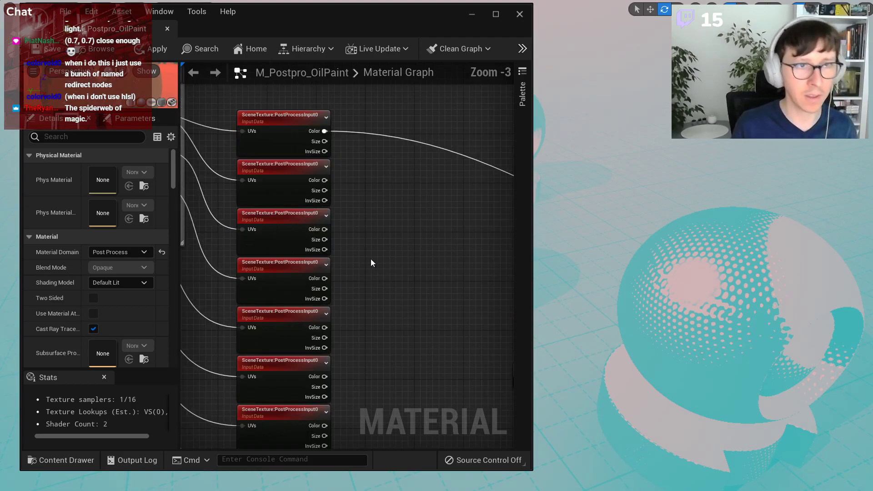
left_click(372, 176)
left_click_drag(372, 176, 352, 156)
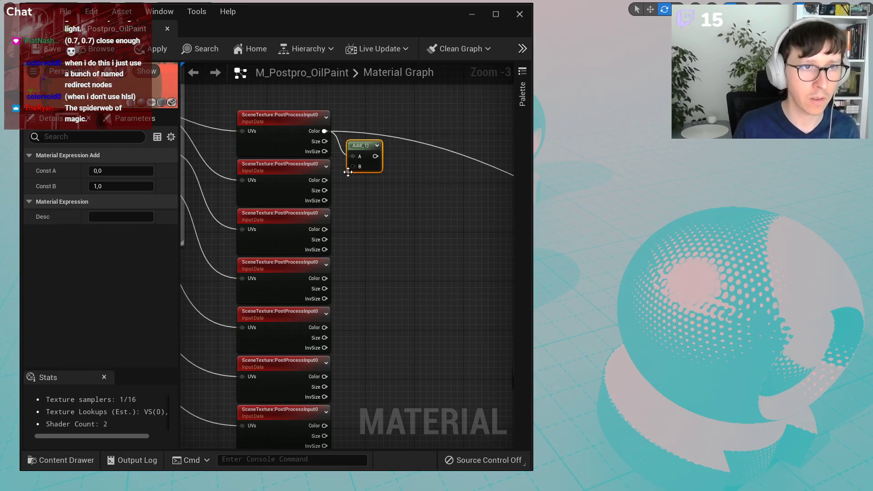
scroll(333, 167, "up", 2)
left_click_drag(321, 183, 364, 166)
Place a second Add node that sums the first Add's result and the third SceneTexture's Color output.
left_click(404, 196)
left_click_drag(422, 205, 367, 216)
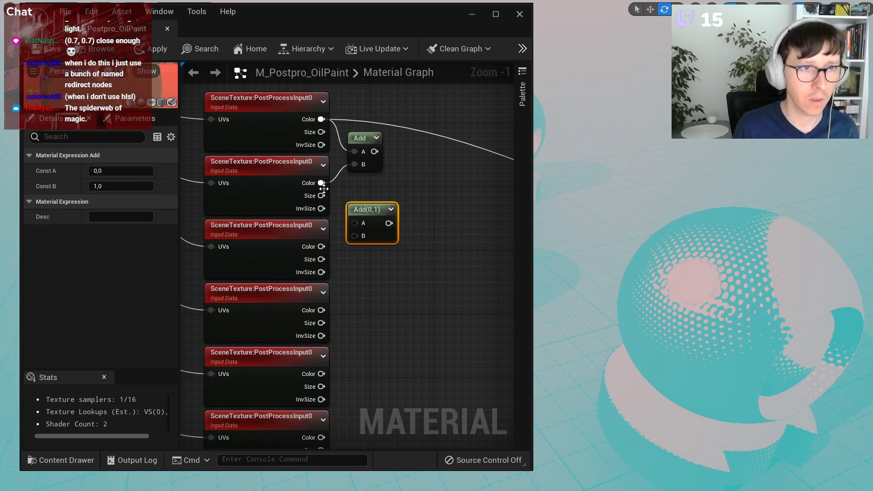
left_click_drag(374, 151, 369, 225)
left_click_drag(321, 247, 355, 236)
Place five more Add nodes in a column beside the remaining SceneTexture nodes.
left_click(383, 279)
left_click_drag(395, 289, 363, 283)
right_click_drag(385, 288, 401, 189)
left_click(380, 254)
left_click_drag(401, 259, 385, 251)
right_click_drag(393, 291, 387, 249)
left_click(391, 265)
left_click_drag(418, 283, 386, 276)
right_click_drag(387, 279, 384, 223)
left_click(378, 269)
left_click_drag(402, 276, 385, 275)
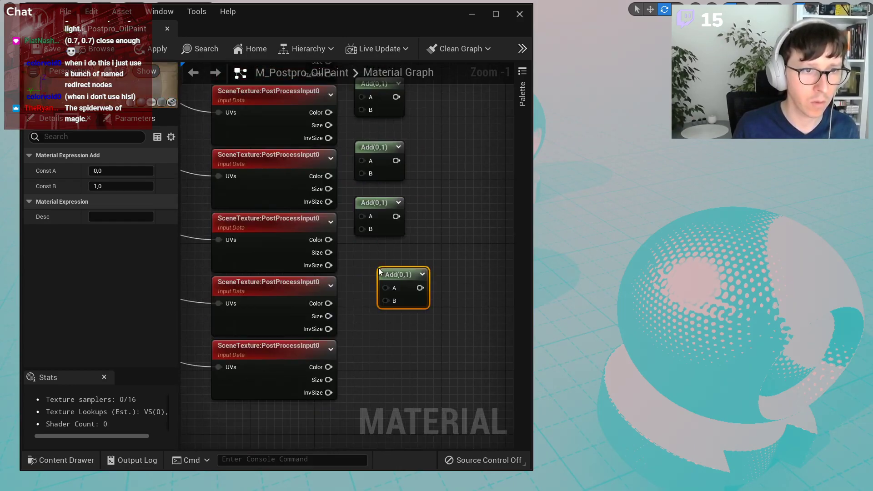
left_click(378, 335)
left_click_drag(394, 345, 378, 345)
Chain the five new Add nodes so each sums the previous Add's result and the next SceneTexture's Color output.
right_click_drag(421, 260, 403, 410)
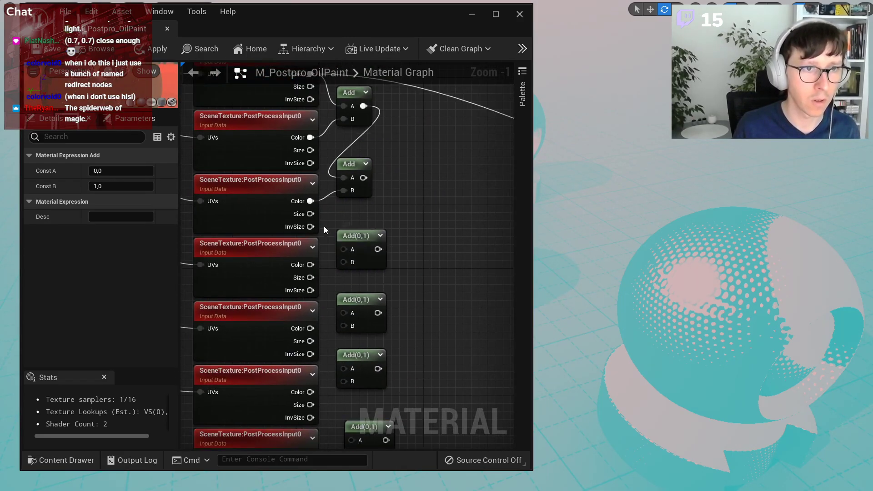
left_click_drag(363, 178, 310, 265)
right_click_drag(417, 271, 469, 226)
left_click_drag(416, 203, 396, 280)
right_click_drag(413, 271, 436, 218)
left_click_drag(441, 214, 418, 283)
right_click_drag(418, 285, 418, 224)
left_click_drag(439, 210, 426, 281)
left_click_drag(385, 296, 426, 358)
scroll(450, 282, "down", 3)
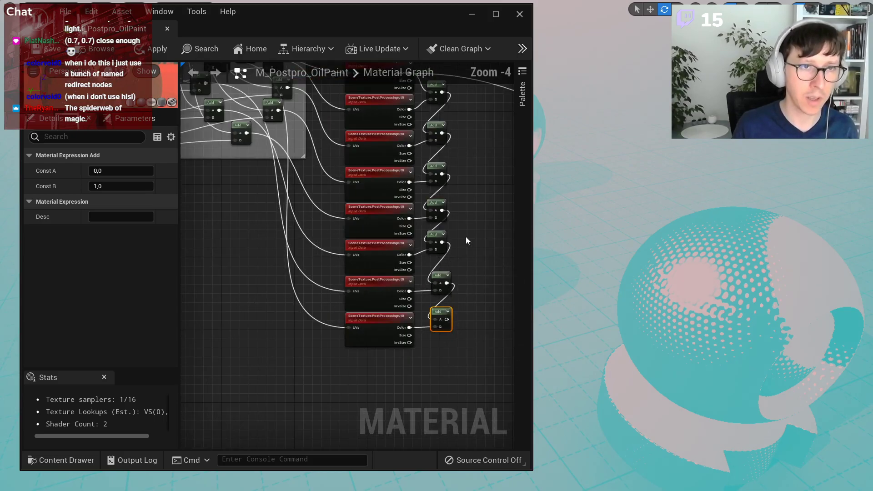
left_click(473, 223)
Add a Divide node beside the Add chain and feed its B input from a new Constant set to 8.
scroll(473, 223, "down", 1)
right_click_drag(447, 252, 385, 319)
scroll(384, 320, "up", 1)
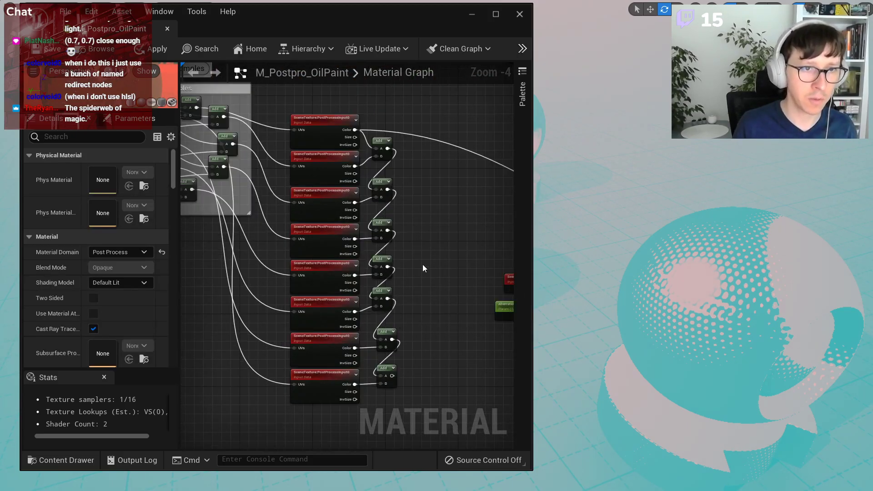
key("d")
left_click(427, 260)
scroll(426, 290, "up", 2)
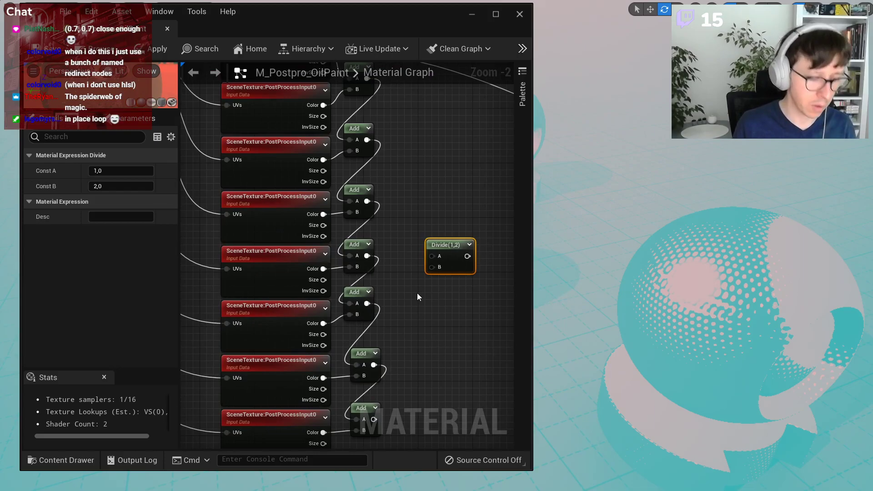
key("1")
left_click(417, 293)
left_click(113, 178)
type("8")
key("Return")
left_click_drag(434, 310, 432, 267)
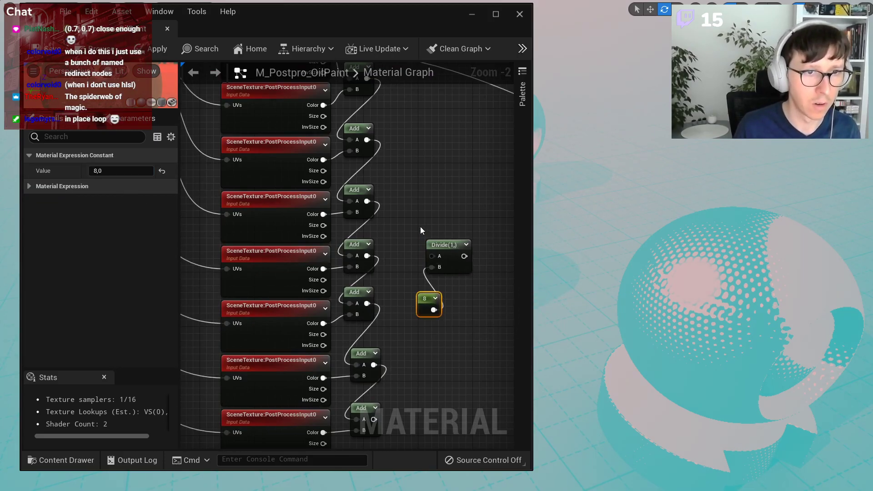
Enclose the Divide node and its constant in a comment titled "Calculate average (div by number of samples)".
left_click(444, 244, "ctrl")
right_click(449, 243)
left_click(522, 316)
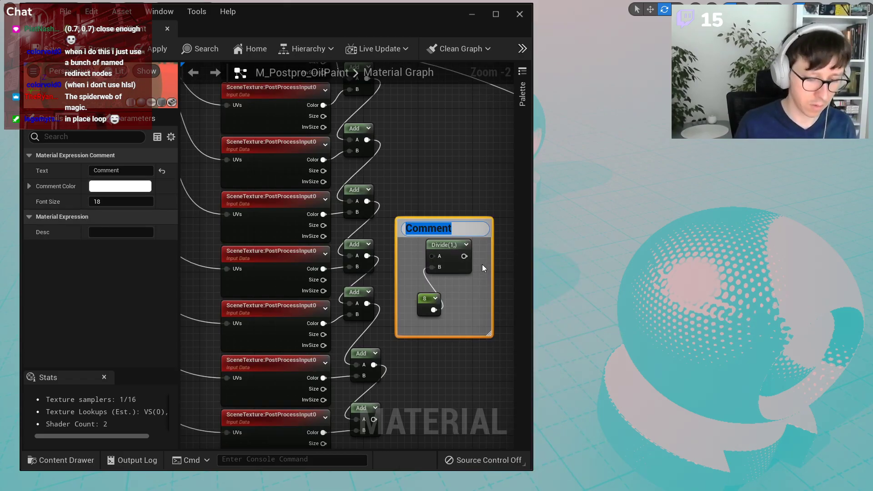
key("BackSpace")
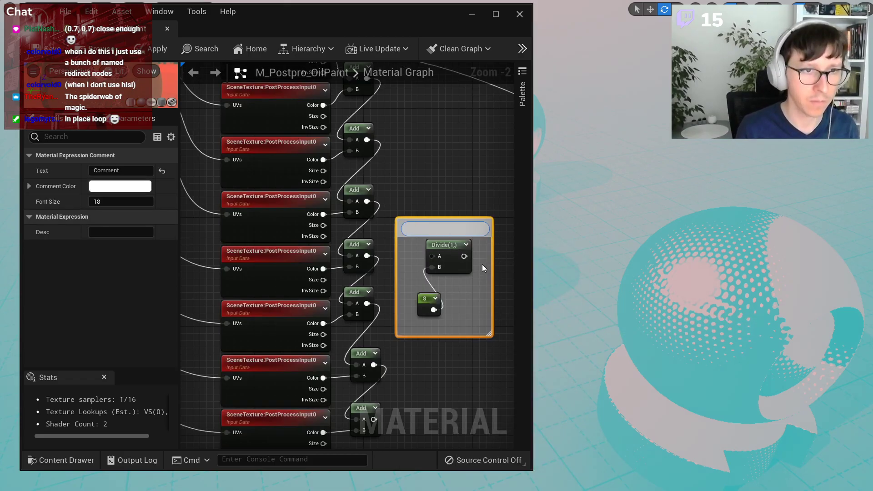
type("Calcu")
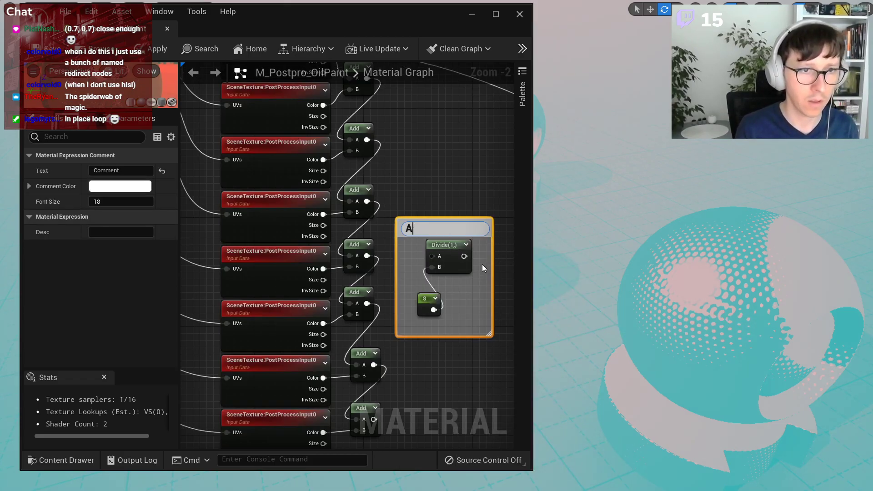
type("late avera")
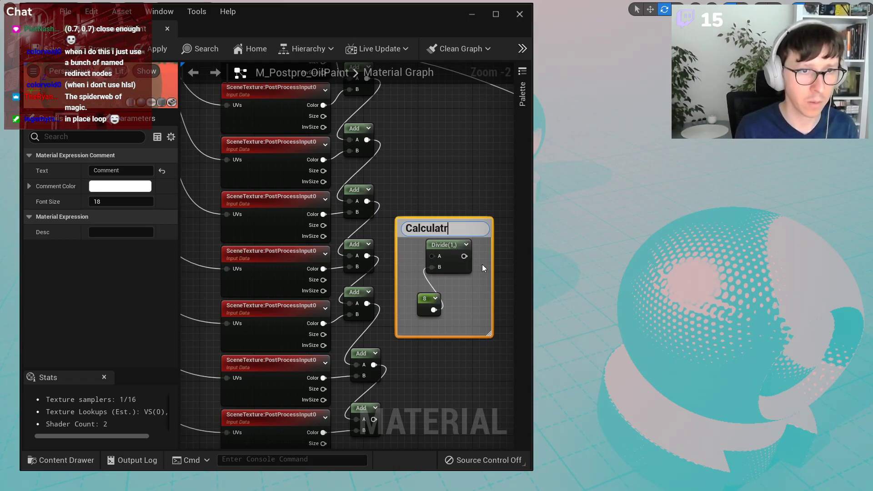
type("ge (/")
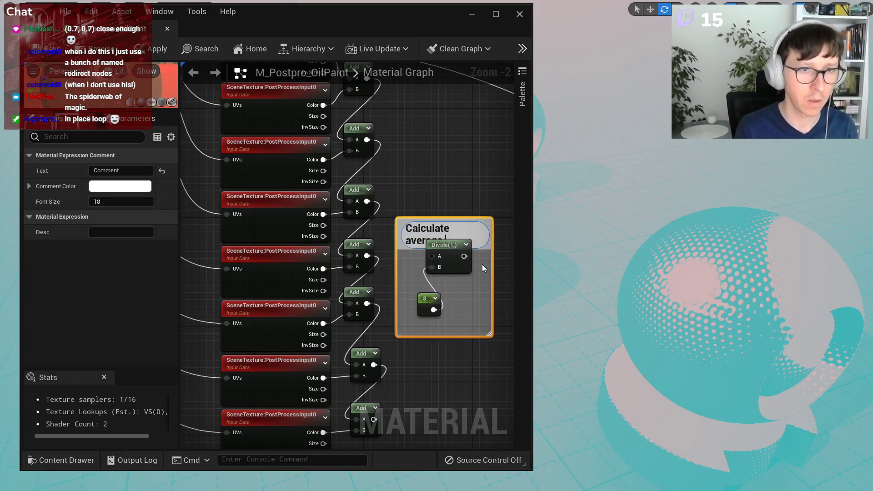
key("BackSpace")
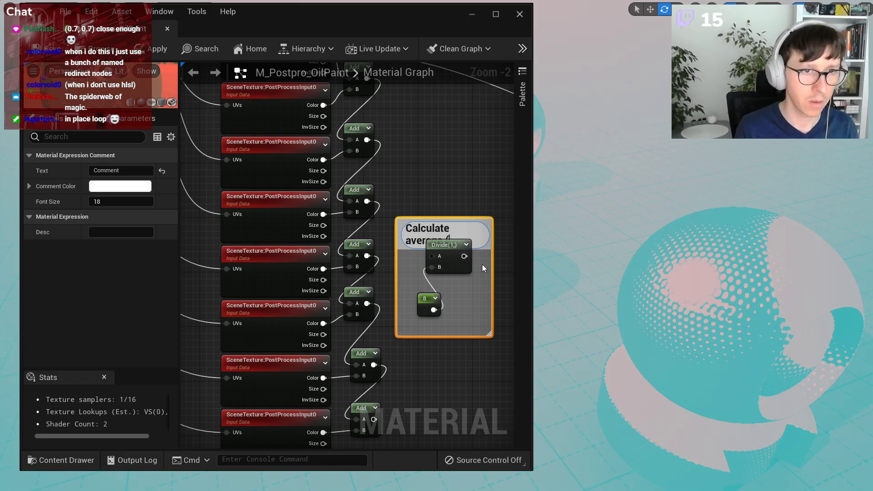
type("div by number oi")
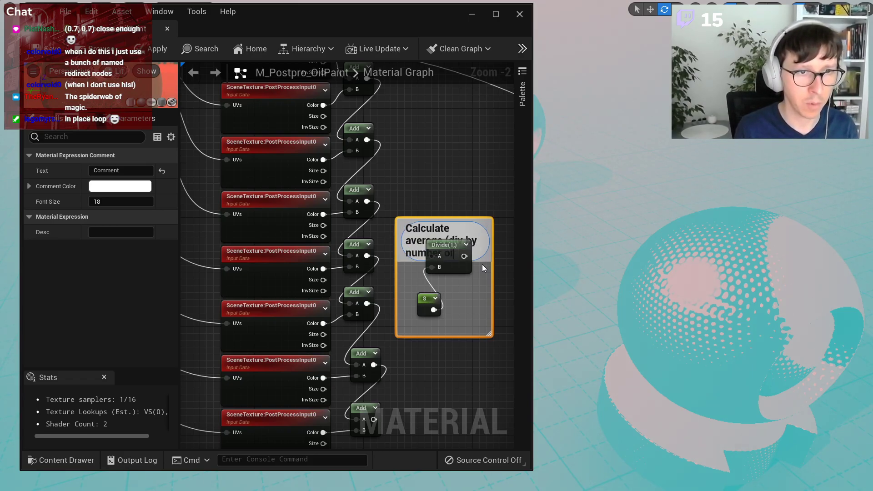
type("f amples)")
key("Return")
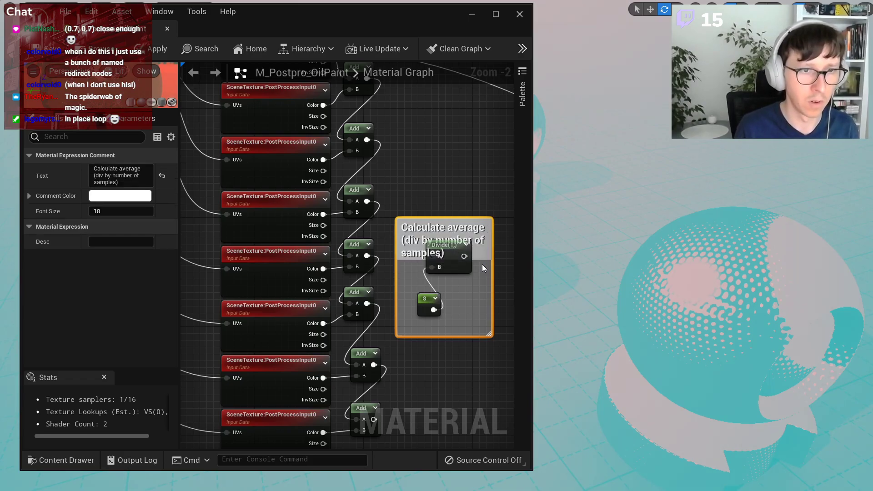
left_click(494, 206)
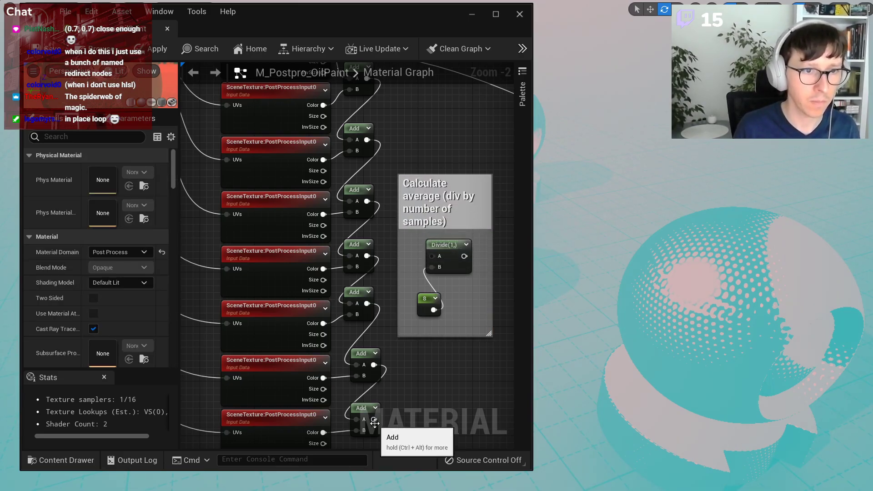
Connect the last Add node's result to the Divide node's A input.
left_click_drag(375, 421, 431, 256)
scroll(441, 360, "down", 3)
right_click_drag(442, 359, 364, 328)
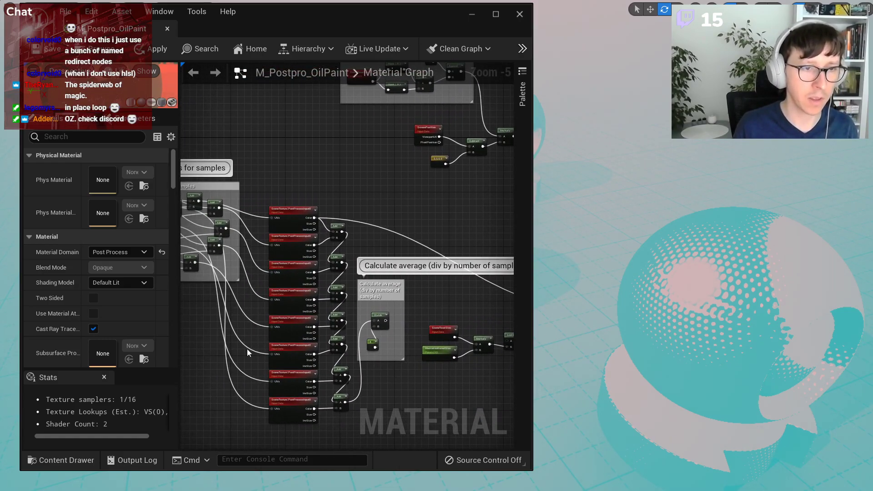
Delete the unused group of nodes next to the "Calculate average" comment.
key("Tab")
right_click_drag(445, 300, 314, 266)
scroll(353, 307, "up", 1)
scroll(312, 269, "down", 1)
left_click_drag(312, 263, 485, 389)
key("Delete")
Move the material output and the RGB Mask closer to the average comment, and delete the leftover Multiply and Add nodes after the Mask.
right_click_drag(409, 324, 349, 312)
left_click_drag(454, 239, 259, 216)
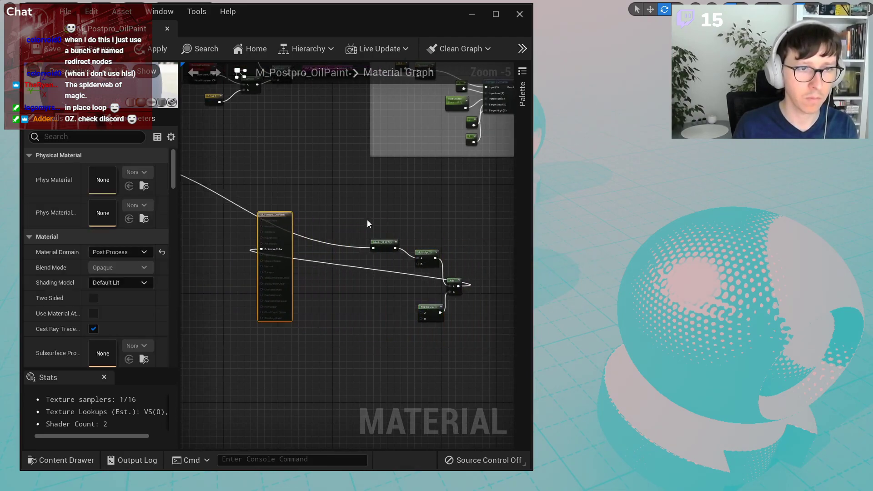
left_click_drag(392, 242, 231, 226)
left_click_drag(398, 223, 459, 318)
key("Delete")
Connect the Divide output to the RGB Mask and the Mask to the material's Emissive Color, and reposition the material output node.
right_click_drag(365, 280, 572, 315)
scroll(397, 271, "up", 3)
left_click_drag(339, 316, 438, 306)
right_click_drag(439, 306, 298, 293)
left_click_drag(332, 296, 404, 283)
left_click_drag(418, 217, 391, 237)
left_click(362, 210)
Apply the rewired sample-averaging graph to the material.
right_click_drag(318, 205, 738, 196)
scroll(356, 195, "down", 4)
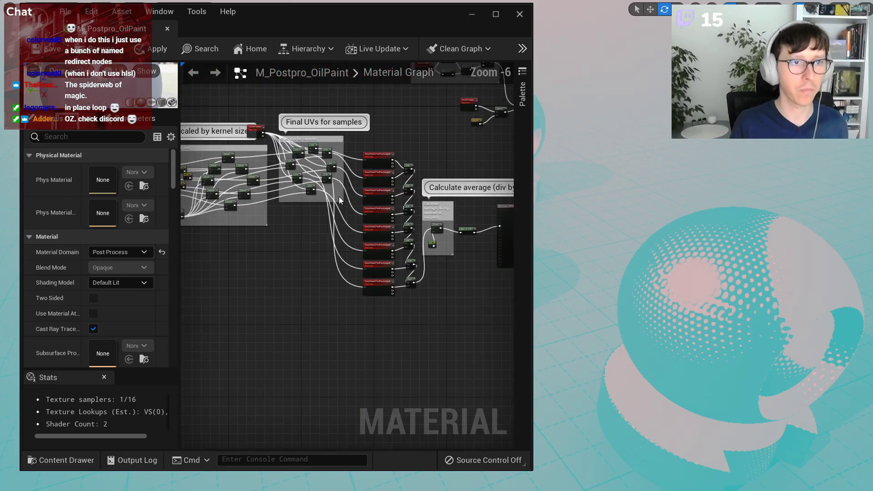
right_click_drag(231, 200, 290, 249)
right_click_drag(361, 247, 293, 240)
scroll(454, 280, "up", 3)
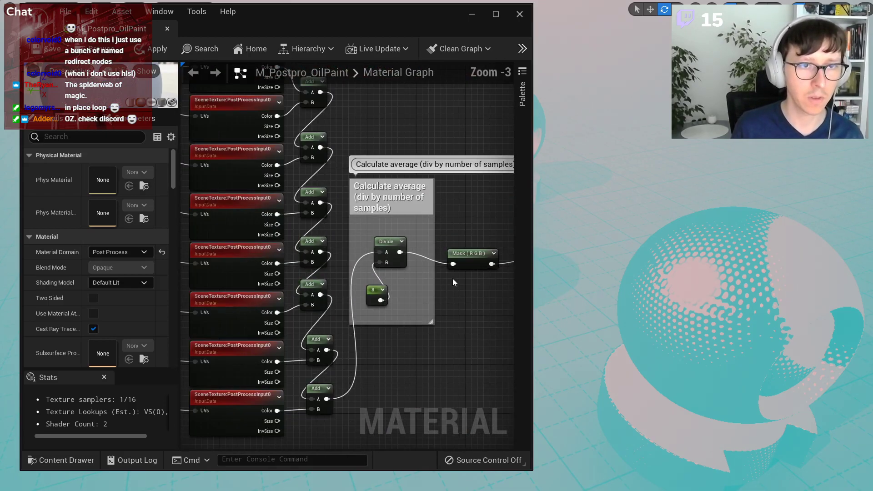
left_click(152, 50)
scroll(239, 157, "down", 2)
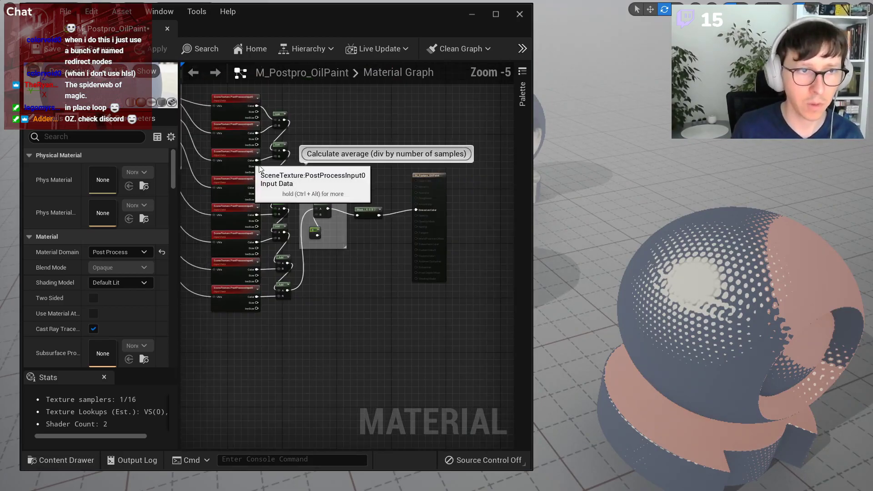
Set the EffectKernelSize parameter's default value to 3 and apply the material.
right_click_drag(240, 157, 458, 204)
right_click_drag(217, 211, 484, 240)
scroll(386, 263, "up", 2)
left_click(439, 274)
right_click_drag(453, 298, 249, 302)
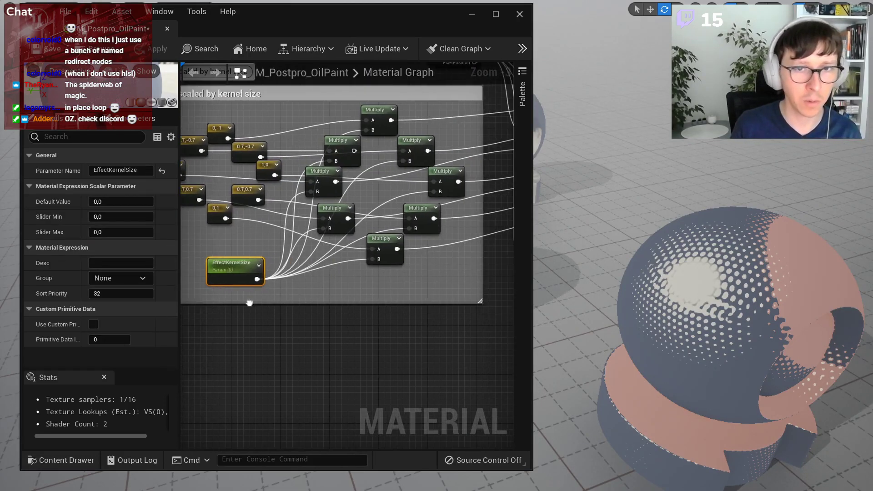
left_click(127, 201)
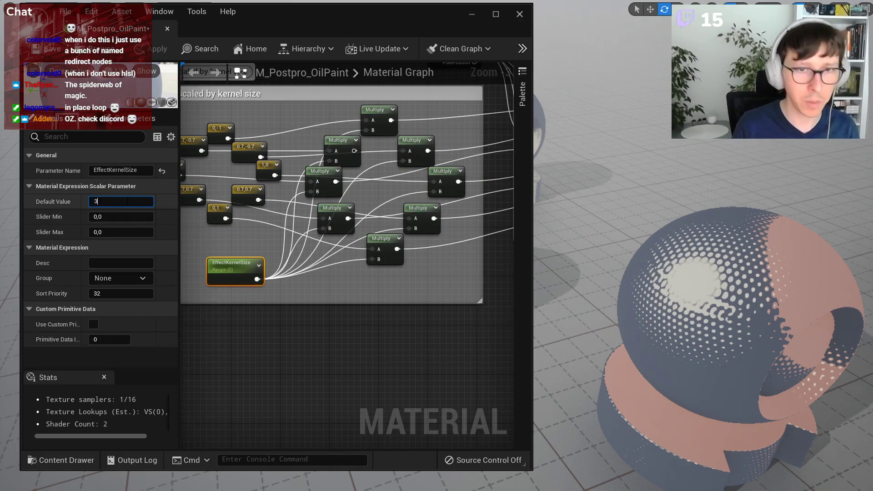
type("3")
key("Return")
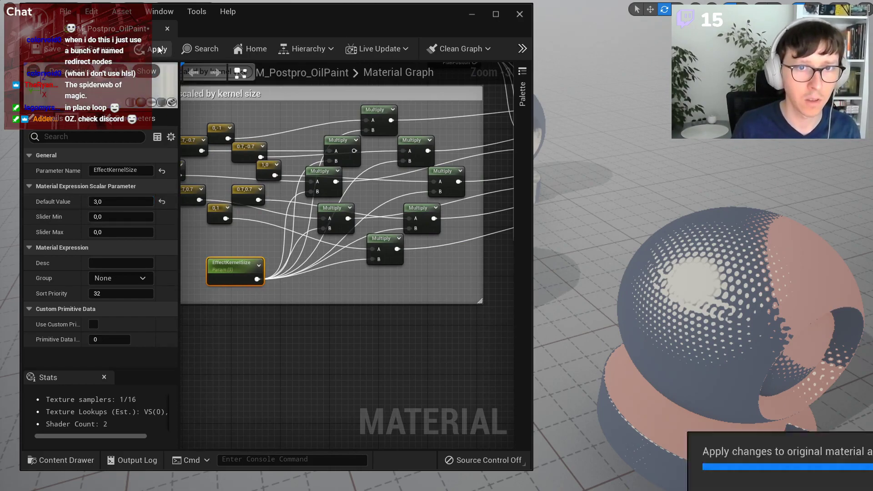
left_click(159, 50)
Extend the "Offsets, scaled by kernel size" comment downward and move the EffectKernelSize parameter lower inside it.
left_click(121, 206)
left_click(359, 347)
right_click_drag(336, 319, 417, 367)
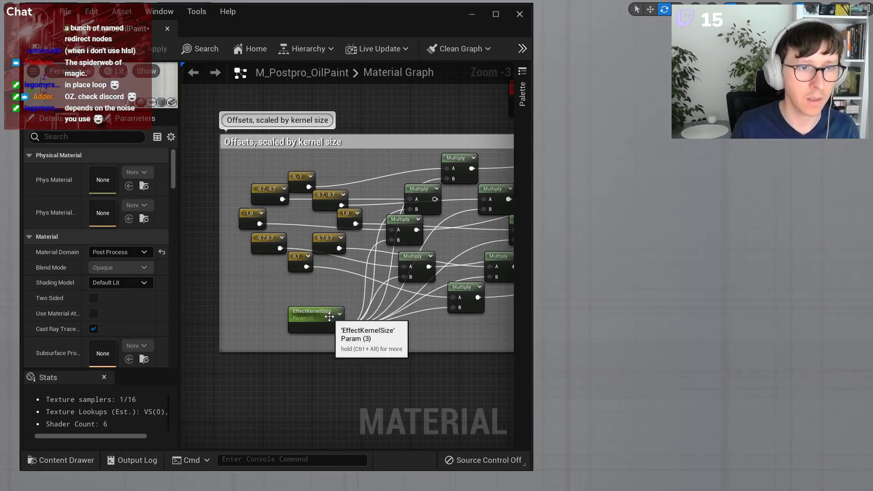
scroll(335, 345, "down", 2)
scroll(332, 350, "up", 1)
scroll(332, 349, "up", 1)
left_click_drag(296, 353, 301, 388)
left_click_drag(305, 322, 291, 363)
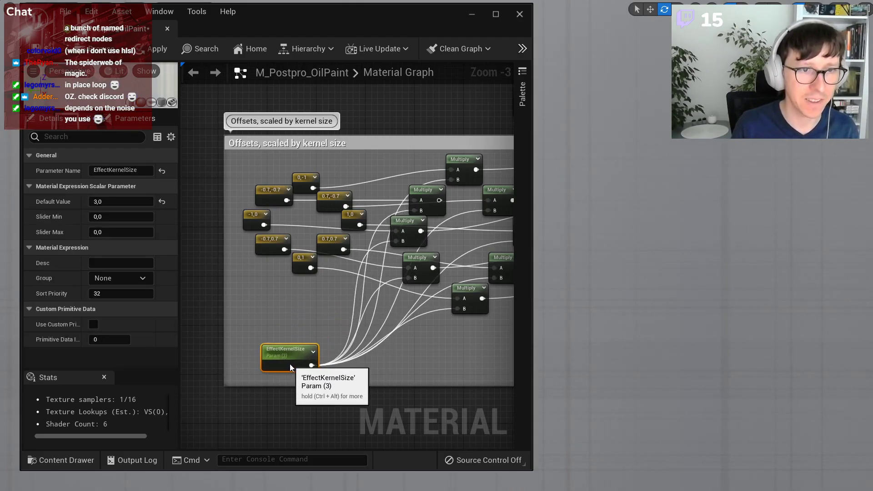
Add a SceneTexelSize node above the EffectKernelSize parameter.
left_click(284, 310)
scroll(283, 310, "up", 1)
right_click(283, 310)
type("texe\\")
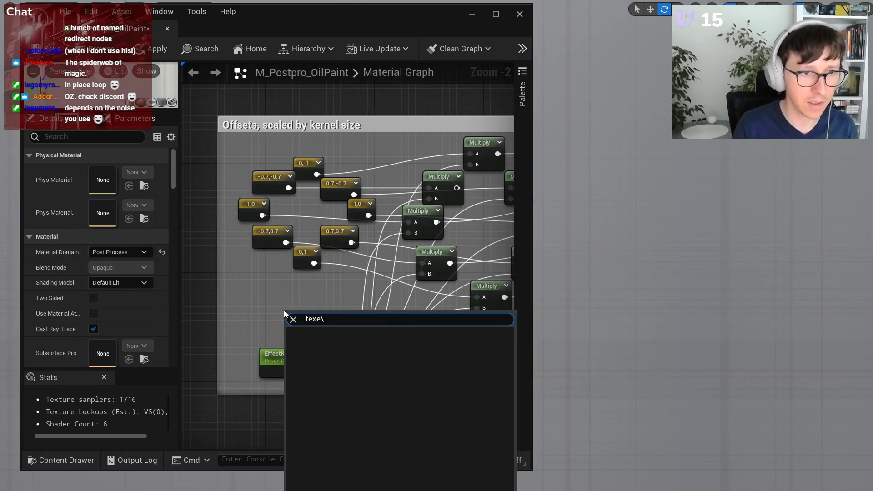
key("BackSpace")
type("l")
key("Return")
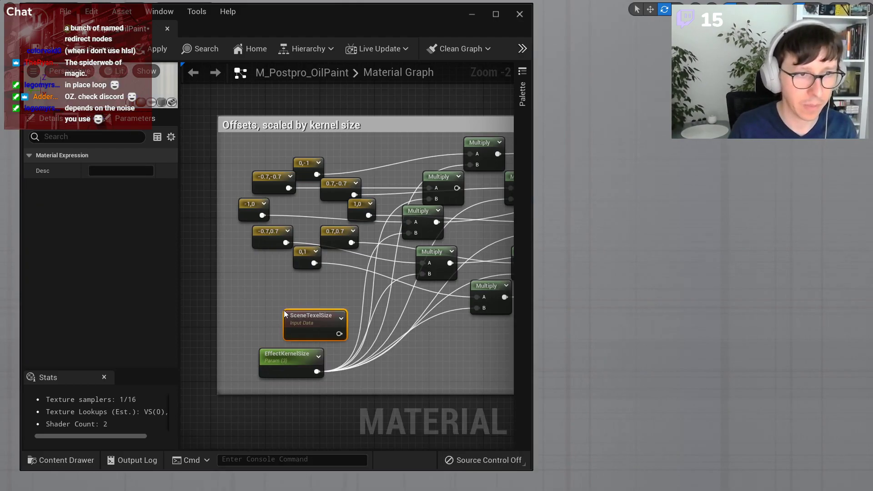
Multiply SceneTexelSize by EffectKernelSize, feed the product to all the offset Multiply nodes in place of EffectKernelSize, and apply the material.
left_click(286, 359)
left_click(328, 324)
scroll(329, 344, "up", 1)
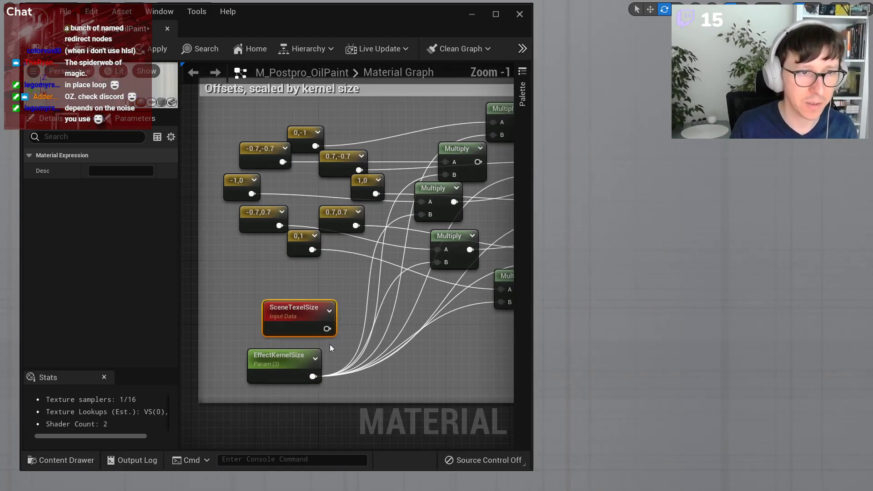
left_click_drag(304, 332, 271, 326)
key("m")
left_click(322, 333)
left_click_drag(313, 377, 329, 362, "ctrl")
left_click_drag(329, 349, 295, 321)
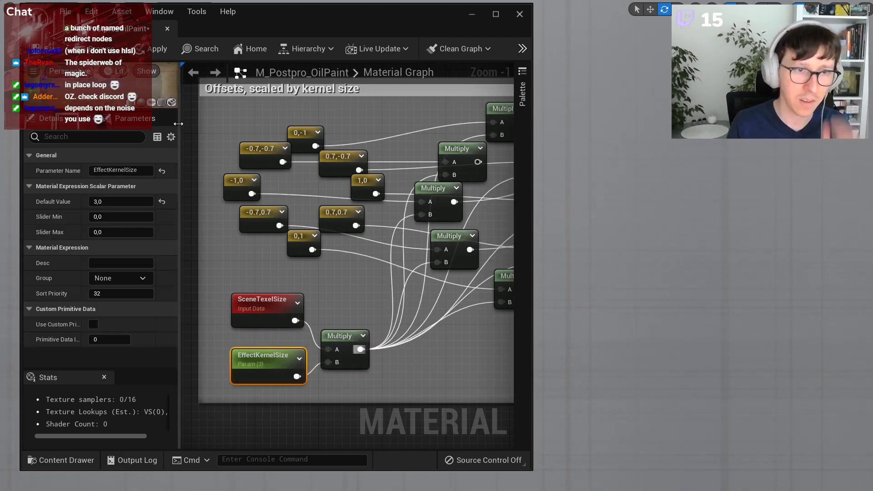
left_click(156, 50)
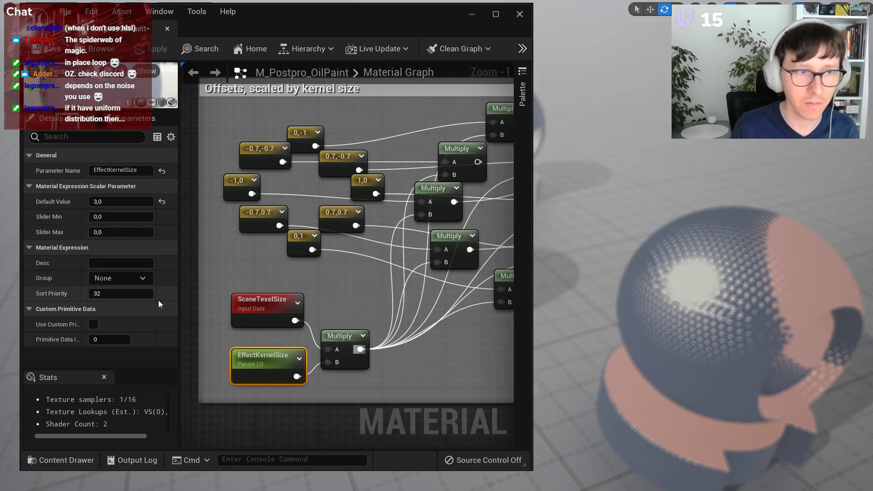
Set EffectKernelSize's default value to 0 and apply the material.
left_click(276, 301)
left_click(271, 369)
left_click(107, 202)
type("0")
key("Return")
left_click(156, 48)
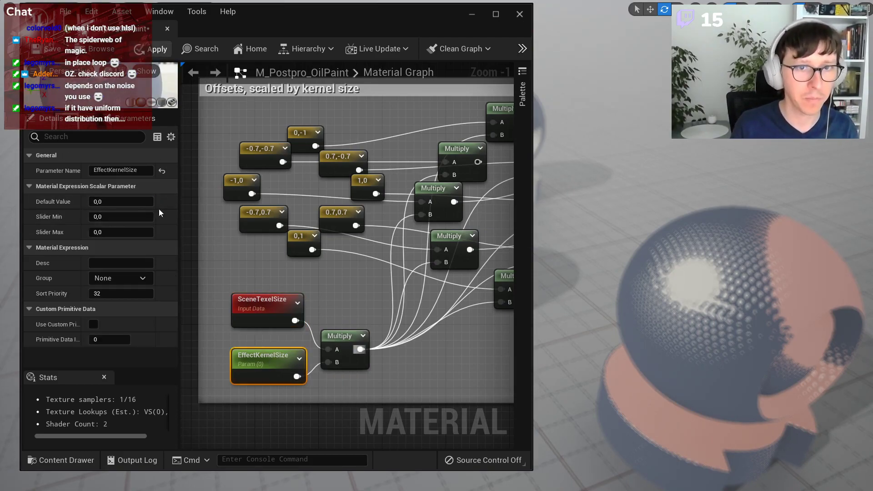
Set EffectKernelSize's default value to 2 and apply the material.
left_click(122, 202)
type("2")
key("Return")
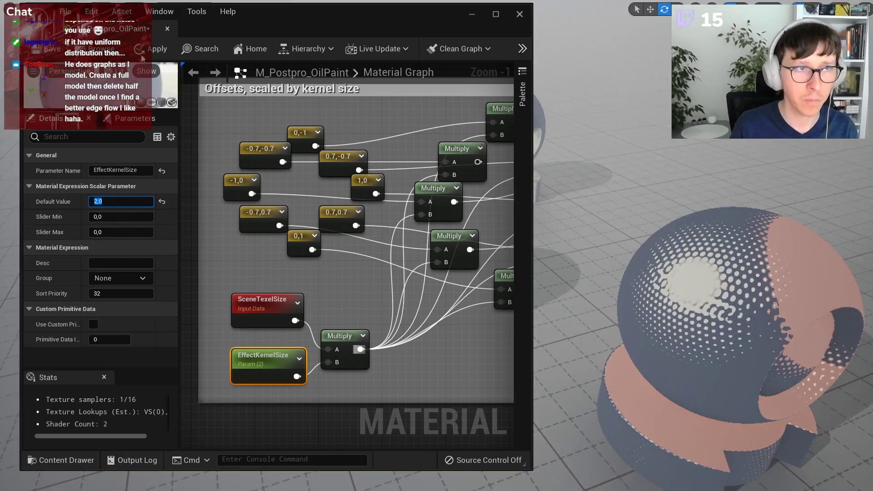
left_click(150, 50)
Set EffectKernelSize's default value to 5, apply the material and look over the effect in the level viewport.
left_click(122, 201)
type("5")
key("Return")
left_click(157, 49)
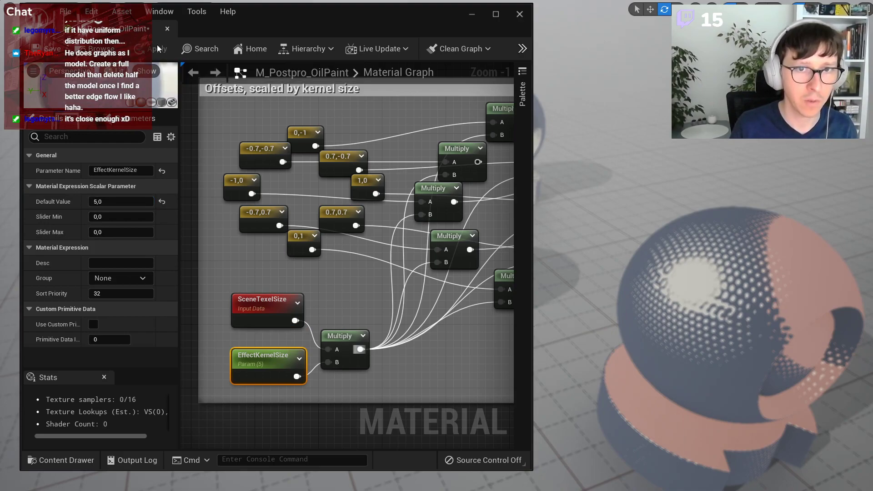
right_click(498, 151)
mouse_move(610, 121)
right_mouse_down()
mouse_move(578, 119)
mouse_move(587, 109)
mouse_move(595, 119)
right_mouse_up()
Set EffectKernelSize's default value to 16, apply the material and inspect the blur in the level viewport.
left_click(122, 202)
type("16")
key("Return")
left_click(161, 50)
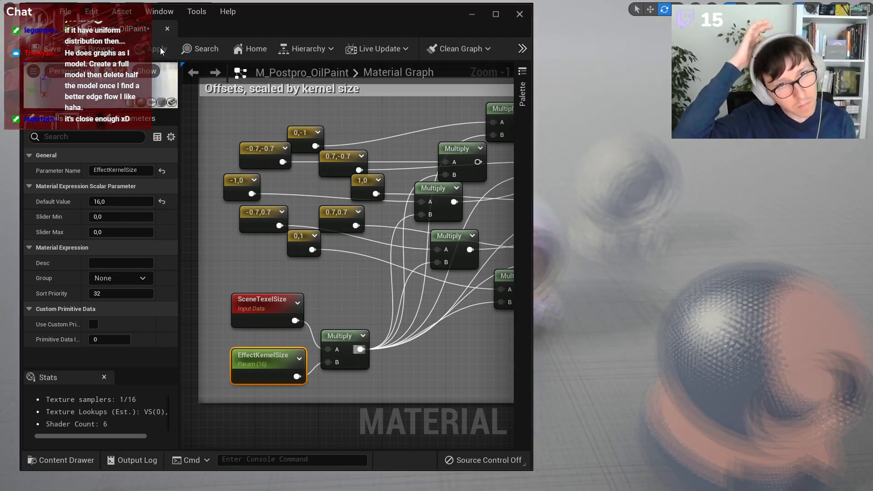
right_click_drag(709, 302, 651, 298)
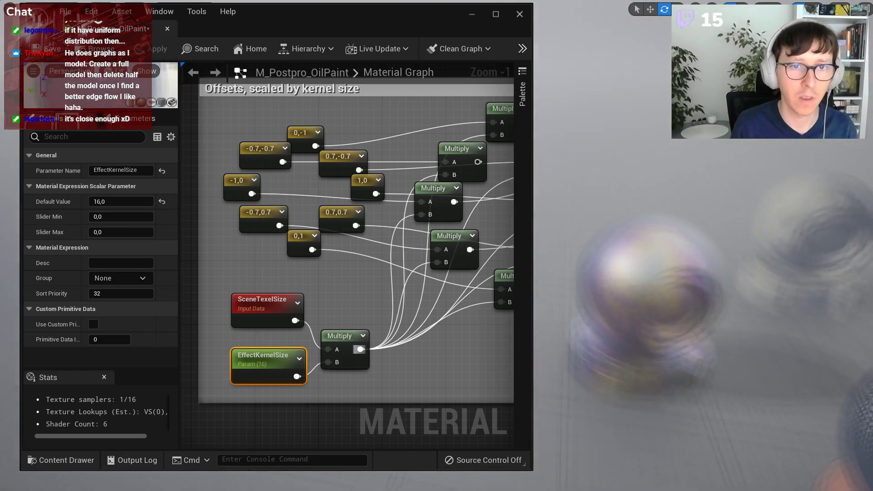
Set EffectKernelSize's default value to 5 and apply the material.
mouse_move(706, 302)
right_mouse_down()
mouse_move(757, 316)
mouse_move(696, 297)
right_mouse_up()
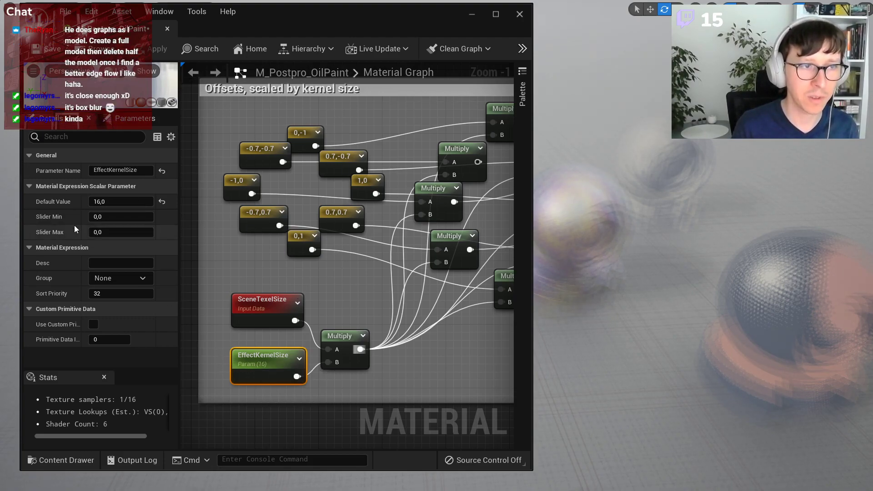
left_click(111, 201)
type("5")
key("Return")
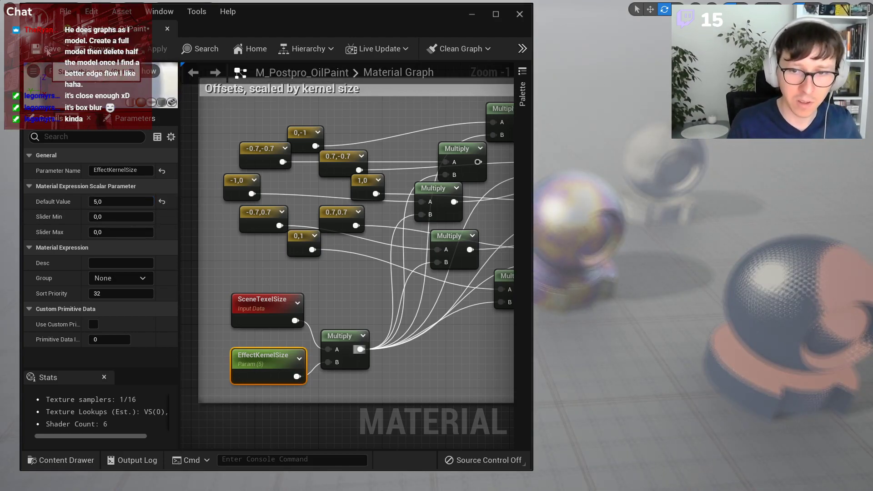
Try removing the four axis-aligned offset constants (-1,0; 0,-1; 1,0; 0,1) from the offsets group and undo the deletions.
left_click(224, 183)
key("Delete")
left_click(306, 142)
key("Delete")
left_click(357, 181)
key("Delete")
left_click(310, 242)
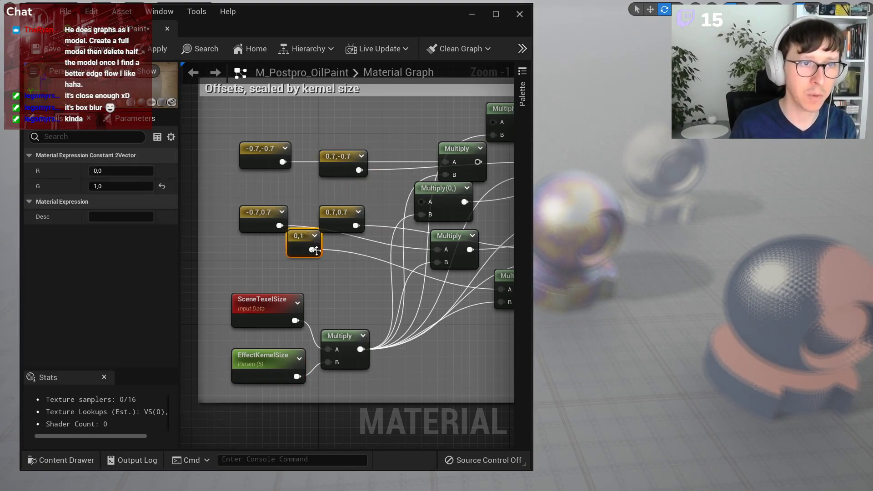
key("Delete")
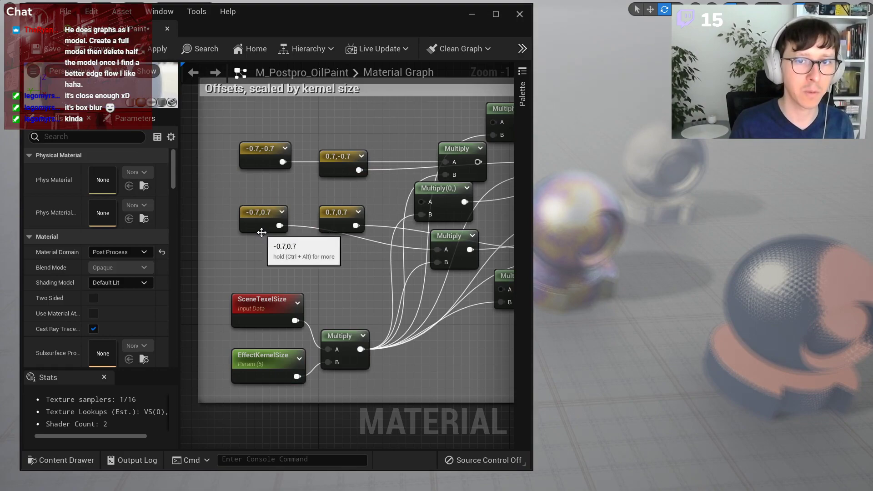
key("ctrl+z")
key("ctrl+z")
key("ctrl+z")
key("ctrl+z")
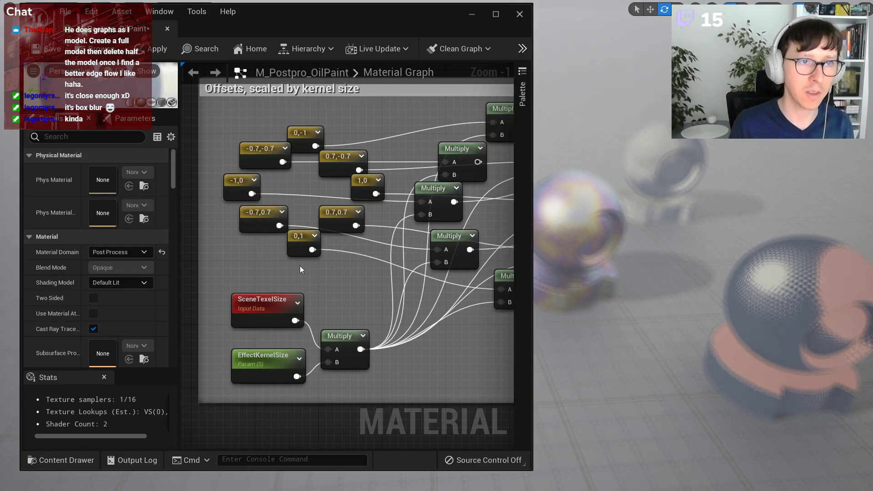
Apply and save the material with all eight offset constants in place.
left_click(154, 49)
left_click(48, 52)
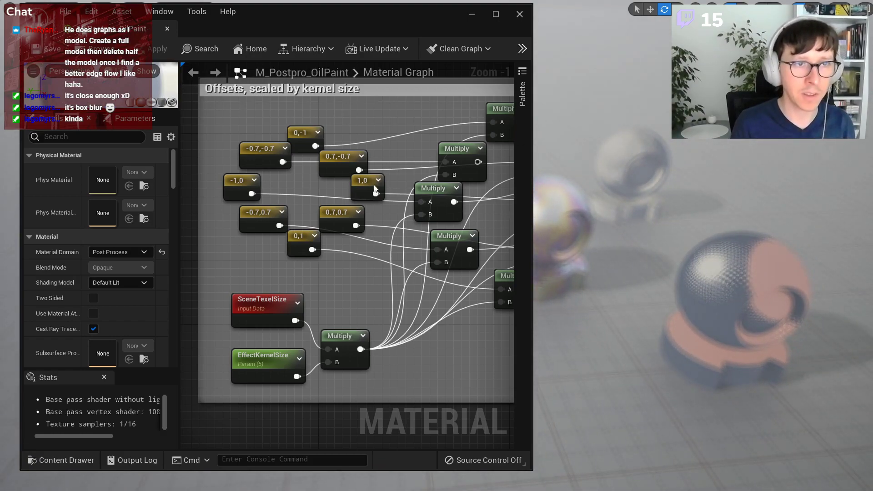
Try placing duplicates of the 1,0 offset constant inside the ring of offsets and undo the additions.
scroll(318, 184, "up", 1)
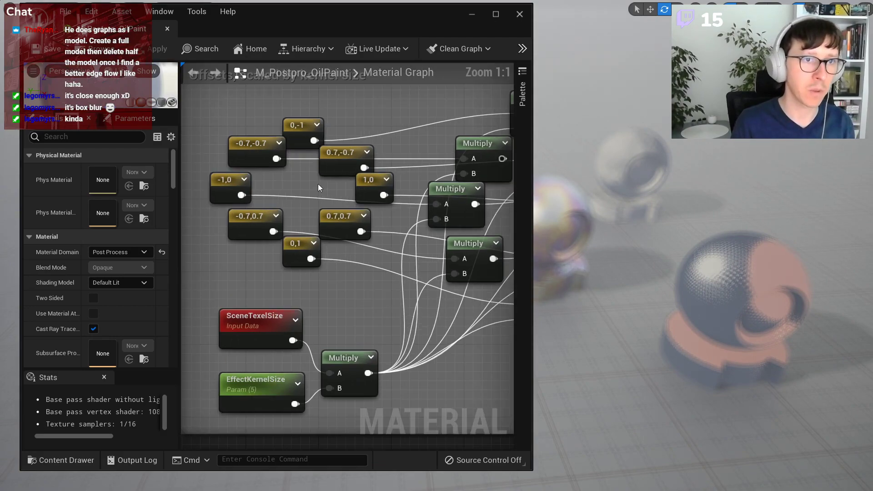
left_click(371, 183)
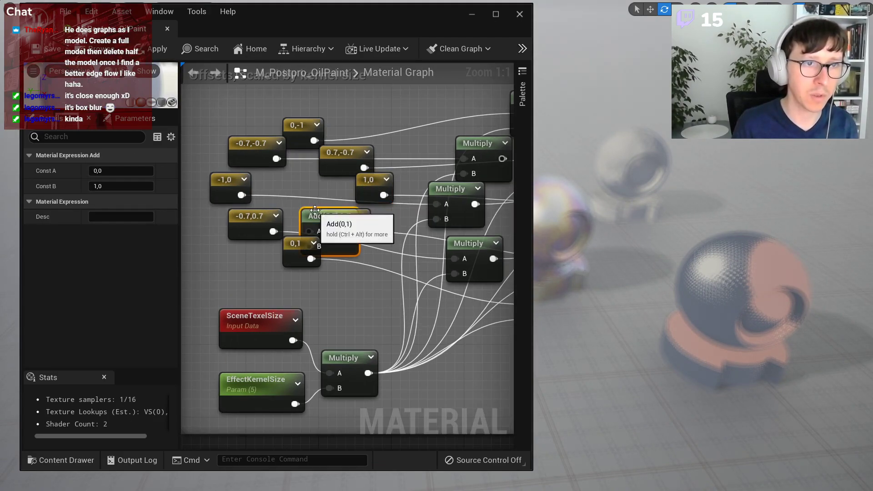
key("ctrl+d")
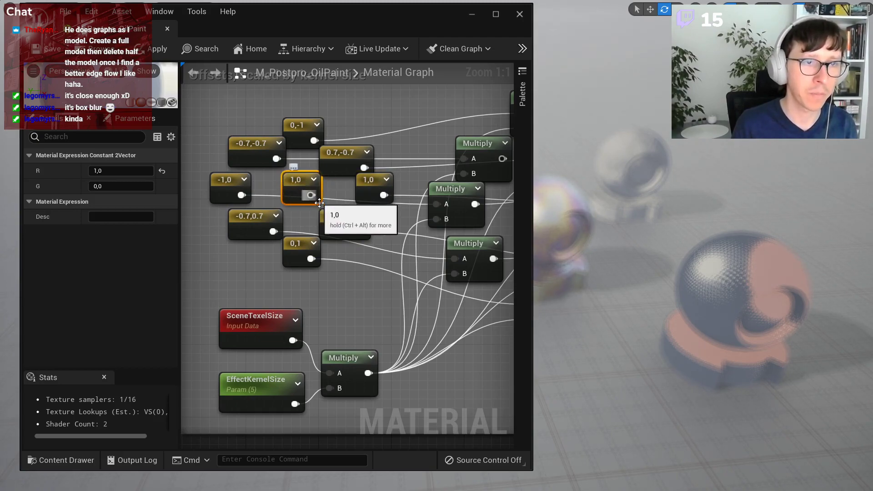
left_click_drag(290, 188, 270, 188)
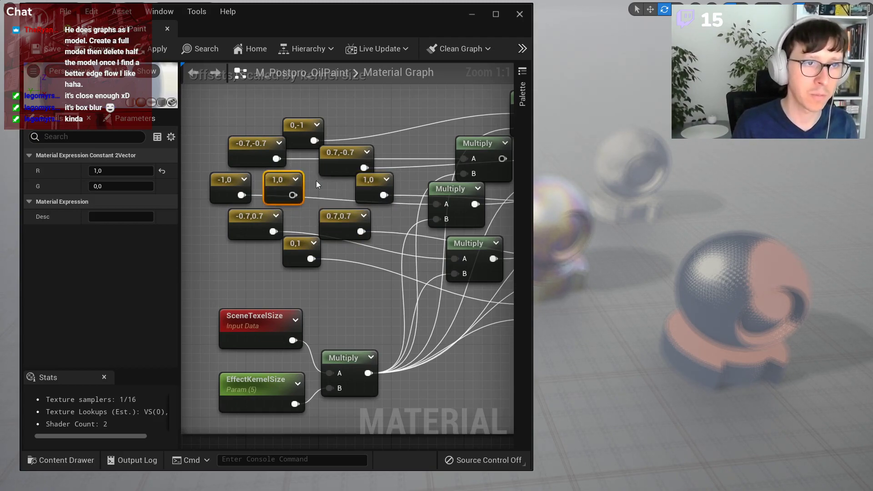
key("ctrl+d")
key("ctrl+d")
key("ctrl+d")
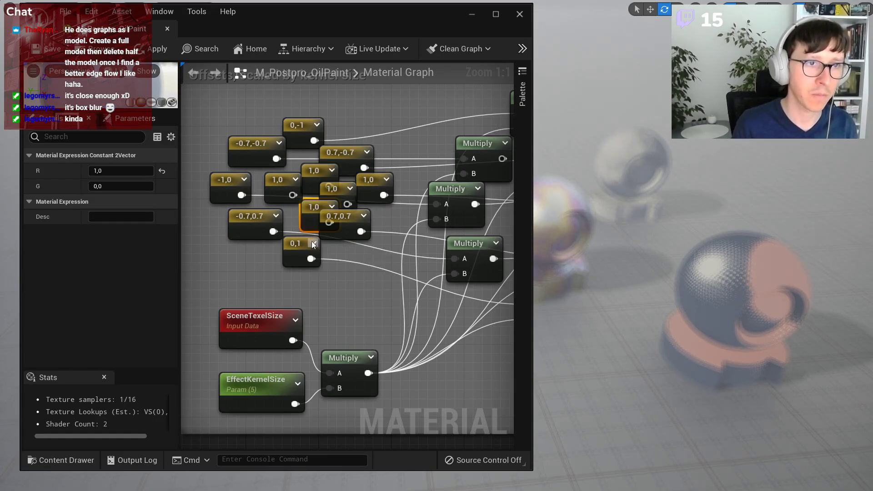
key("ctrl+z")
key("ctrl+z")
key("ctrl+z")
key("ctrl+z")
key("ctrl+z")
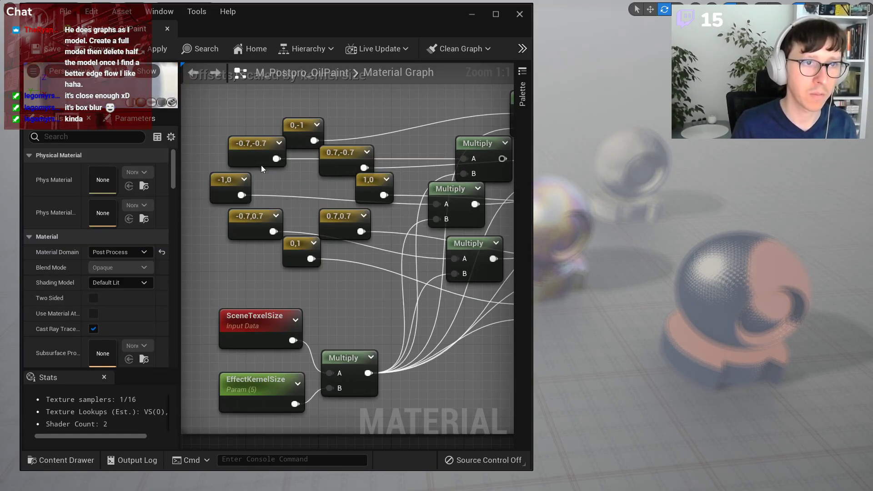
Connect the Multiply of the -0.7,-0.7 offset to the upper-left Add node's B input in Final UVs for samples, and apply and save.
right_click_drag(698, 261, 615, 314)
key("ctrl+s")
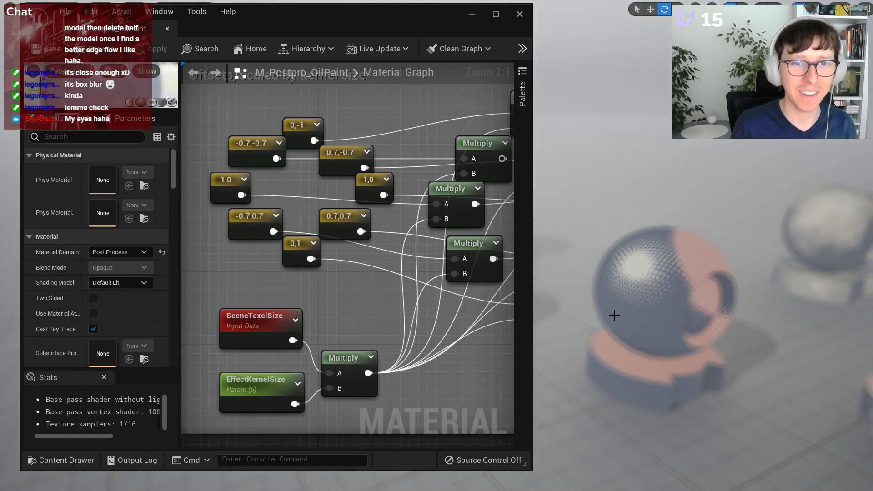
left_click_drag(379, 28, 386, 67)
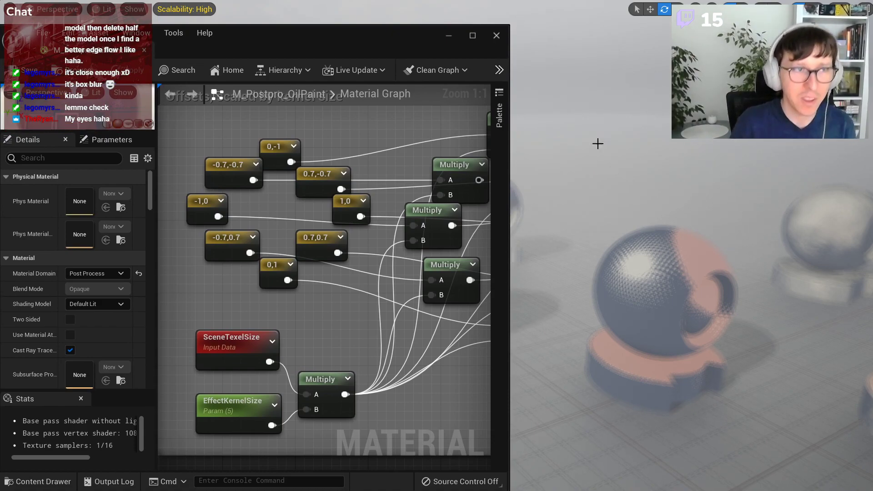
scroll(263, 256, "down", 3)
right_click_drag(447, 206, 188, 248)
left_click_drag(184, 256, 389, 223)
left_click(126, 74)
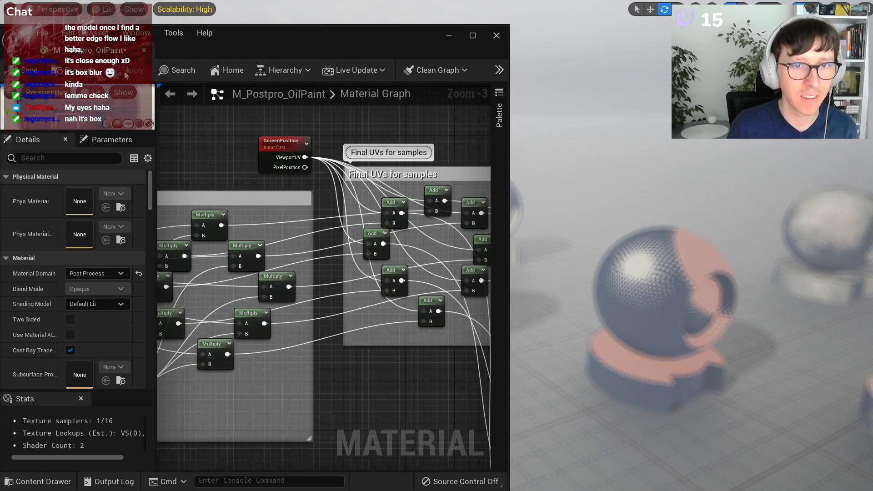
left_click(21, 69)
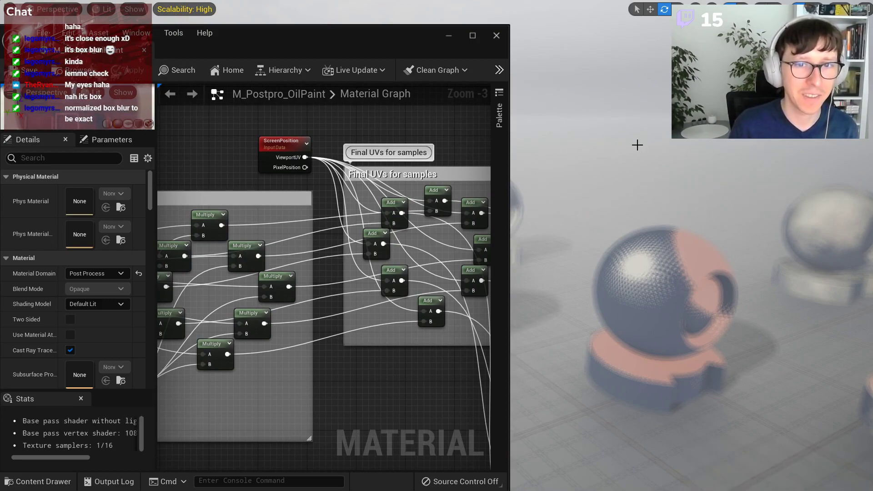
Examine how the kernel-scaled offsets feed the final sample UVs in the material graph.
scroll(638, 145, "up", 2)
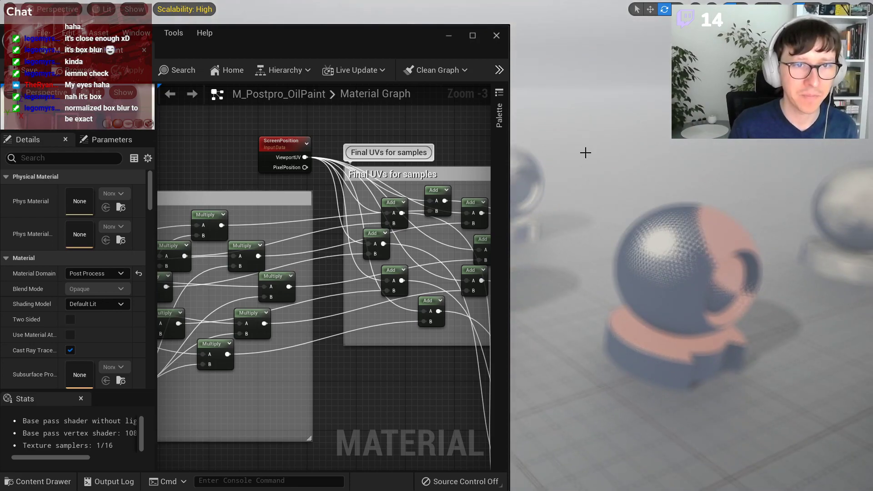
left_click_drag(266, 34, 299, 34)
scroll(301, 181, "down", 2)
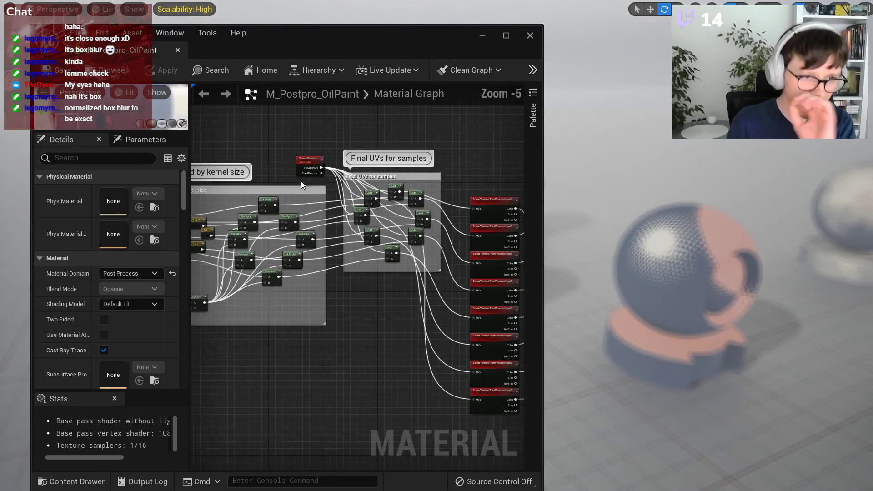
right_click_drag(407, 250, 322, 238)
scroll(323, 239, "up", 2)
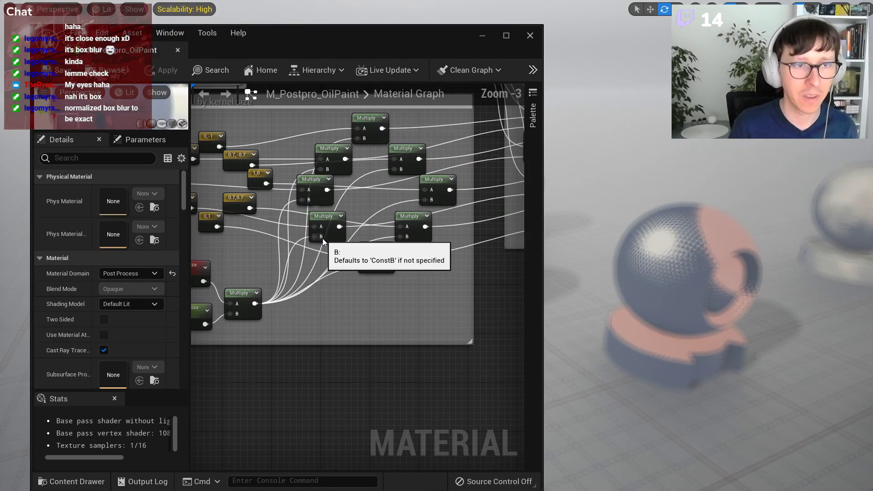
scroll(364, 220, "down", 1)
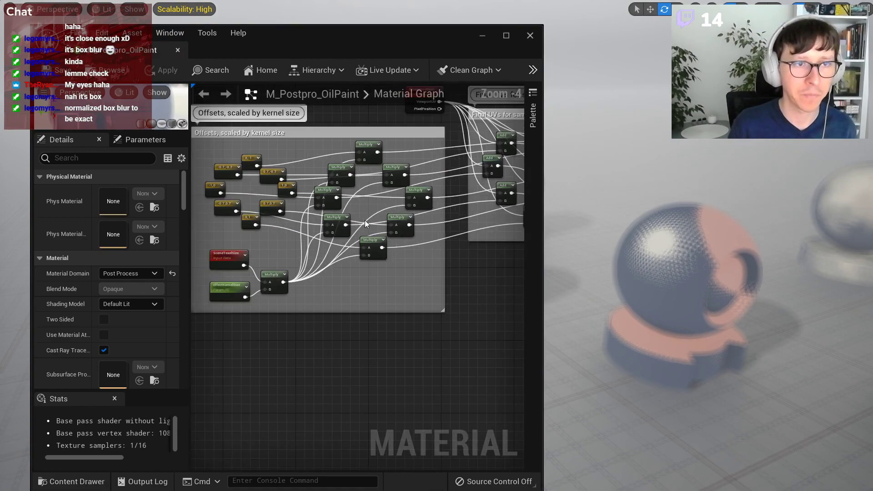
right_click_drag(348, 223, 333, 254)
scroll(333, 253, "down", 1)
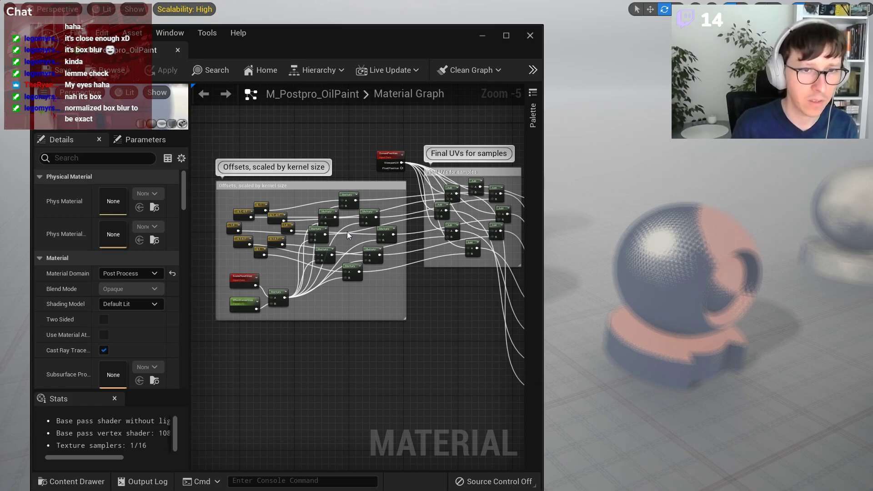
scroll(347, 231, "up", 2)
right_click_drag(361, 266, 418, 314)
scroll(315, 341, "down", 2)
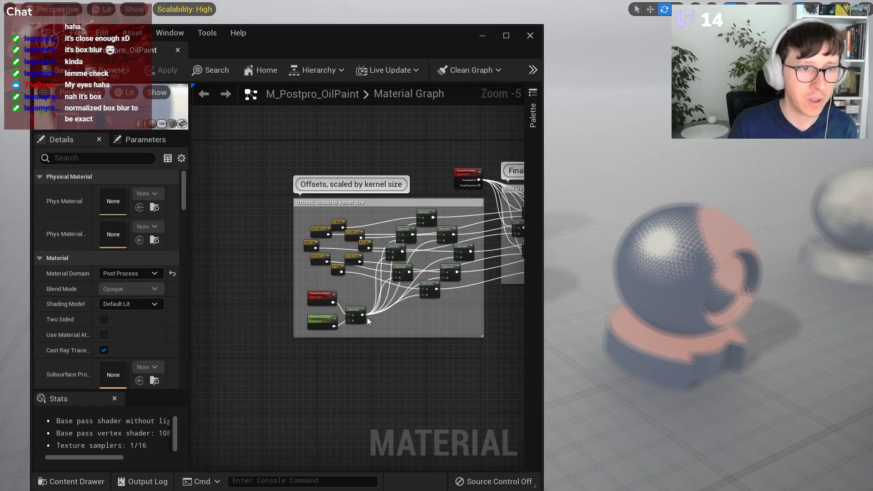
scroll(419, 314, "up", 2)
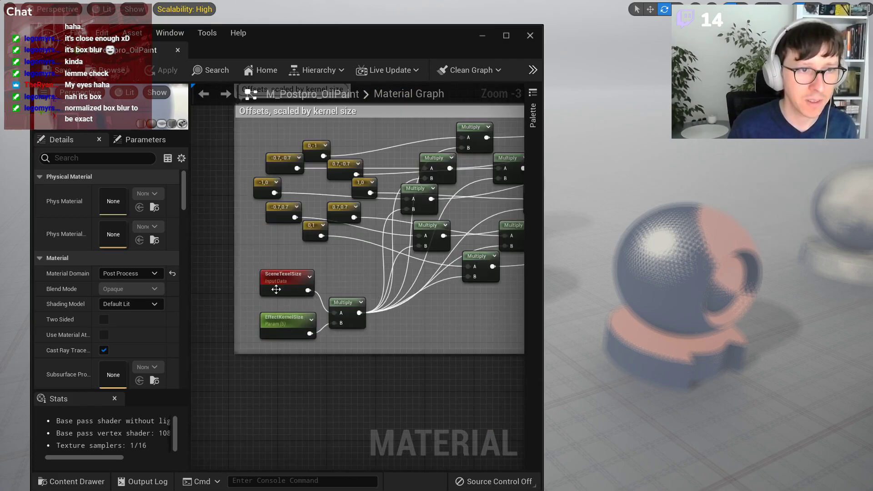
Move EffectKernelSize outside the offsets group and insert a Multiply node between it and the SceneTexelSize multiplication.
right_click_drag(291, 317, 424, 285)
left_click_drag(418, 303, 467, 292)
left_click(394, 304)
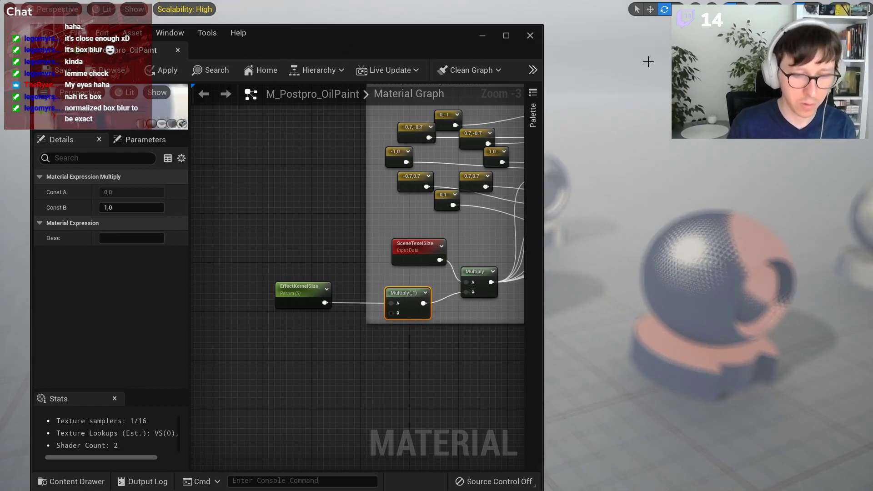
Leave the fullscreen viewport and open the Noises folder of the Tech Art Aid Common Content plugin beside the material editor.
key("F11")
left_click_drag(373, 50, 733, 33)
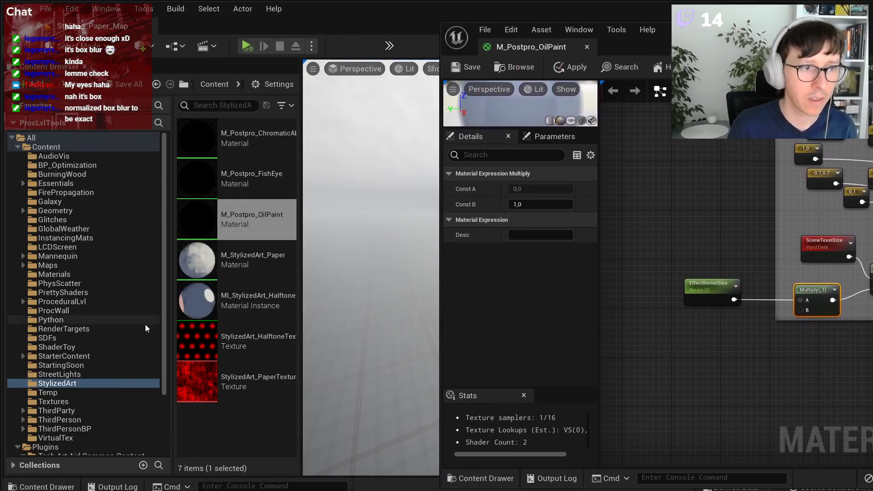
scroll(86, 281, "down", 3)
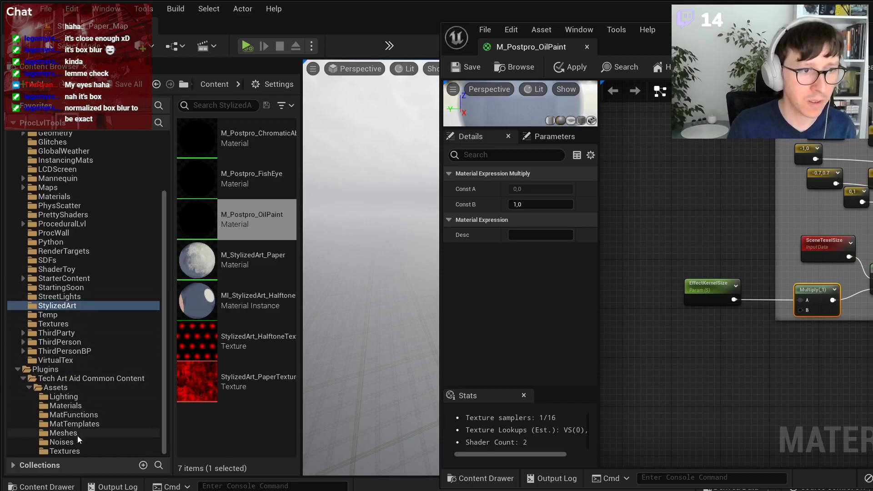
left_click(61, 442)
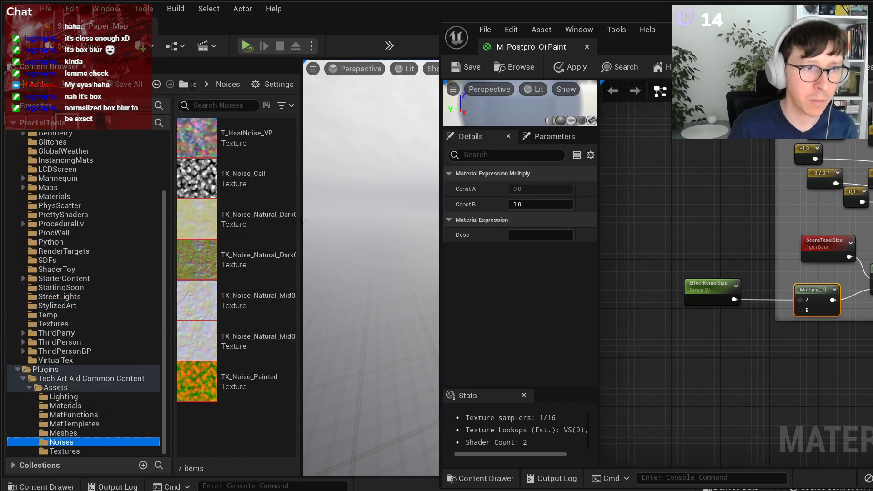
Preview the second TX_Noise_Natural_Dark texture and add it to the graph as a Texture Sample below EffectKernelSize.
double_click(255, 260)
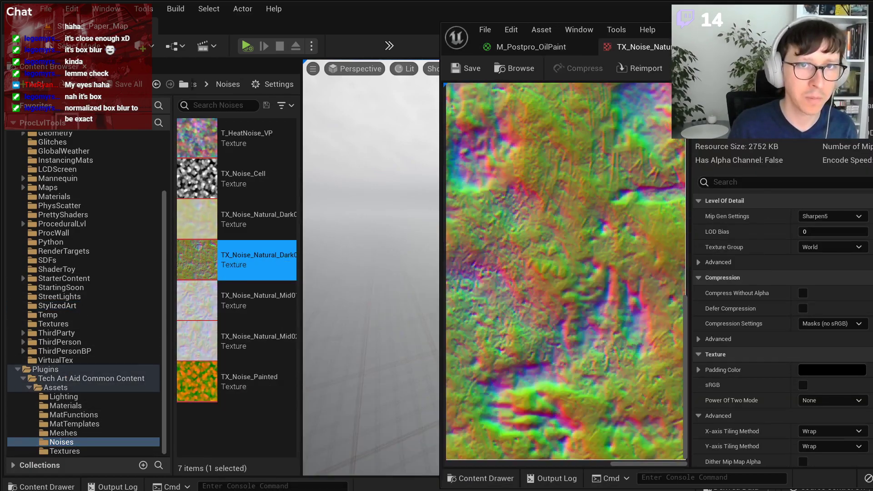
left_click(668, 47)
left_click_drag(255, 260, 688, 328)
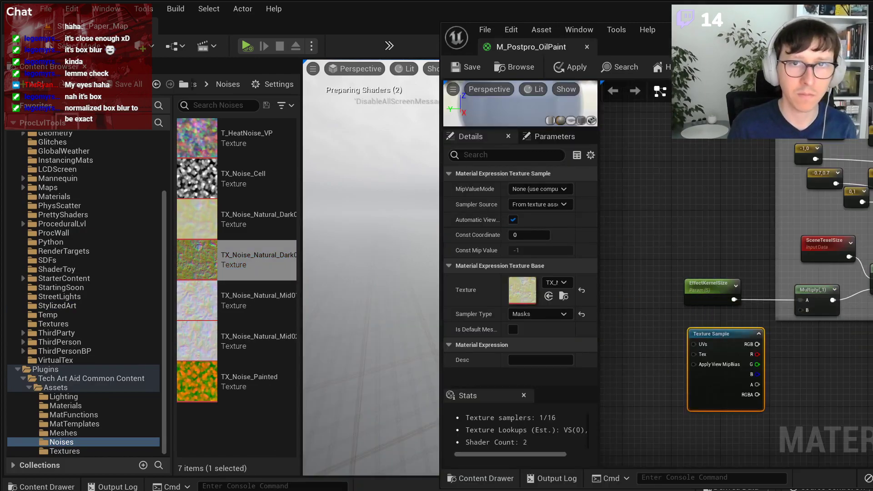
Narrow the material editor window beside the level viewport and bring the viewport camera closer to the shader balls.
left_click_drag(627, 47, 146, 71)
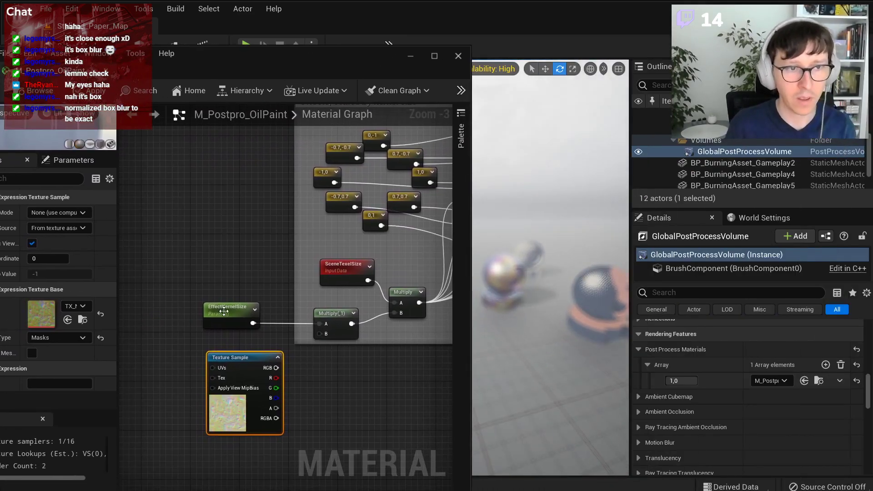
left_click_drag(472, 123, 384, 117)
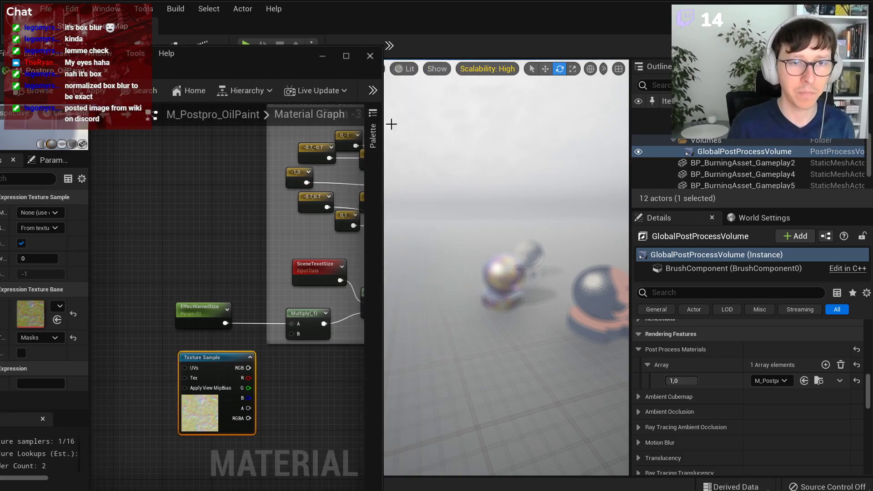
scroll(504, 261, "up", 4)
right_click_drag(505, 261, 564, 277)
Disconnect the material result node from the averaging nodes and move it below the kernel-scaled offsets group.
scroll(295, 311, "down", 5)
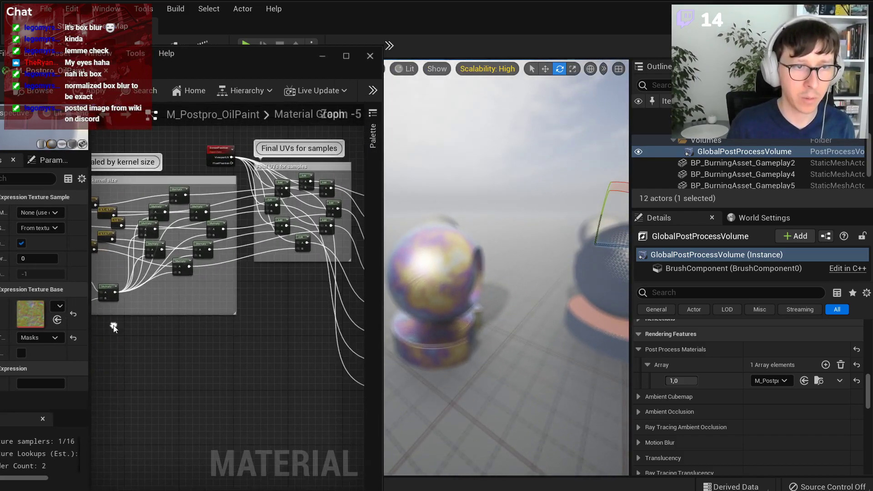
scroll(295, 311, "up", 1)
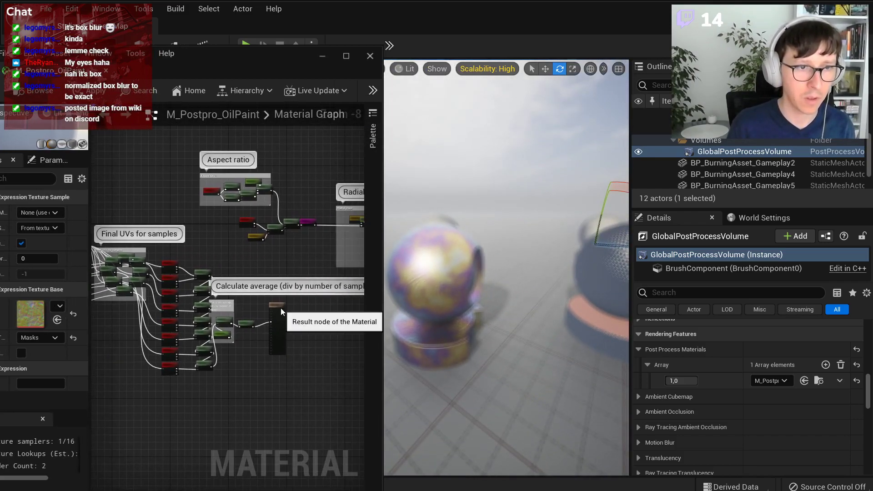
left_click(294, 312)
scroll(271, 321, "up", 2)
scroll(270, 324, "down", 4)
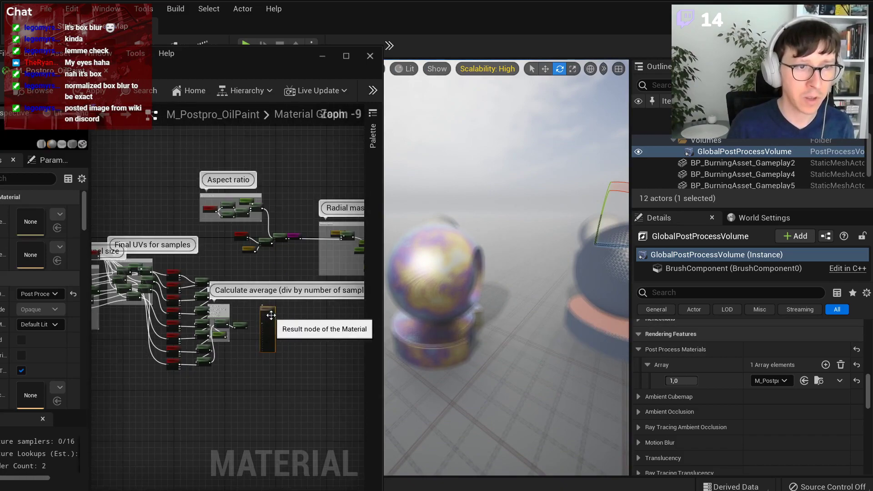
right_click_drag(111, 370, 206, 337)
scroll(322, 341, "up", 2)
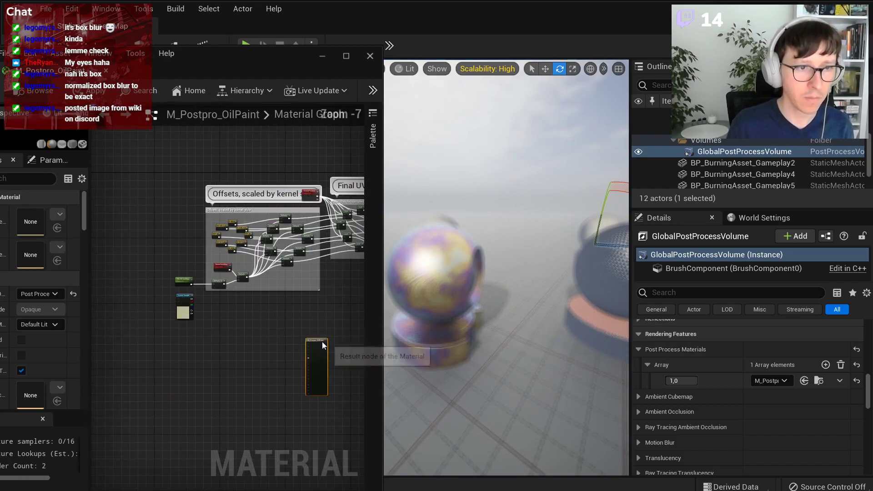
Add a ScreenPosition node below the noise Texture Sample and connect its ViewportUV output to the material's Emissive Color.
scroll(280, 294, "up", 4)
left_click_drag(280, 294, 335, 294)
right_click(202, 360)
type("view")
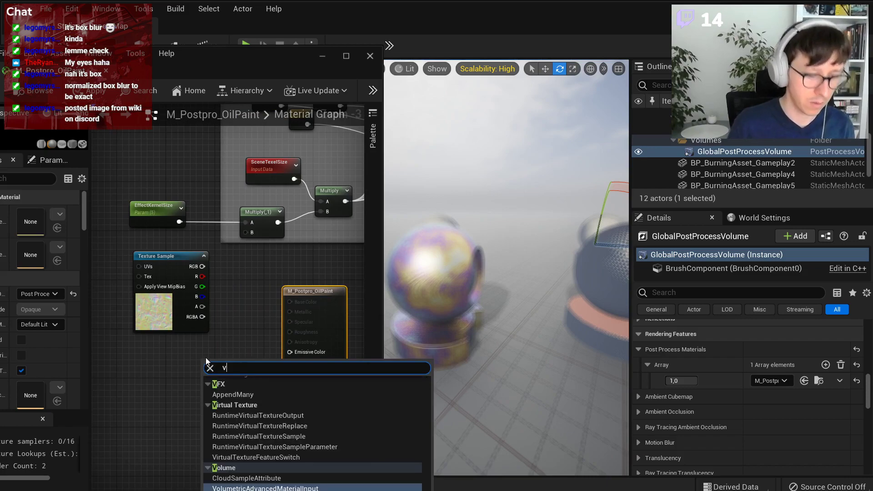
key("BackSpace")
key("BackSpace")
key("BackSpace")
key("BackSpace")
type("screen uv")
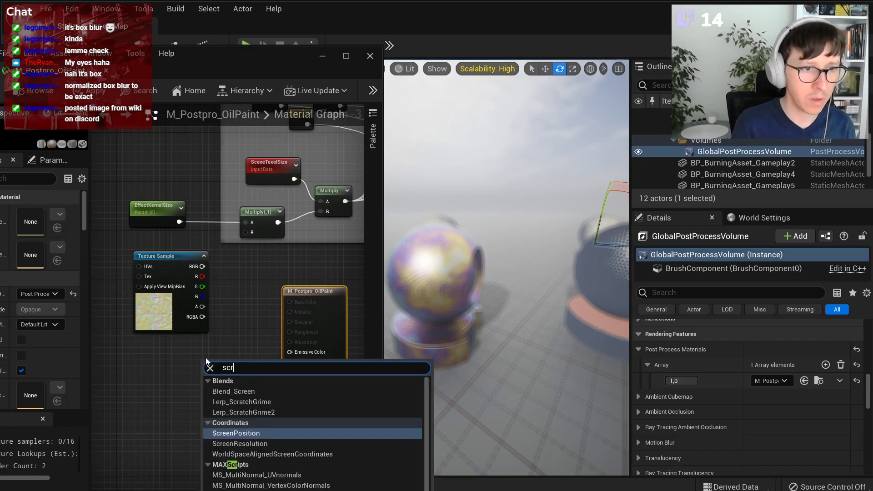
key("BackSpace")
key("BackSpace")
type("co")
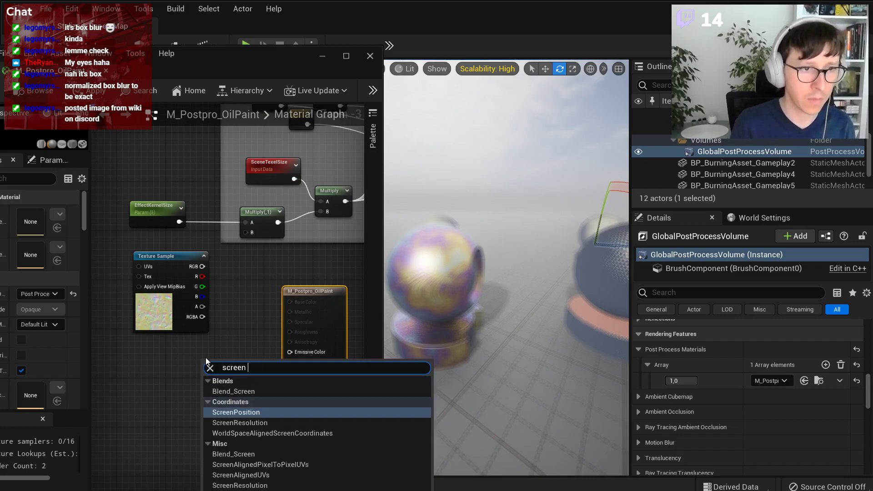
key("Return")
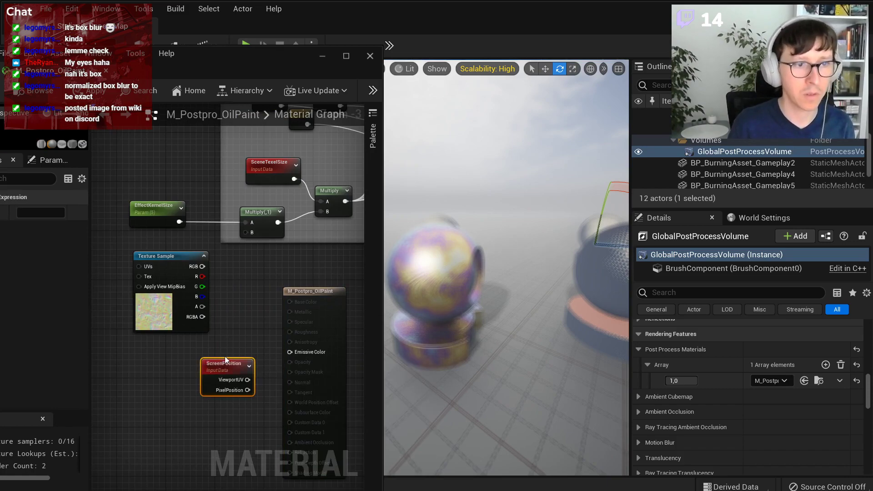
scroll(207, 362, "up", 2)
left_click_drag(250, 383, 310, 353)
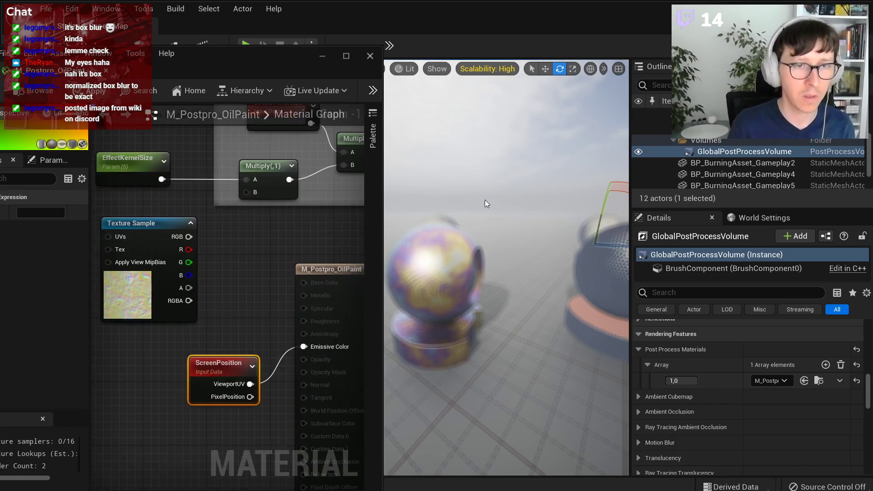
Move the ScreenPosition node away from the material result node and feed its ViewportUV into input A of a new Multiply.
right_click_drag(246, 270, 324, 267)
left_click_drag(281, 363, 68, 357)
right_click_drag(175, 332, 243, 303)
left_click_drag(159, 320, 274, 344)
key("m")
left_click(267, 325)
Add a scalar parameter named TexTiling and place it below the ScreenPosition node.
key("s")
left_click(183, 353)
type("TexTili")
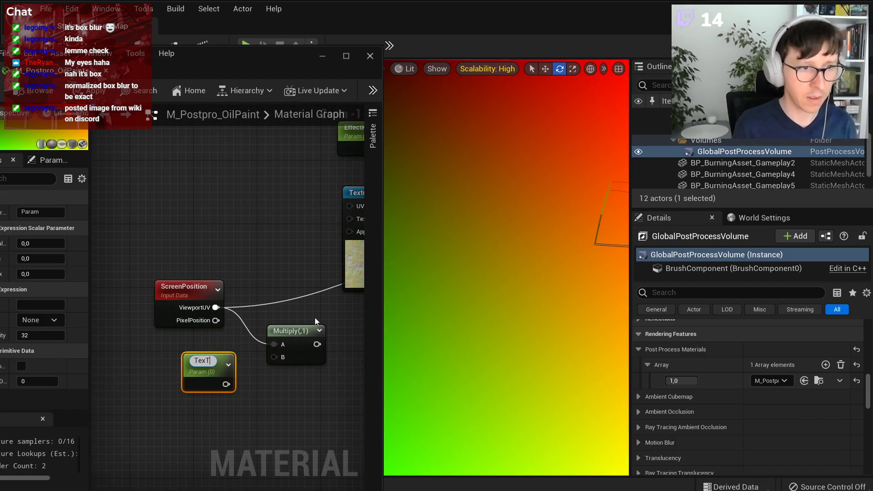
type("ng")
key("Return")
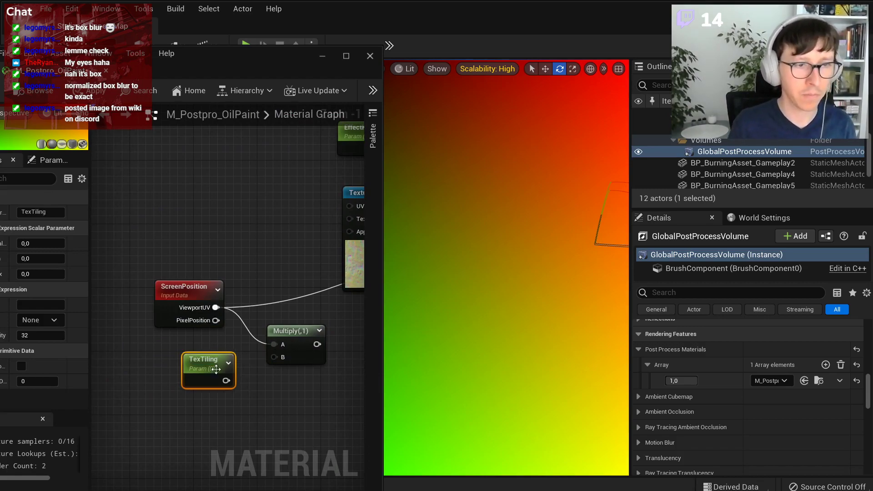
left_click_drag(220, 378, 159, 392)
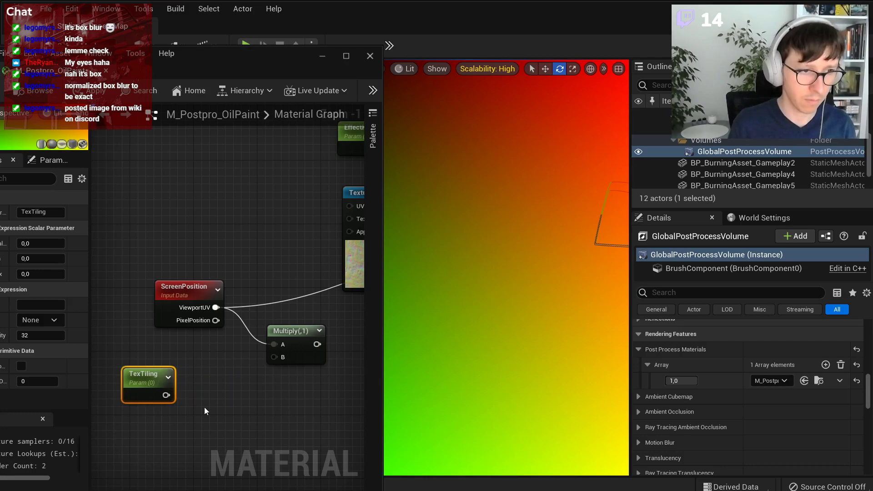
Duplicate the TexTiling parameter and rename the copy TexAspectRatio.
left_click(140, 425)
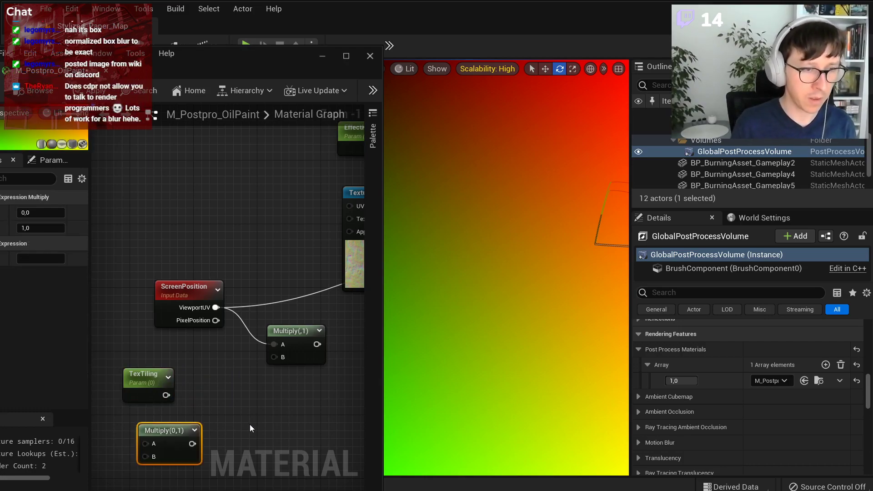
key("Delete")
left_click(155, 388)
key("ctrl+d")
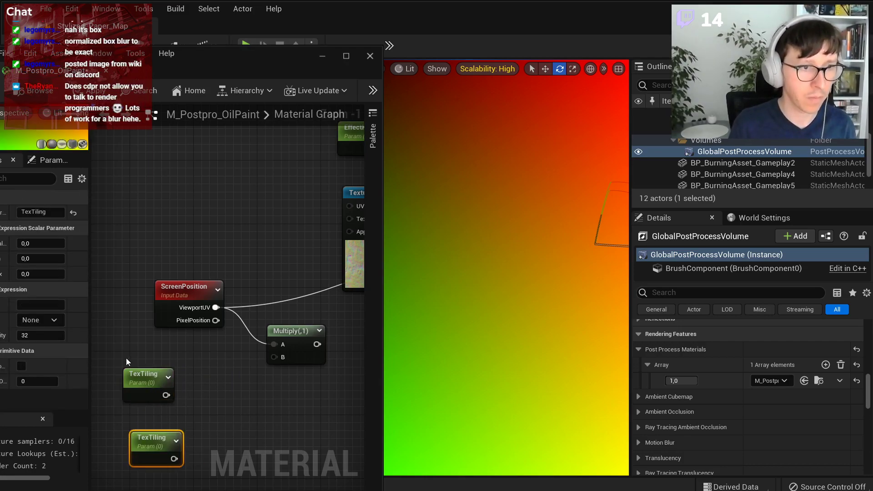
type("TexAsp")
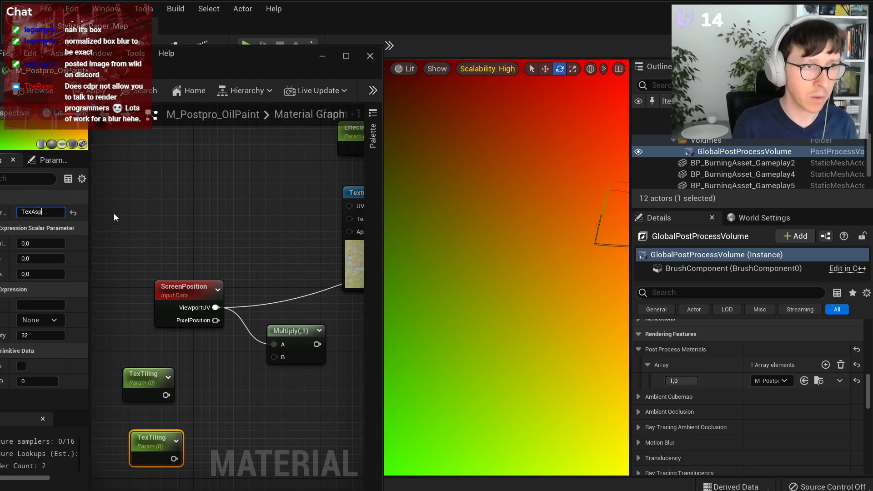
type("ectRatio")
key("Return")
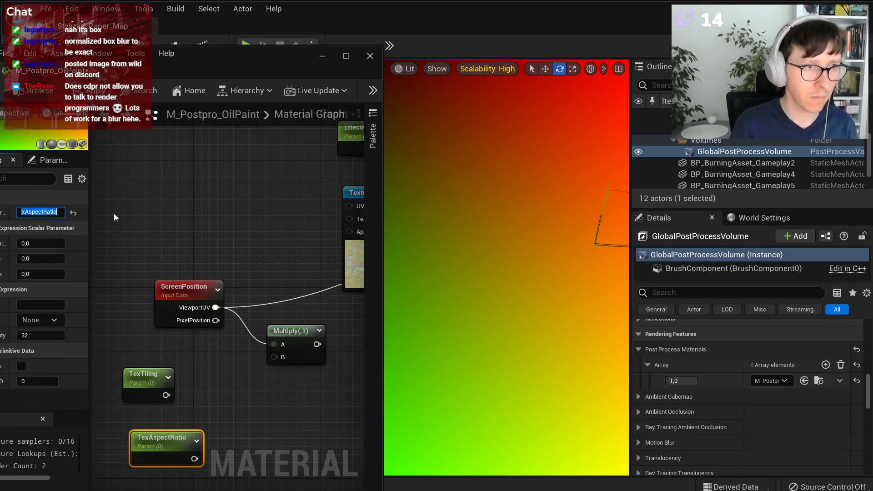
Add a constant between TexTiling and TexAspectRatio and set its value to 1.
right_click_drag(261, 241, 283, 138)
left_click(186, 329)
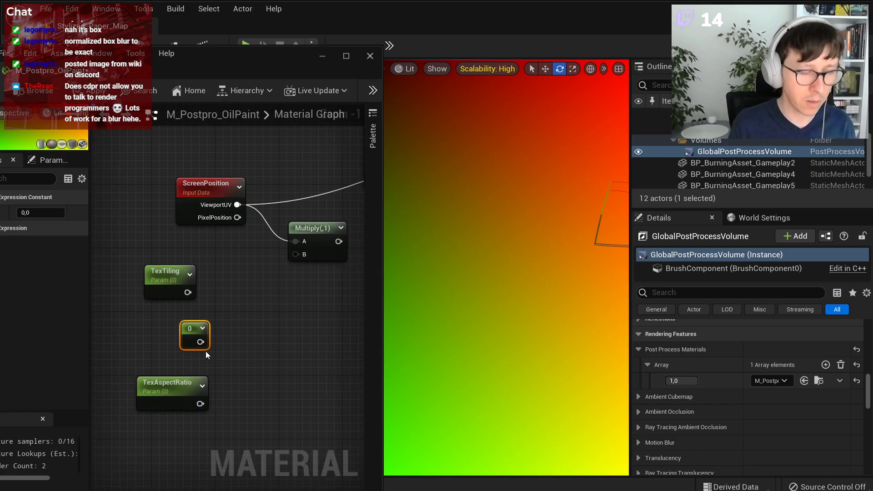
left_click(26, 212)
type("1")
key("Return")
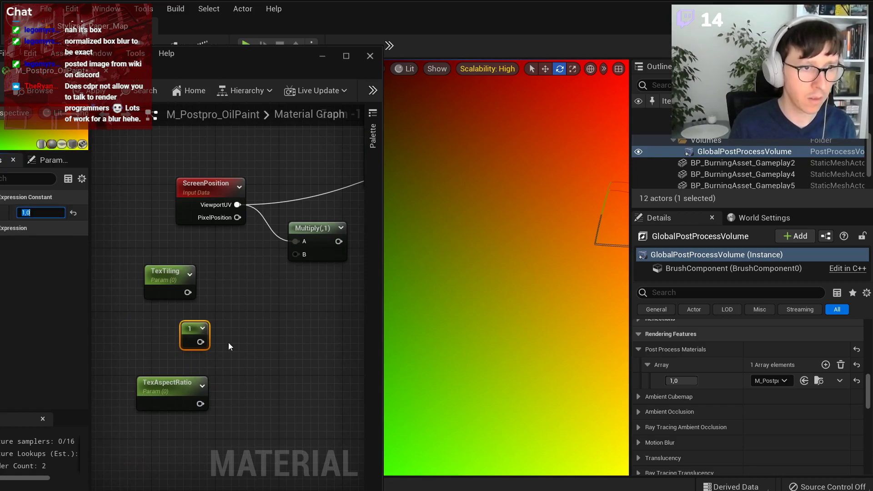
Add an Append node with the constant 1 as input A and TexAspectRatio as input B.
right_click(229, 342)
type("append")
key("Return")
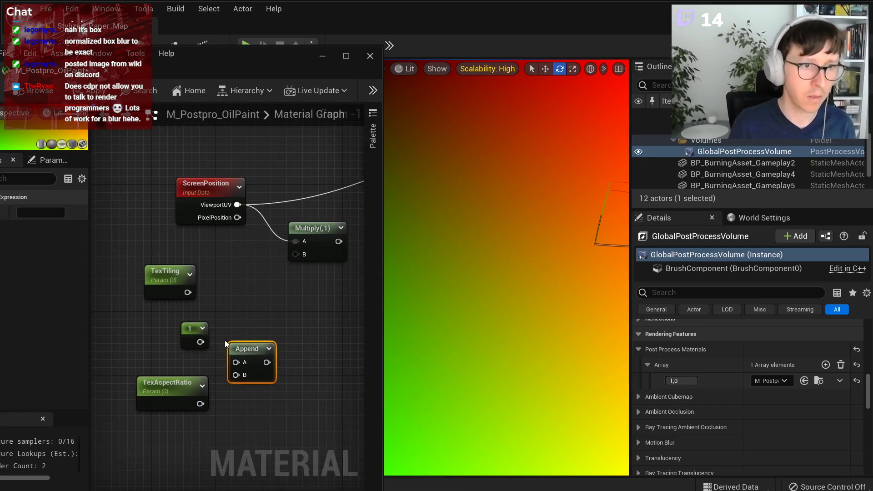
left_click_drag(200, 342, 236, 362)
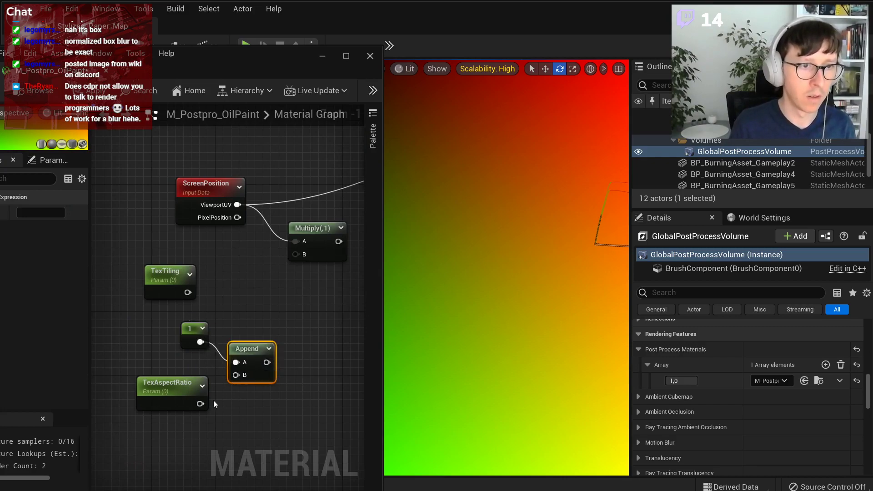
left_click_drag(211, 400, 195, 368)
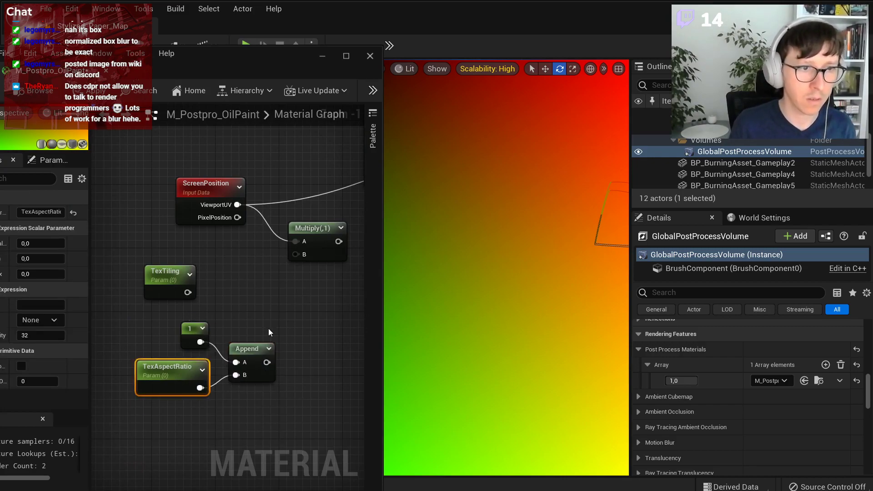
Add a Divide node that divides TexTiling by the appended vector, and feed its result into input B of the ScreenPosition Multiply.
left_click(160, 339)
left_click_drag(160, 335, 207, 371)
right_click(227, 305)
type("div")
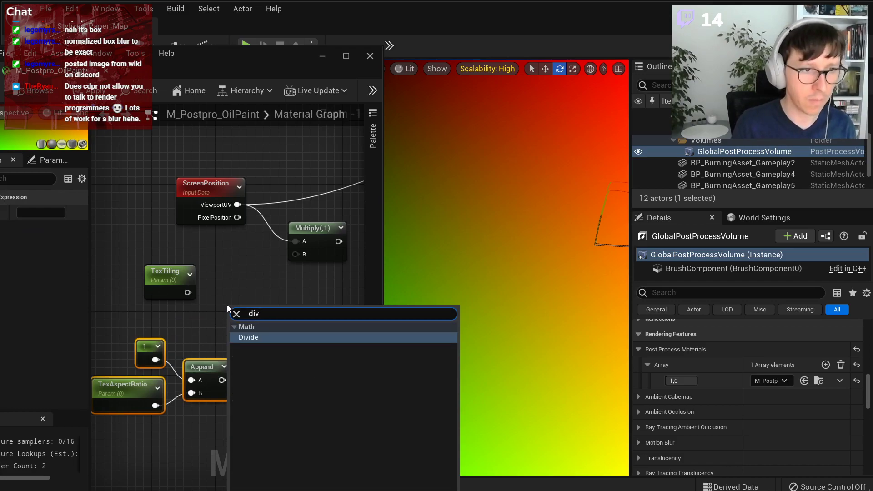
key("Return")
left_click_drag(188, 292, 295, 255)
right_click_drag(318, 325, 295, 341)
scroll(220, 346, "down", 2)
left_click_drag(214, 434, 154, 378)
left_click_drag(193, 382, 181, 359)
left_click(310, 386)
right_click_drag(312, 386, 280, 391)
Set the default values of the TexTiling and TexAspectRatio parameters to 1.
left_click(156, 321)
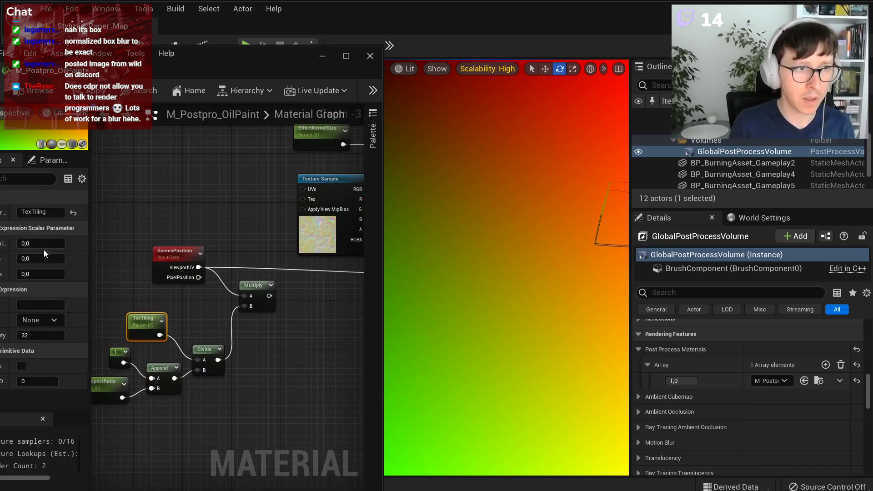
left_click(105, 386)
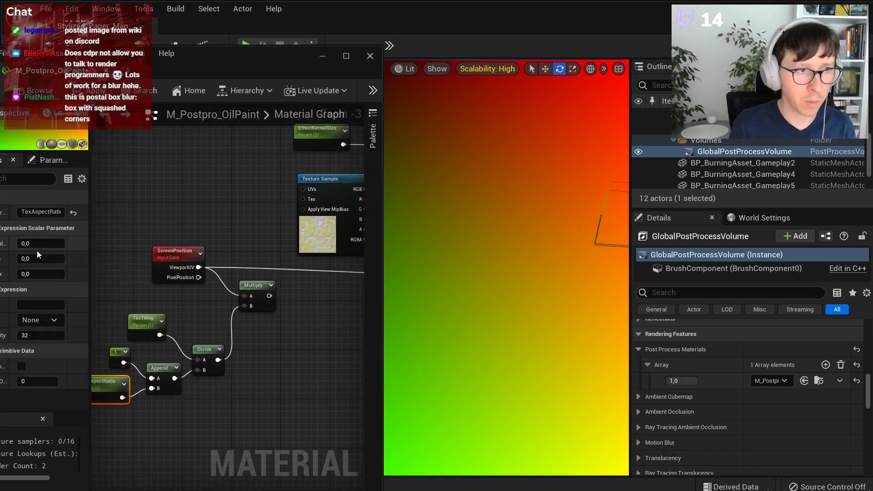
key("Return")
Look over the material graph and search the node list for an existing aspect ratio node.
right_click_drag(324, 354, 238, 376)
scroll(192, 311, "down", 2)
right_click_drag(301, 225, 185, 339)
right_click_drag(272, 231, 110, 336)
scroll(268, 275, "down", 4)
right_click_drag(279, 269, 143, 300)
right_click_drag(132, 334, 347, 273)
scroll(189, 384, "up", 6)
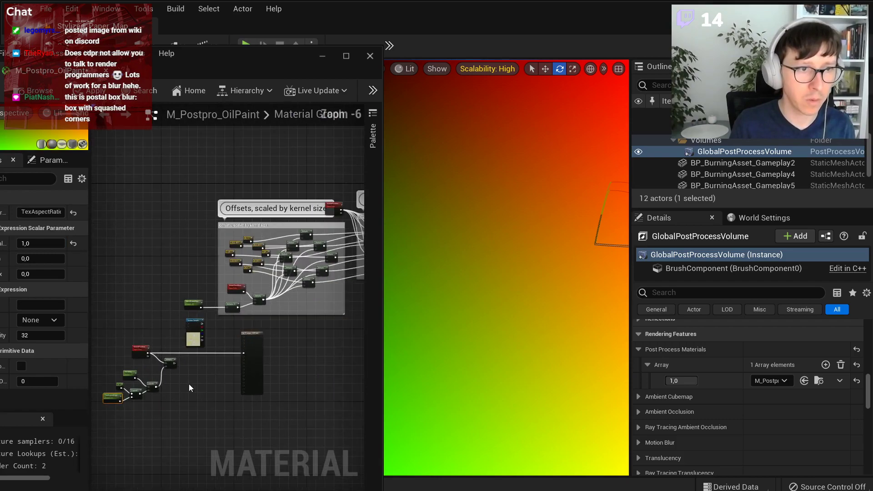
right_click(168, 332)
type("aspe")
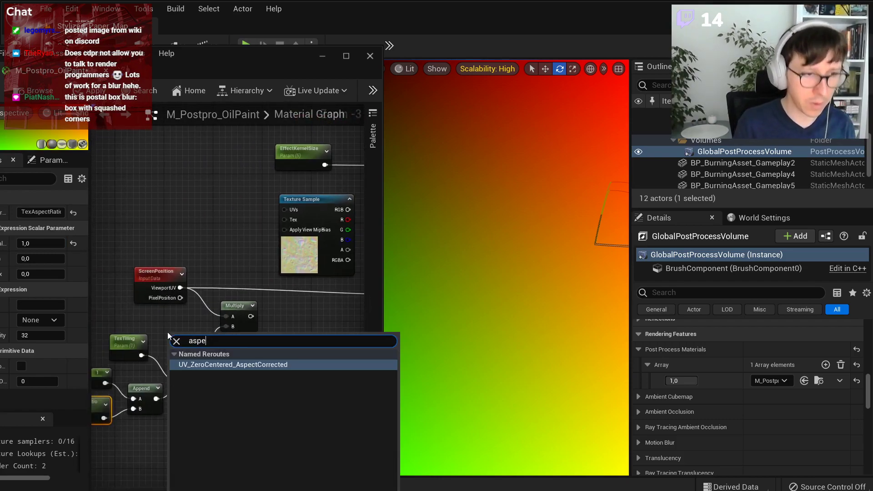
key("BackSpace")
key("BackSpace")
key("BackSpace")
key("BackSpace")
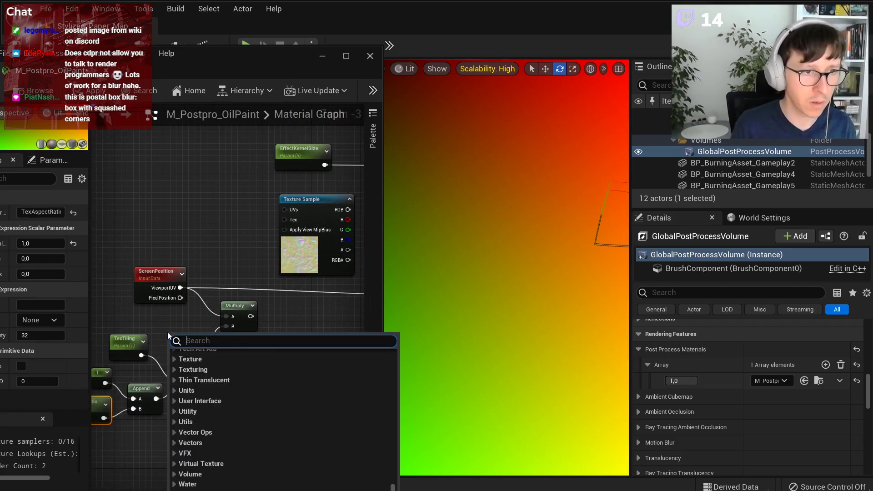
left_click(306, 170)
Add a named reroute declaration called AspectRatio to the Append output of the Aspect ratio group.
scroll(306, 171, "down", 6)
right_click_drag(334, 200, 264, 241)
scroll(199, 264, "up", 7)
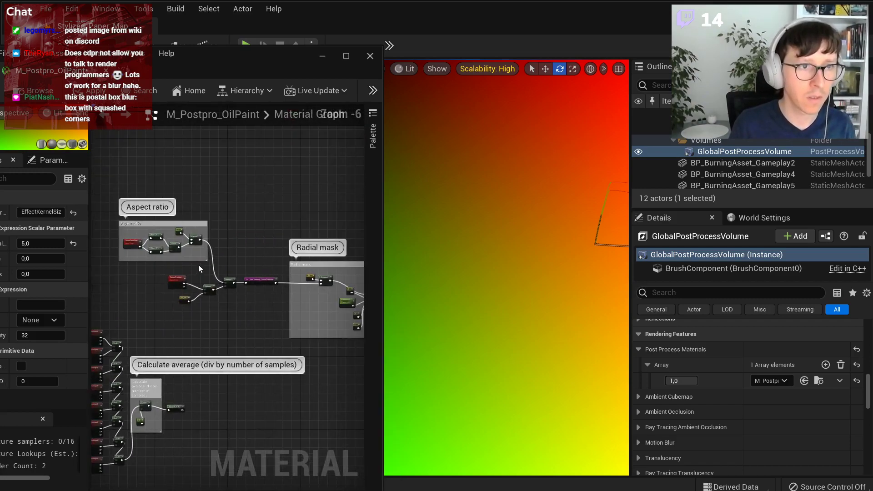
right_click_drag(195, 278, 303, 324)
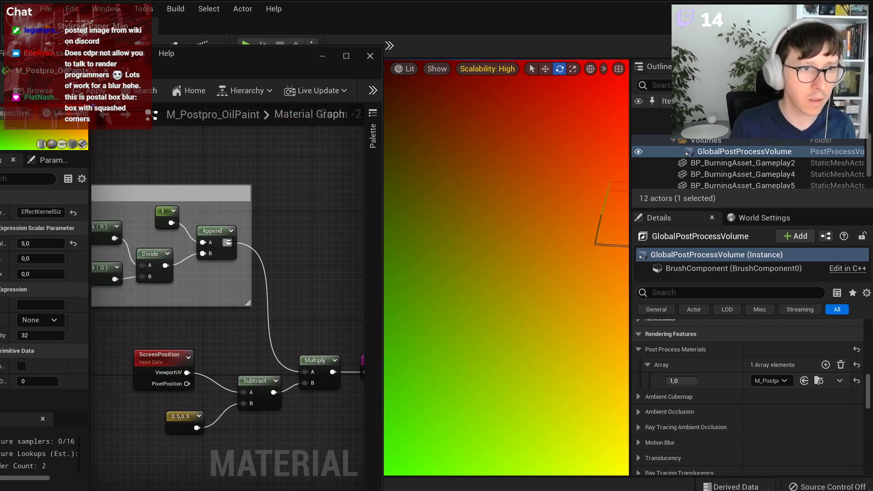
left_click_drag(229, 243, 281, 230)
type("named")
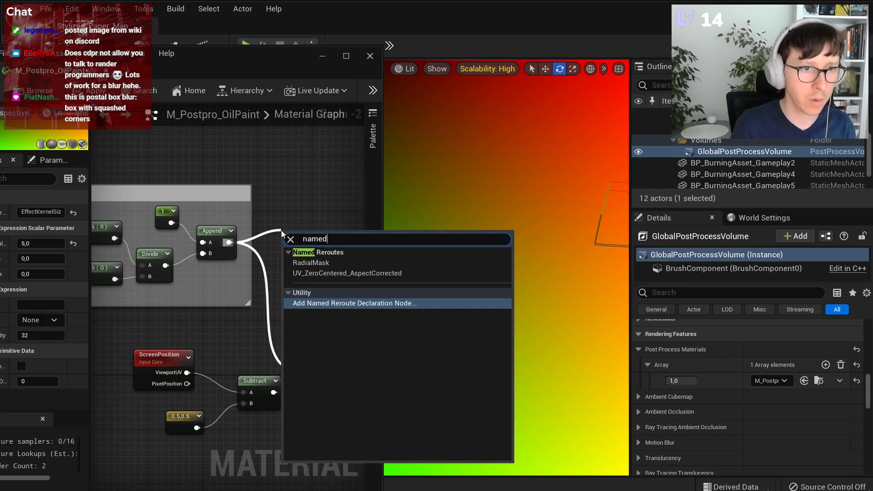
key("Return")
type("AspectR")
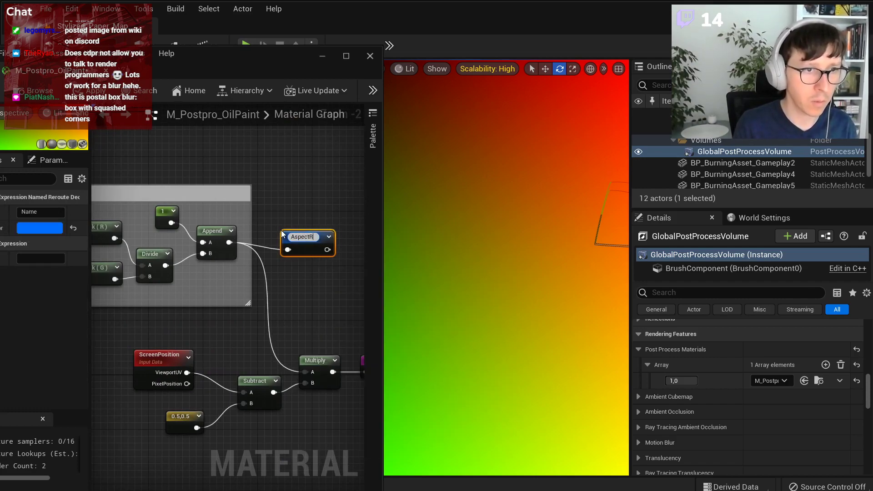
key("Return")
Place the AspectRatio named reroute near the ScreenPosition node and connect it to input B of the Multiply.
scroll(281, 231, "down", 5)
right_click_drag(94, 403, 221, 340)
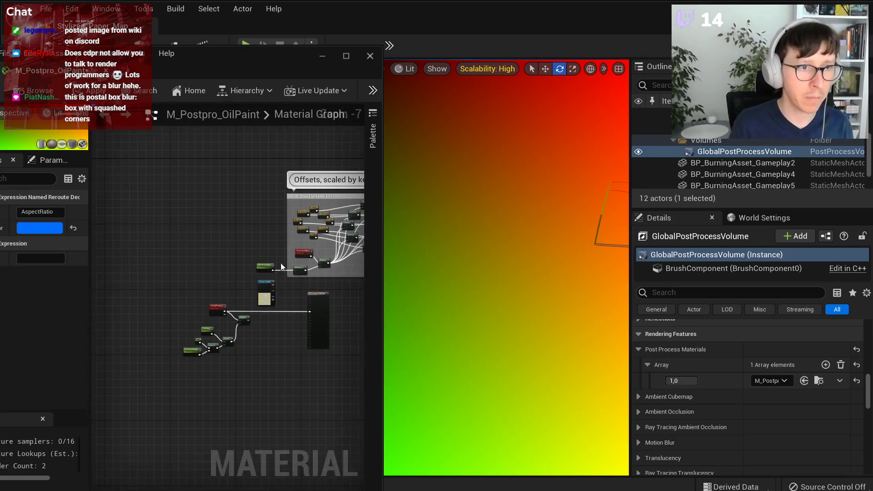
scroll(221, 342, "up", 3)
right_click(178, 268)
type("asp")
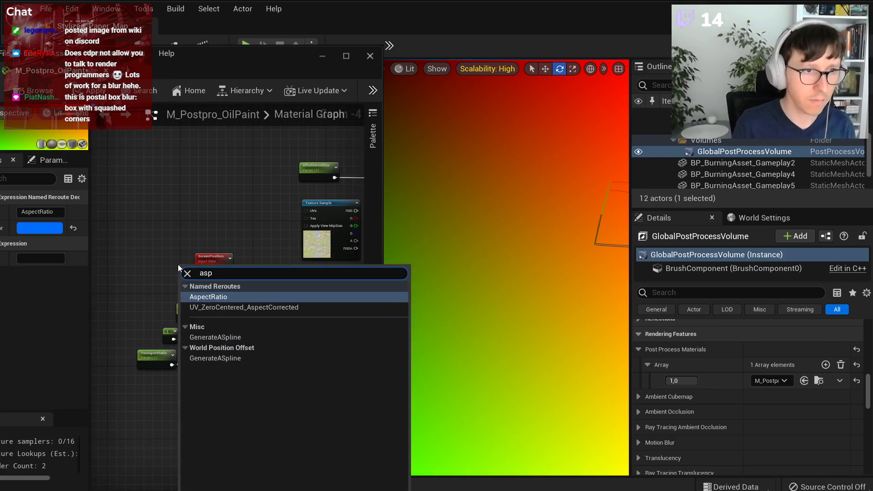
key("Return")
scroll(178, 265, "up", 2)
left_click_drag(184, 272, 309, 316)
Delete the TexAspectRatio, constant 1 and Append nodes, and reposition the Divide node beyond the Multiply.
left_click_drag(276, 429, 151, 351)
left_click_drag(139, 444, 265, 357)
key("Delete")
left_click_drag(203, 336, 349, 344)
right_click_drag(307, 364, 224, 377)
left_click_drag(275, 354, 295, 326)
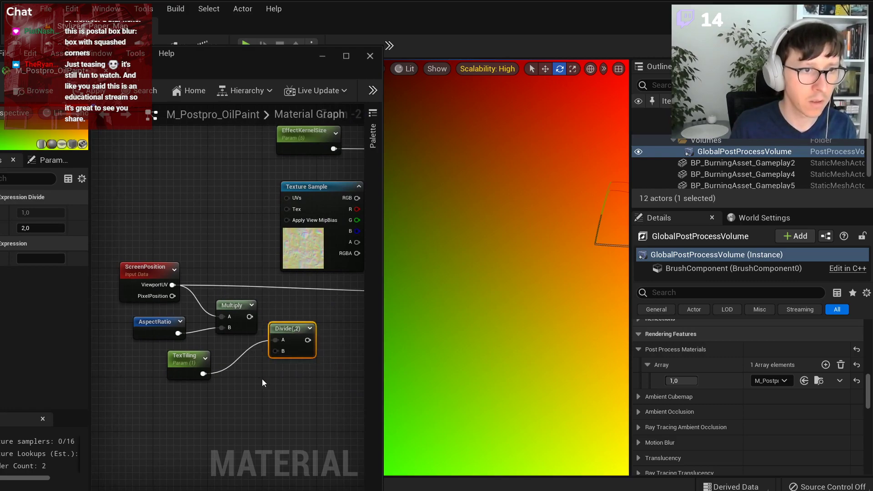
Move the tiling nodes lower, add the UV_ZeroCentered_AspectCorrected named reroute and connect it to input A of the Multiply.
left_click_drag(317, 386, 165, 321)
left_click_drag(228, 308, 266, 362)
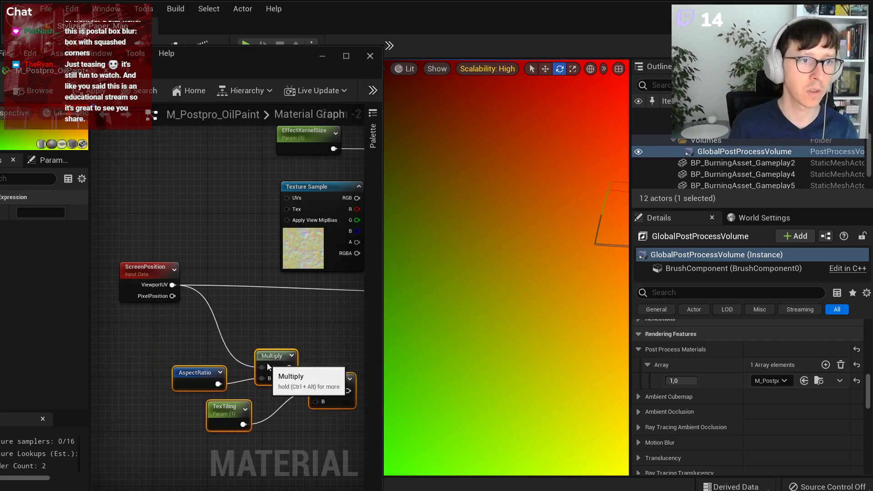
scroll(153, 297, "down", 5)
scroll(214, 284, "up", 3)
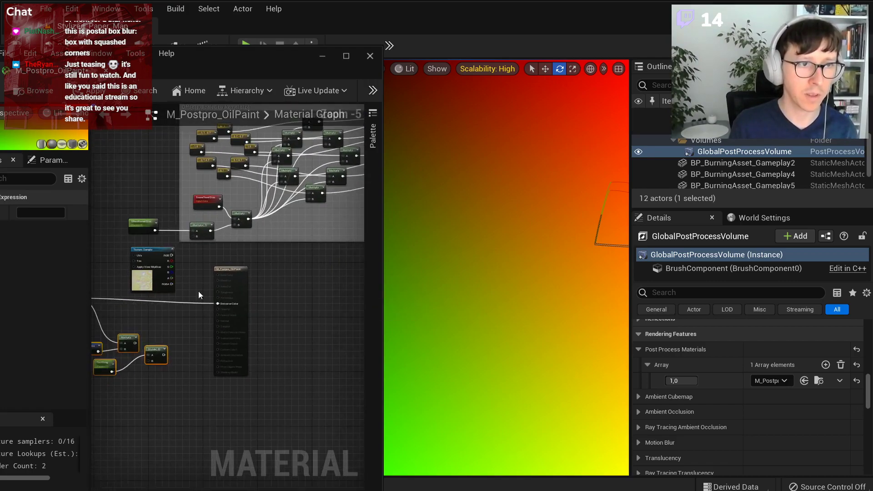
right_click(178, 291)
type("zero")
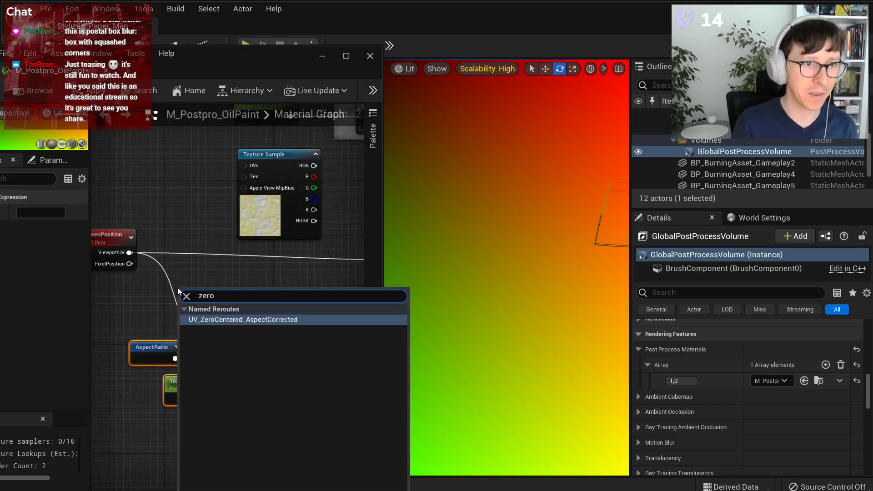
key("Return")
left_click_drag(238, 296, 220, 342)
Delete the AspectRatio reroute usage and the Multiply node beside the TexTiling parameter.
left_click(113, 239)
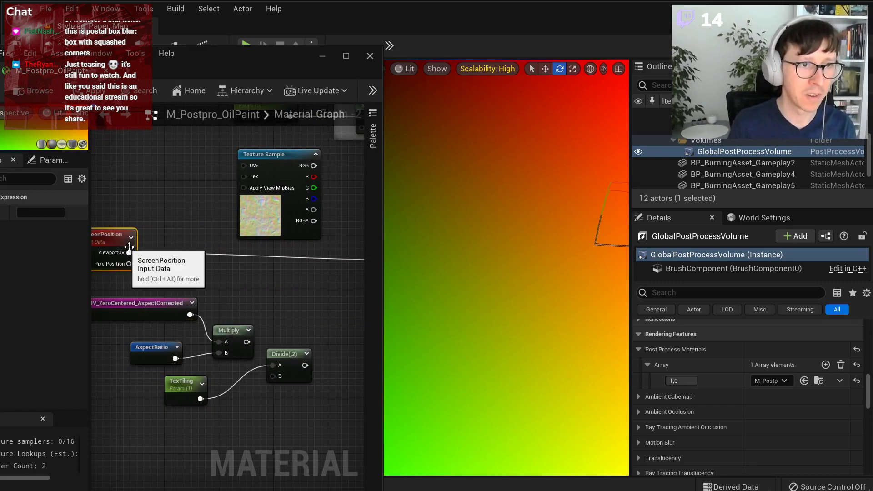
left_click(154, 348)
key("Delete")
left_click(228, 331)
key("Delete")
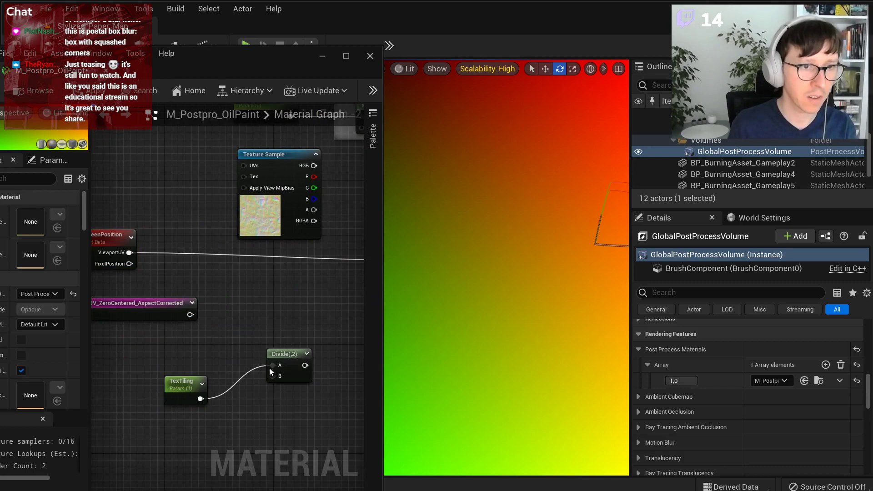
Replace the Divide with a Multiply fed by UV_ZeroCentered_AspectCorrected and TexTiling, and place TexTiling beside it.
left_click_drag(248, 344, 307, 377)
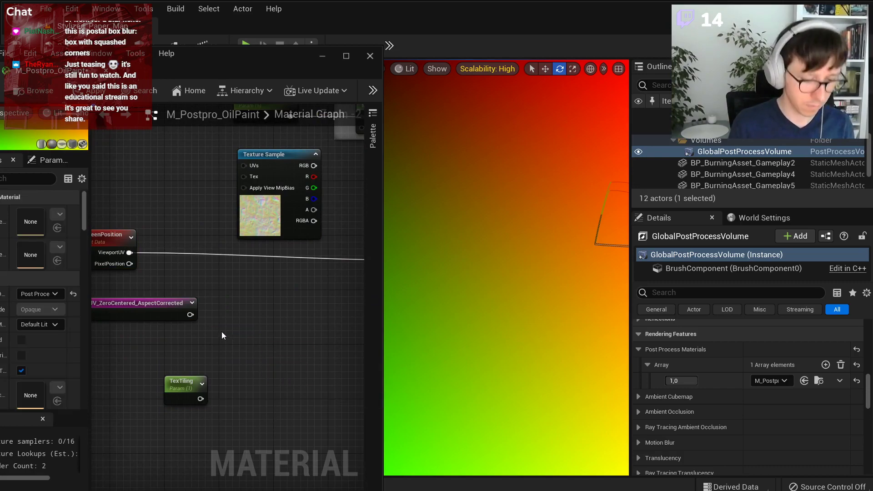
left_click(220, 320)
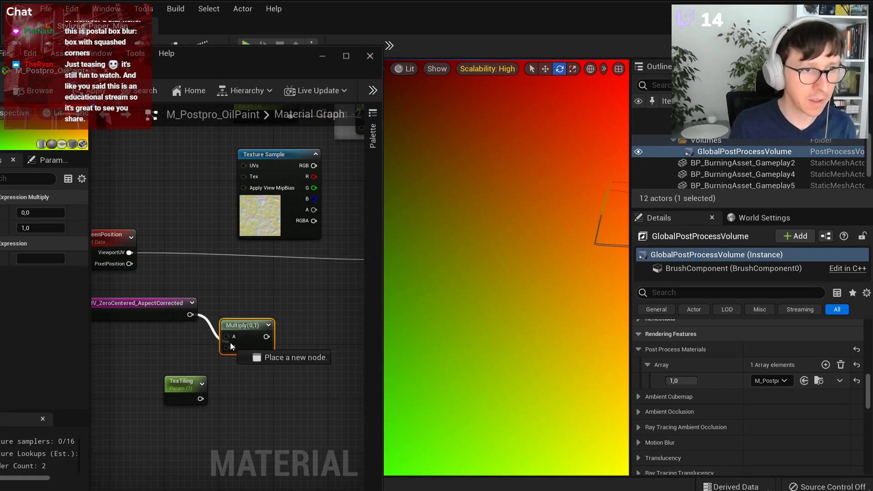
left_click_drag(200, 399, 226, 347)
left_click_drag(181, 382, 161, 345)
Delete the ScreenPosition node and connect the tiling Multiply to the Texture Sample's UVs.
left_click(135, 264)
key("Delete")
left_click_drag(152, 276, 244, 166)
left_click(218, 190)
right_click_drag(294, 279, 240, 311)
scroll(245, 307, "down", 1)
Move the noise texture nodes lower, connect the Texture Sample's RGB to Emissive Color and apply the material.
left_click_drag(277, 314, 87, 195)
left_click_drag(318, 200, 322, 310)
left_click(307, 250)
right_click_drag(307, 248, 206, 217)
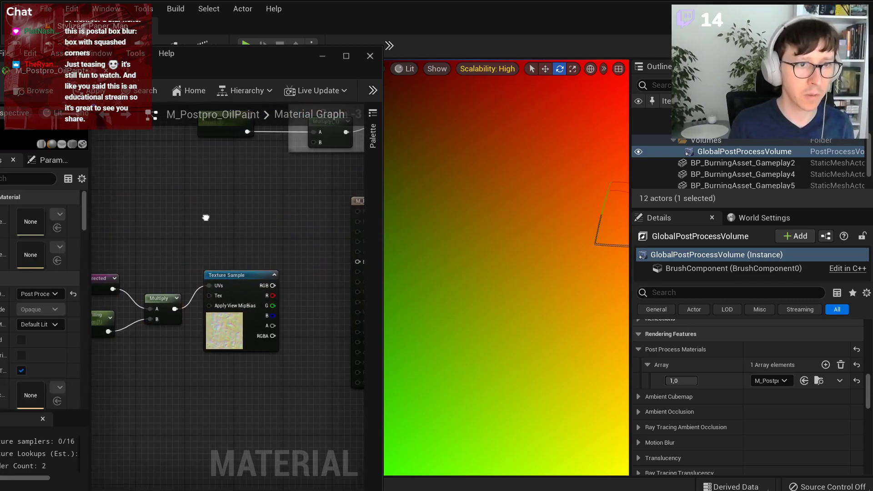
left_click_drag(271, 287, 311, 261)
right_click_drag(114, 270, 284, 260)
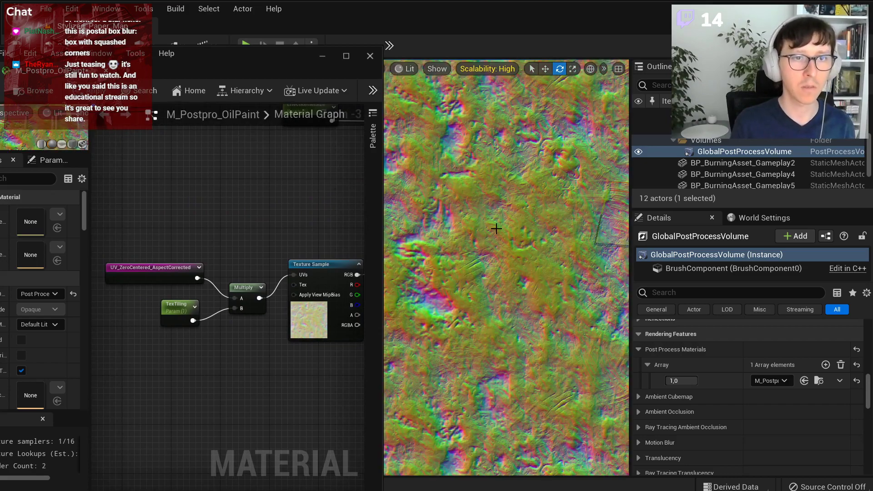
Move the material editor window clear of the viewport, set TexTiling's default value to 3 and apply the material.
left_click_drag(273, 54, 201, 431)
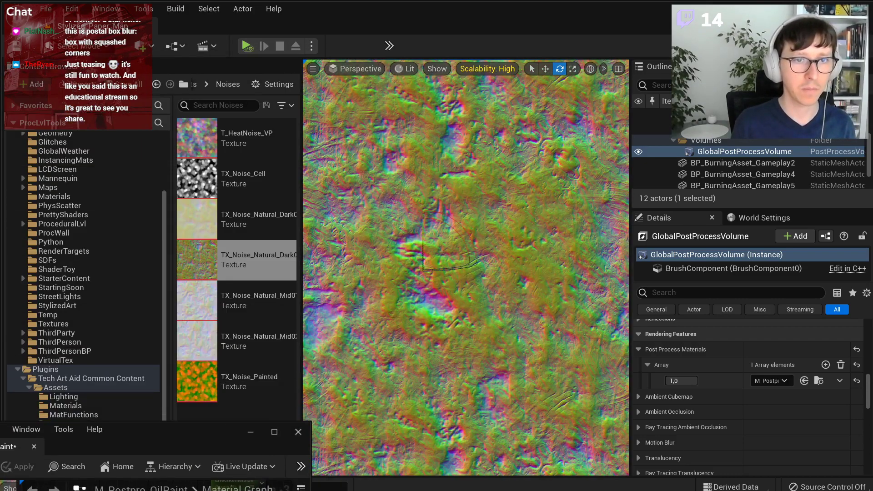
left_click_drag(163, 438, 223, 112)
left_click(166, 357)
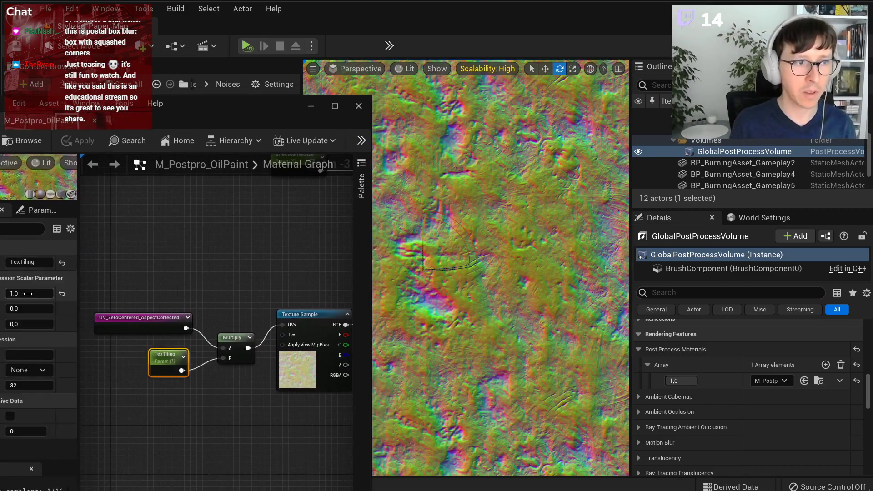
left_click(29, 293)
type("3")
key("Return")
left_click(82, 141)
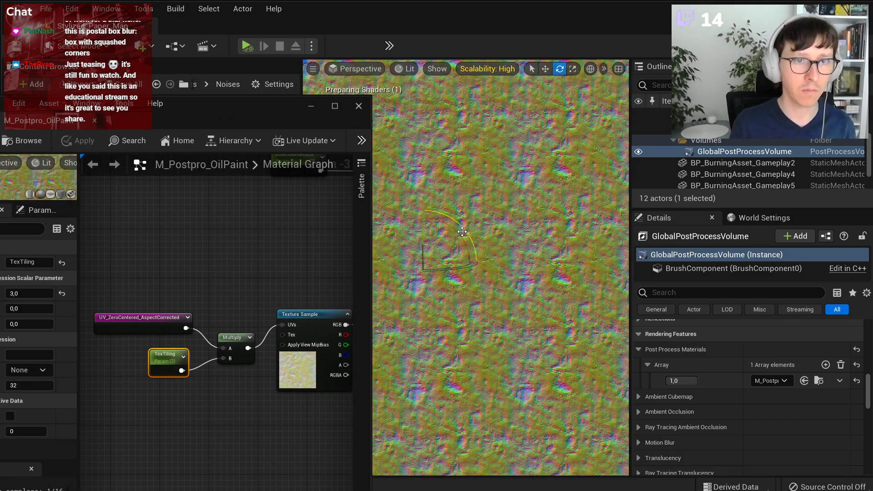
Set TexTiling's default value to 8 and apply the material.
left_click(35, 294)
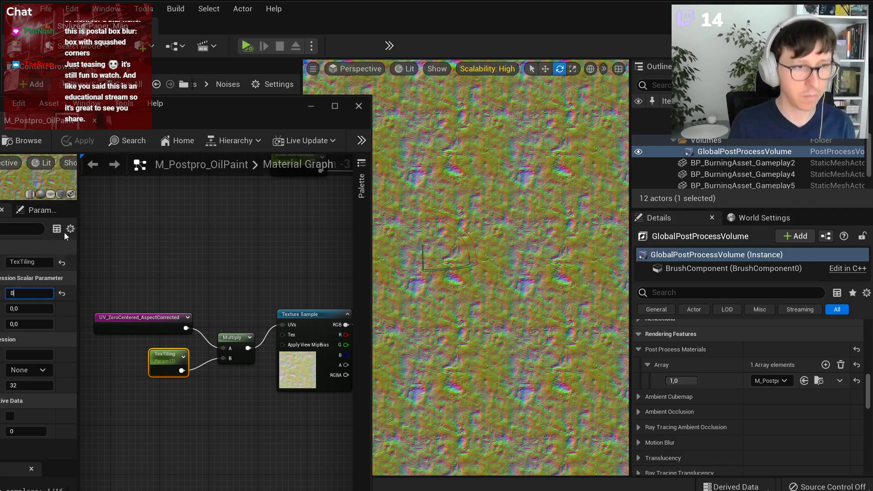
key("Return")
left_click(82, 140)
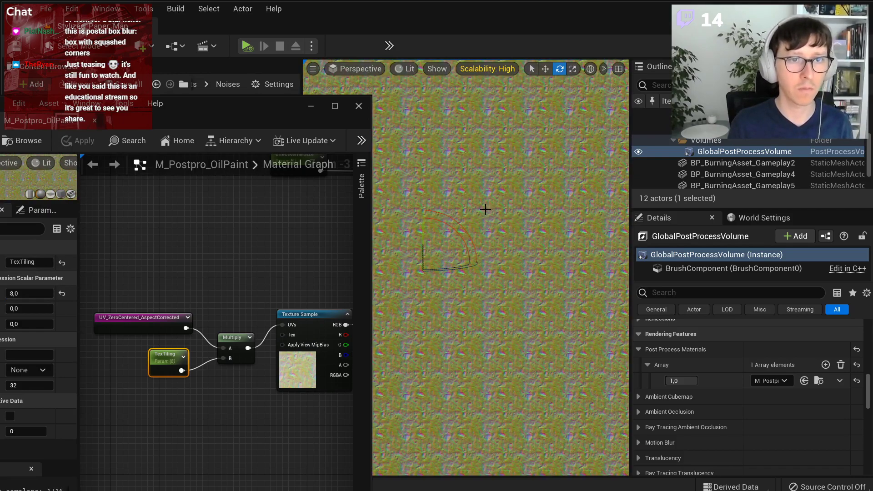
Set TexTiling's default value to 4 and apply the material.
type("2")
key("BackSpace")
type("4")
key("Return")
left_click(75, 140)
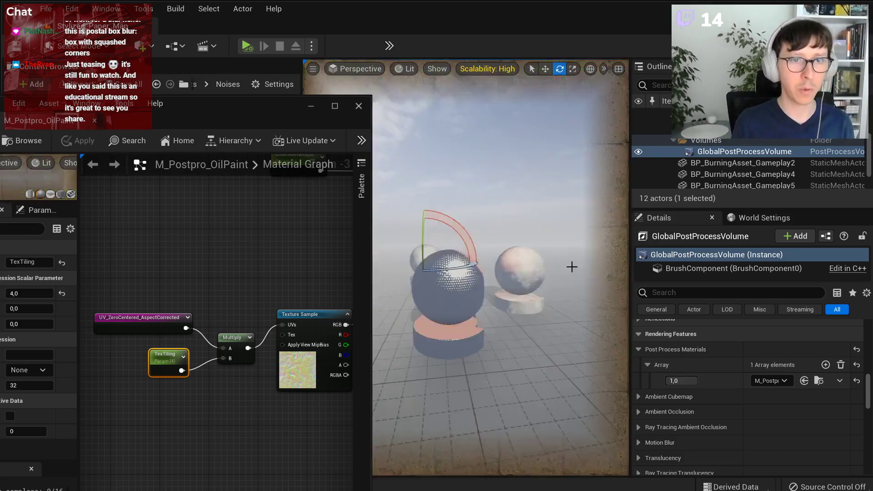
Move the Texture Sample and its UV tiling nodes farther from the material output to make room.
right_click_drag(217, 413, 184, 395)
left_click_drag(152, 277, 280, 348)
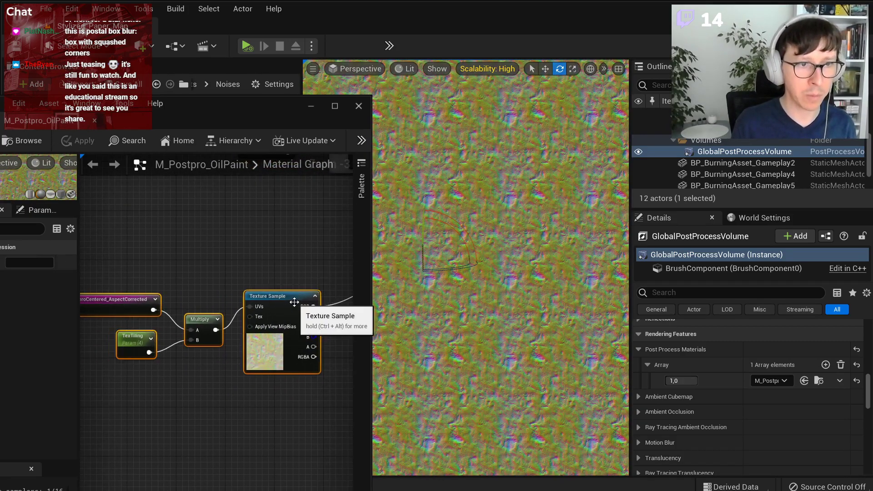
left_click_drag(294, 303, 215, 271)
left_click(270, 318)
scroll(270, 300, "up", 2)
scroll(217, 305, "up", 1)
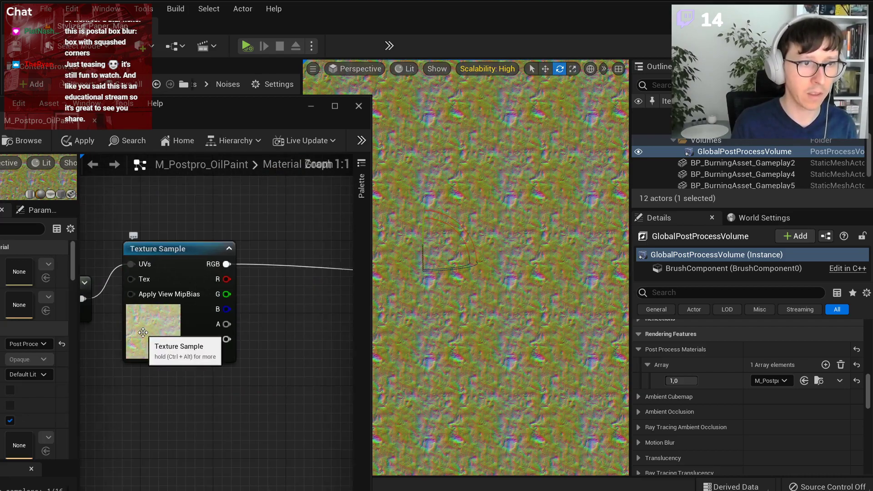
right_click_drag(249, 335, 280, 381)
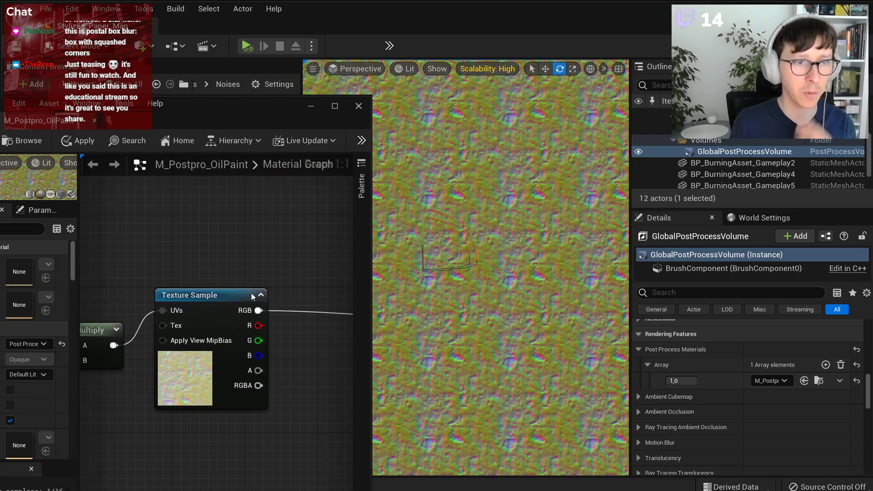
Shift the noise texture nodes farther back and add an R G component mask fed by the Texture Sample's RGB.
scroll(178, 242, "down", 3)
right_click_drag(177, 242, 271, 262)
left_click_drag(115, 249, 282, 350)
left_click(262, 347)
left_click_drag(291, 298, 208, 290)
scroll(218, 335, "up", 2)
scroll(189, 312, "up", 1)
type("comp")
key("Return")
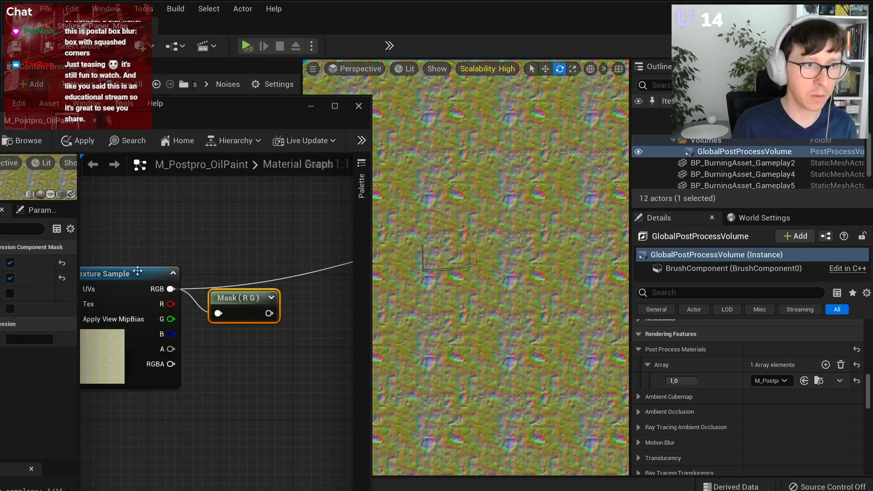
Connect the R G mask to Emissive Color, bring the output node closer and apply the material.
left_click_drag(160, 112, 230, 114)
scroll(283, 302, "down", 2)
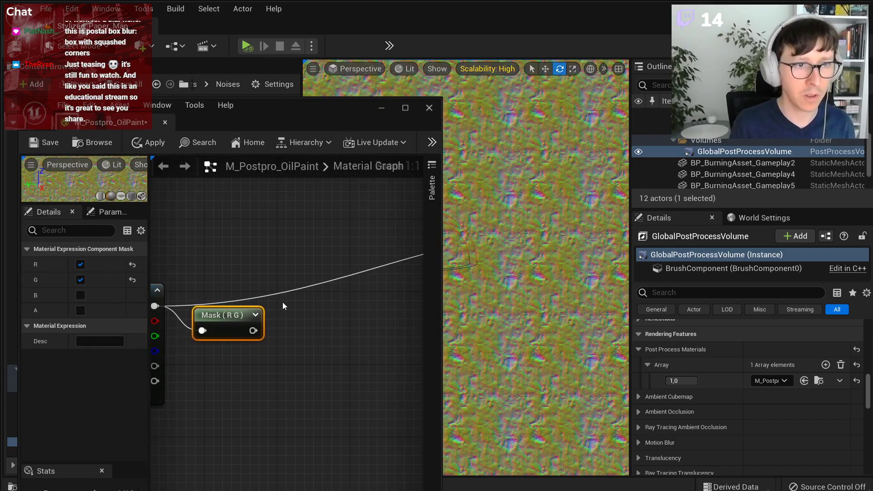
left_click_drag(208, 340, 412, 341)
left_click(186, 211)
left_click_drag(192, 324, 397, 327)
left_click_drag(407, 266, 243, 266)
right_click_drag(157, 263, 321, 252)
left_click(139, 145)
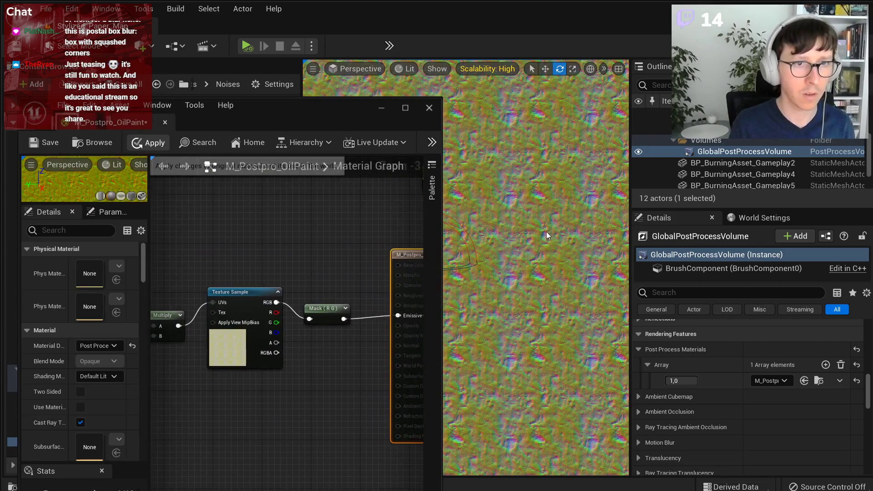
right_click_drag(270, 286, 255, 279)
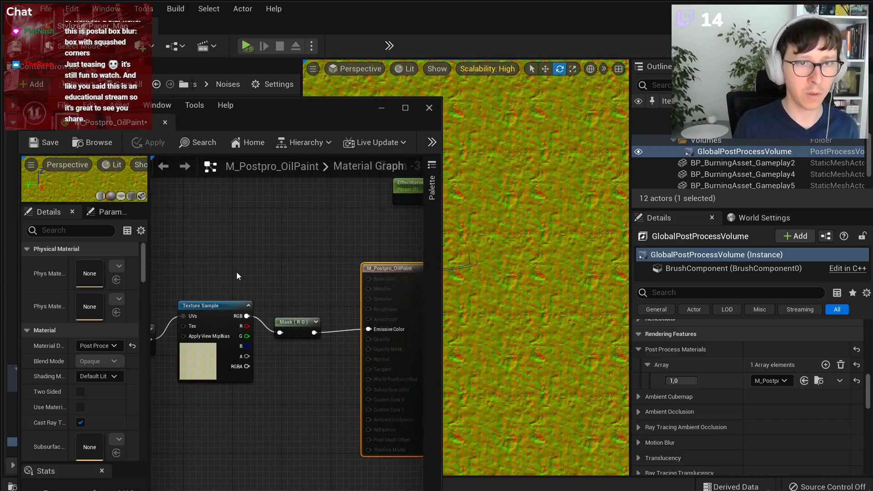
Move the noise nodes back from the output and add a Multiply with the R G mask in input A.
scroll(236, 272, "down", 1)
right_click_drag(246, 273, 396, 253)
left_click_drag(200, 253, 382, 353)
left_click(364, 350)
scroll(363, 318, "up", 2)
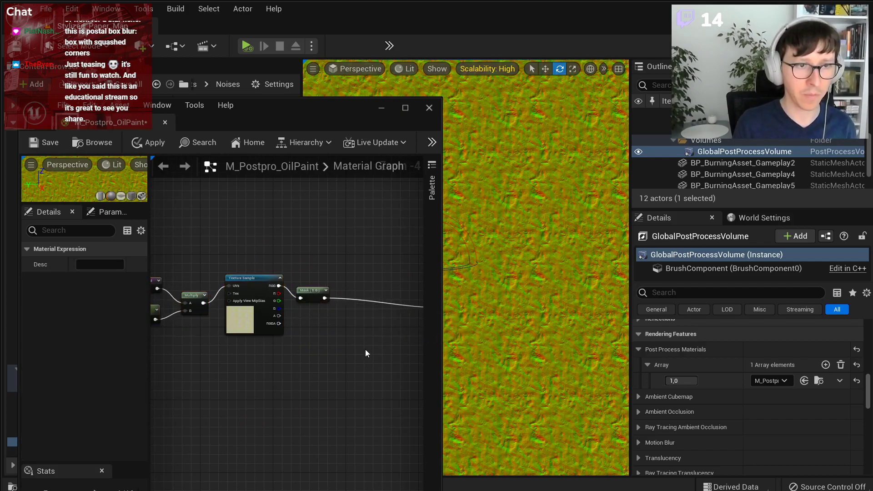
left_click(364, 264)
mouse_move(308, 287)
left_mouse_down()
mouse_move(351, 280)
mouse_move(321, 280)
left_mouse_up()
Add a scalar parameter named TexStrength and connect it to input B of the new Multiply.
left_click(302, 306)
type("Tex")
key("Return")
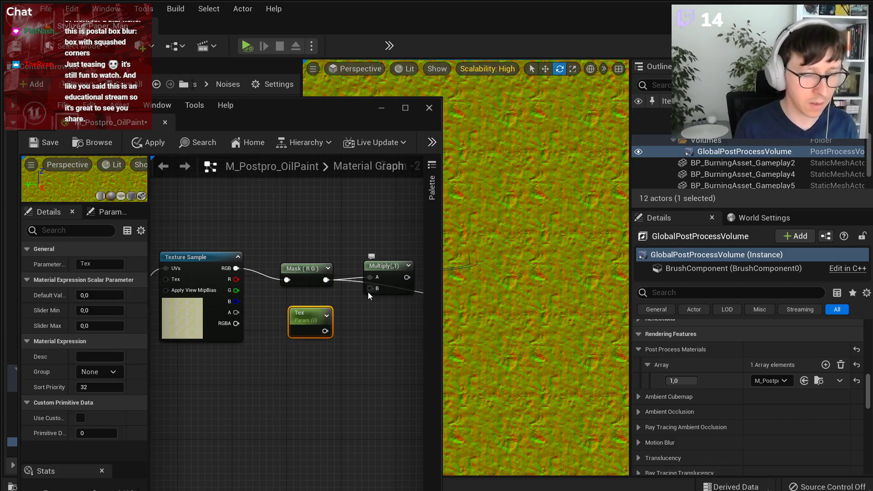
left_click(115, 264)
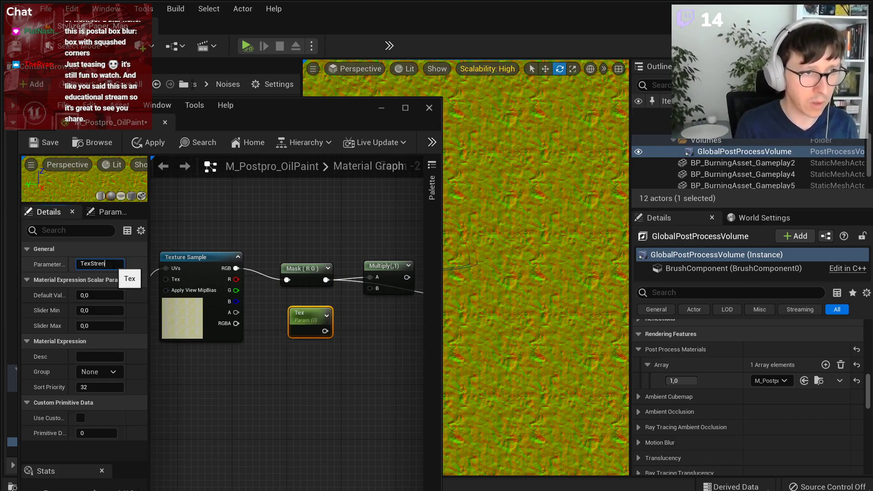
type("Strength")
key("Return")
scroll(275, 325, "up", 2)
left_click_drag(355, 335, 401, 277)
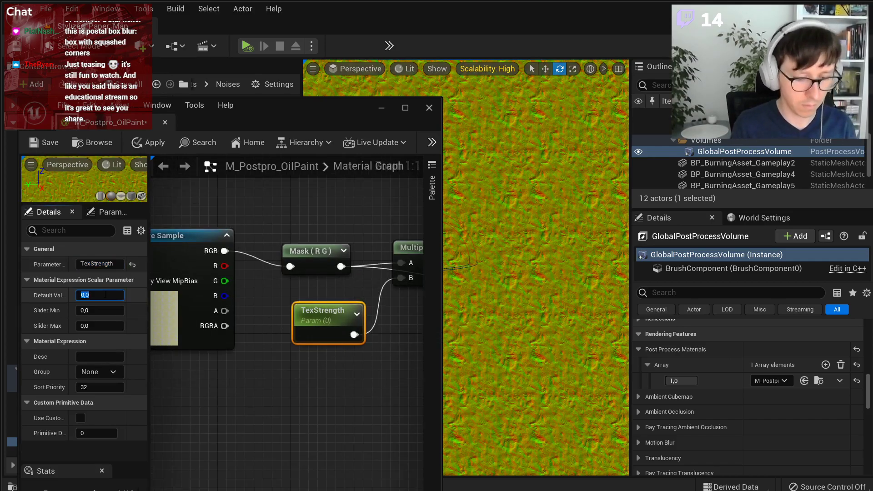
Connect the Multiply to Emissive Color, set TexStrength's default value to 0.5 and apply the material.
right_click_drag(427, 255, 203, 288)
left_click_drag(206, 295, 335, 328)
right_click_drag(262, 270, 396, 251)
left_click(100, 296)
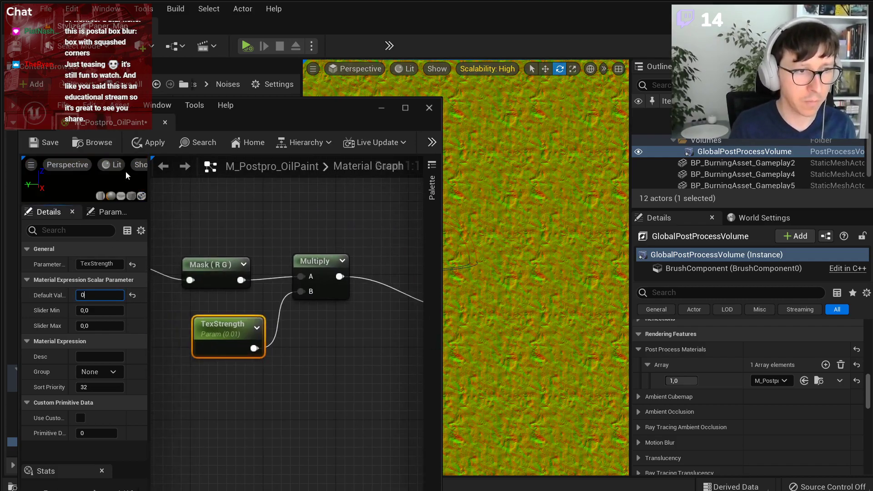
type("0,5")
key("Return")
left_click(148, 142)
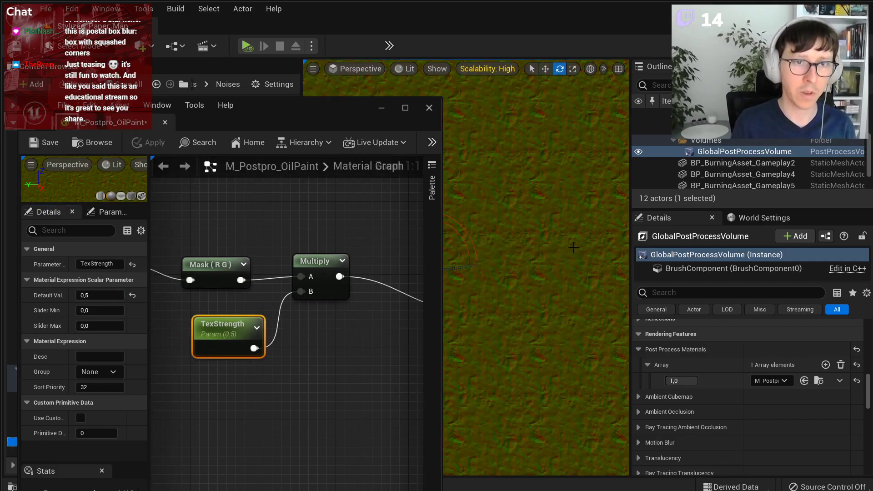
Spread out the noise nodes, leaving a gap between the R G mask and the Multiply with TexStrength.
scroll(291, 346, "down", 5)
left_click_drag(198, 278, 399, 375)
left_click_drag(393, 331, 340, 334)
left_click(323, 362)
scroll(321, 362, "up", 2)
scroll(321, 363, "up", 1)
left_click_drag(366, 289, 304, 364)
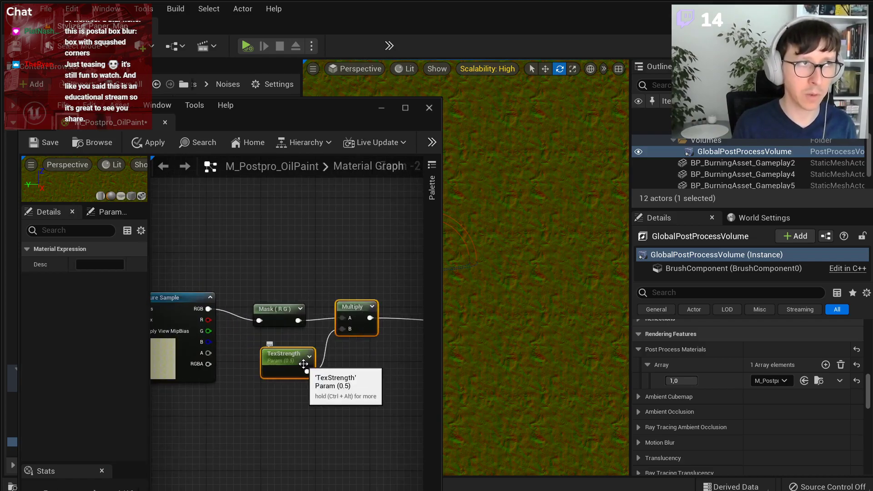
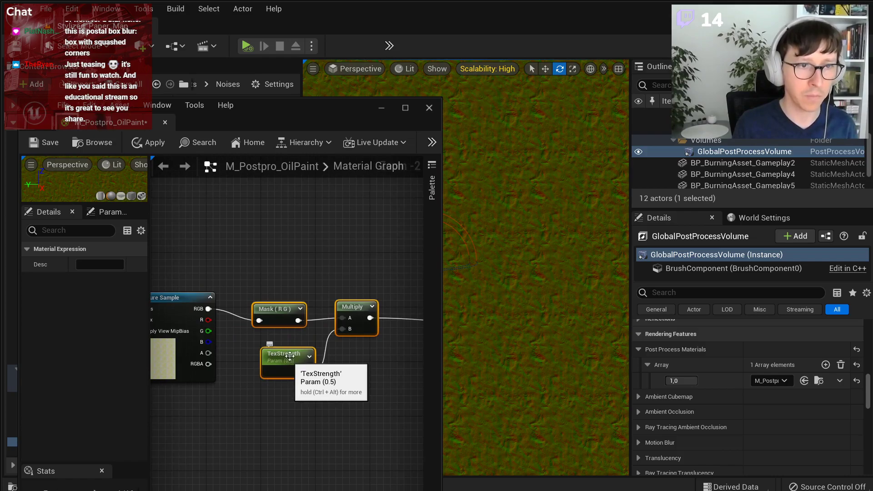
left_click(315, 270)
left_click_drag(364, 285, 379, 386)
left_click_drag(278, 313, 311, 305)
Add a Subtract node with the R G mask's output in input A.
left_click(283, 288)
left_click(303, 280)
key("a")
left_click(302, 281)
key("Delete")
type("subt")
key("Return")
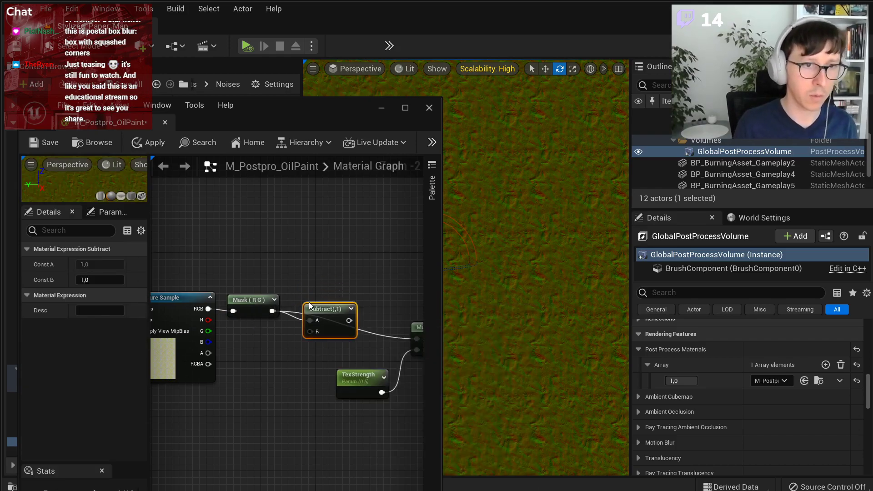
Add a two-component constant of 0.5, 0.5, connect it to the Subtract's input B and move both nodes farther from the mask.
scroll(231, 344, "up", 2)
left_click(239, 341)
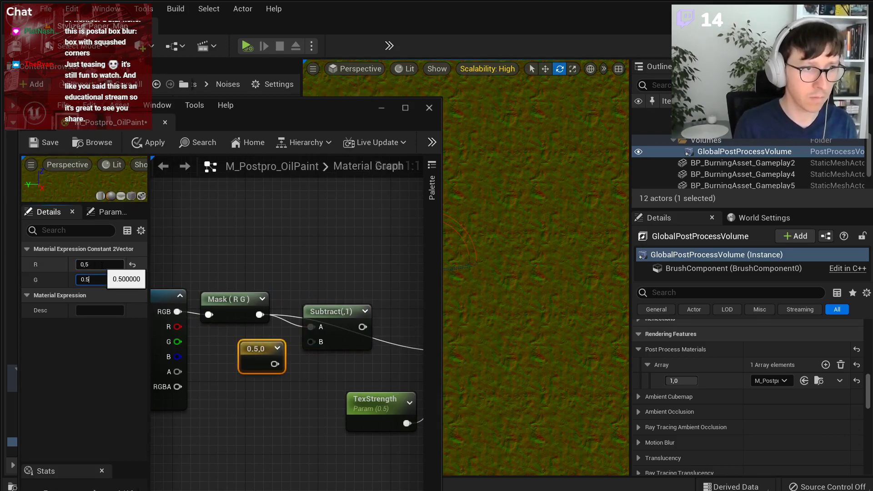
key("Return")
left_click_drag(282, 364, 310, 341)
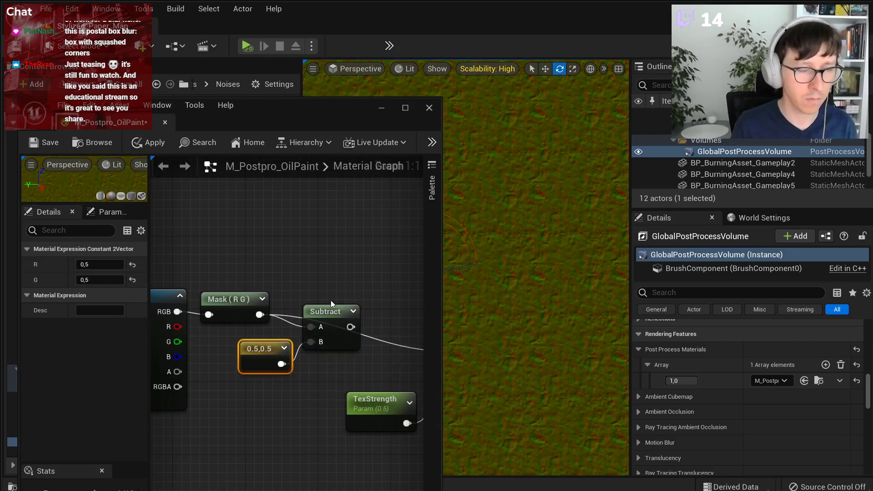
scroll(331, 300, "down", 2)
left_click(336, 308, "ctrl")
left_click_drag(337, 309, 370, 308)
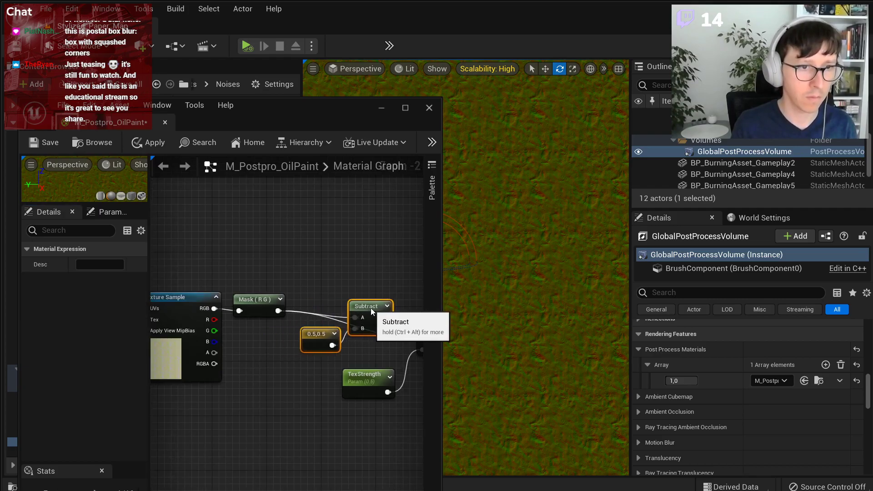
Move the texture chain and R G mask farther from the Subtract and its constant to make room.
left_click(312, 293)
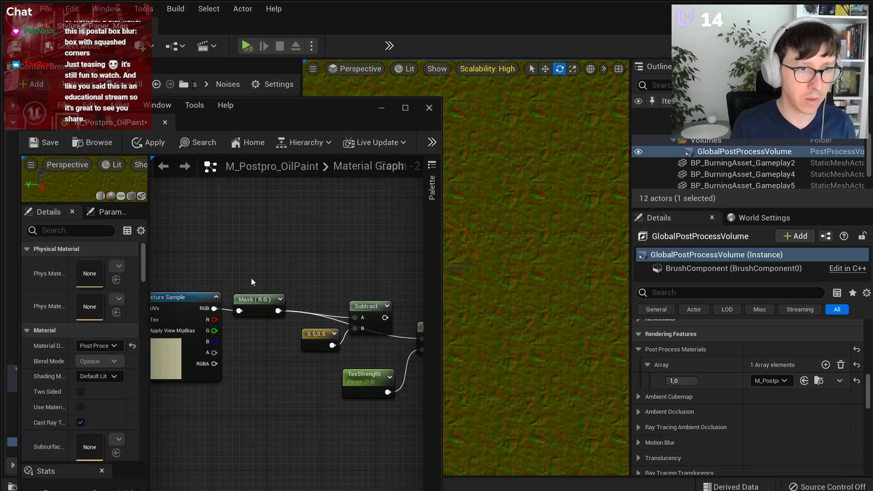
scroll(251, 282, "down", 3)
left_click_drag(348, 278, 166, 325)
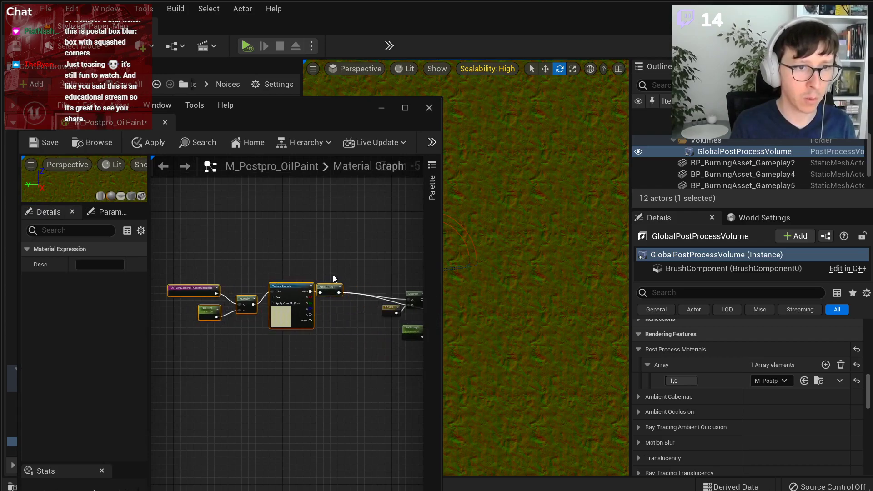
left_click(379, 282)
right_click_drag(385, 283, 273, 284)
scroll(273, 283, "up", 3)
left_click_drag(317, 295, 280, 337)
left_click(183, 290)
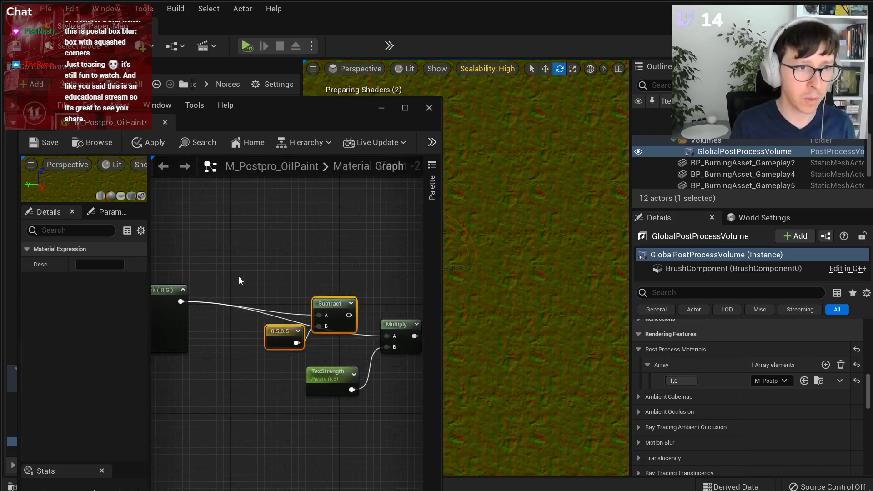
Insert a Multiply between the R G mask and the Subtract, using a 2, 2 constant in its input B.
right_click_drag(233, 279, 290, 272)
left_click(240, 283)
key("m")
left_click(261, 280)
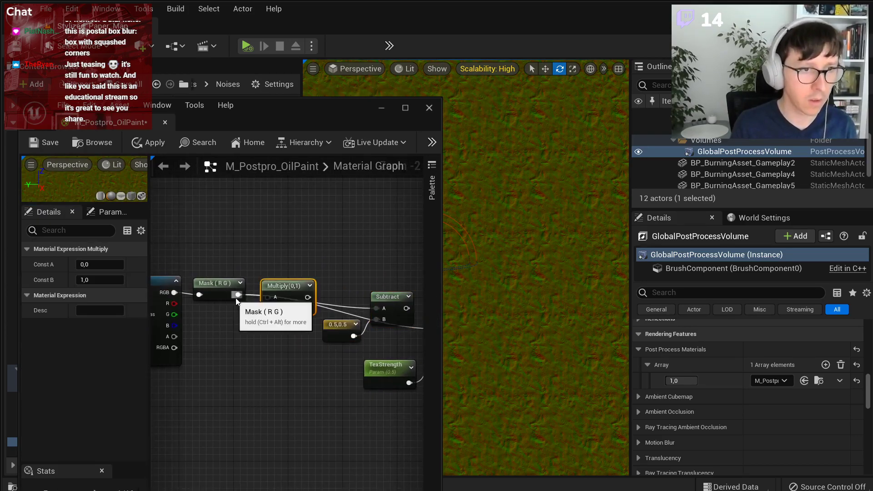
left_click(86, 265)
type("2")
left_click(96, 279)
type("2")
left_click_drag(240, 324, 375, 308)
Set both components of the constant feeding the Subtract to 1.
left_click(336, 328)
left_click(102, 264)
type("1")
left_click(105, 280)
type("1")
Tidy the Subtract's constant and connect the Subtract to input A of the Multiply with TexStrength.
left_click_drag(390, 336, 391, 338)
left_click_drag(393, 322, 372, 309)
left_click(347, 331)
right_click_drag(336, 318, 212, 316)
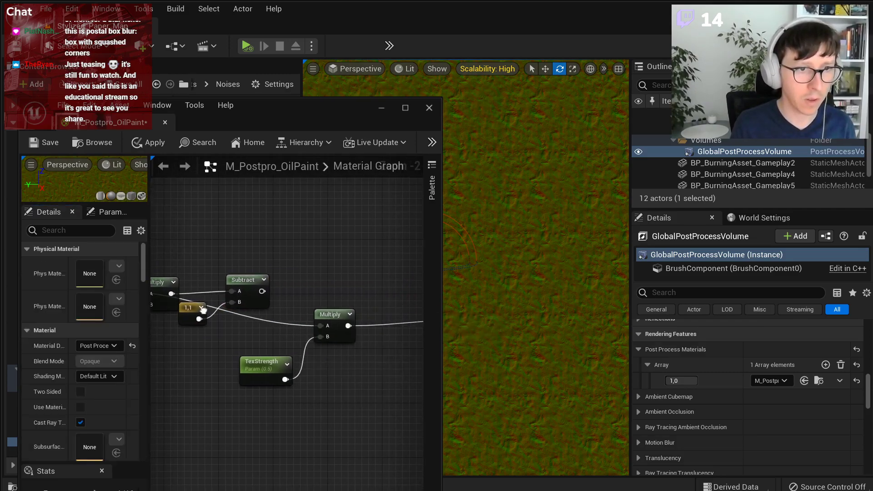
left_click_drag(263, 292, 321, 326)
Select the Multiply, the Subtract and their 2, 2 and 1, 1 constants, and move them away from the R G mask.
right_click_drag(282, 296, 389, 299)
left_click_drag(184, 246, 368, 319)
left_click(231, 258)
left_click_drag(232, 261, 368, 331)
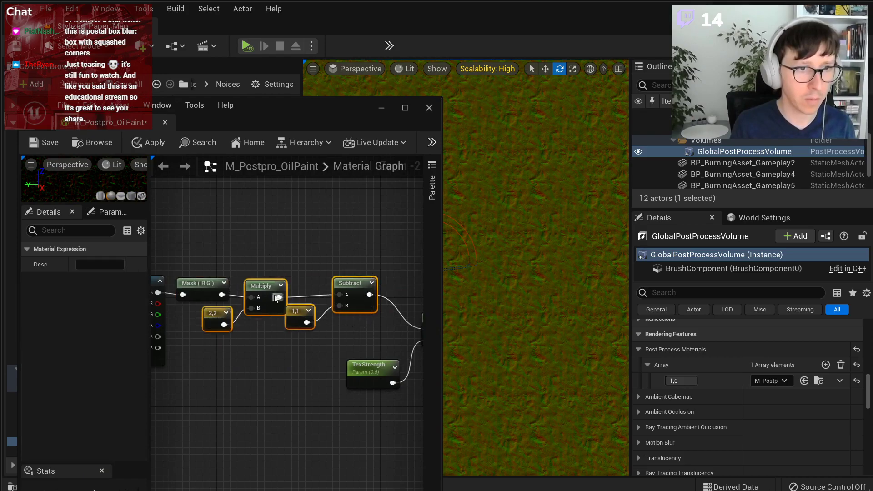
left_click_drag(262, 285, 296, 283)
Enclose the selected remapping nodes in a comment titled "Remap to [-1, 1]".
right_click(303, 286)
left_click(364, 359)
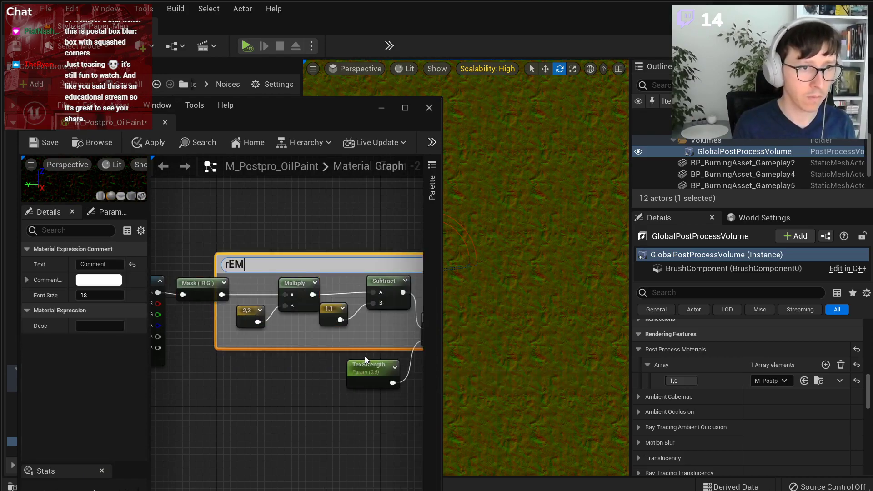
type("Remap to -1, 1")
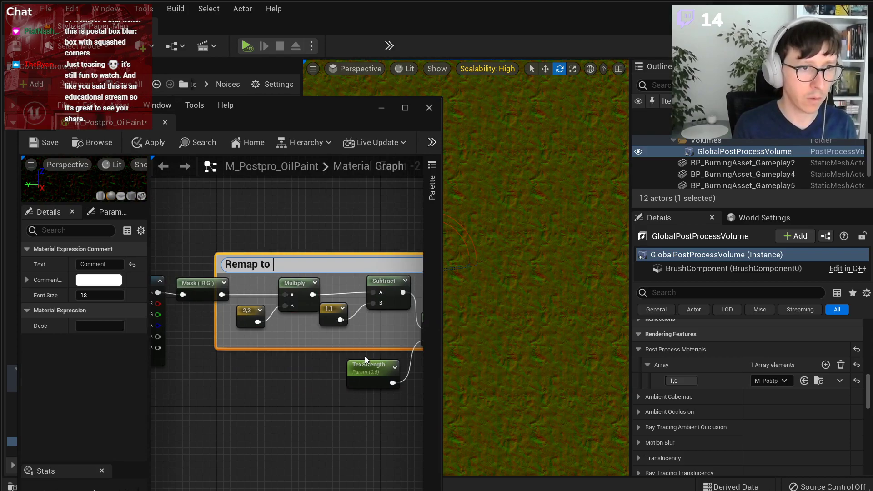
key("Left")
key("Left")
key("Left")
key("Left")
key("Left")
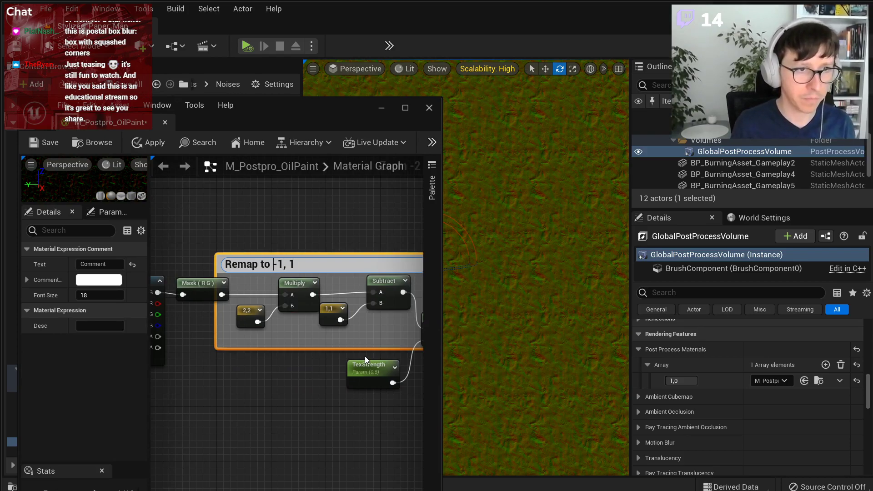
type("[")
key("End")
type("]")
left_click(292, 216)
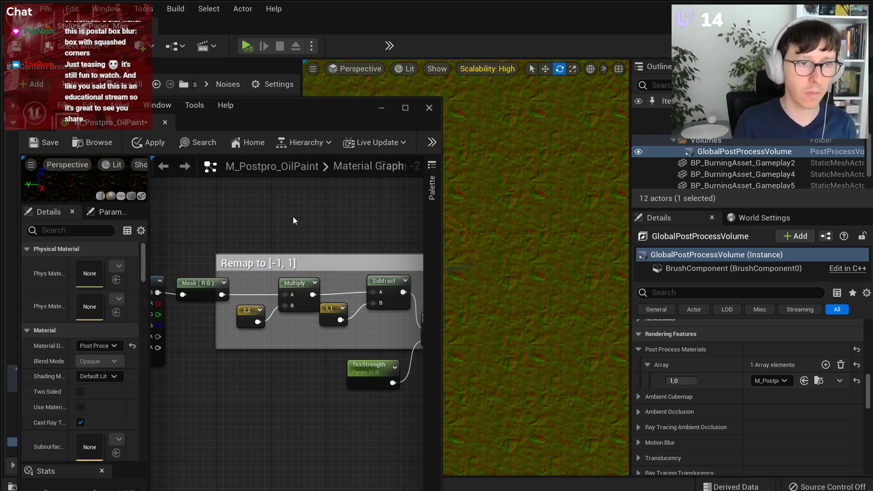
Move the final Multiply and TexStrength clear of the remap comment, and apply the material.
right_click_drag(337, 265, 241, 267)
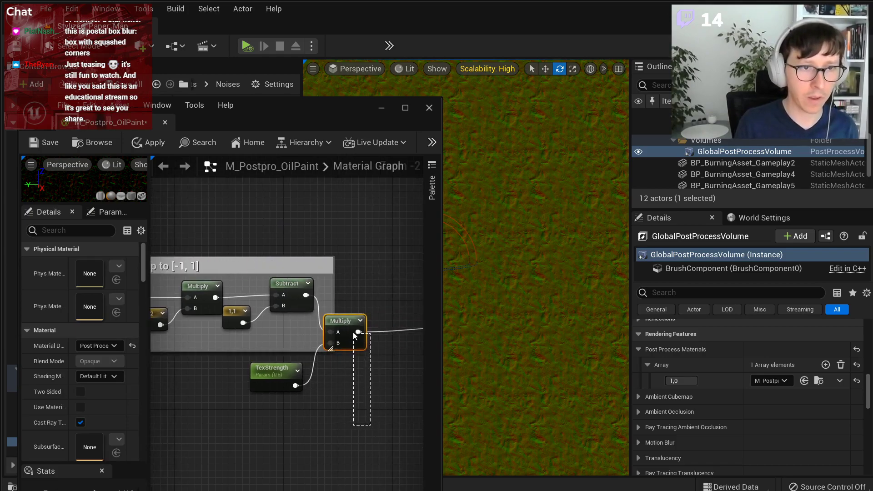
left_click_drag(353, 334, 351, 334)
left_click_drag(348, 334, 376, 334)
left_click_drag(272, 384, 293, 383)
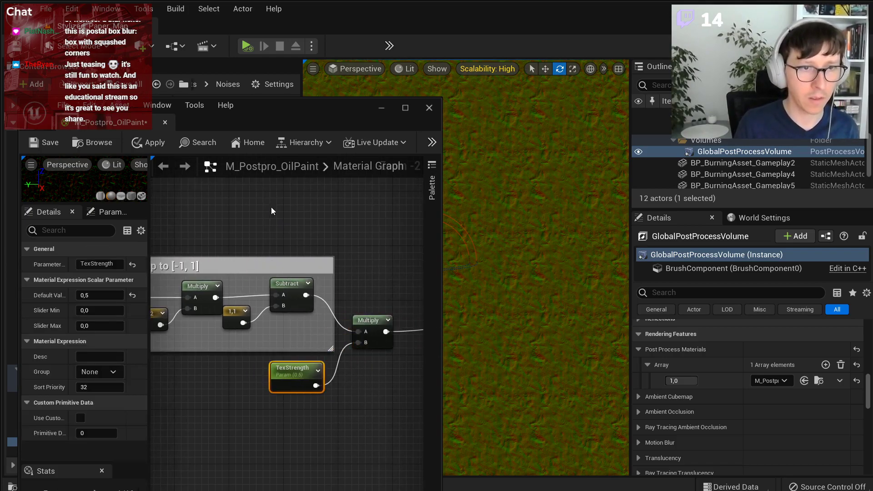
left_click(141, 151)
Add a ScreenPosition node above the final Multiply.
scroll(293, 240, "down", 4)
scroll(293, 239, "up", 2)
right_click(224, 255)
type("ve")
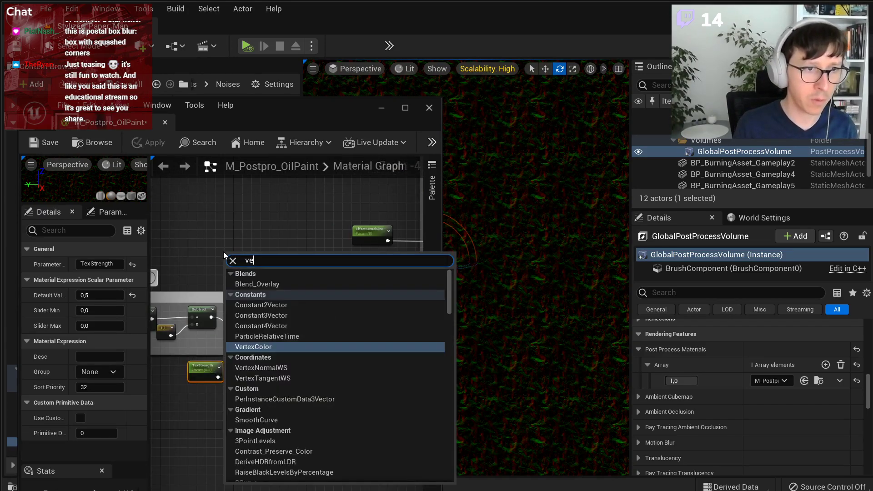
key("BackSpace")
key("BackSpace")
type("screen")
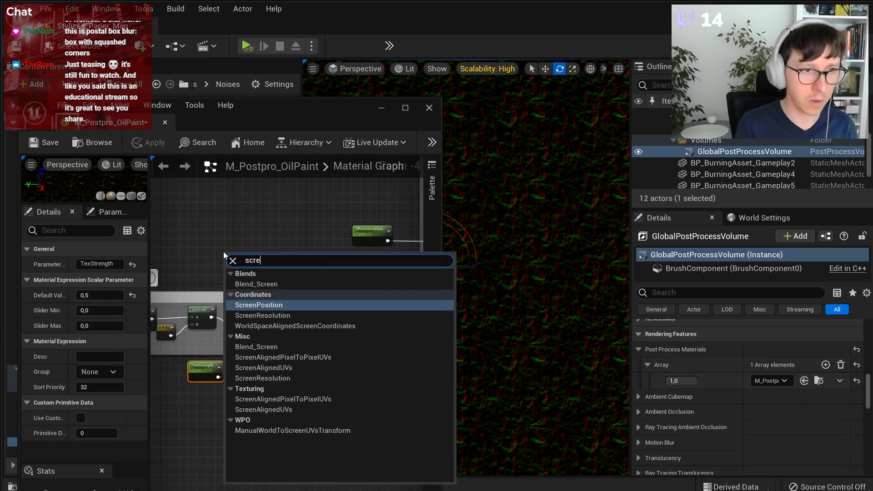
key("Escape")
scroll(219, 250, "up", 2)
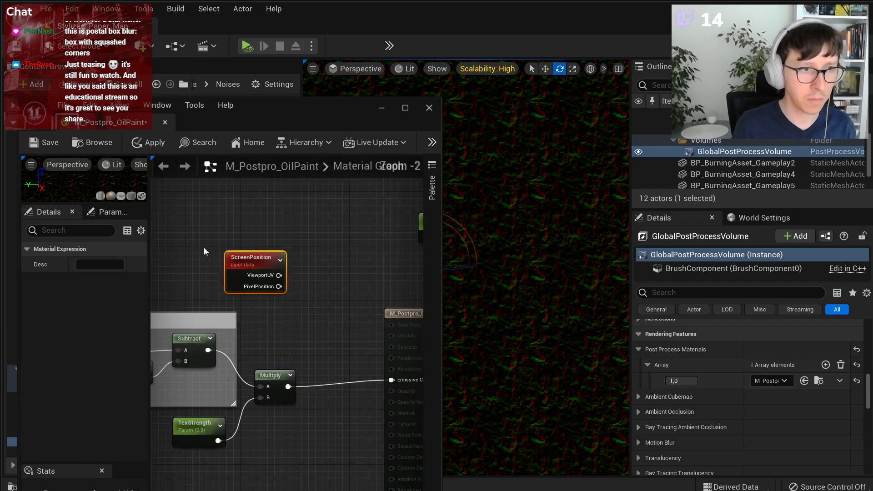
Add ScreenPosition's ViewportUV to the Multiply result with an Add node, connect it to Emissive Color, and apply the material.
left_click(324, 336)
left_click_drag(279, 275, 334, 350)
left_click_drag(290, 386, 391, 380)
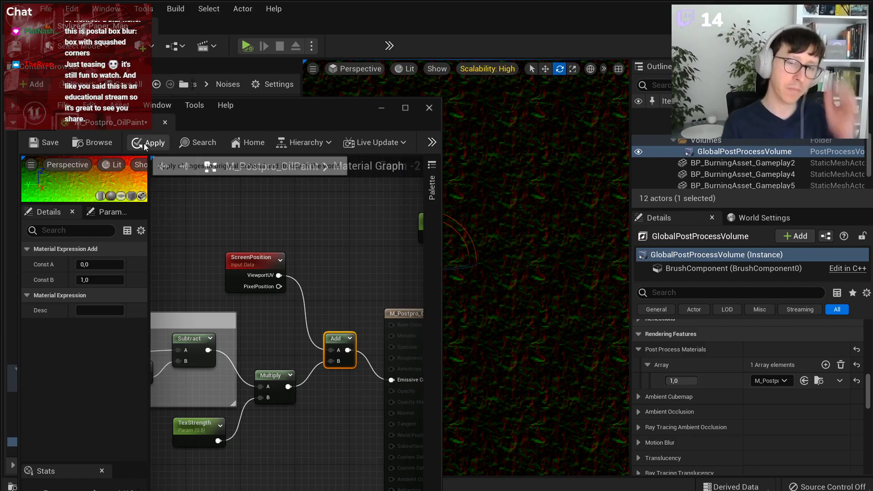
left_click(146, 144)
Apply the material with TexStrength at 0 for comparison, and restore the value to 0.5 and reapply.
left_click(200, 428)
left_click(95, 295)
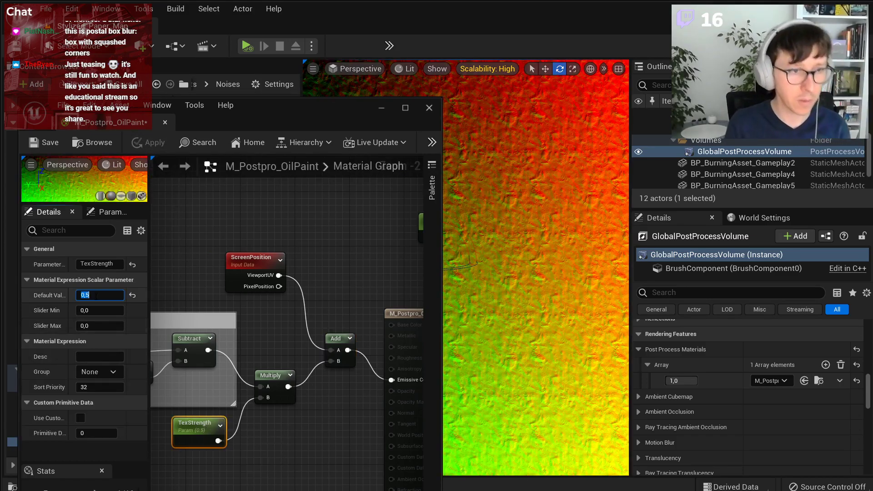
type("0")
key("Return")
left_click(148, 142)
left_click_drag(313, 114, 287, 77)
left_click(71, 257)
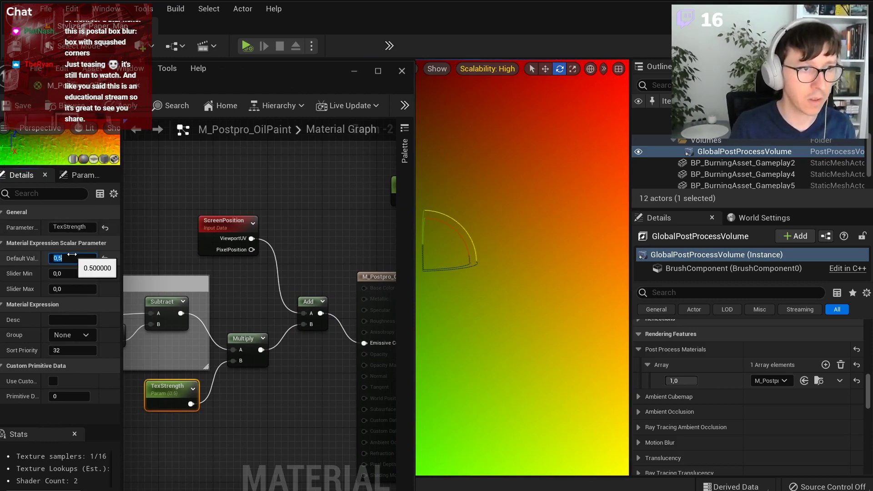
left_click(129, 105)
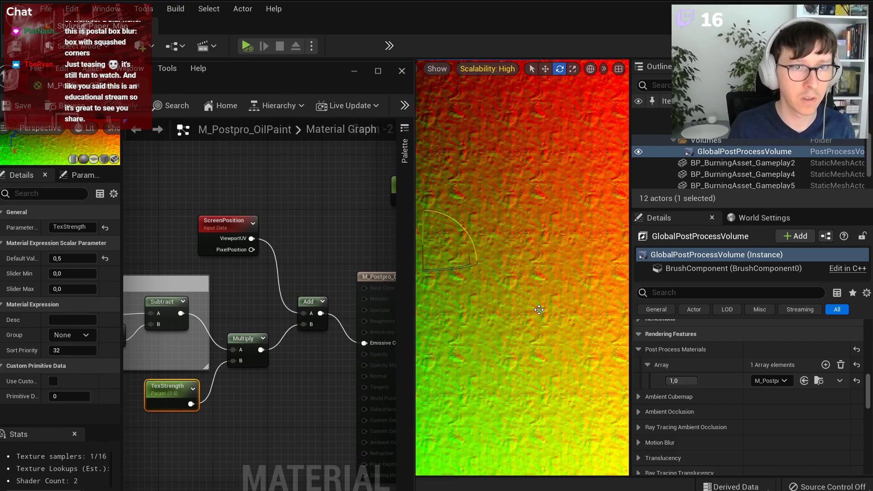
Enclose the texture, remap, strength and ScreenPosition nodes in a comment titled "Distorted screen UVs".
scroll(321, 278, "down", 5)
left_click_drag(149, 235, 330, 312)
scroll(326, 273, "up", 2)
right_click(324, 274)
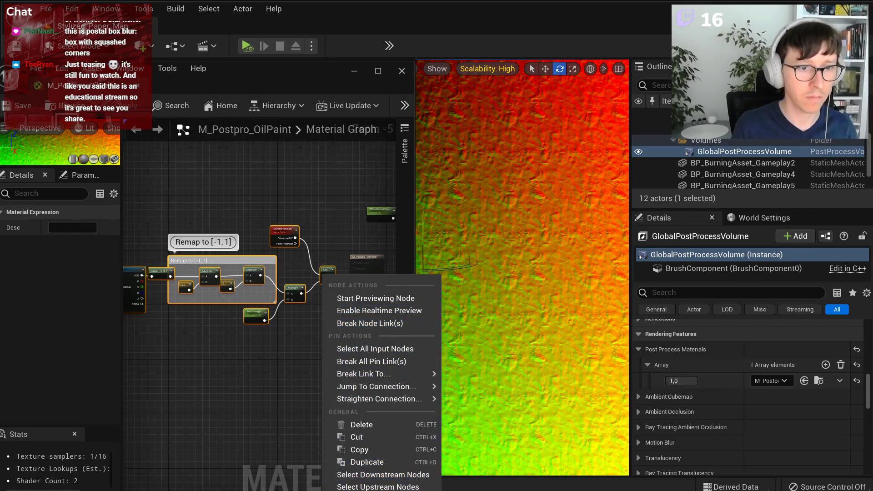
right_click(294, 290)
left_click(359, 364)
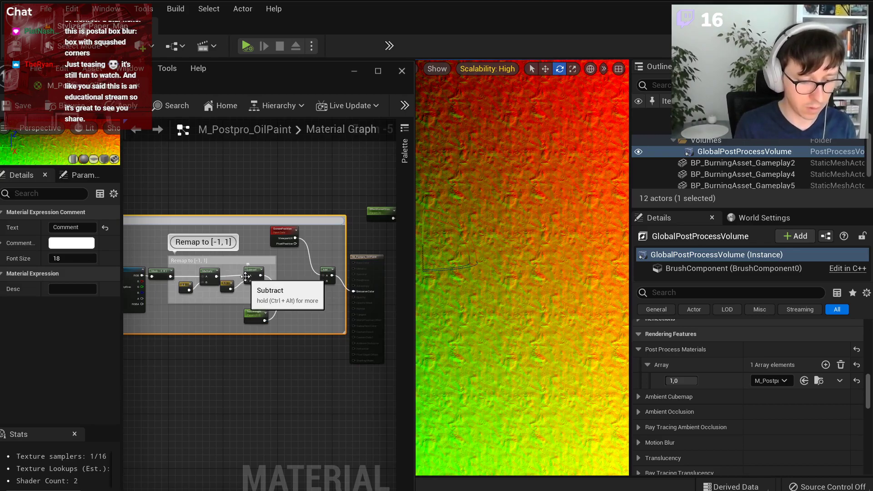
type("Distorted screen UVs")
key("Return")
Move the material result node farther from the "Distorted screen UVs" comment.
right_click_drag(160, 249, 138, 255)
right_click_drag(248, 250, 199, 255)
left_click(290, 275)
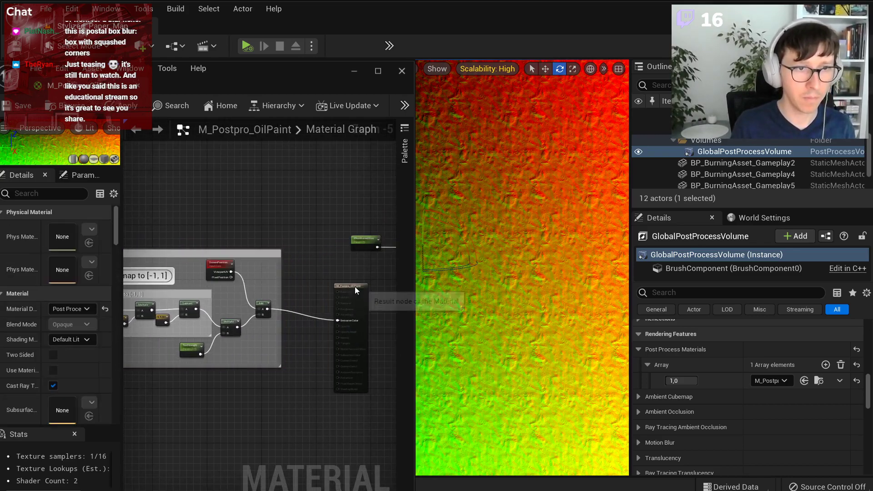
Add a TextureSampleParameter2D named DistortionTex near the existing noise Texture Sample.
scroll(355, 286, "up", 3)
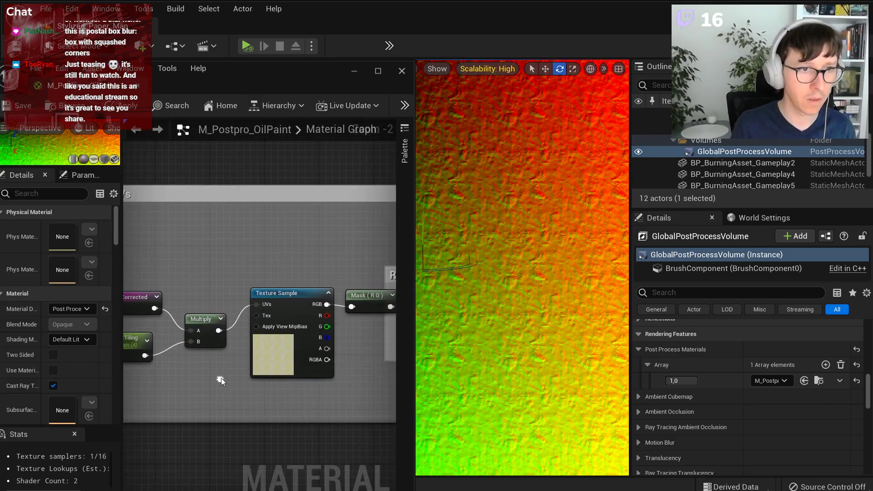
left_click(288, 298)
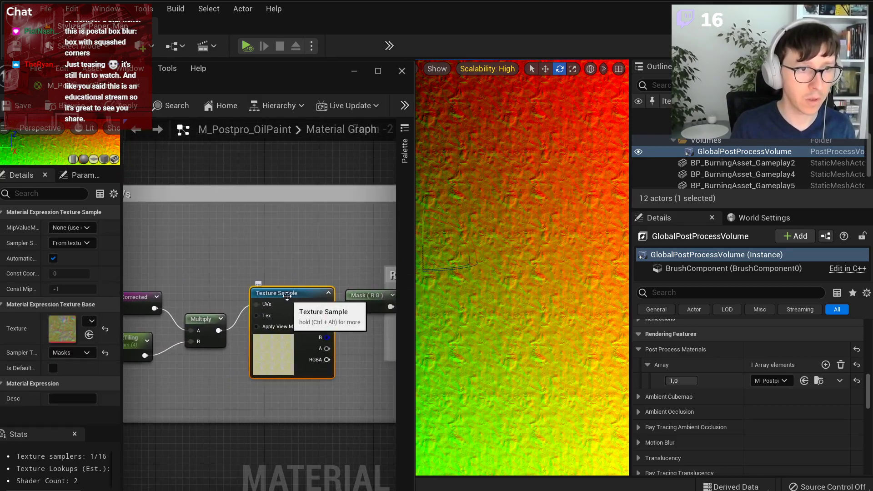
right_click(268, 232)
type("texture s")
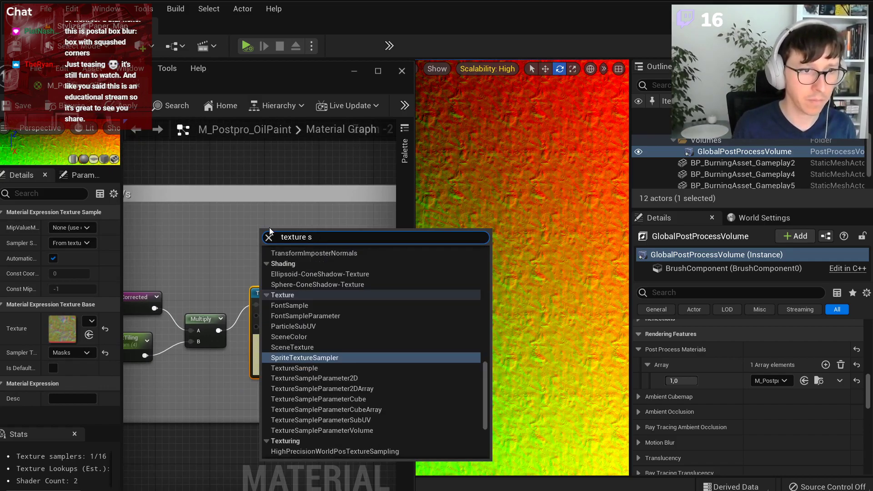
key("Down")
key("Down")
key("Return")
type("UVs")
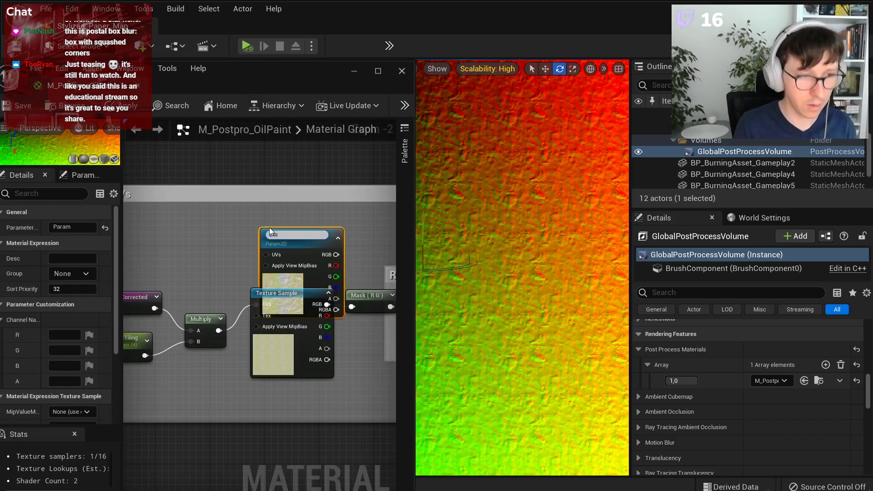
type("onTex")
key("Return")
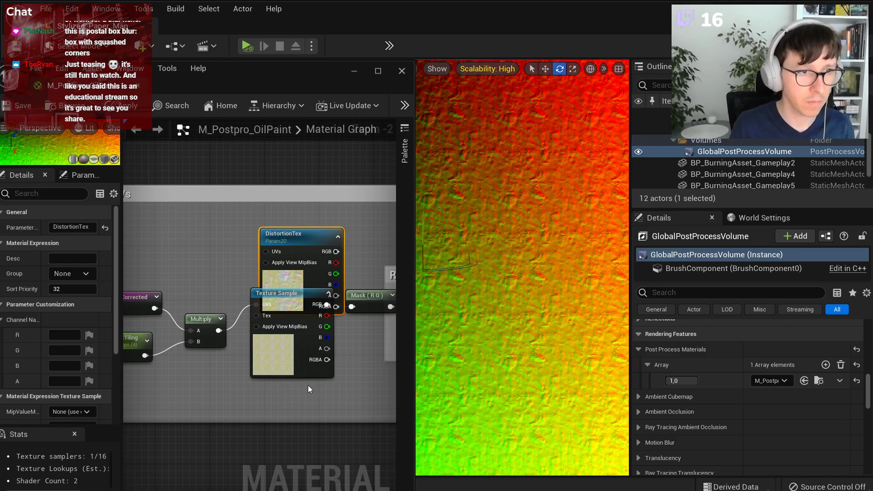
Replace the noise Texture Sample with DistortionTex, wired between the tiling Multiply and the R G mask.
left_click(306, 375)
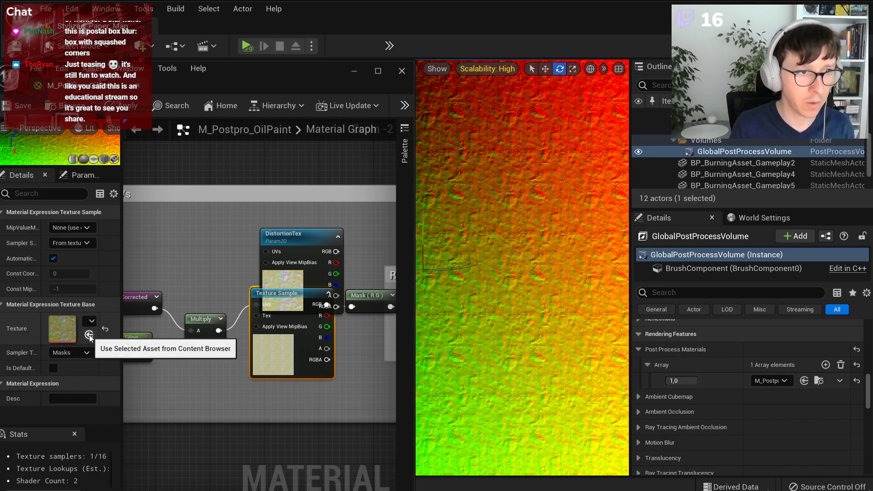
left_click_drag(122, 337, 138, 336)
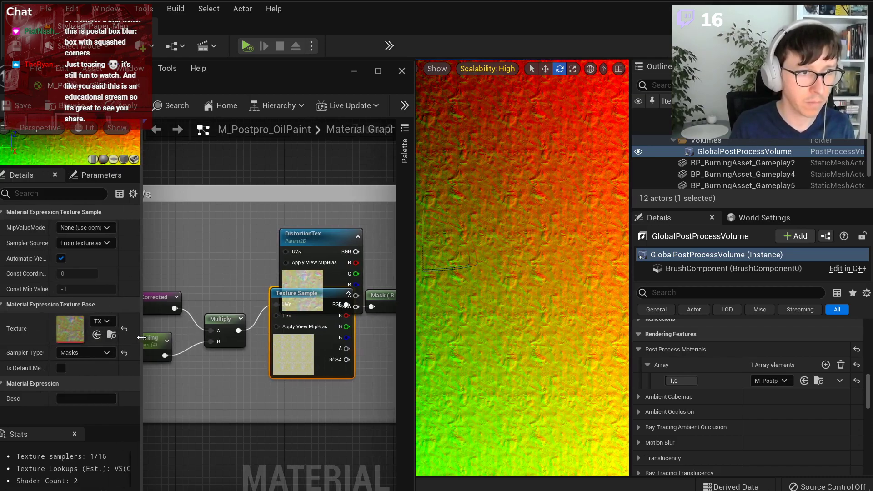
left_click(297, 275)
scroll(107, 321, "down", 3)
scroll(107, 318, "up", 3)
scroll(91, 382, "down", 3)
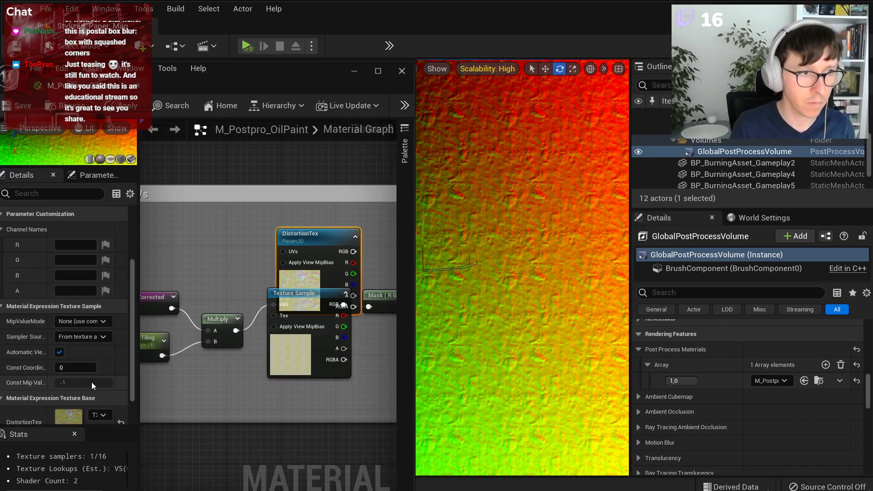
left_click(288, 353)
key("Delete")
left_click_drag(317, 245, 261, 303)
left_click_drag(331, 303, 369, 307)
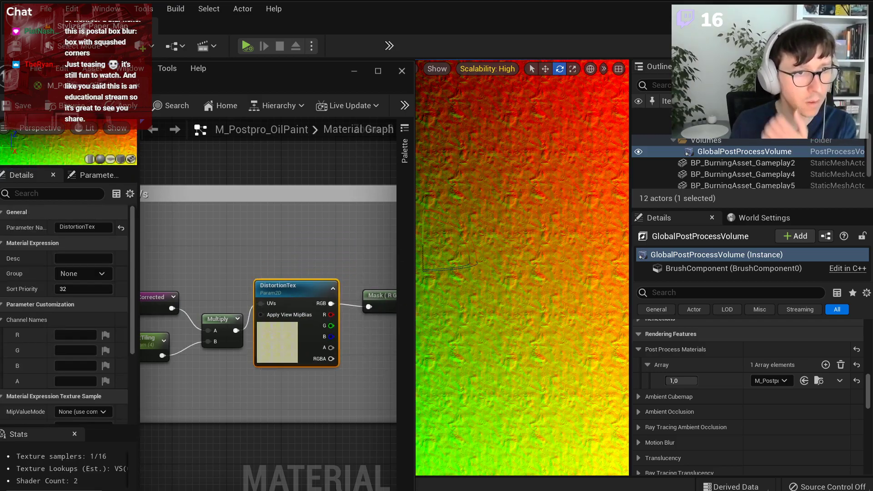
Rename the TexStrength parameter to DistortionStrength and save the material.
right_click_drag(381, 373, 128, 355)
left_click(318, 361)
left_click(84, 227)
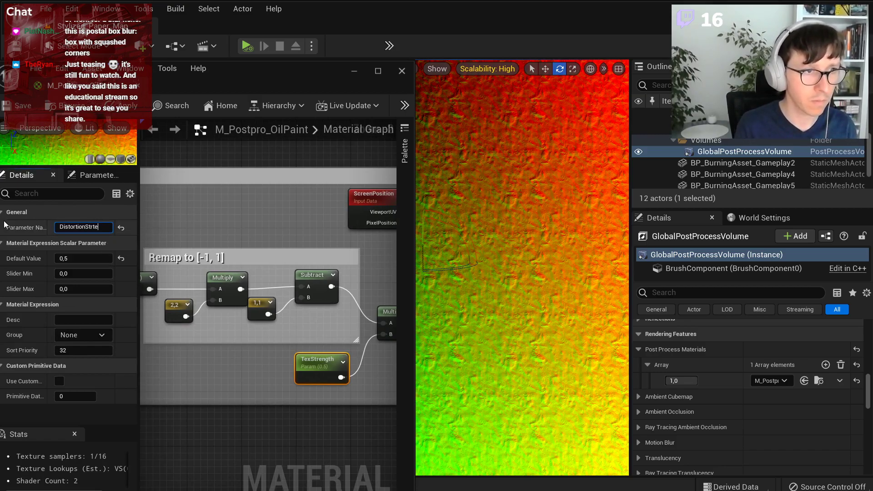
type("DistortionStrength")
key("Return")
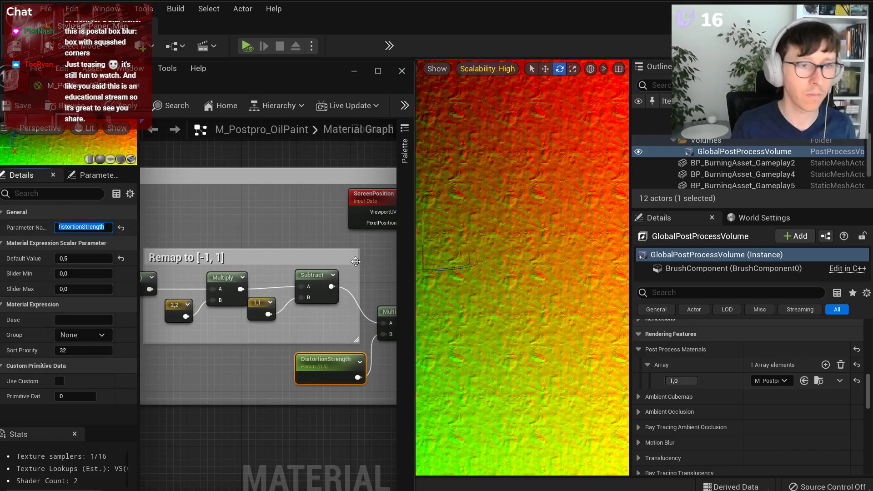
key("ctrl+s")
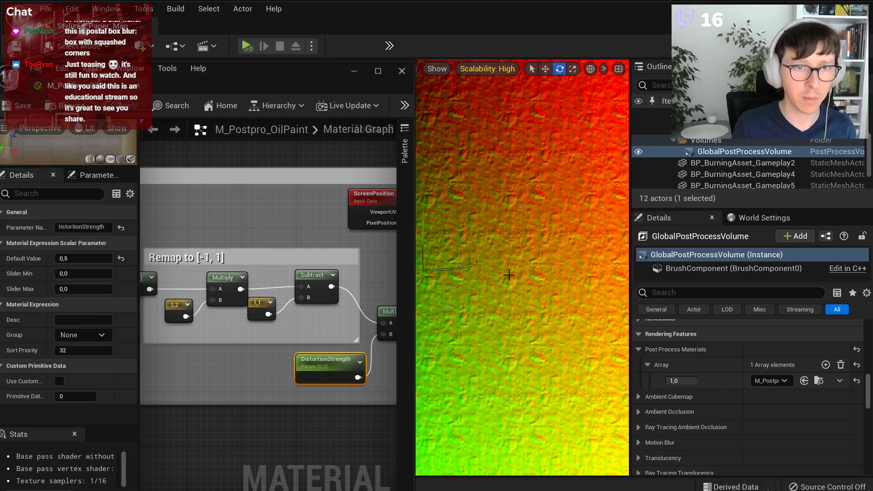
Shift the material result node to make room after the Add that outputs the distorted screen UVs.
scroll(335, 269, "down", 3)
right_click_drag(335, 269, 309, 339)
right_click_drag(346, 289, 363, 295)
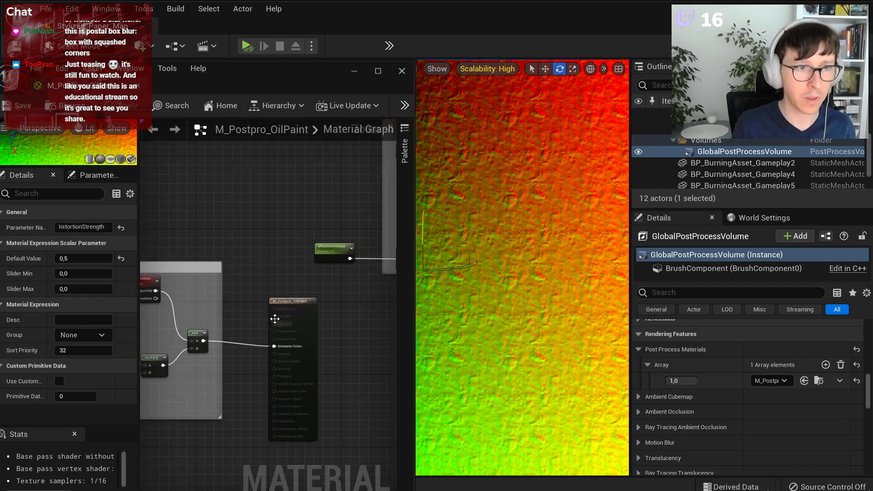
left_click_drag(274, 313, 319, 314)
Copy one of the SceneTexture PostProcessInput0 sample nodes and paste it beside the "Distorted screen UVs" comment.
right_click_drag(373, 298, 177, 336)
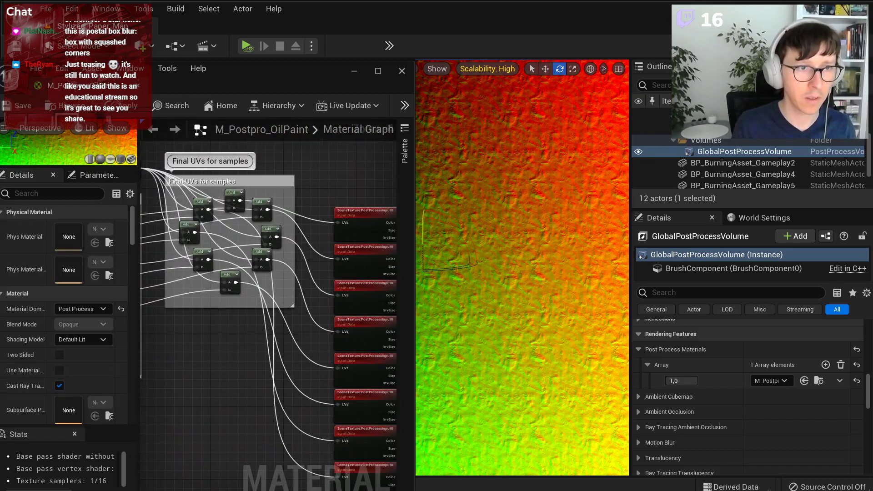
left_click(354, 336)
key("ctrl+c")
right_click_drag(199, 389, 407, 328)
right_click_drag(200, 332, 342, 337)
key("ctrl+v")
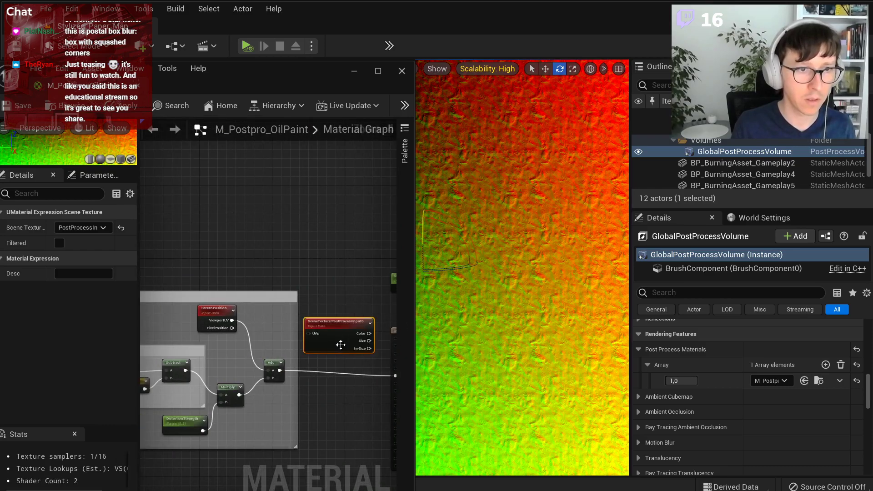
Connect the Add to the pasted SceneTexture's UVs and its Color to Emissive Color, and apply the material.
scroll(341, 345, "up", 3)
left_click_drag(344, 320, 280, 339)
left_click_drag(180, 364, 232, 371)
left_click_drag(342, 370, 385, 370)
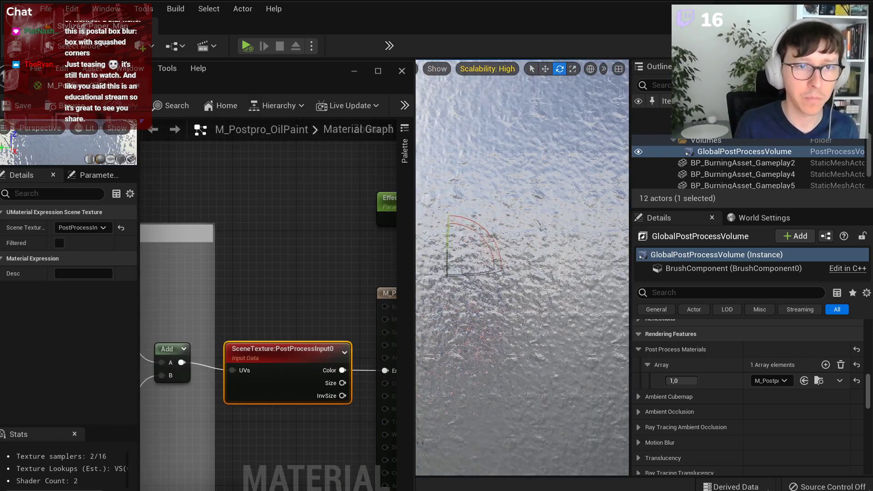
Uncover the viewport to examine the distorted scene, and return to the DistortionStrength part of the graph.
left_click_drag(313, 81, 49, 81)
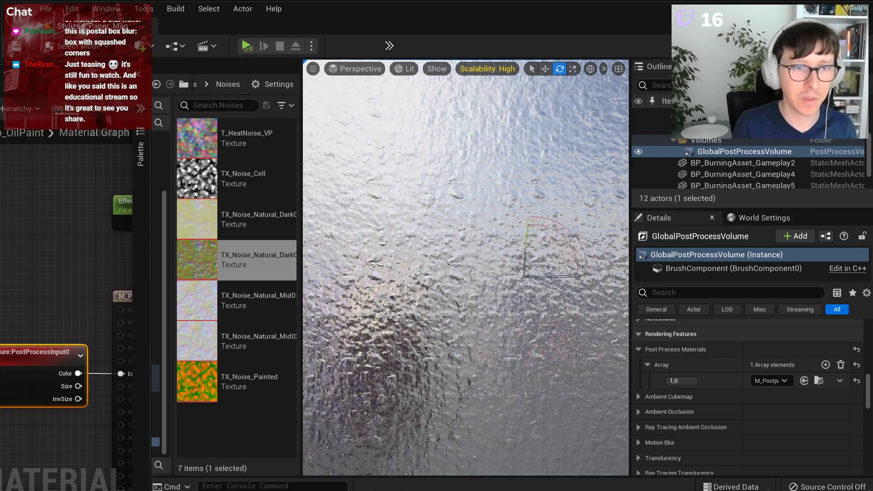
left_click_drag(63, 91, 250, 53)
right_click_drag(294, 170, 316, 162)
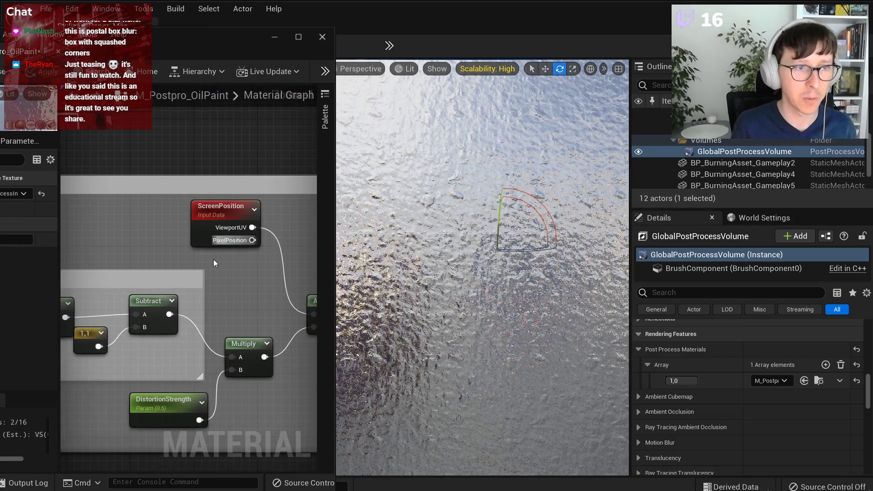
Set the DistortionStrength parameter to 0.01, apply the material, and turn the viewport towards the test objects.
scroll(217, 254, "down", 2)
left_click(157, 378)
left_click_drag(184, 42, 216, 40)
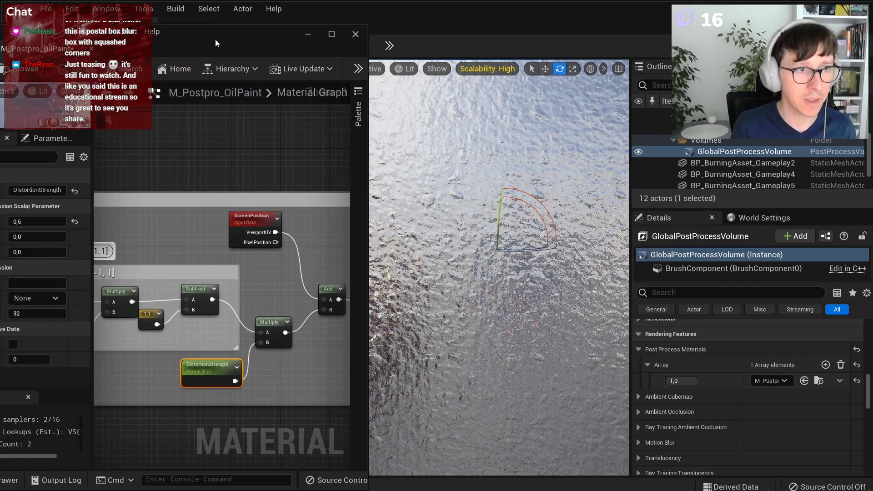
left_click(63, 221)
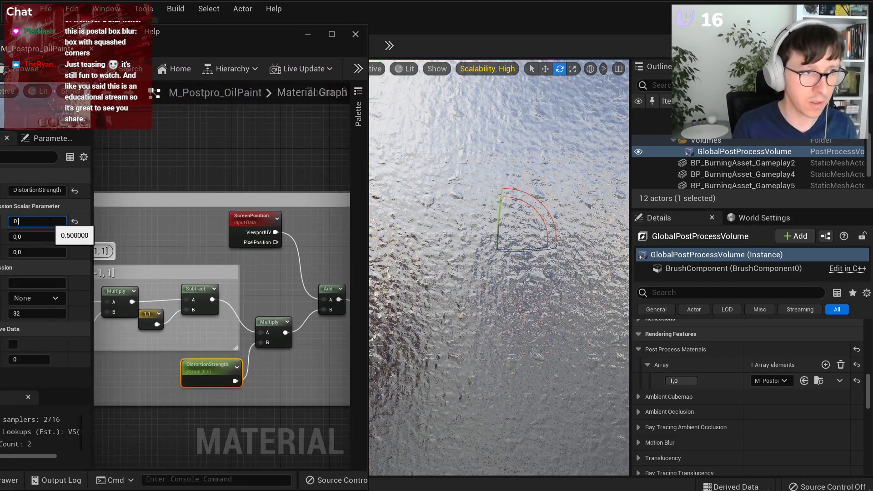
left_click(80, 72)
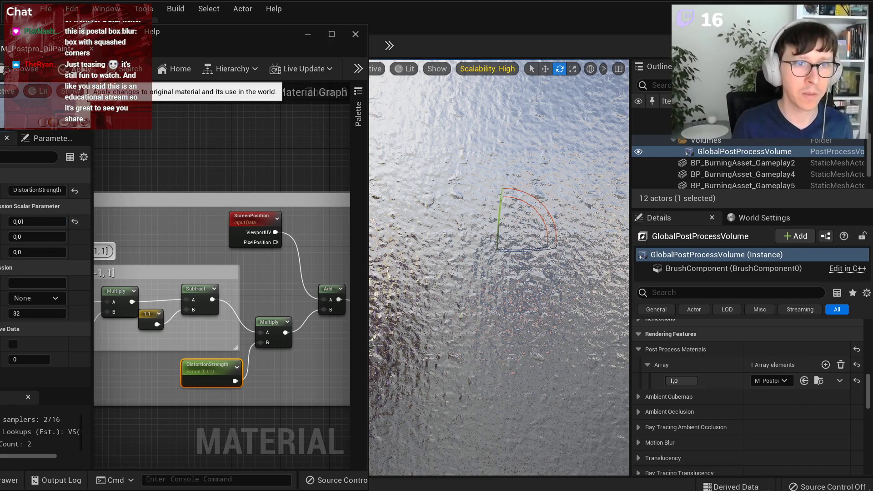
right_click_drag(564, 291, 498, 275)
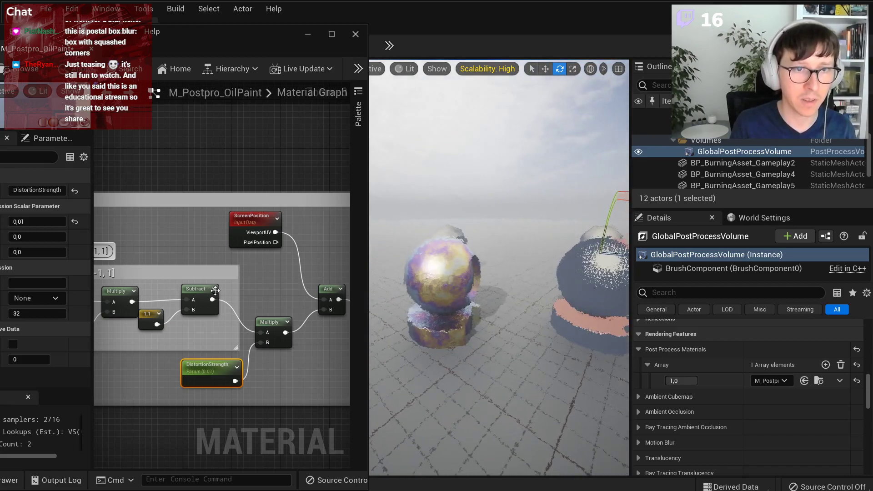
Set the DistortionStrength parameter to 0.03, apply it, and examine the distortion on the test objects.
left_click(64, 217)
key("BackSpace")
type("3")
key("Return")
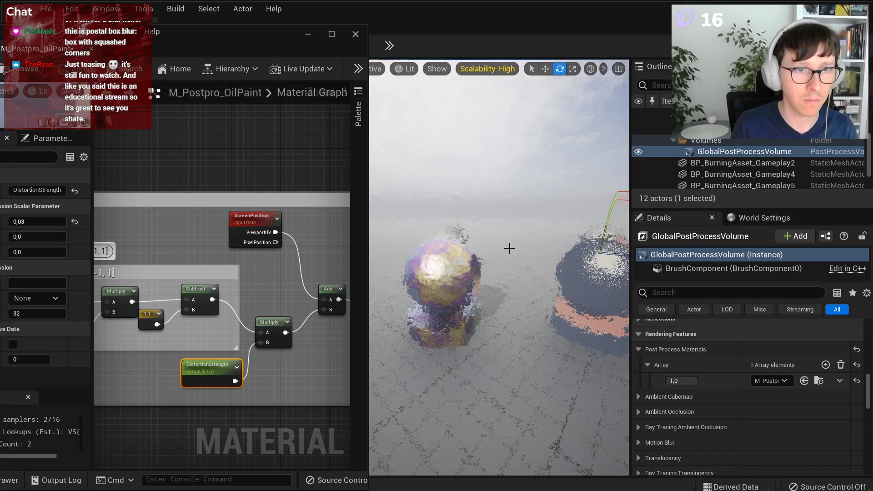
right_click_drag(533, 261, 564, 261)
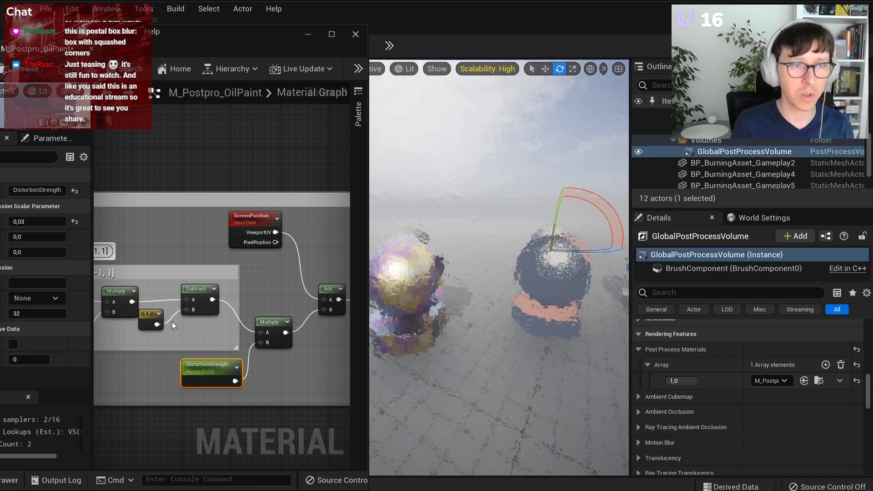
Move the offsets, final UVs, SceneTexture samples and average nodes together to below the "Distorted screen UVs" group.
scroll(201, 325, "down", 5)
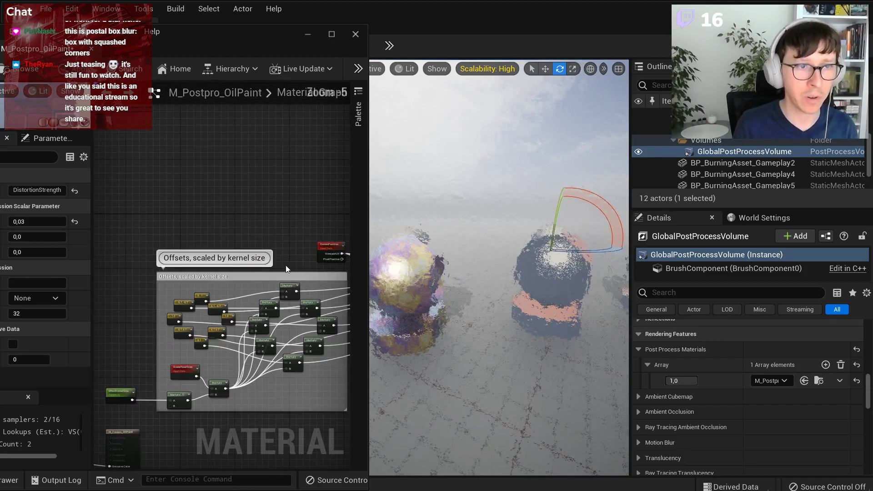
right_click_drag(150, 371, 194, 349)
scroll(195, 349, "up", 2)
right_click_drag(282, 269, 310, 359)
scroll(272, 328, "down", 3)
right_click_drag(272, 328, 230, 348)
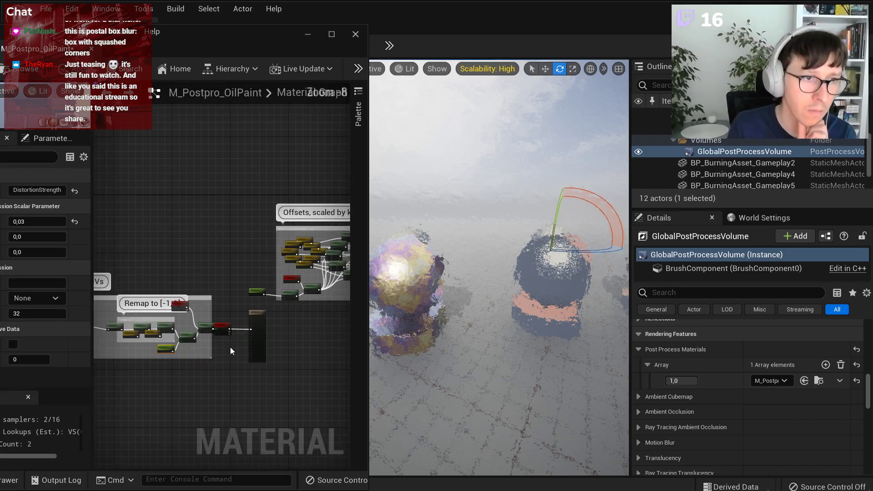
scroll(231, 352, "down", 3)
left_click_drag(266, 386, 168, 316)
right_click_drag(282, 346, 196, 376)
scroll(228, 355, "up", 8)
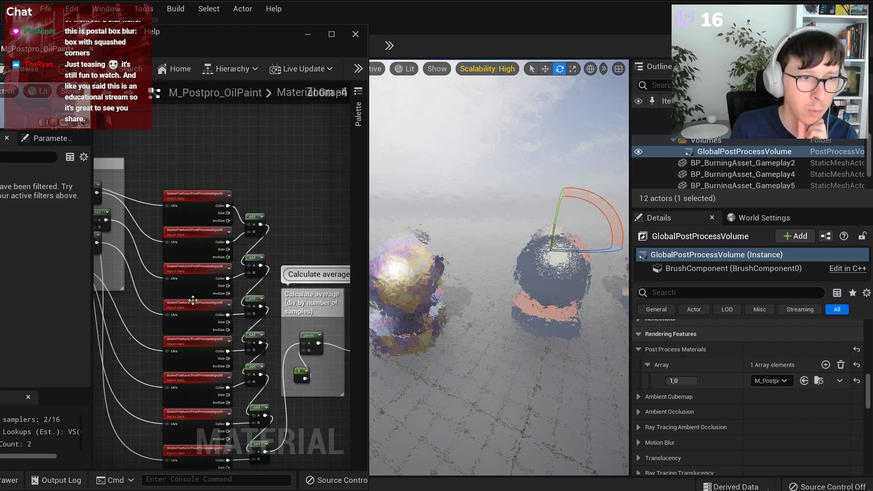
scroll(196, 286, "down", 8)
right_click_drag(217, 345, 108, 386)
left_click_drag(213, 361, 294, 130)
right_click_drag(269, 276, 101, 298)
Place the material result node beside the "Calculate average" group and connect the averaged color to Emissive Color.
left_click(195, 219)
scroll(195, 219, "down", 2)
left_click_drag(194, 219, 289, 331)
scroll(289, 331, "up", 2)
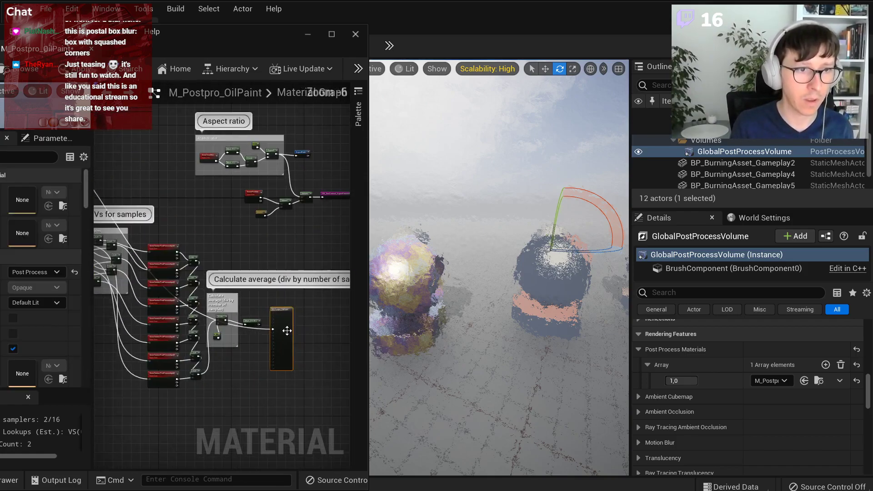
scroll(288, 330, "up", 4)
left_click_drag(210, 314, 248, 333)
Move the EffectKernelSize parameter and its Multiply node into the "Offsets, scaled by kernel size" comment beside the other scaling nodes.
scroll(198, 340, "down", 4)
right_click_drag(157, 316, 349, 340)
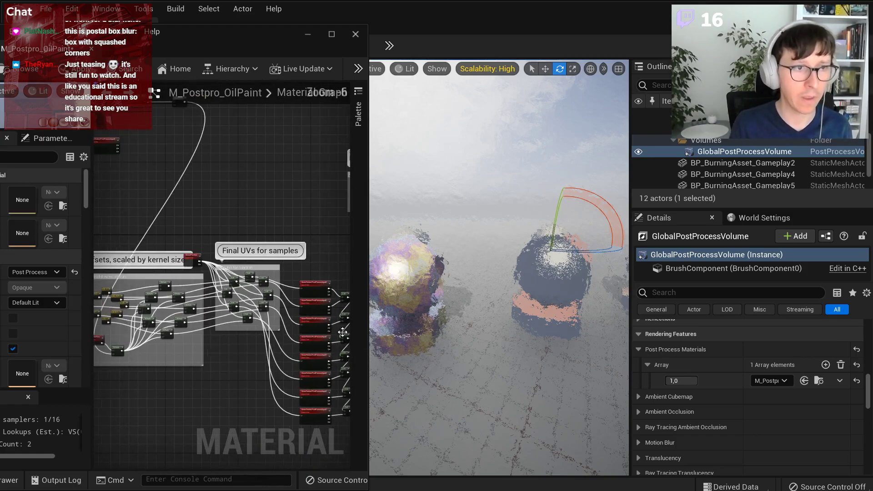
scroll(209, 224, "up", 3)
scroll(177, 207, "down", 3)
right_click_drag(109, 164, 244, 232)
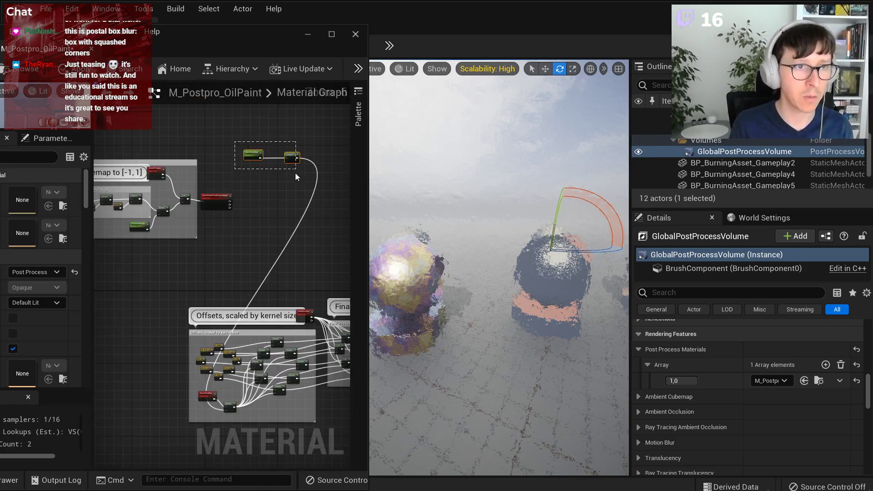
scroll(295, 173, "up", 2)
right_click_drag(233, 192, 271, 234)
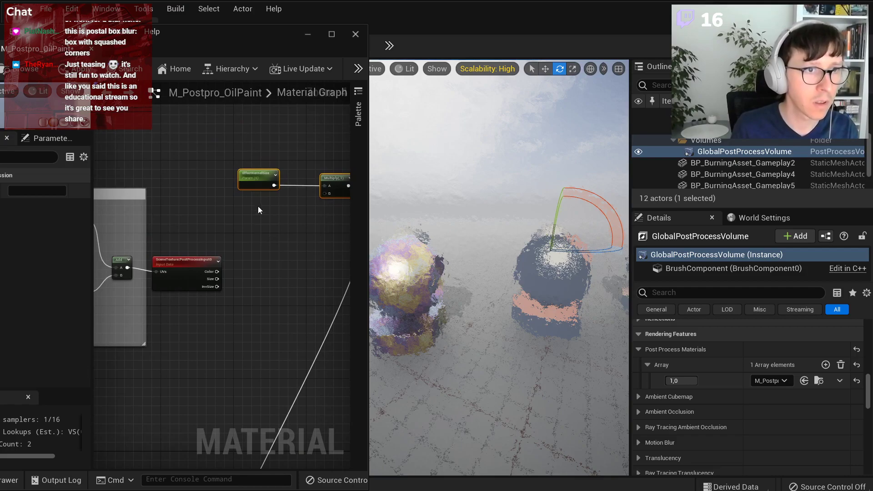
scroll(259, 212, "down", 3)
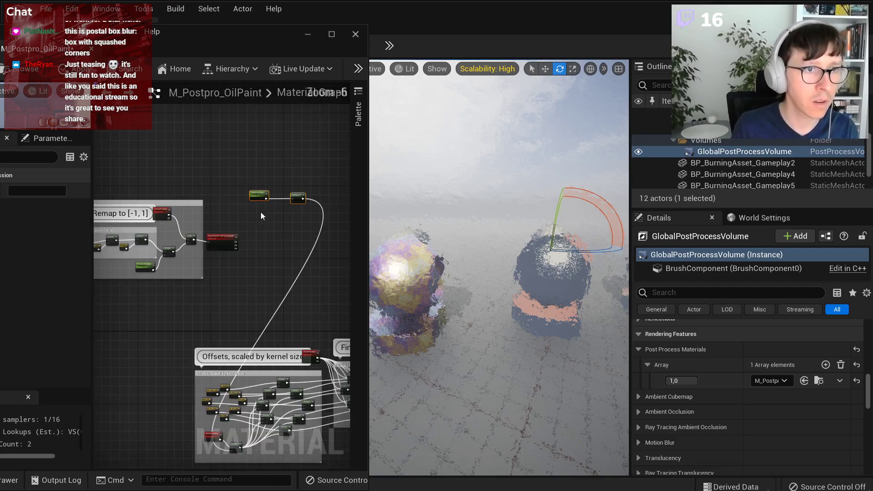
right_click_drag(259, 215, 249, 150)
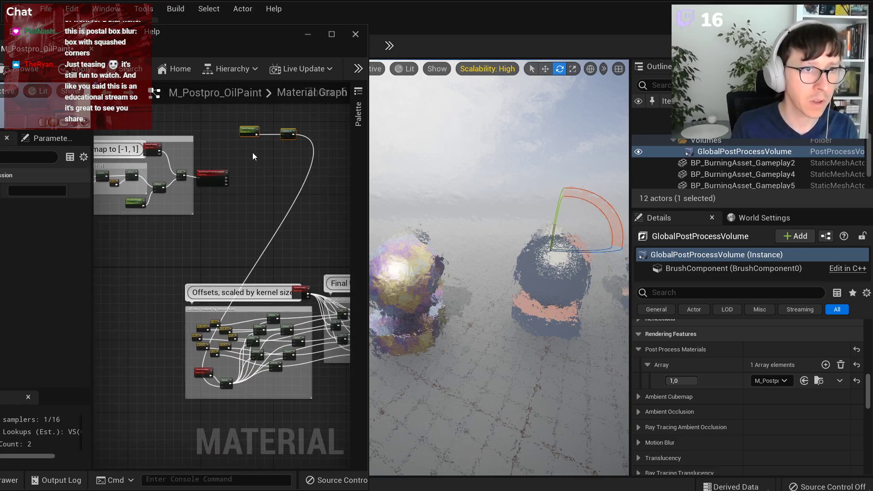
left_click_drag(288, 134, 172, 388)
left_click(181, 388)
left_click_drag(166, 386, 186, 385)
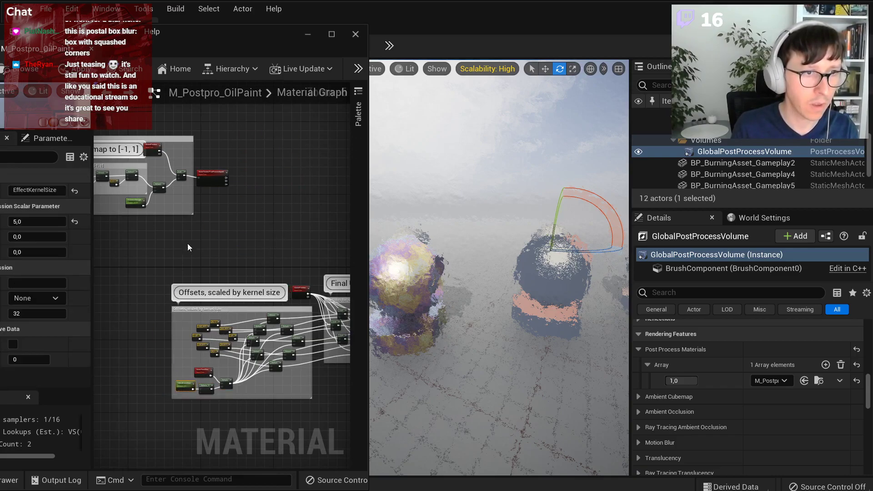
Move the "Distorted screen UVs" group closer to the "Final UVs for samples" group and remove the test SceneTexture sample.
scroll(202, 184, "up", 3)
scroll(219, 209, "down", 4)
left_click_drag(254, 148, 39, 265)
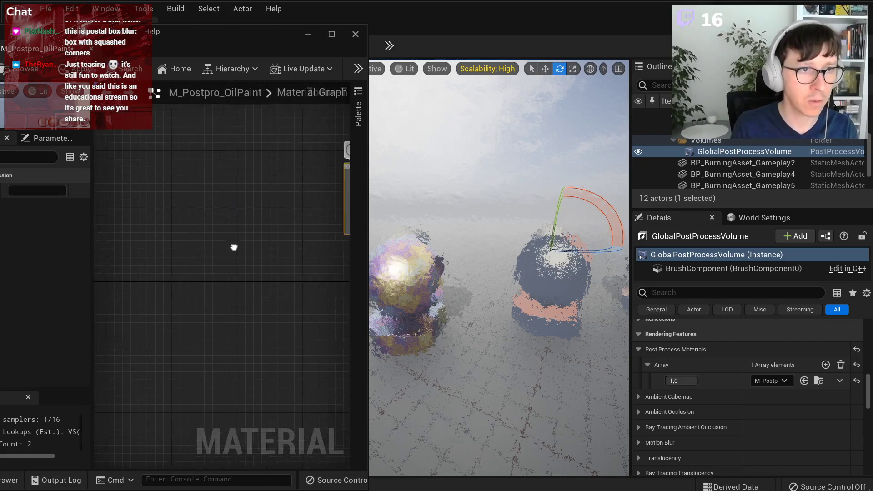
right_click_drag(339, 197, 150, 221)
right_click_drag(289, 201, 150, 190)
left_click_drag(223, 205, 323, 266)
left_click(328, 248)
Create a named reroute declaration from the output of the Add that distorts the UVs, and name it UV_Distorted.
scroll(282, 251, "up", 2)
left_click_drag(168, 262, 206, 261)
type("named")
key("Return")
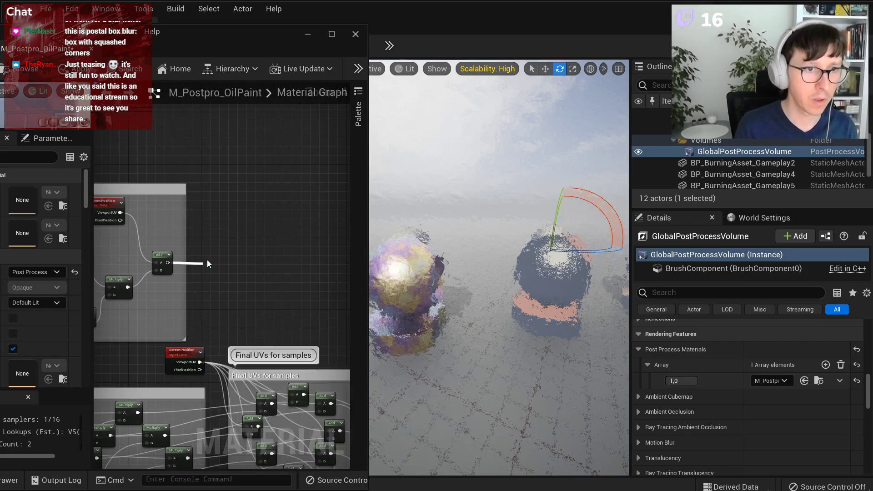
type("UJV_Distorted")
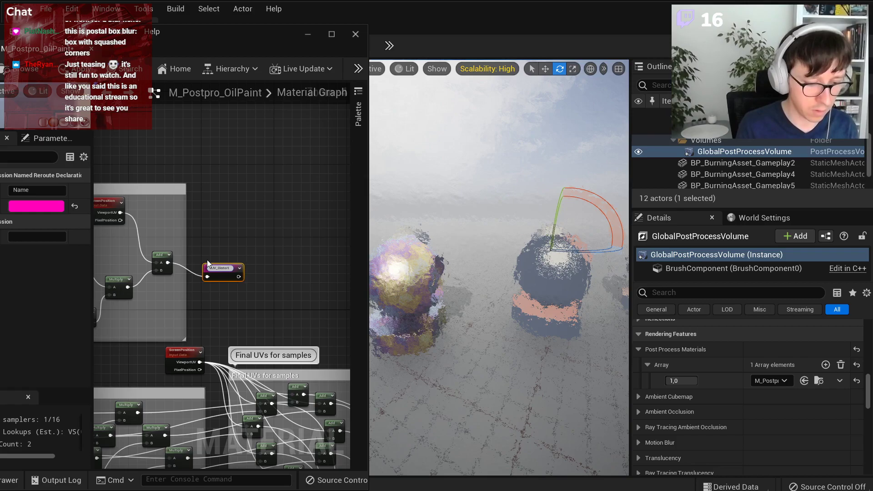
key("Return")
scroll(208, 328, "up", 3)
right_click_drag(208, 328, 276, 313)
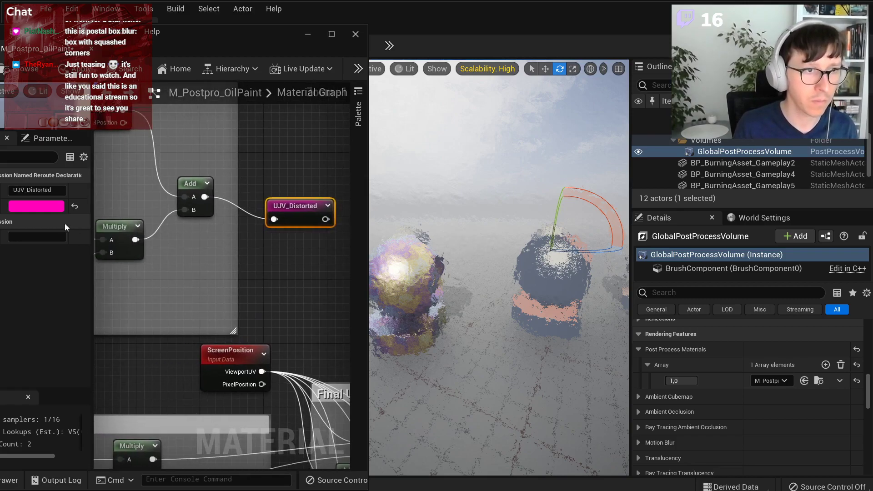
left_click(20, 190)
left_click(20, 190)
key("BackSpace")
key("Return")
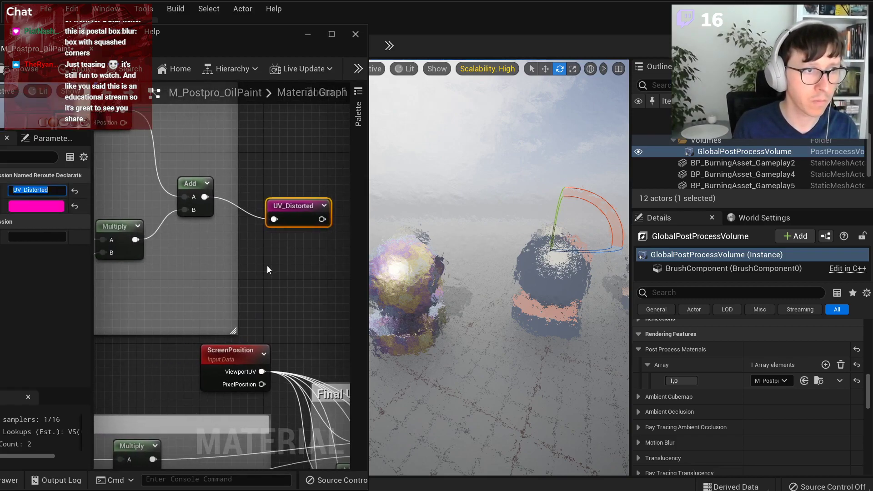
Replace the ScreenPosition node with UV_Distorted as the source for all the final sample UVs, and apply the material.
left_click(275, 260)
left_click_drag(262, 372, 322, 219, "ctrl")
left_click(234, 360)
scroll(288, 289, "down", 2)
right_click_drag(288, 289, 236, 241)
key("Delete")
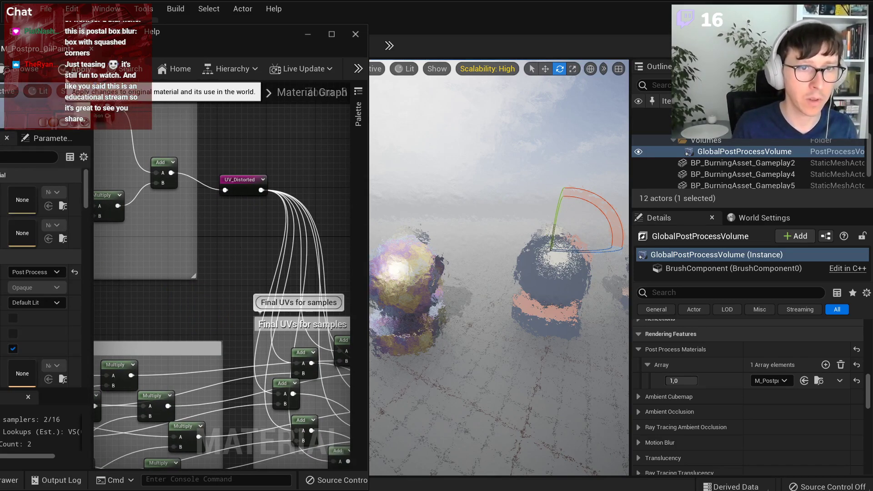
left_click(63, 75)
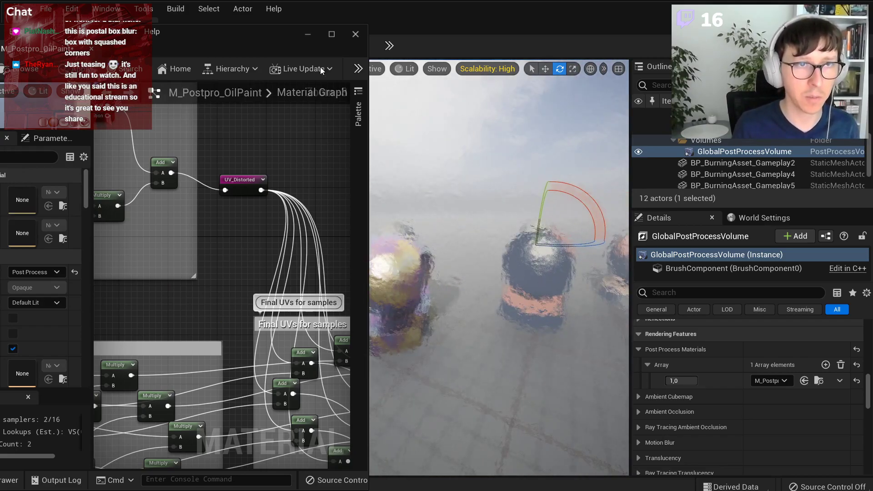
Minimize the material editor and examine the distorted blur on the test objects in the full-screen viewport from several positions.
left_click(308, 34)
scroll(445, 209, "up", 1)
key("F11")
mouse_move(497, 260)
right_mouse_down()
mouse_move(489, 260)
mouse_move(505, 259)
mouse_move(491, 258)
right_mouse_up()
key("s")
key("d")
key("s")
key("a")
key("d")
key("w")
Return to the material editor, enlarge its window and narrow the details area to show the whole graph.
key("alt+Tab")
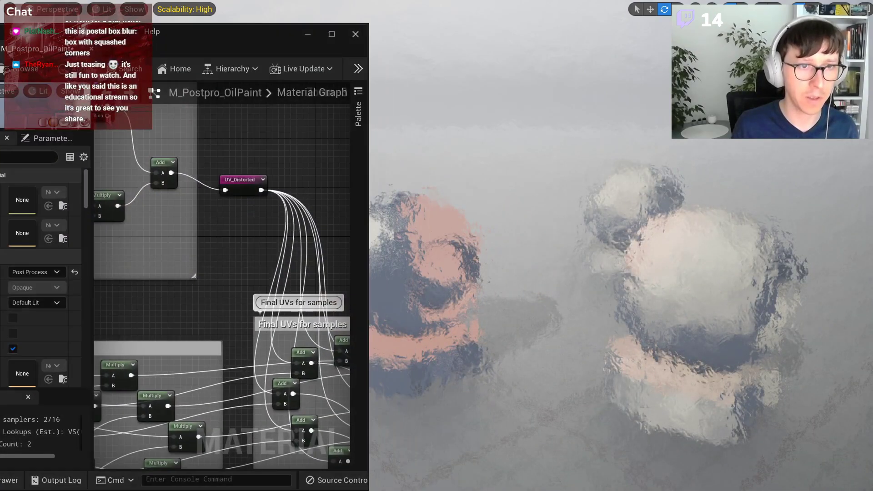
left_click_drag(237, 46, 296, 25)
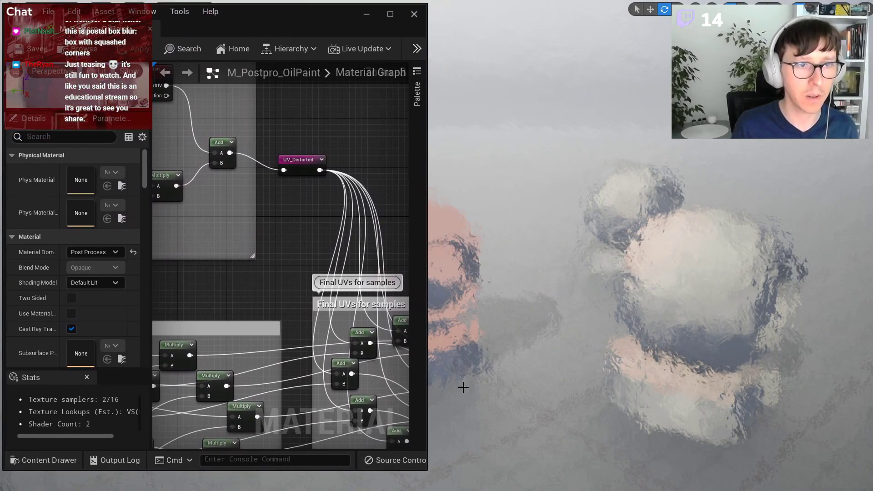
left_click_drag(426, 470, 693, 490)
scroll(426, 269, "down", 3)
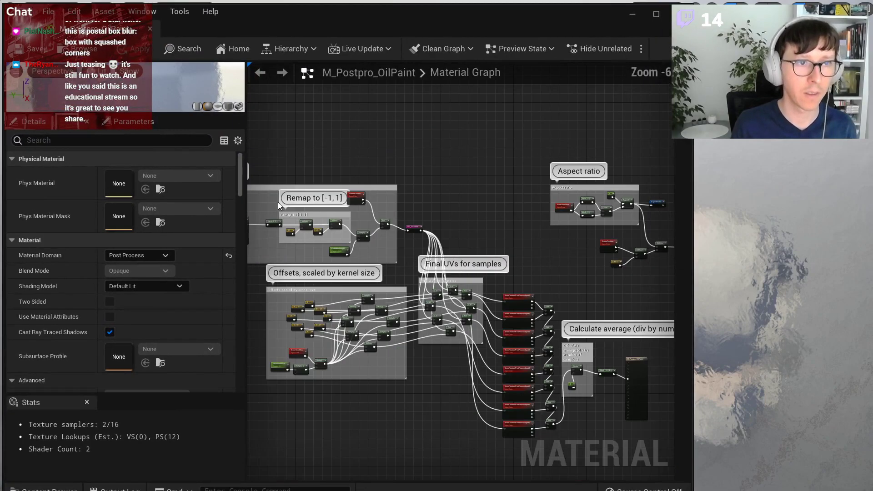
left_click_drag(244, 198, 123, 200)
scroll(387, 284, "down", 3)
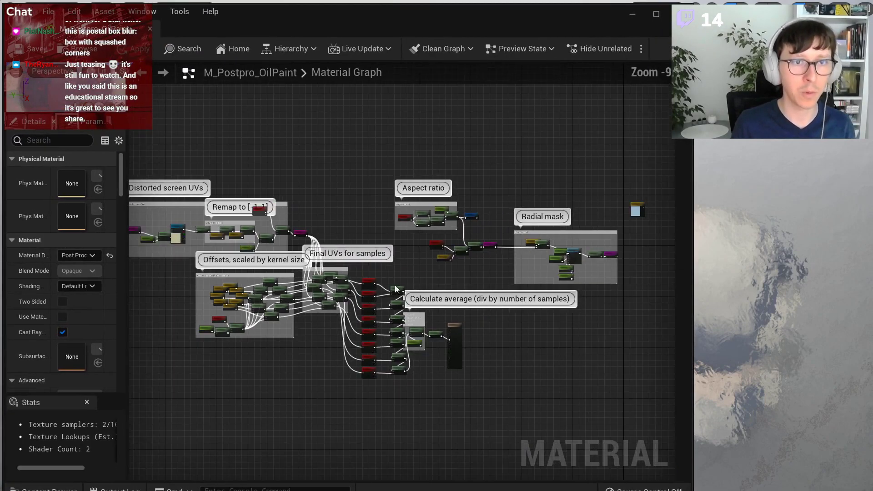
key("alt+Tab")
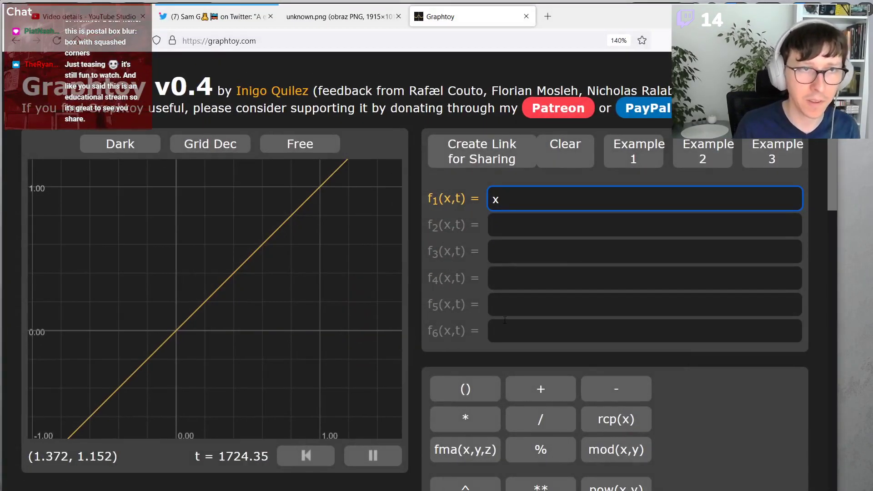
key("ctrl+t")
type("[at")
key("BackSpace")
key("BackSpace")
key("BackSpace")
type("patre")
key("Down")
key("Down")
key("Down")
key("Down")
key("Down")
key("ctrl+BackSpace")
key("ctrl+BackSpace")
type("te")
key("ctrl+a")
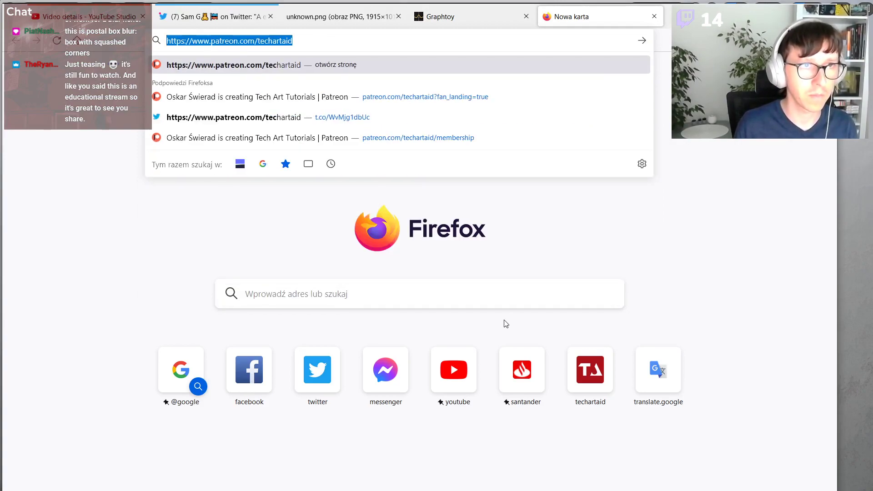
Copy the Patreon address, load it in a private browsing window, and dismiss the privacy settings dialog.
key("ctrl+c")
key("ctrl+shift+p")
key("ctrl+v")
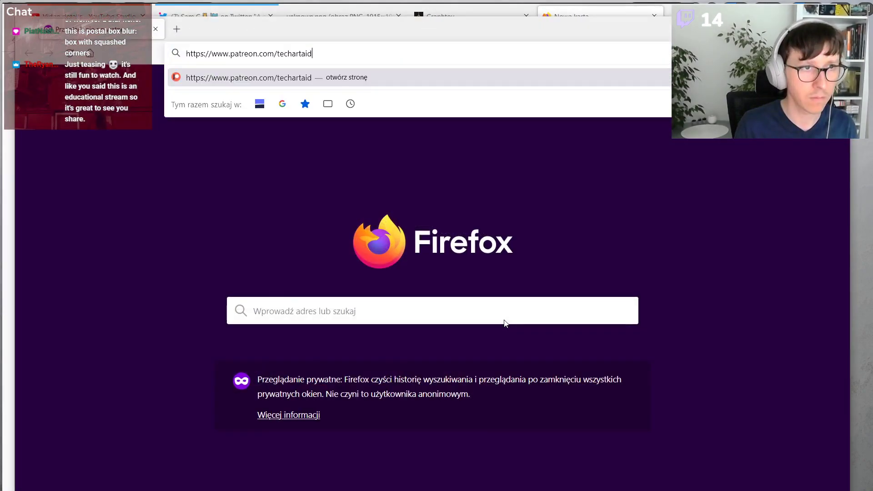
key("Return")
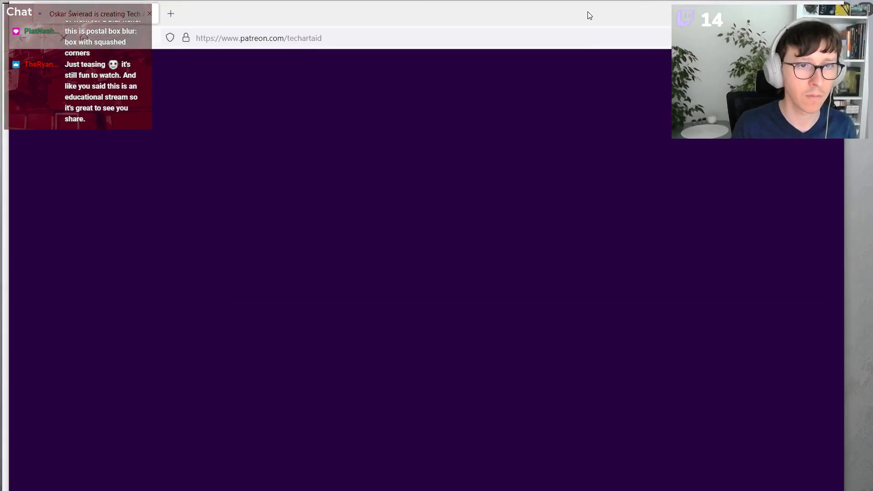
scroll(514, 345, "down", 1)
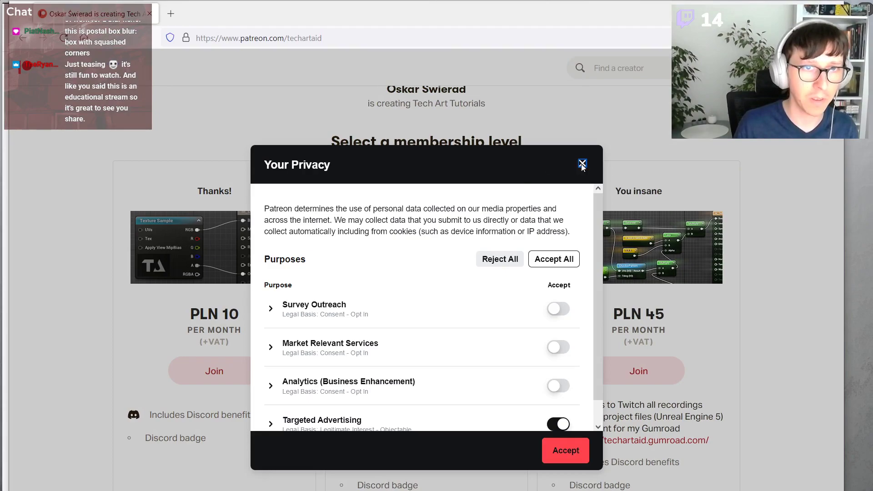
left_click(582, 164)
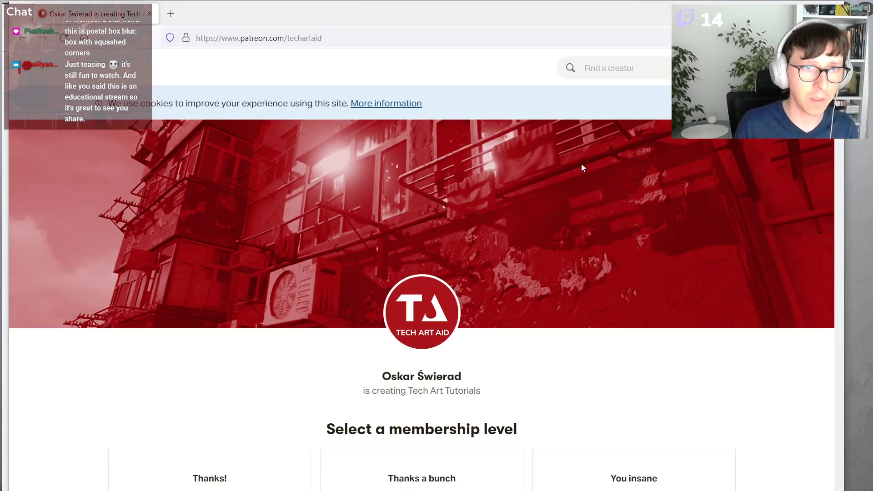
Review the membership levels on the Patreon page, close the private window and return to the Graphtoy tab.
scroll(532, 367, "down", 4)
scroll(696, 333, "down", 1)
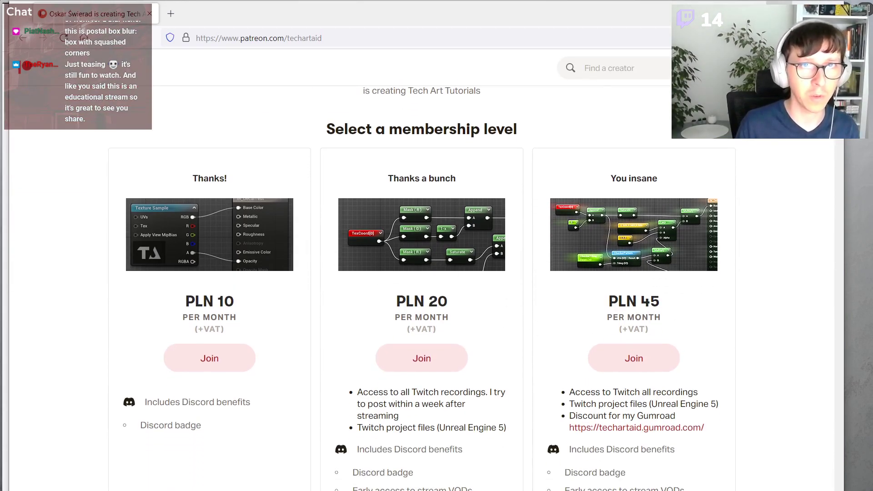
left_click(779, 10)
left_click(455, 25)
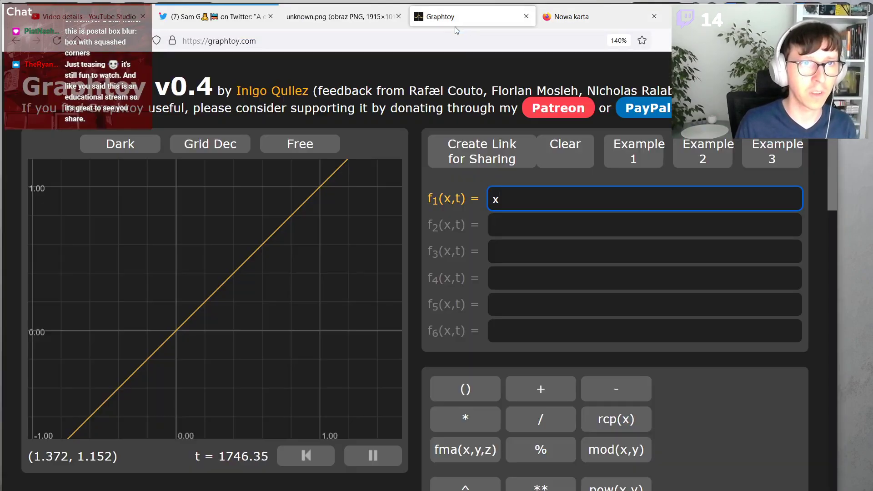
Return to the material editor and resize its window so only a narrow strip of the level viewport stays visible beside it.
left_click(775, 12)
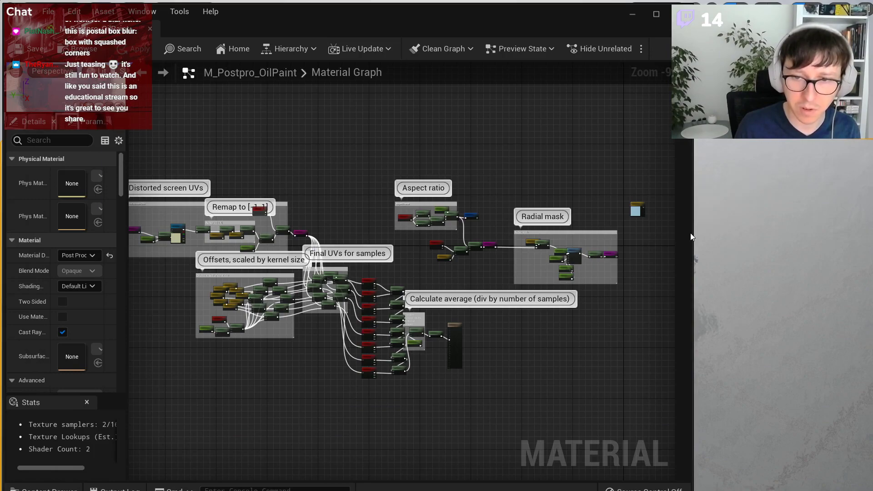
left_click_drag(692, 233, 553, 229)
scroll(315, 173, "up", 2)
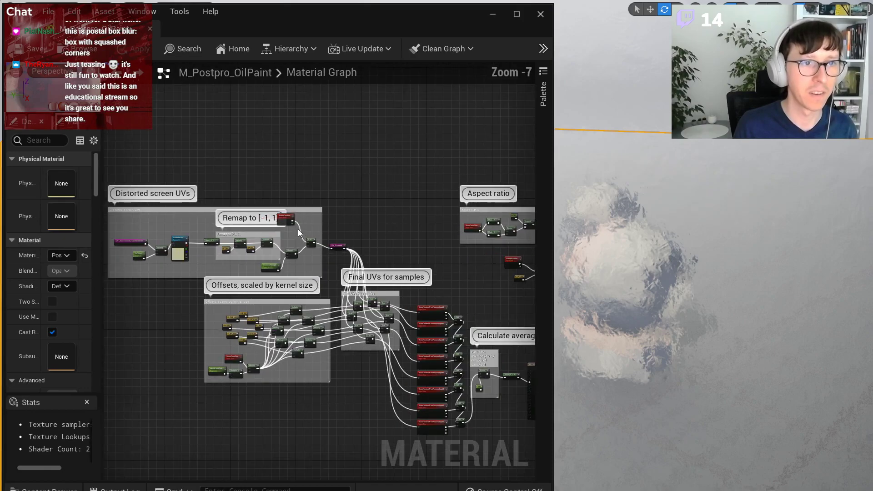
scroll(298, 230, "up", 2)
right_click_drag(298, 229, 348, 180)
left_click_drag(554, 184, 789, 169)
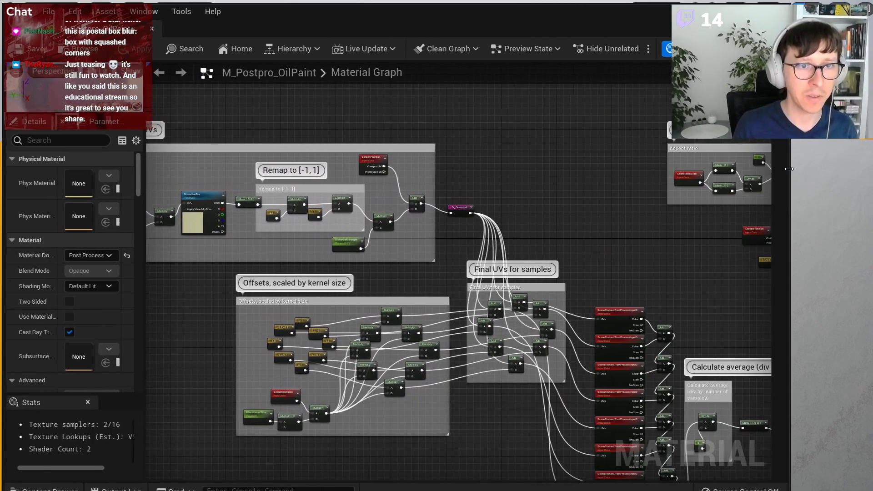
Review the graph from the distorted screen UVs through the kernel offsets and final sample UVs to the average calculation and material output.
right_click_drag(260, 310, 381, 315)
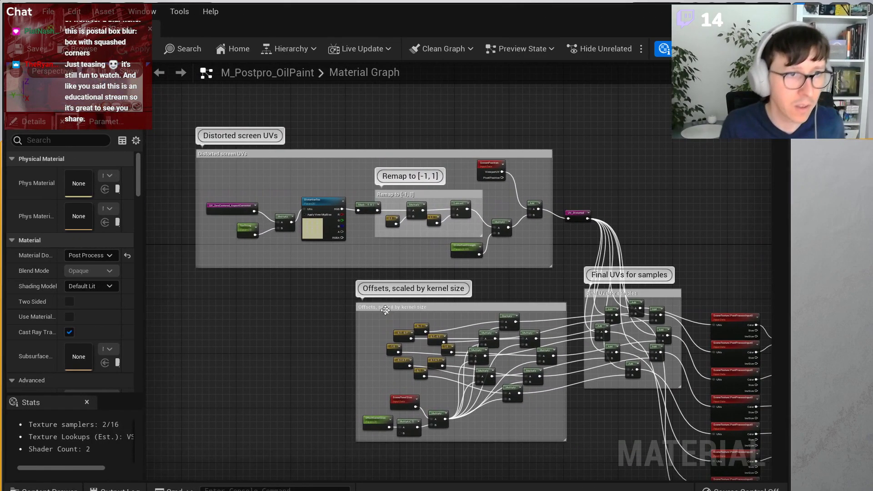
scroll(443, 187, "up", 2)
right_click_drag(679, 278, 566, 132)
right_click_drag(450, 314, 424, 237)
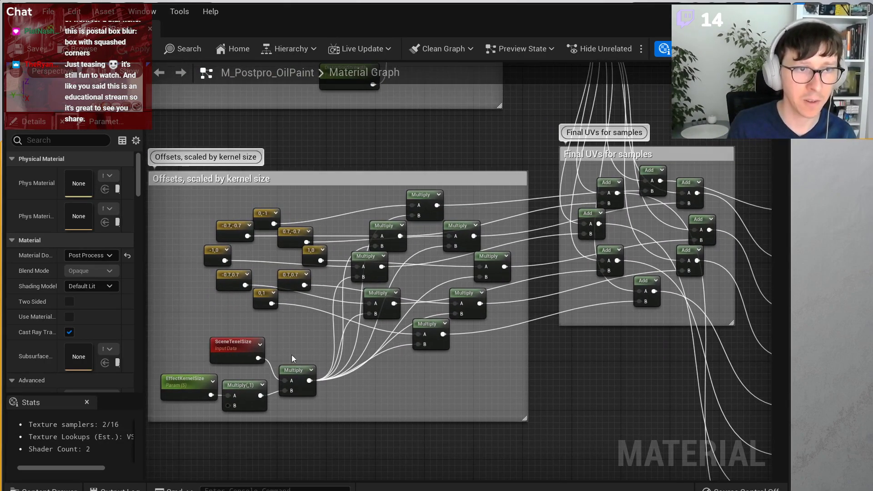
right_click_drag(626, 248, 401, 287)
right_click_drag(464, 296, 270, 181)
right_click_drag(522, 239, 521, 238)
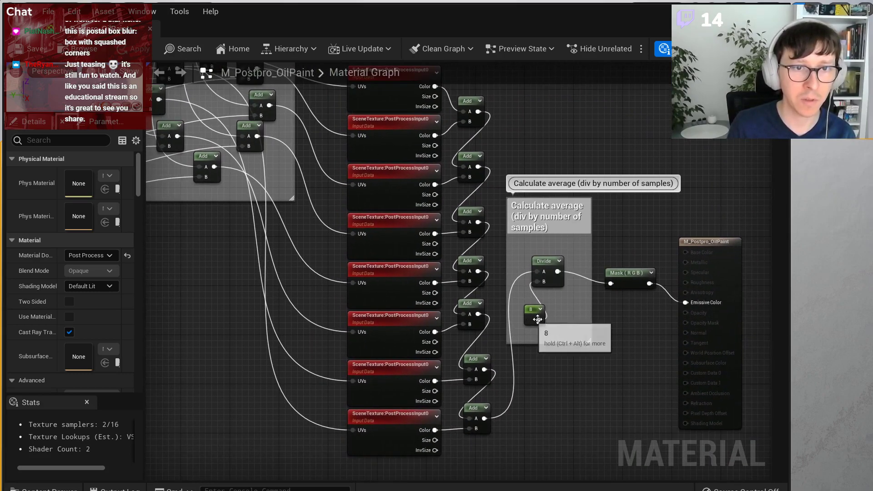
Leave the material editor and inspect the oil paint effect on the scene objects in game view from several camera distances.
left_click(741, 11)
mouse_move(666, 211)
right_mouse_down()
mouse_move(628, 198)
mouse_move(663, 211)
right_mouse_up()
key("g")
middle_click_drag(663, 211, 677, 230)
key("ctrl+shift+s")
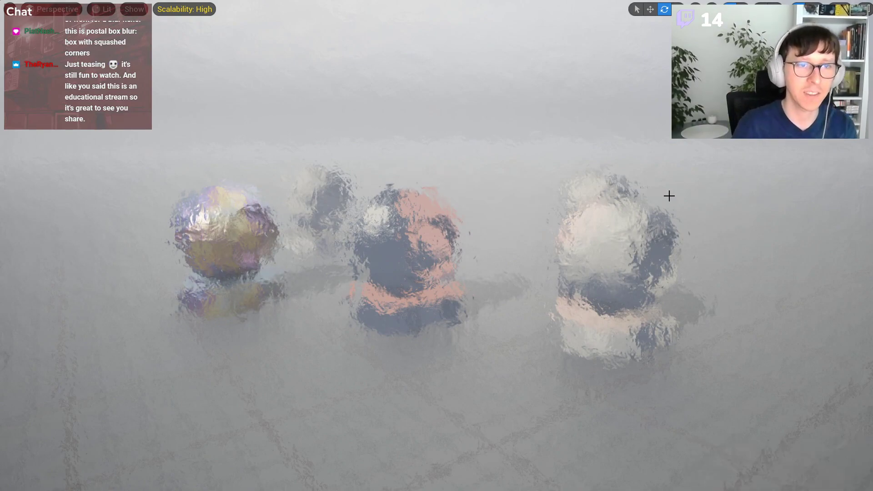
right_click_drag(669, 196, 688, 191)
key("w")
key("s")
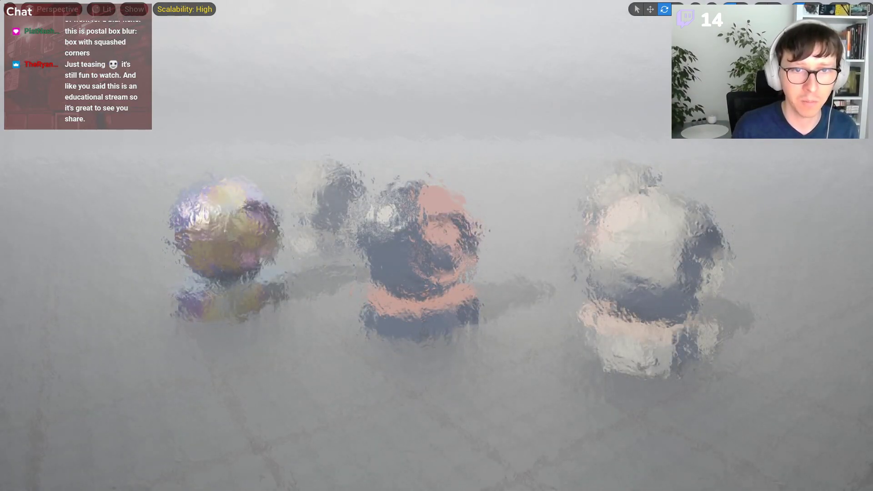
key("w")
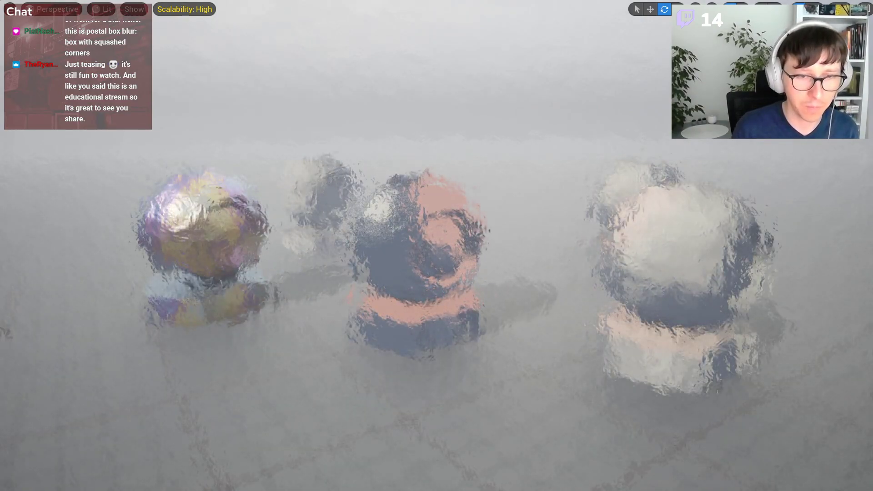
Return to the material editor and bring all commented sections of the oil paint graph into view for an overview.
key("alt+Tab")
scroll(425, 136, "down", 1)
scroll(546, 125, "down", 2)
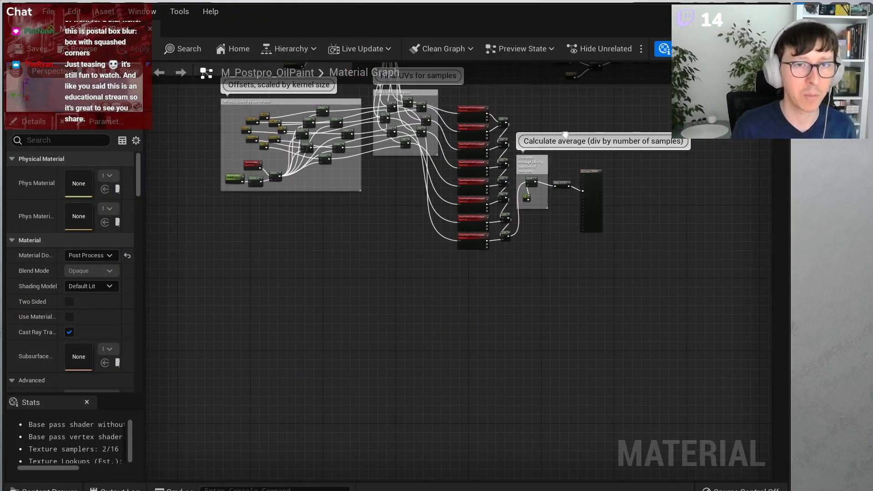
right_click_drag(579, 101, 619, 192)
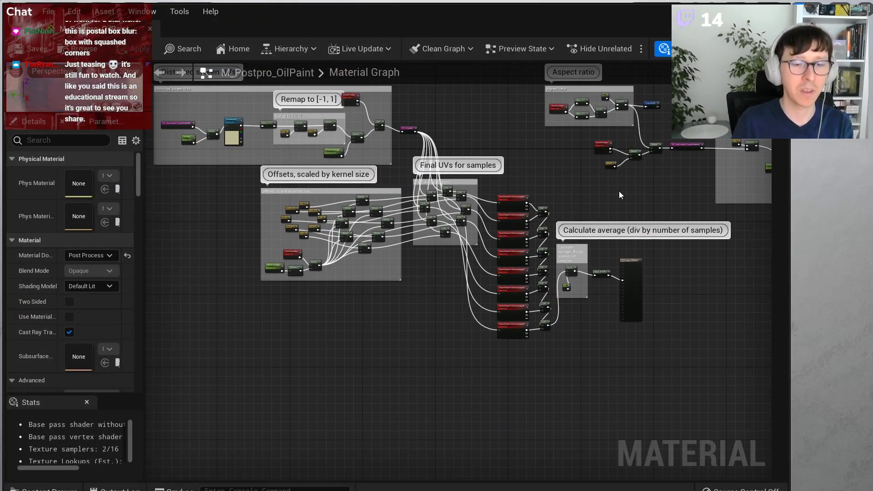
Switch to Discord and look through the livestream-chat history for the shared links about local and object-stabilized screen-space UVs.
key("alt+Tab")
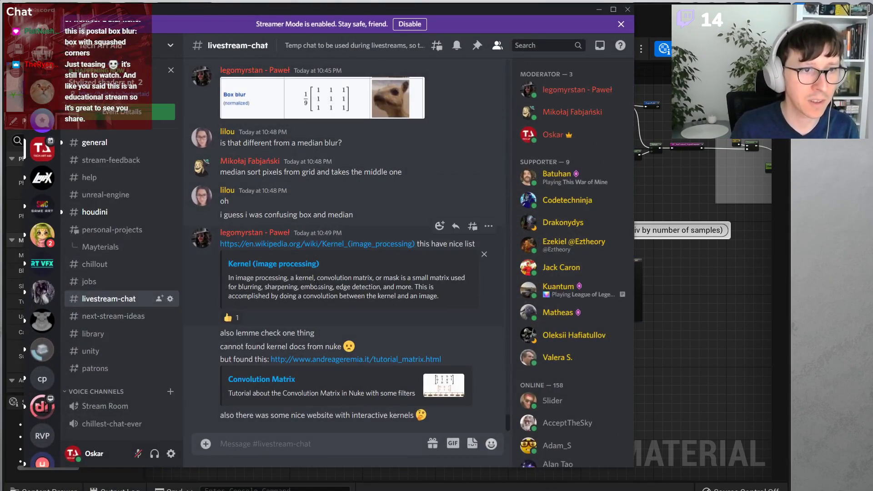
scroll(318, 288, "up", 10)
scroll(318, 283, "up", 10)
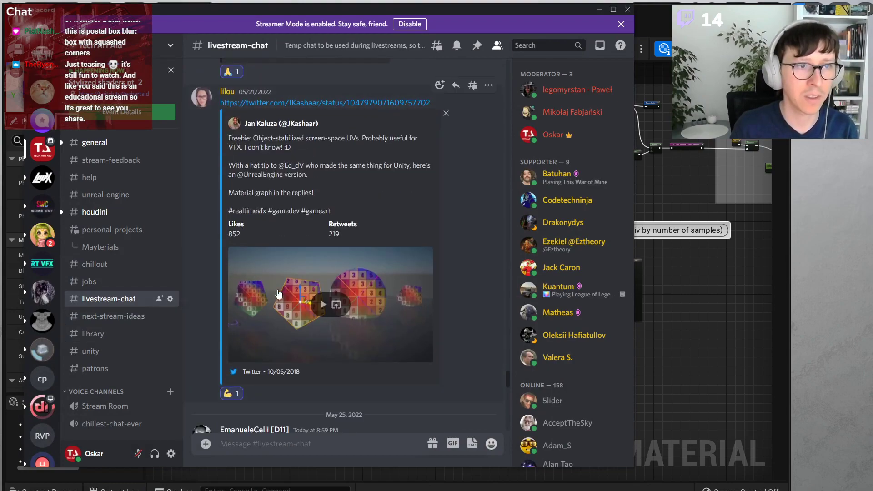
scroll(334, 260, "up", 3)
scroll(359, 262, "down", 2)
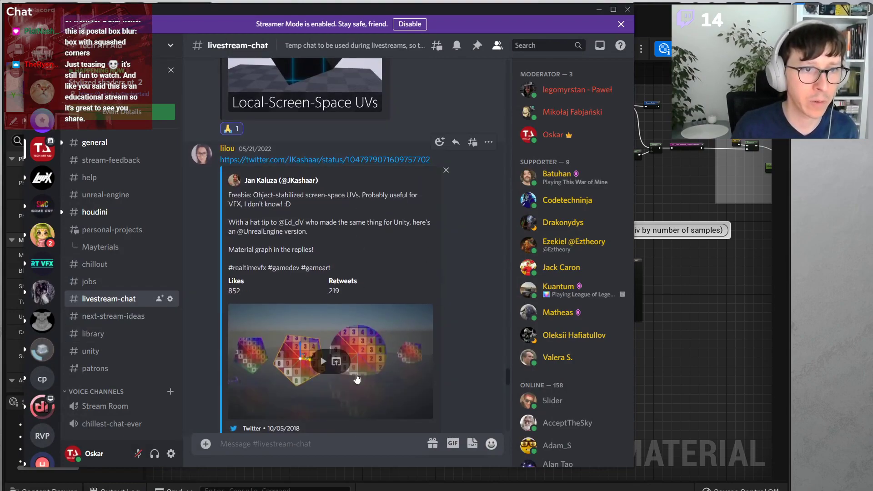
scroll(377, 364, "up", 5)
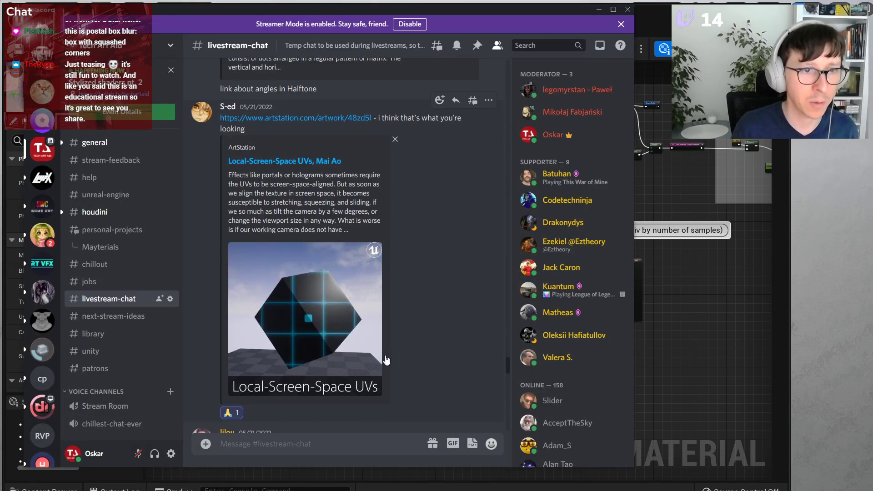
scroll(515, 369, "down", 4)
scroll(450, 353, "down", 5)
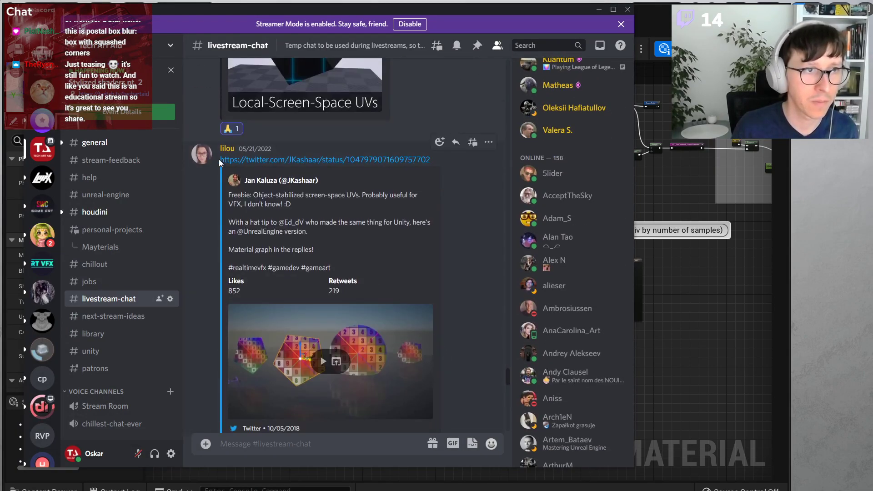